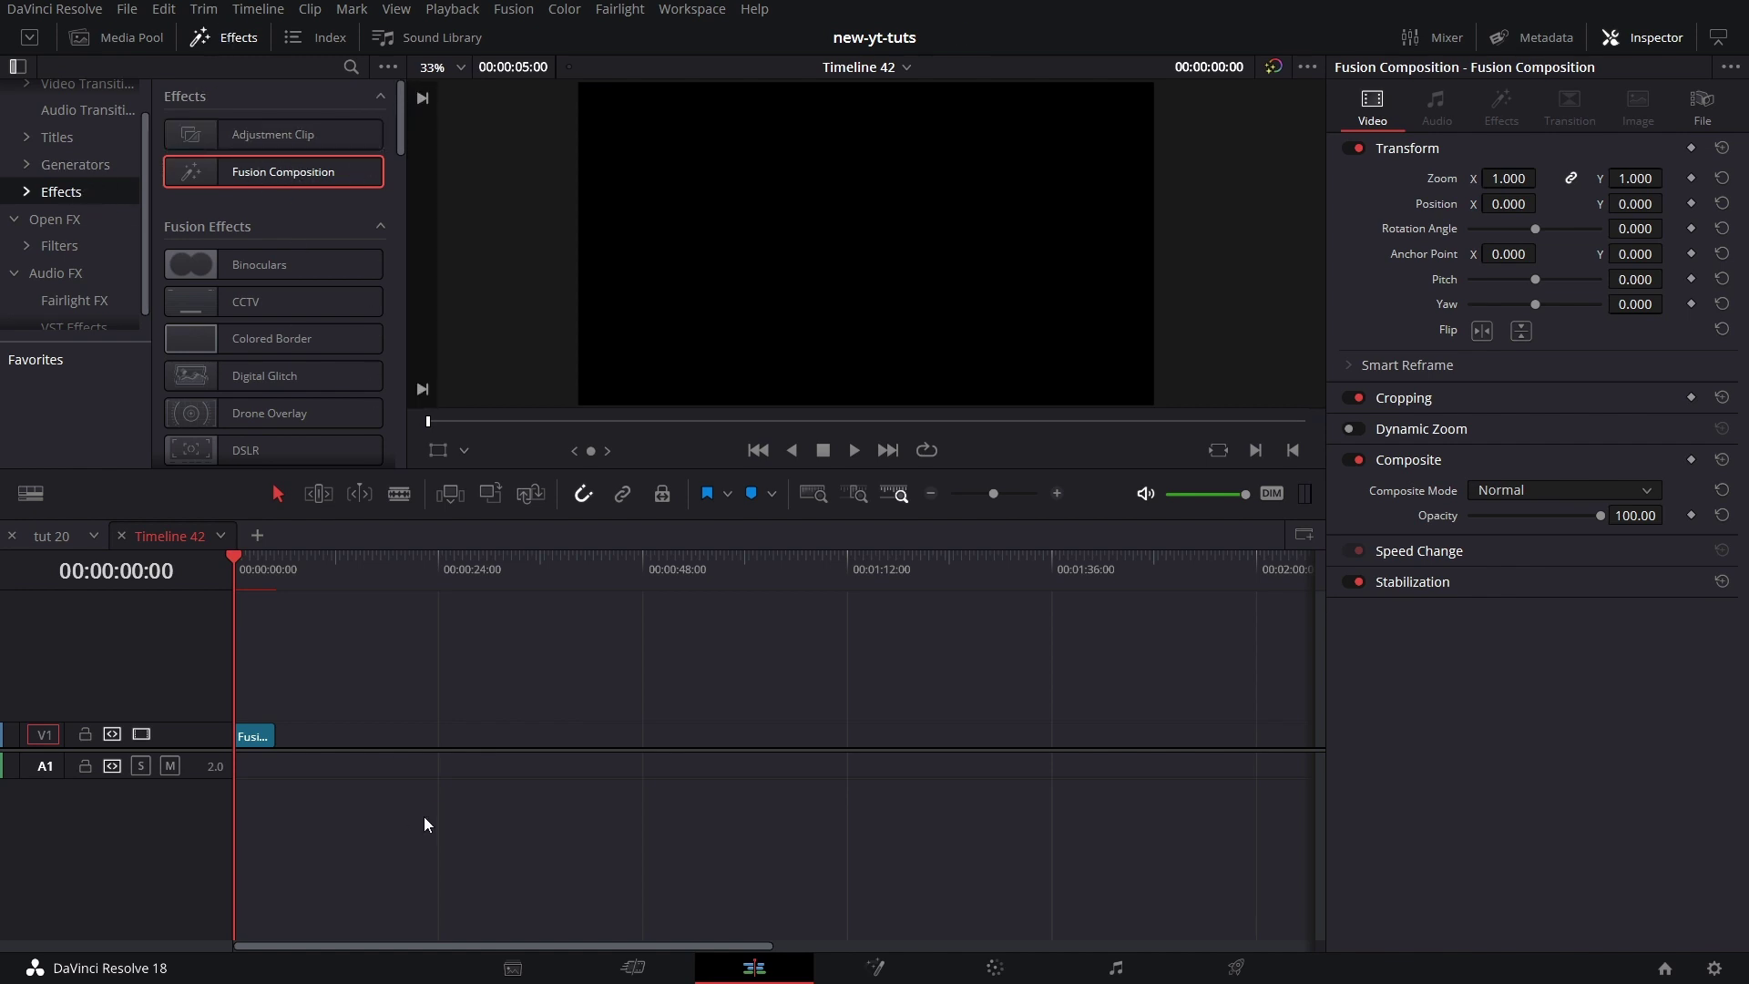
On the Fusion page, add a Replicate3D1 node to the left of MediaOut1
{"action": "left_click", "coordinate": [877, 969]}
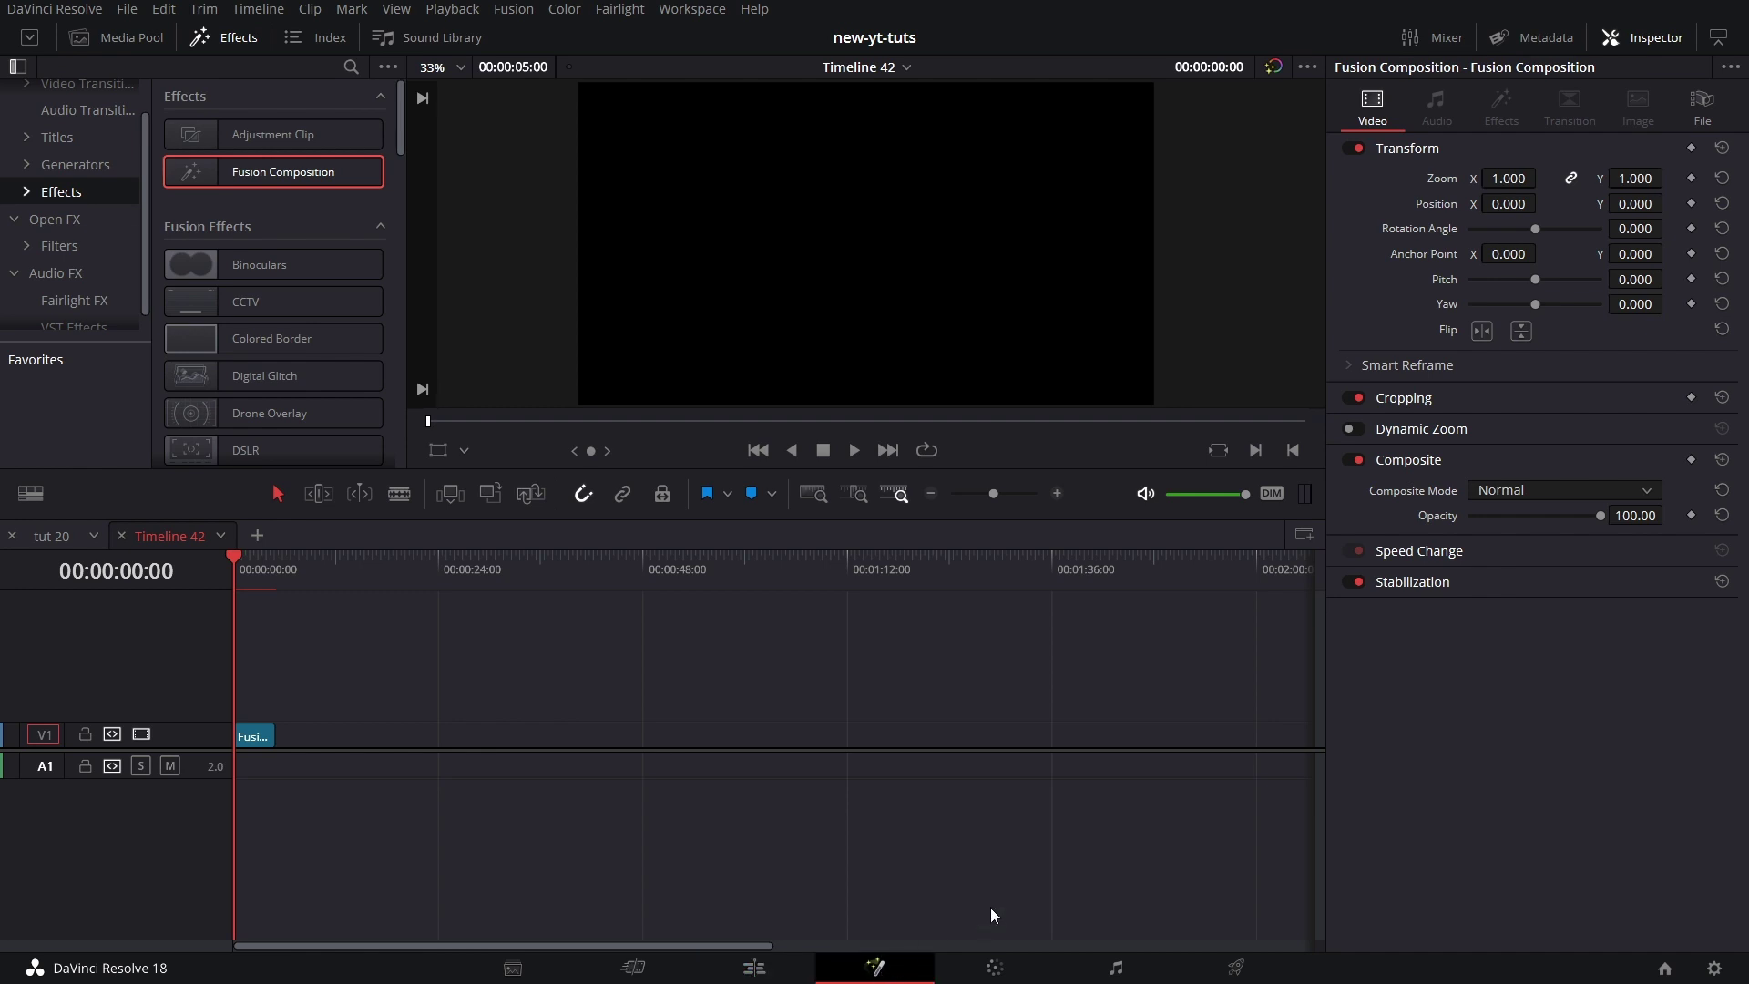
{"action": "left_click_drag", "start_coordinate": [508, 708], "coordinate": [1156, 789]}
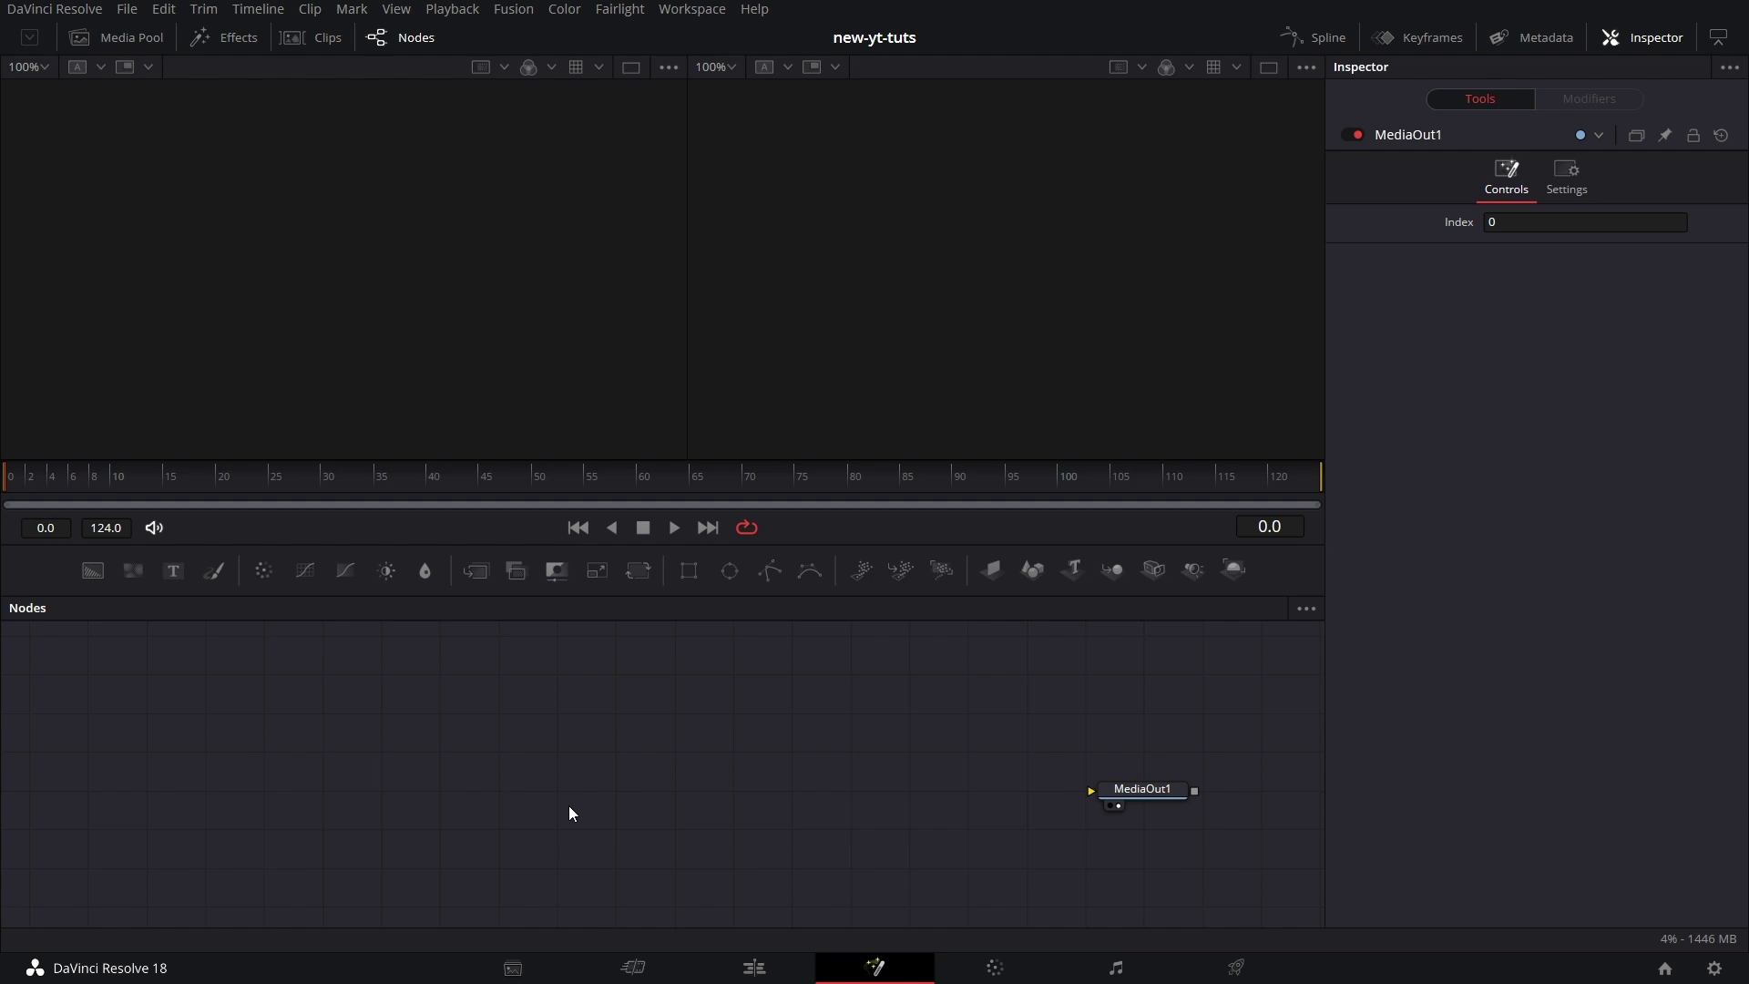
{"action": "key", "text": "shift+space"}
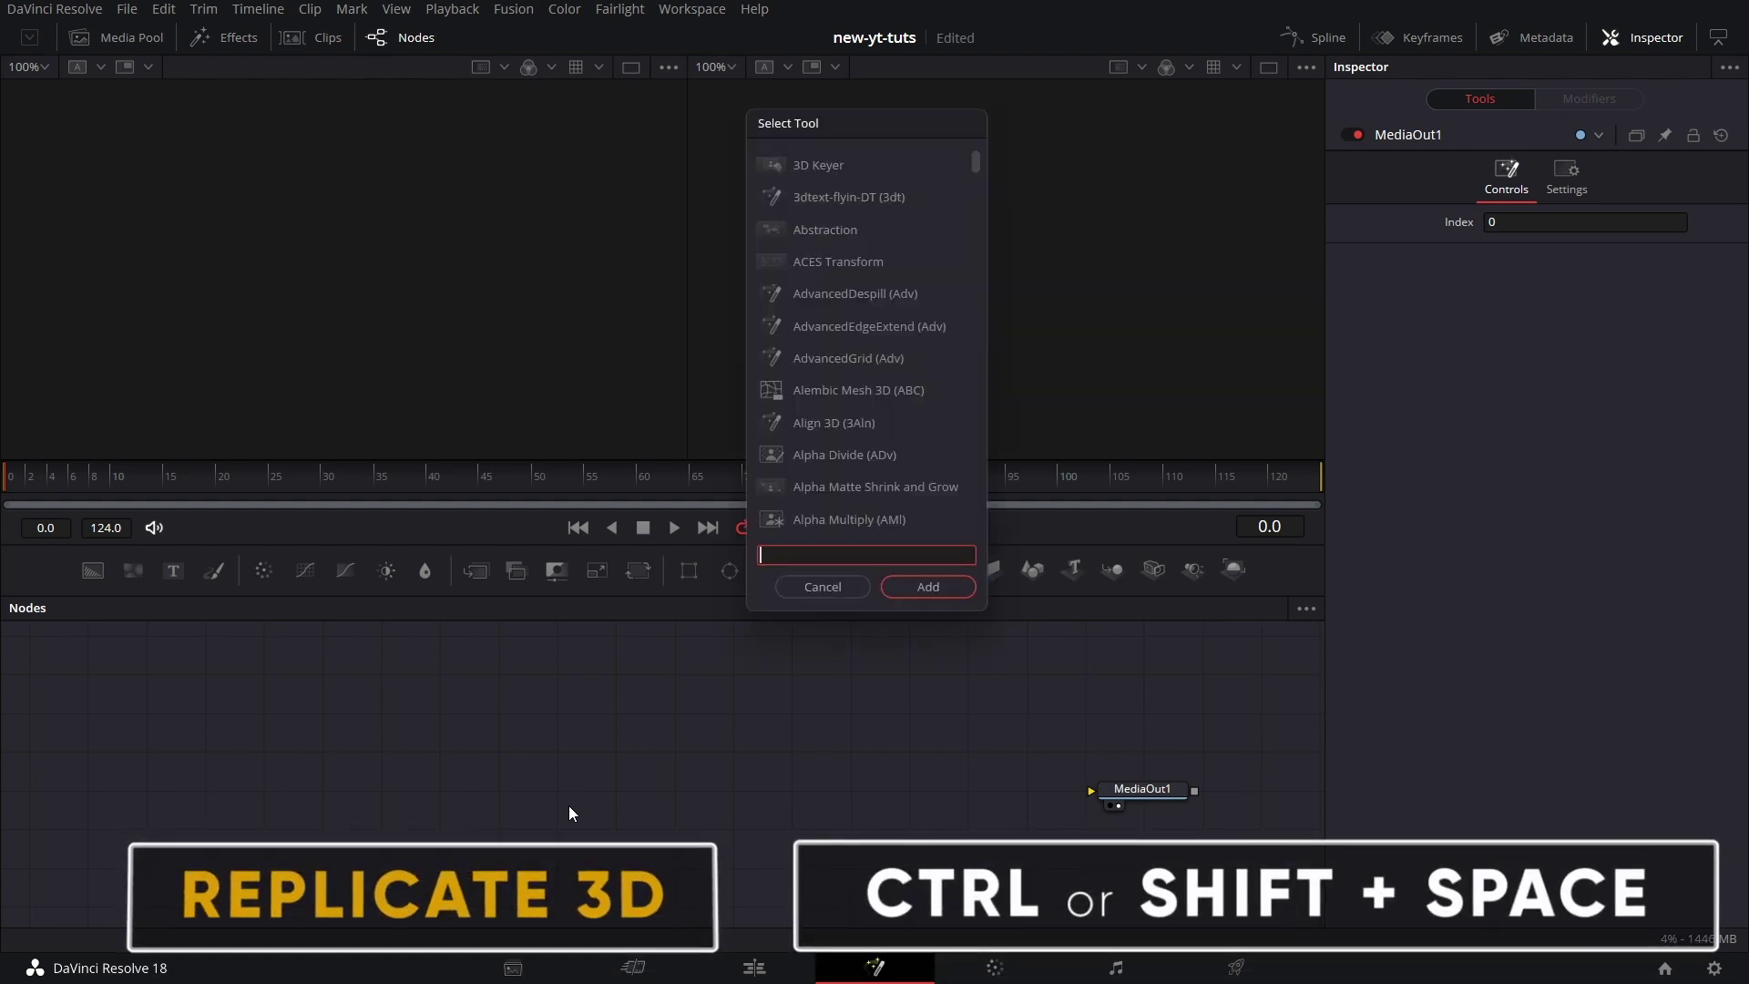
{"action": "type", "text": "repli"}
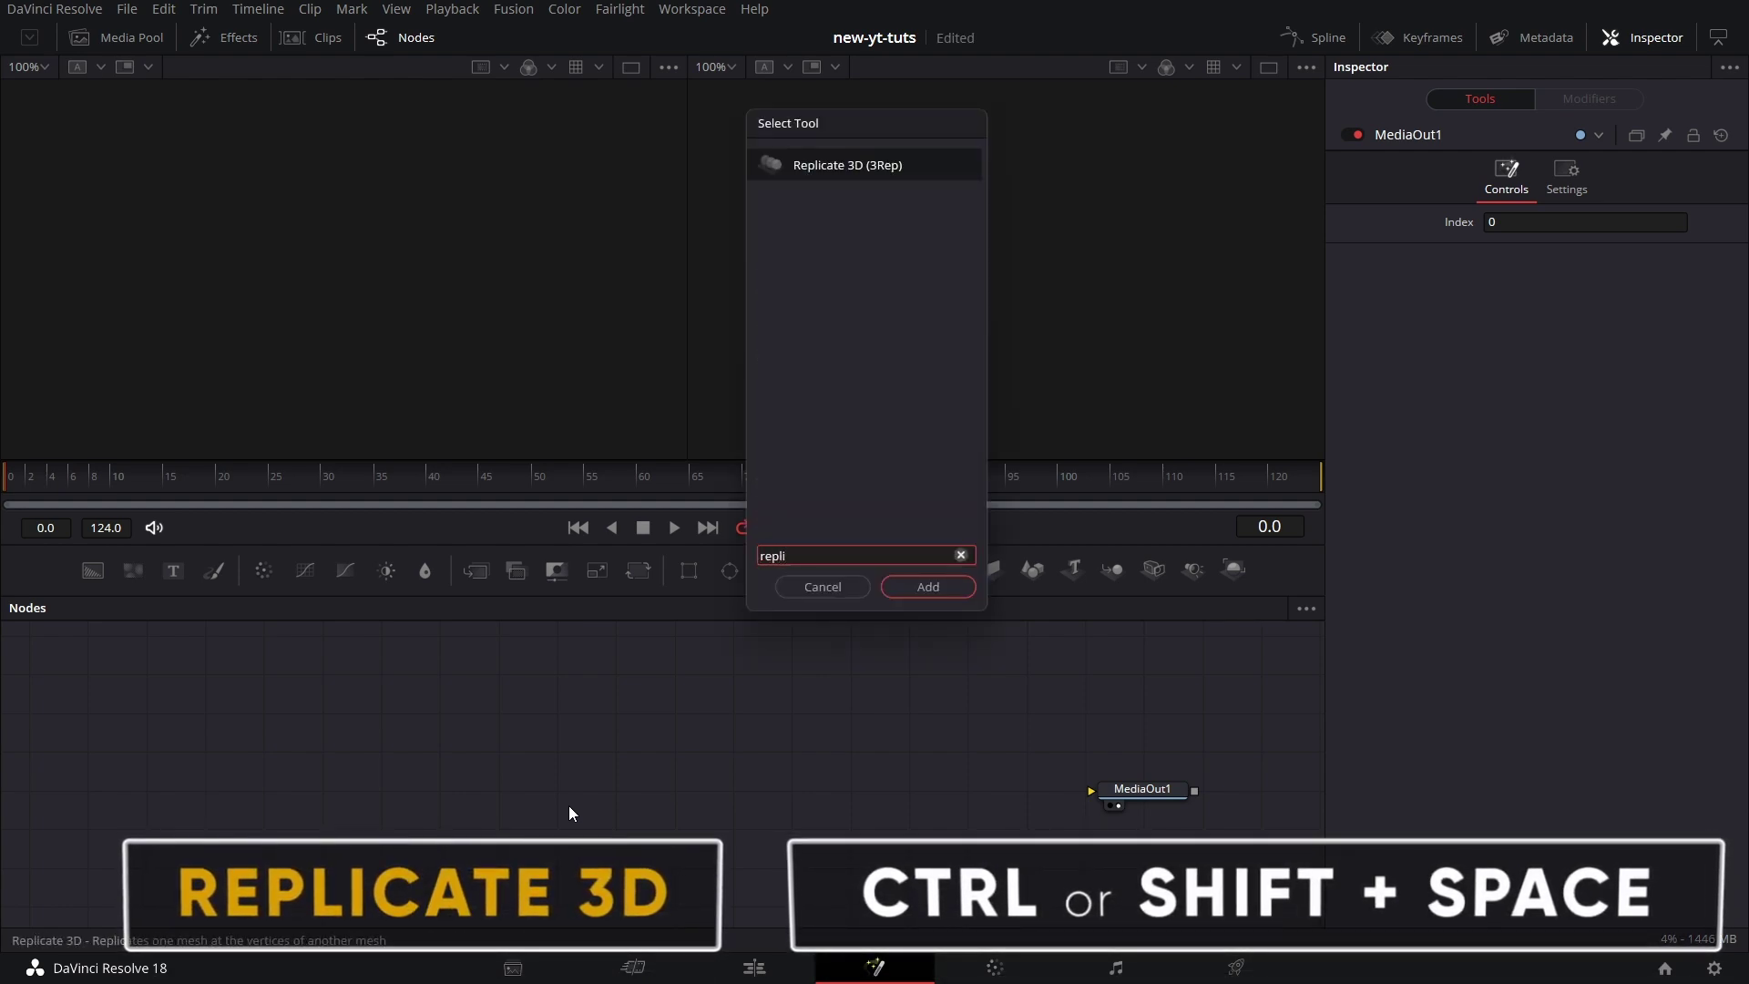
{"action": "key", "text": "Return"}
{"action": "mouse_move", "coordinate": [583, 789]}
{"action": "left_mouse_down"}
{"action": "mouse_move", "coordinate": [717, 758]}
{"action": "mouse_move", "coordinate": [595, 794]}
{"action": "left_mouse_up"}
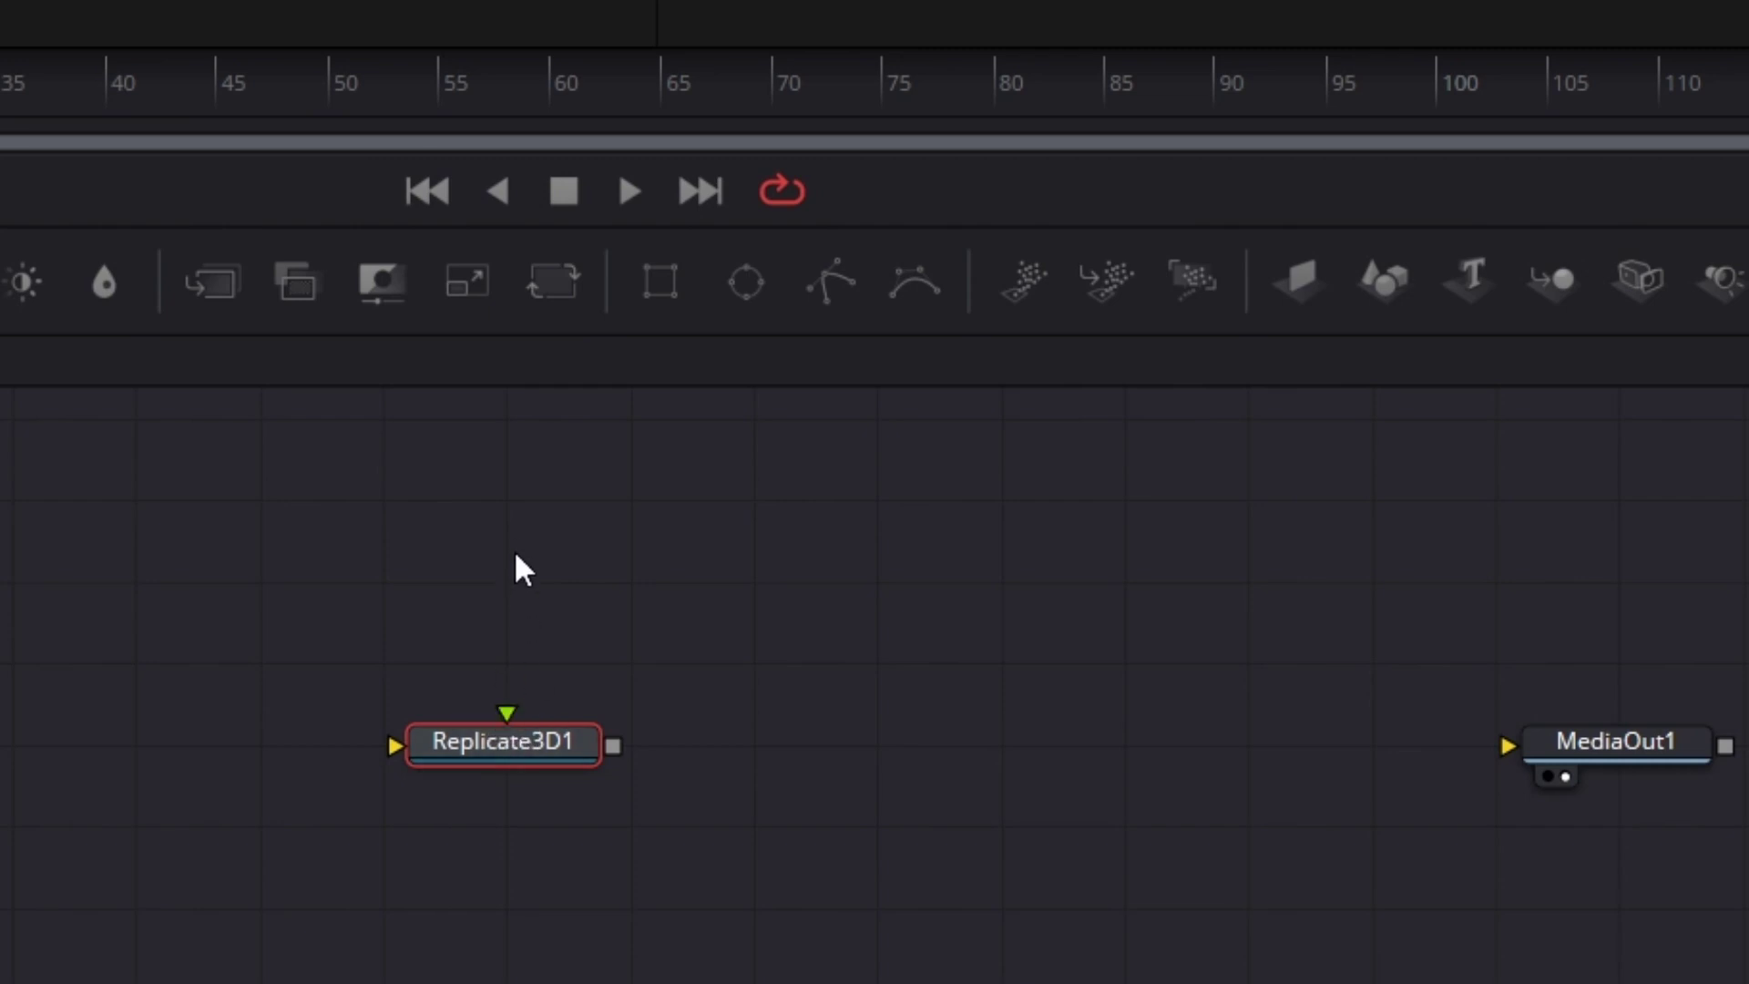
Add an ImagePlane3D1 node and wire its output into Replicate3D1's input
{"action": "left_click_drag", "start_coordinate": [1312, 281], "coordinate": [396, 745]}
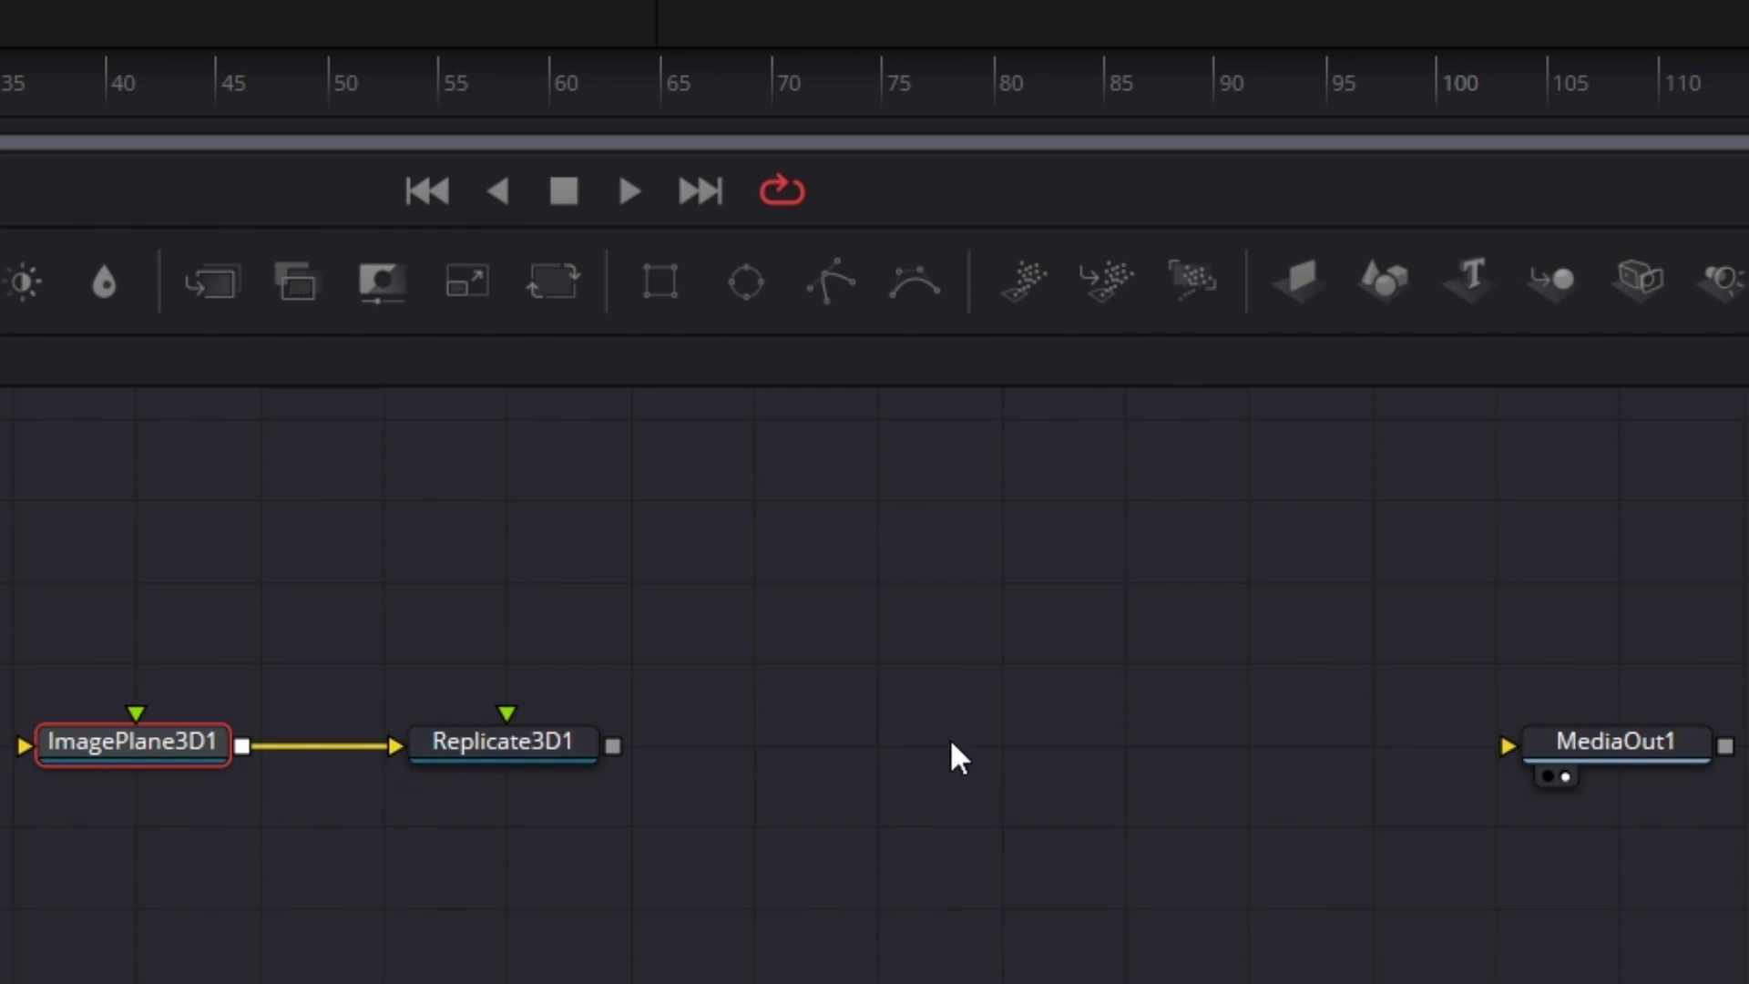
{"action": "mouse_move", "coordinate": [534, 755]}
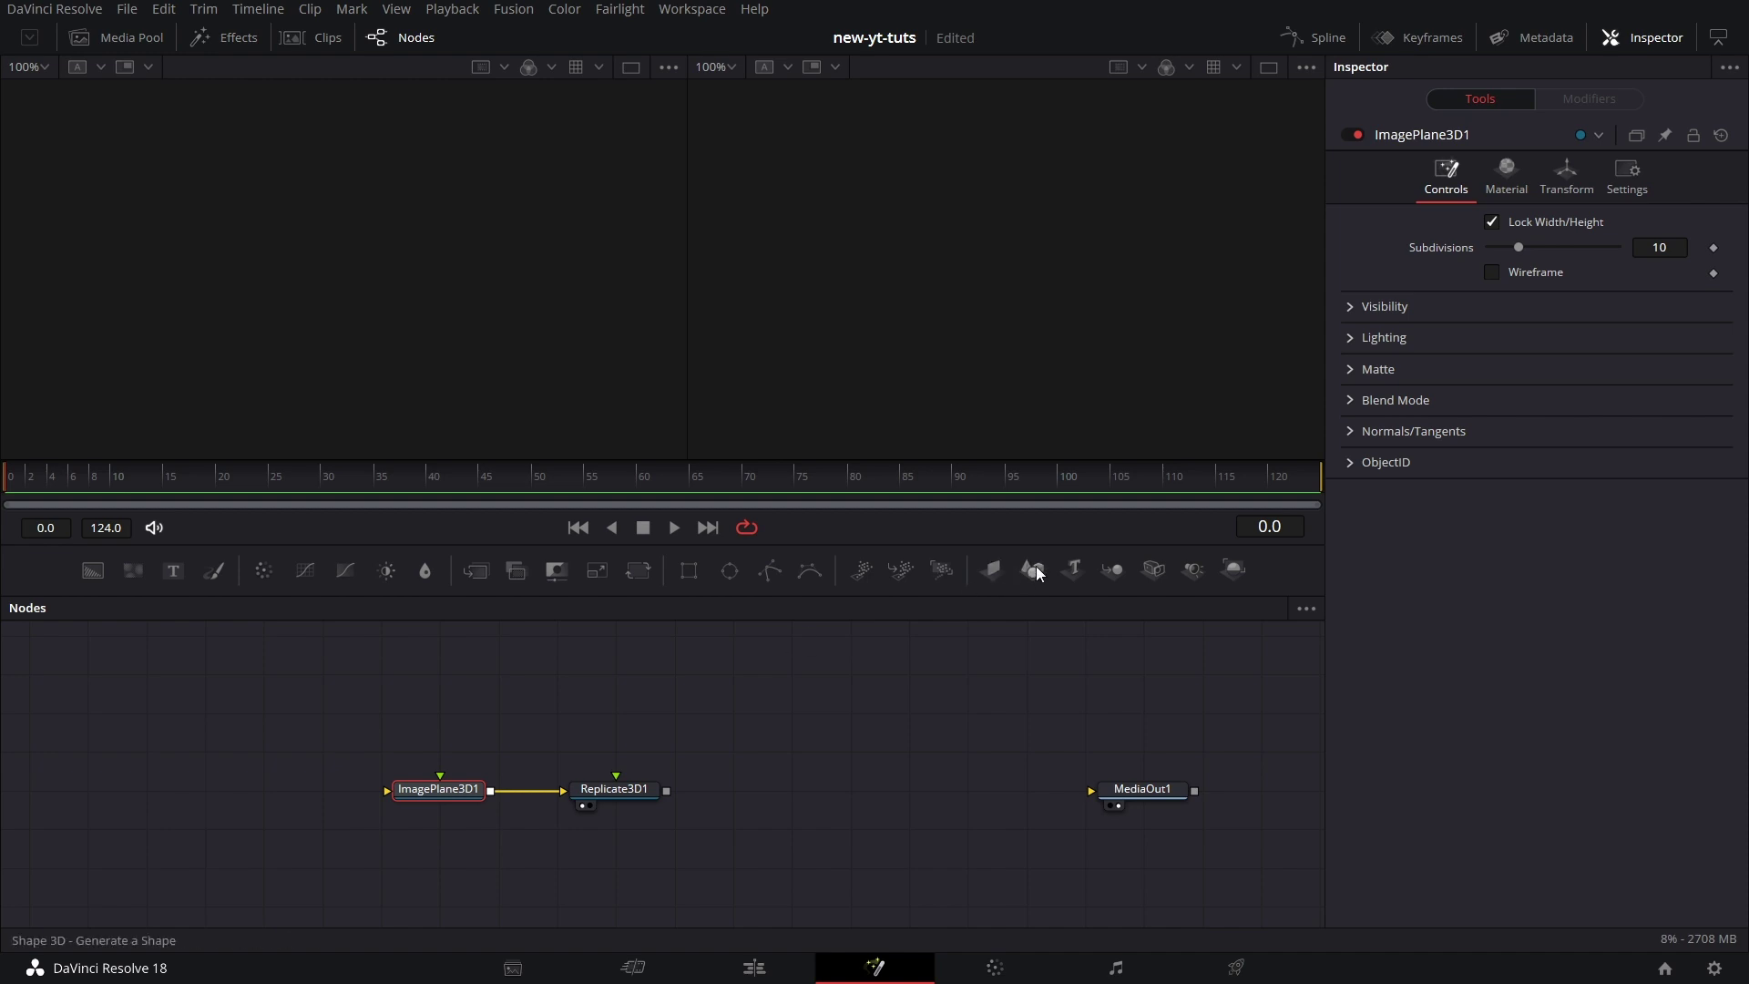
Add a Shape3D1 sphere and connect it to Replicate3D1's green input
{"action": "left_click_drag", "start_coordinate": [1032, 570], "coordinate": [613, 710]}
{"action": "left_click", "coordinate": [1555, 220]}
{"action": "left_click", "coordinate": [1547, 289]}
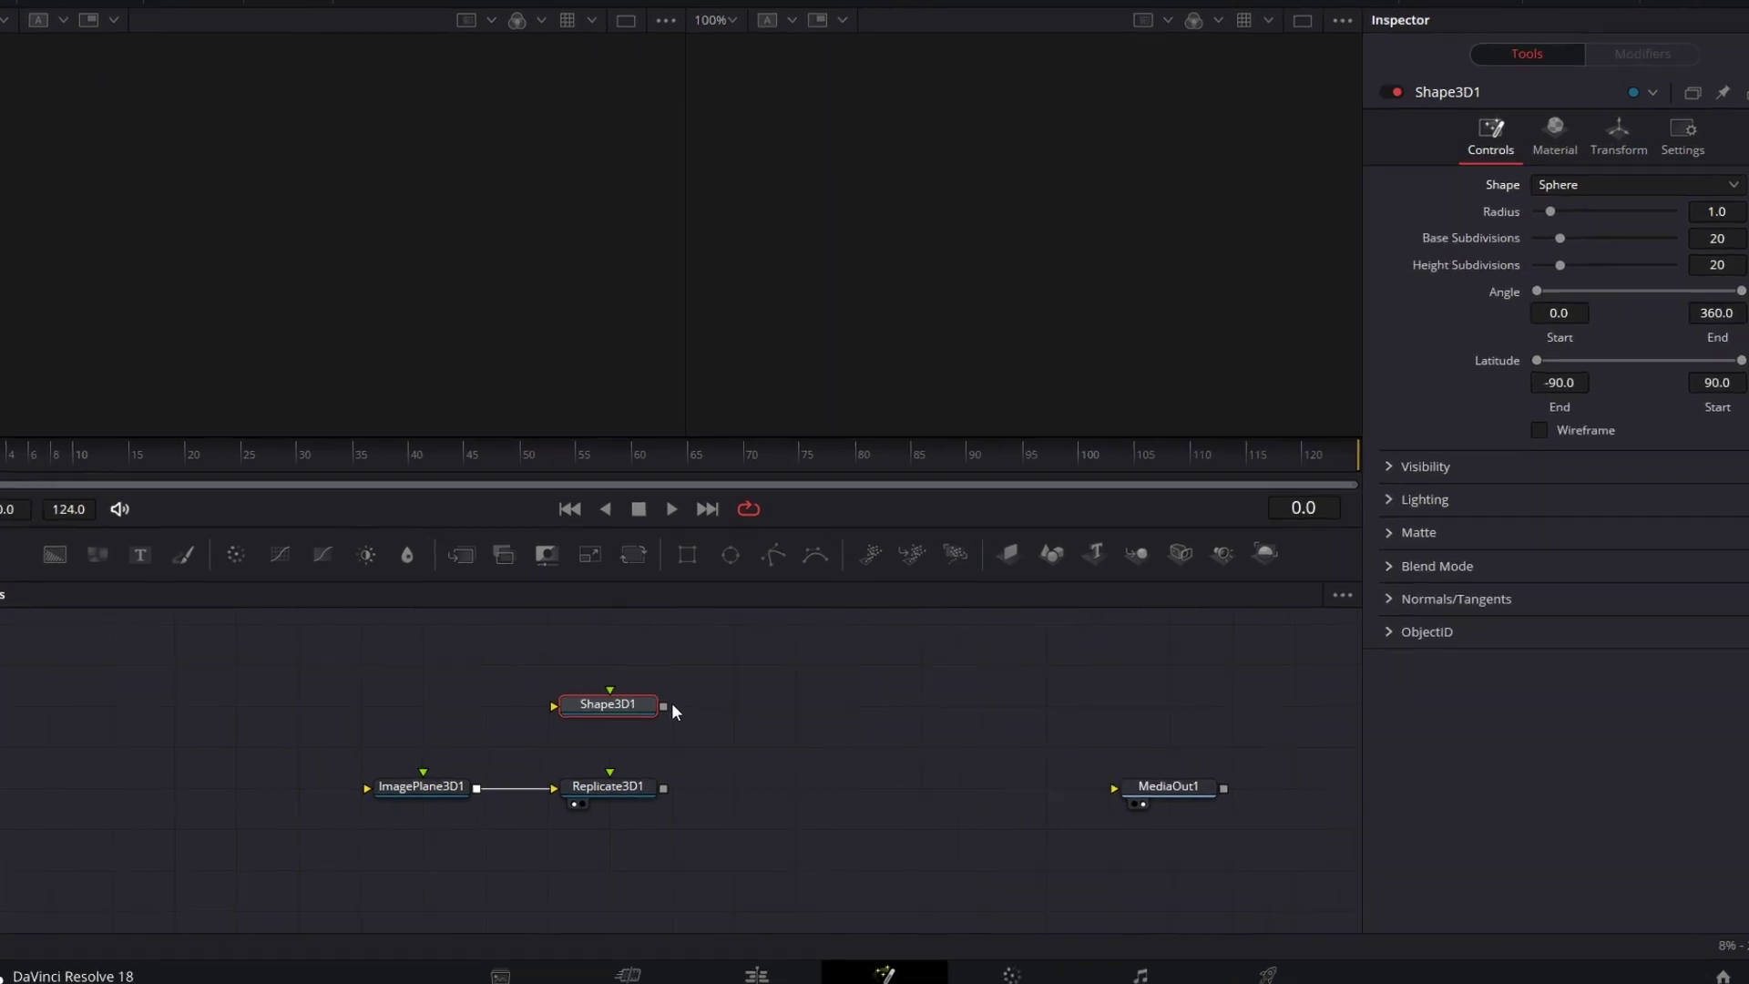
{"action": "left_click_drag", "start_coordinate": [666, 714], "coordinate": [734, 670]}
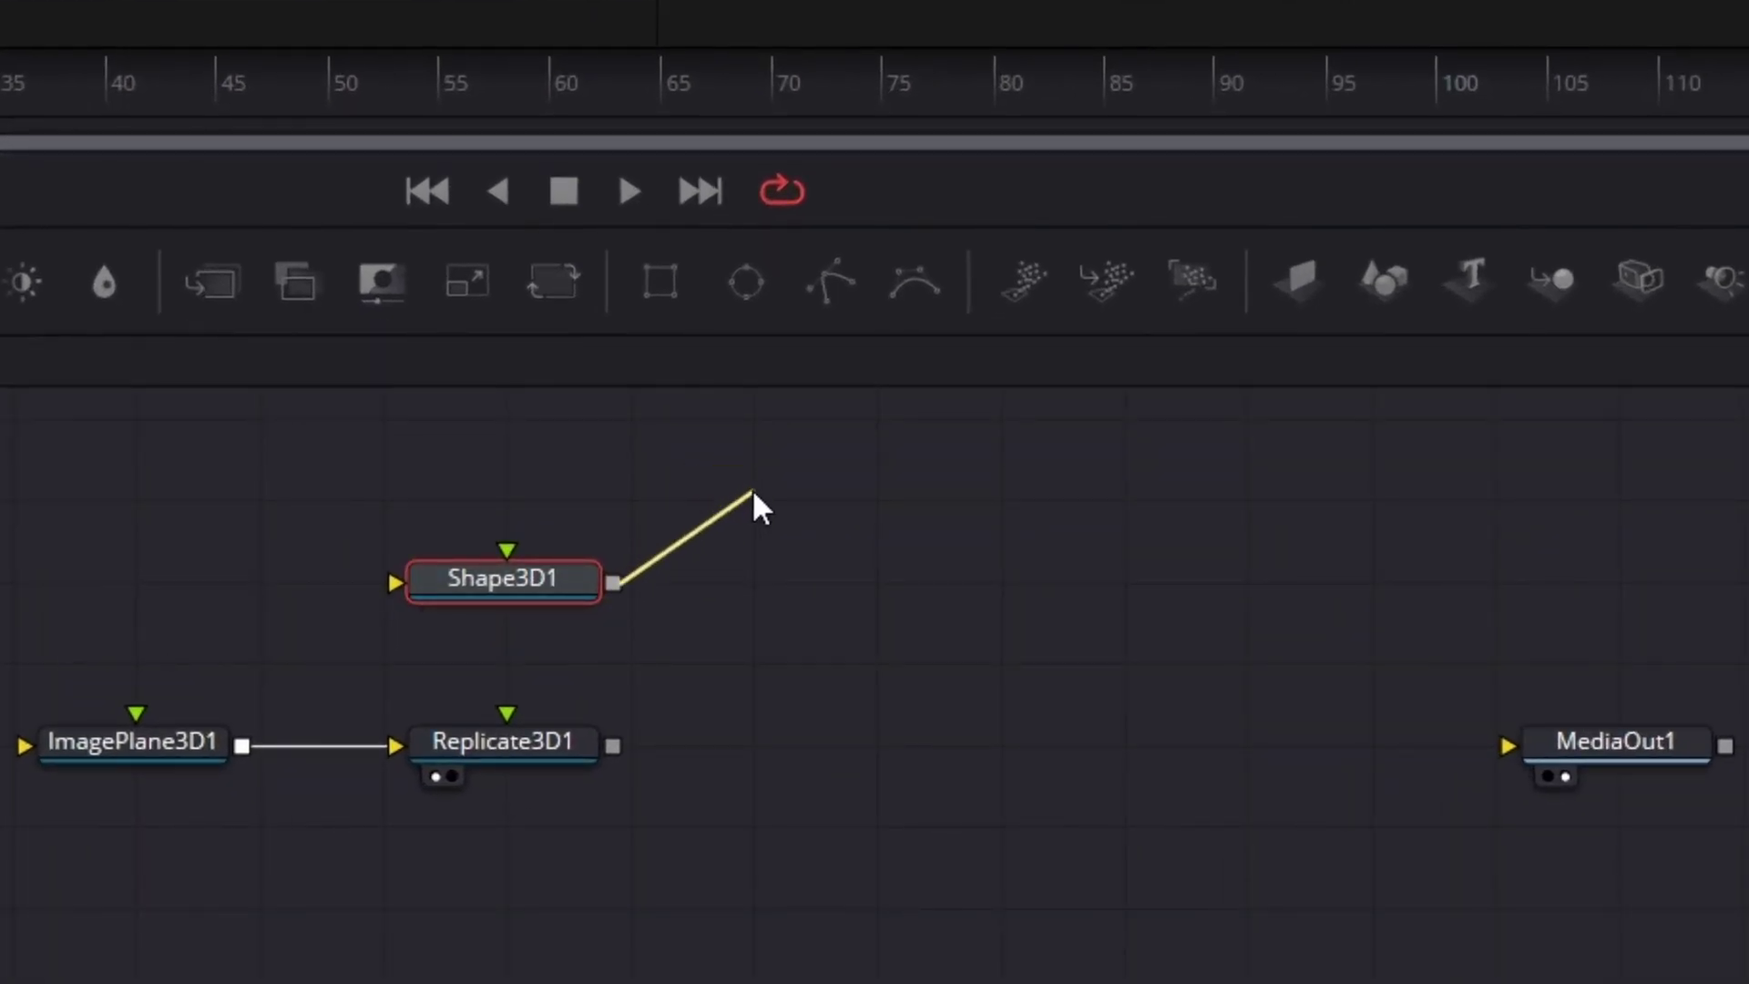
{"action": "left_click_drag", "start_coordinate": [751, 488], "coordinate": [504, 709]}
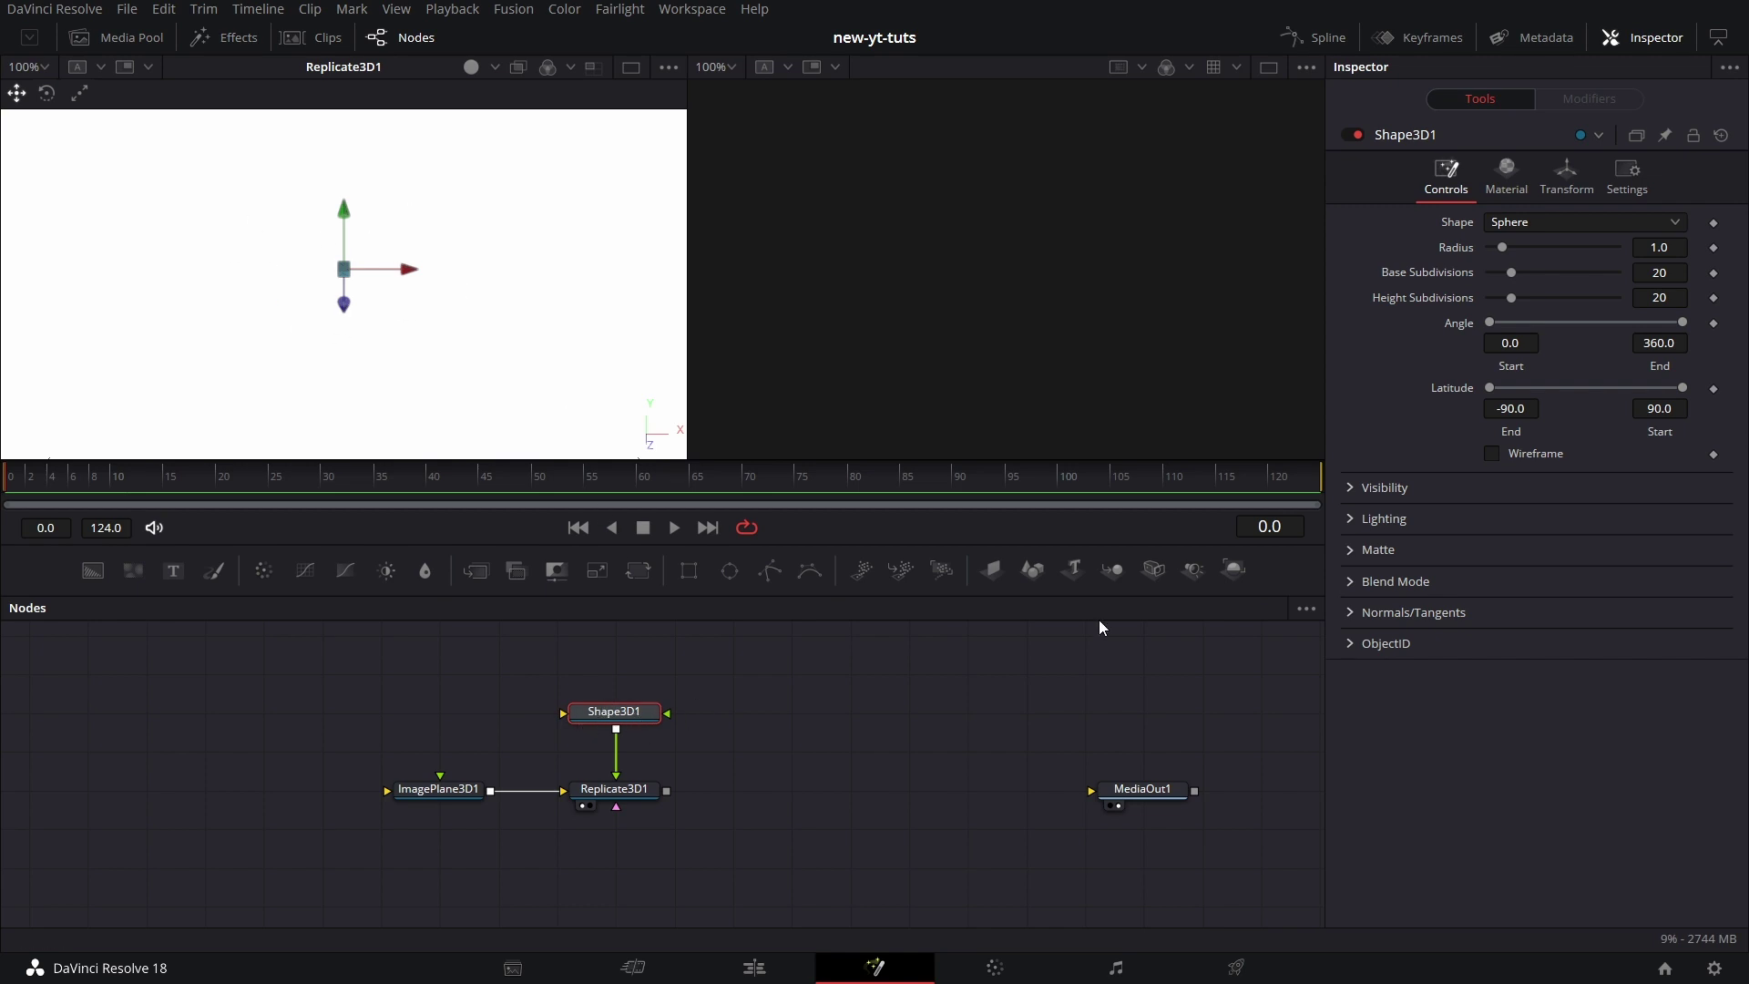
Try sphere radii of 0.07 and 0.02, settling on a Radius of 0.01
{"action": "double_click", "coordinate": [1668, 249]}
{"action": "type", "text": "0.07"}
{"action": "key", "text": "Return"}
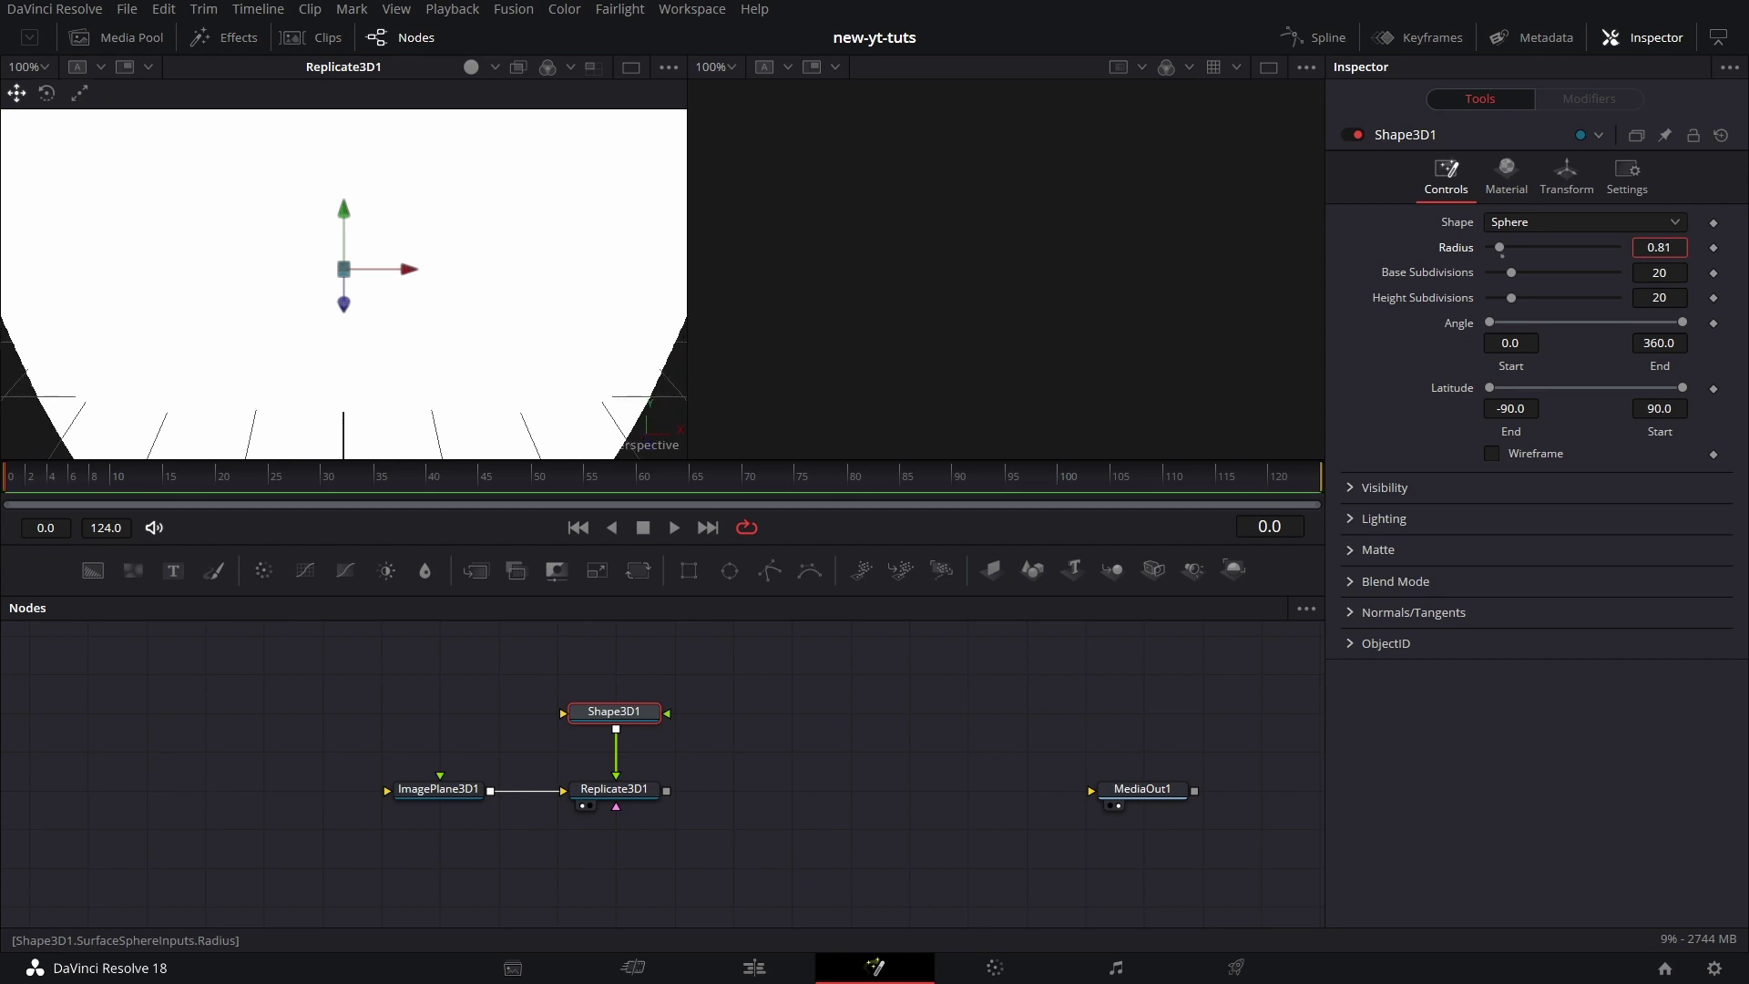
{"action": "type", "text": "0.01"}
{"action": "key", "text": "Return"}
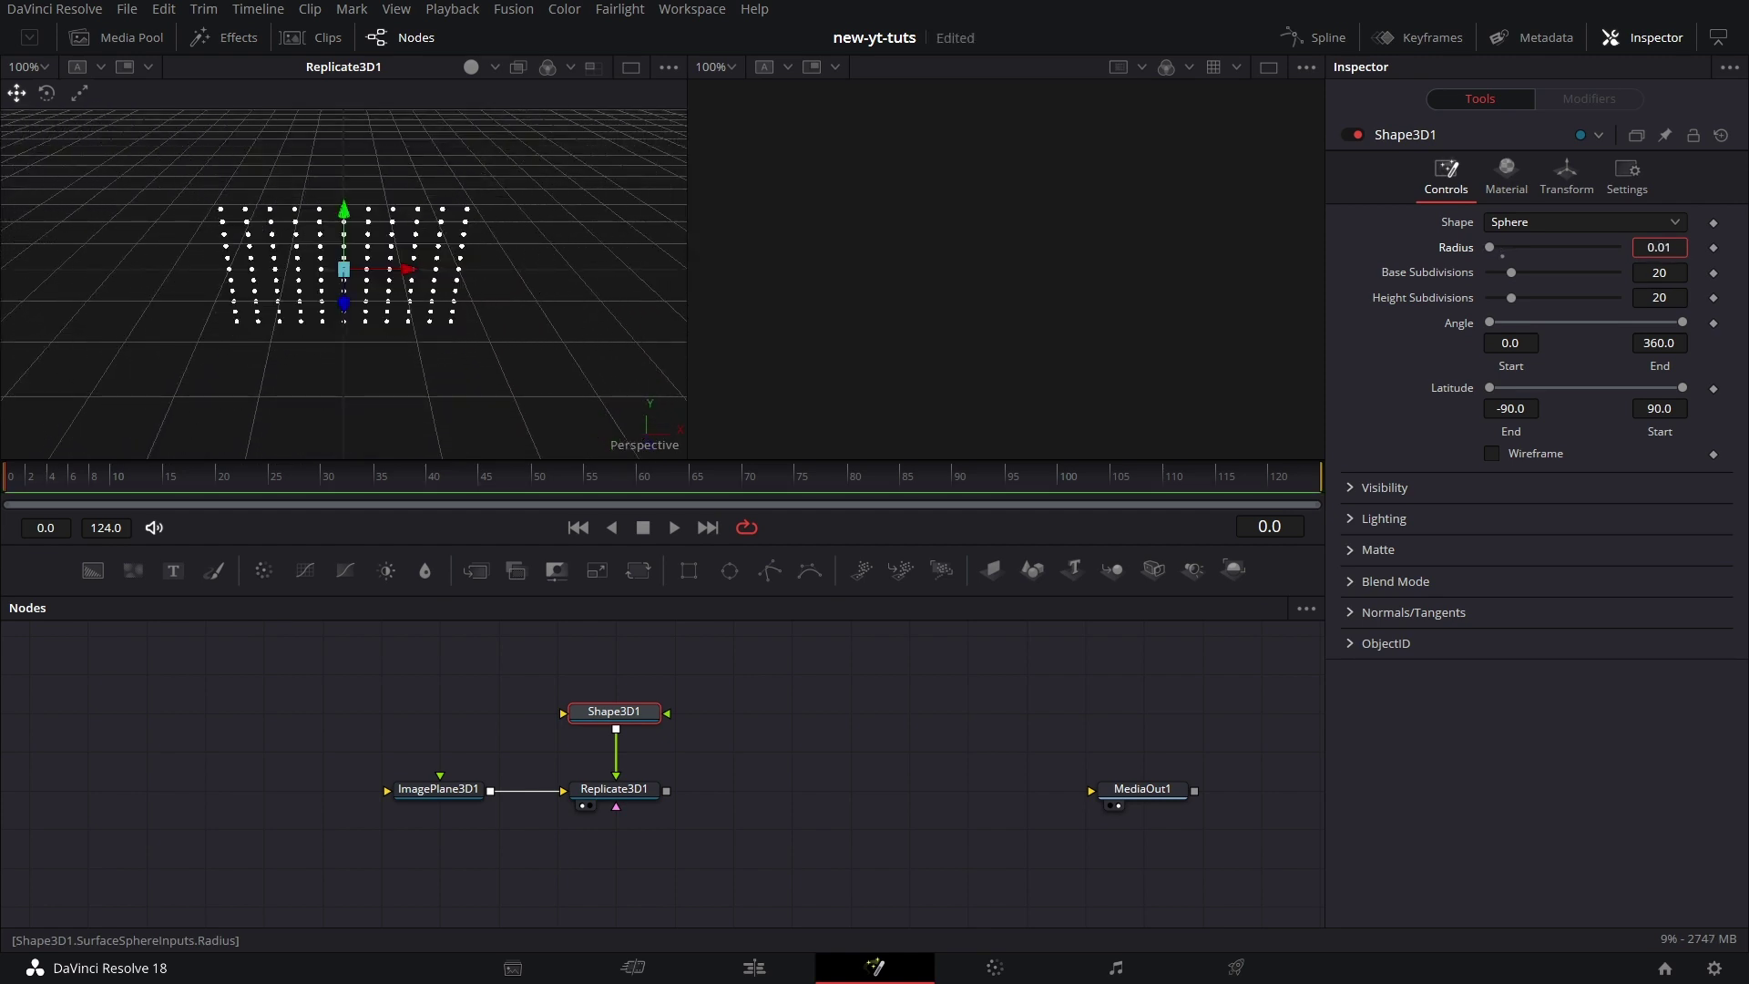
{"action": "type", "text": "0.02"}
{"action": "key", "text": "Return"}
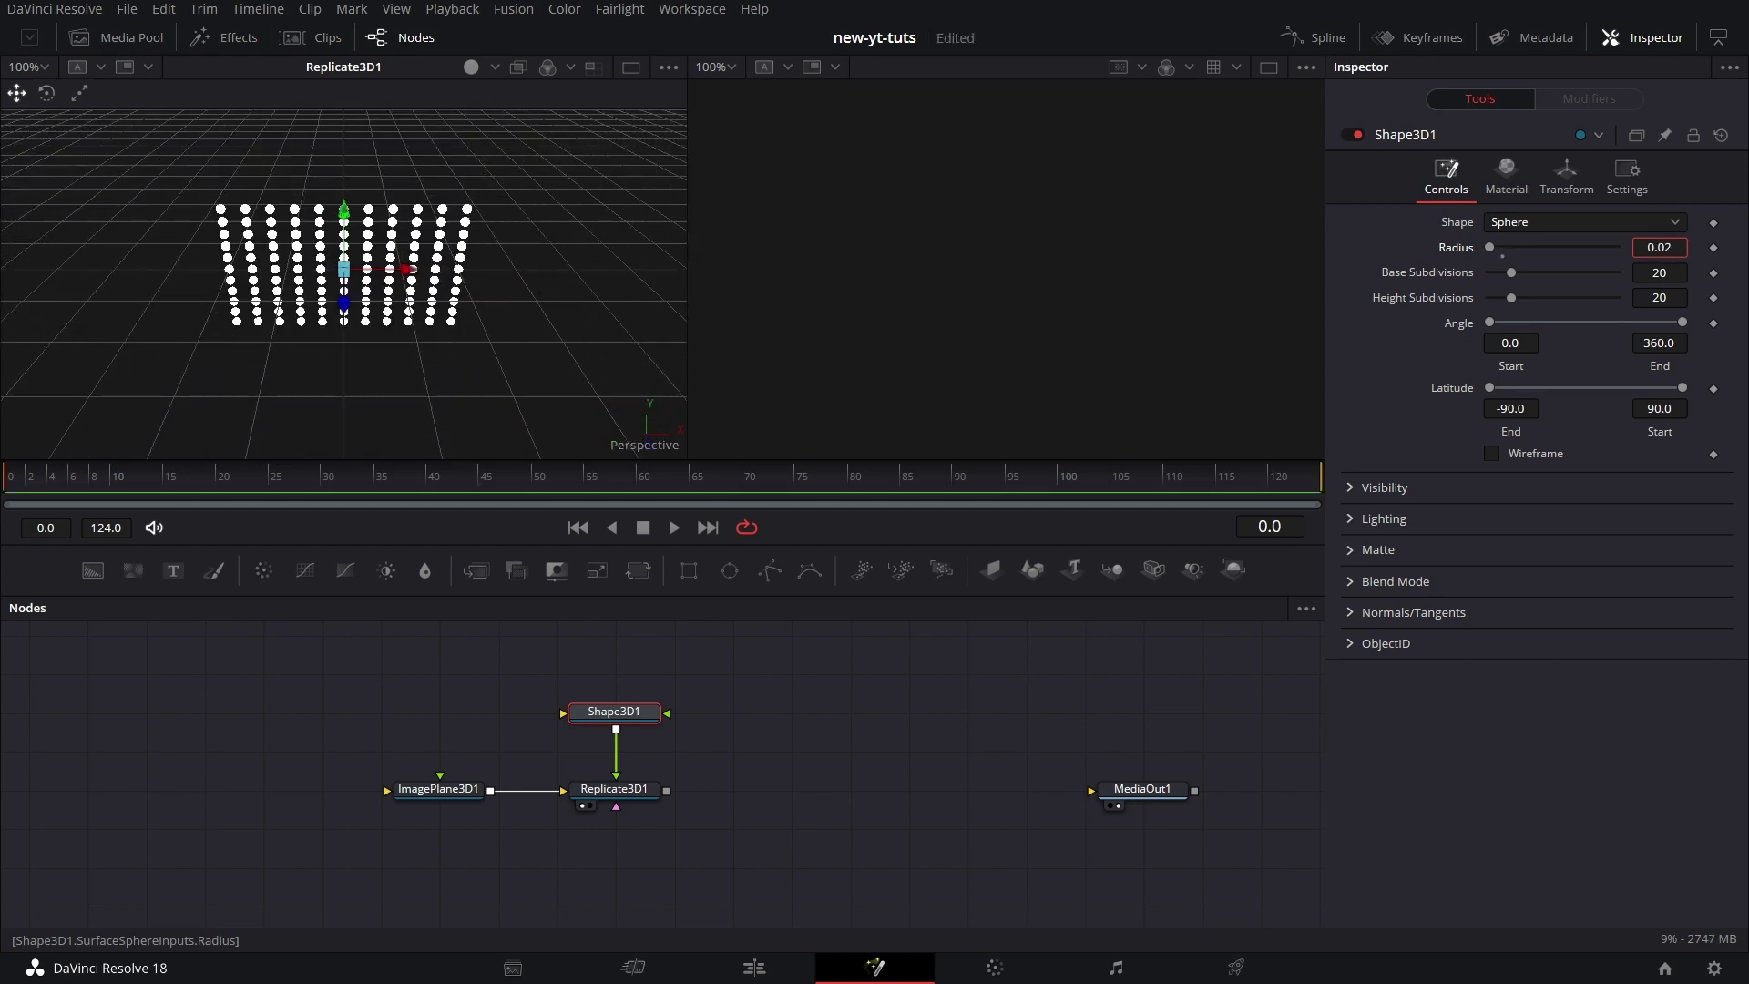
{"action": "type", "text": "0.01"}
{"action": "key", "text": "Return"}
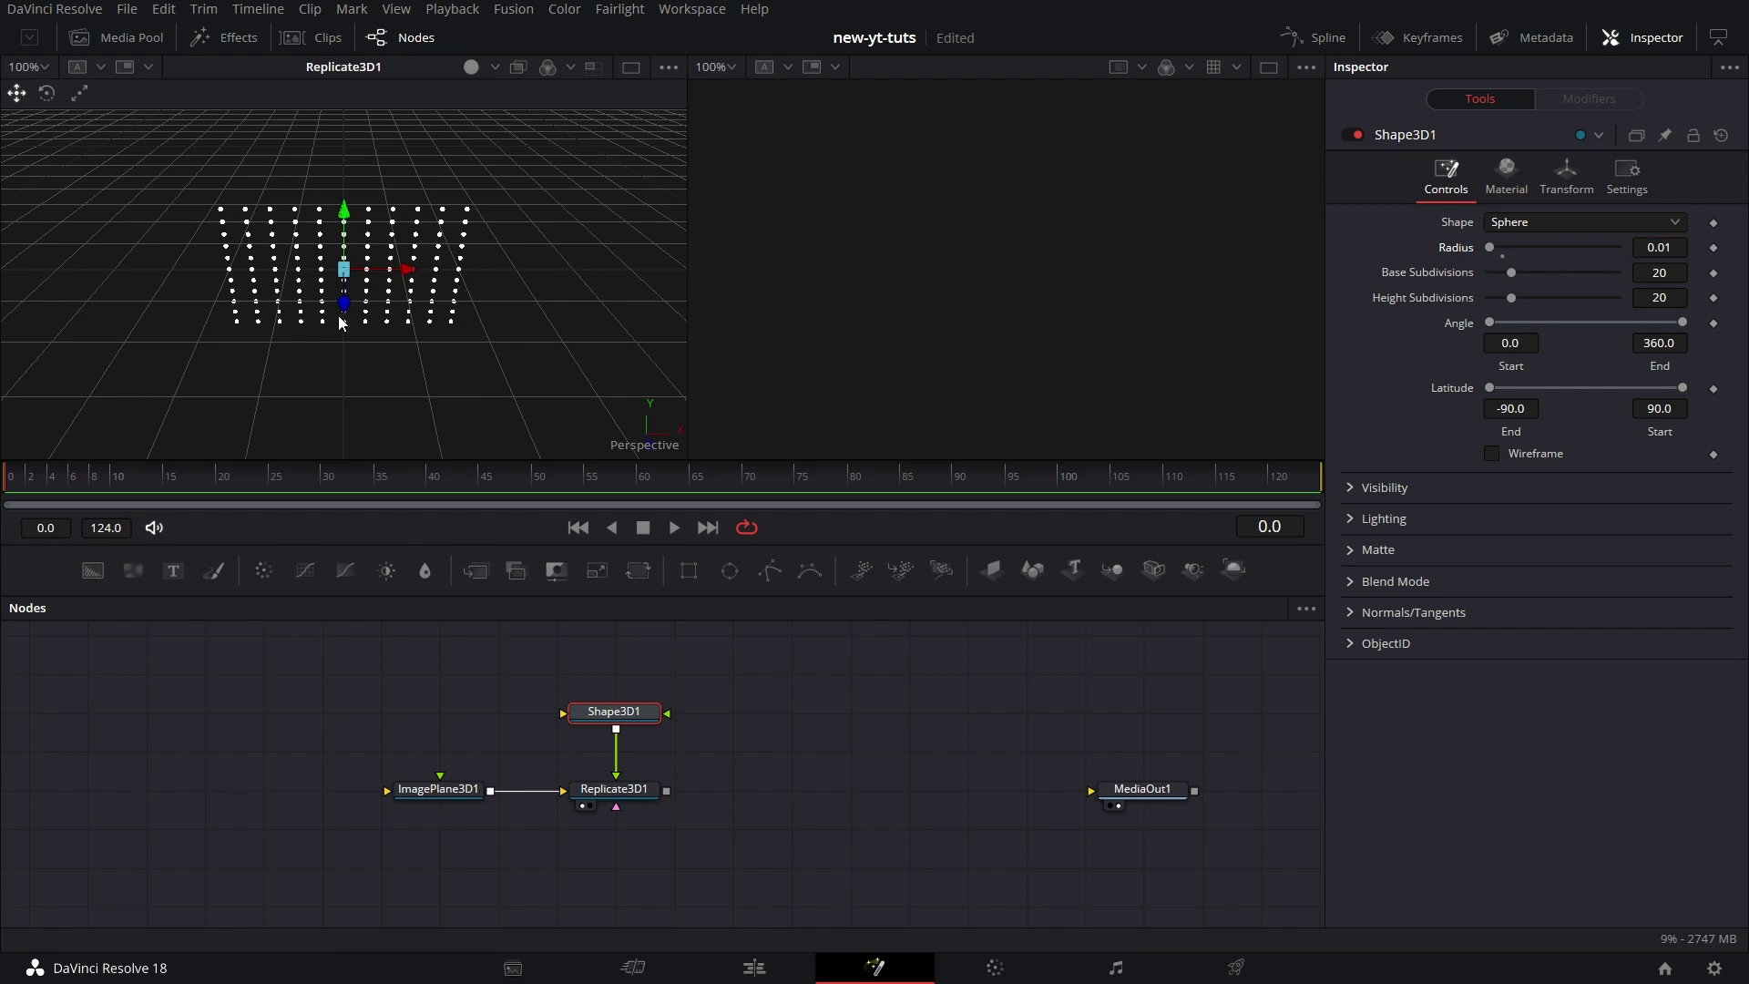
{"action": "middle_click_drag", "start_coordinate": [343, 312], "coordinate": [428, 344]}
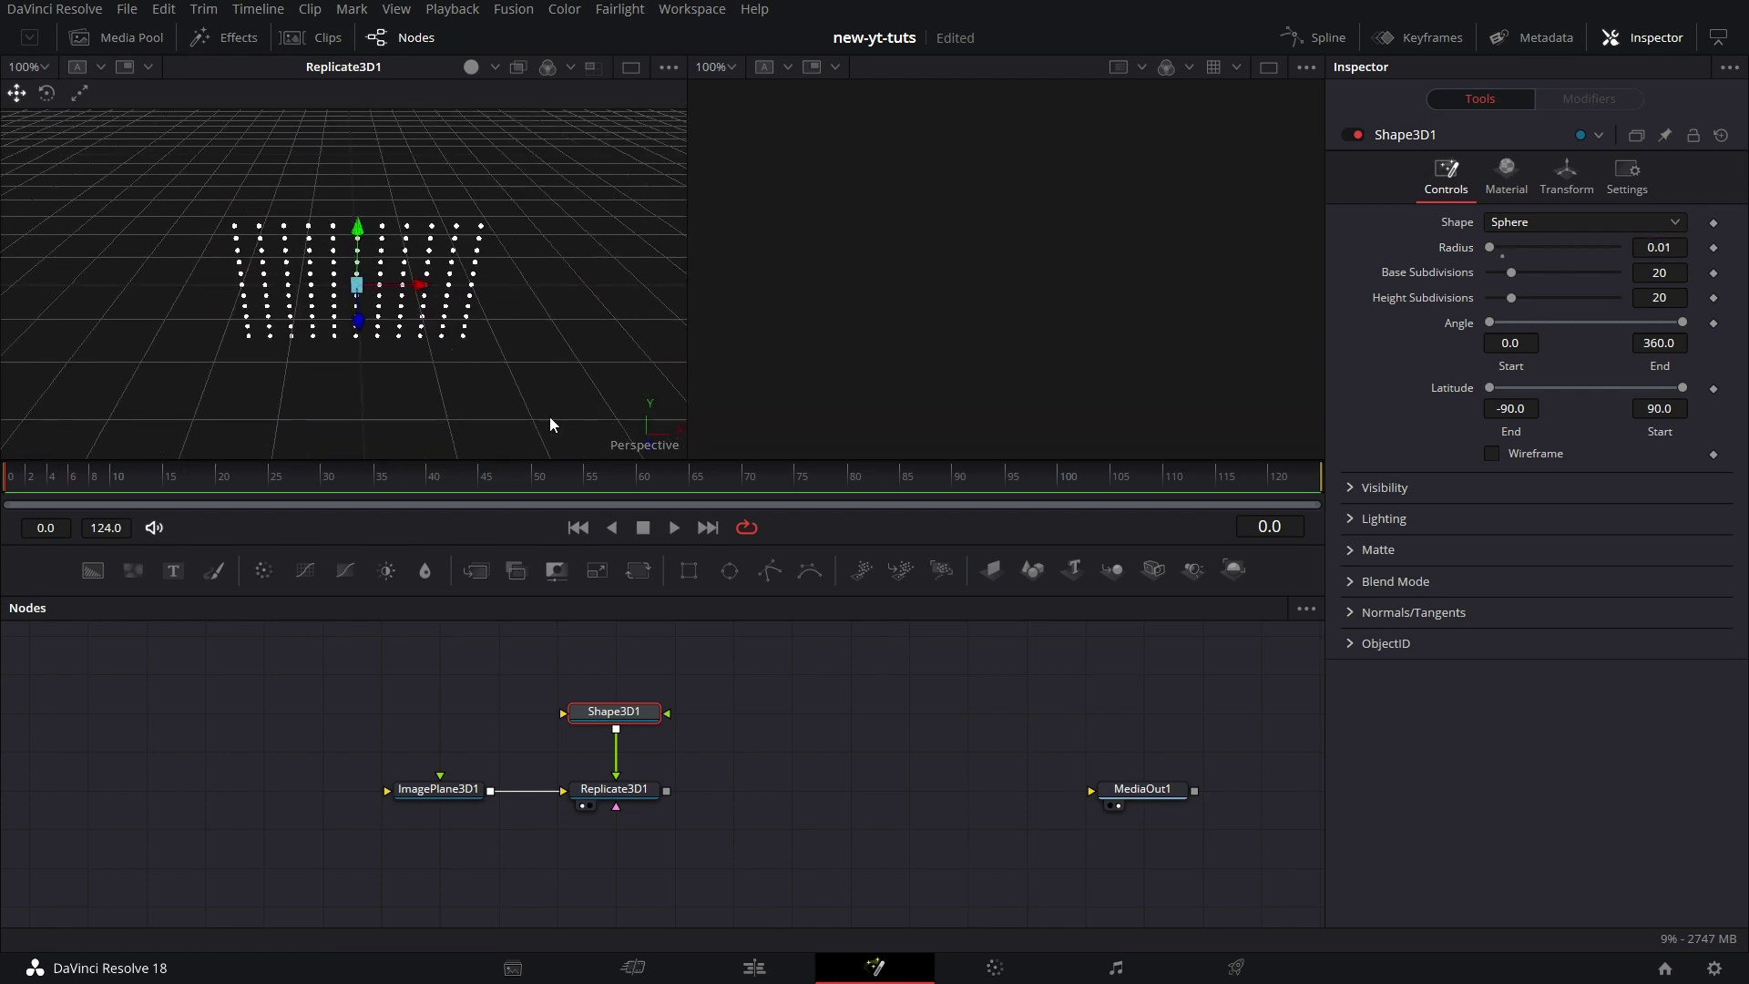
Load ImagePlane3D1 in the second viewer and enable its Normals display
{"action": "left_click", "coordinate": [439, 790]}
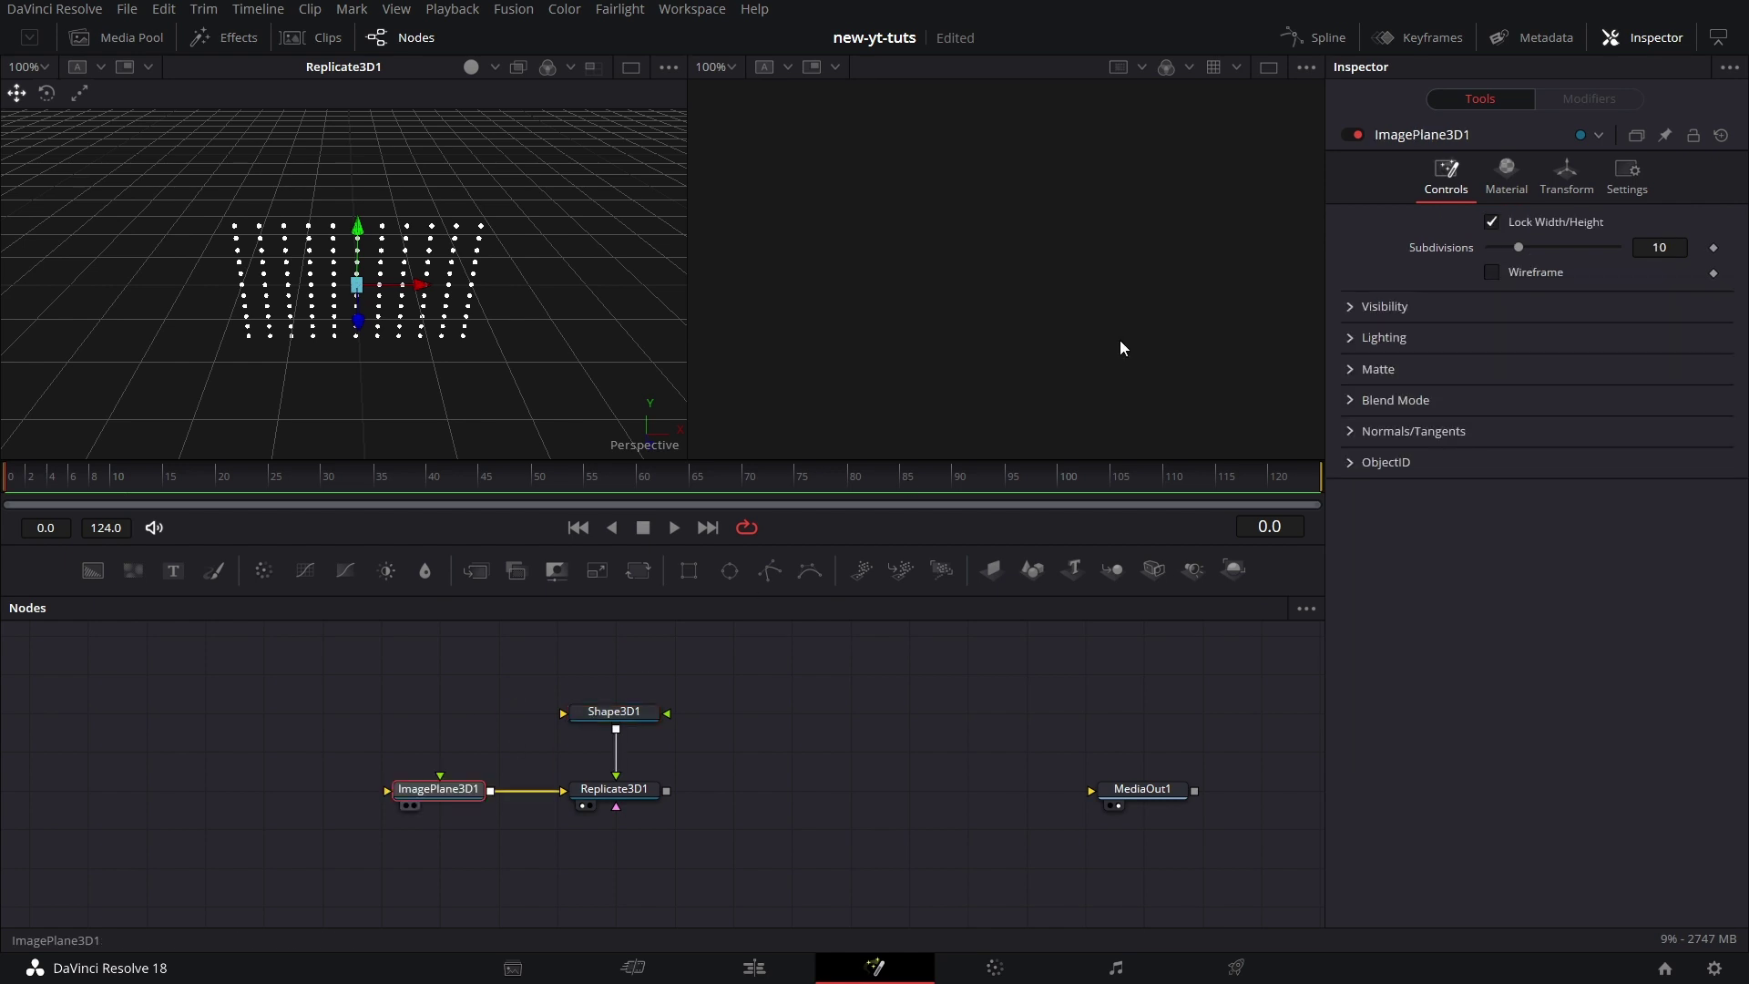
{"action": "key", "text": "2"}
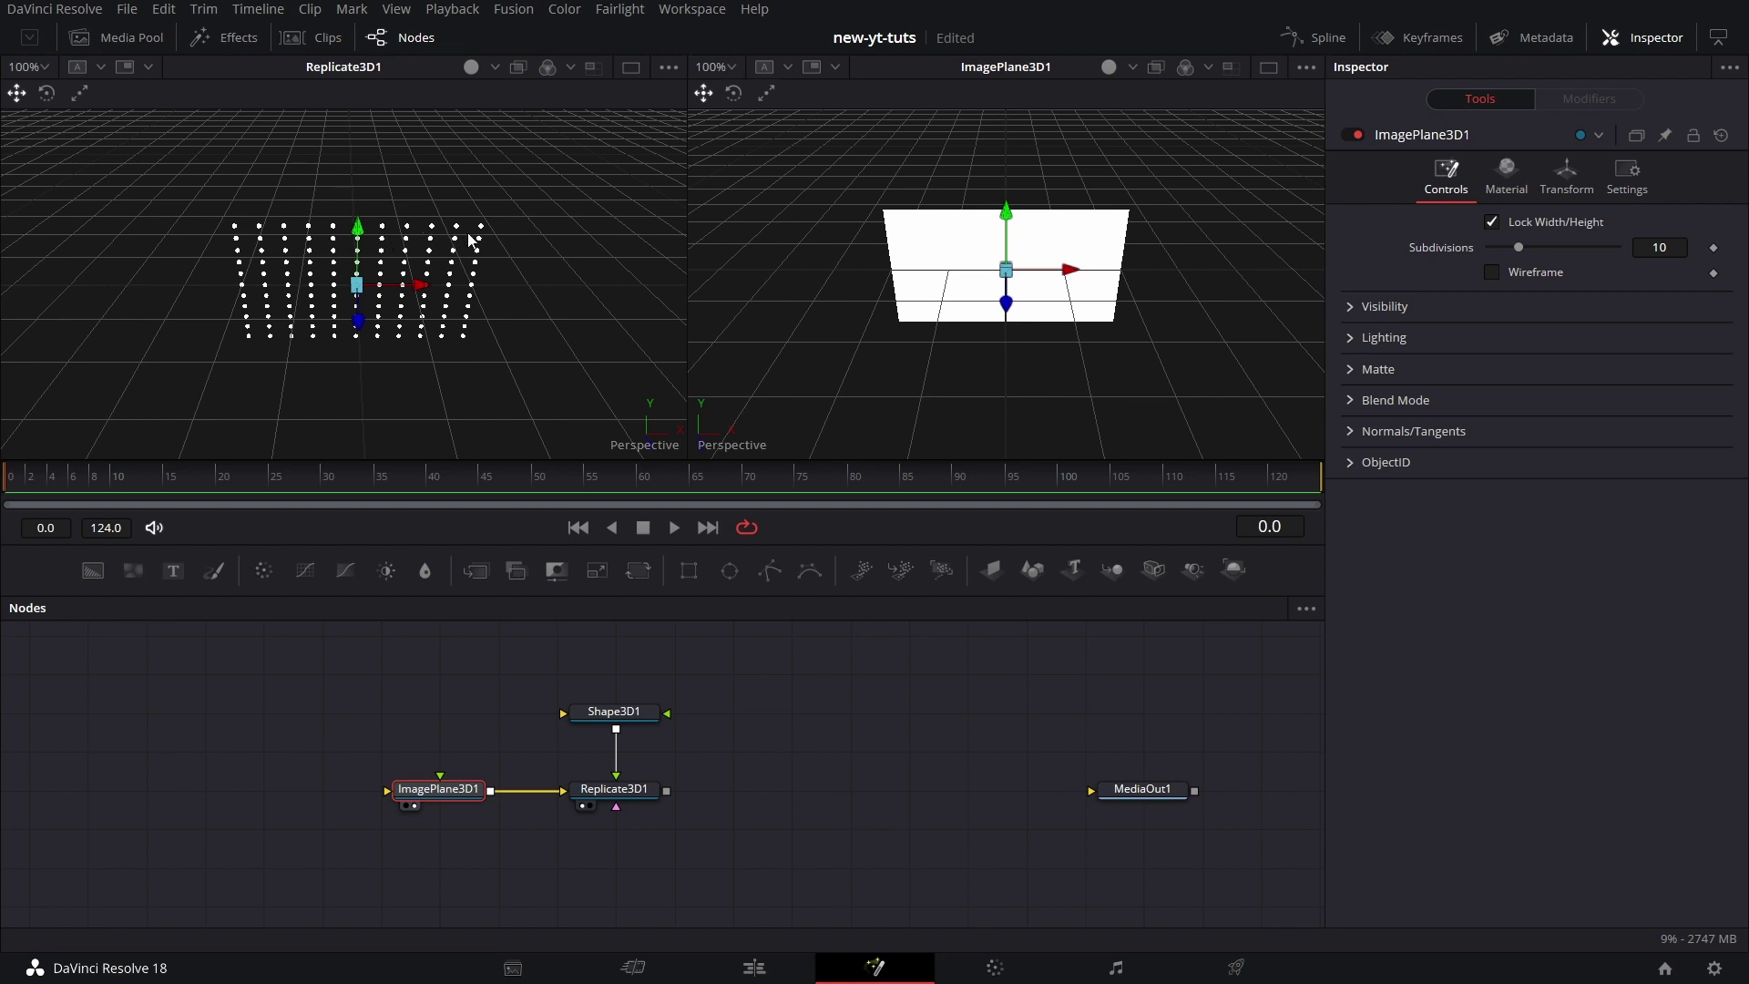
{"action": "left_click", "coordinate": [343, 428]}
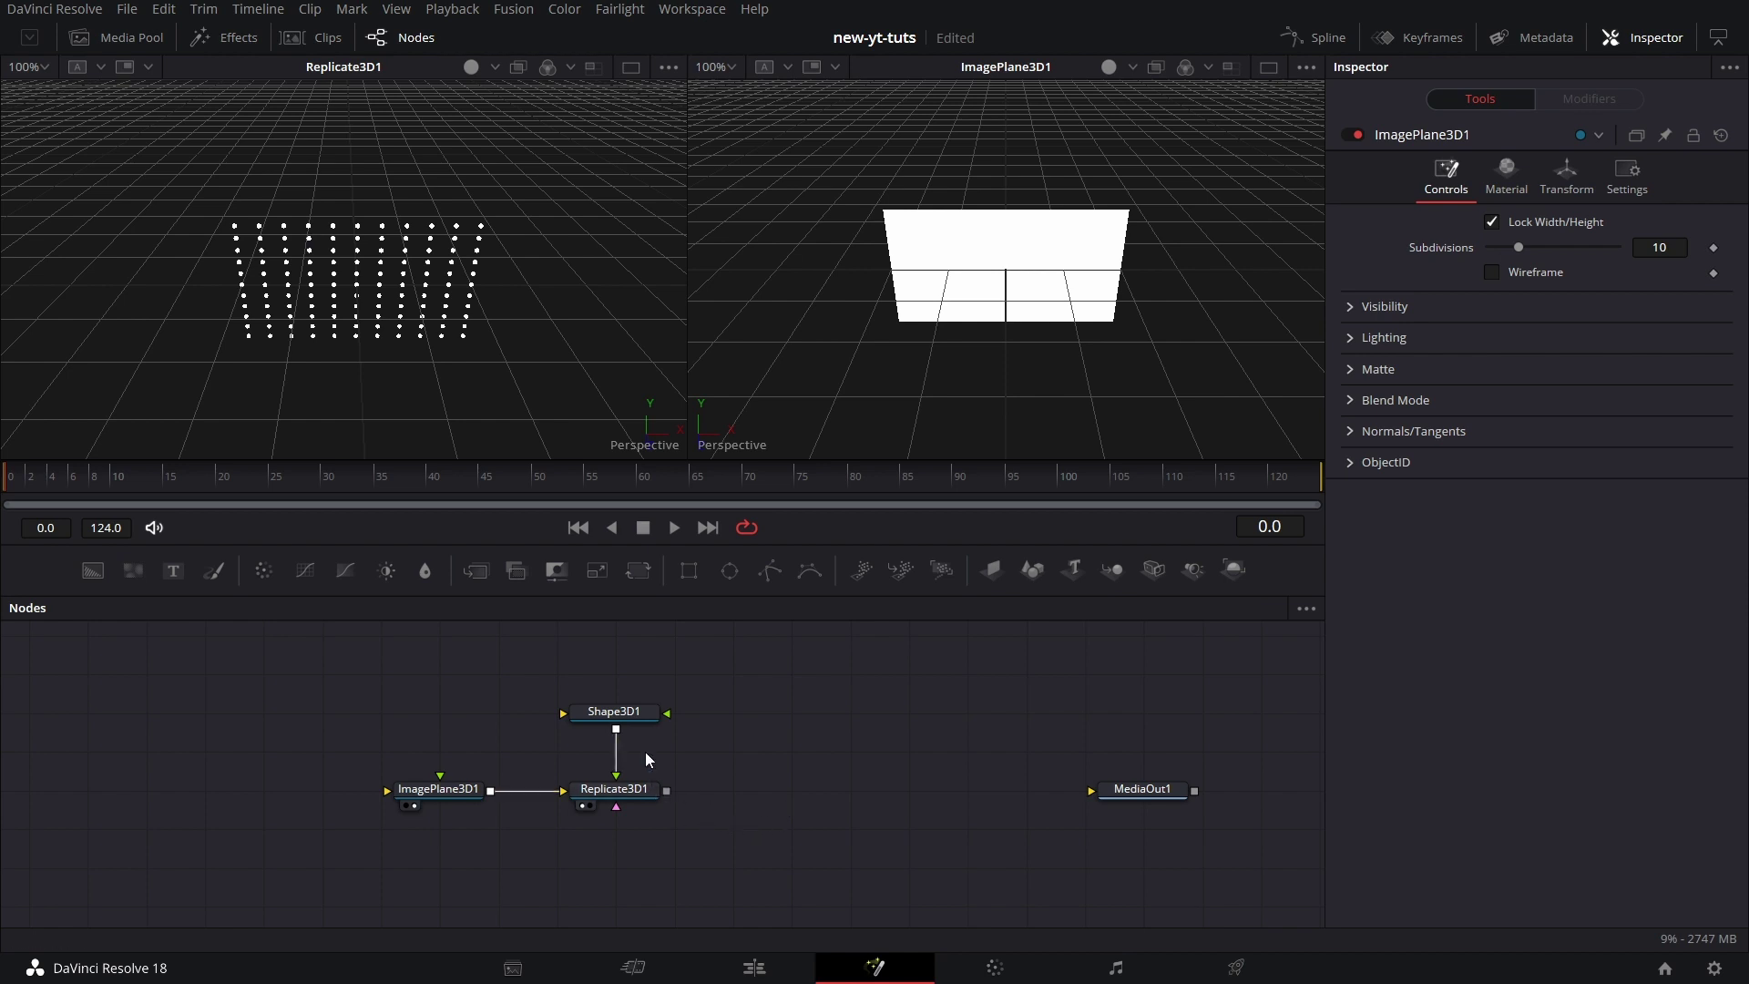
{"action": "left_click", "coordinate": [439, 789]}
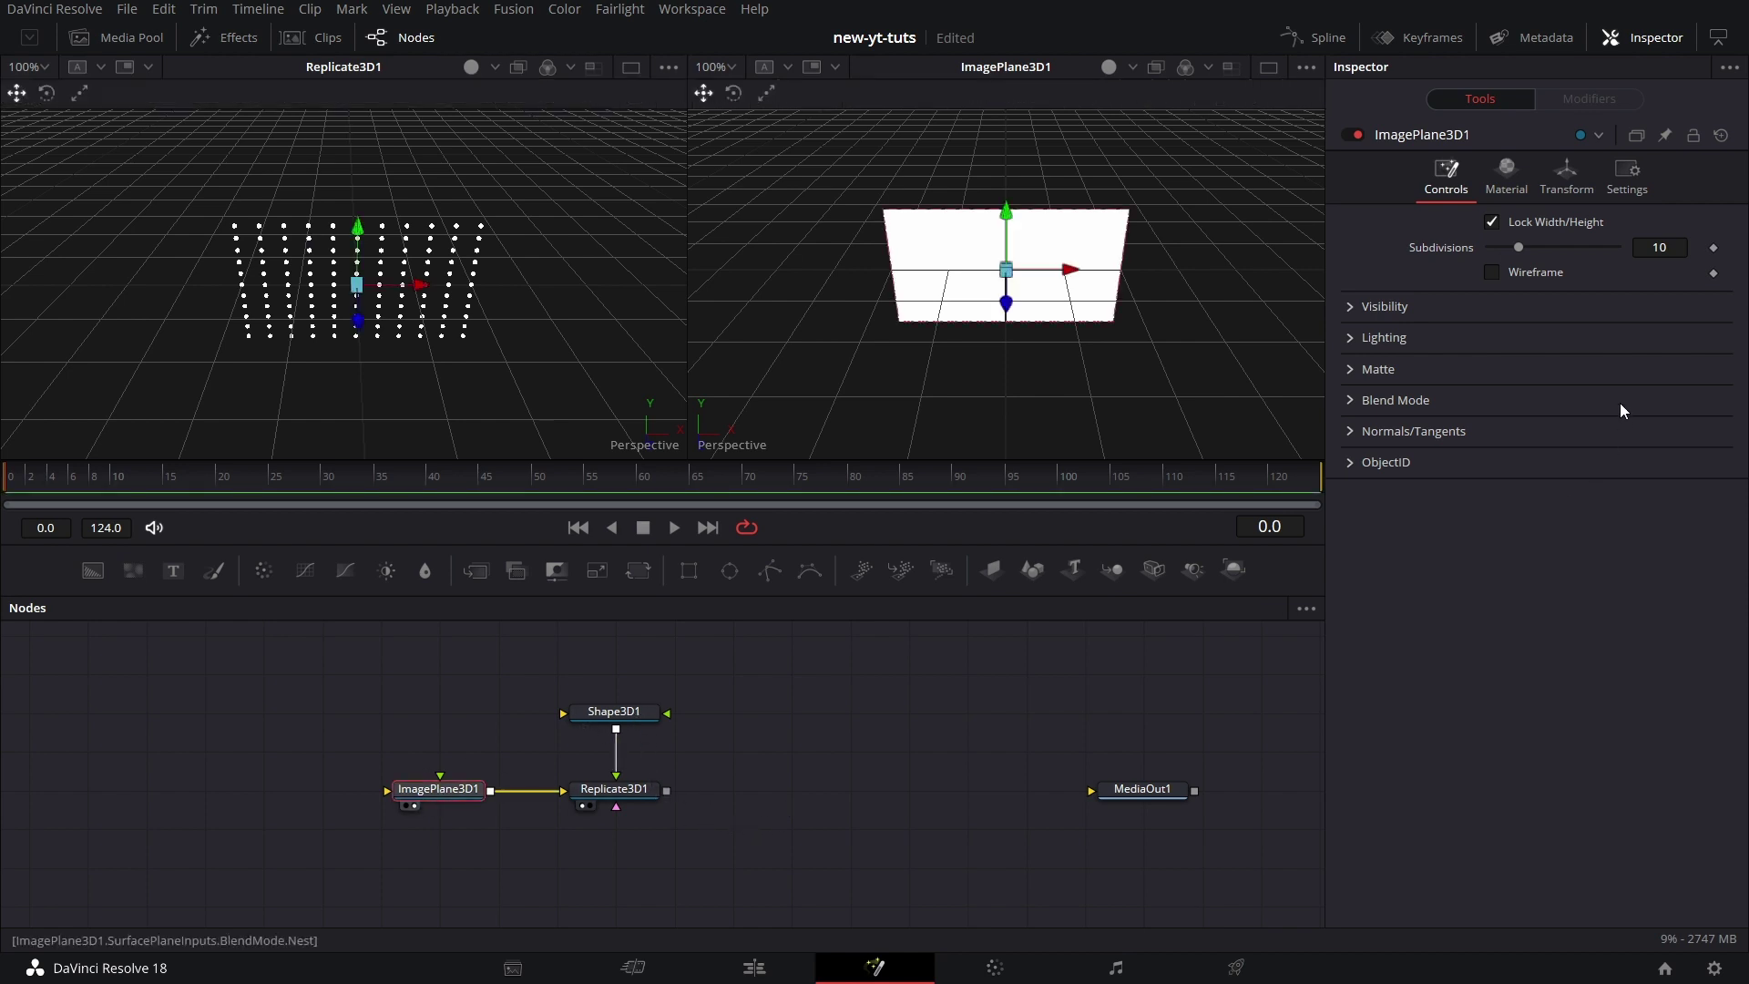
{"action": "left_click", "coordinate": [1348, 429]}
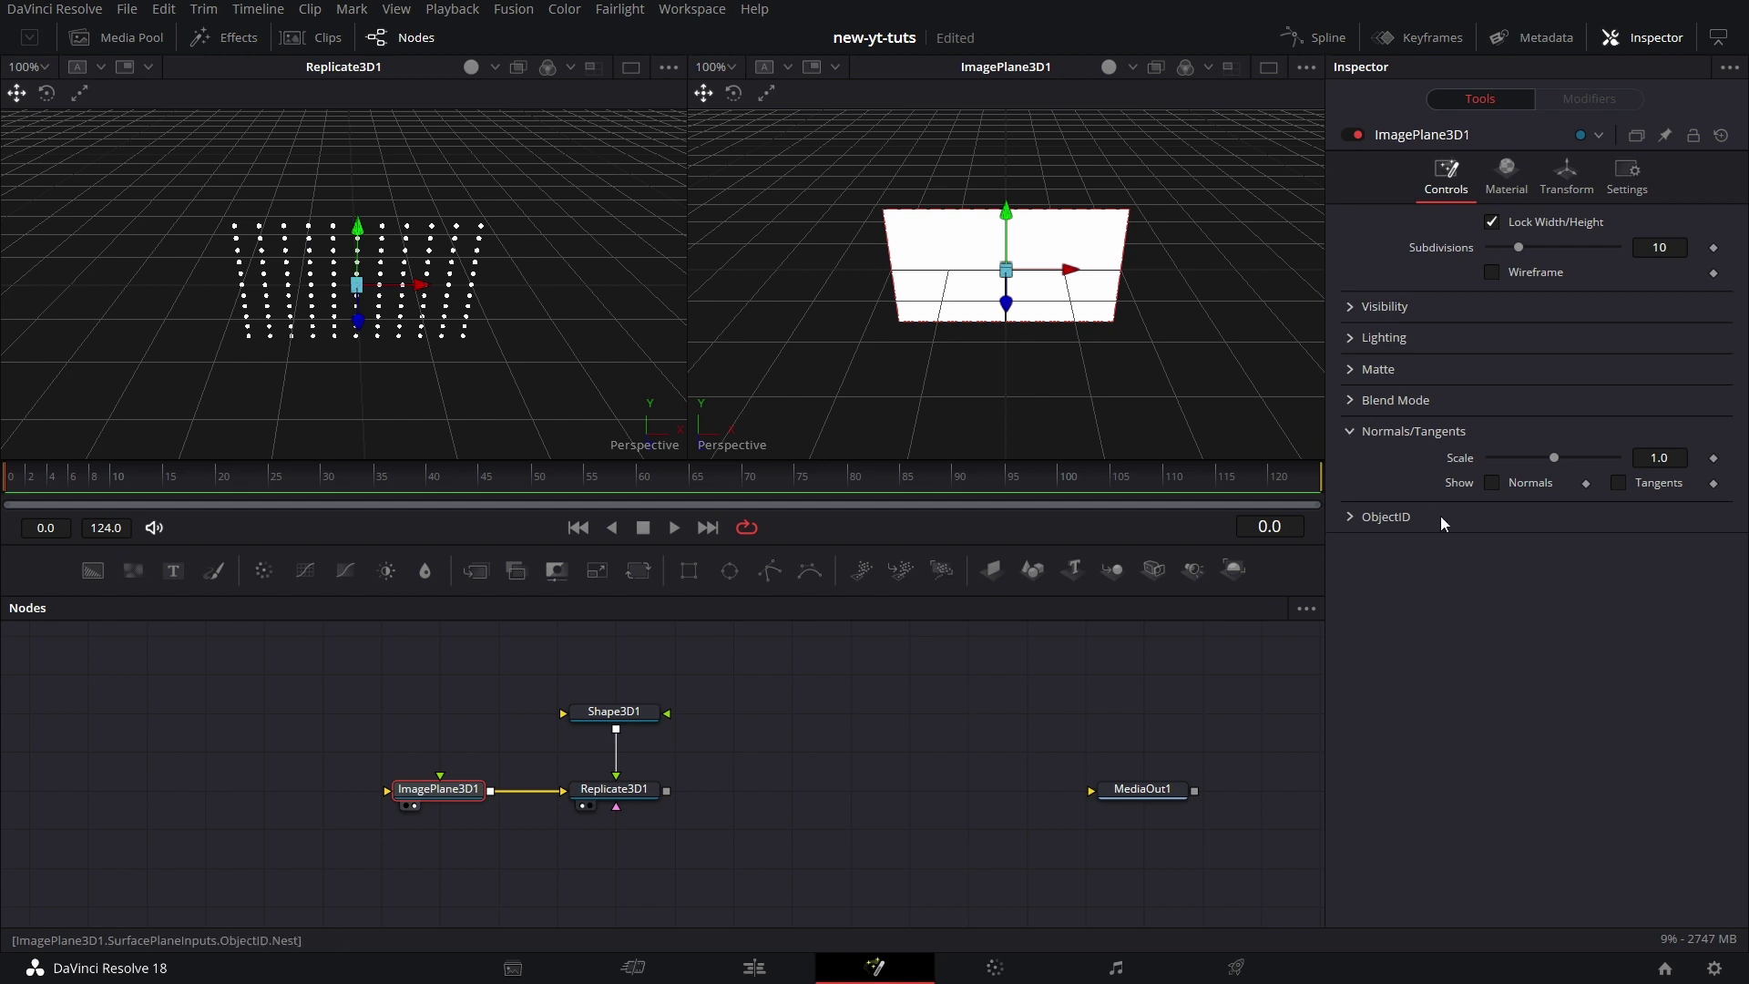
{"action": "left_click", "coordinate": [1490, 483]}
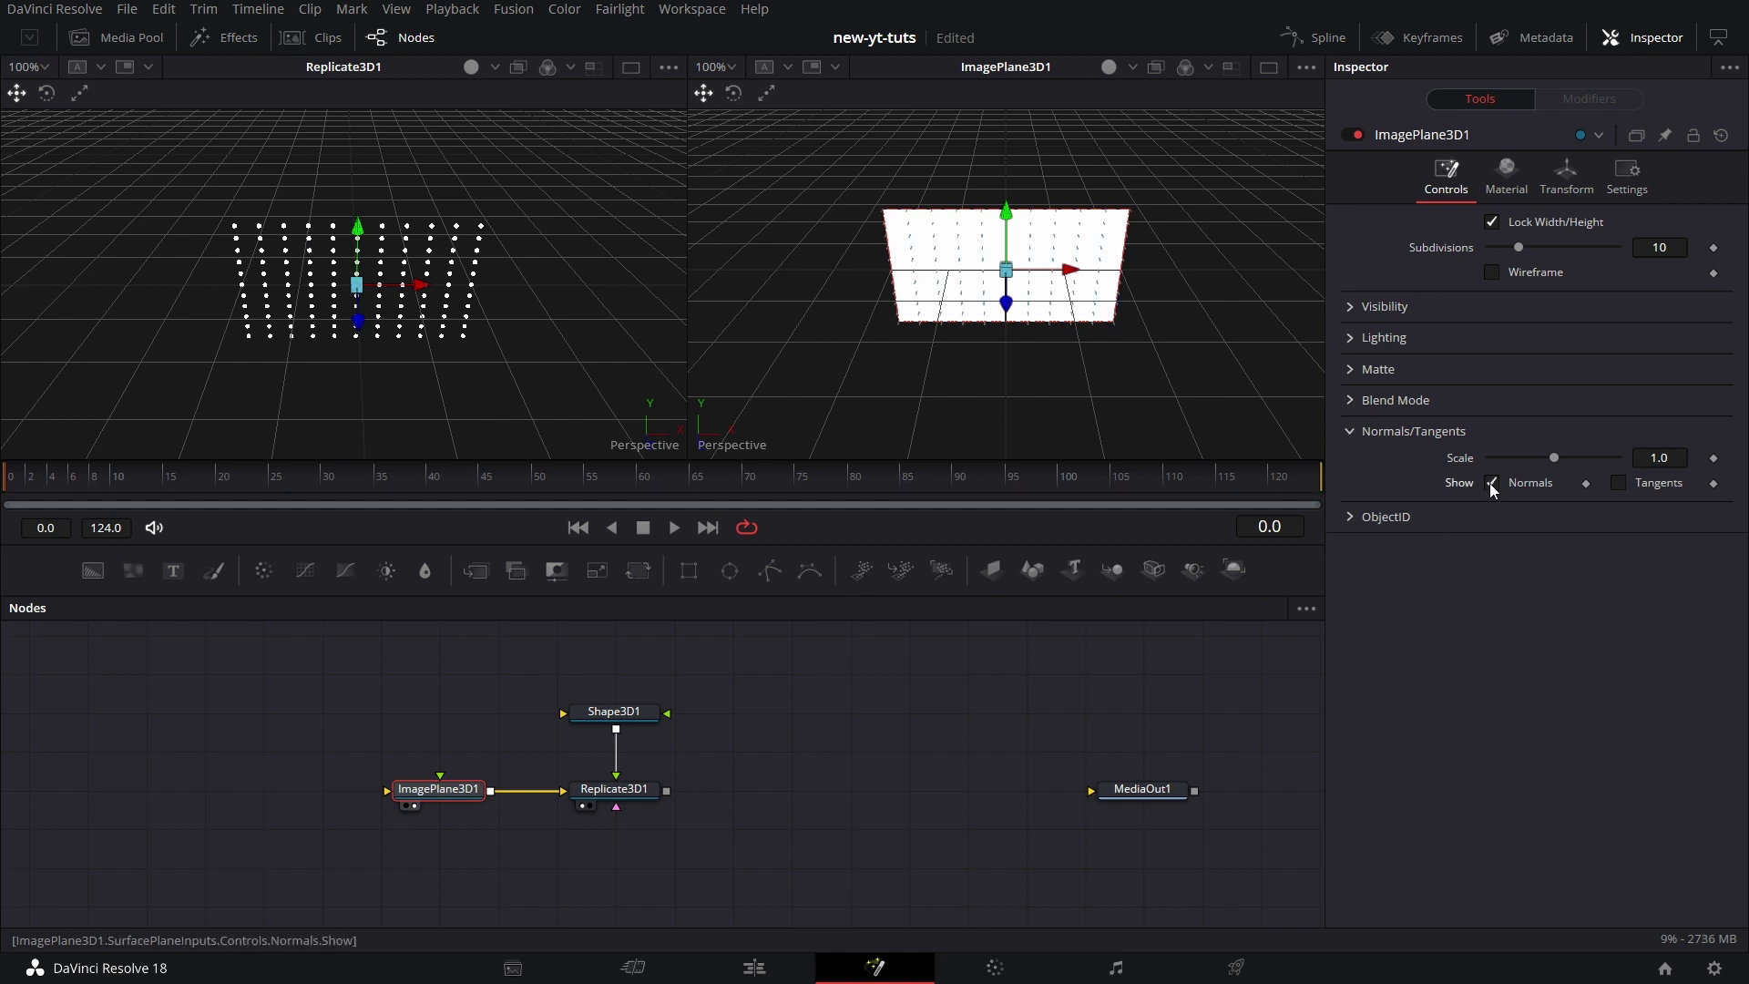
Pan, orbit and zoom the second viewer to see the plane's normals side-on
{"action": "middle_click_drag", "start_coordinate": [1067, 389], "coordinate": [1140, 337]}
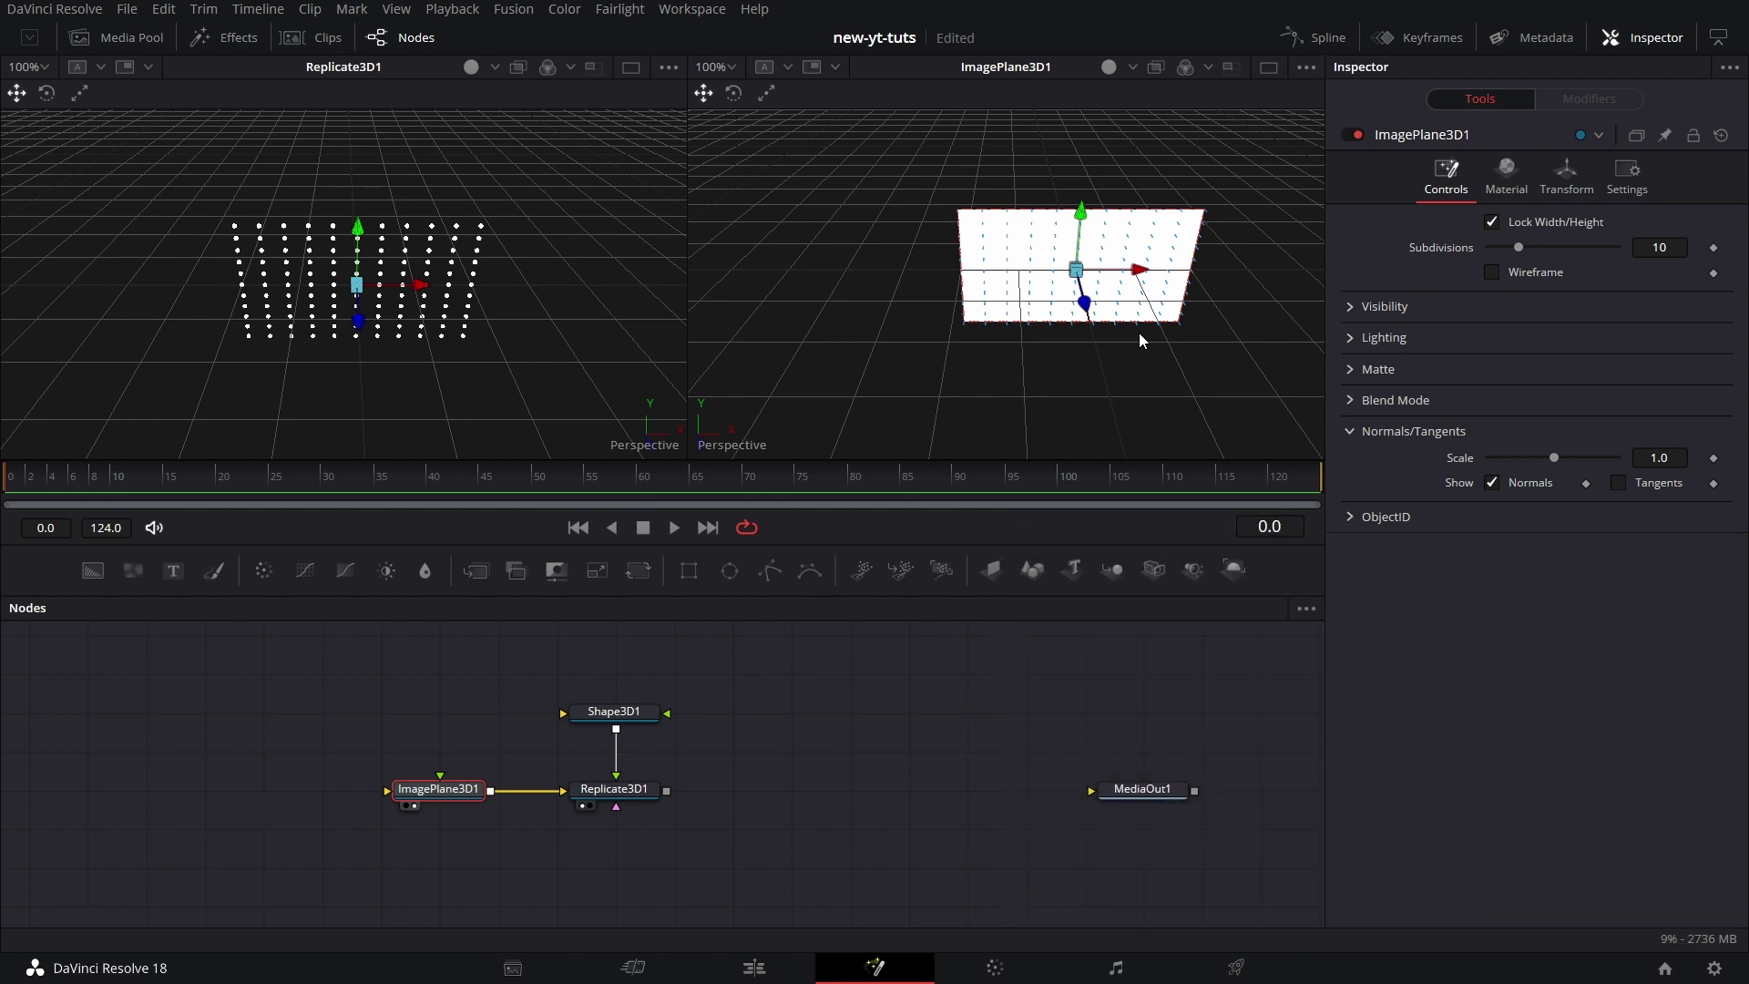
{"action": "middle_click_drag", "start_coordinate": [1128, 355], "coordinate": [1237, 246], "text": "alt"}
{"action": "scroll", "coordinate": [1093, 283], "scroll_direction": "up", "scroll_amount": 2}
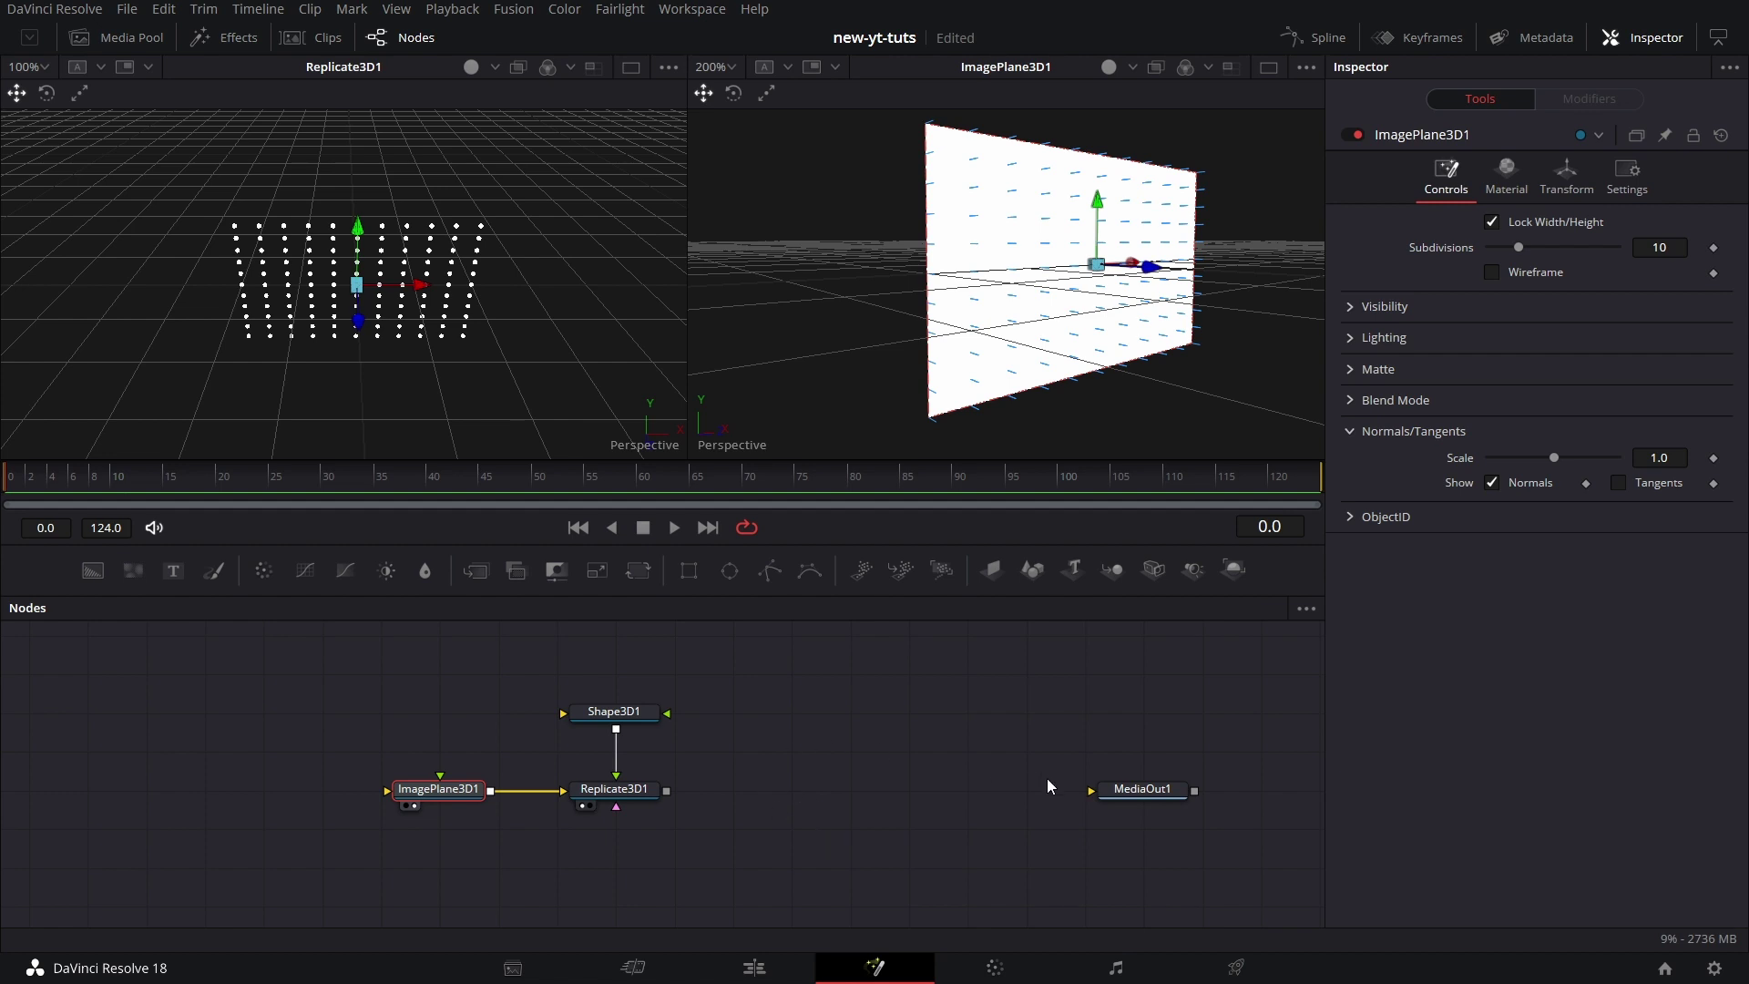
Add pEmitter1 and pRender1 below the image plane and connect the emitter into the renderer
{"action": "left_click_drag", "start_coordinate": [861, 570], "coordinate": [690, 860]}
{"action": "left_click_drag", "start_coordinate": [445, 868], "coordinate": [445, 868]}
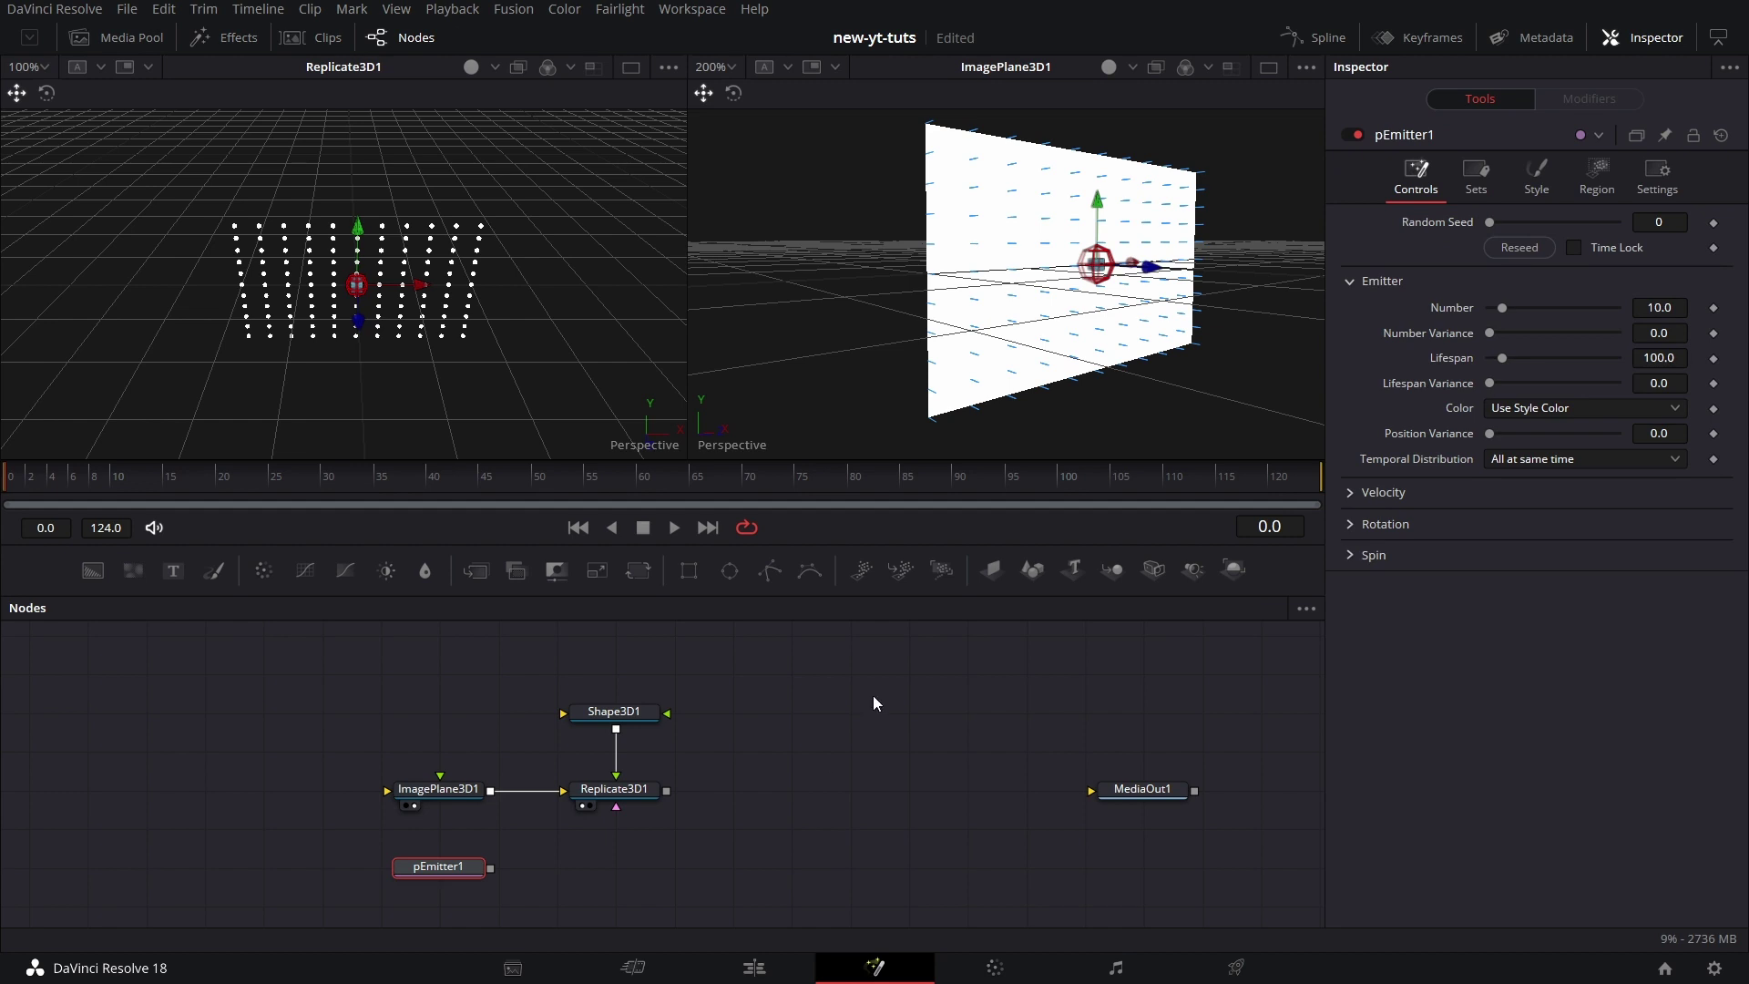
{"action": "left_click_drag", "start_coordinate": [936, 577], "coordinate": [910, 647]}
{"action": "left_click_drag", "start_coordinate": [635, 867], "coordinate": [636, 867]}
{"action": "left_click_drag", "start_coordinate": [490, 866], "coordinate": [618, 885]}
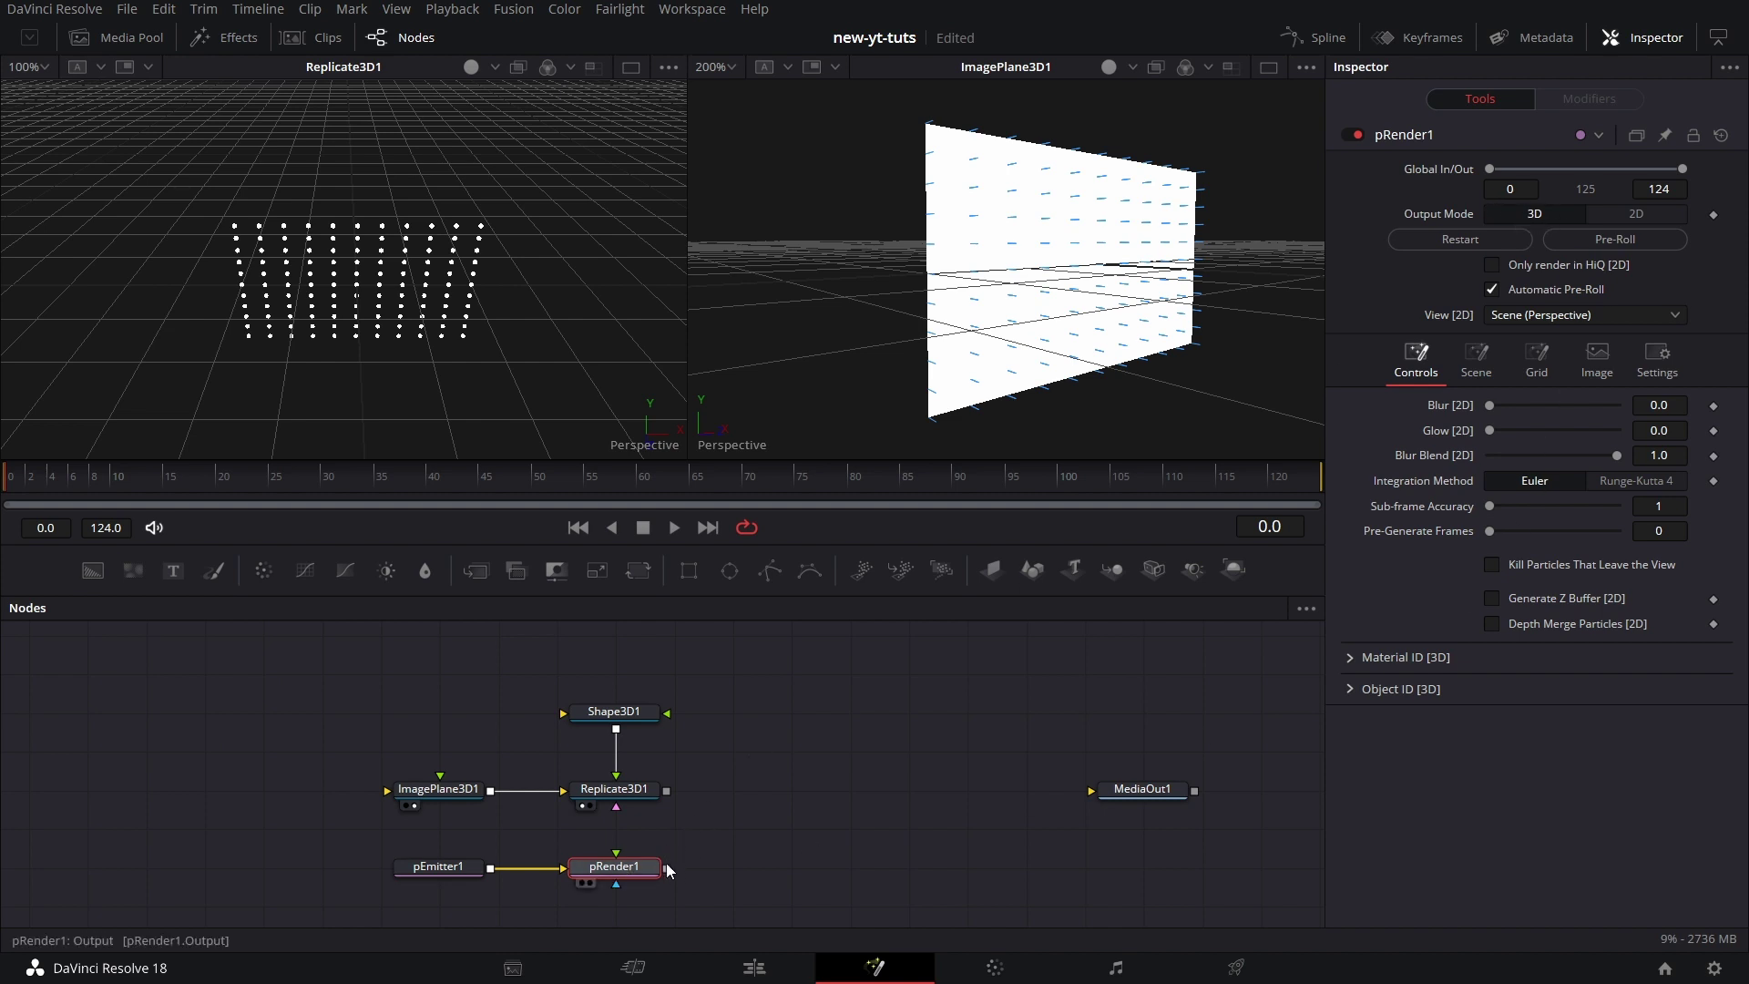
Add a Replicate3D2 node right of pRender1 and feed pRender1's output into it
{"action": "left_click", "coordinate": [847, 838]}
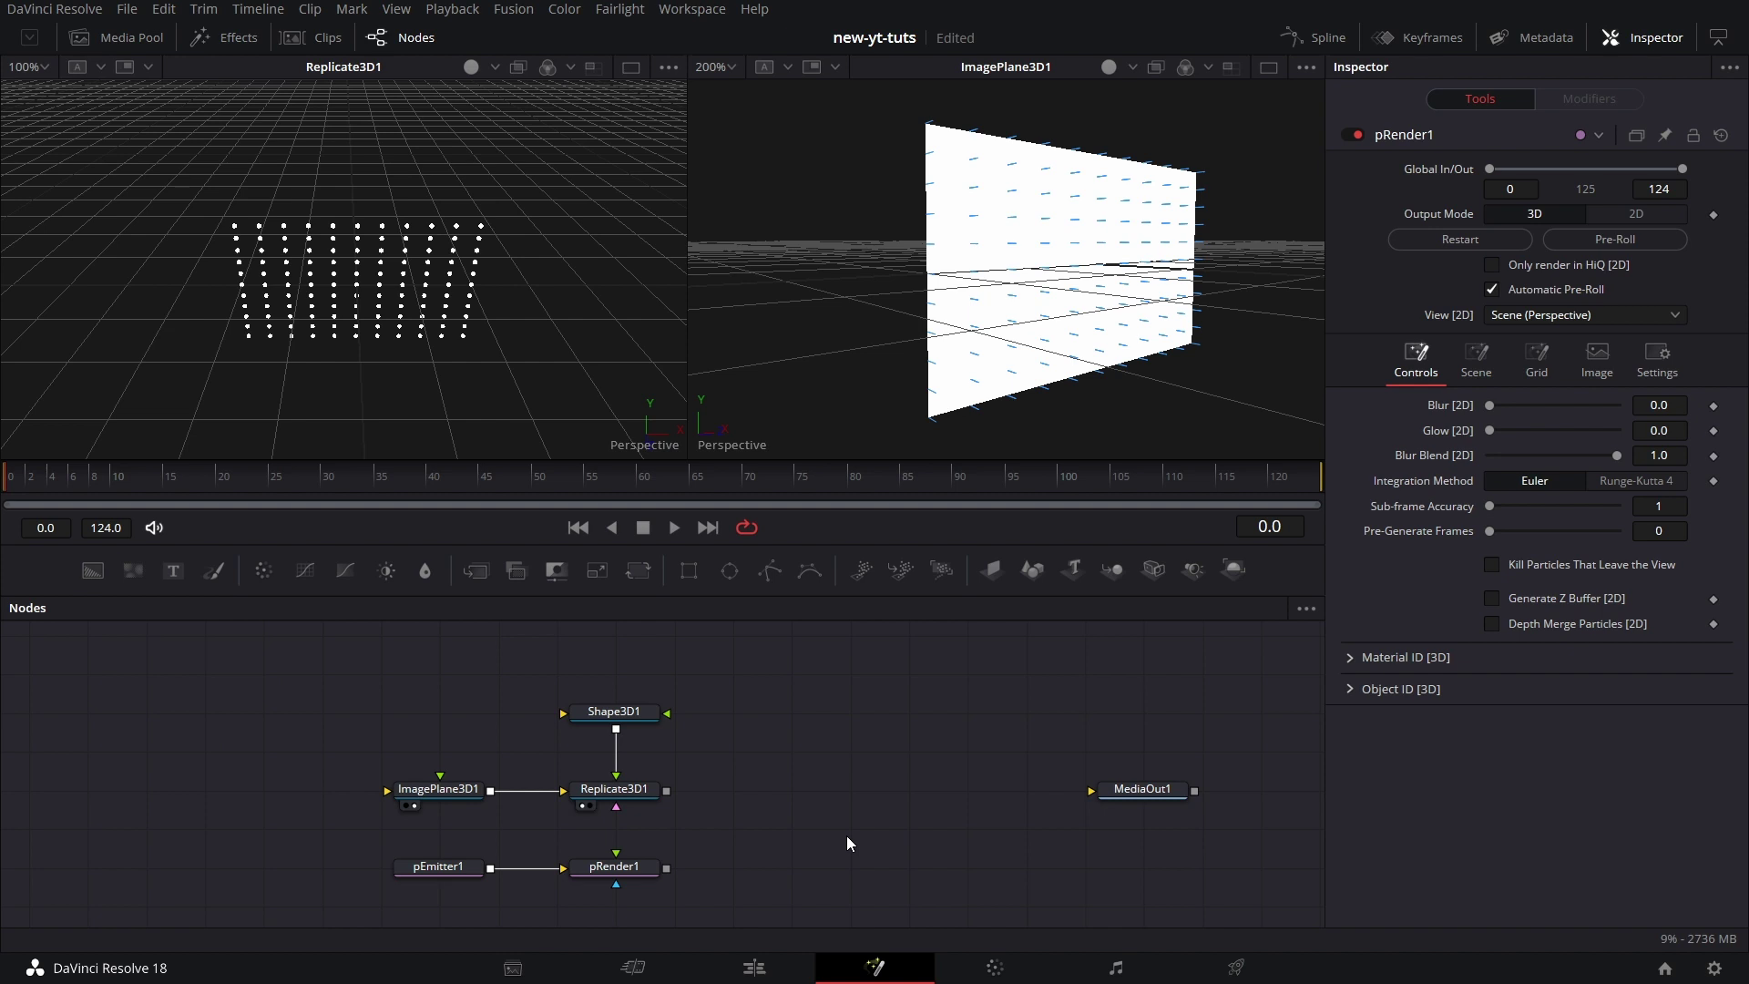
{"action": "key", "text": "shift+space"}
{"action": "type", "text": "repli"}
{"action": "key", "text": "BackSpace"}
{"action": "key", "text": "BackSpace"}
{"action": "key", "text": "BackSpace"}
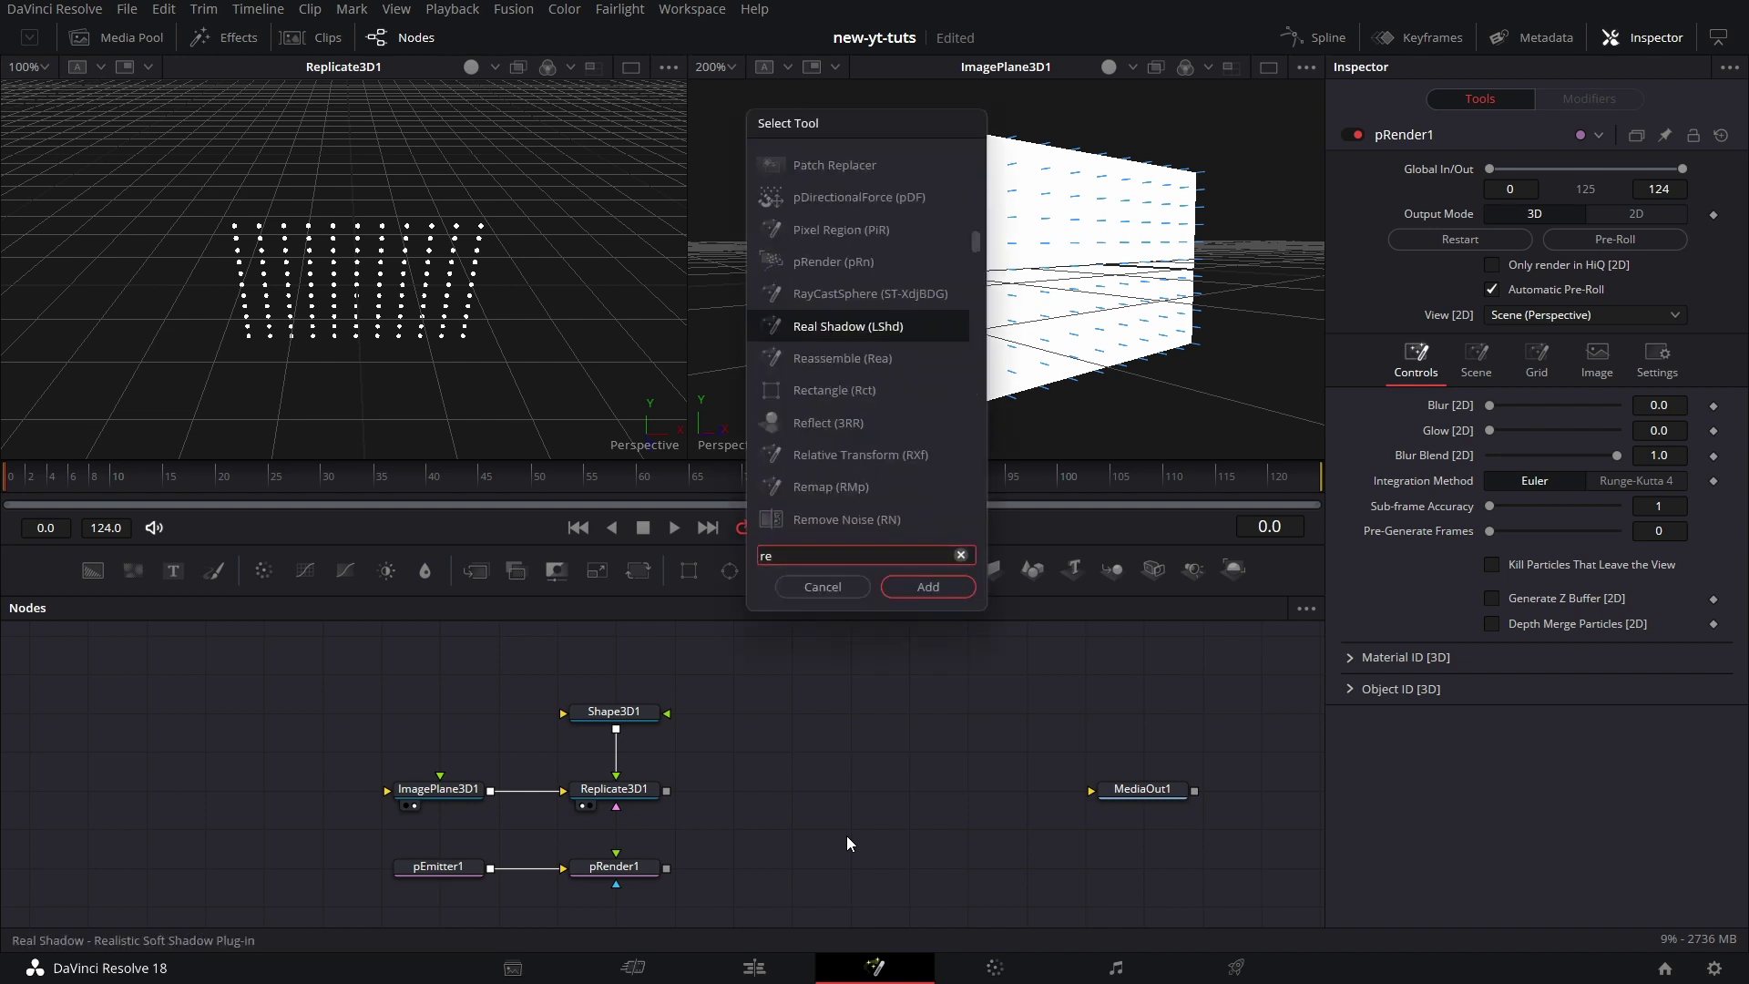
{"action": "type", "text": "pli"}
{"action": "key", "text": "Return"}
{"action": "left_click_drag", "start_coordinate": [853, 844], "coordinate": [753, 809]}
{"action": "left_click_drag", "start_coordinate": [731, 878], "coordinate": [740, 869]}
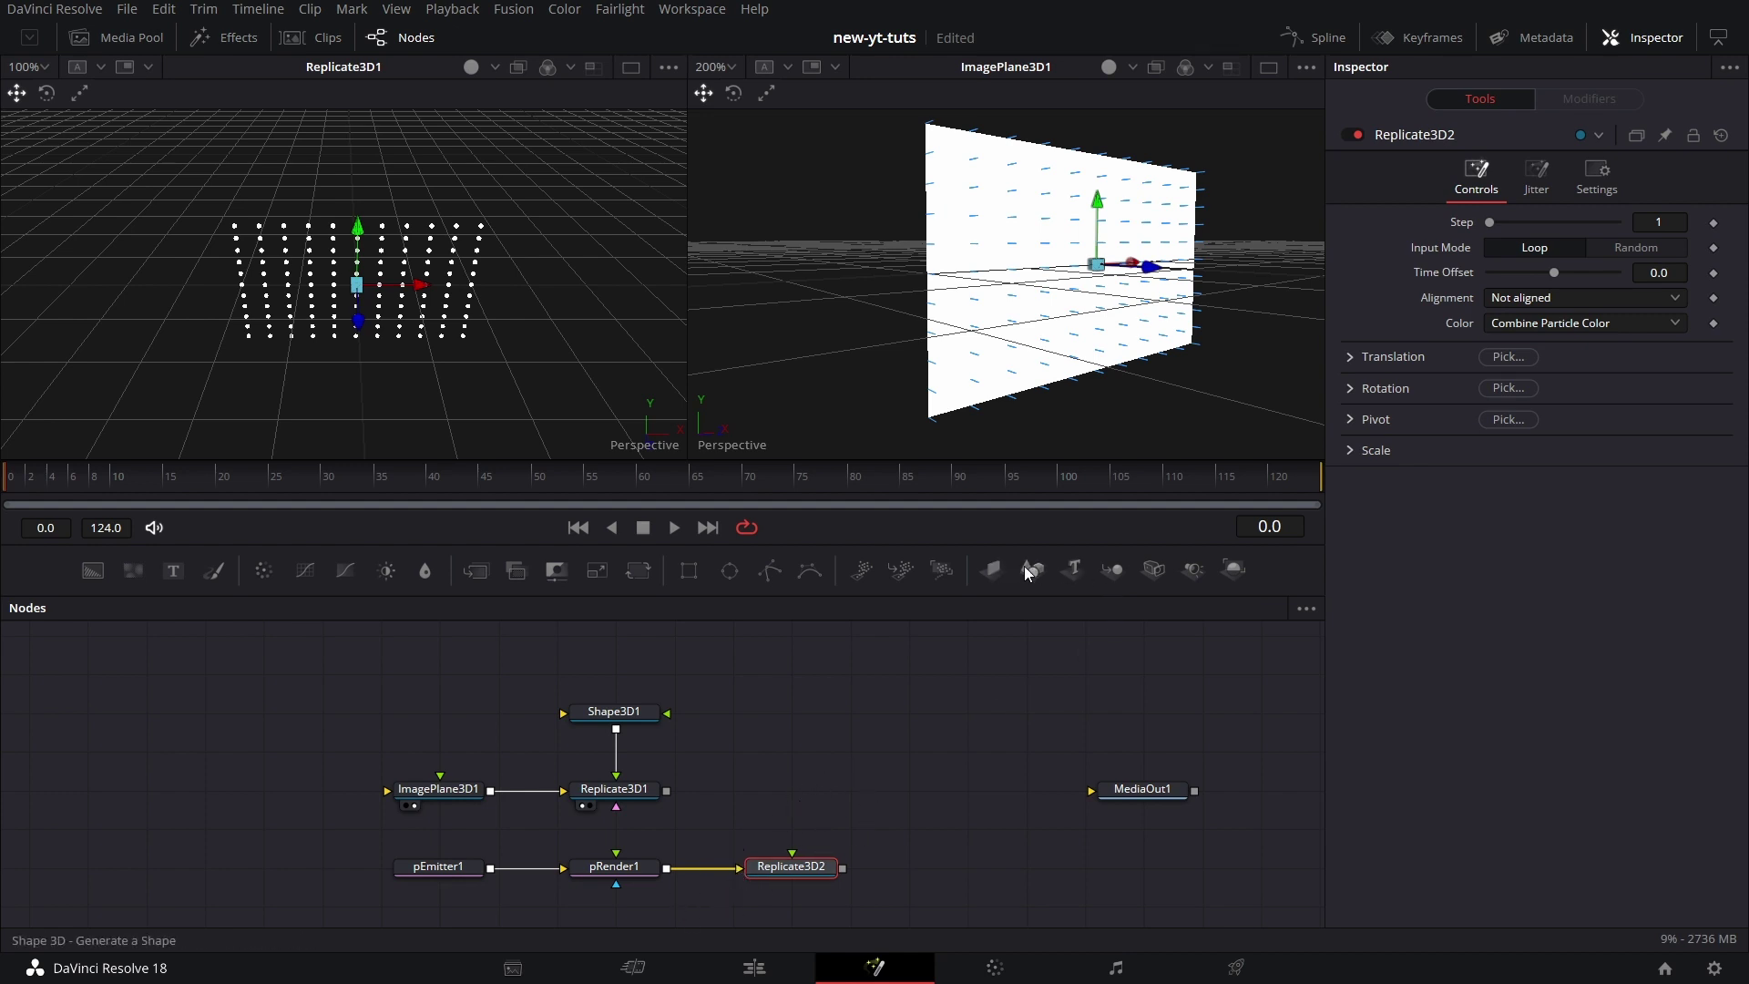
Add a cube Shape3D2 and connect it into Replicate3D2
{"action": "left_click_drag", "start_coordinate": [1030, 565], "coordinate": [802, 801]}
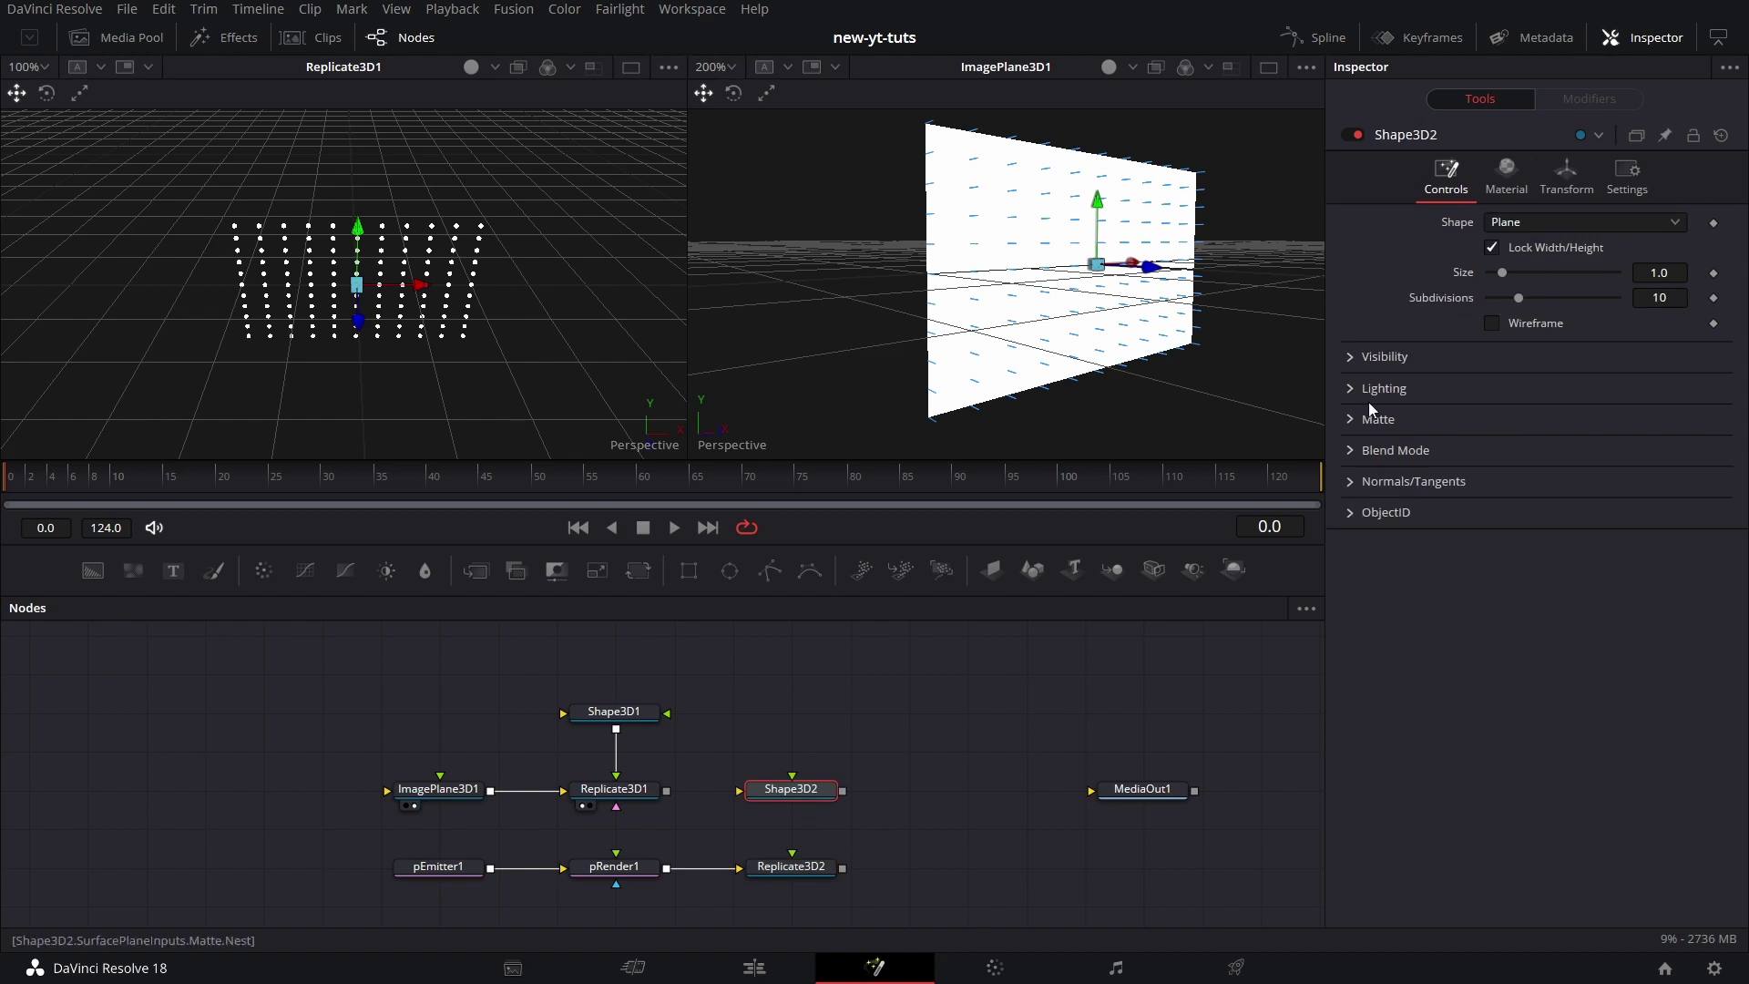
{"action": "left_click", "coordinate": [1565, 222]}
{"action": "left_click", "coordinate": [1540, 274]}
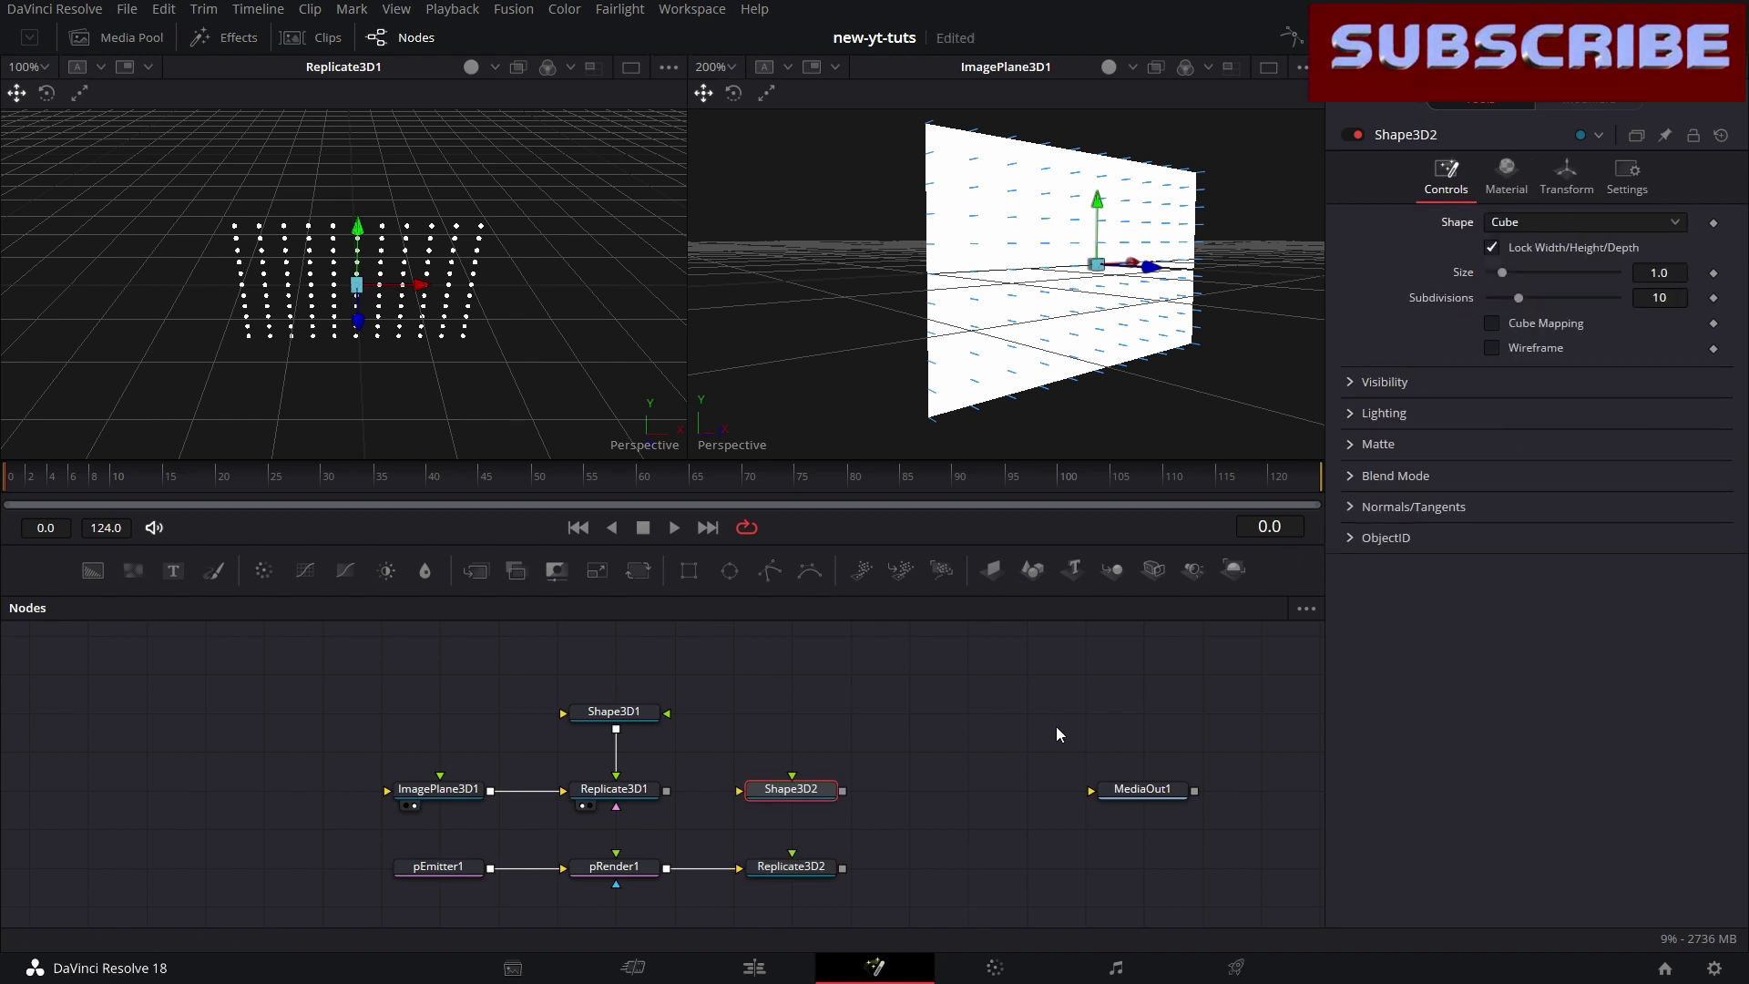
{"action": "left_click_drag", "start_coordinate": [894, 778], "coordinate": [793, 861]}
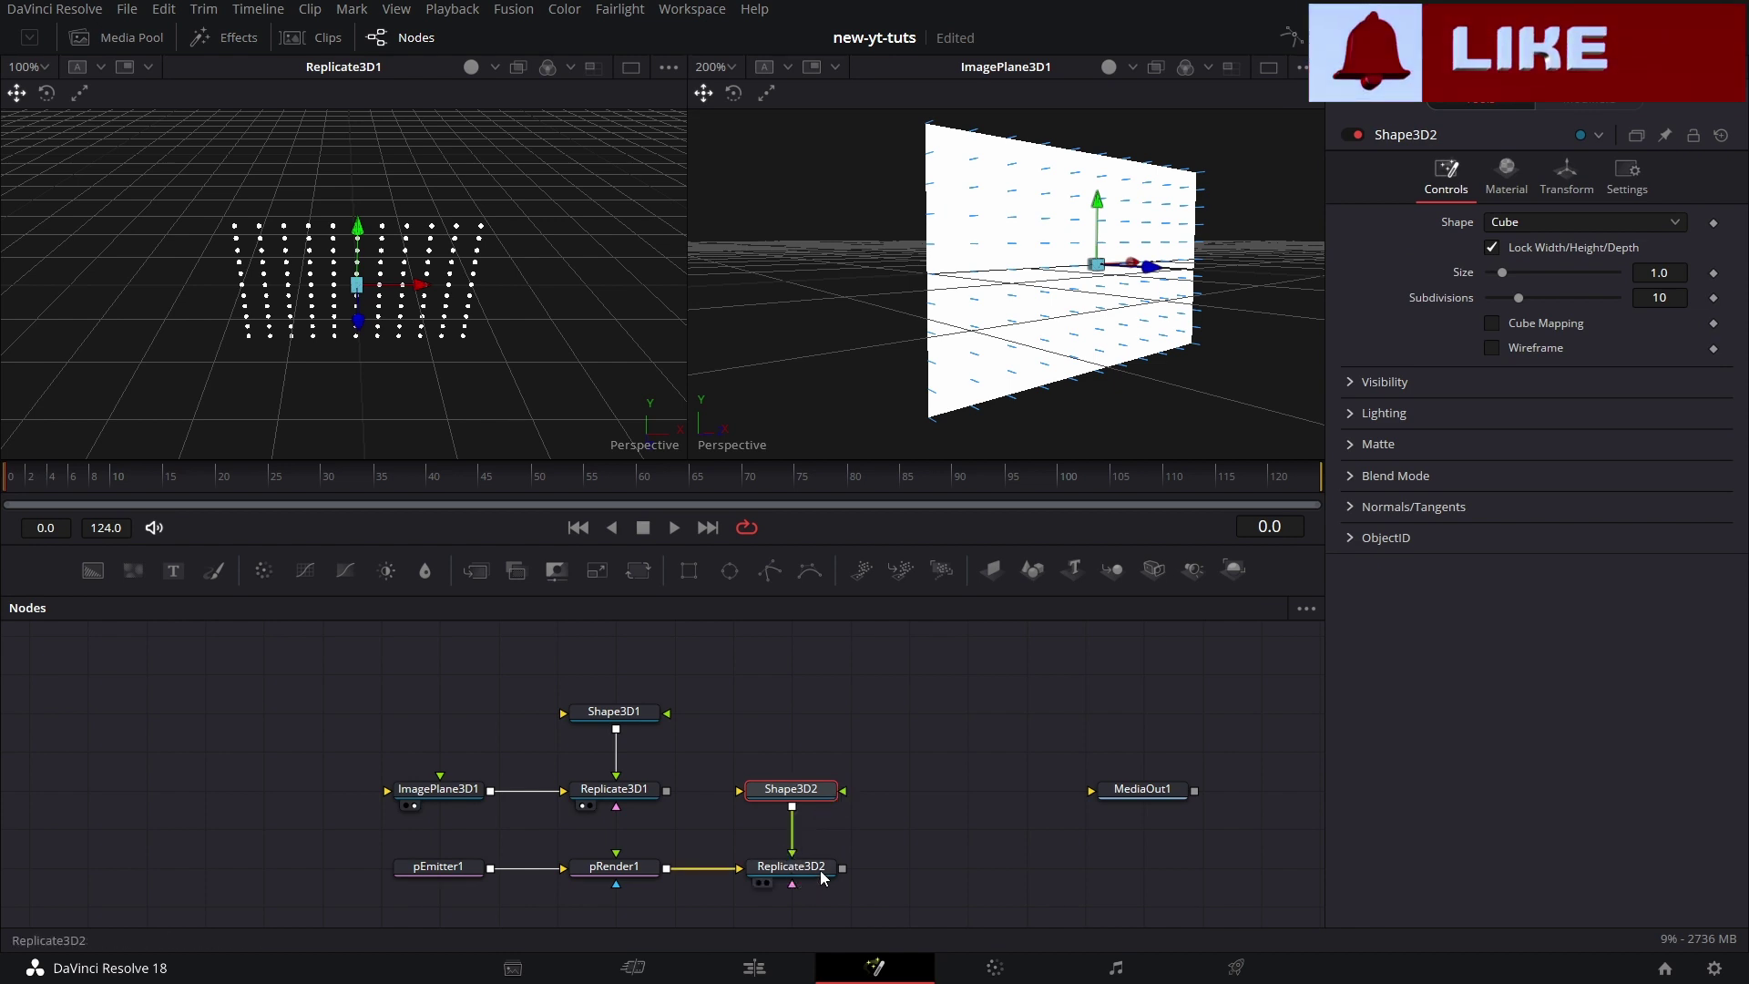
View Replicate3D2 in the second viewer and shrink Shape3D2's cube Size to about 0.01
{"action": "left_click", "coordinate": [821, 871]}
{"action": "key", "text": "2"}
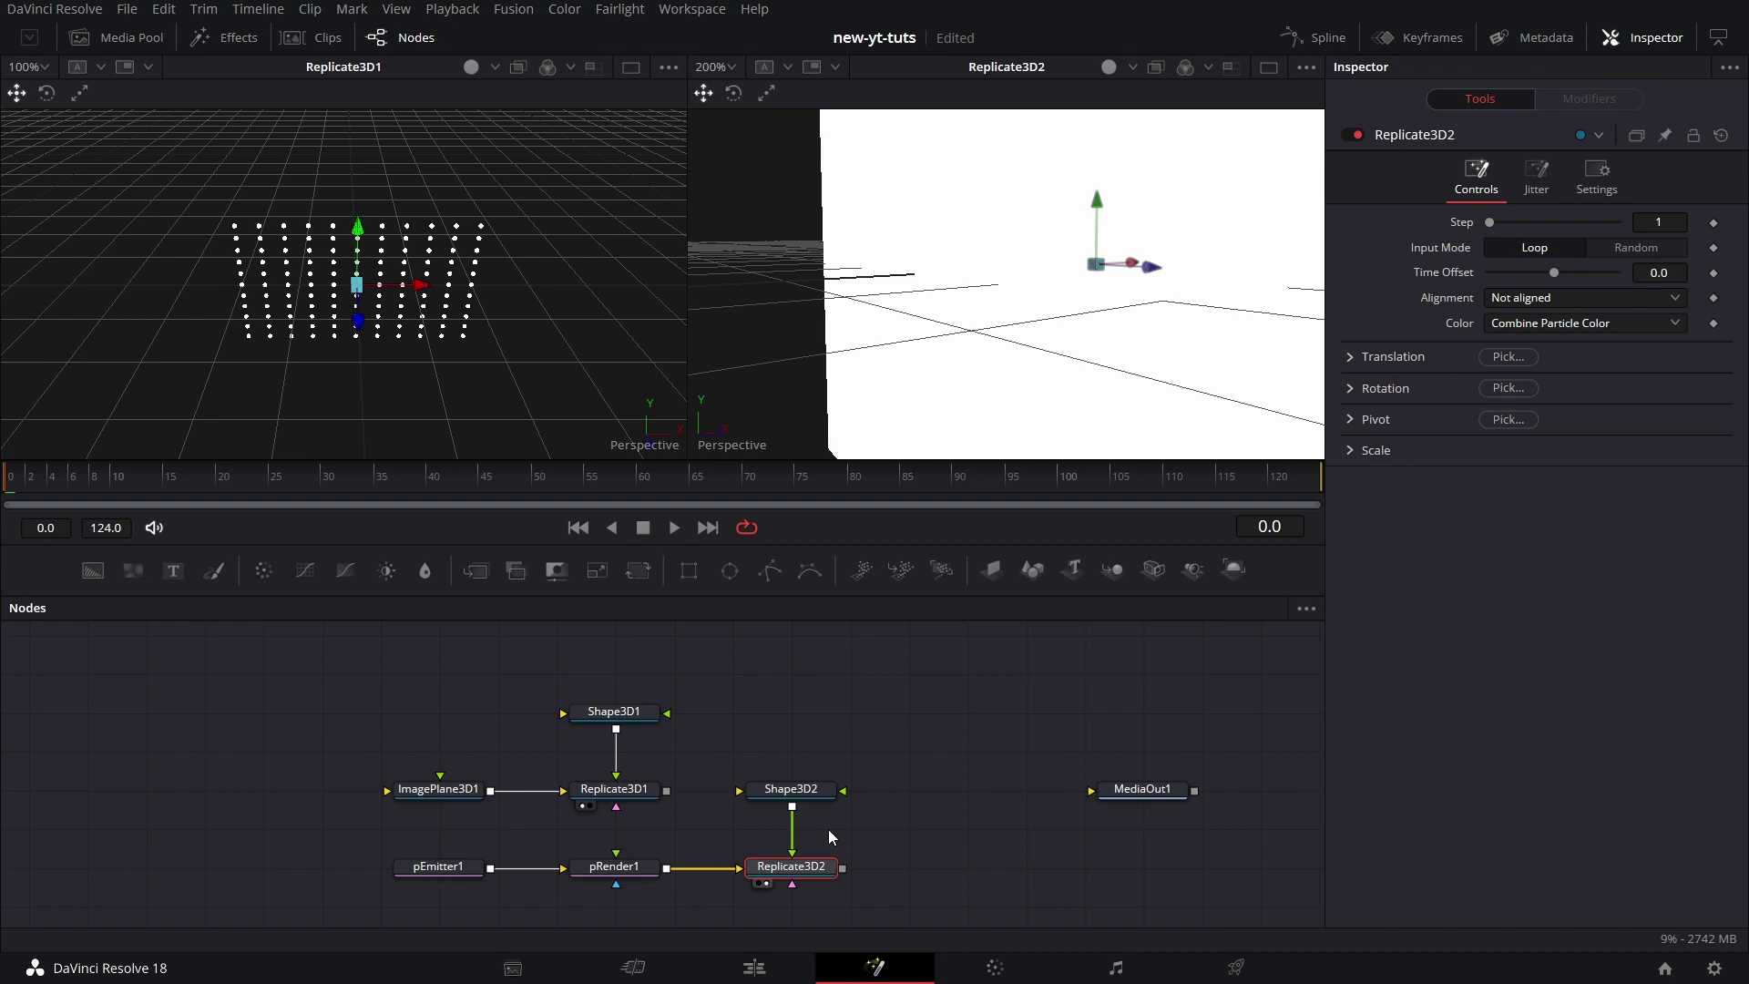
{"action": "left_click", "coordinate": [808, 796]}
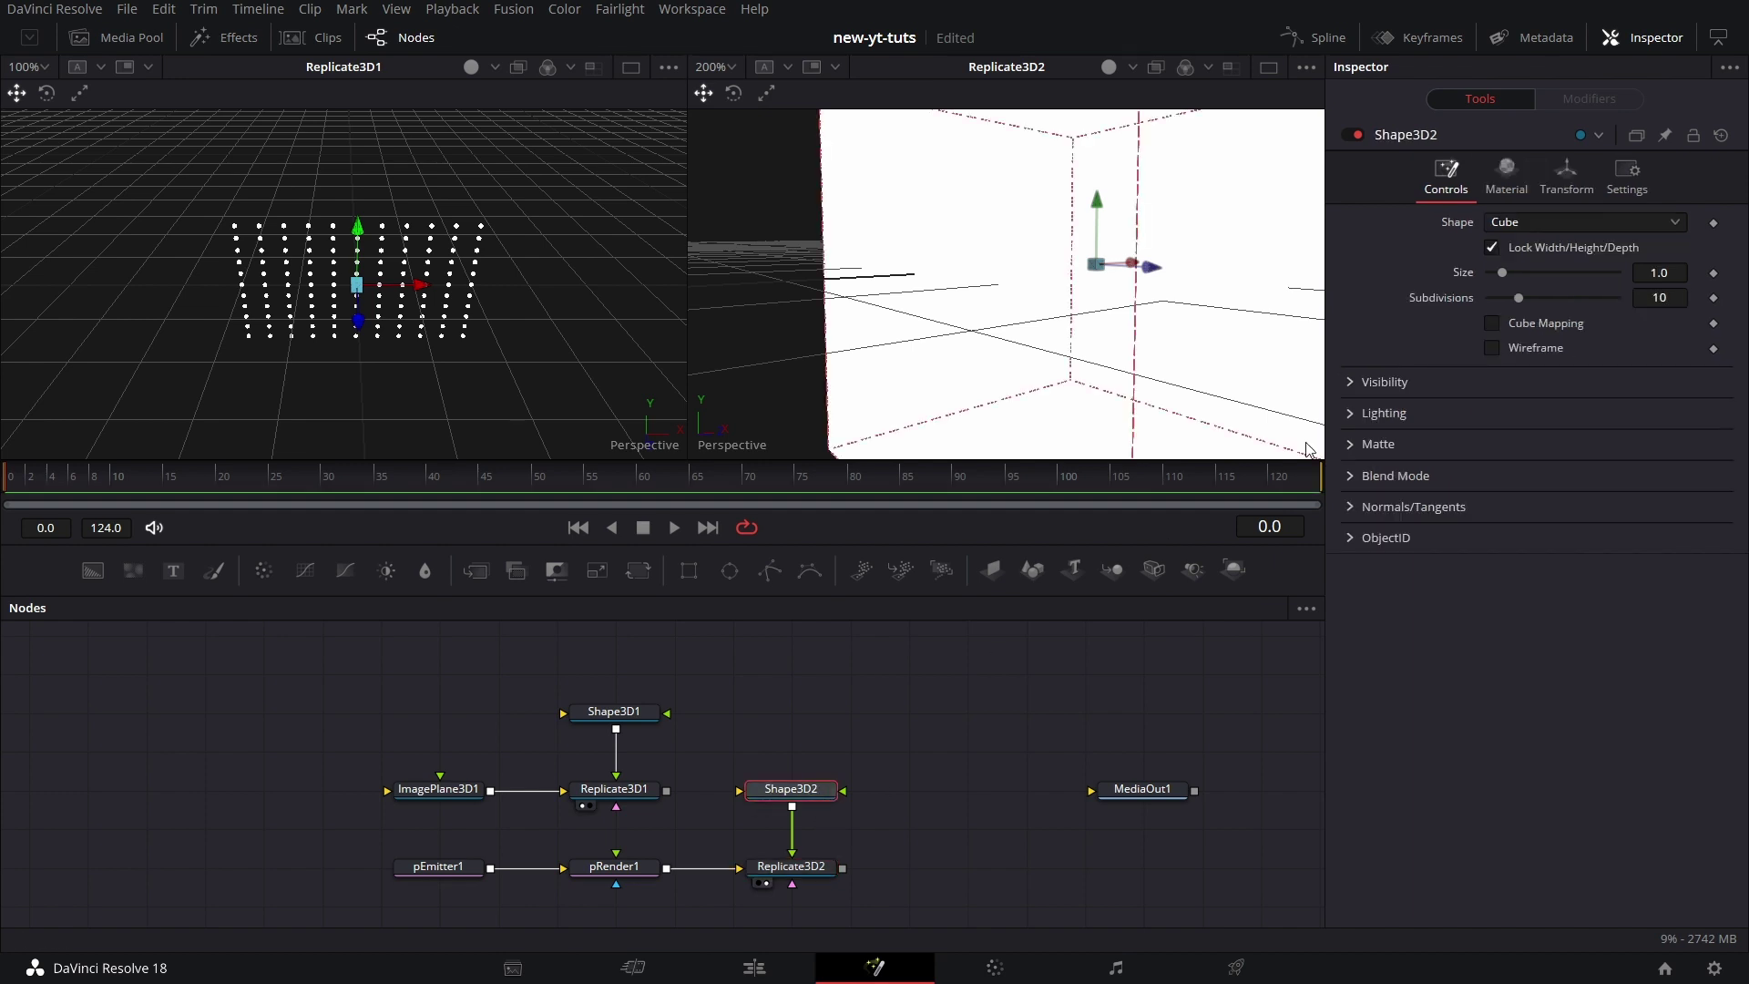
{"action": "left_click_drag", "start_coordinate": [1664, 274], "coordinate": [1589, 273]}
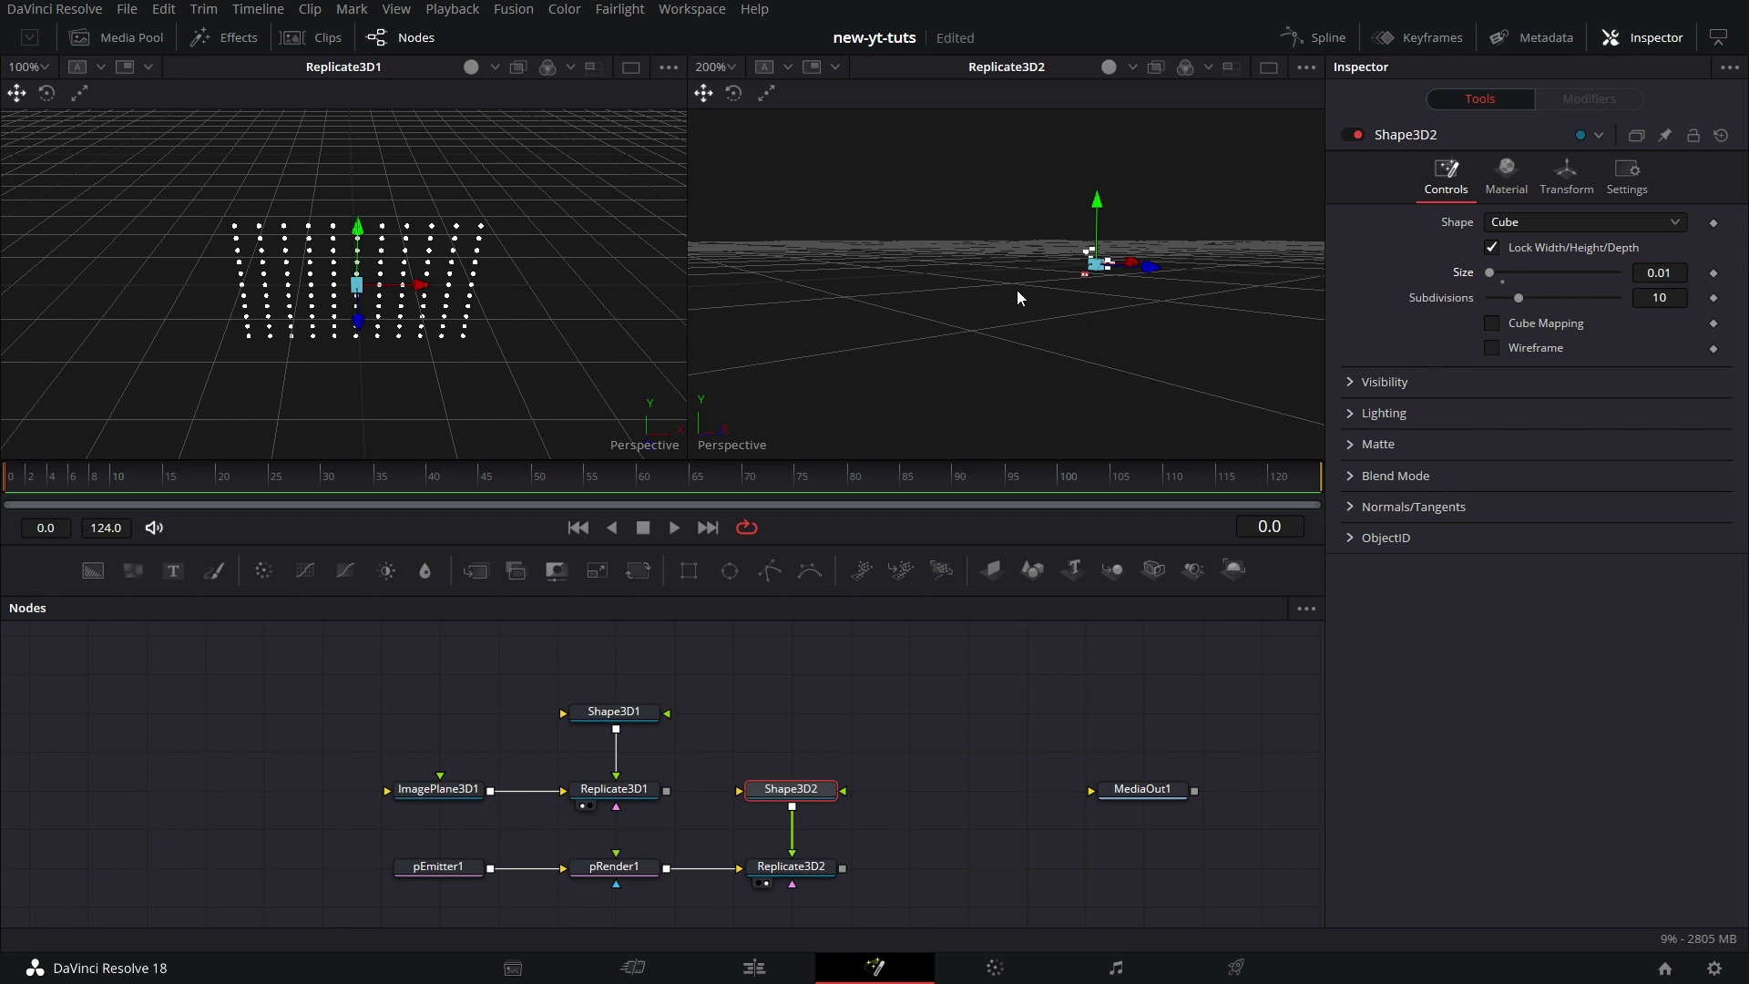
Inspect the tiny replicated cubes in 3D, then load pRender1's output in the other viewer
{"action": "middle_click_drag", "start_coordinate": [1187, 301], "coordinate": [1163, 311]}
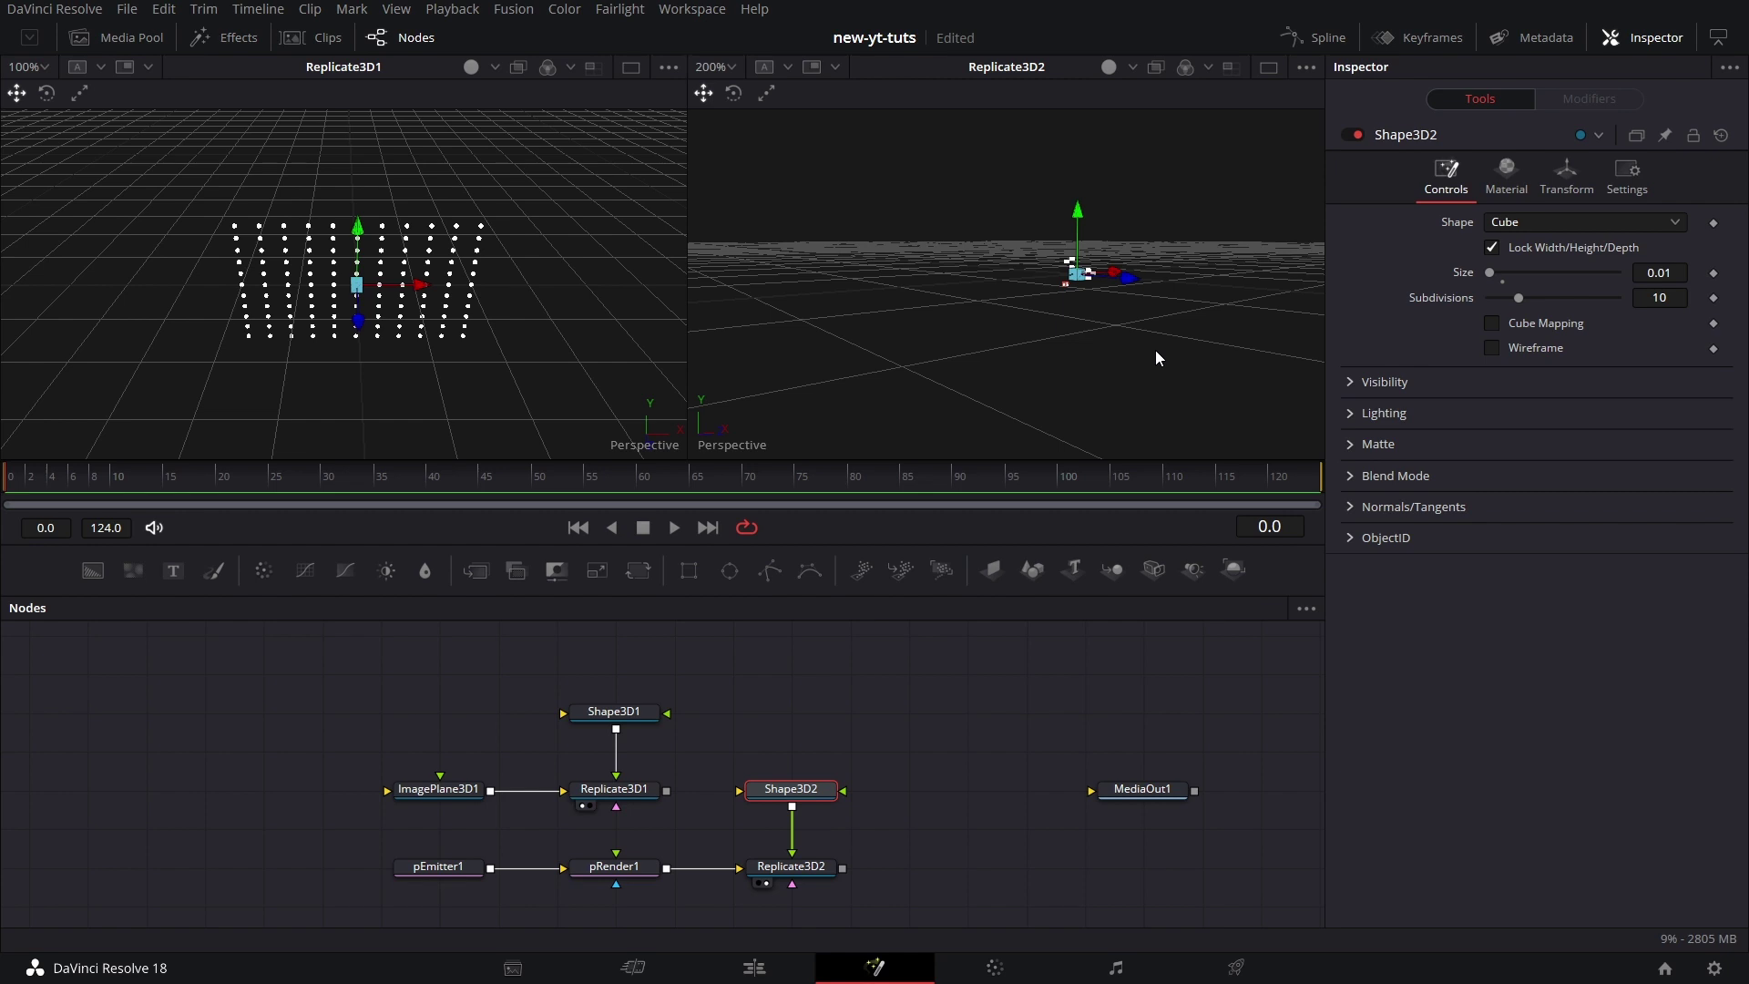
{"action": "scroll", "coordinate": [1189, 323], "scroll_direction": "up", "scroll_amount": 4}
{"action": "scroll", "coordinate": [1171, 334], "scroll_direction": "up", "scroll_amount": 5}
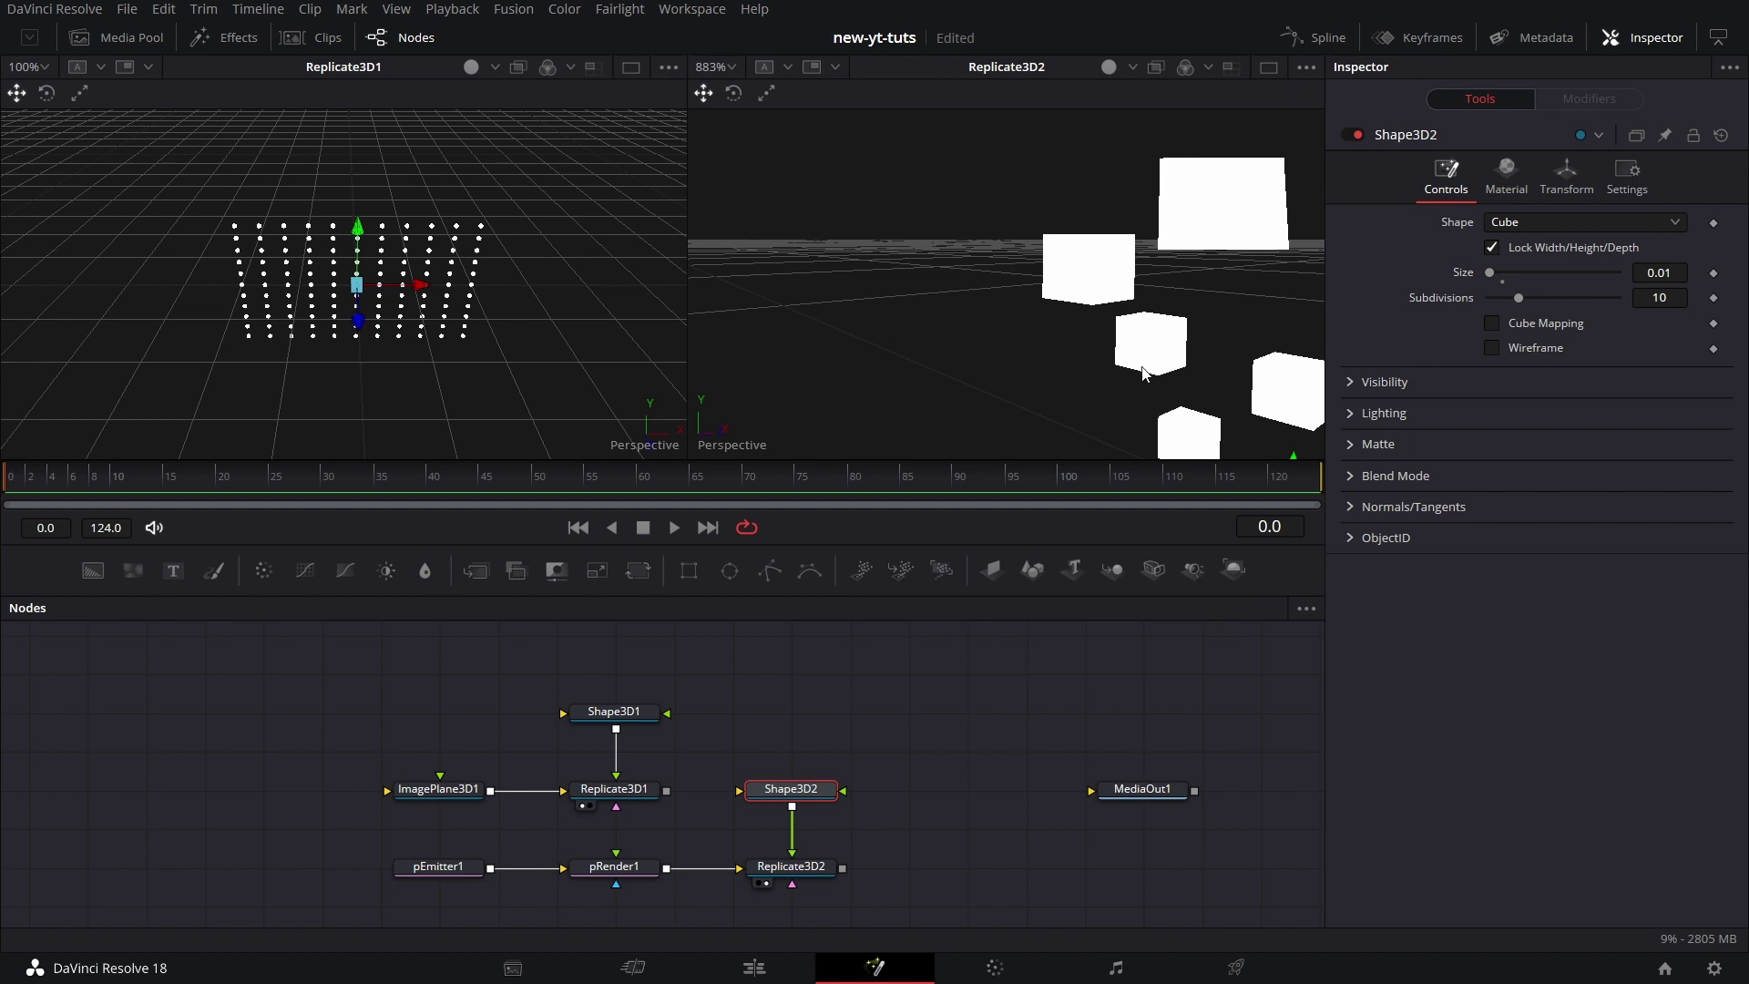
{"action": "scroll", "coordinate": [1129, 378], "scroll_direction": "down", "scroll_amount": 2}
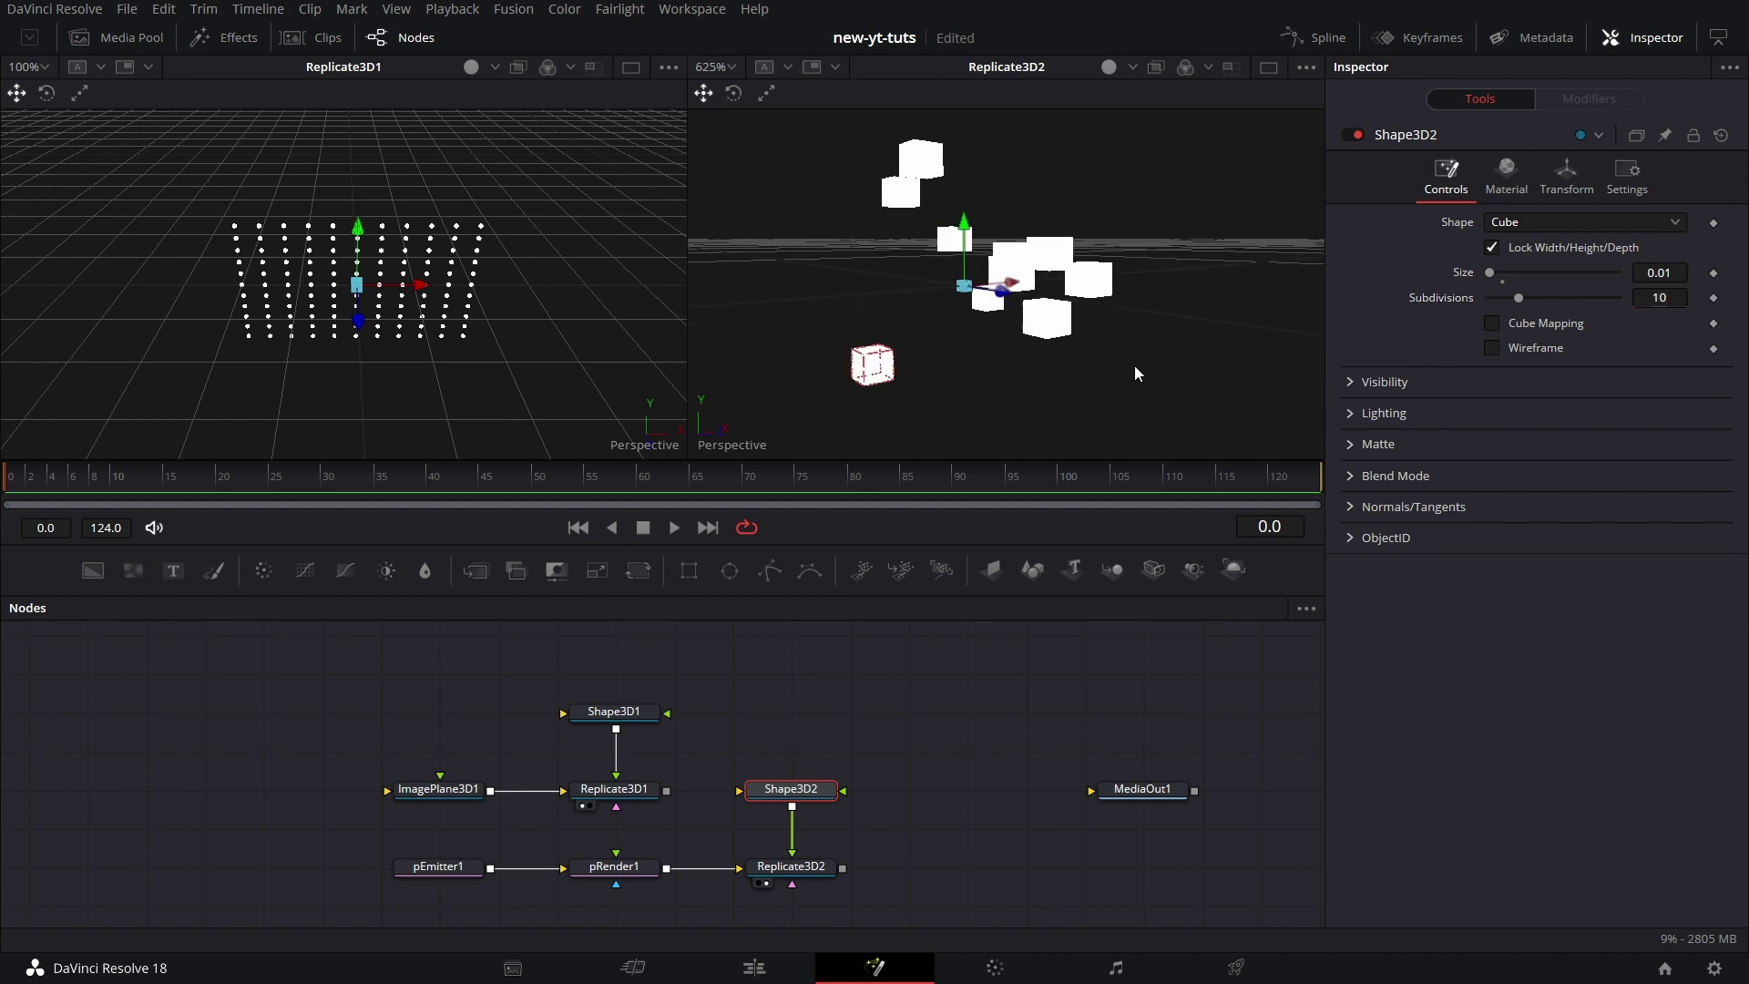
{"action": "mouse_move", "coordinate": [1135, 364]}
{"action": "middle_mouse_down"}
{"action": "mouse_move", "coordinate": [1178, 383]}
{"action": "mouse_move", "coordinate": [1206, 347]}
{"action": "mouse_move", "coordinate": [1128, 375]}
{"action": "middle_mouse_up"}
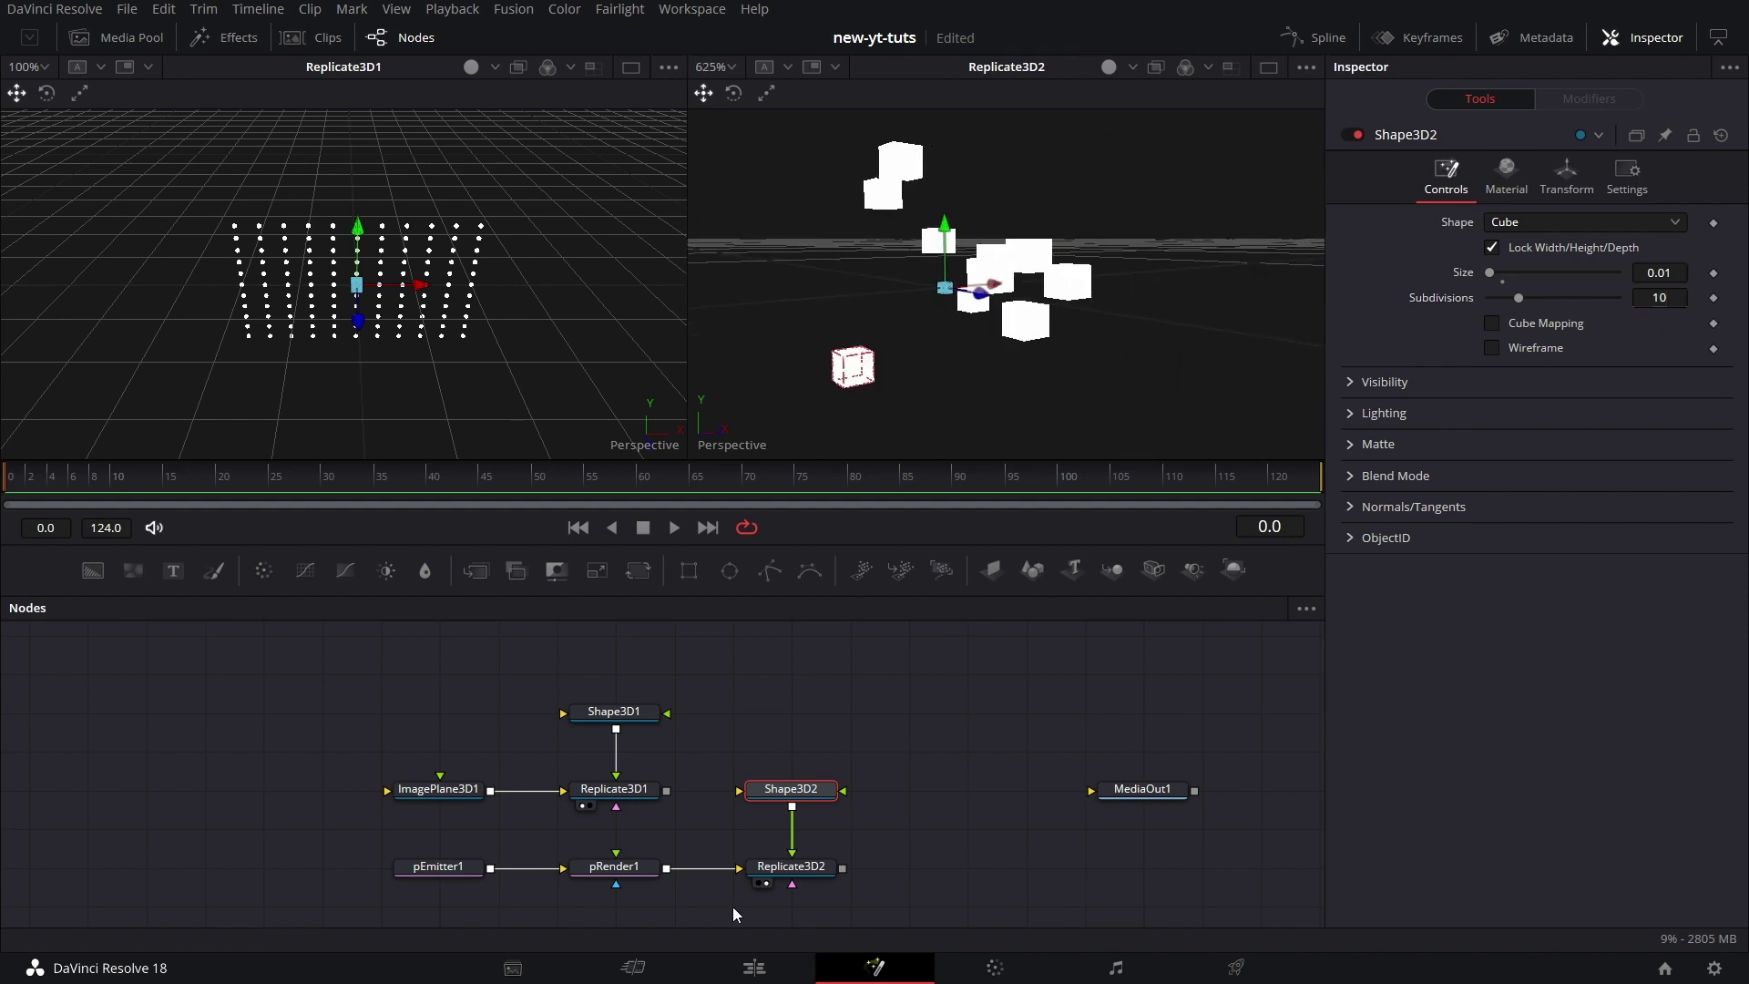
{"action": "left_click_drag", "start_coordinate": [530, 443], "coordinate": [508, 334]}
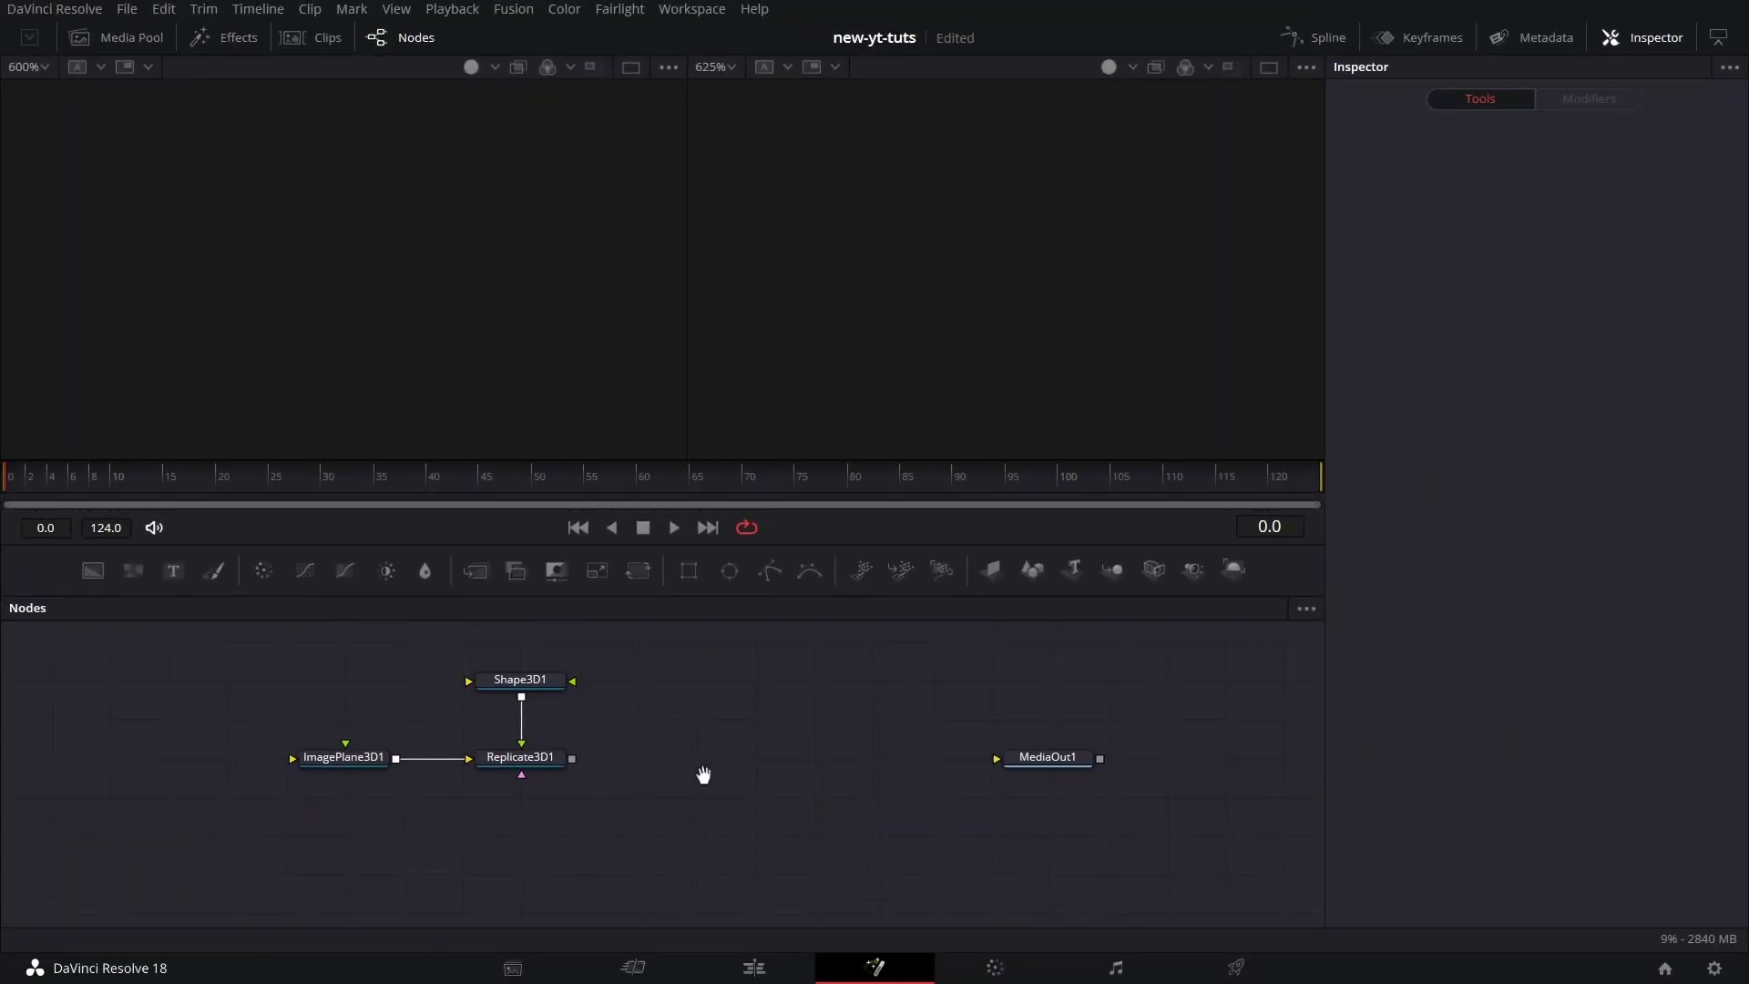
Load Replicate3D1 in the right viewer and orbit around its white sphere grid
{"action": "left_click", "coordinate": [537, 760]}
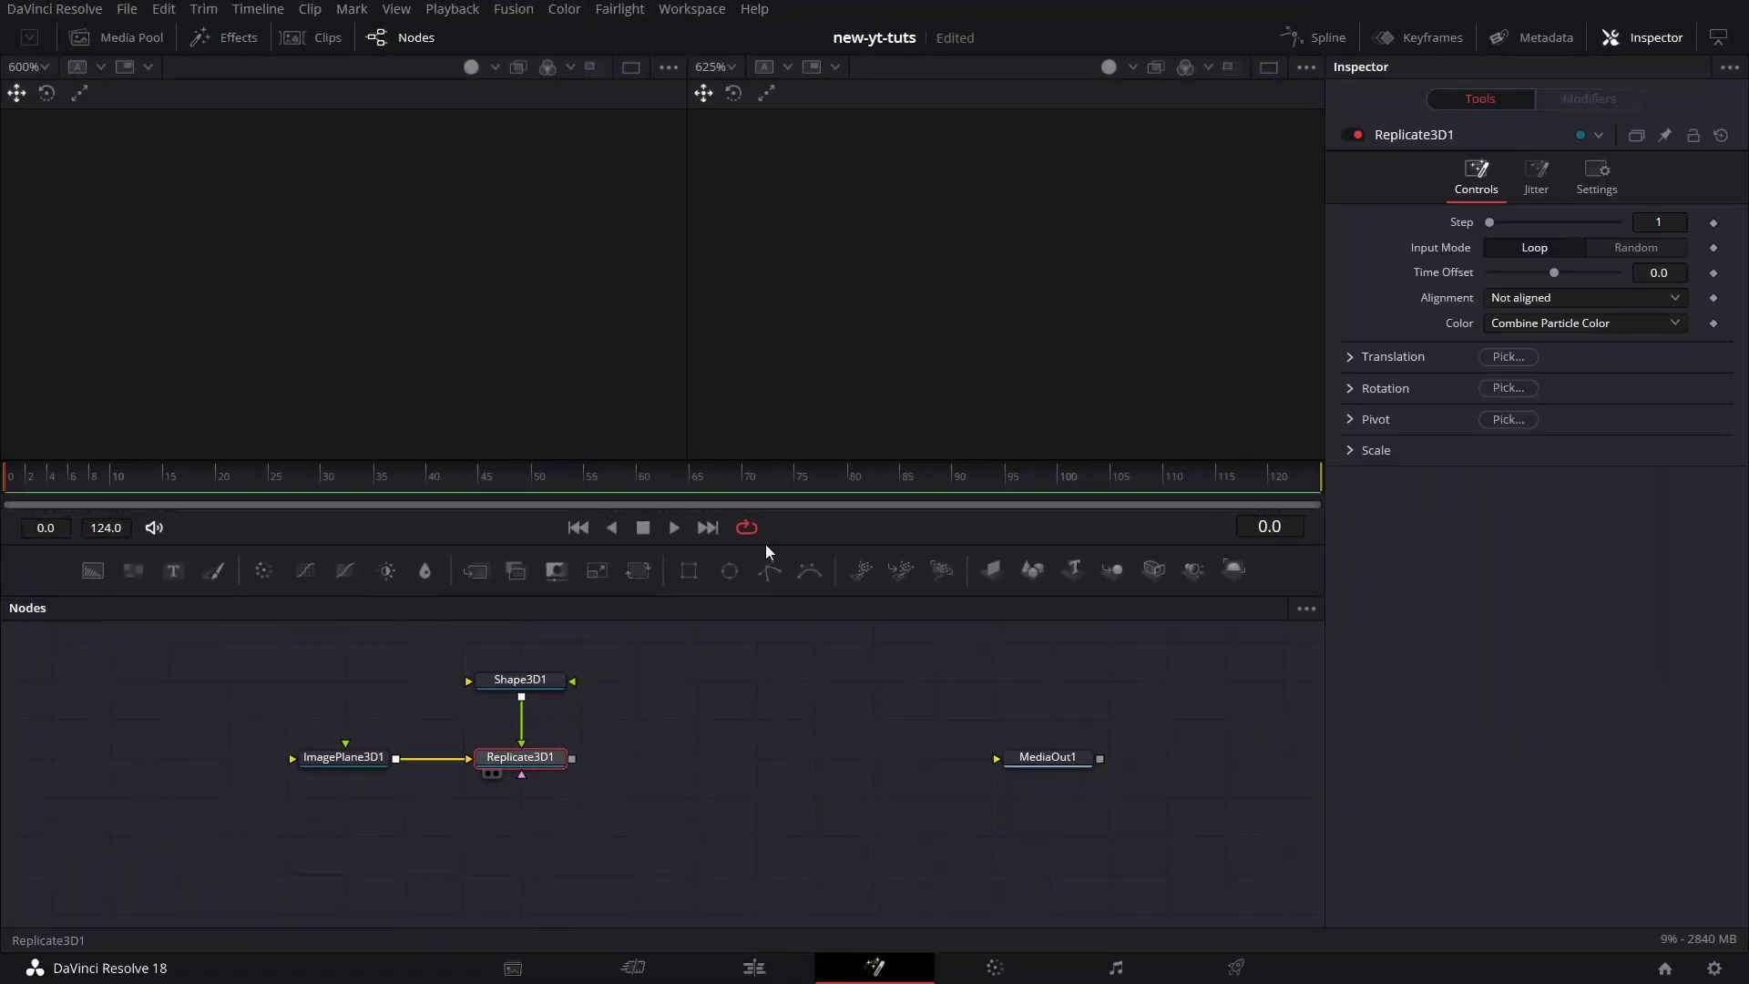
{"action": "key", "text": "2"}
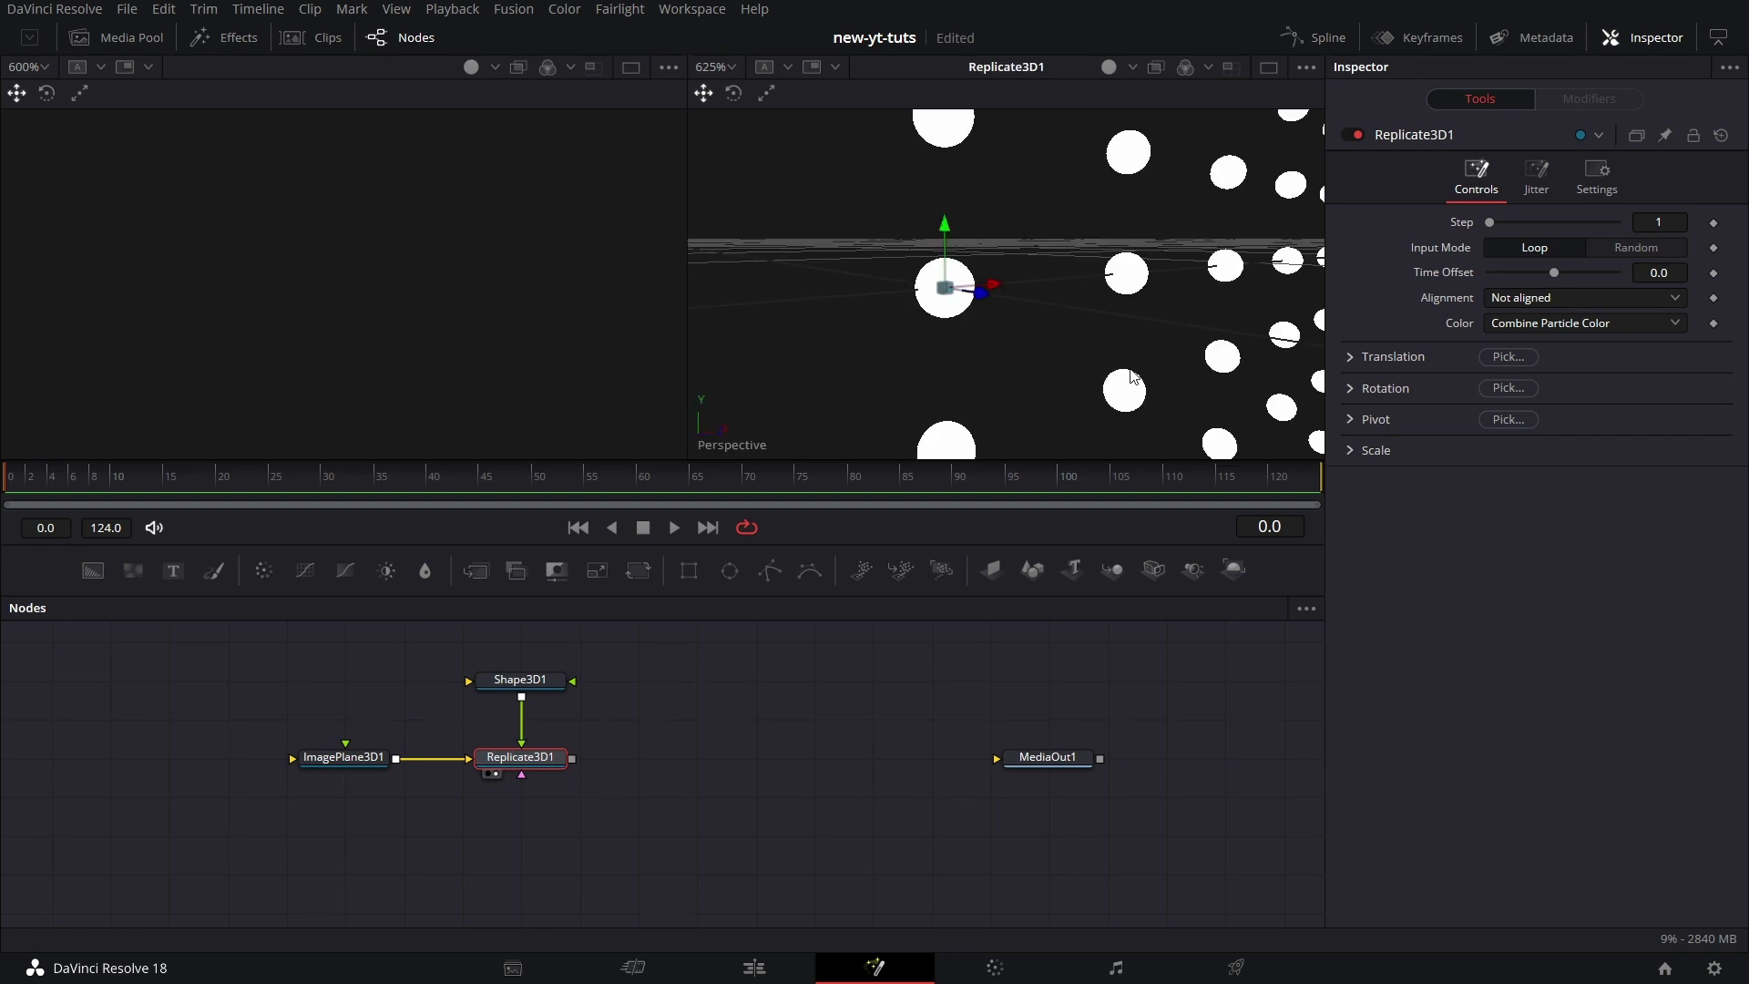
{"action": "middle_click_drag", "start_coordinate": [1009, 392], "coordinate": [1073, 627], "text": "alt"}
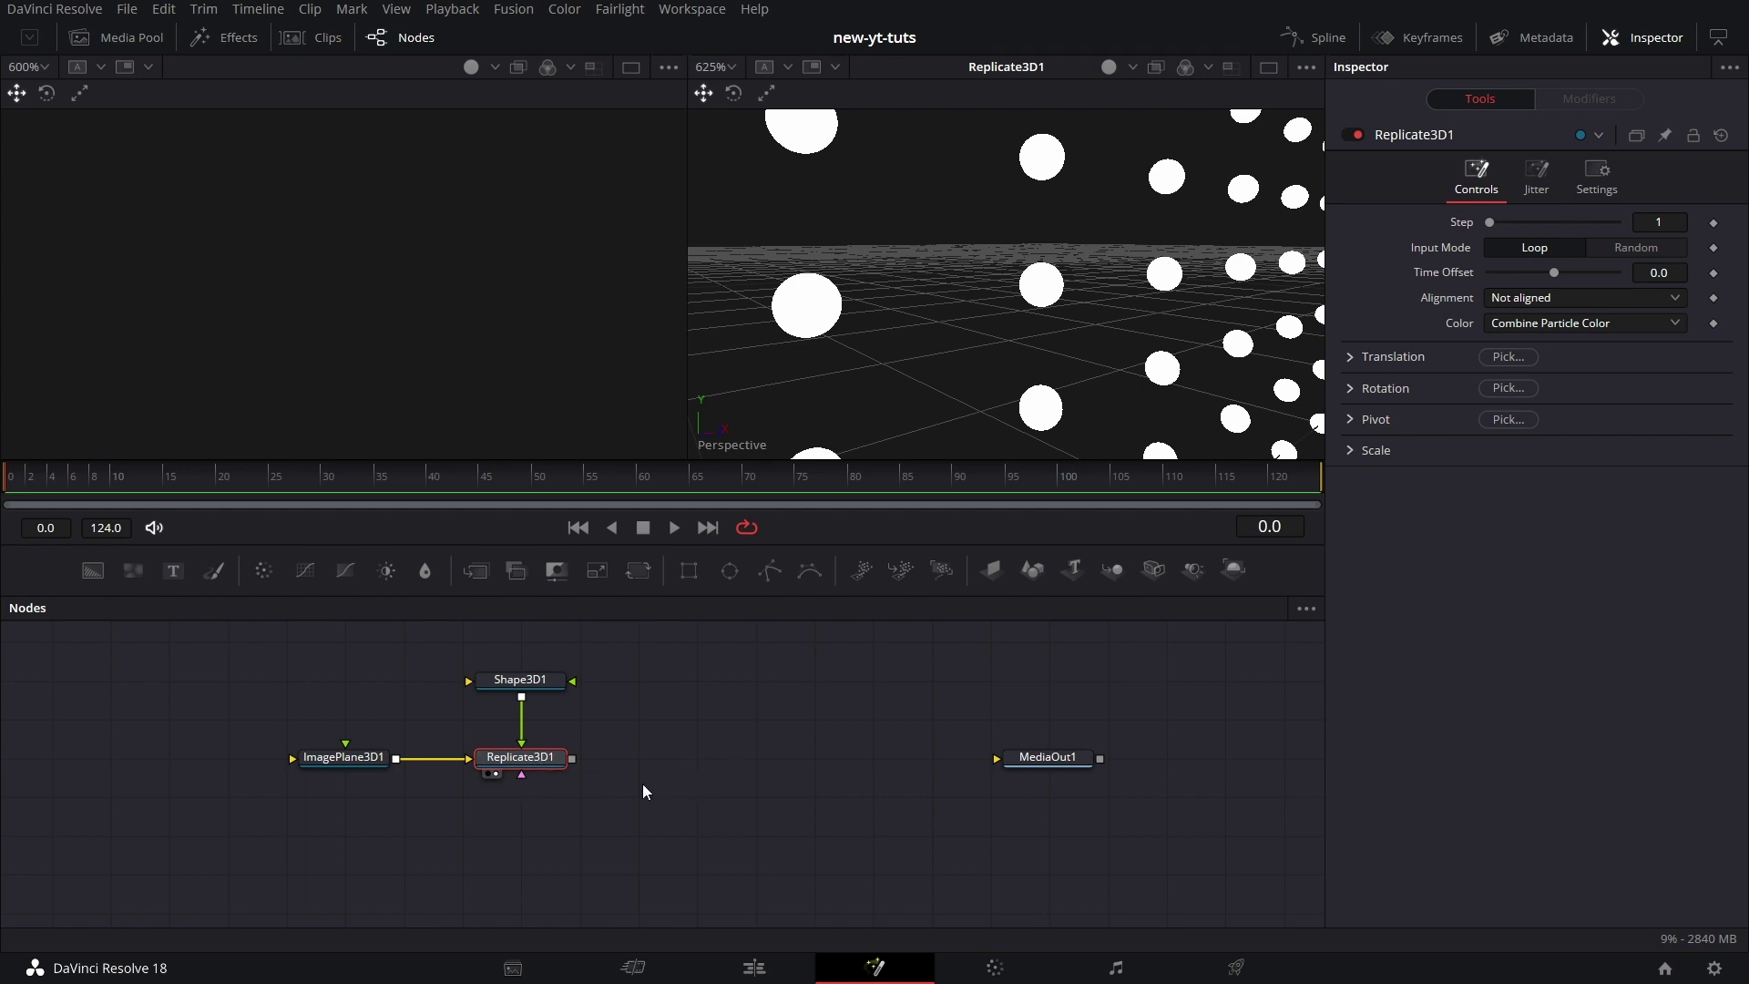
{"action": "middle_click_drag", "start_coordinate": [715, 711], "coordinate": [644, 784]}
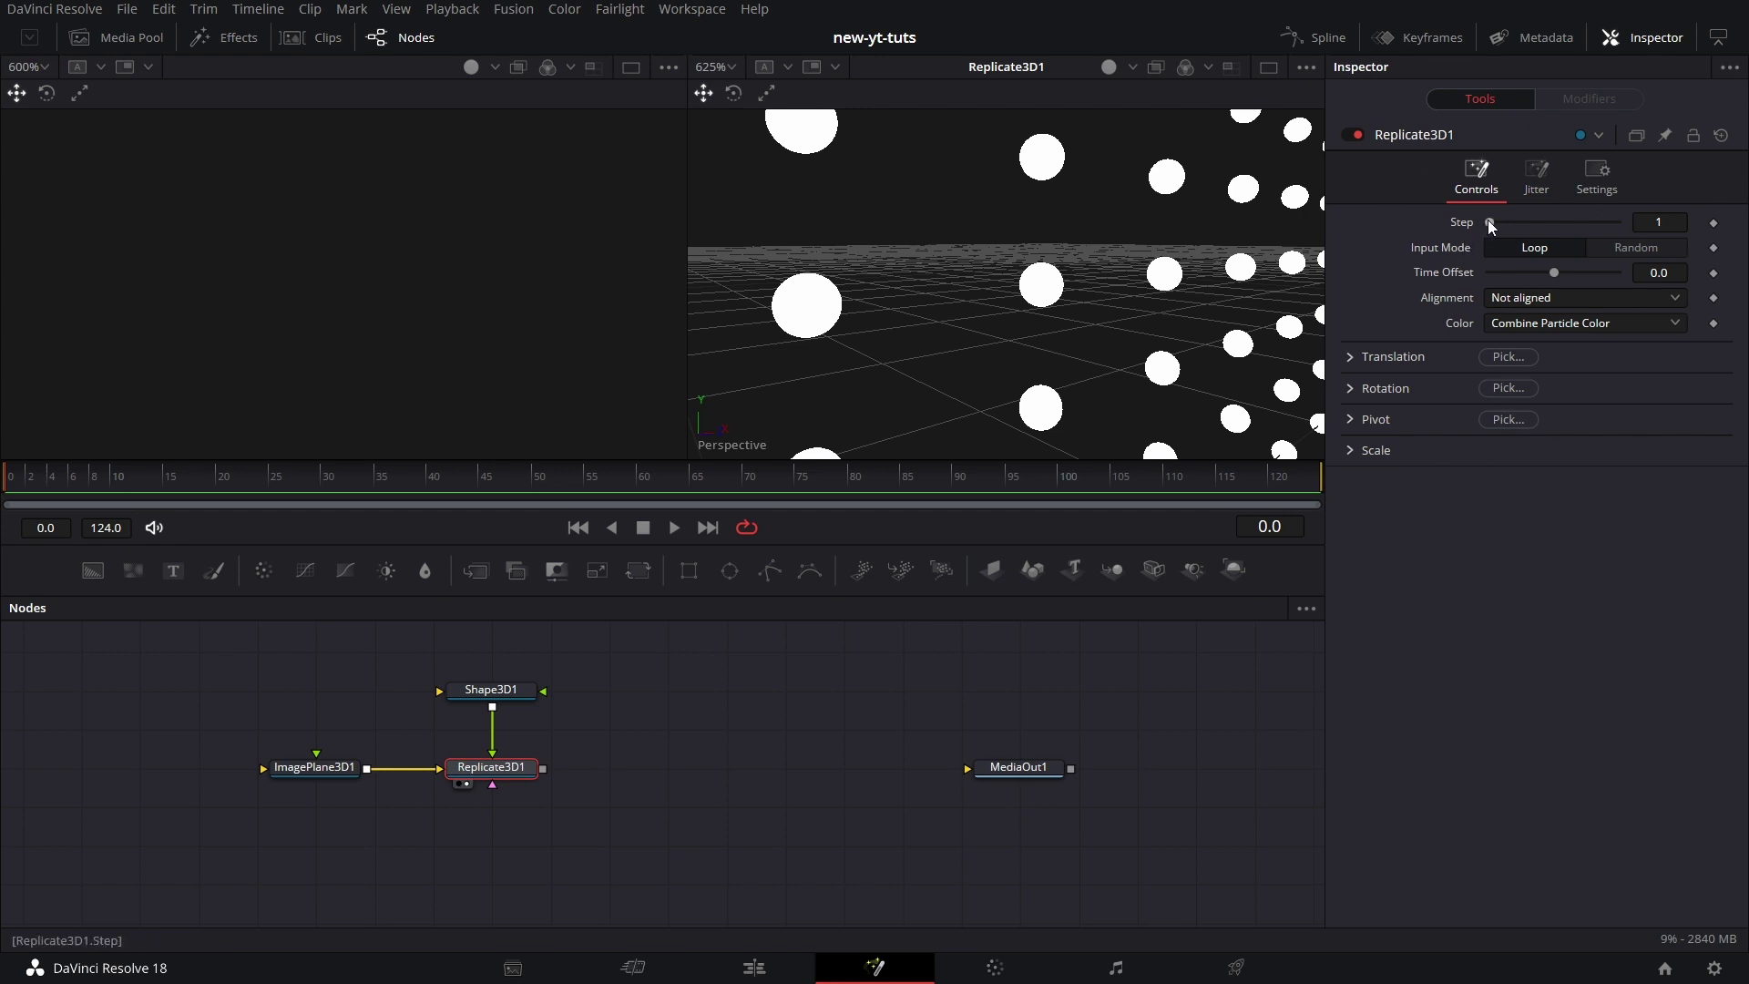
Show Shape3D1's sphere in the left viewer
{"action": "middle_click_drag", "start_coordinate": [1155, 274], "coordinate": [1153, 425]}
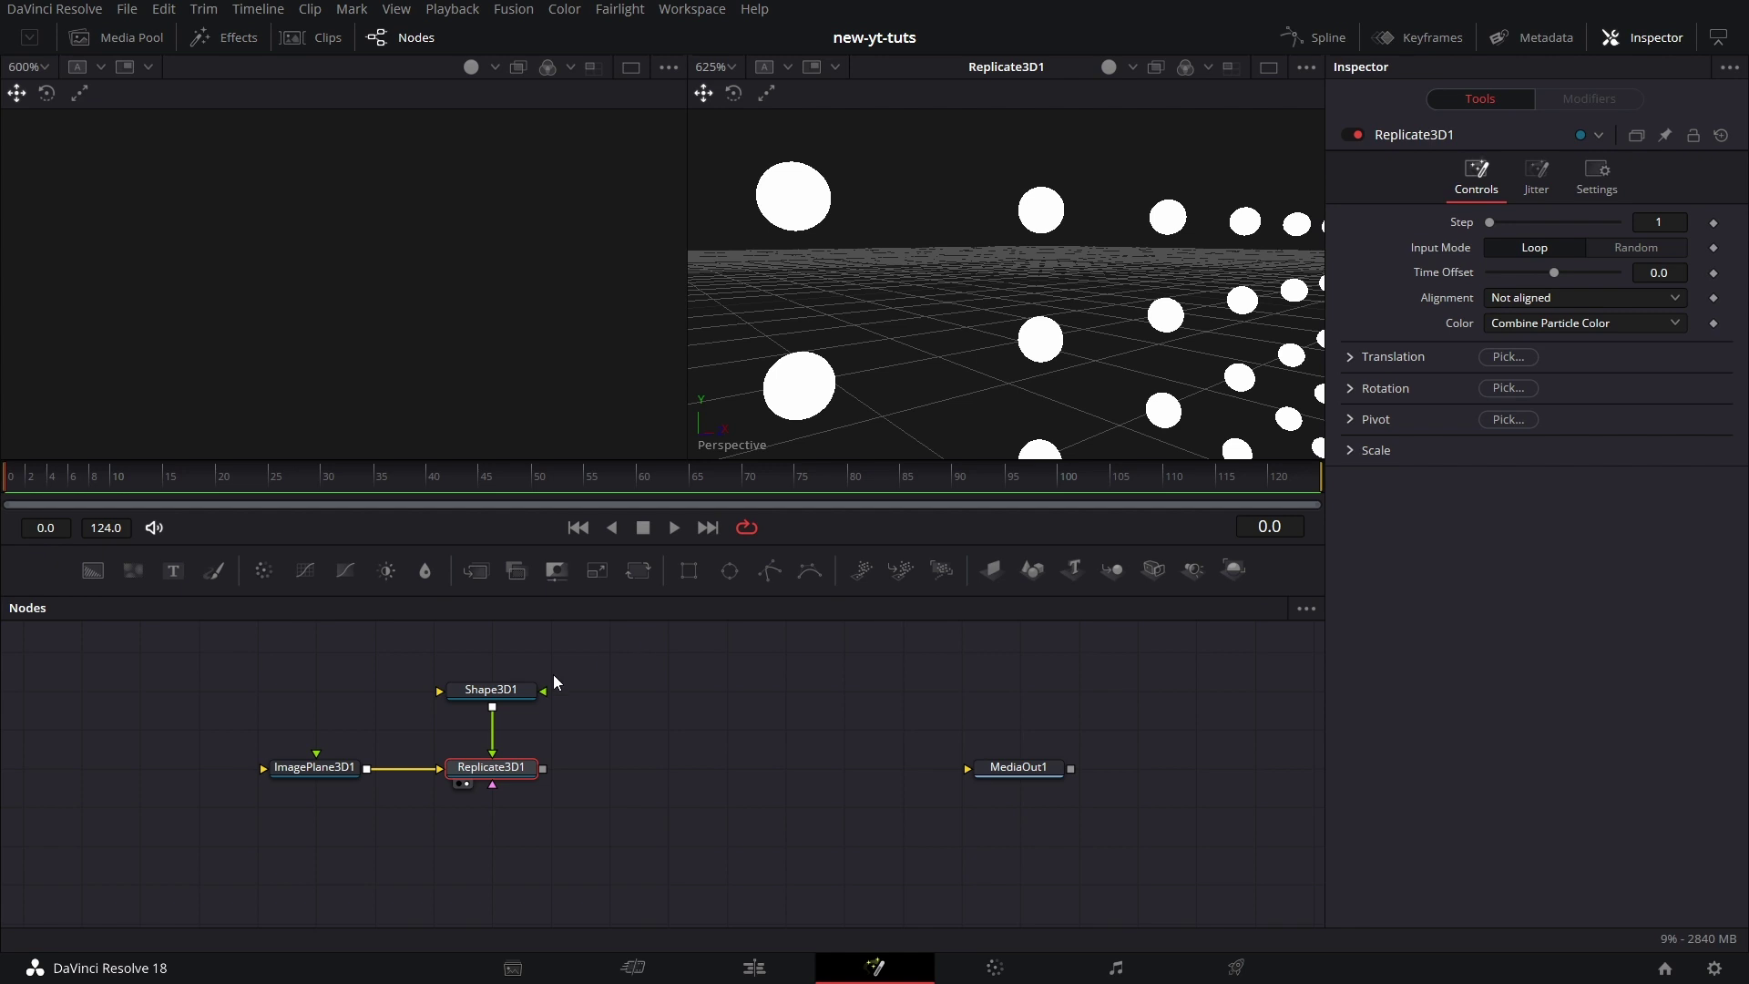
{"action": "left_click", "coordinate": [512, 693]}
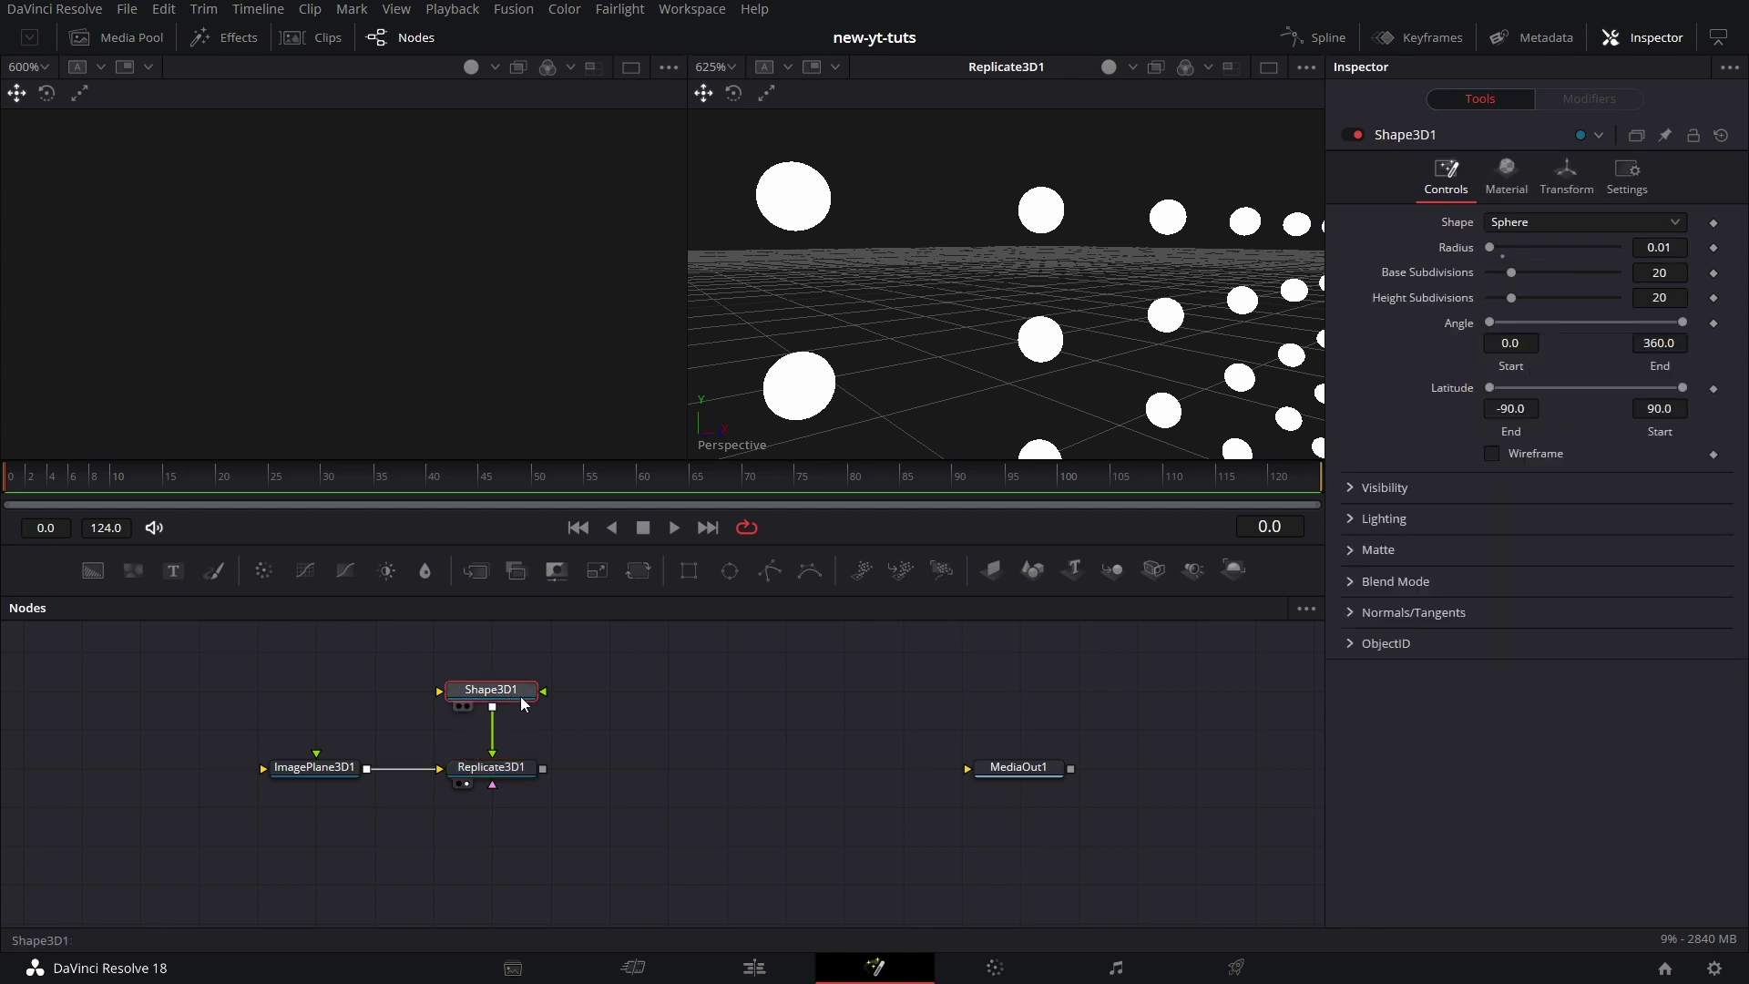
{"action": "key", "text": "1"}
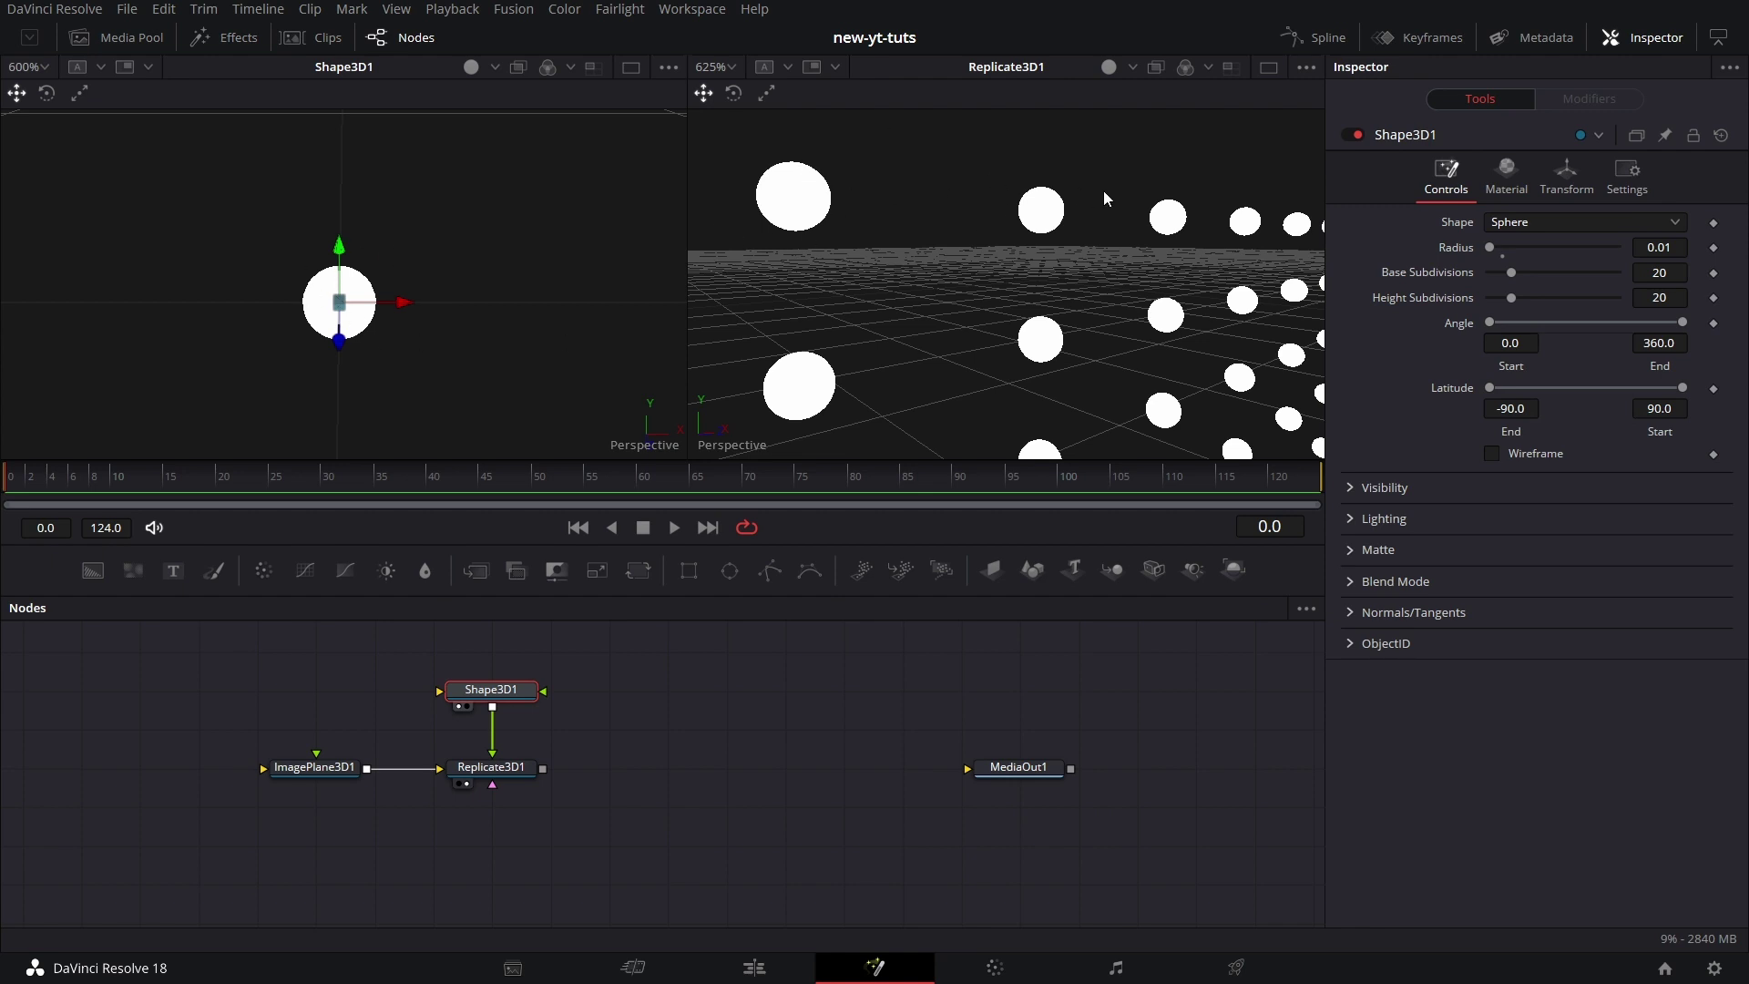
Raise Replicate3D1's Step to 2 to thin out the spheres
{"action": "left_click", "coordinate": [507, 772]}
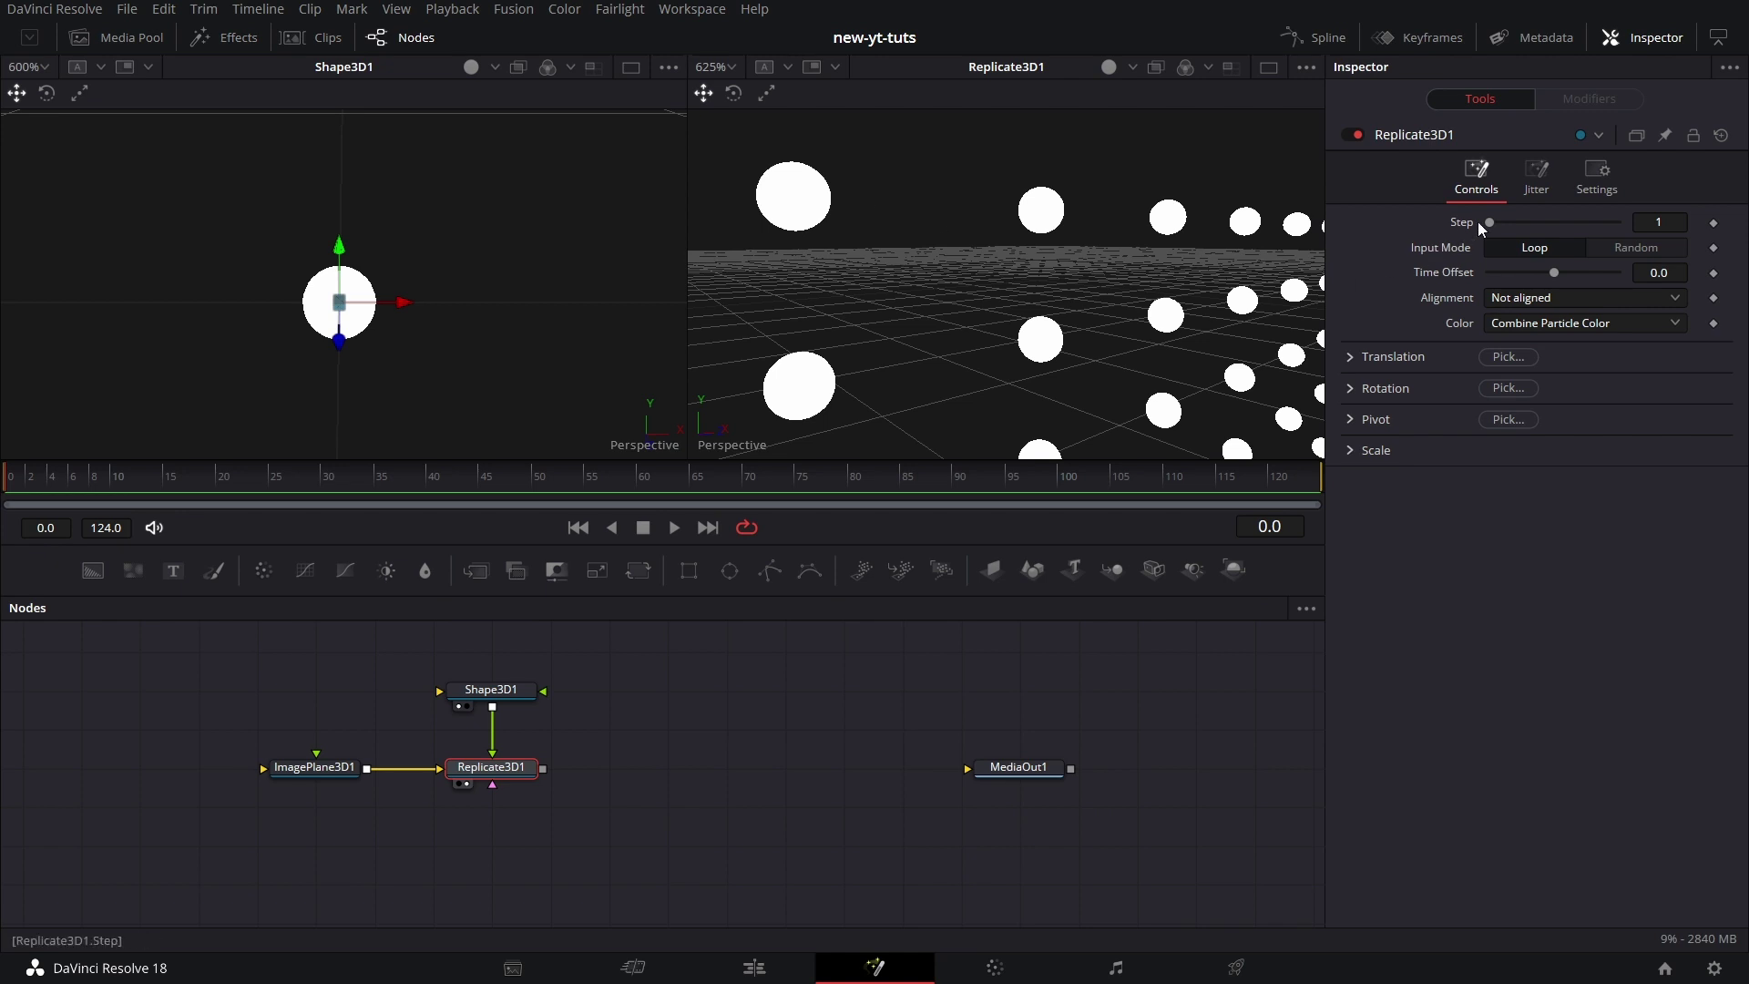
{"action": "left_click_drag", "start_coordinate": [1496, 223], "coordinate": [1505, 223]}
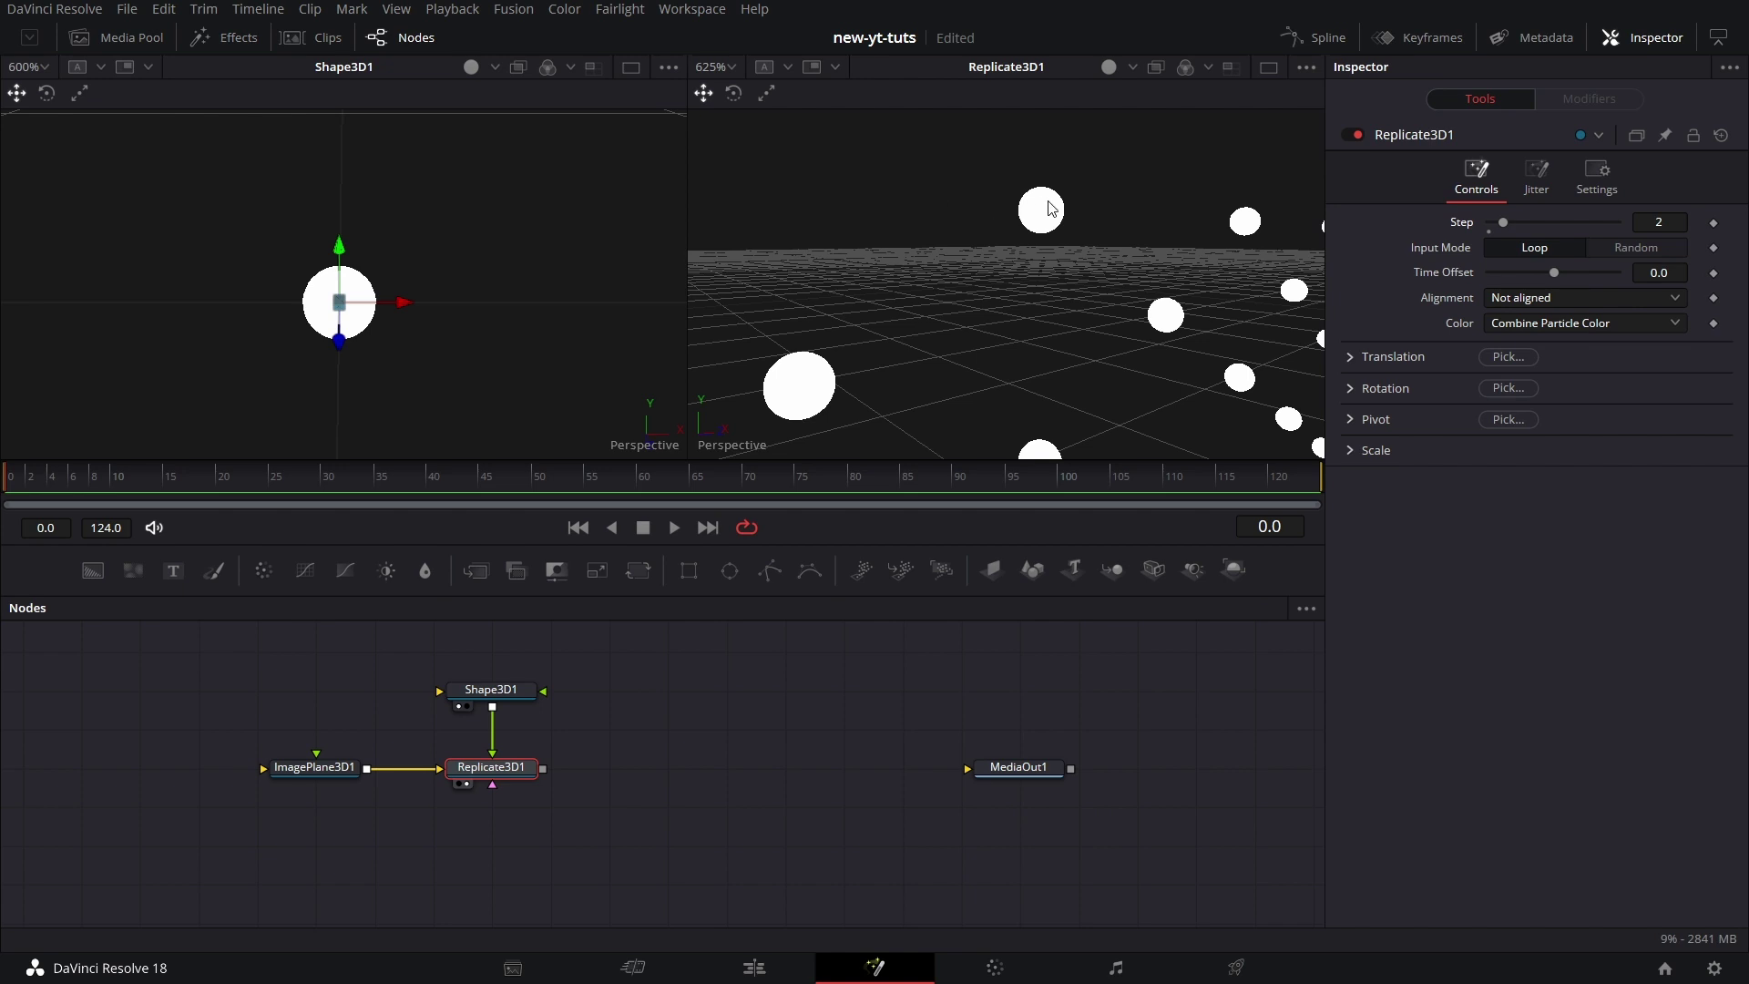
{"action": "scroll", "coordinate": [976, 277], "scroll_direction": "down", "scroll_amount": 5}
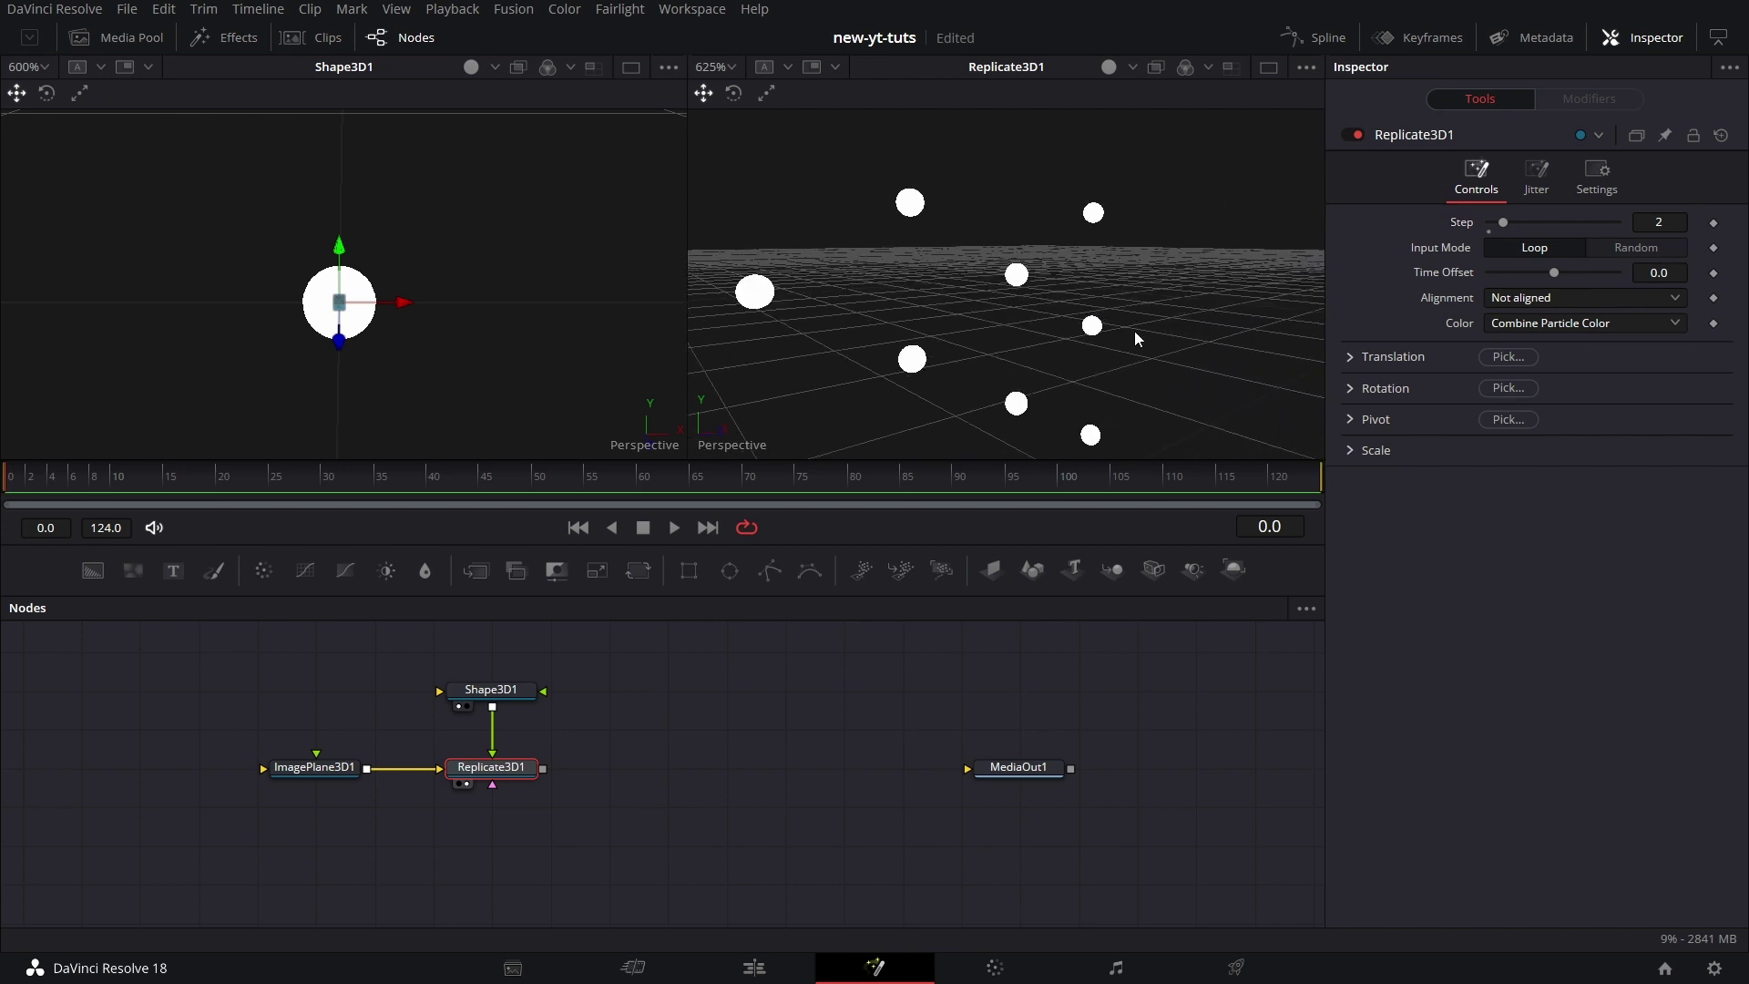
{"action": "scroll", "coordinate": [1136, 331], "scroll_direction": "up", "scroll_amount": 5}
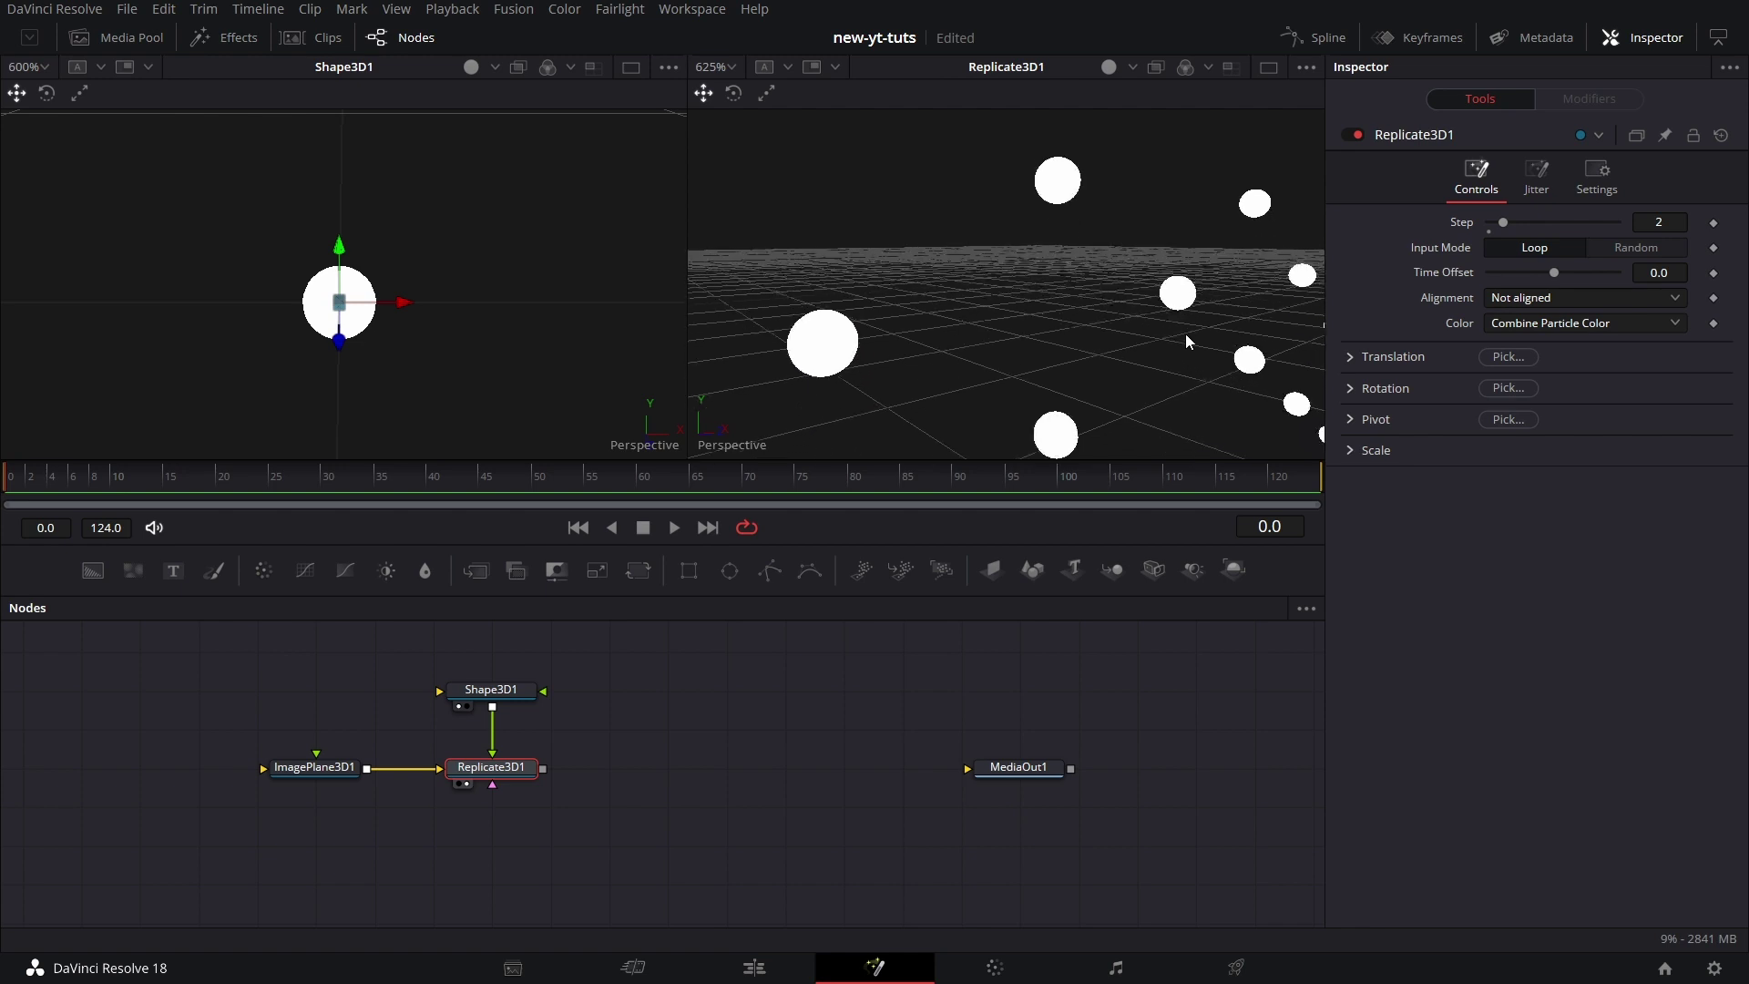
{"action": "middle_click_drag", "start_coordinate": [1185, 340], "coordinate": [1182, 313]}
Set the right viewer zoom to 200% and orbit the sphere grid
{"action": "left_click", "coordinate": [730, 66]}
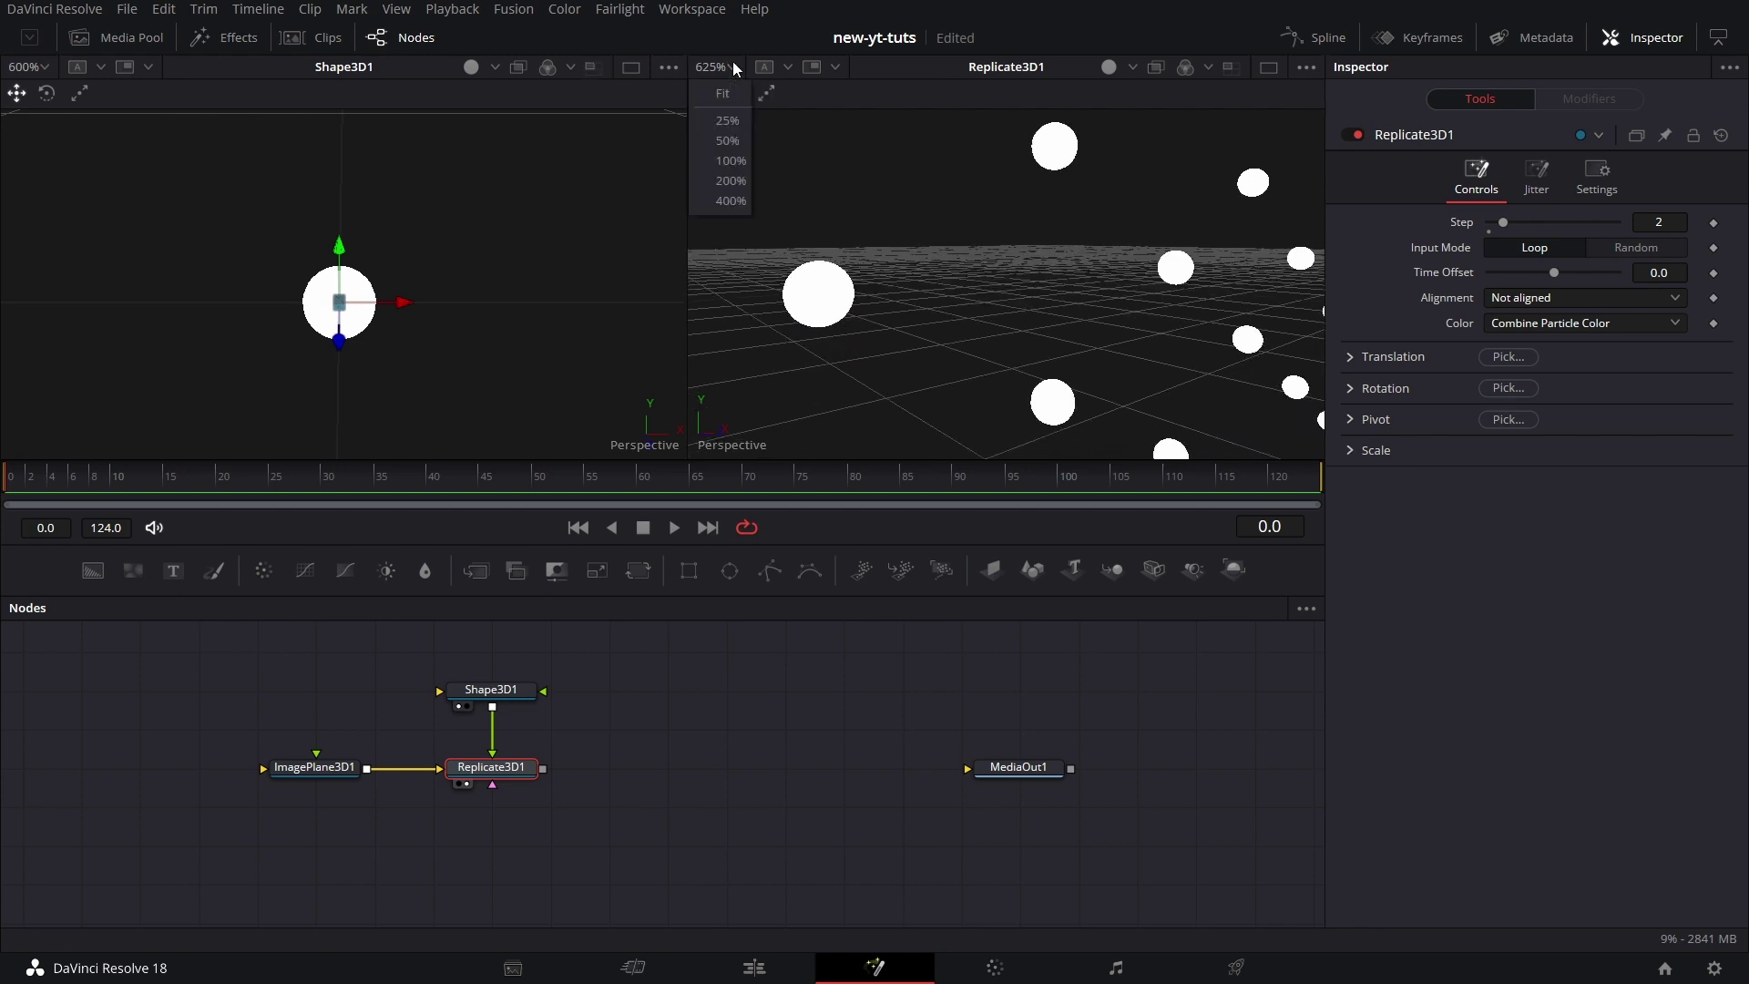
{"action": "left_click", "coordinate": [730, 180]}
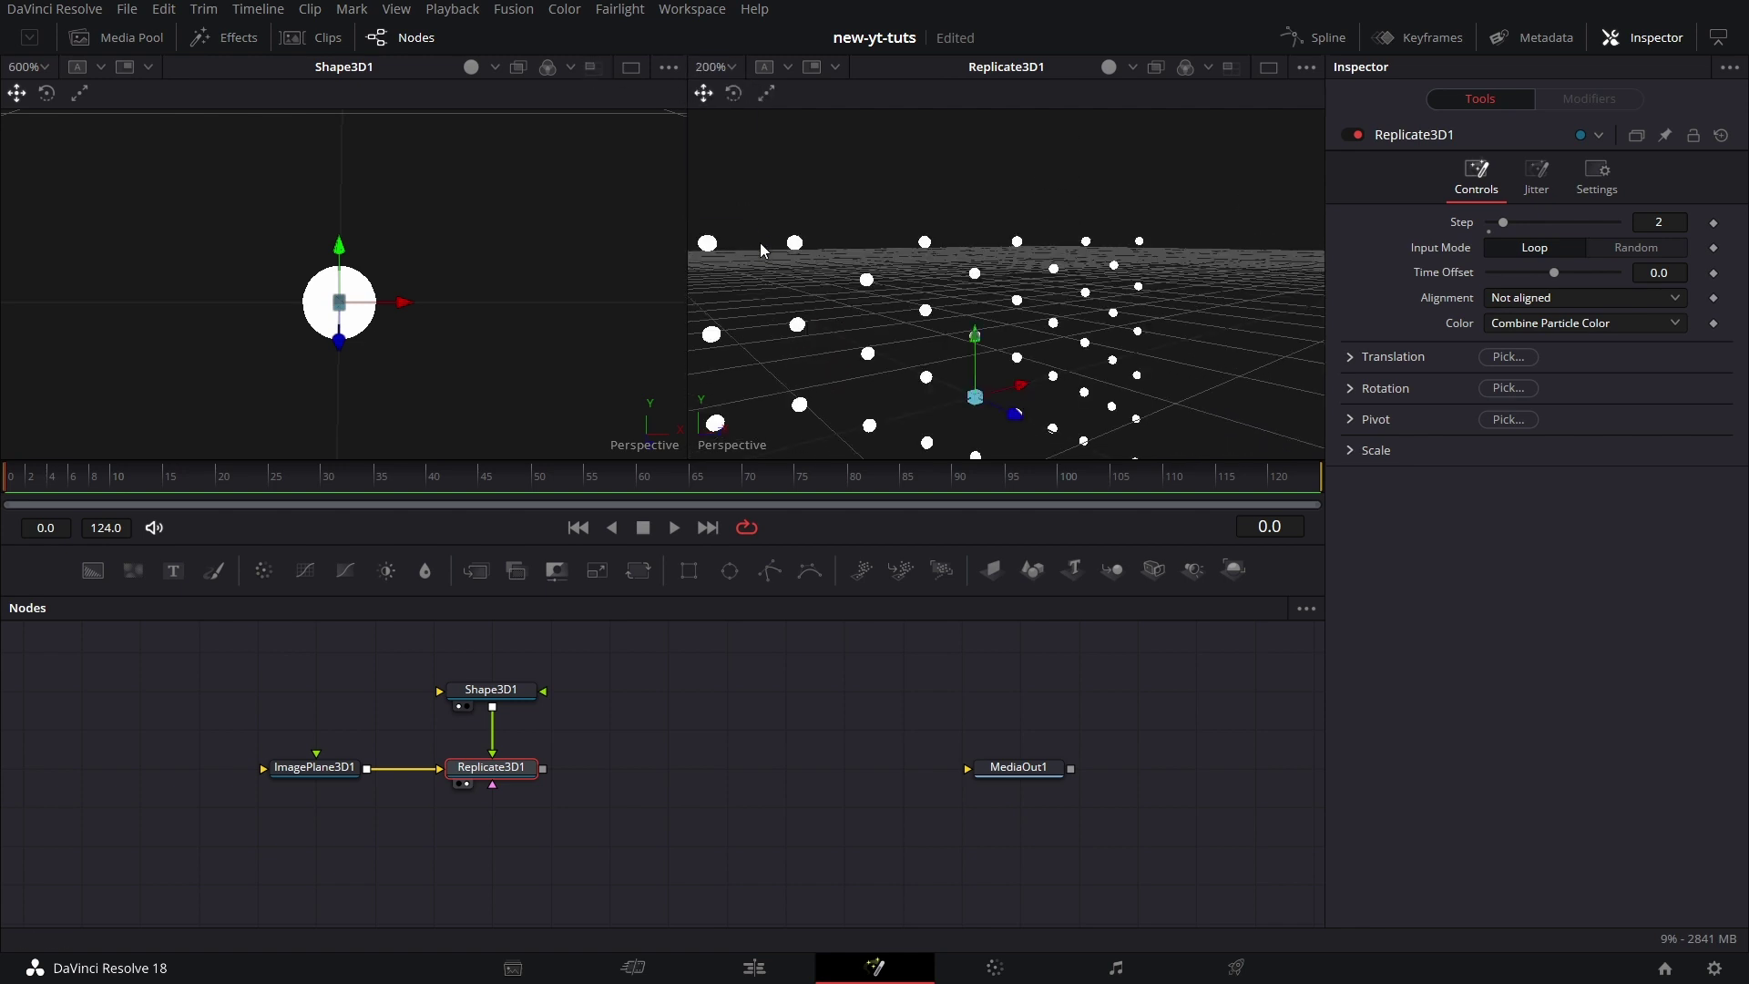
{"action": "middle_click_drag", "start_coordinate": [849, 299], "coordinate": [1184, 290], "text": "alt"}
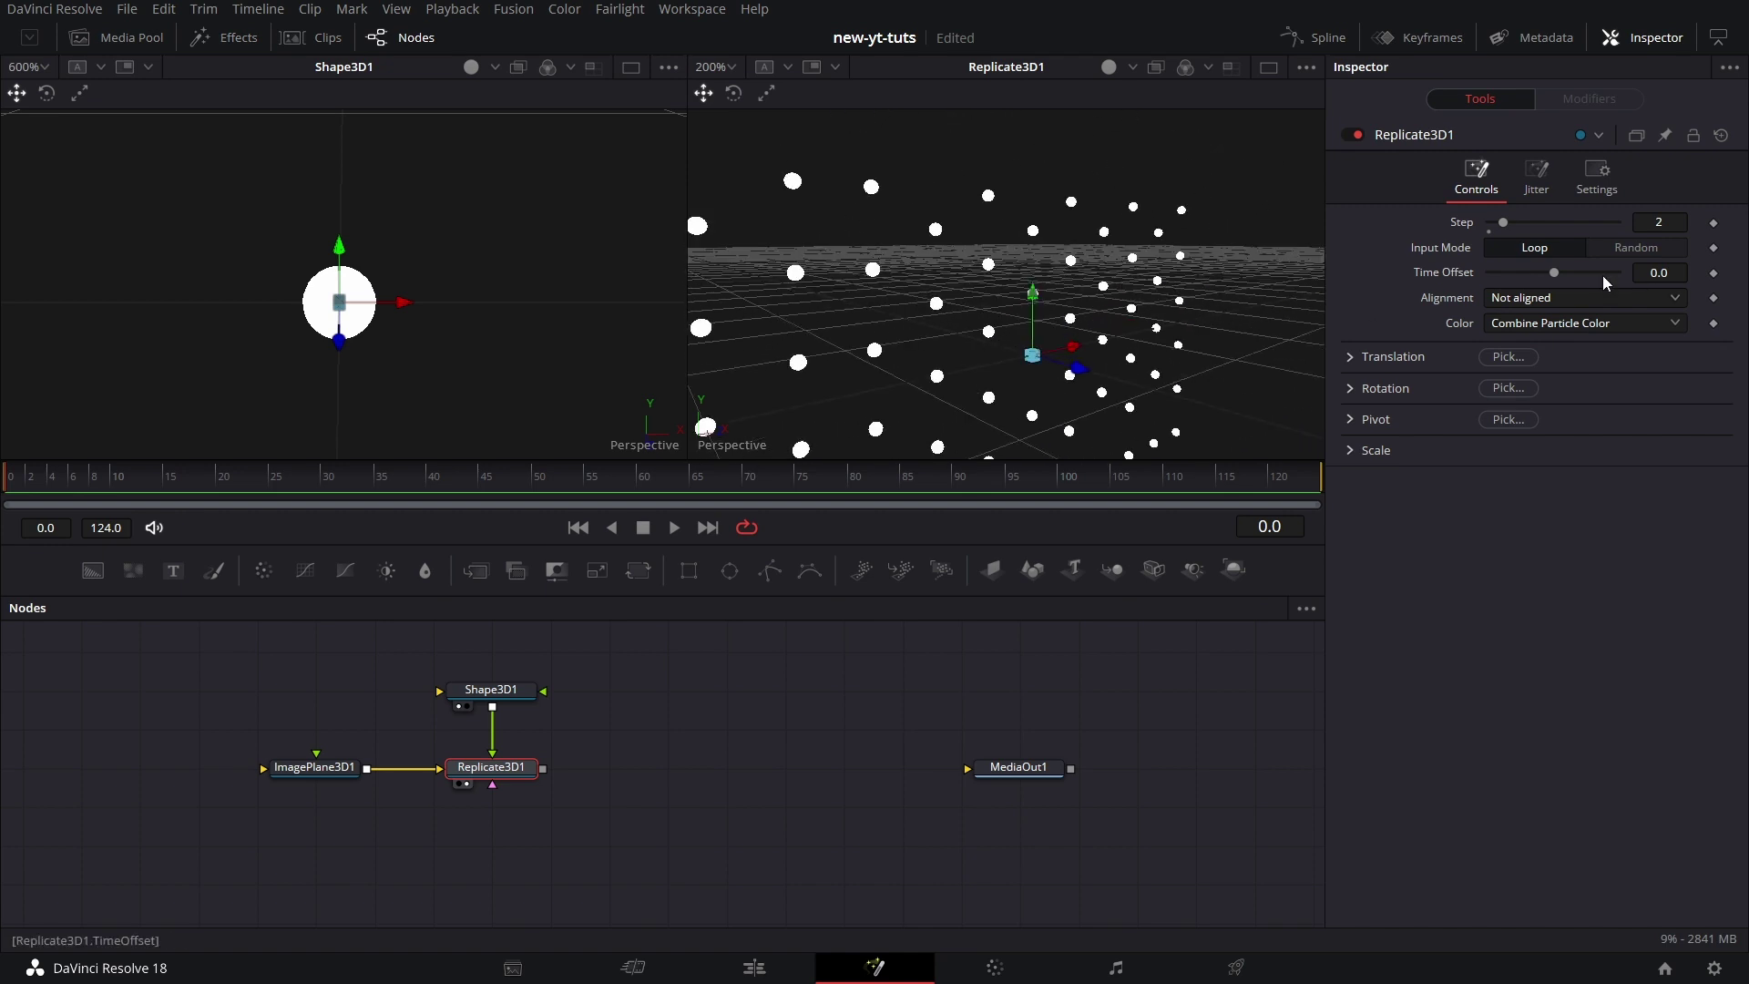
Try Step values of 6 and 10, then reset Step to 1
{"action": "left_click_drag", "start_coordinate": [1506, 222], "coordinate": [1555, 235]}
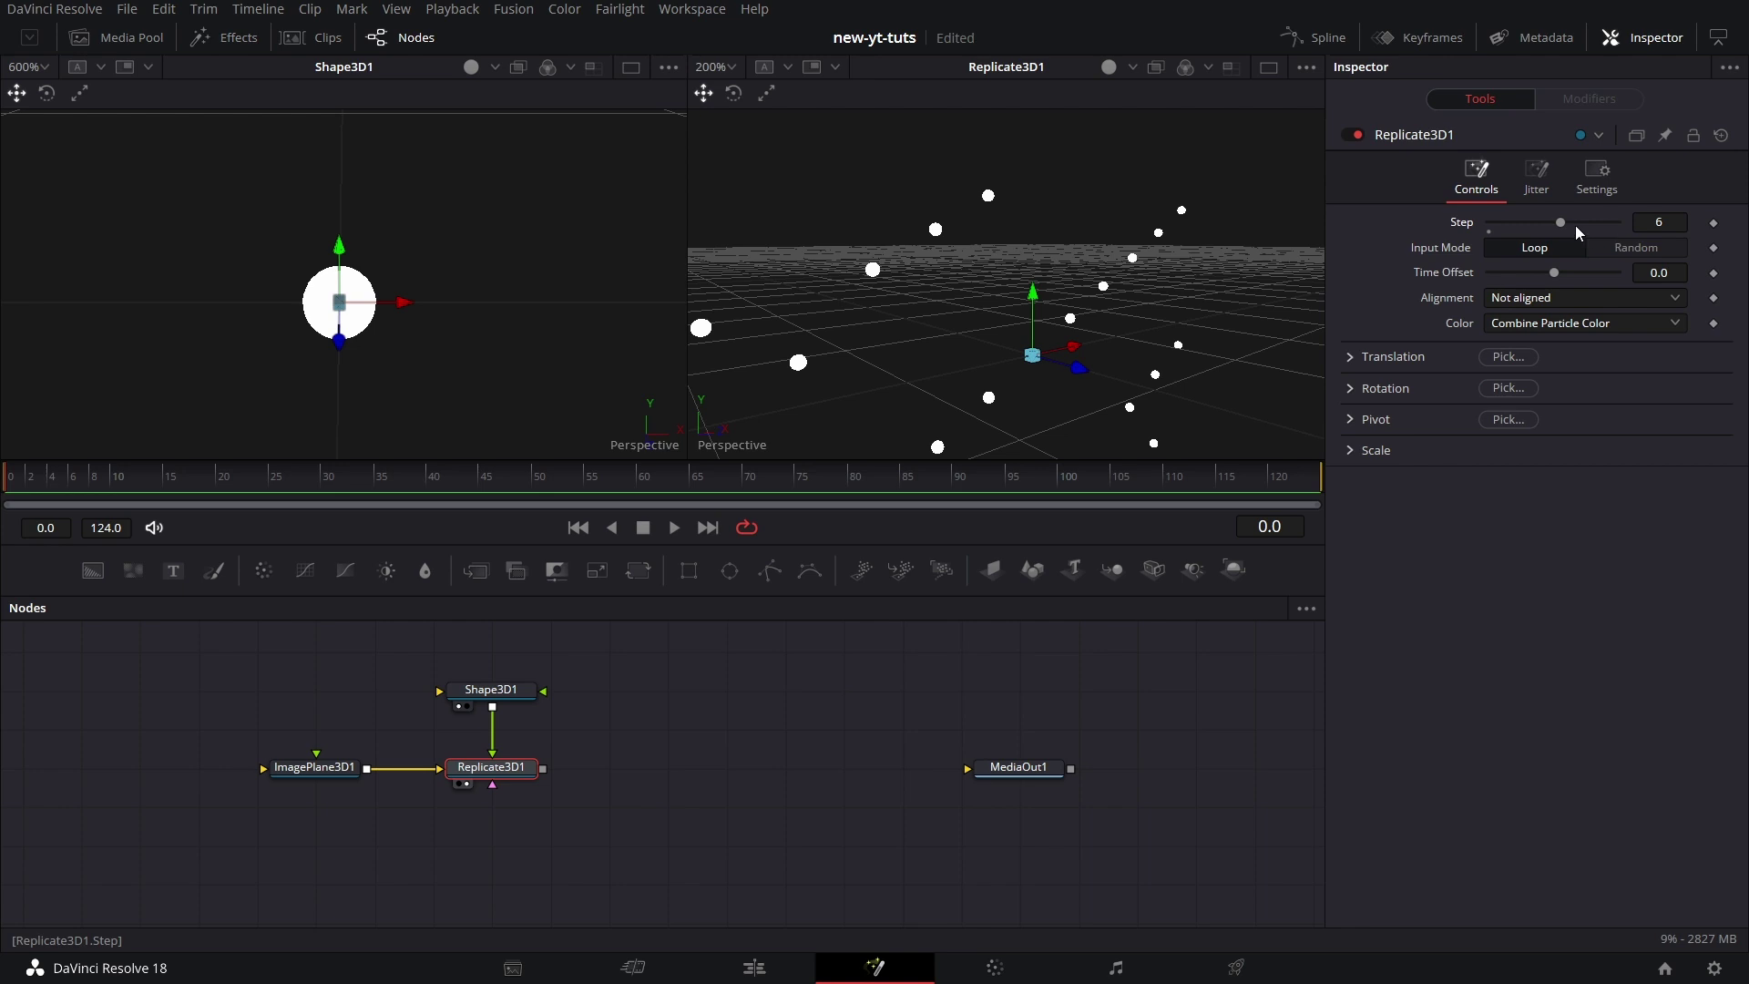
{"action": "left_click_drag", "start_coordinate": [1563, 223], "coordinate": [1615, 225]}
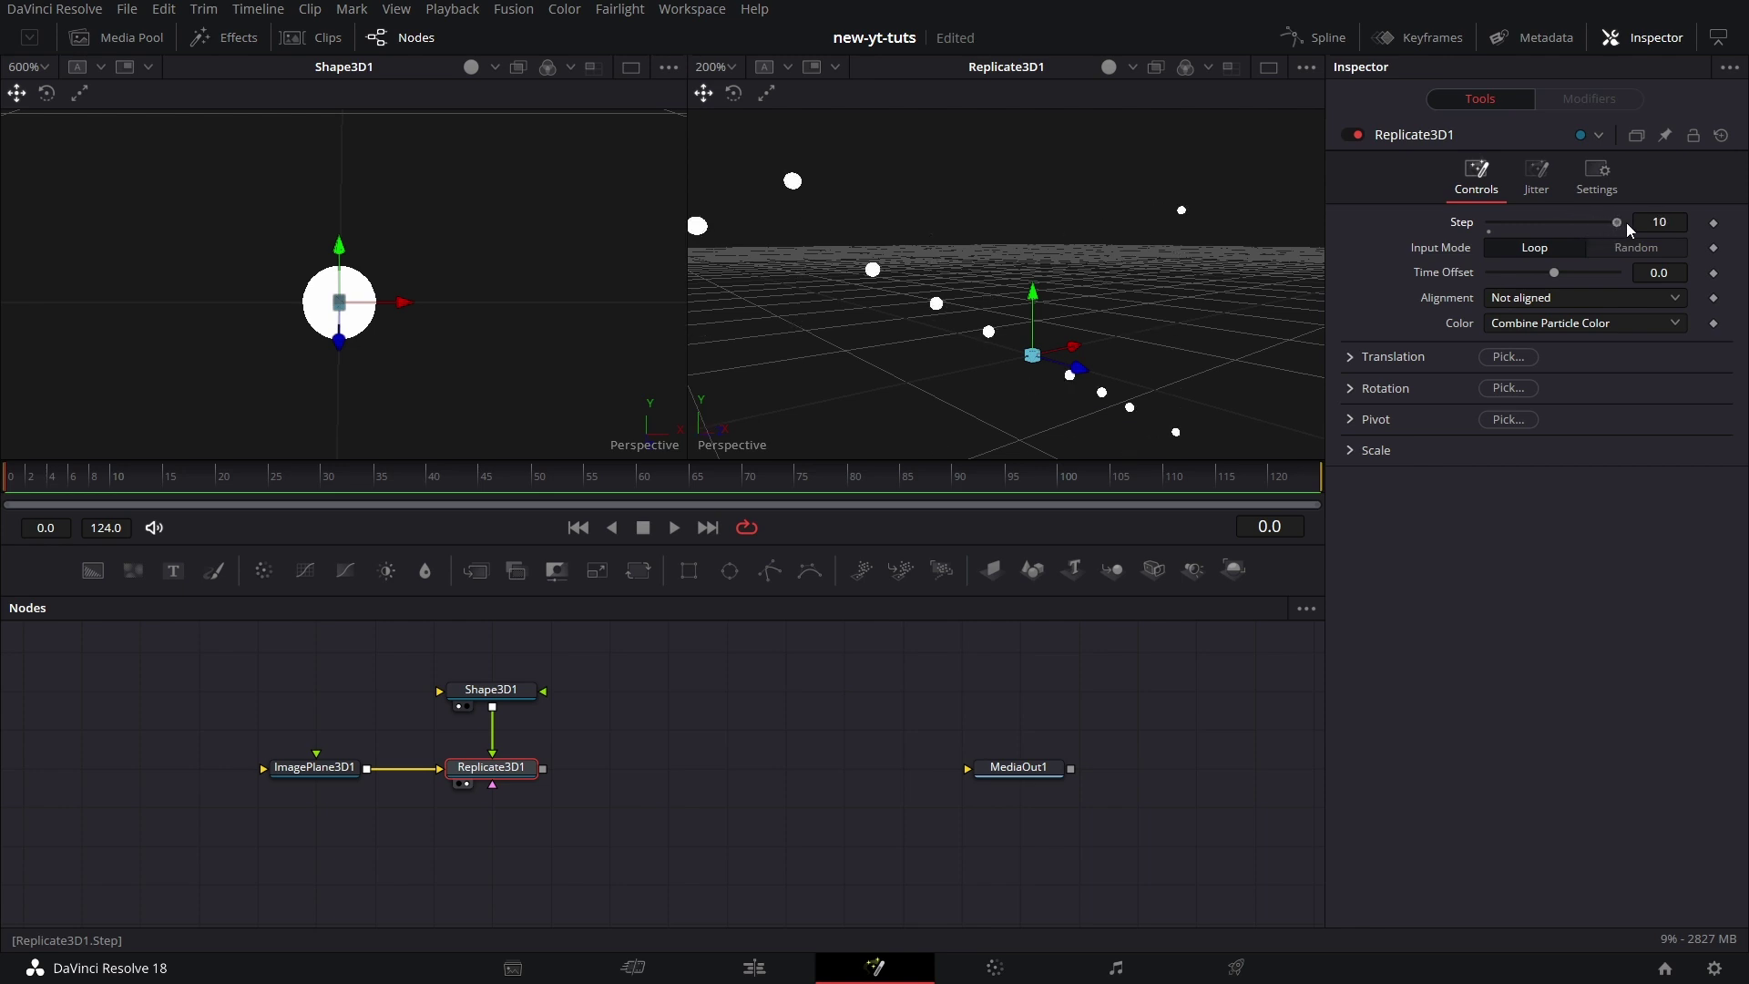
{"action": "left_click_drag", "start_coordinate": [1617, 222], "coordinate": [1526, 238]}
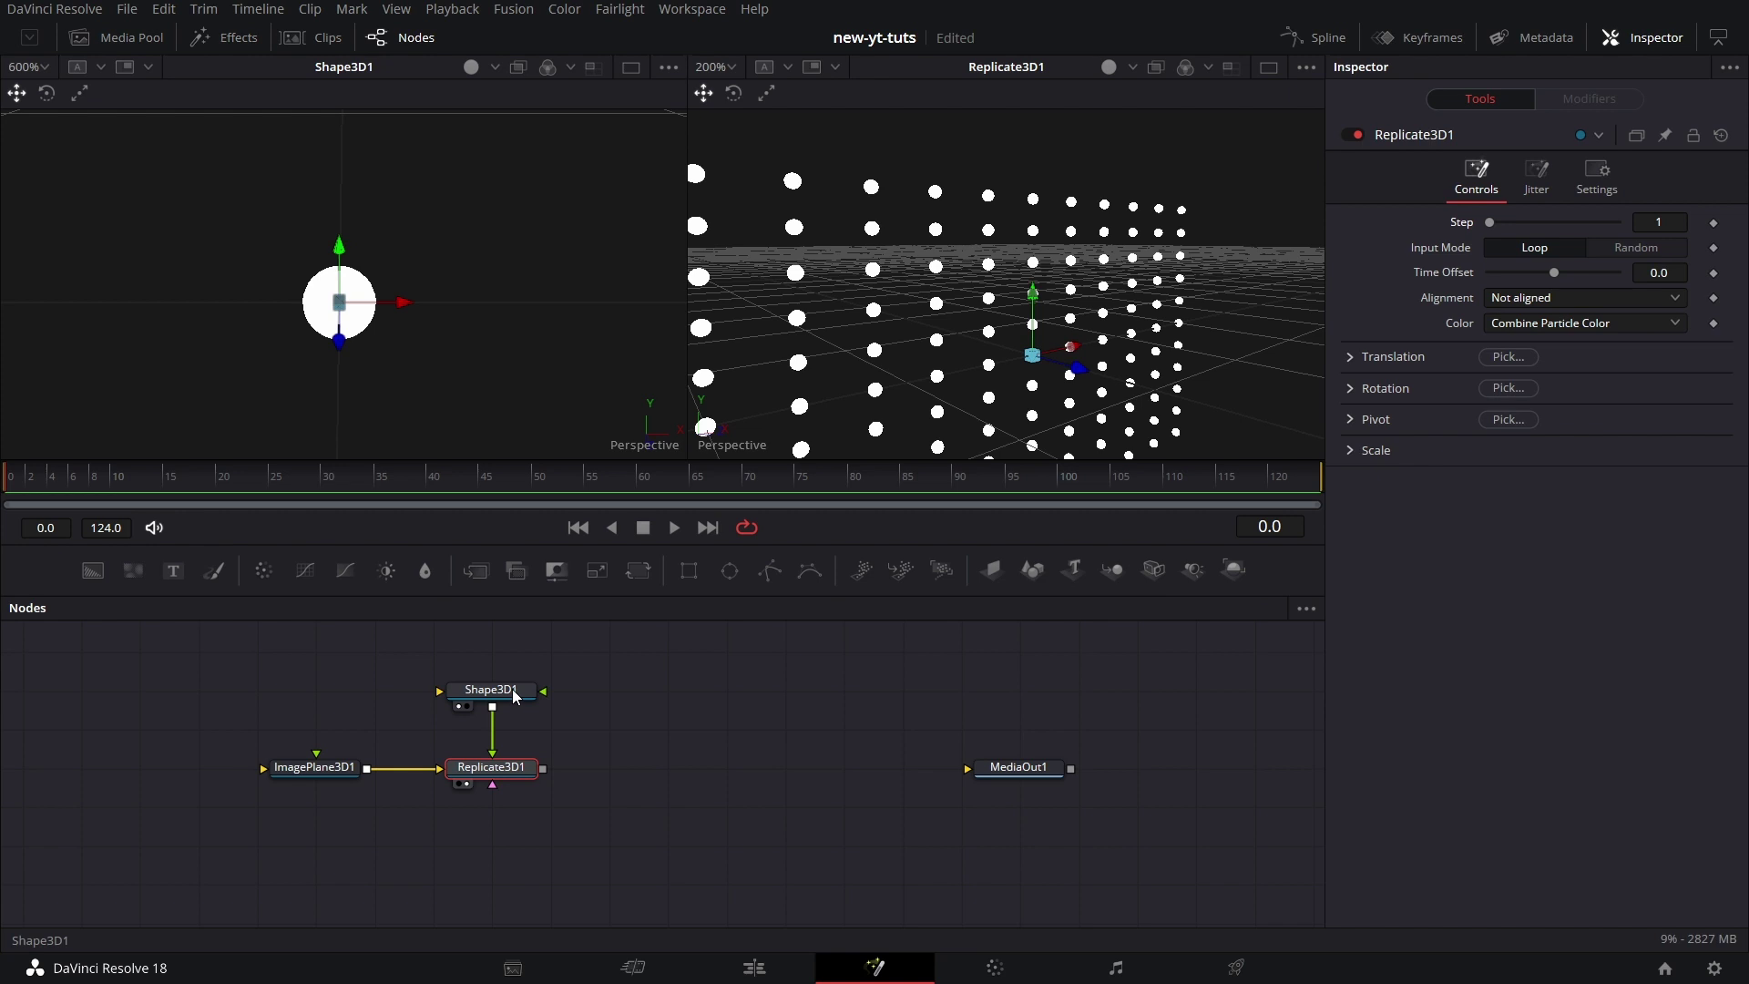
Add a cube Shape3D2 and connect it into Replicate3D1 alongside Shape3D1
{"action": "left_click_drag", "start_coordinate": [512, 690], "coordinate": [398, 716]}
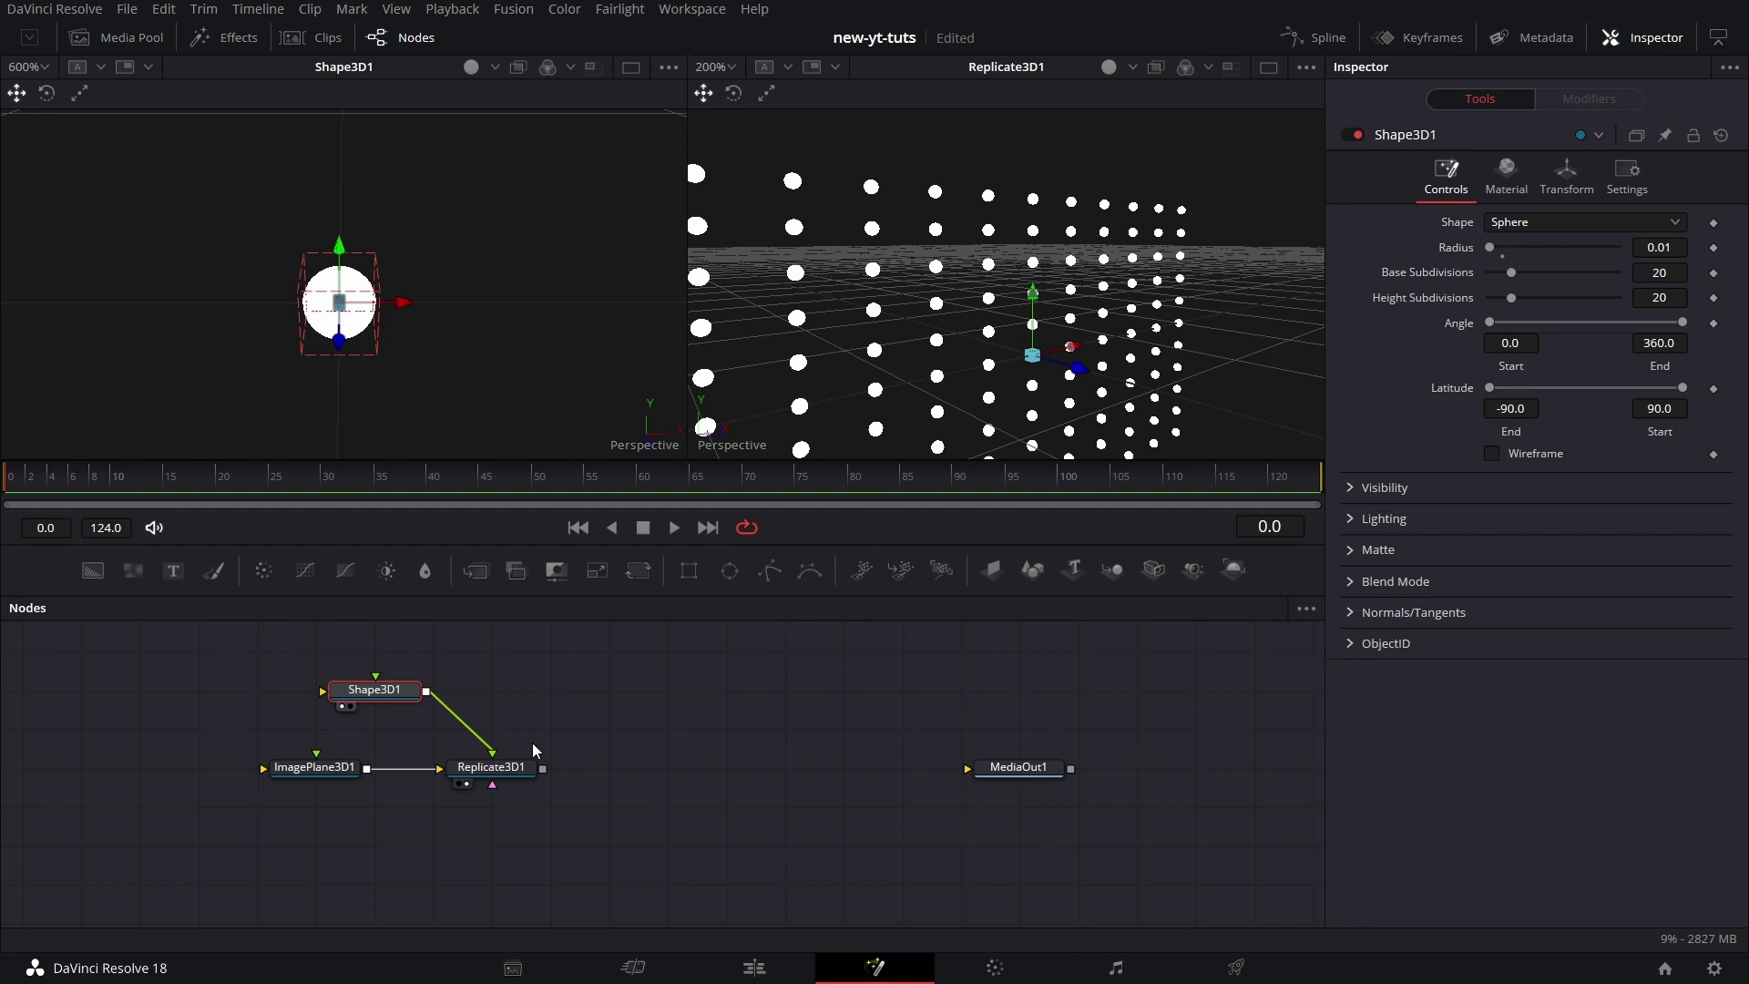
{"action": "left_click_drag", "start_coordinate": [1032, 568], "coordinate": [536, 692]}
{"action": "left_click", "coordinate": [1543, 221]}
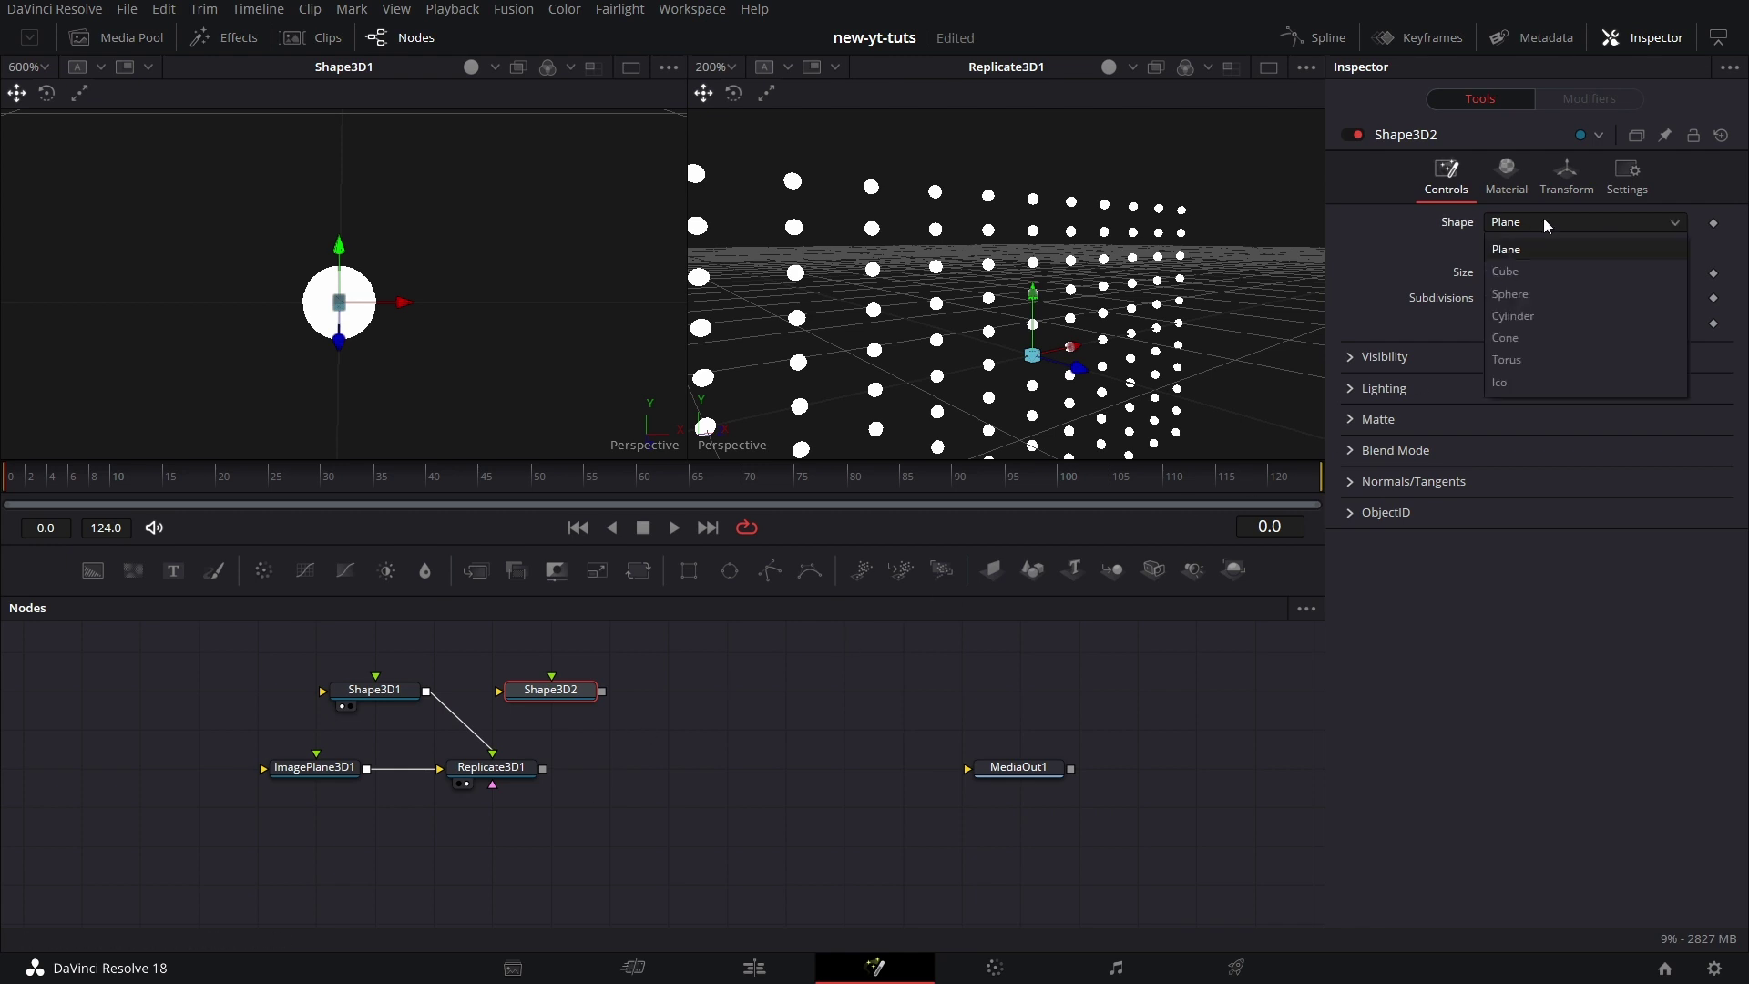
{"action": "left_click", "coordinate": [1528, 273]}
{"action": "left_click_drag", "start_coordinate": [602, 690], "coordinate": [667, 774]}
{"action": "left_click_drag", "start_coordinate": [521, 738], "coordinate": [499, 765]}
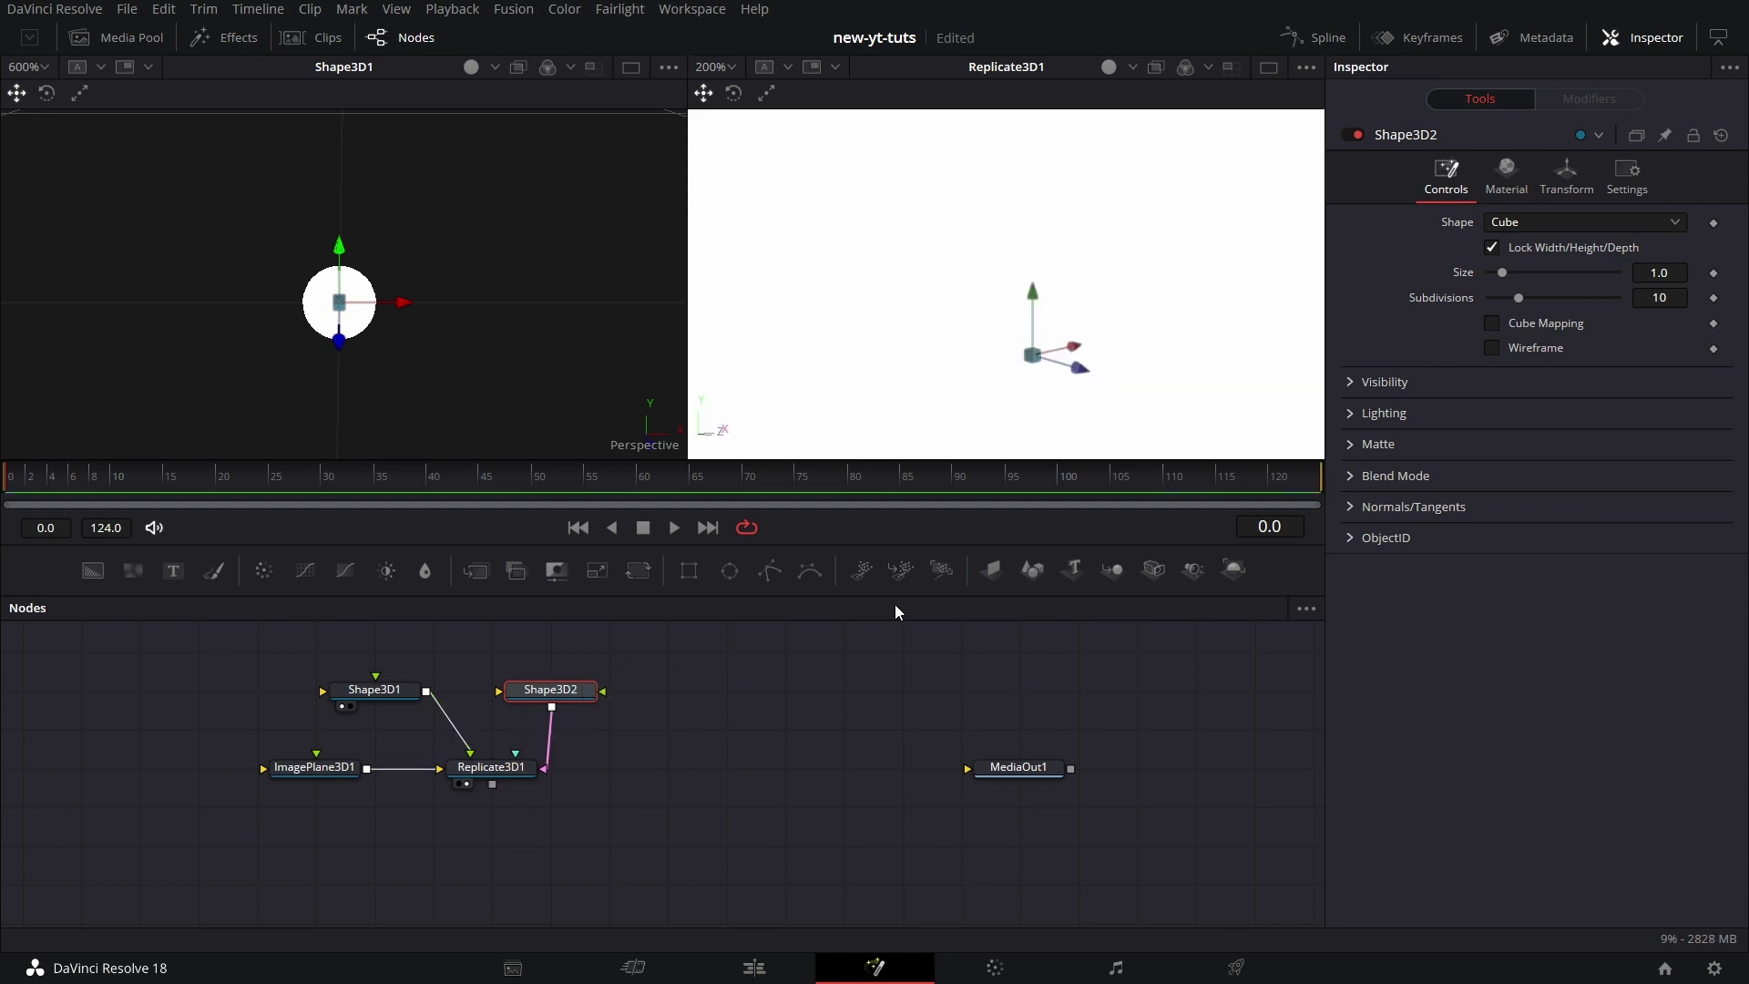
Set the cube's Size to 0.025, then select Replicate3D1 to show its settings
{"action": "left_click_drag", "start_coordinate": [1642, 264], "coordinate": [1583, 264]}
{"action": "left_click", "coordinate": [1680, 272]}
{"action": "type", "text": "5"}
{"action": "key", "text": "Tab"}
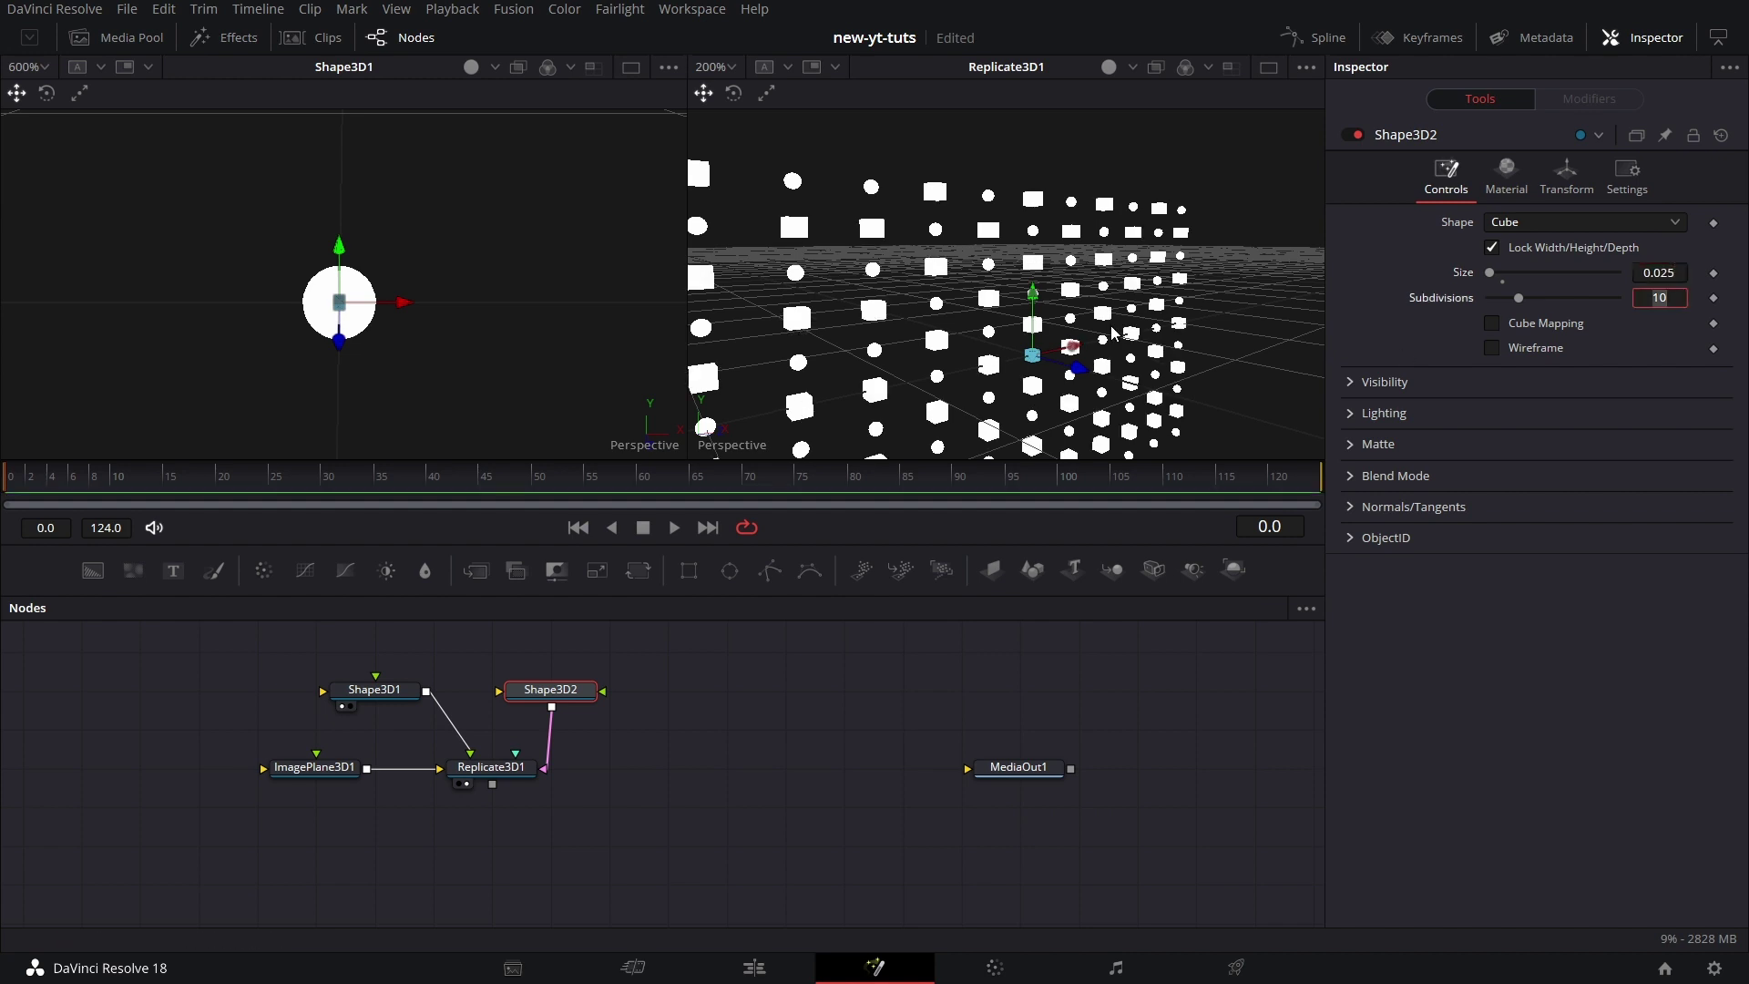
{"action": "middle_click_drag", "start_coordinate": [955, 416], "coordinate": [1027, 417]}
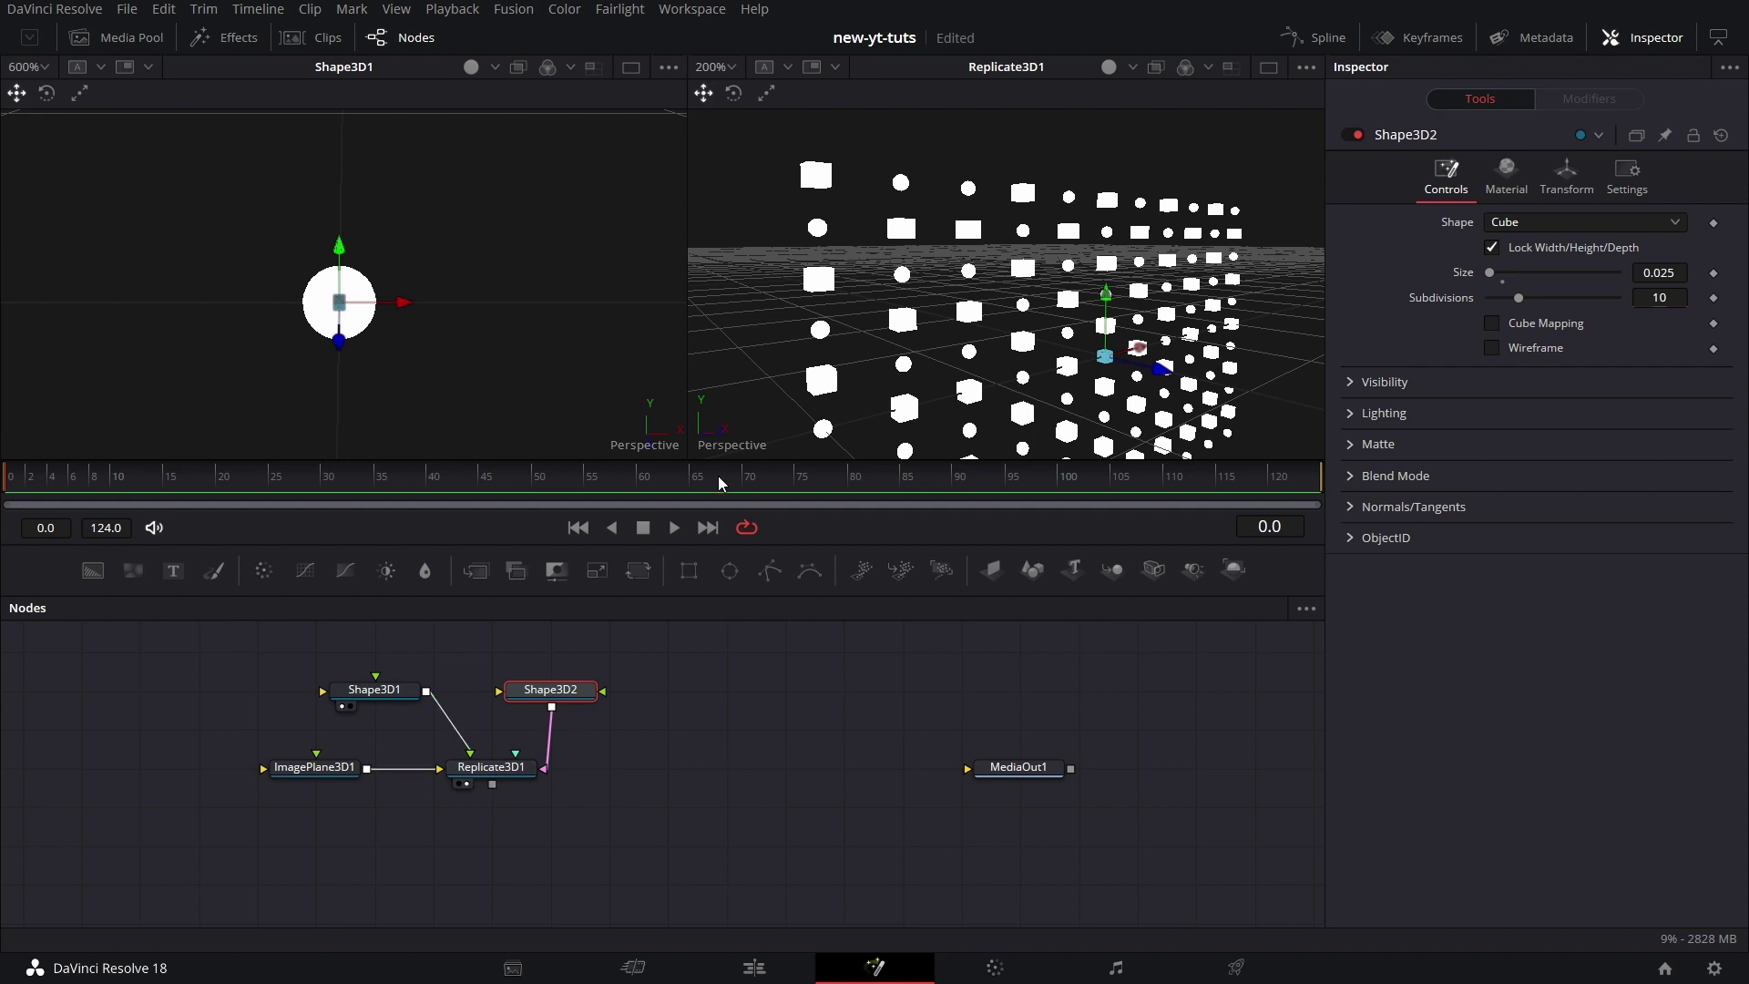
{"action": "left_click", "coordinate": [505, 773]}
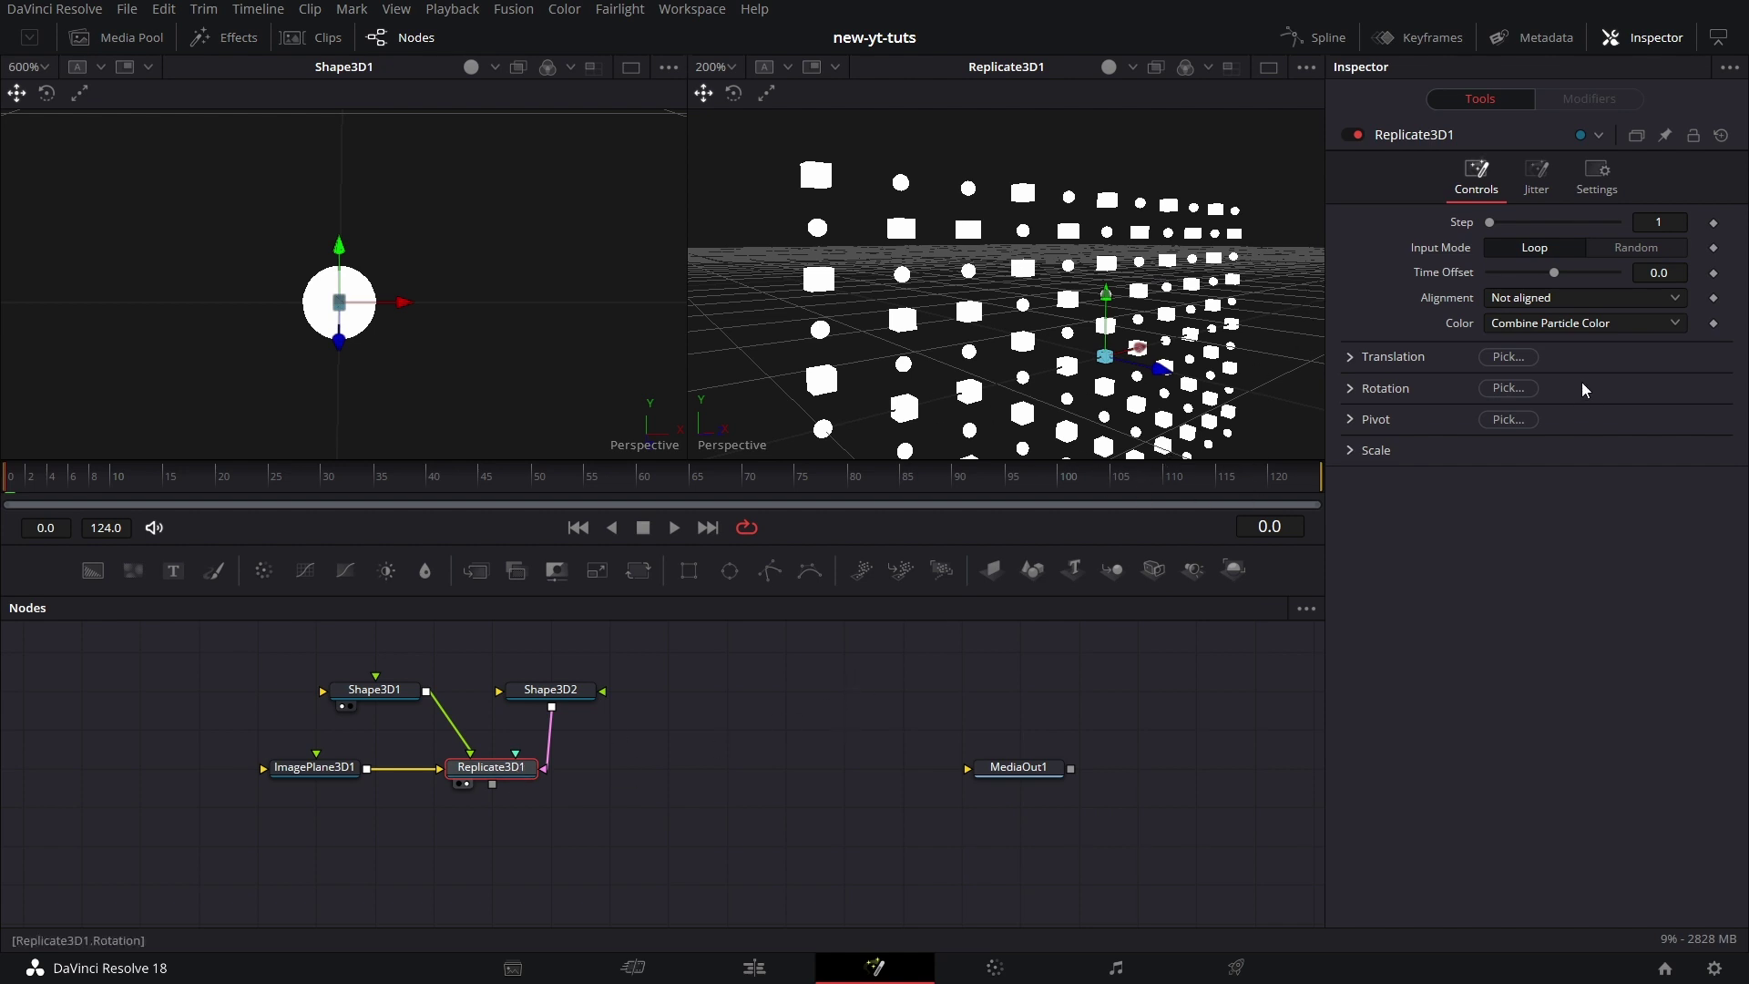
Switch Replicate3D1's Input Mode from Loop to Random
{"action": "left_click", "coordinate": [1635, 248]}
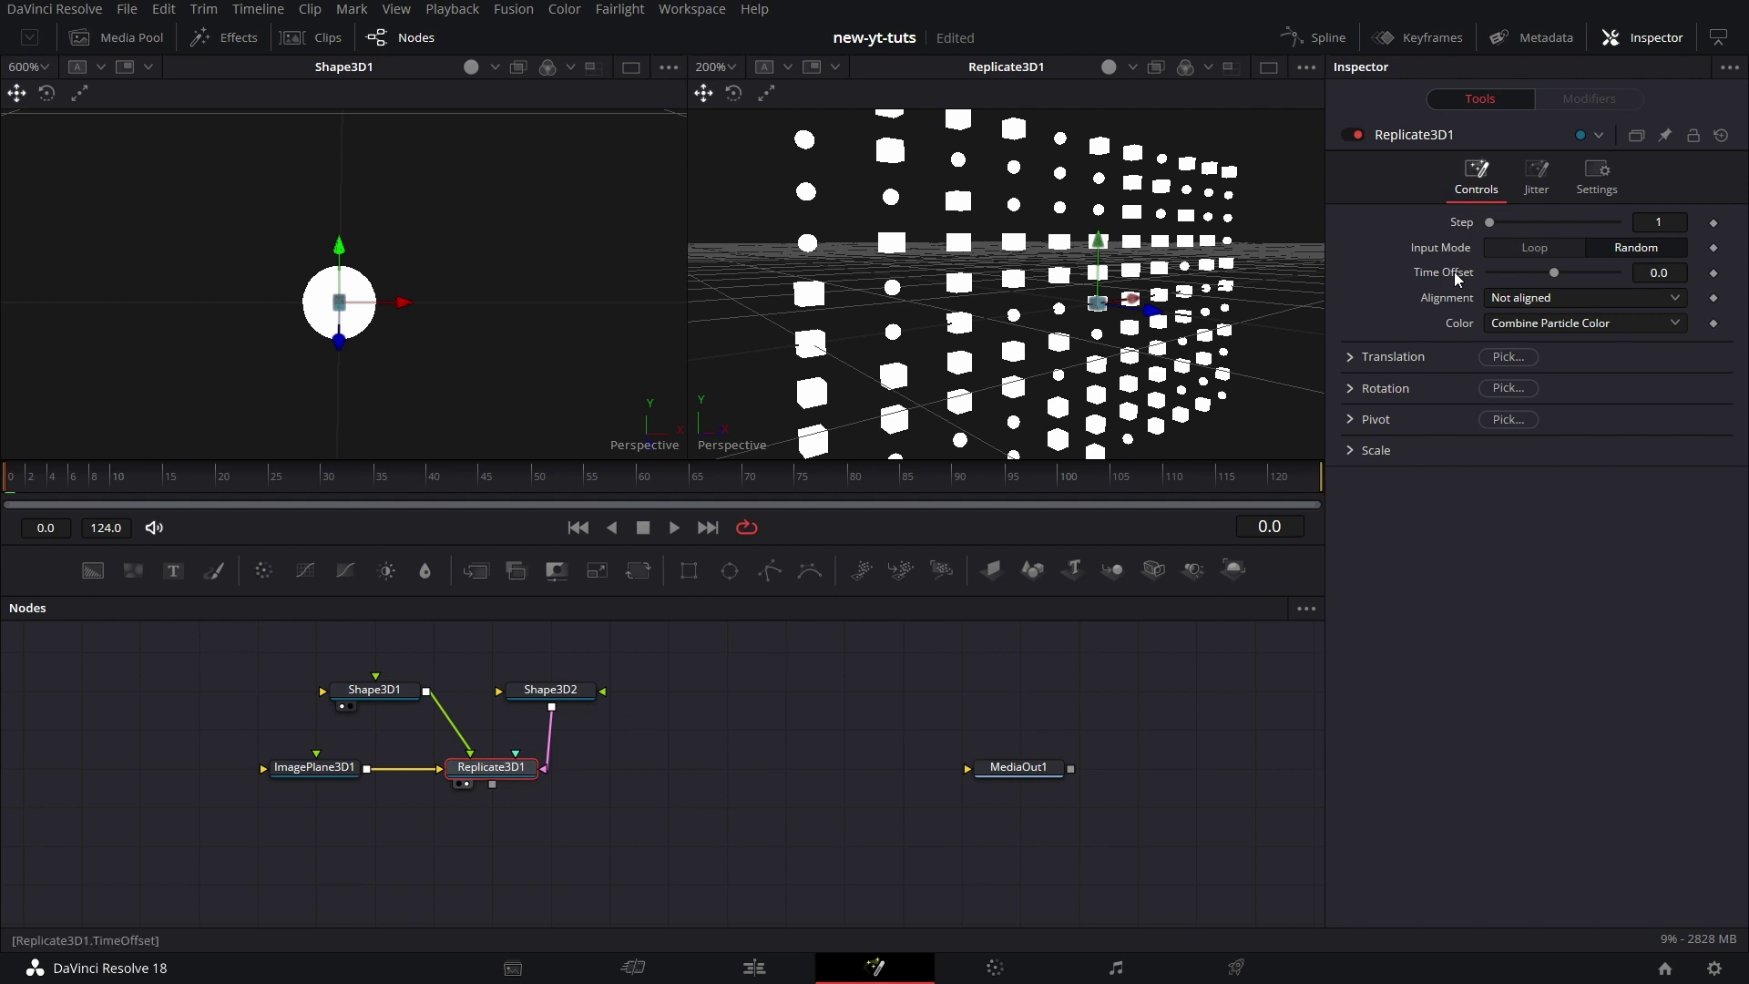
Unlock Shape3D2's size, copy 0.025 into Height and Depth, and set Width to 0.055
{"action": "left_click", "coordinate": [550, 689]}
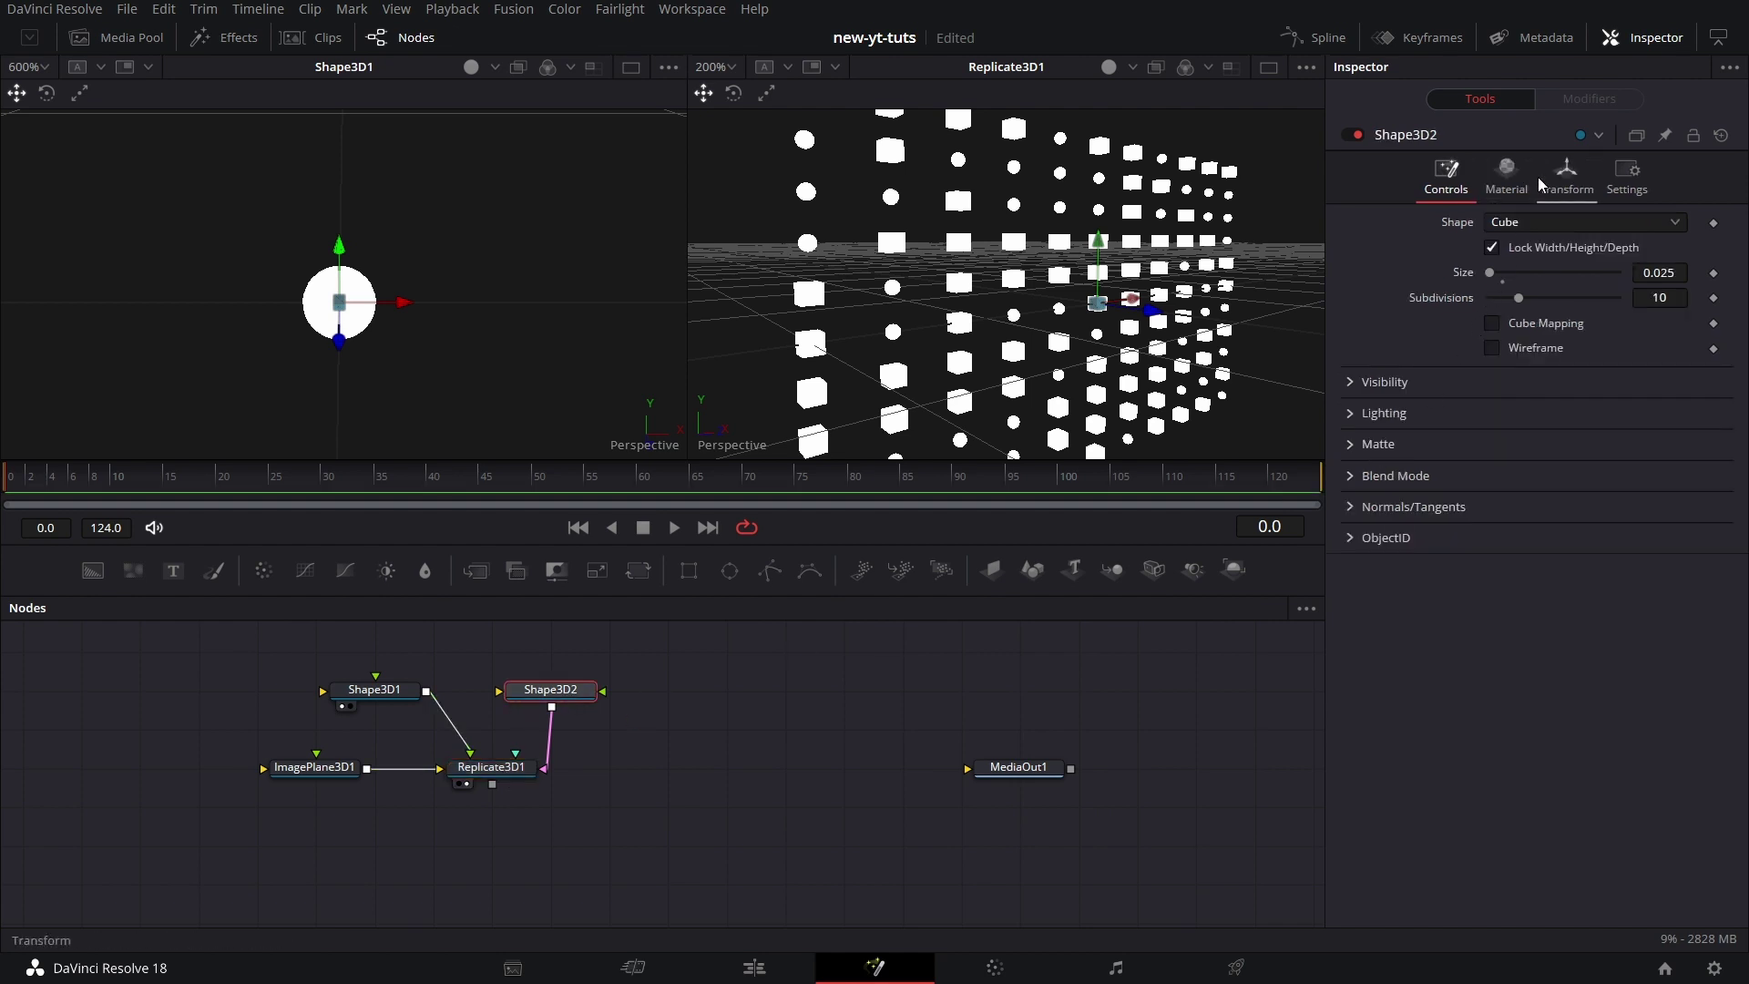
{"action": "left_click", "coordinate": [1492, 247]}
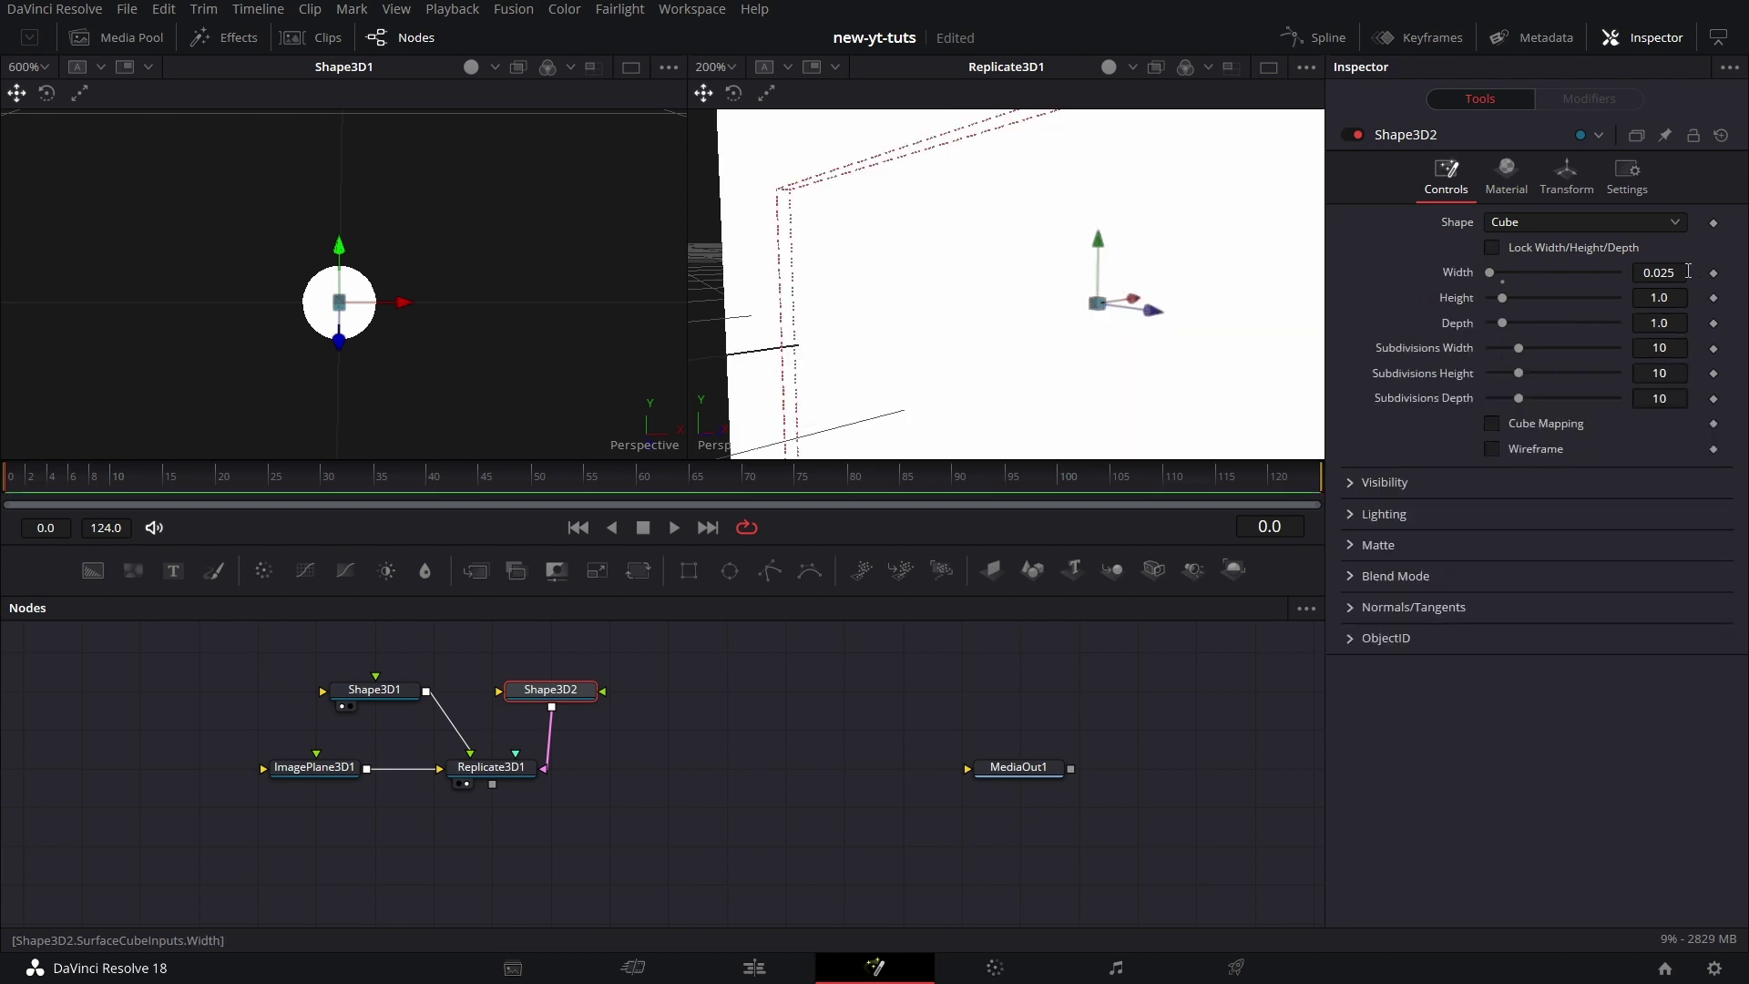
{"action": "right_click", "coordinate": [1667, 273]}
{"action": "left_click", "coordinate": [1599, 357]}
{"action": "left_click", "coordinate": [1661, 299]}
{"action": "right_click", "coordinate": [1664, 302]}
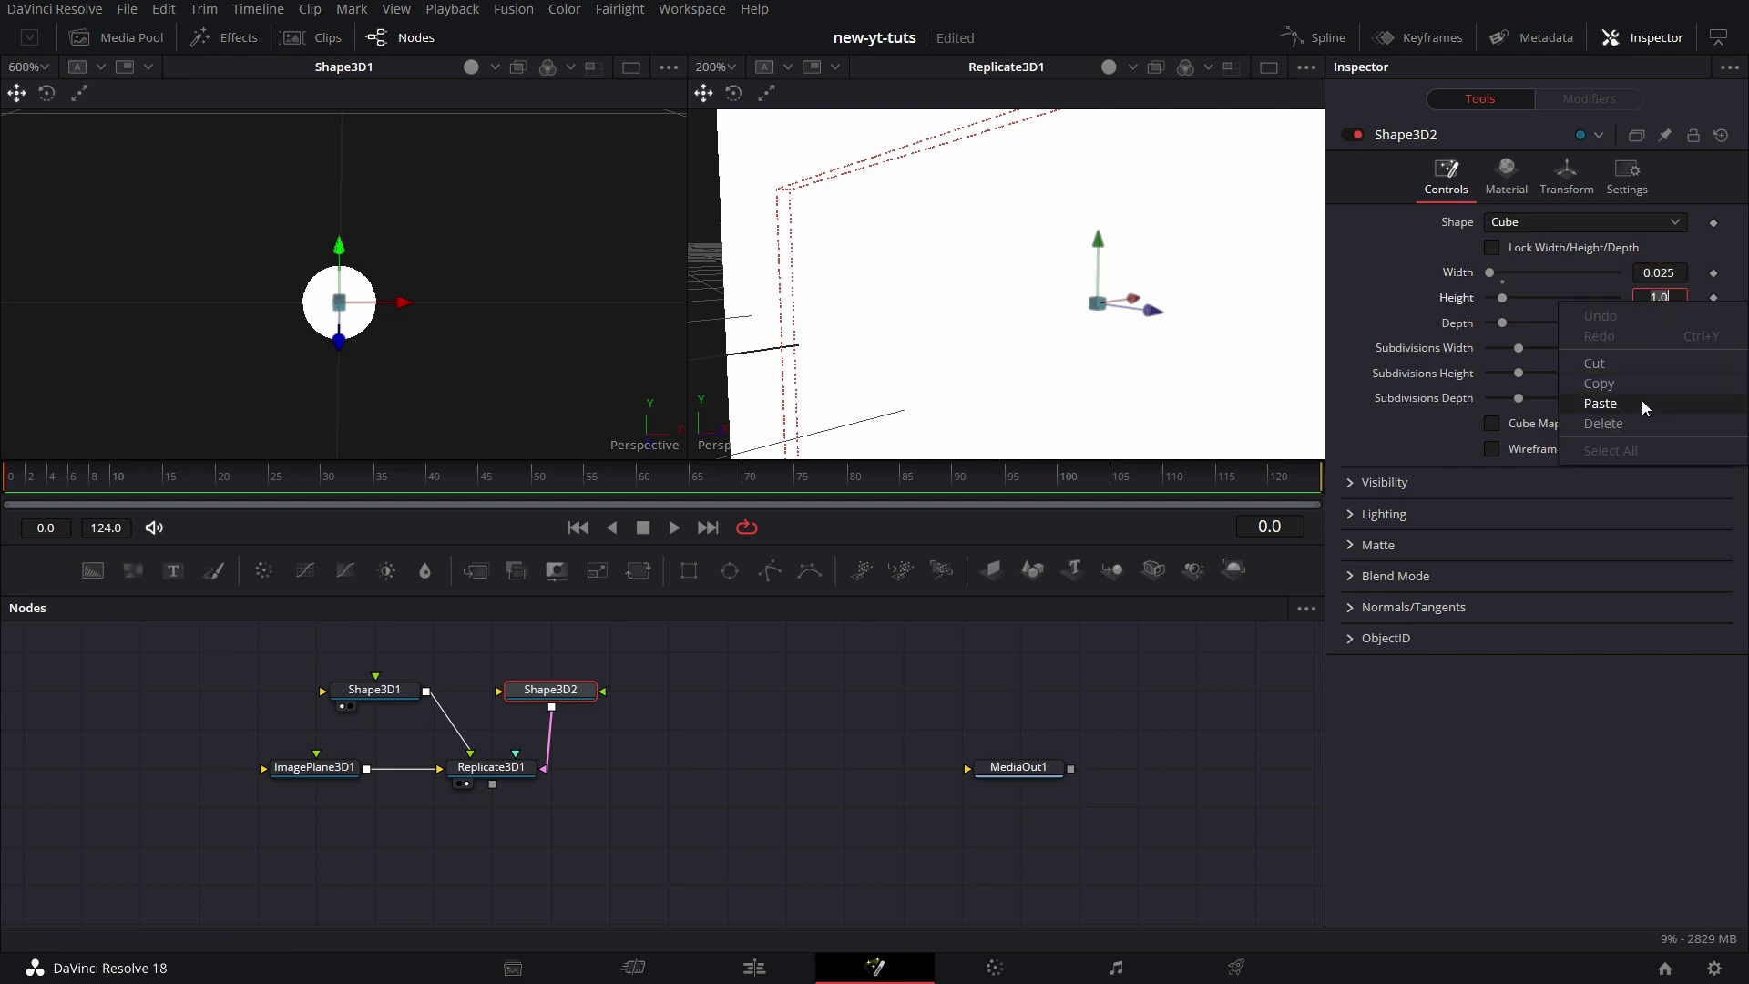
{"action": "left_click", "coordinate": [1601, 404]}
{"action": "left_click", "coordinate": [1669, 327]}
{"action": "right_click", "coordinate": [1669, 326]}
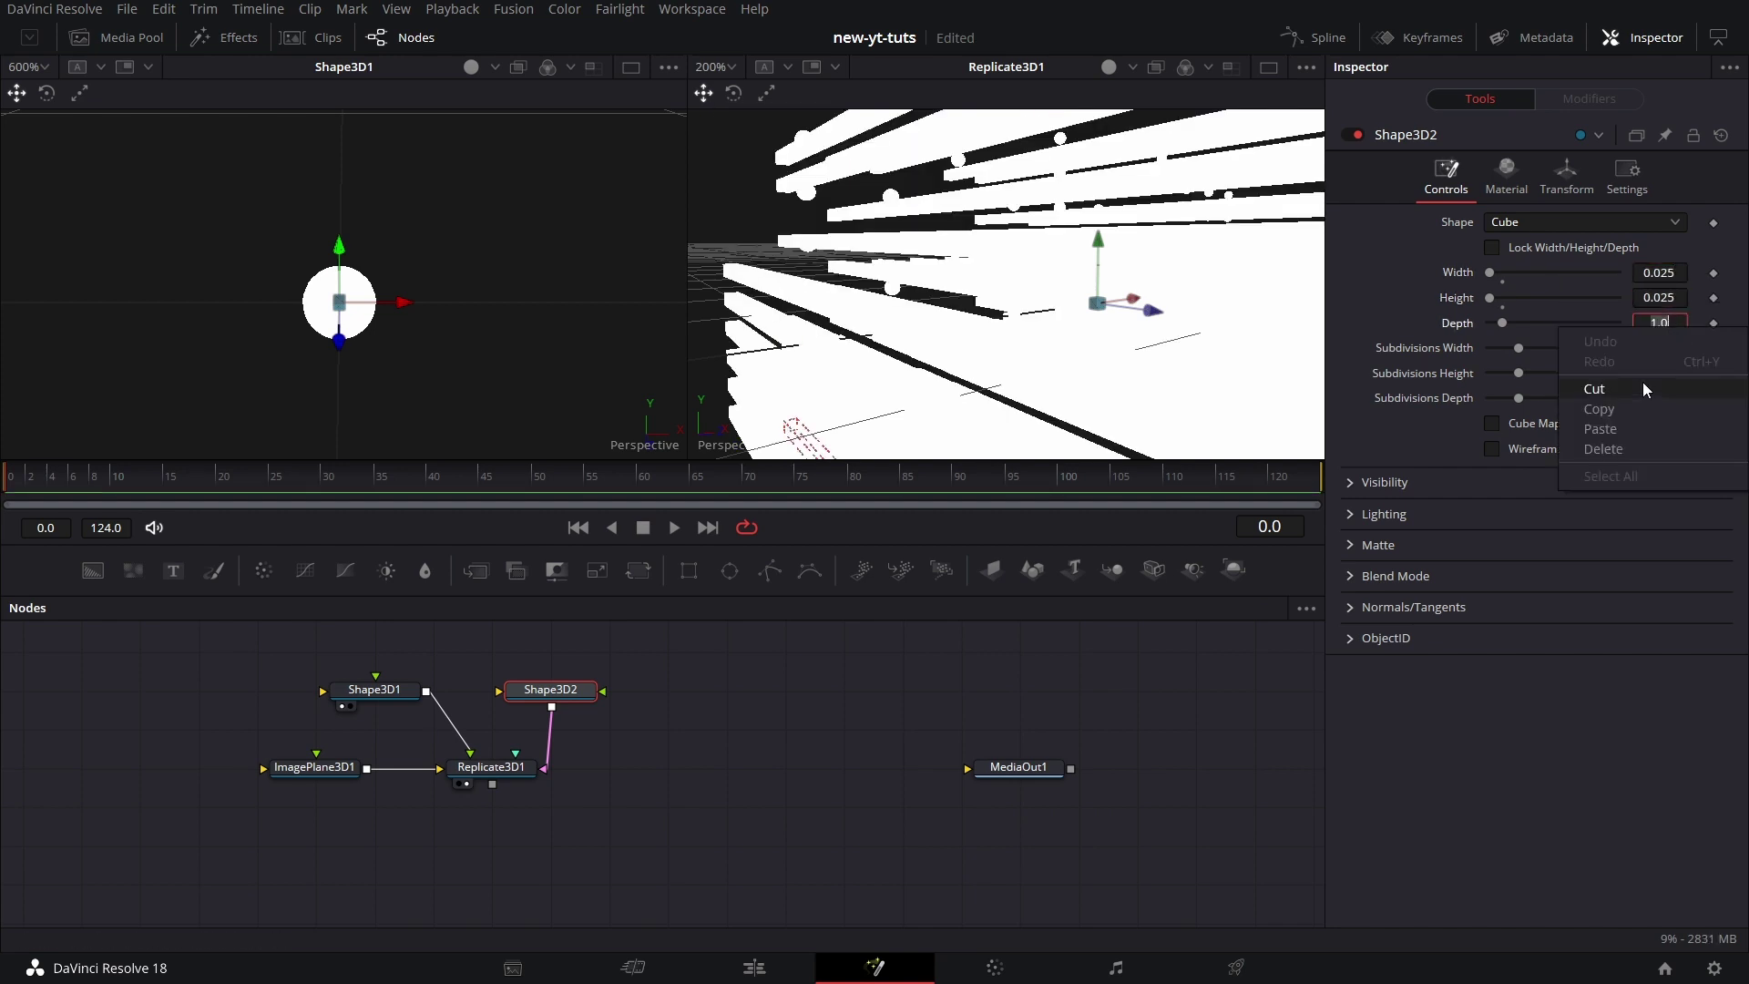
{"action": "left_click", "coordinate": [1630, 432]}
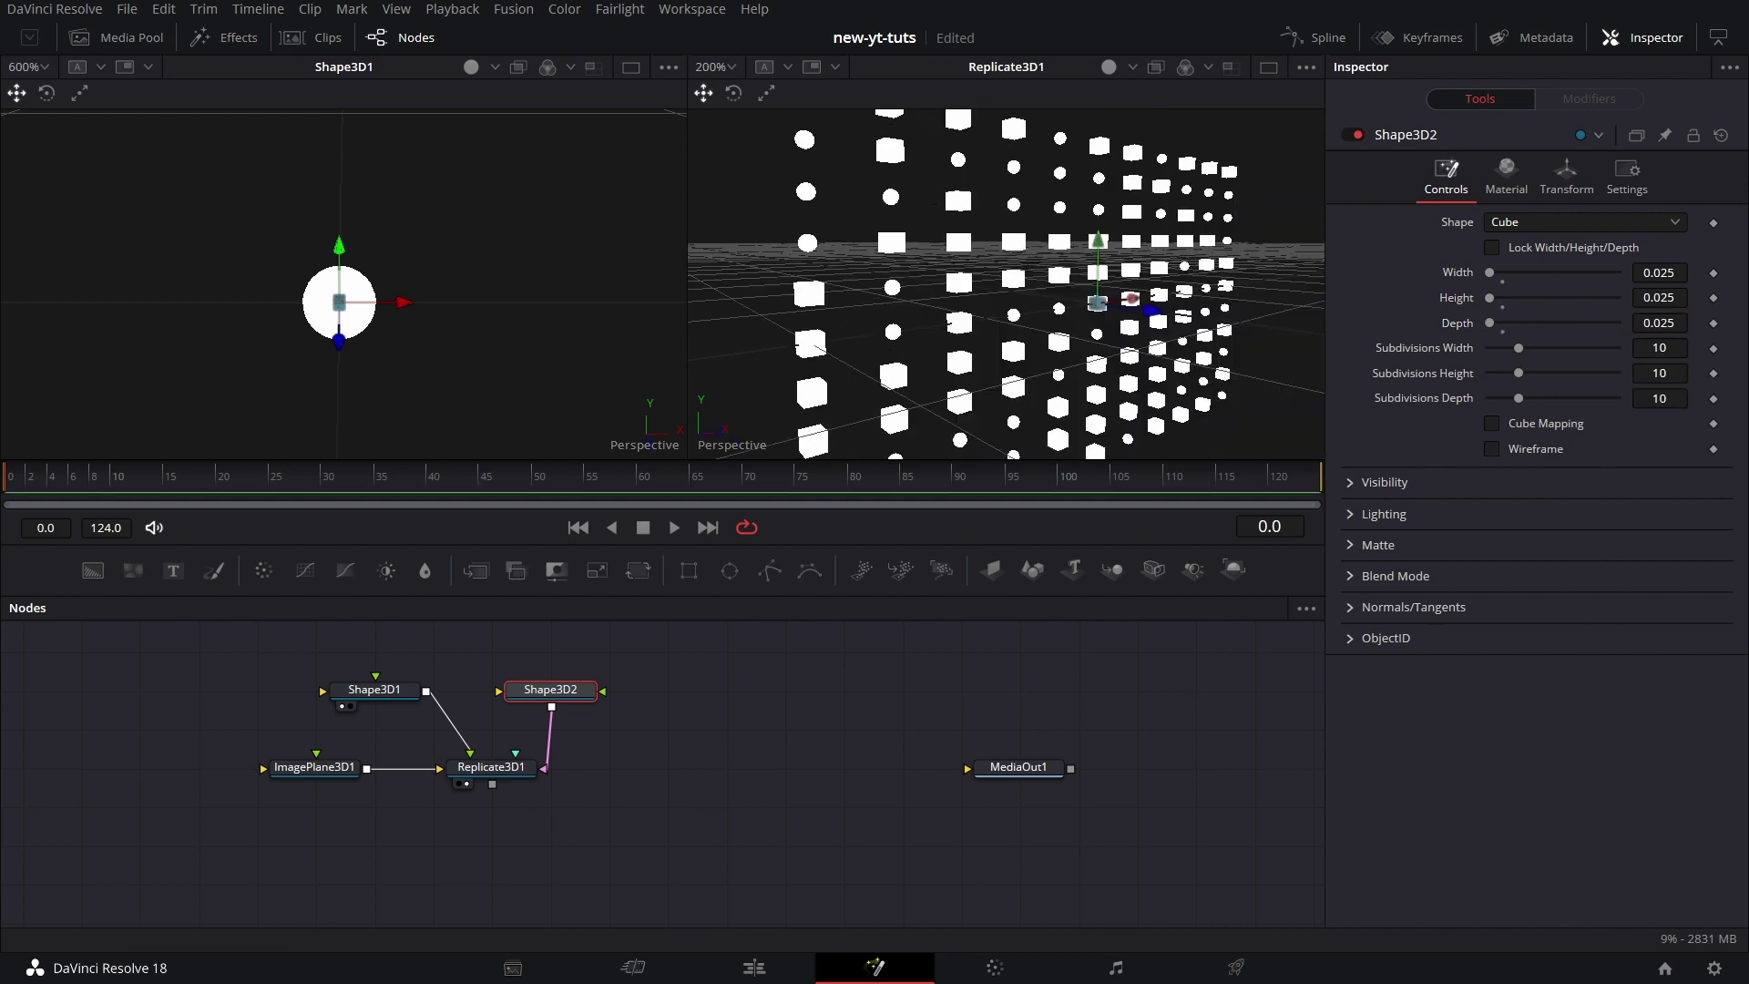
{"action": "double_click", "coordinate": [1668, 272]}
{"action": "type", "text": "0.055"}
{"action": "key", "text": "Return"}
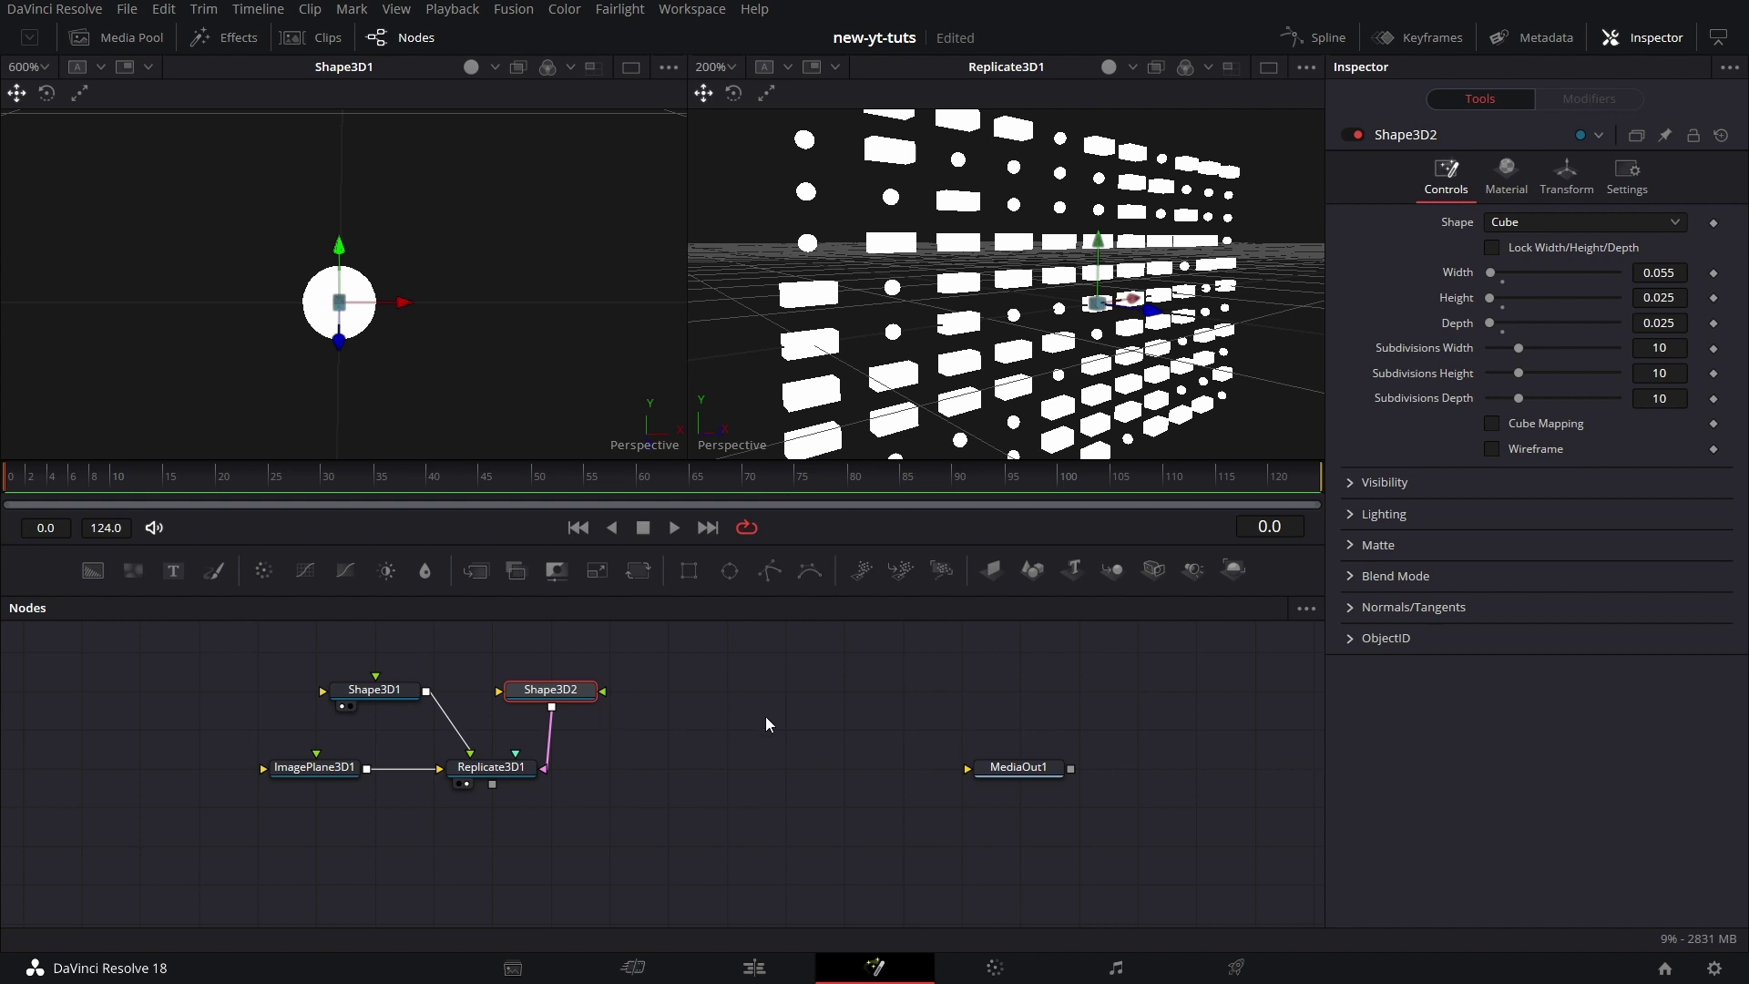
Keyframe Shape3D2's Rotation Y at 0 on frame 0 and 20 on frame 10
{"action": "left_click", "coordinate": [1567, 175]}
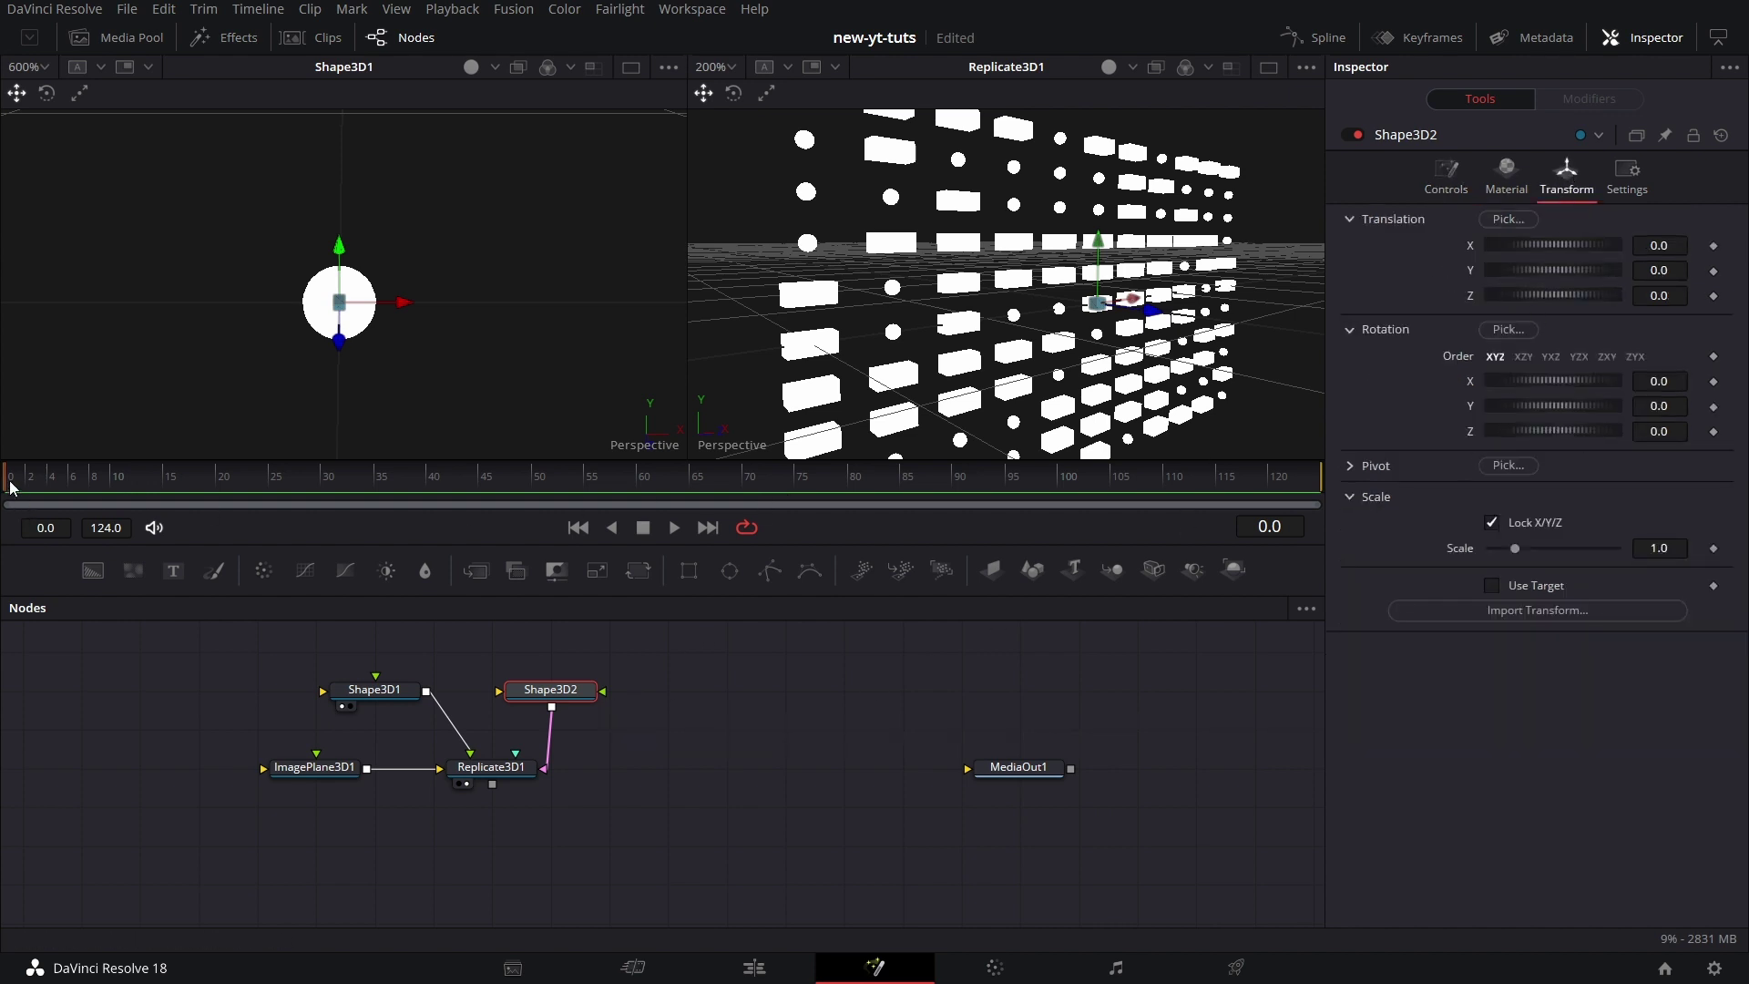
{"action": "left_click", "coordinate": [1713, 406]}
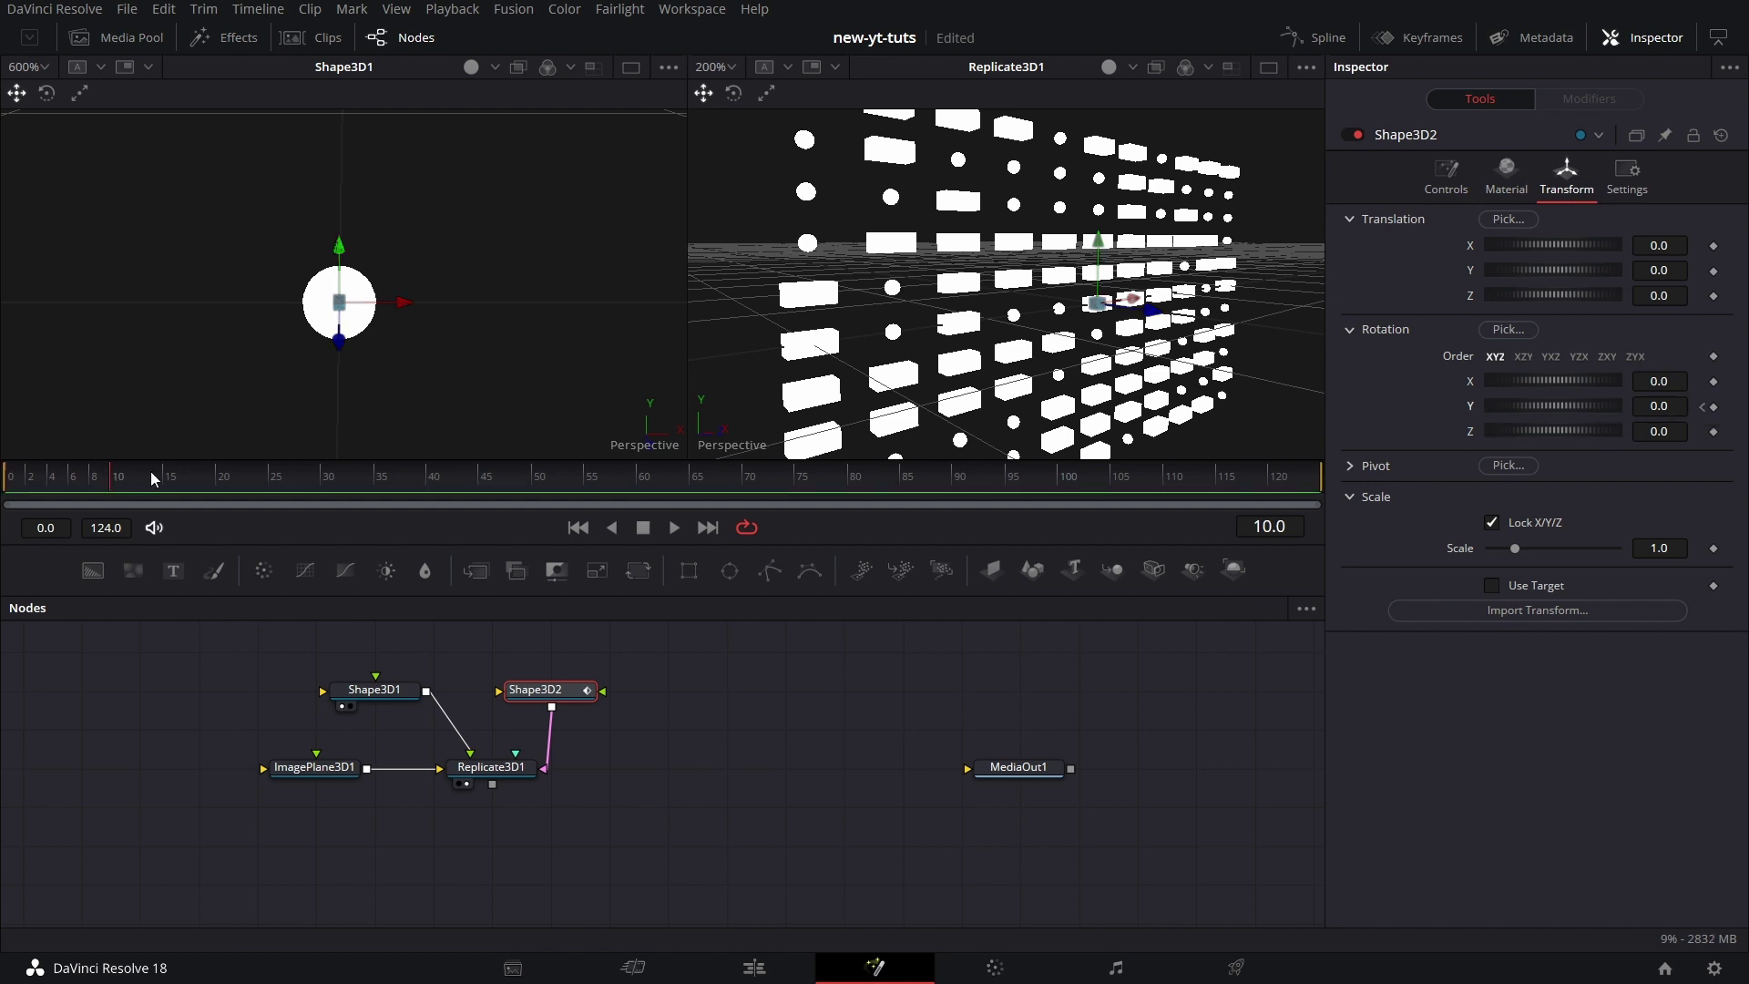
{"action": "left_click", "coordinate": [1681, 406]}
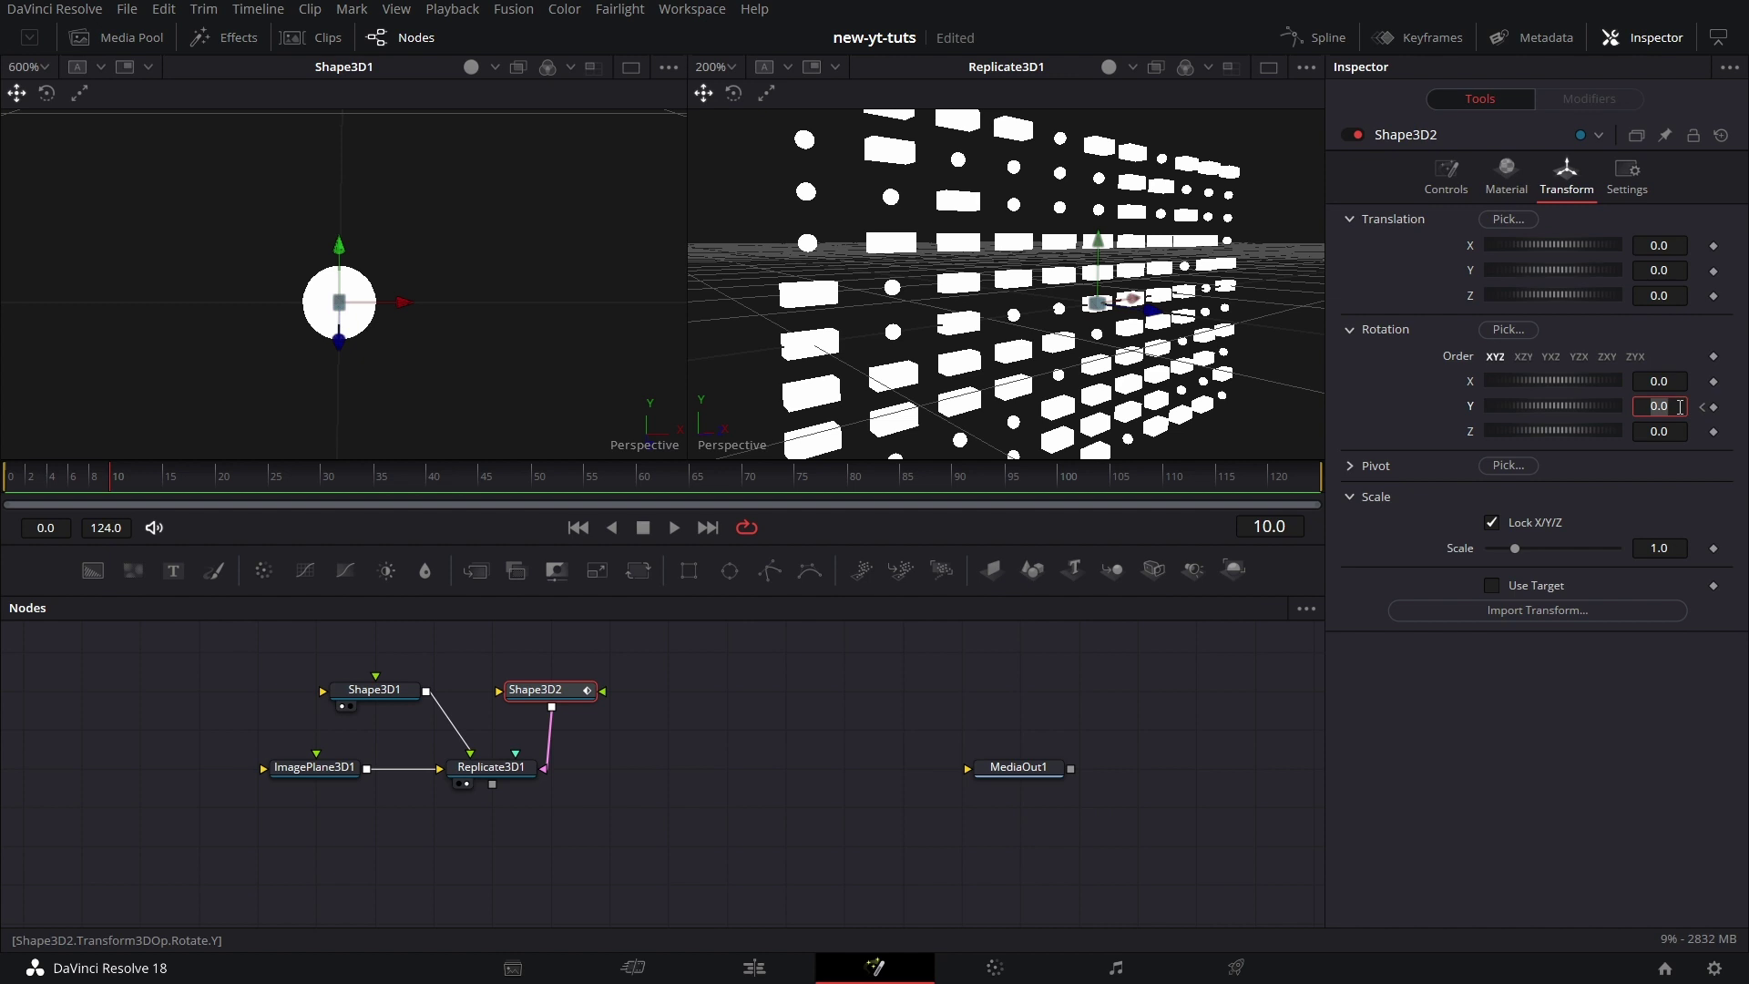
{"action": "type", "text": "20"}
{"action": "key", "text": "Return"}
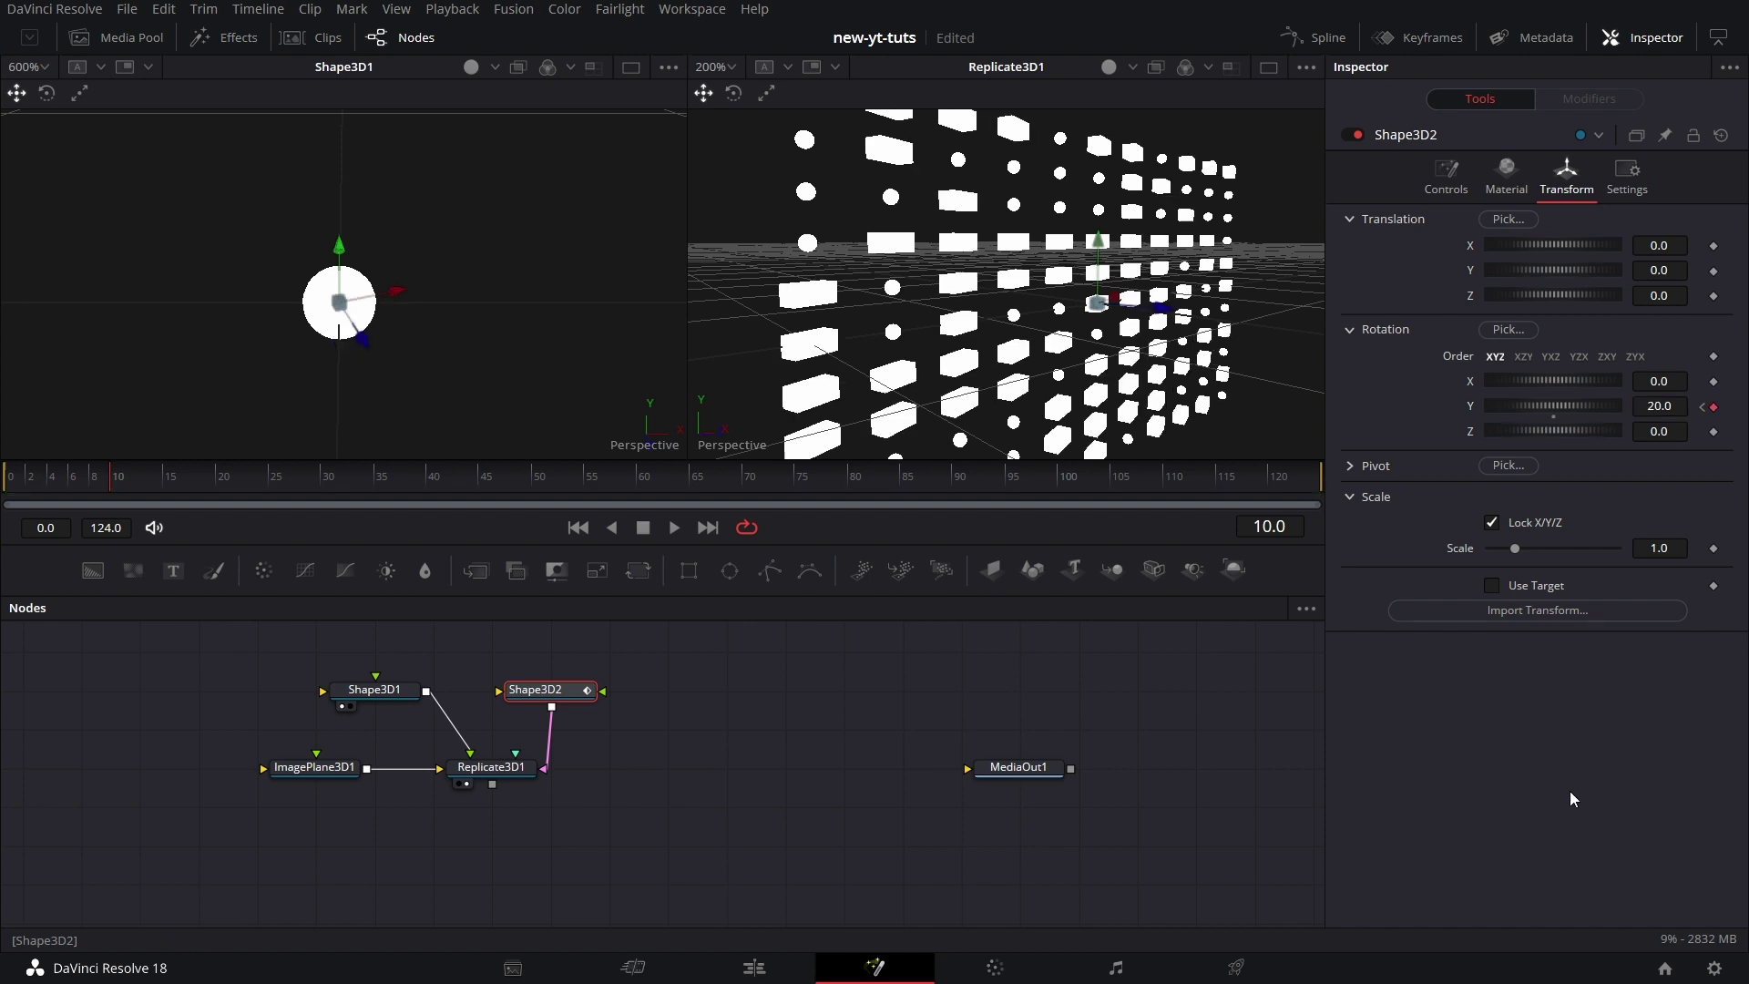
In the Spline editor, give the Y Rotation curve linear, relative extrapolation past frame 10
{"action": "left_click", "coordinate": [1326, 37]}
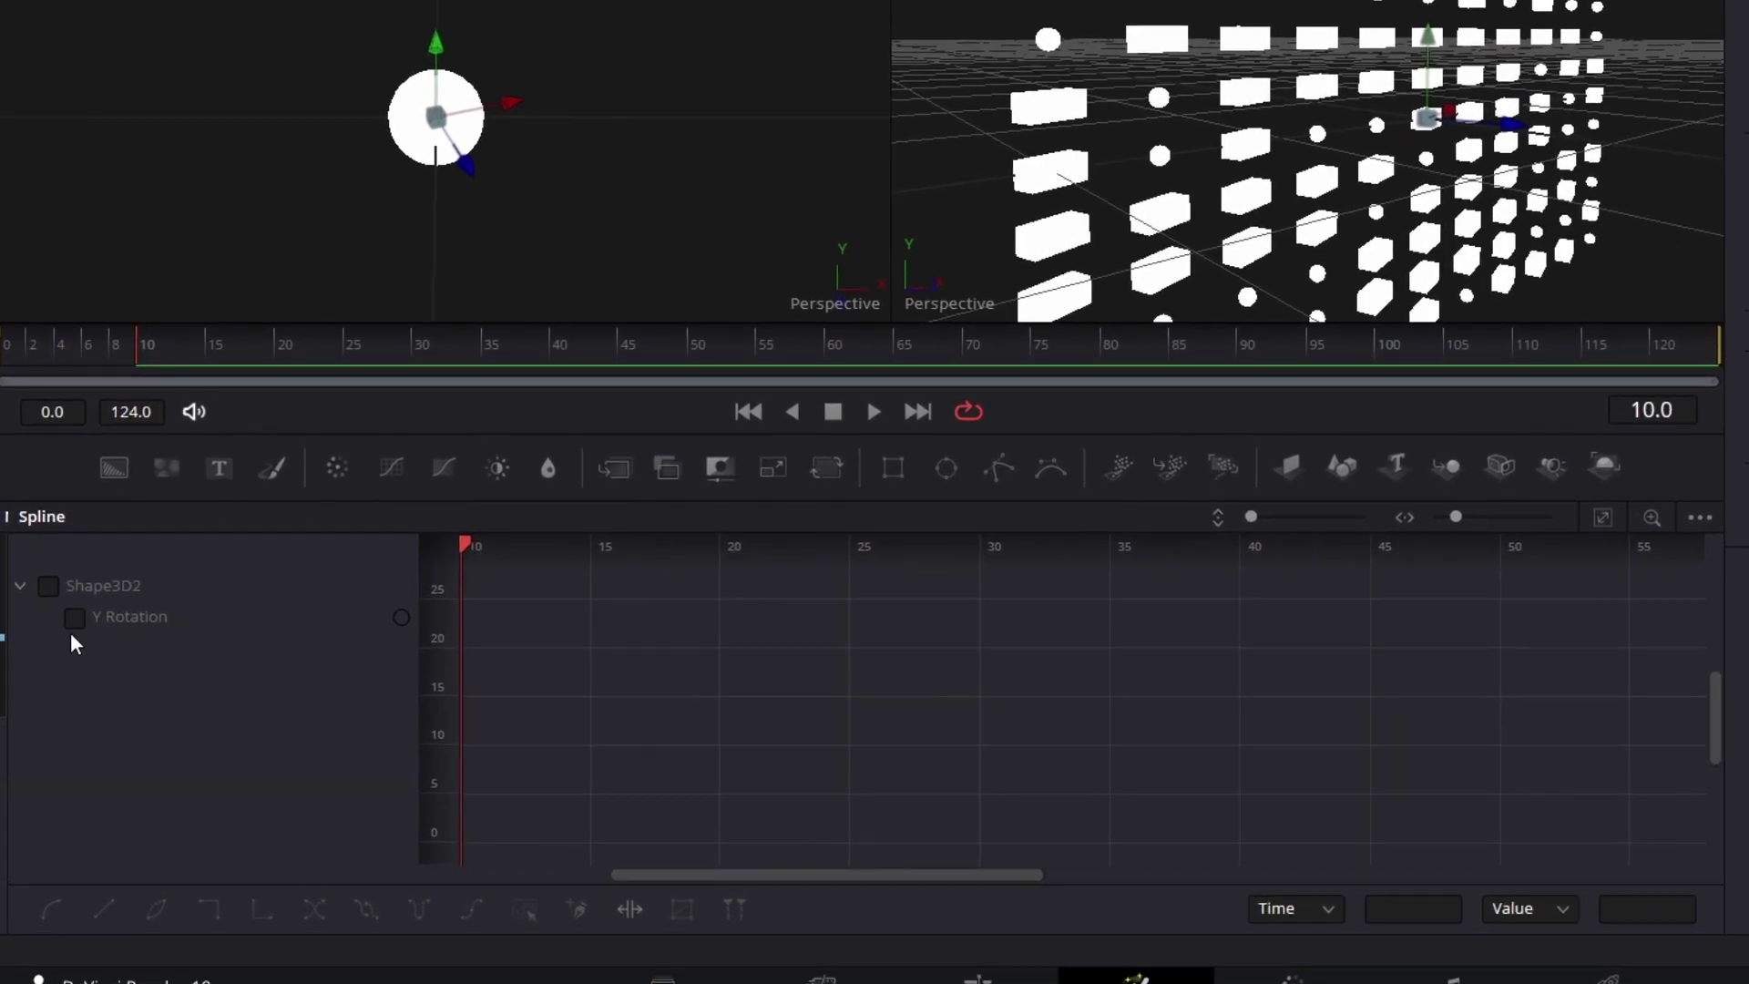
{"action": "left_click", "coordinate": [73, 626]}
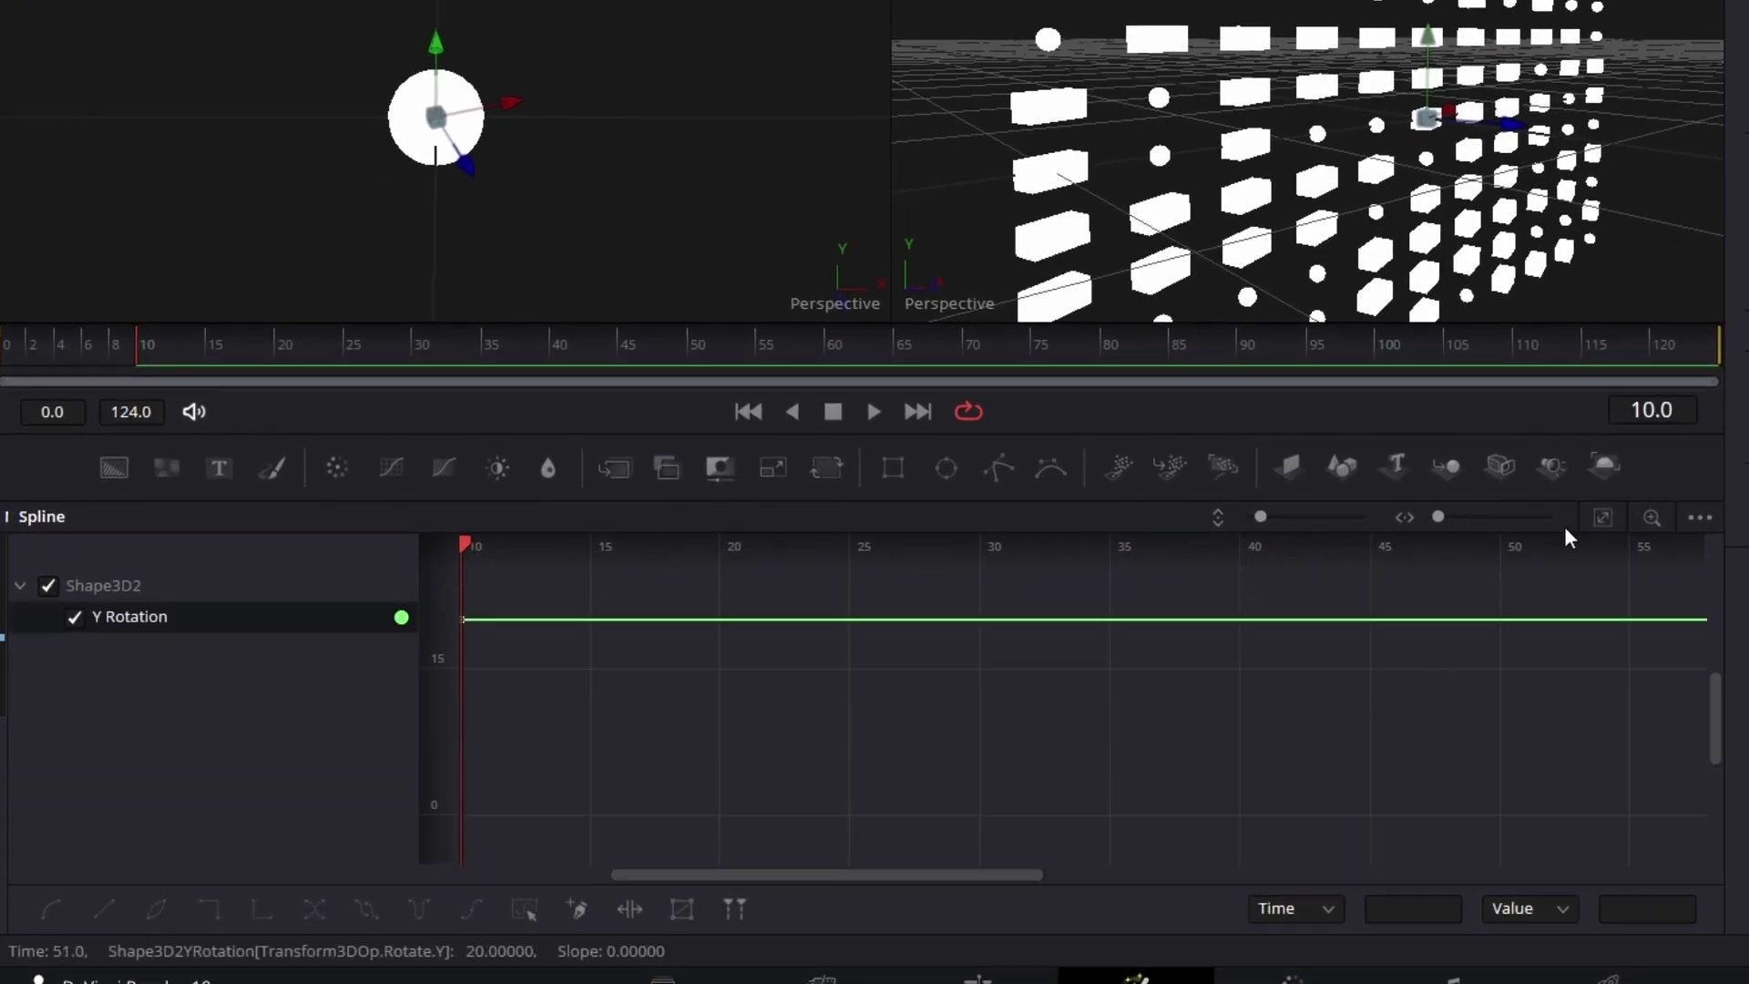
{"action": "left_click", "coordinate": [1604, 521]}
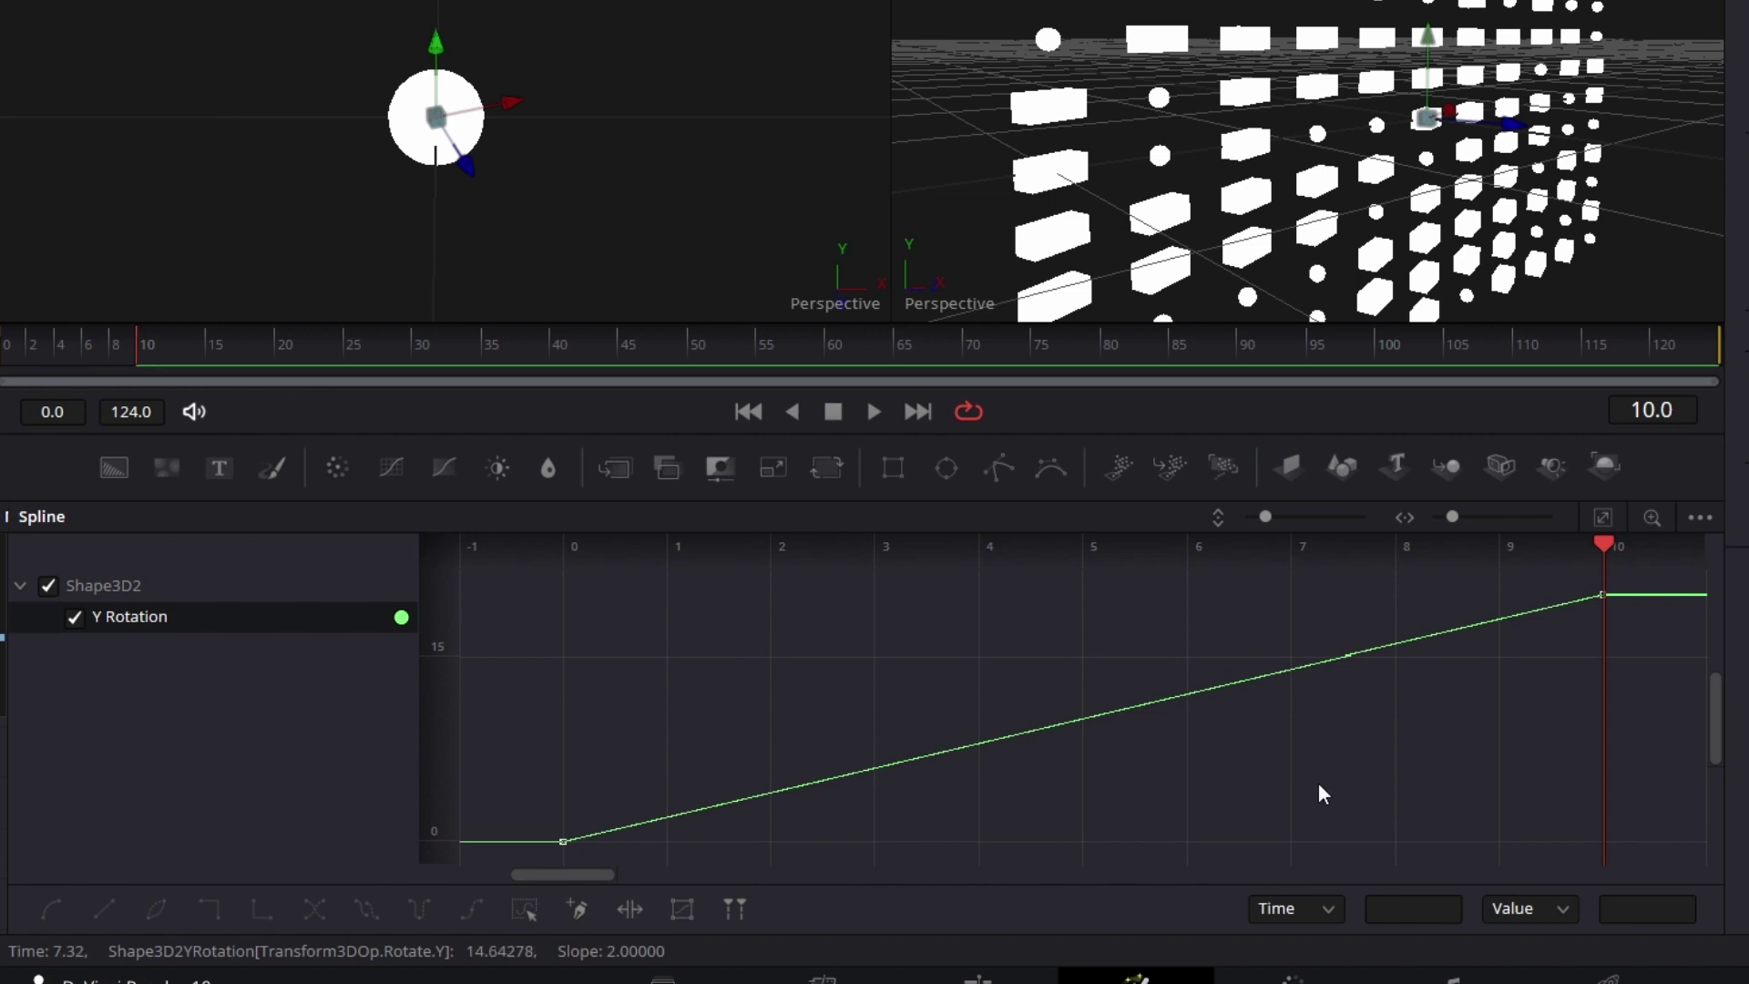
{"action": "left_click", "coordinate": [525, 920]}
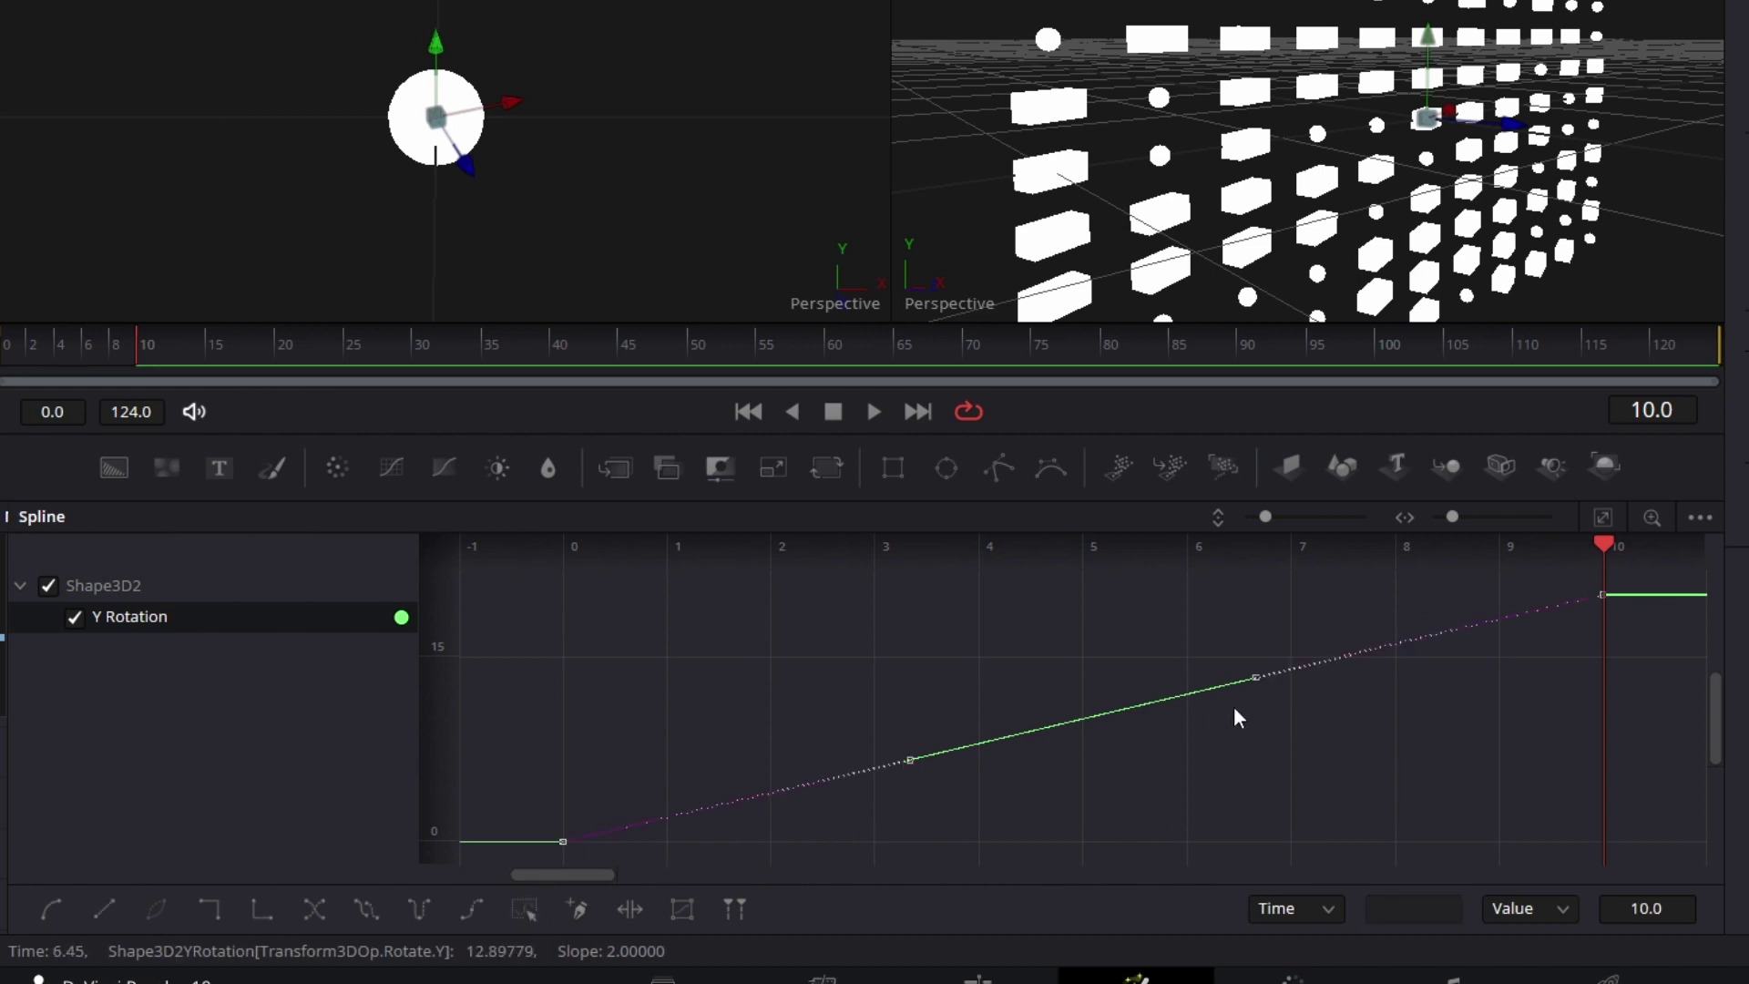
{"action": "left_click", "coordinate": [470, 912]}
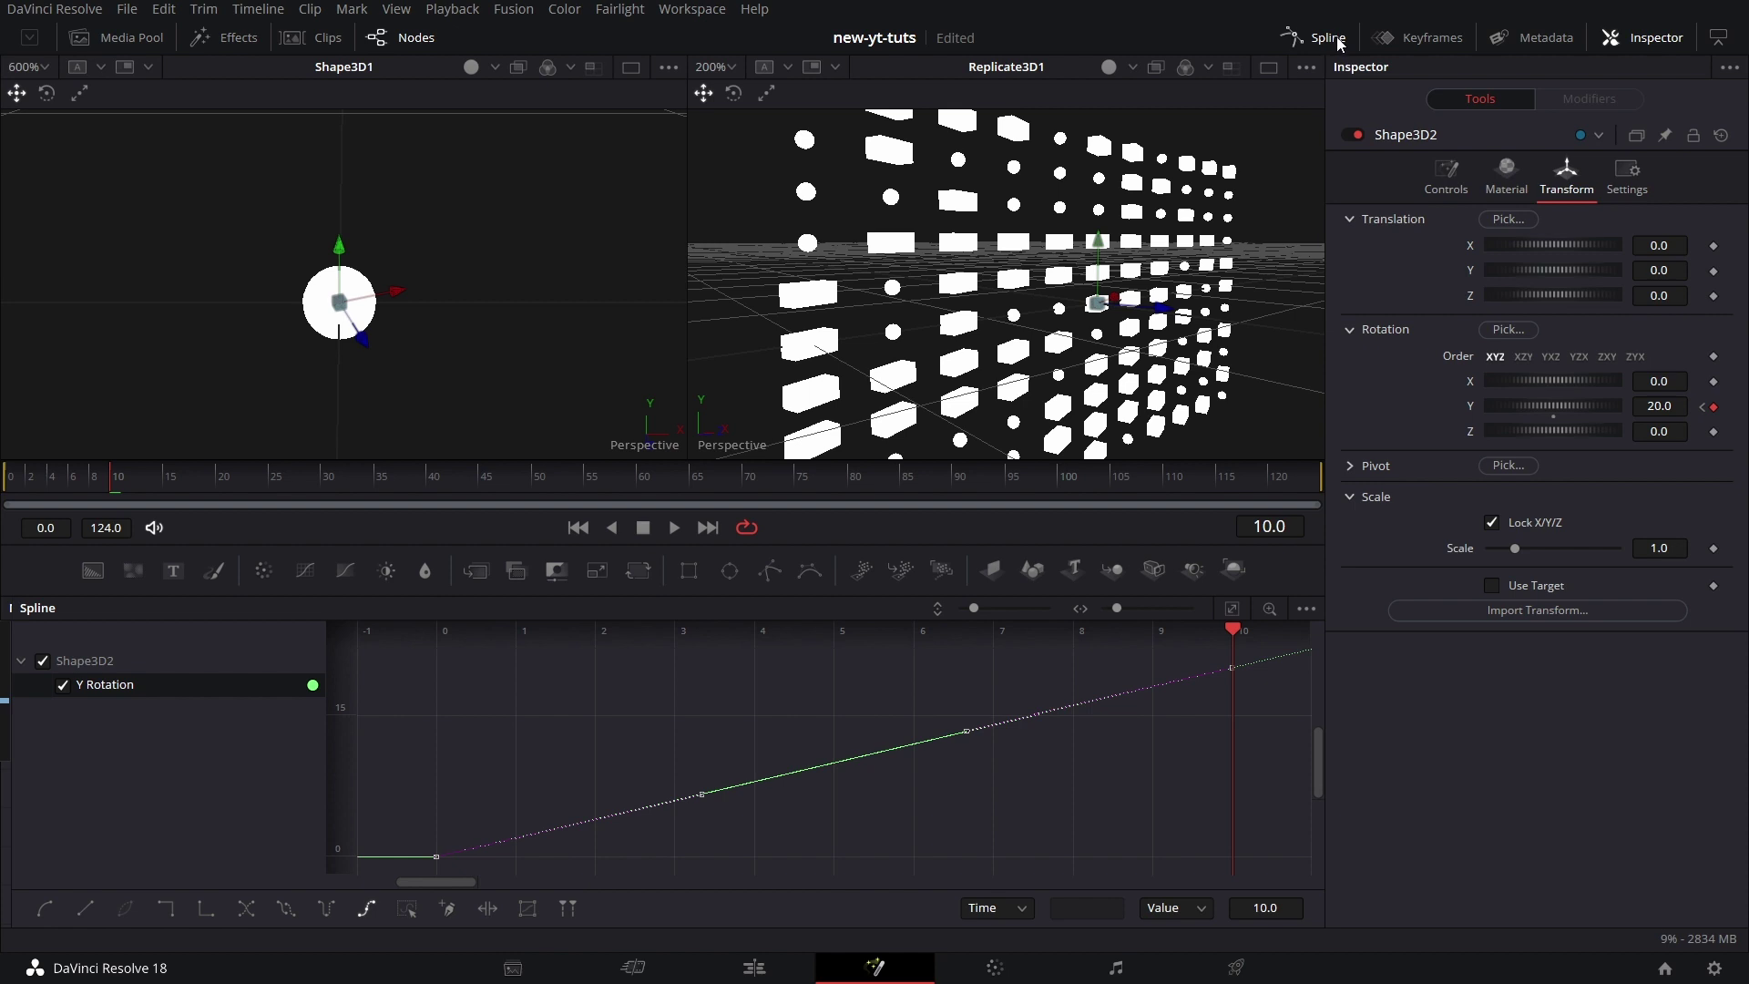
{"action": "left_click", "coordinate": [1337, 40]}
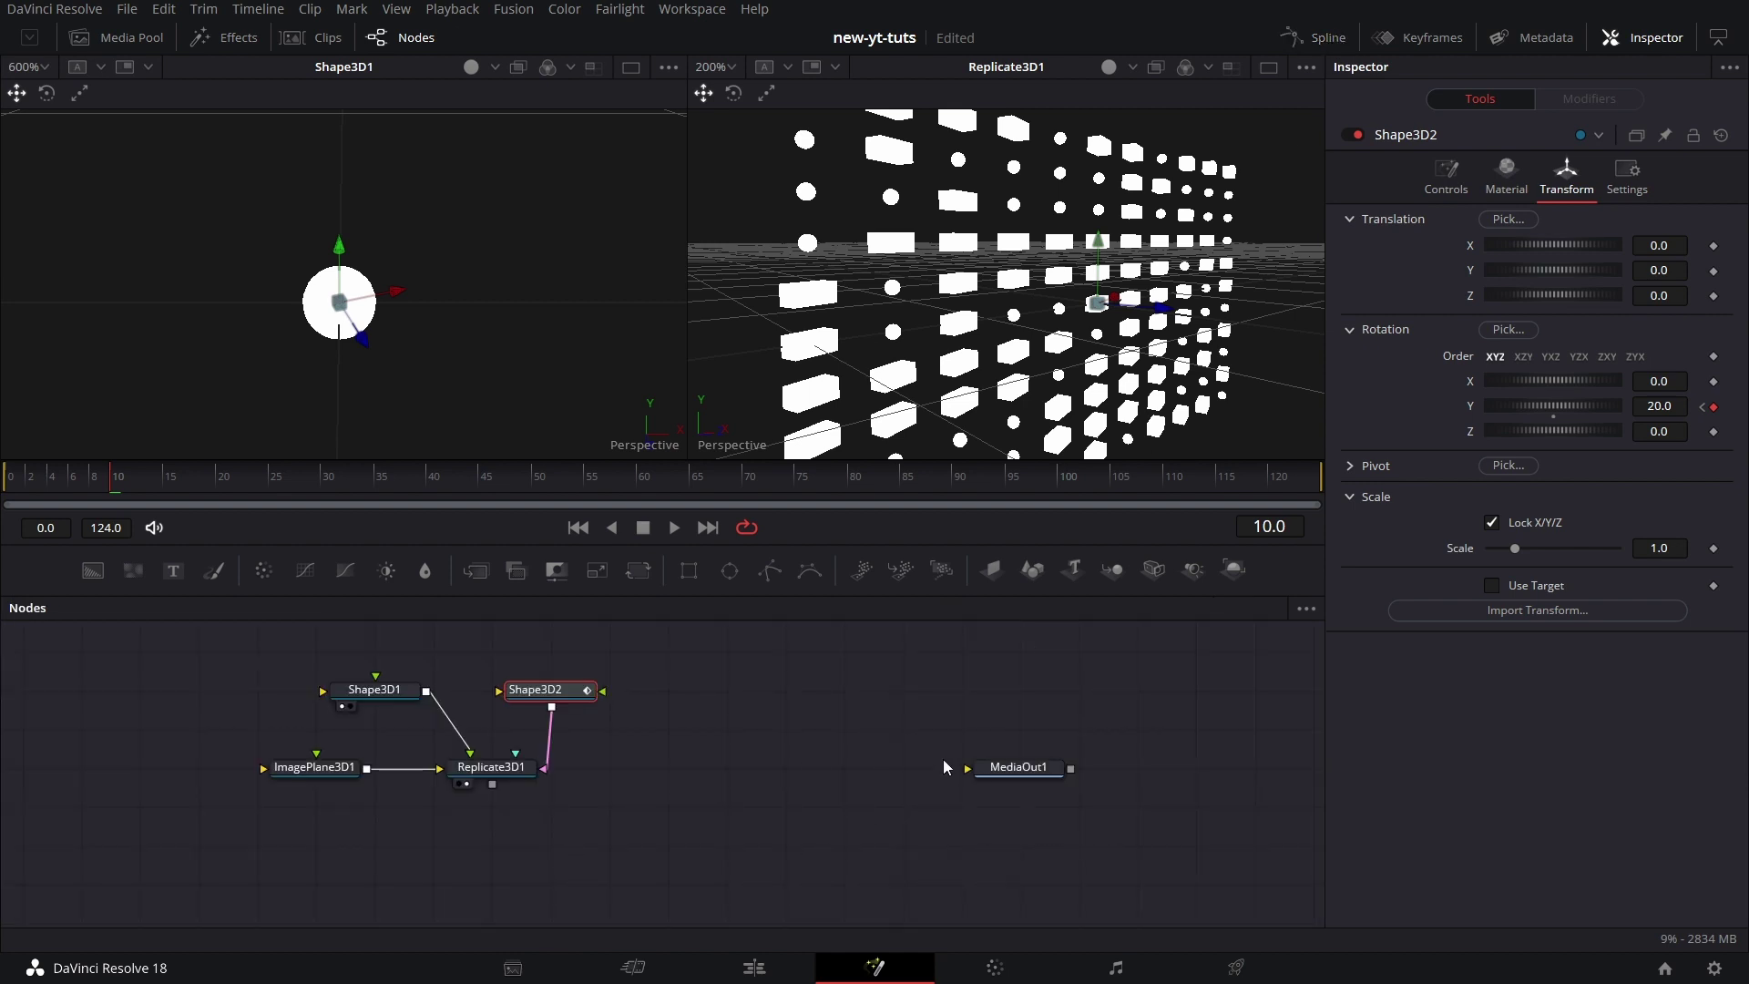
Play the spinning bricks from frame 0 and set Replicate3D1's Time Offset to 1.0
{"action": "left_click", "coordinate": [18, 493]}
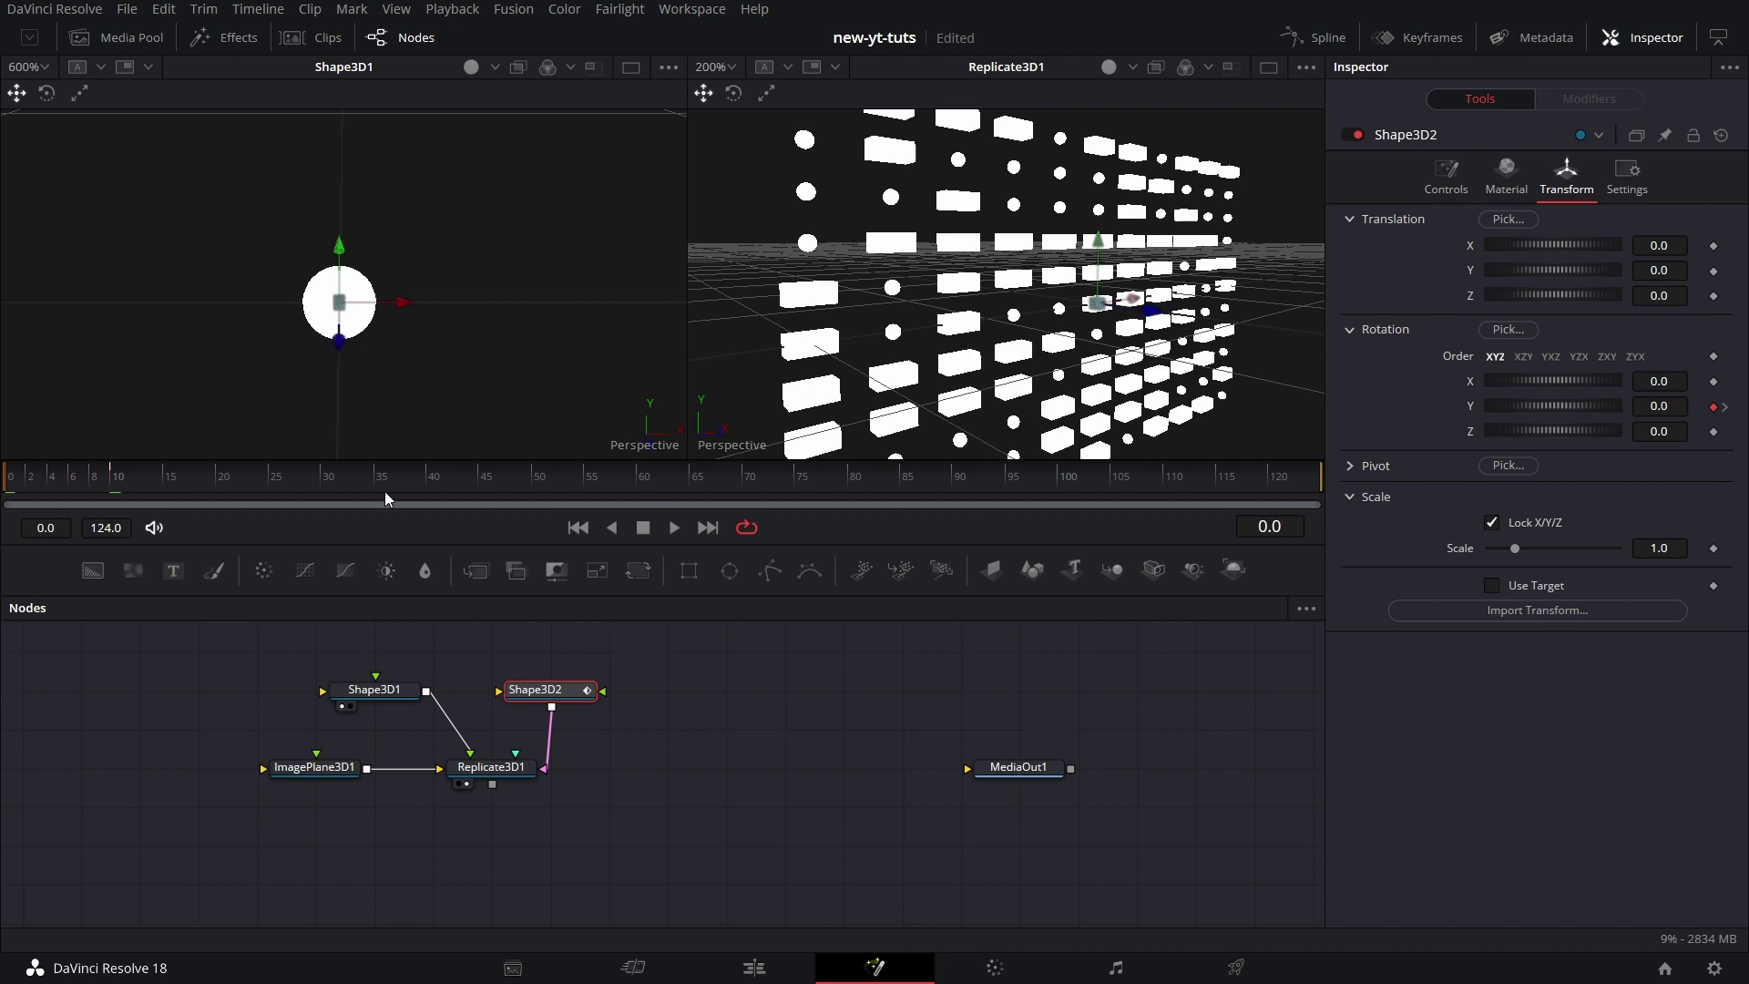
{"action": "left_click", "coordinate": [676, 527]}
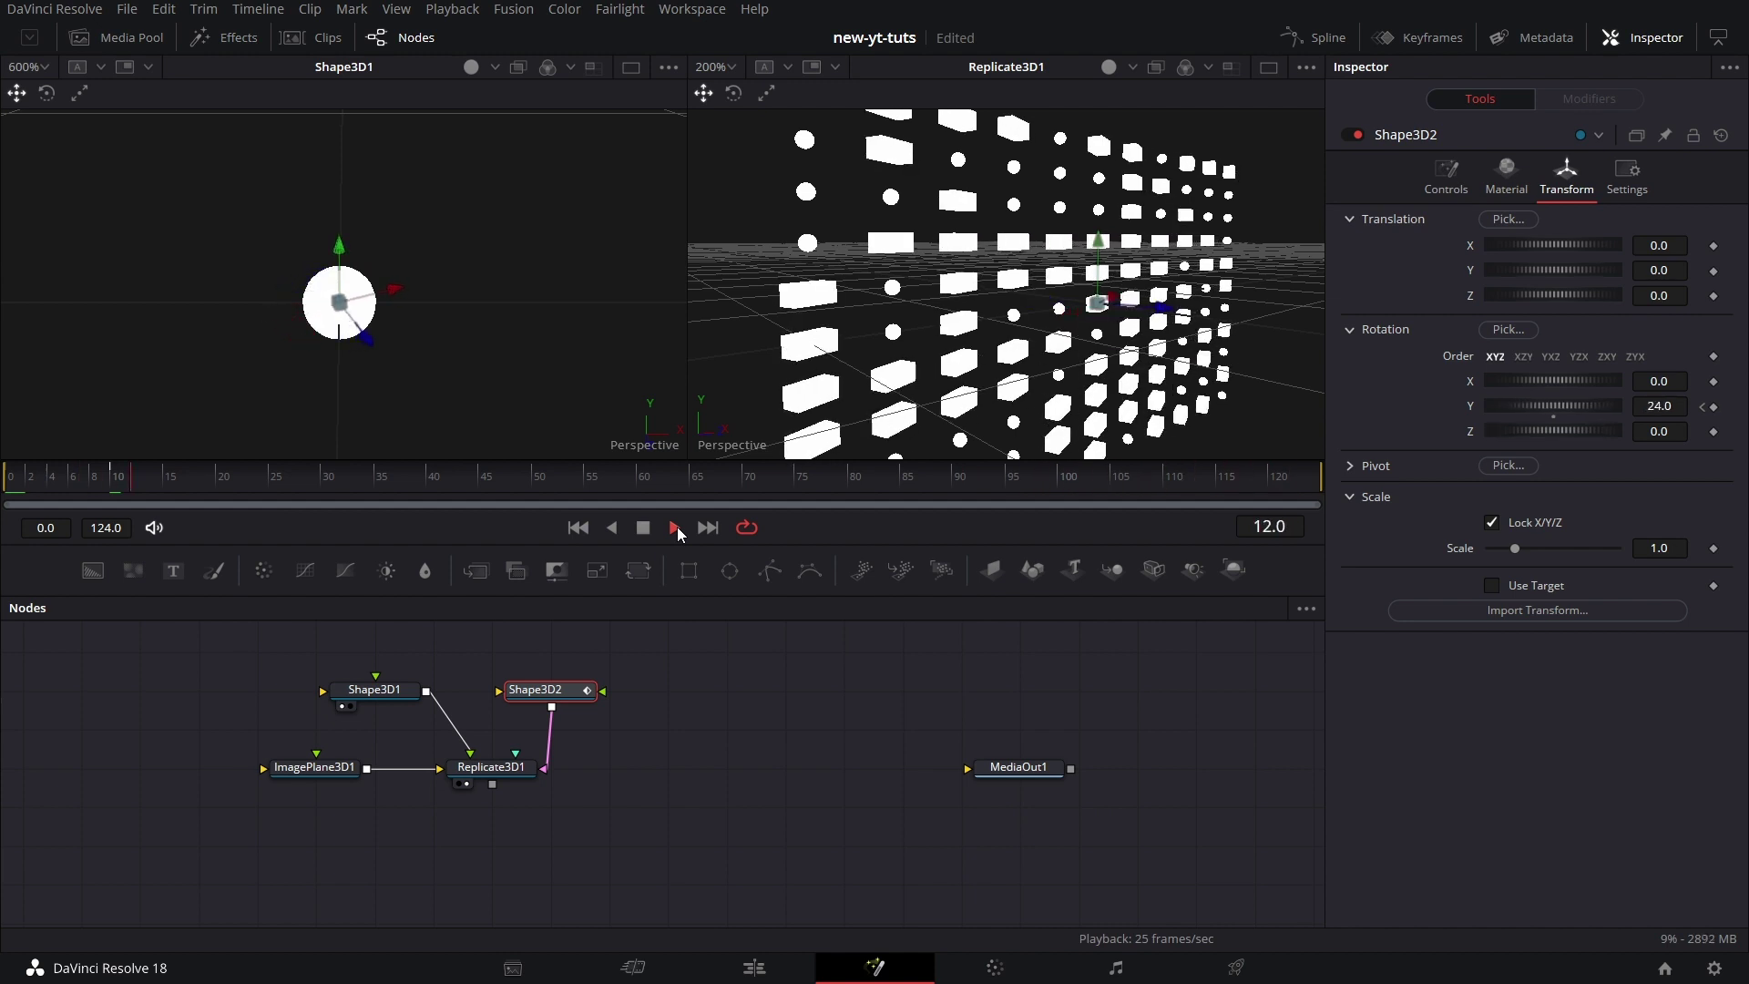
{"action": "left_click", "coordinate": [510, 769]}
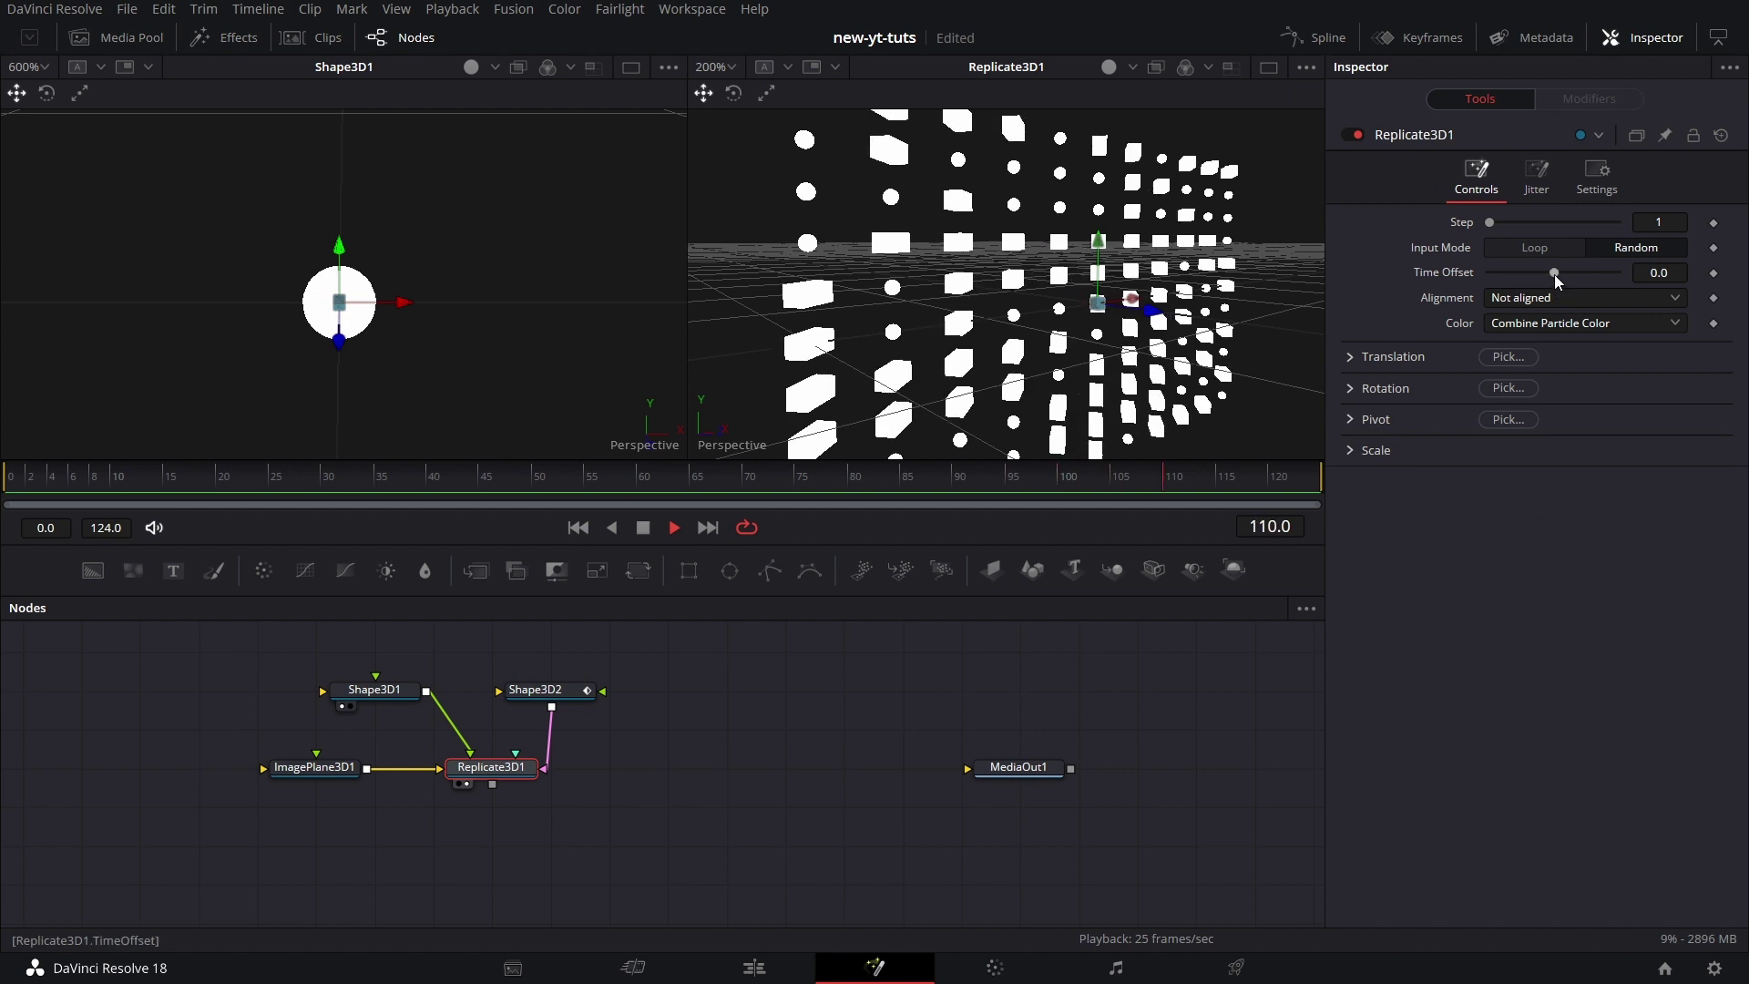
{"action": "left_click_drag", "start_coordinate": [1554, 275], "coordinate": [1564, 275]}
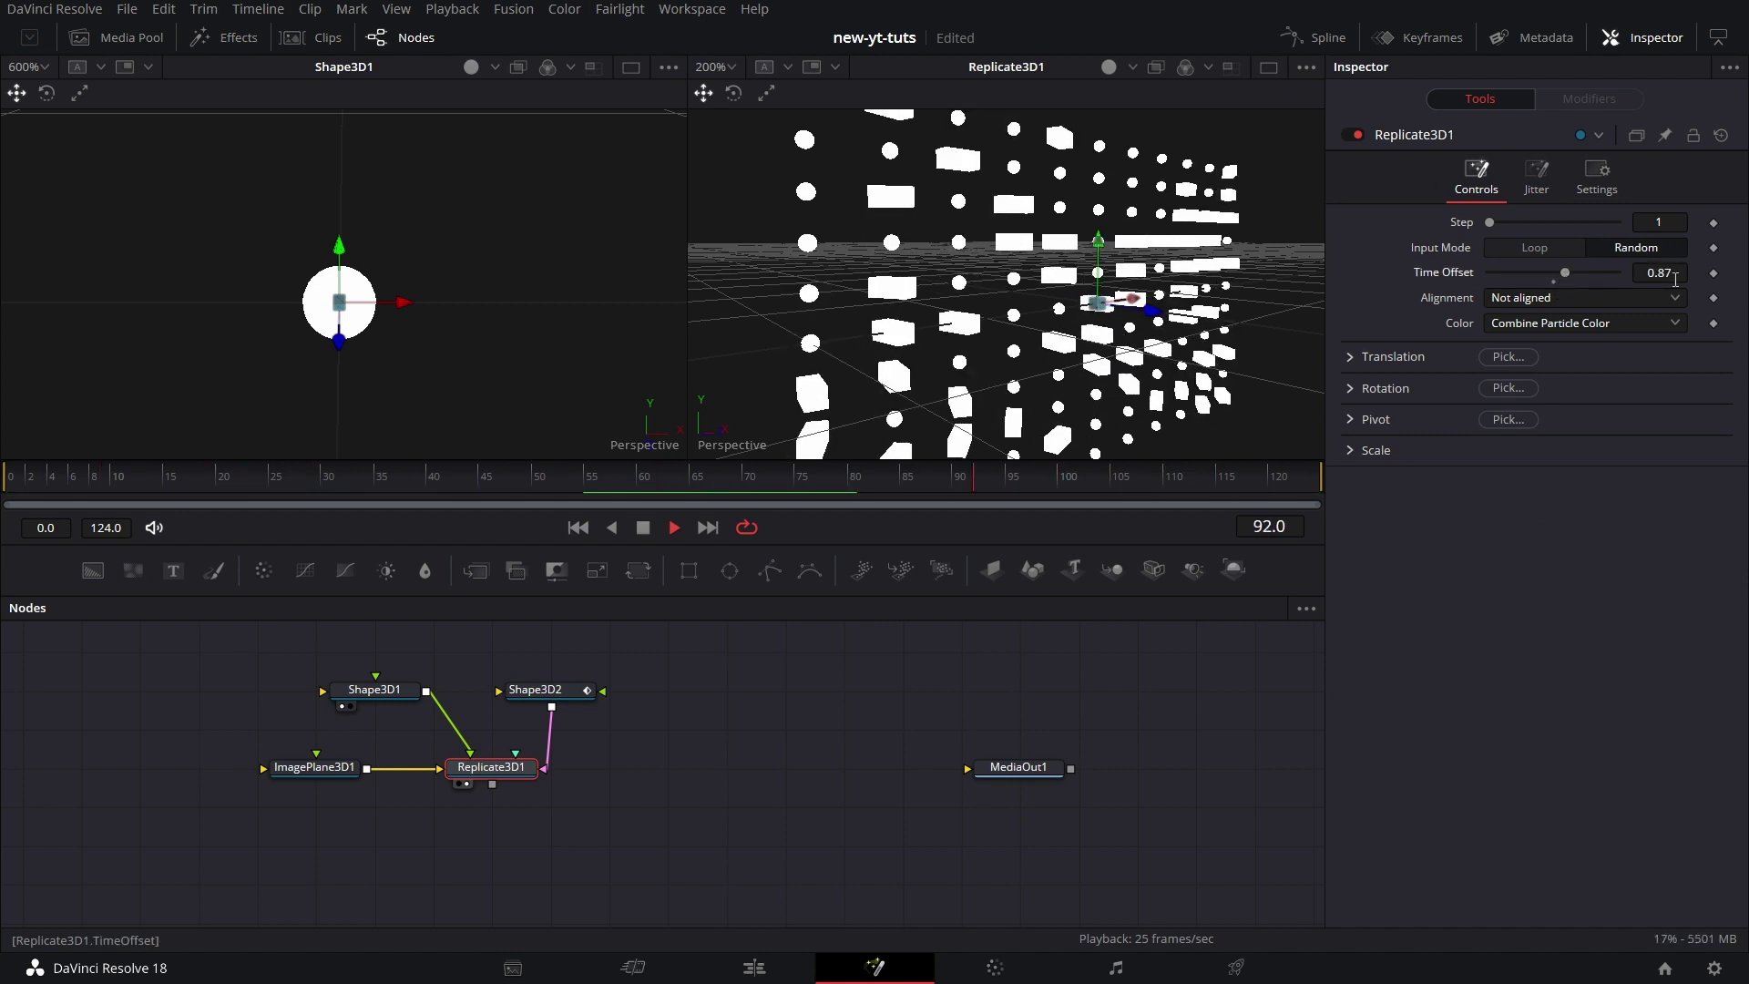
{"action": "left_click", "coordinate": [1676, 276]}
{"action": "type", "text": "1"}
{"action": "key", "text": "Tab"}
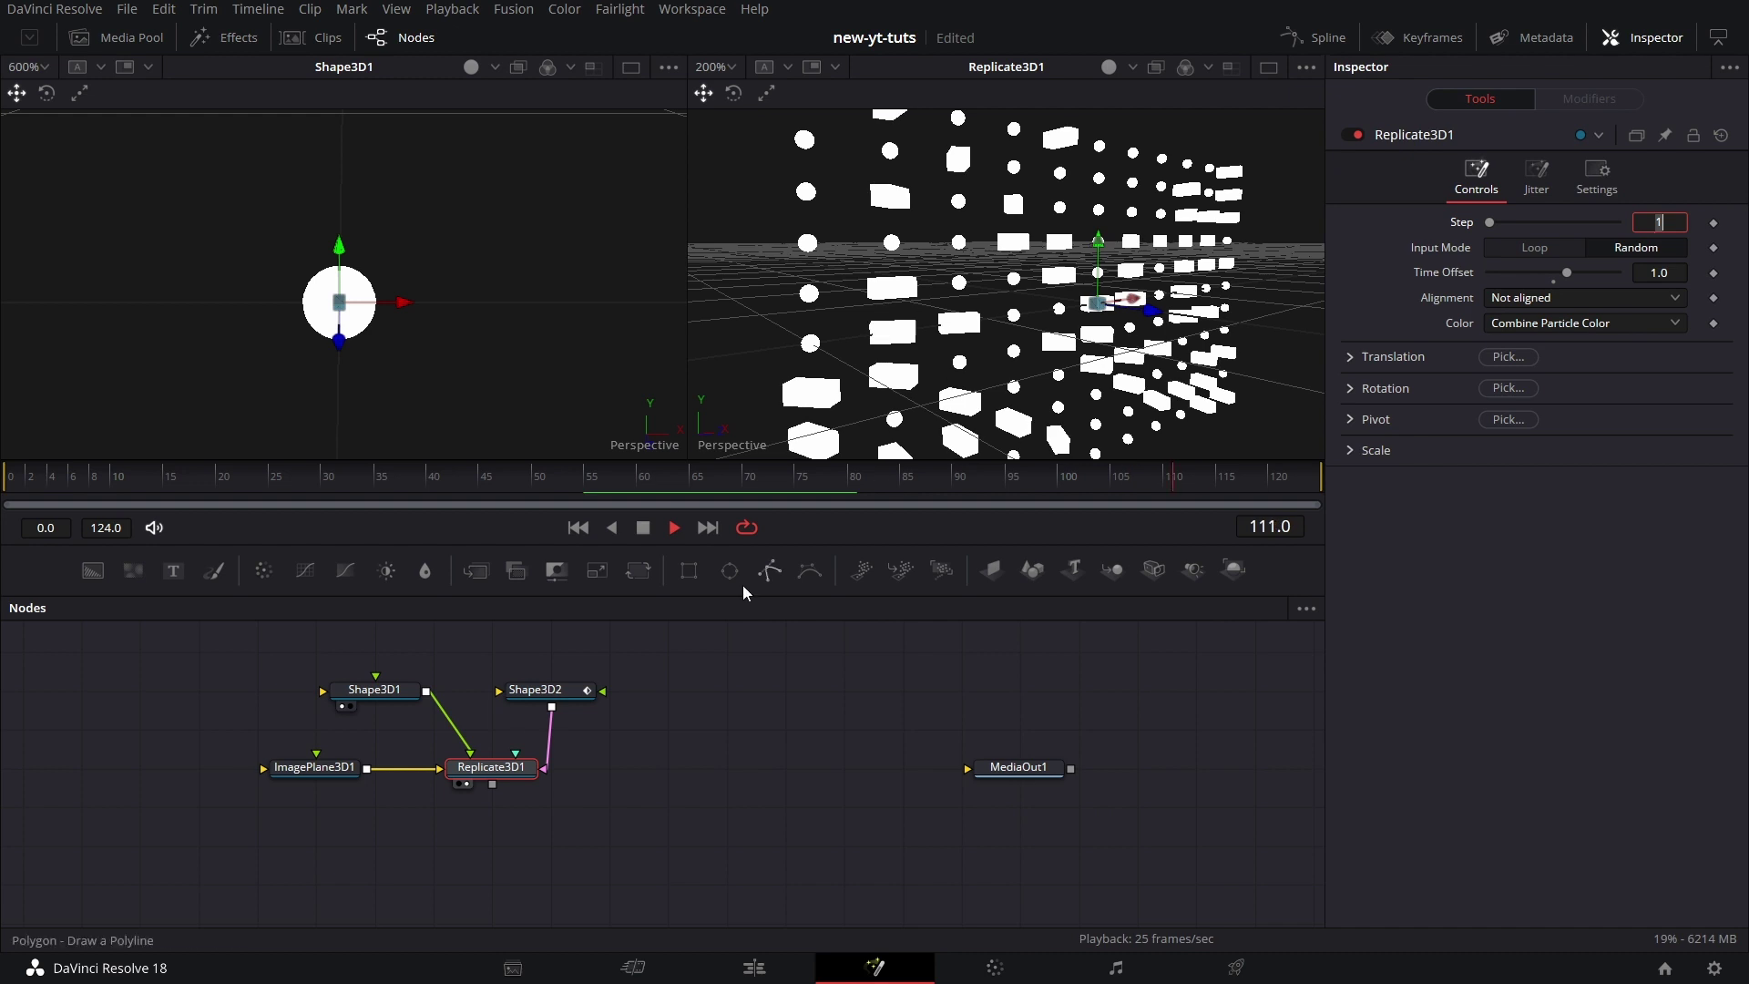
{"action": "left_click", "coordinate": [546, 694]}
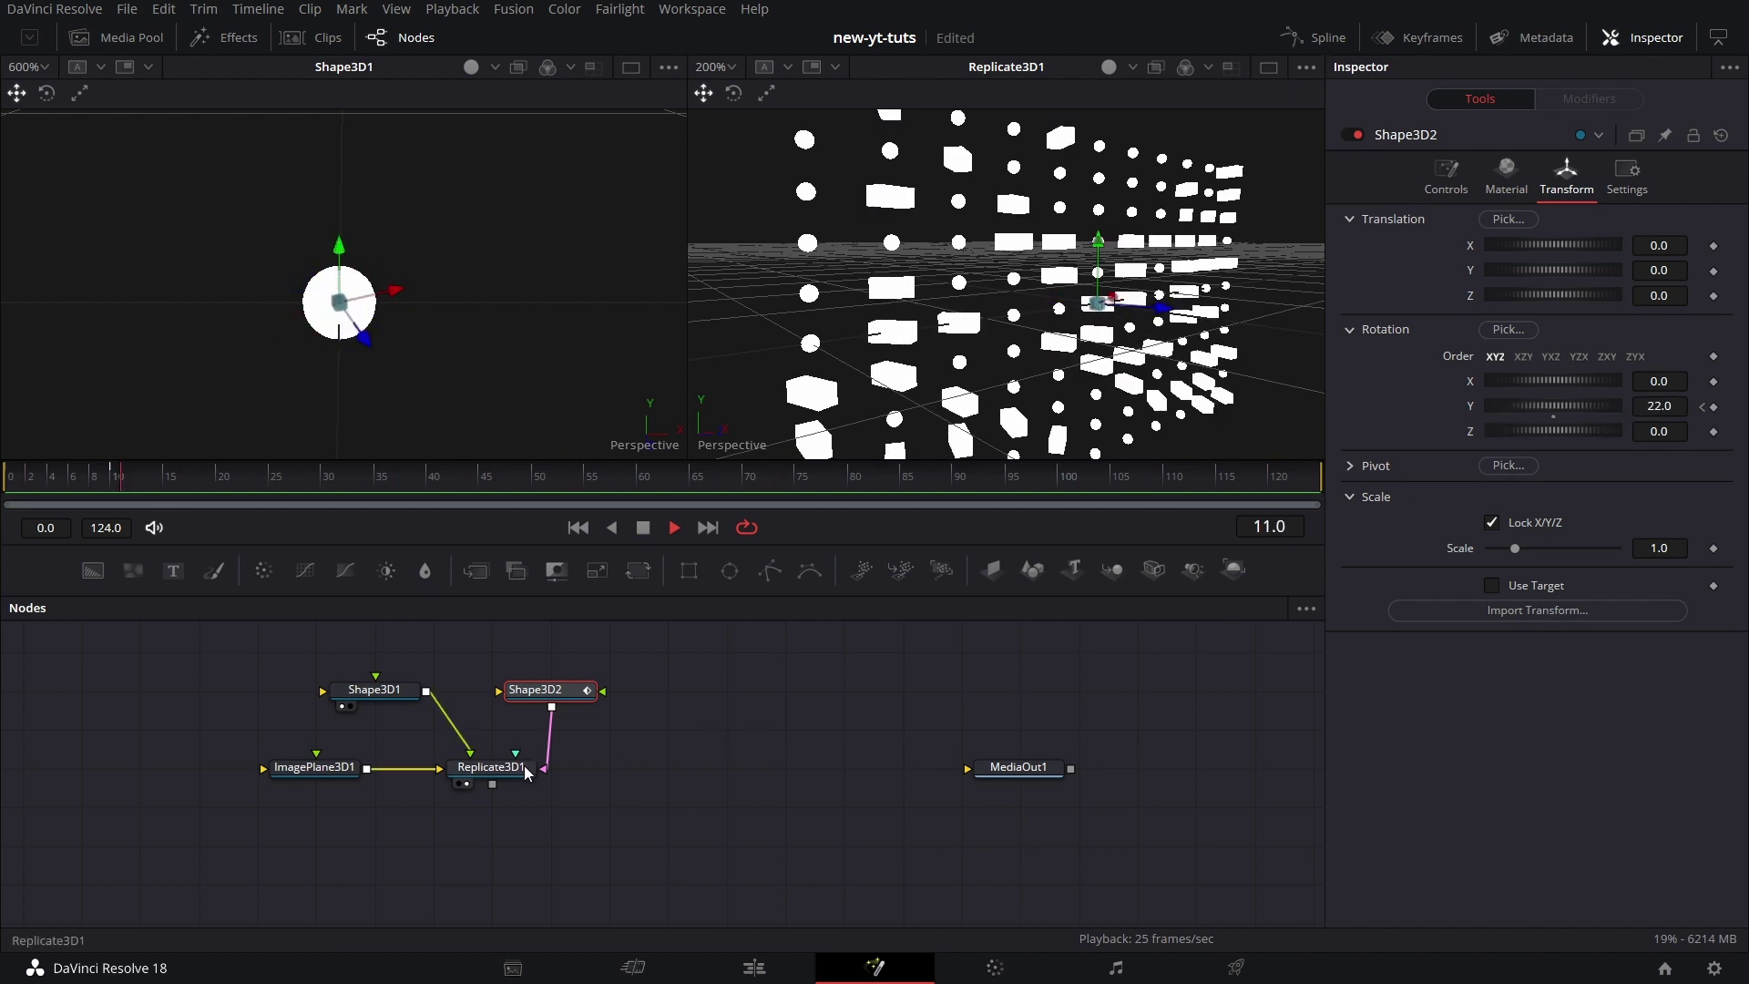
Stop playback, revert Replicate3D1's Time Offset to 0.0 and save the project
{"action": "left_click", "coordinate": [491, 767]}
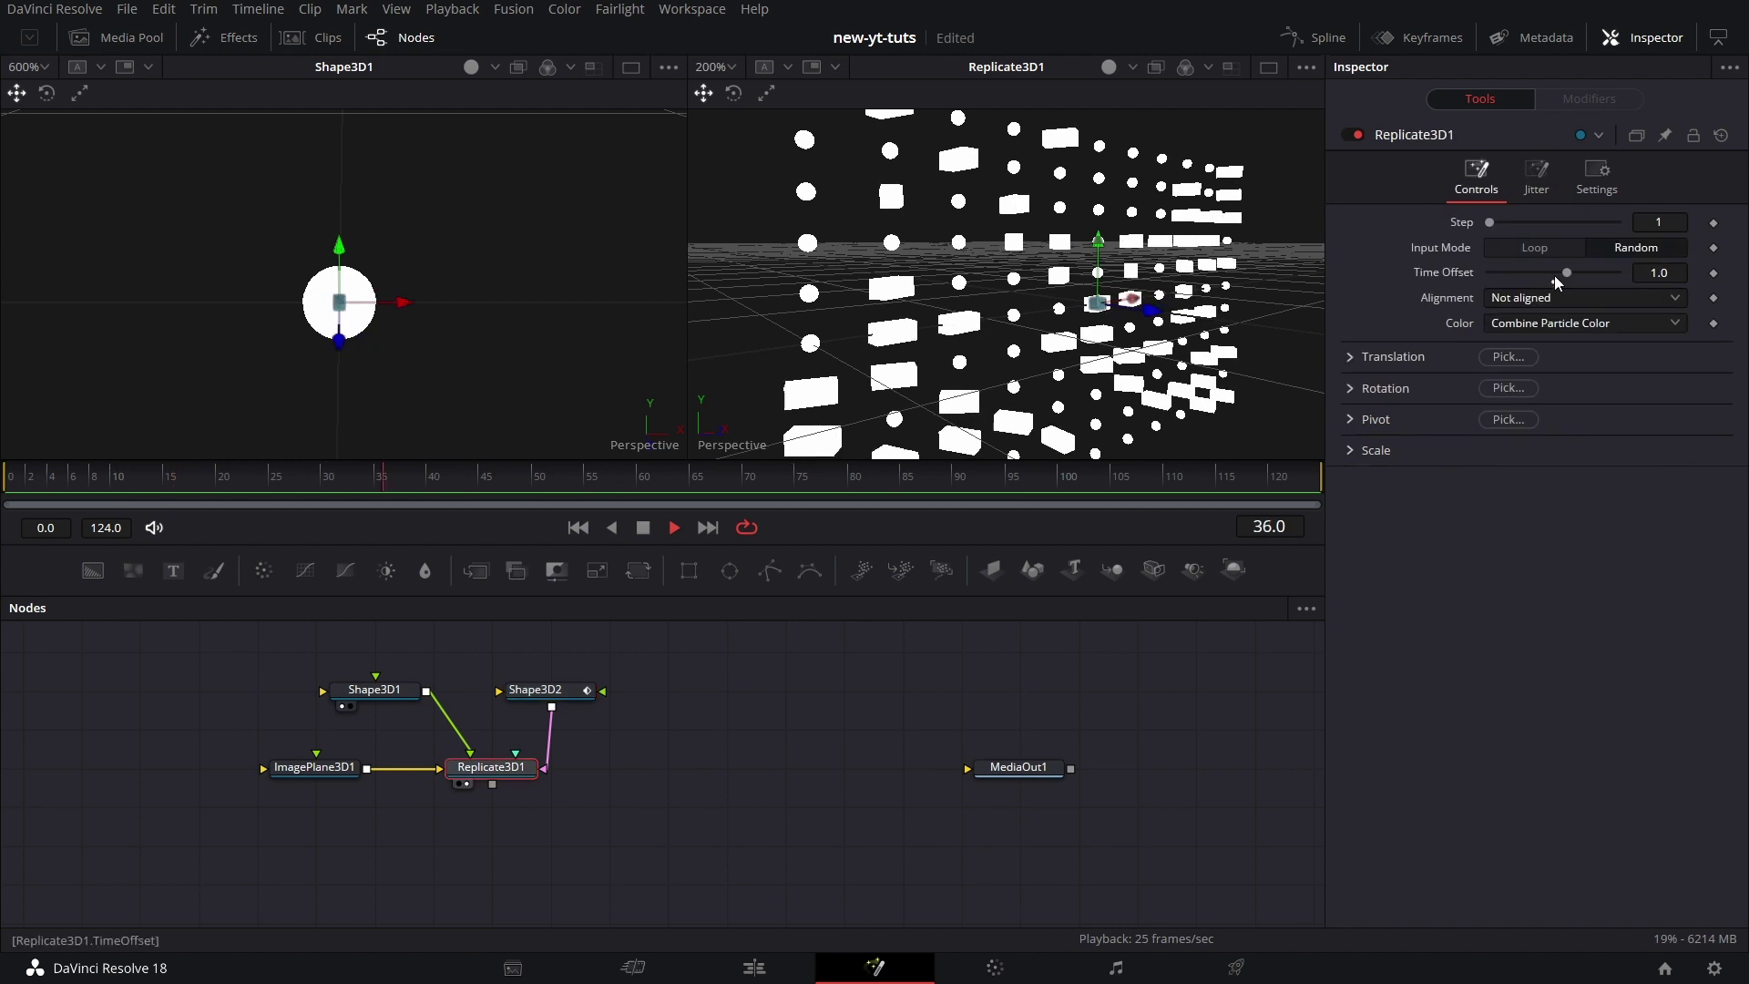
{"action": "left_click", "coordinate": [643, 533]}
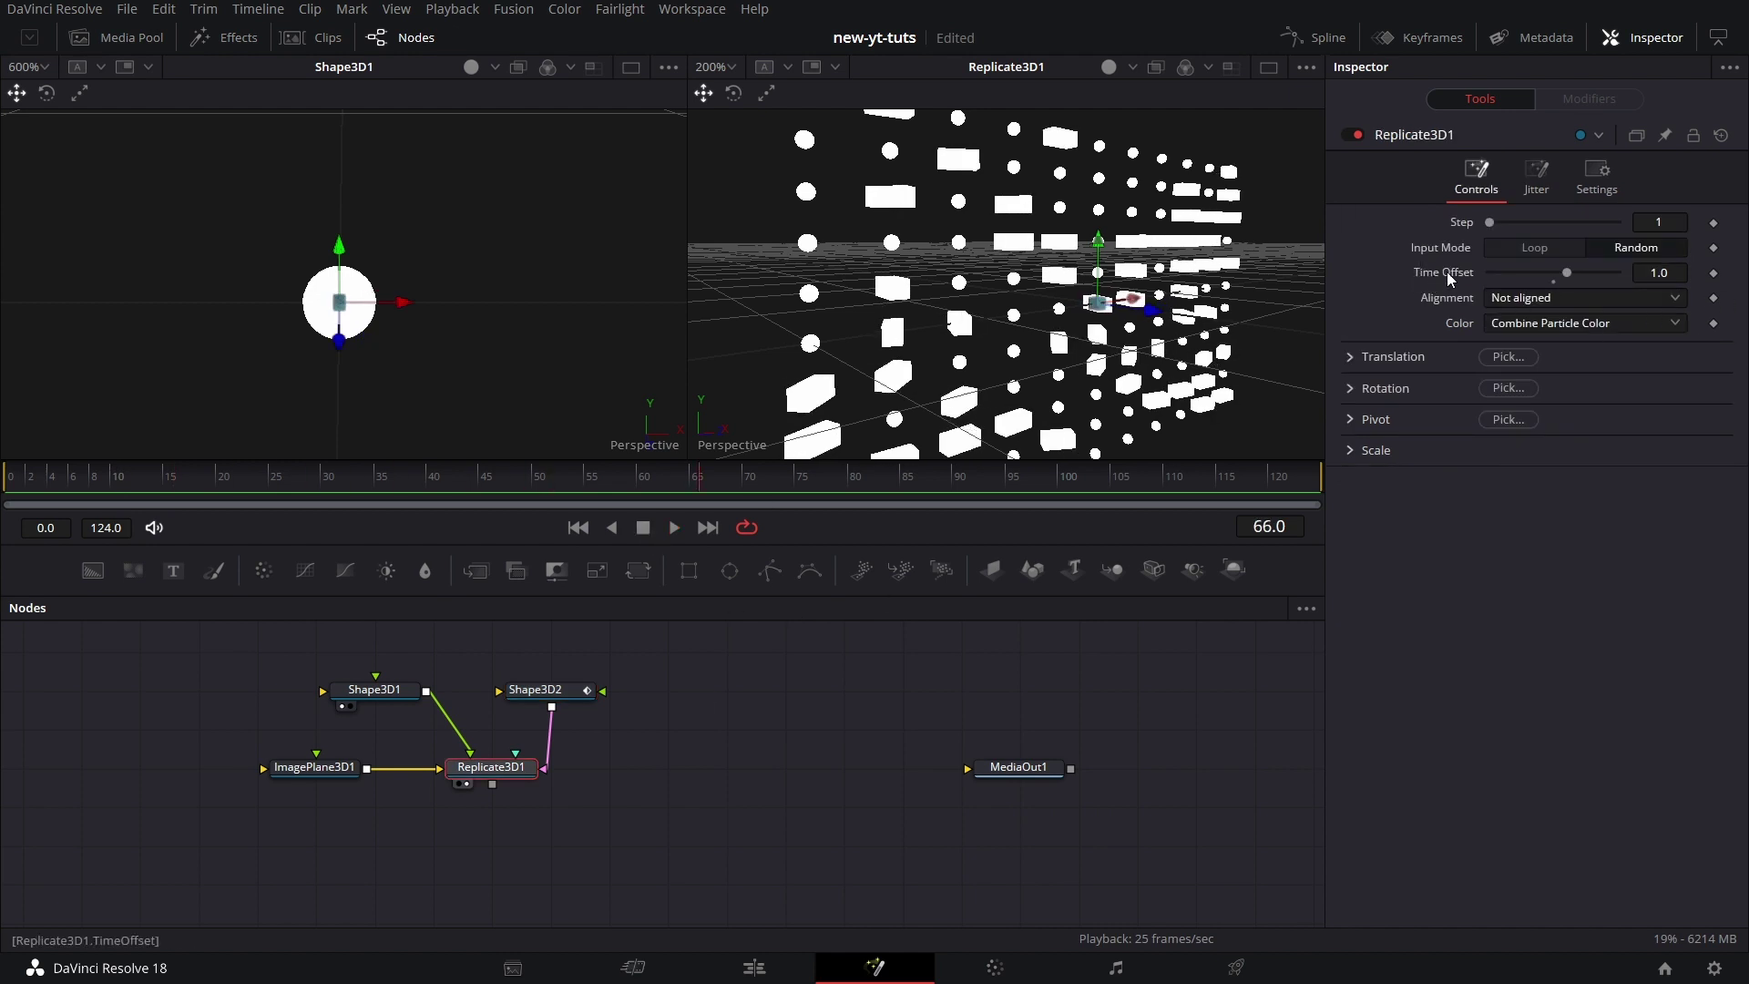
{"action": "key", "text": "ctrl+z"}
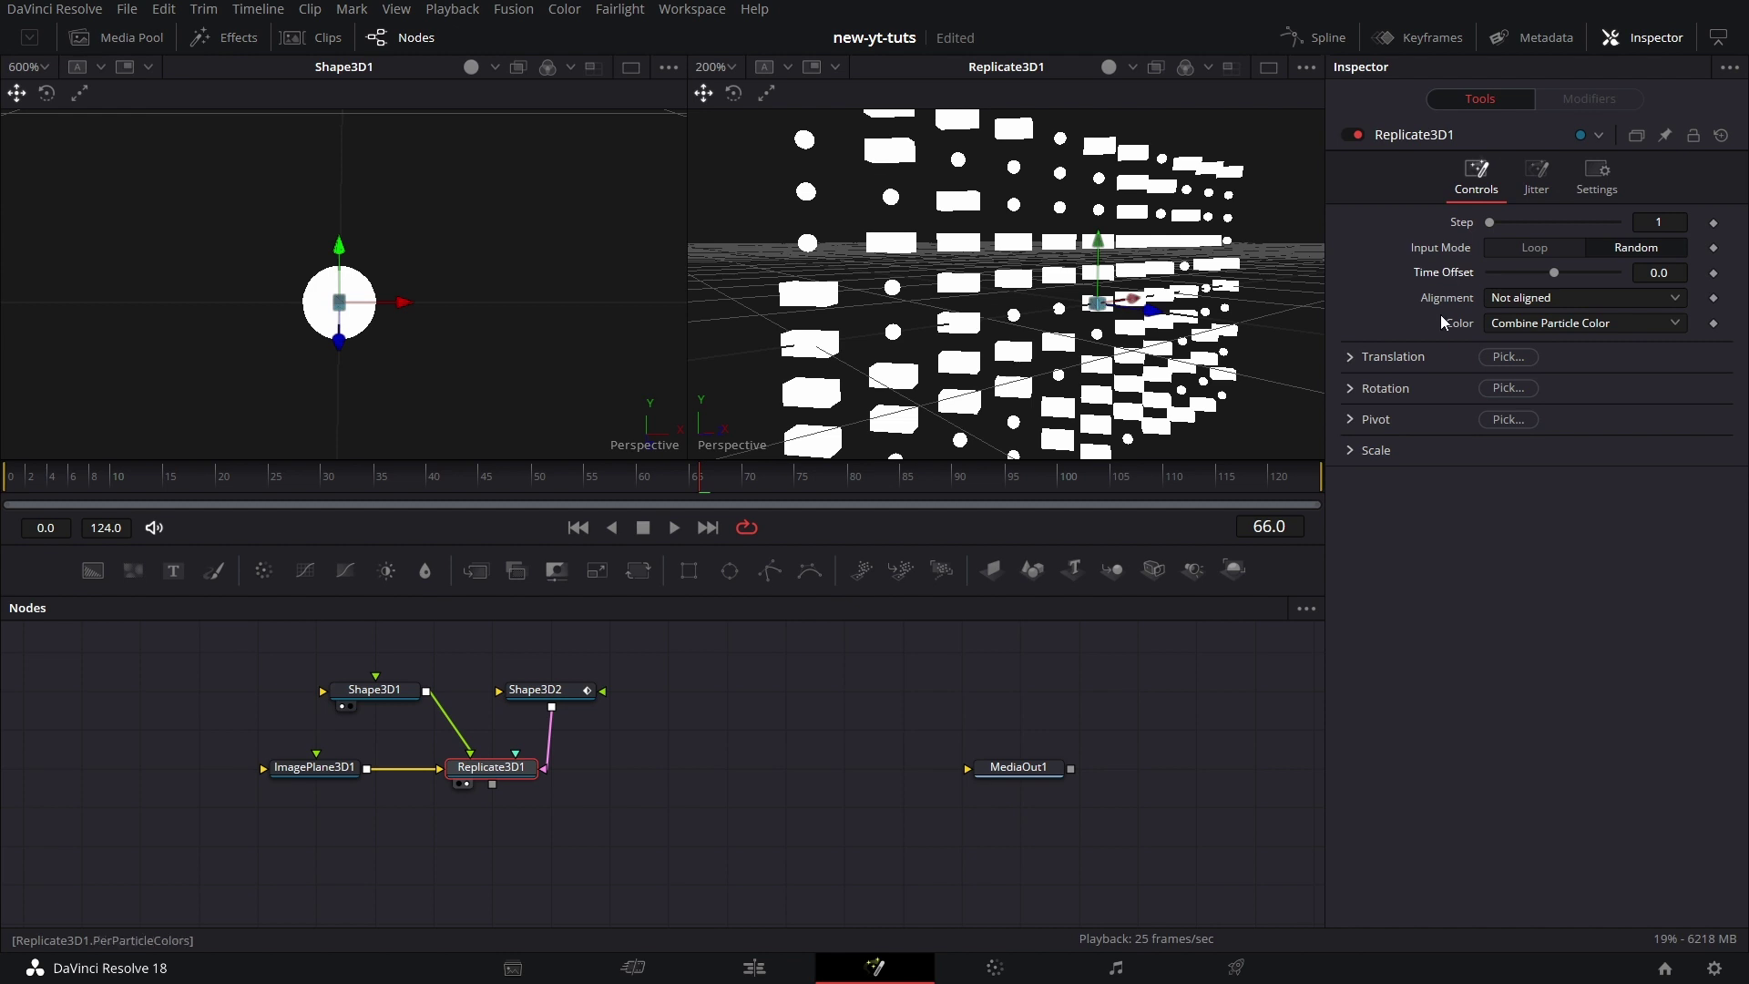
{"action": "key", "text": "ctrl+s"}
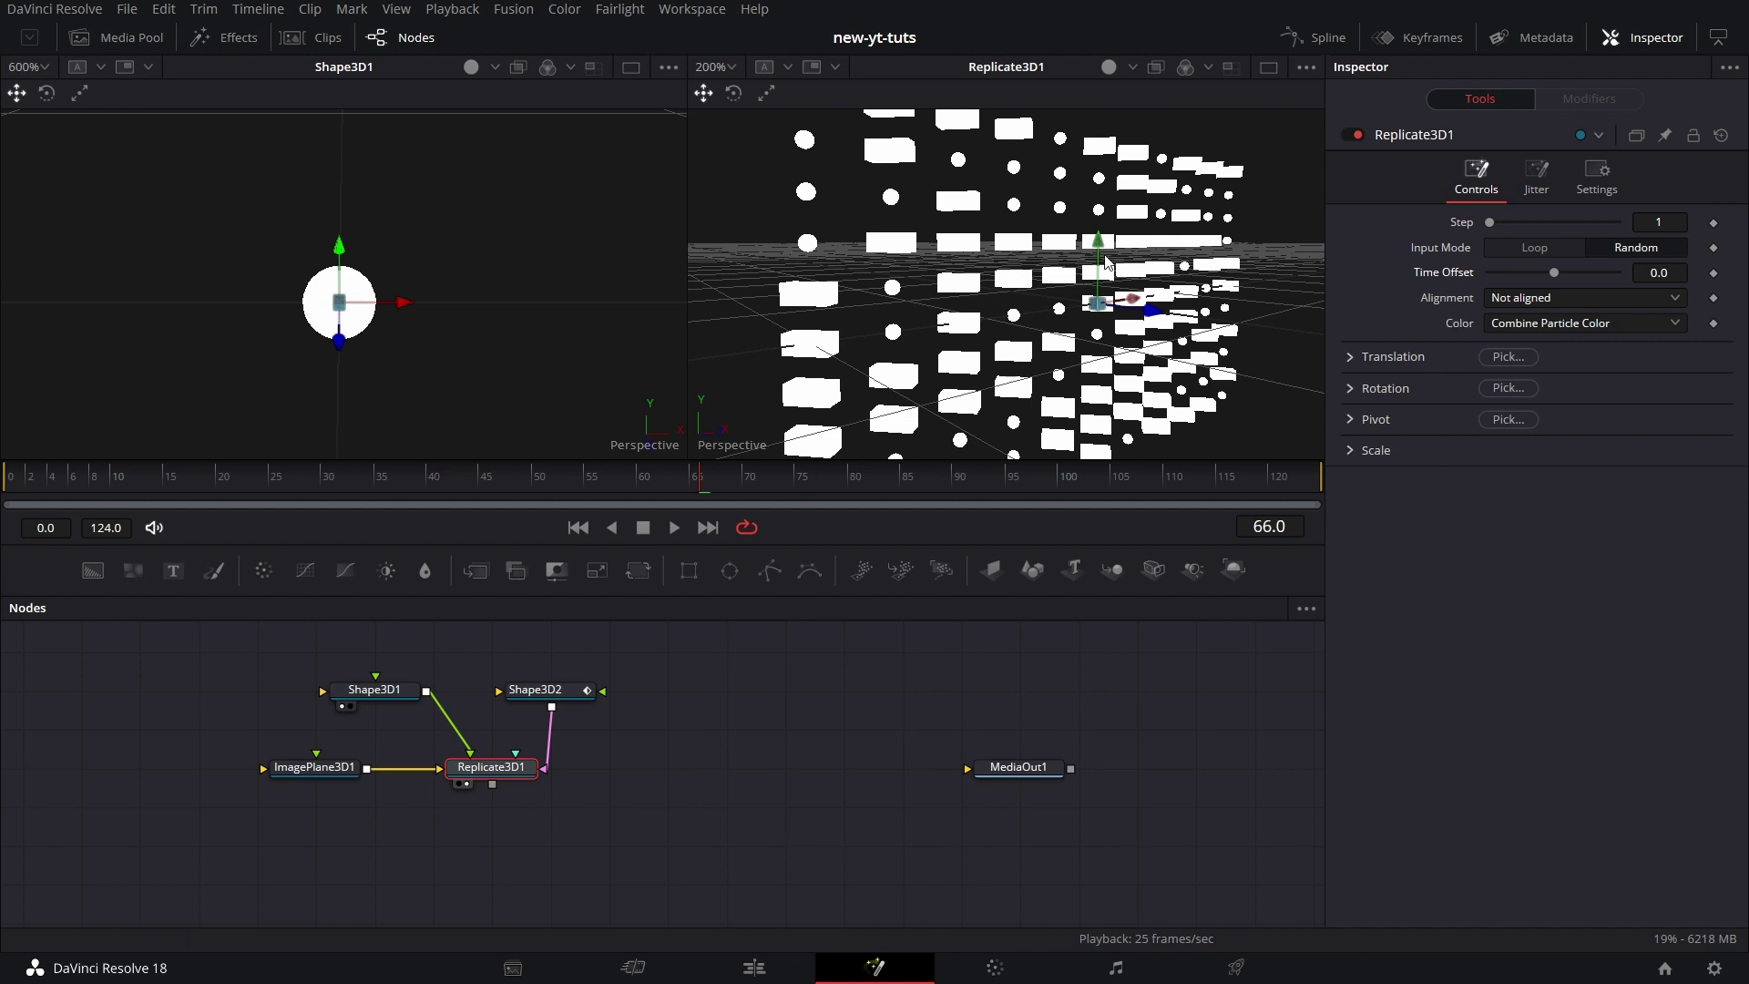
At frame 0, delete Shape3D2's Y rotation keyframe
{"action": "key", "text": "Home"}
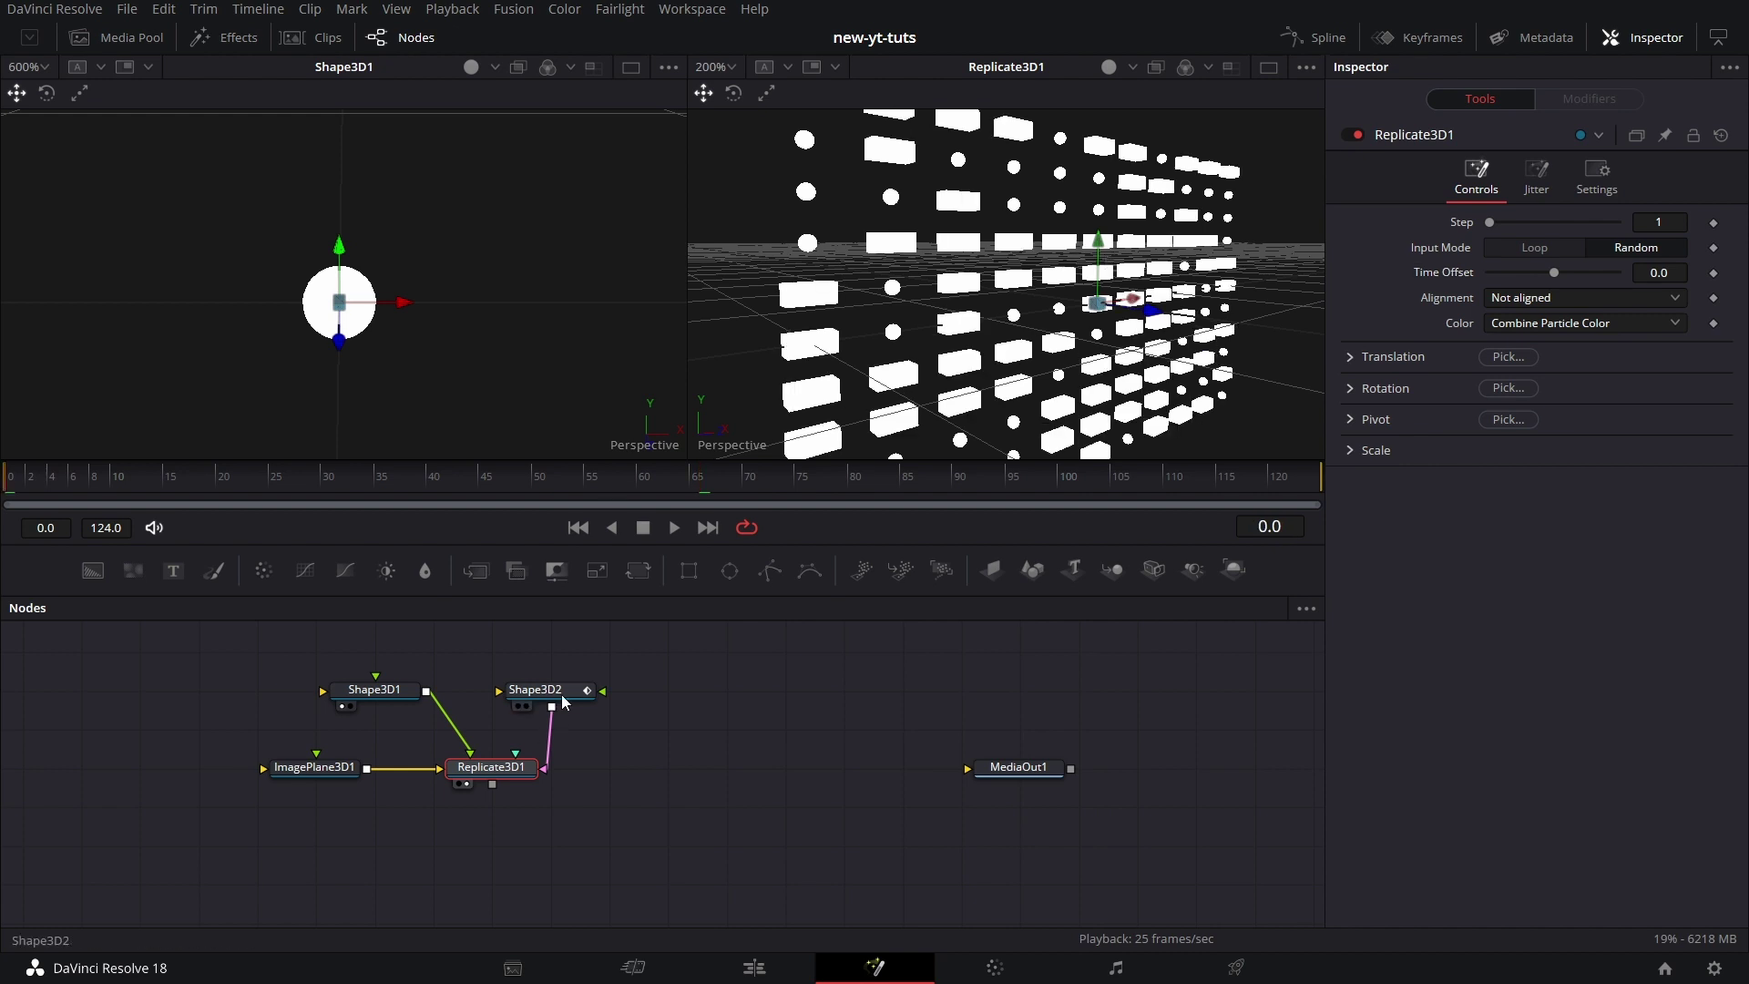
{"action": "left_click", "coordinate": [534, 690]}
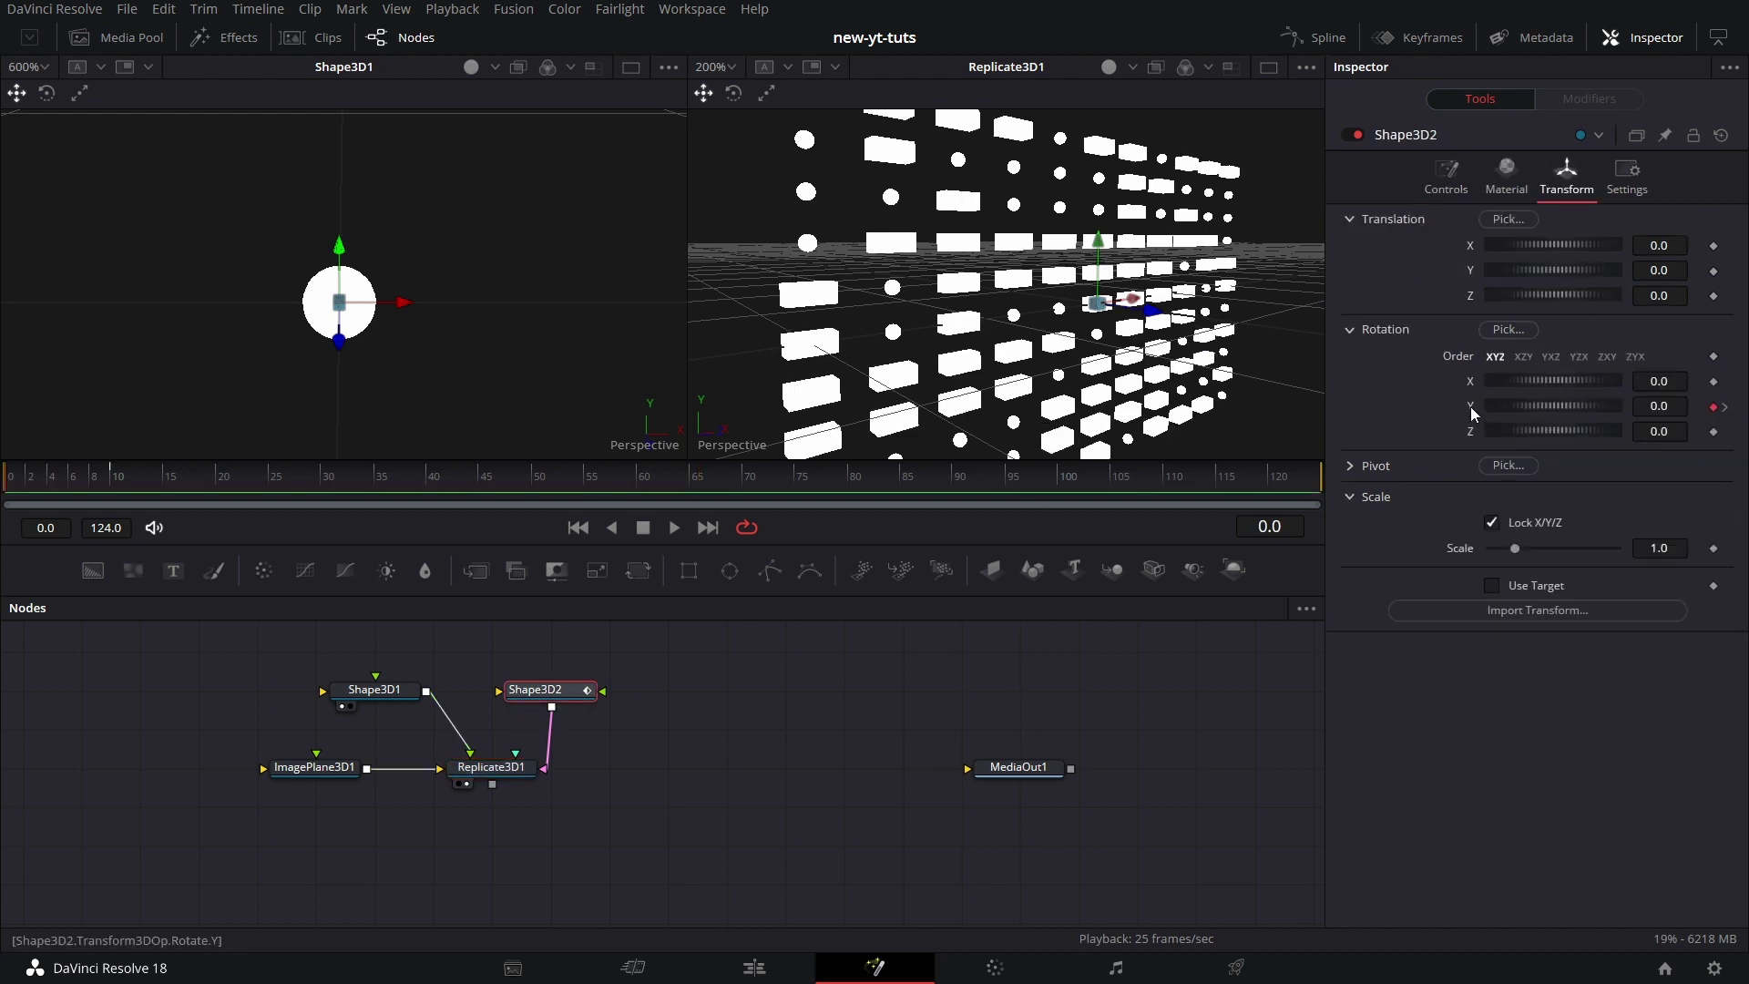
{"action": "key", "text": "ctrl+z"}
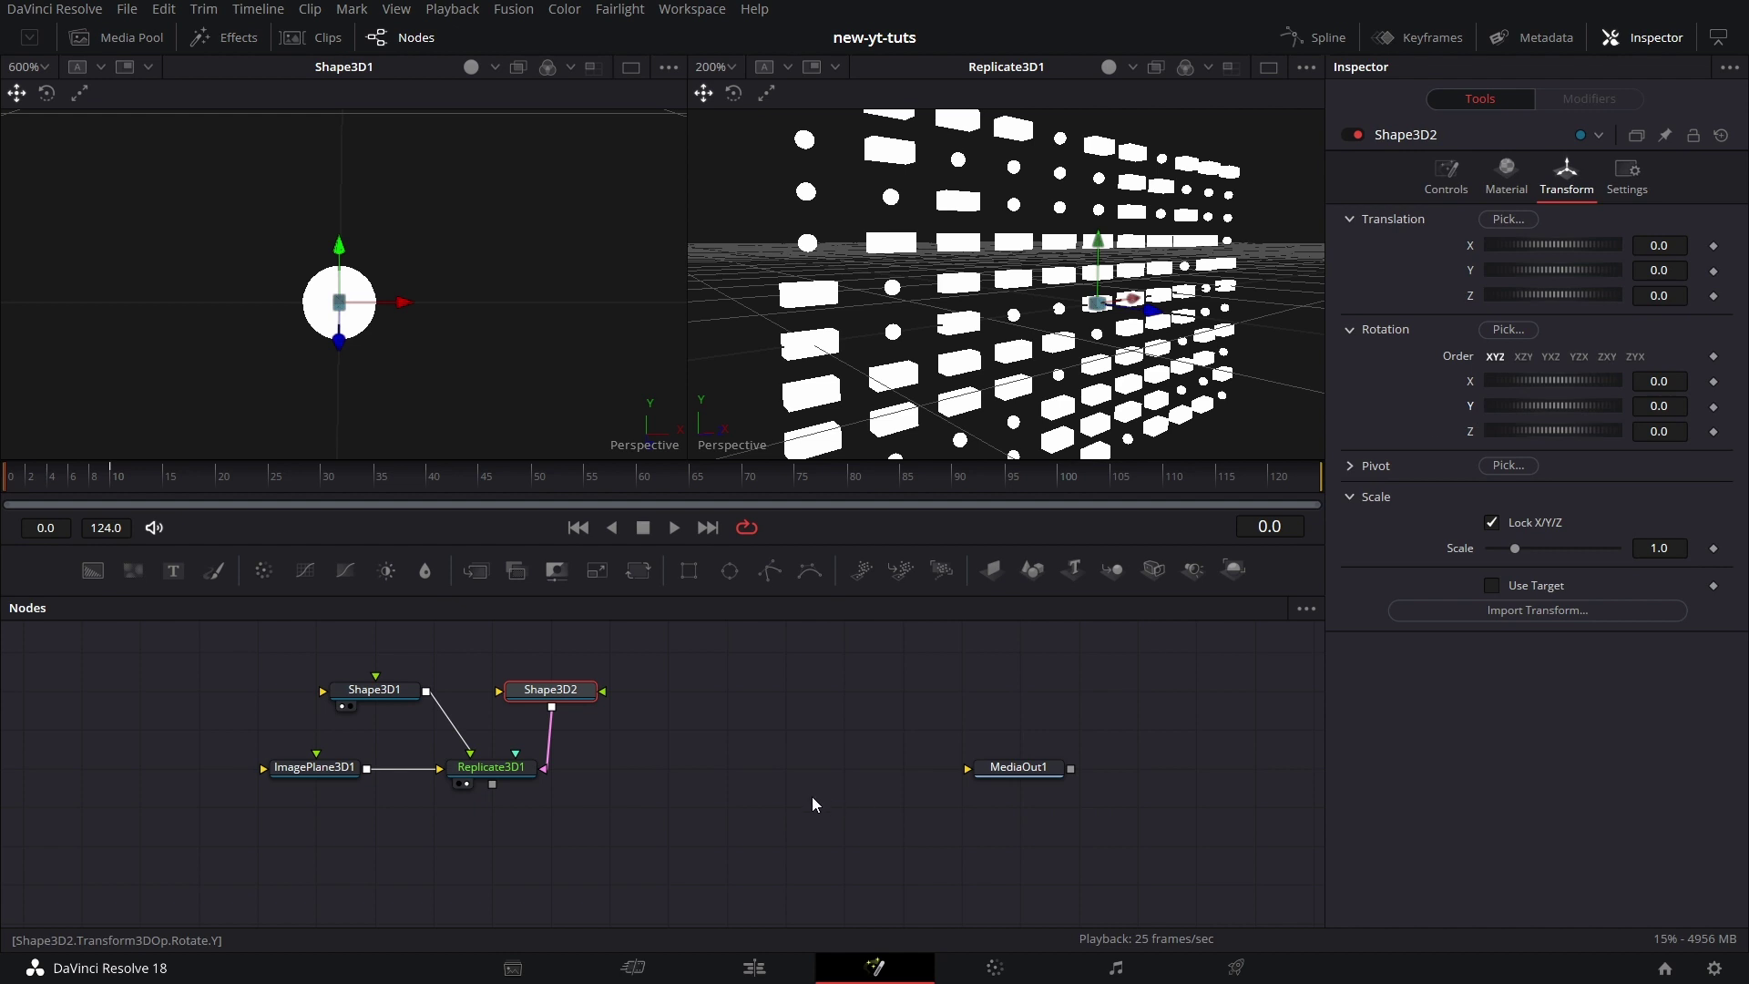
Add a Shape3D3 sphere and connect it to Replicate3D1 in place of ImagePlane3D1
{"action": "left_click_drag", "start_coordinate": [330, 780], "coordinate": [271, 781]}
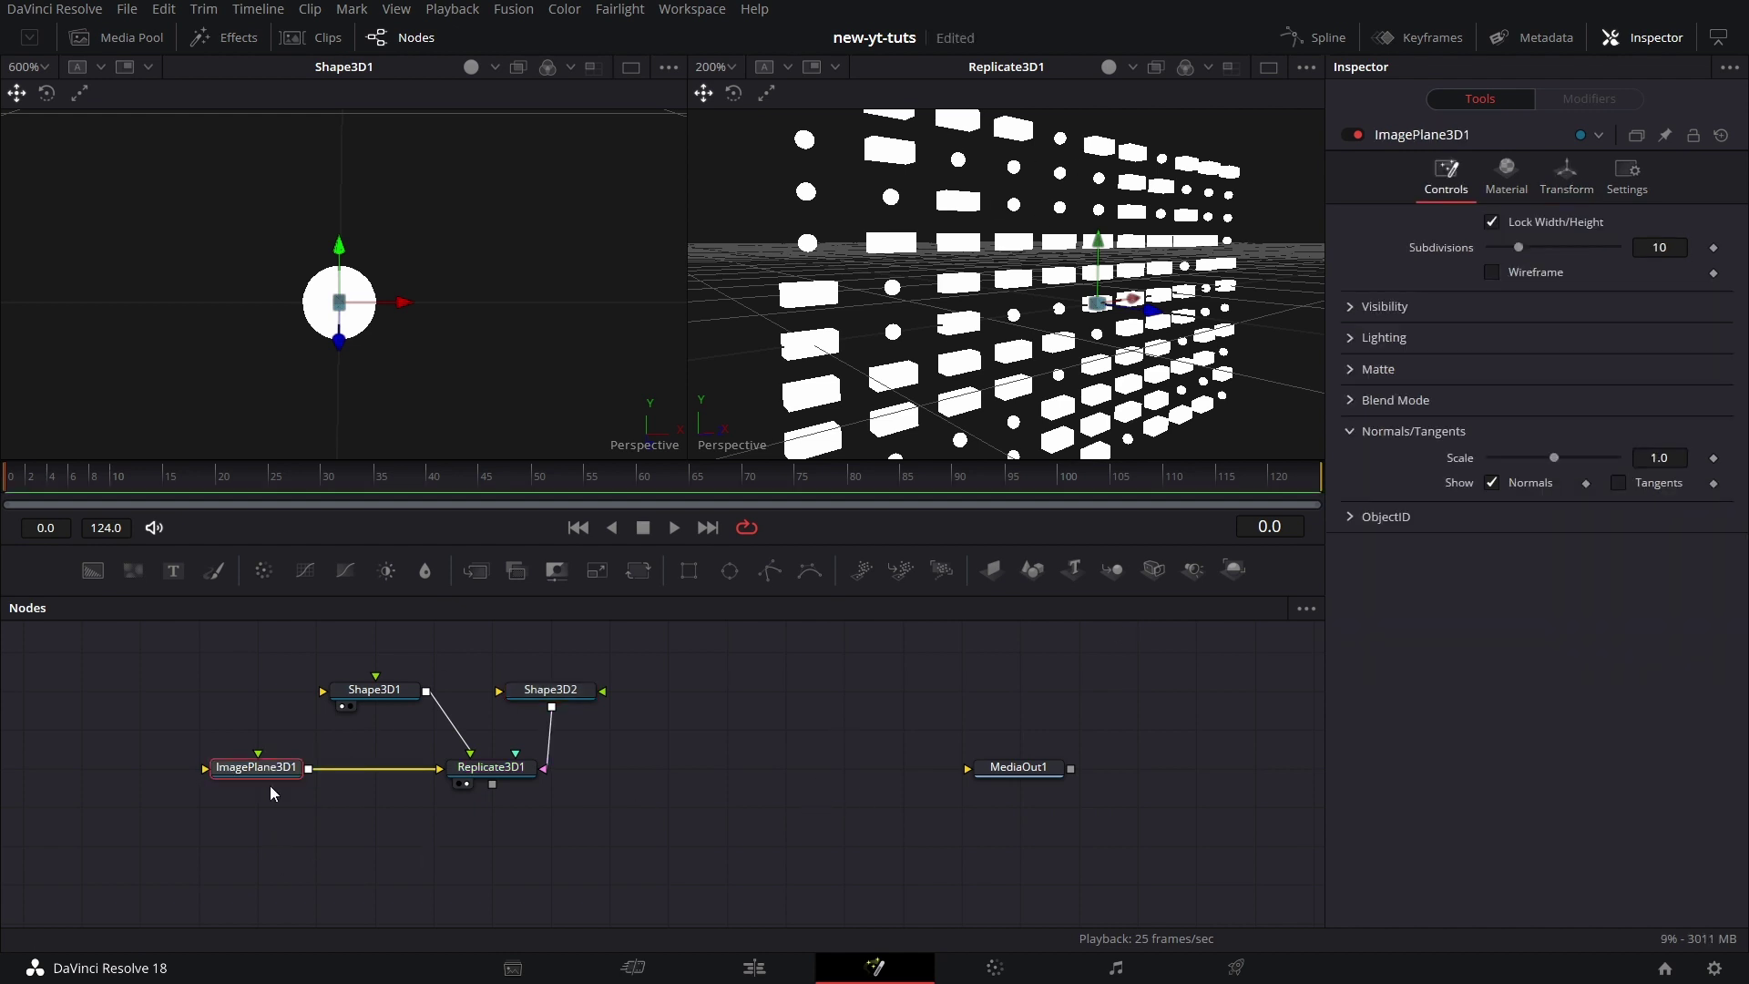
{"action": "left_click_drag", "start_coordinate": [1032, 570], "coordinate": [228, 845]}
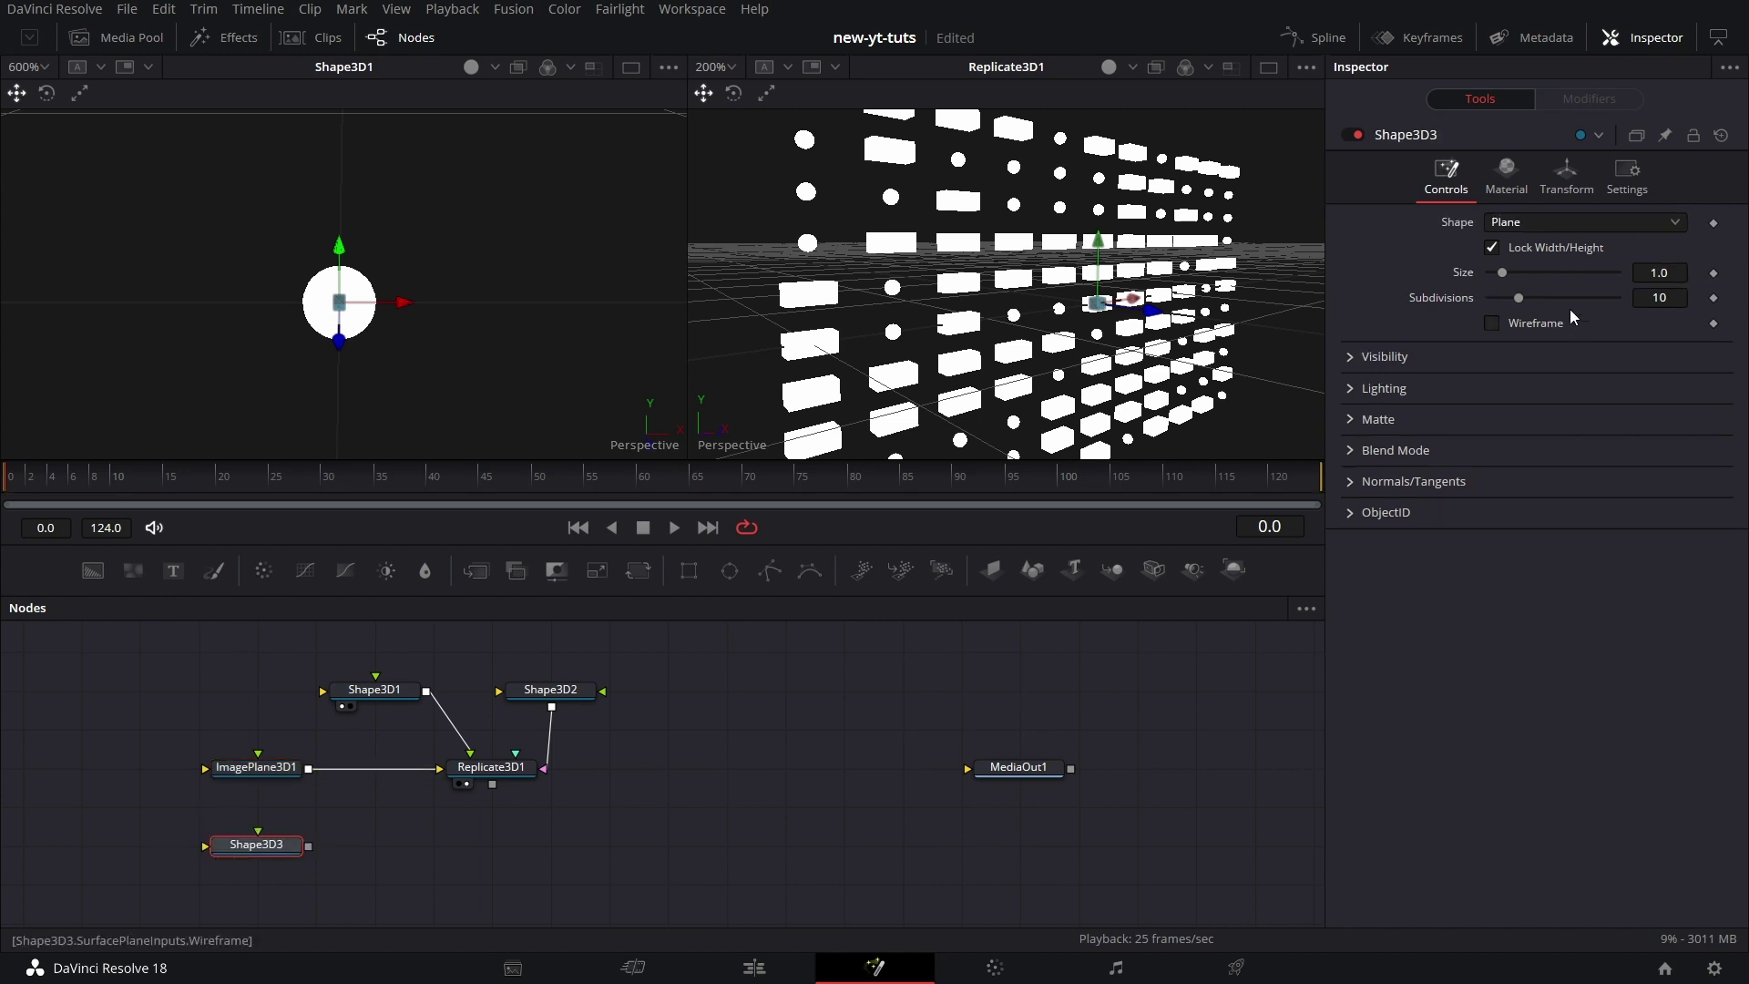
{"action": "left_click", "coordinate": [1585, 222]}
{"action": "left_click", "coordinate": [1570, 288]}
{"action": "left_click_drag", "start_coordinate": [308, 846], "coordinate": [460, 773]}
{"action": "left_click_drag", "start_coordinate": [227, 773], "coordinate": [52, 733]}
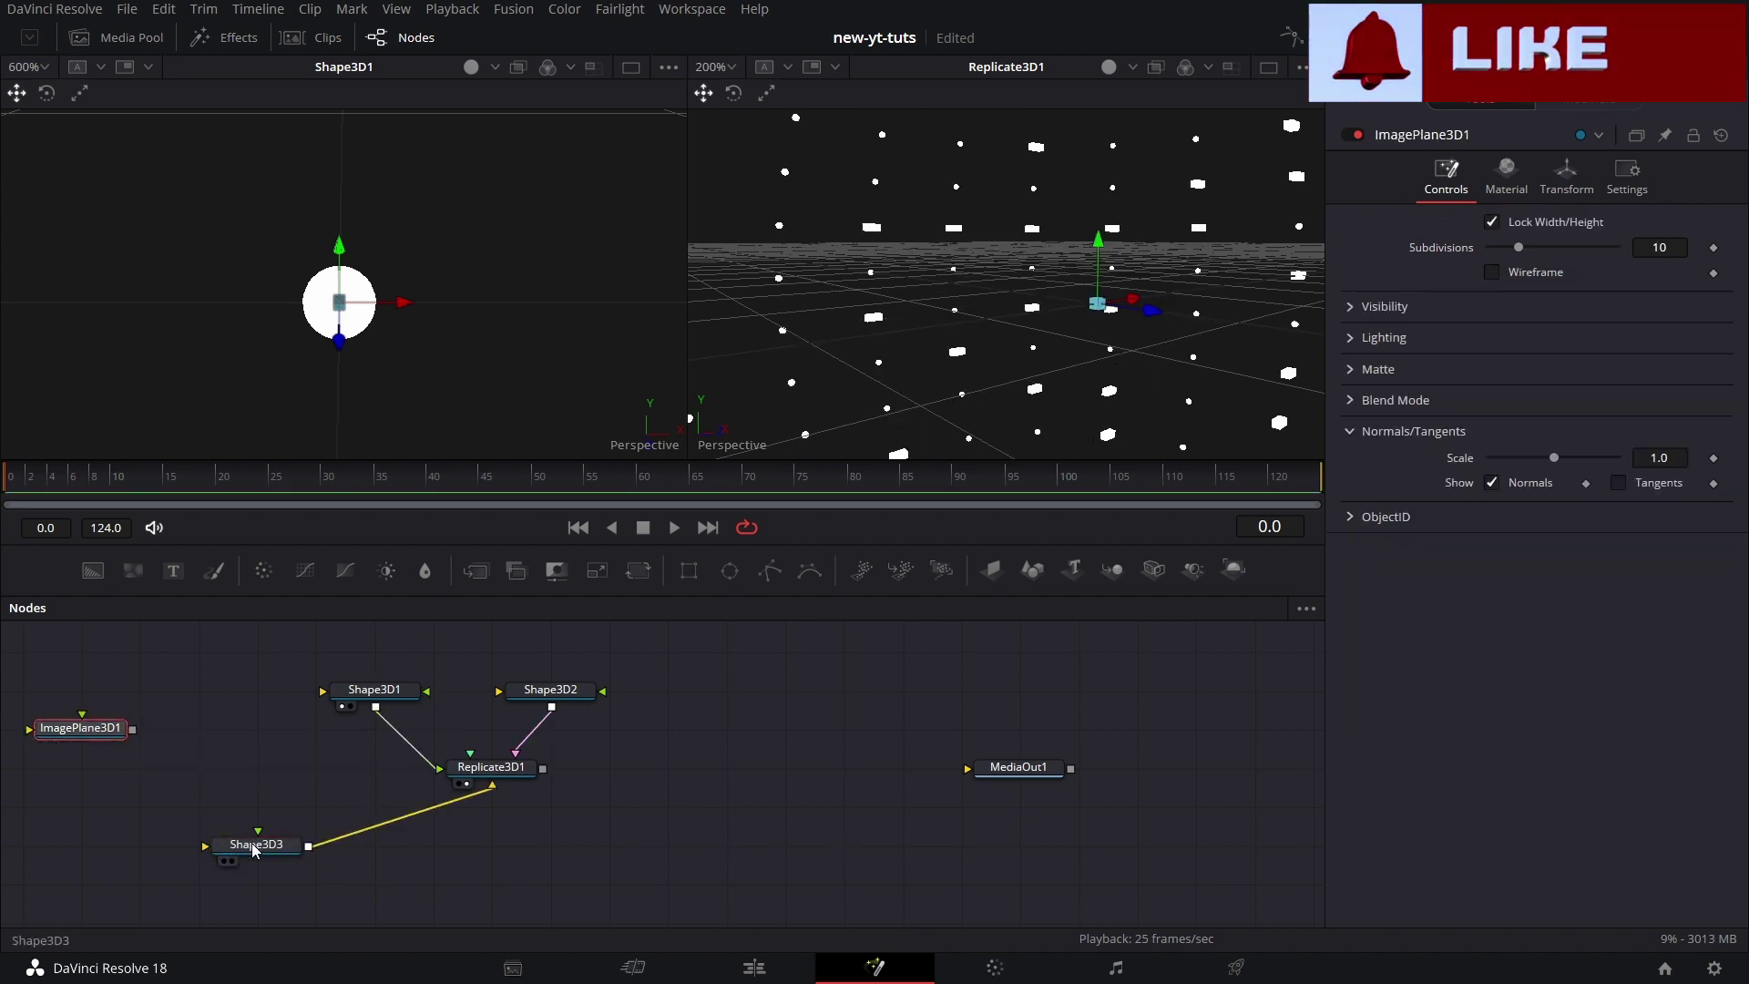
{"action": "left_click_drag", "start_coordinate": [260, 850], "coordinate": [259, 772]}
{"action": "left_click", "coordinate": [260, 770]}
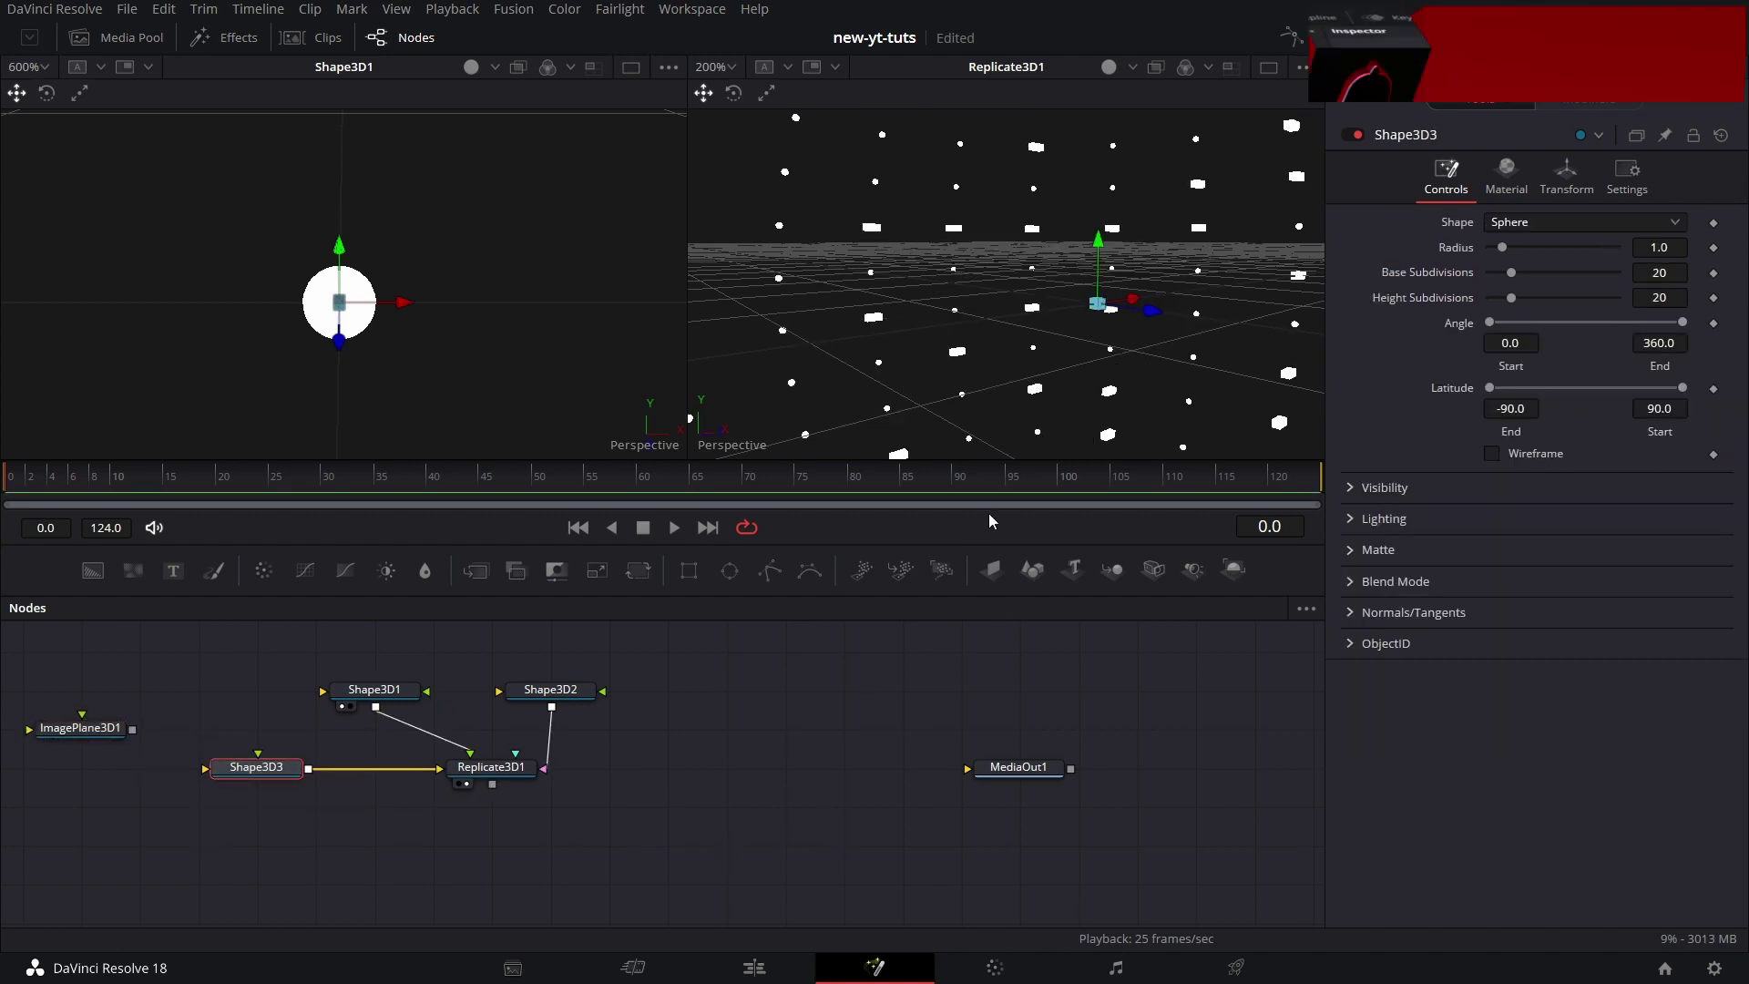
Inspect the sphere-scattered copies at 50% and 100% viewer zoom
{"action": "left_click", "coordinate": [734, 73]}
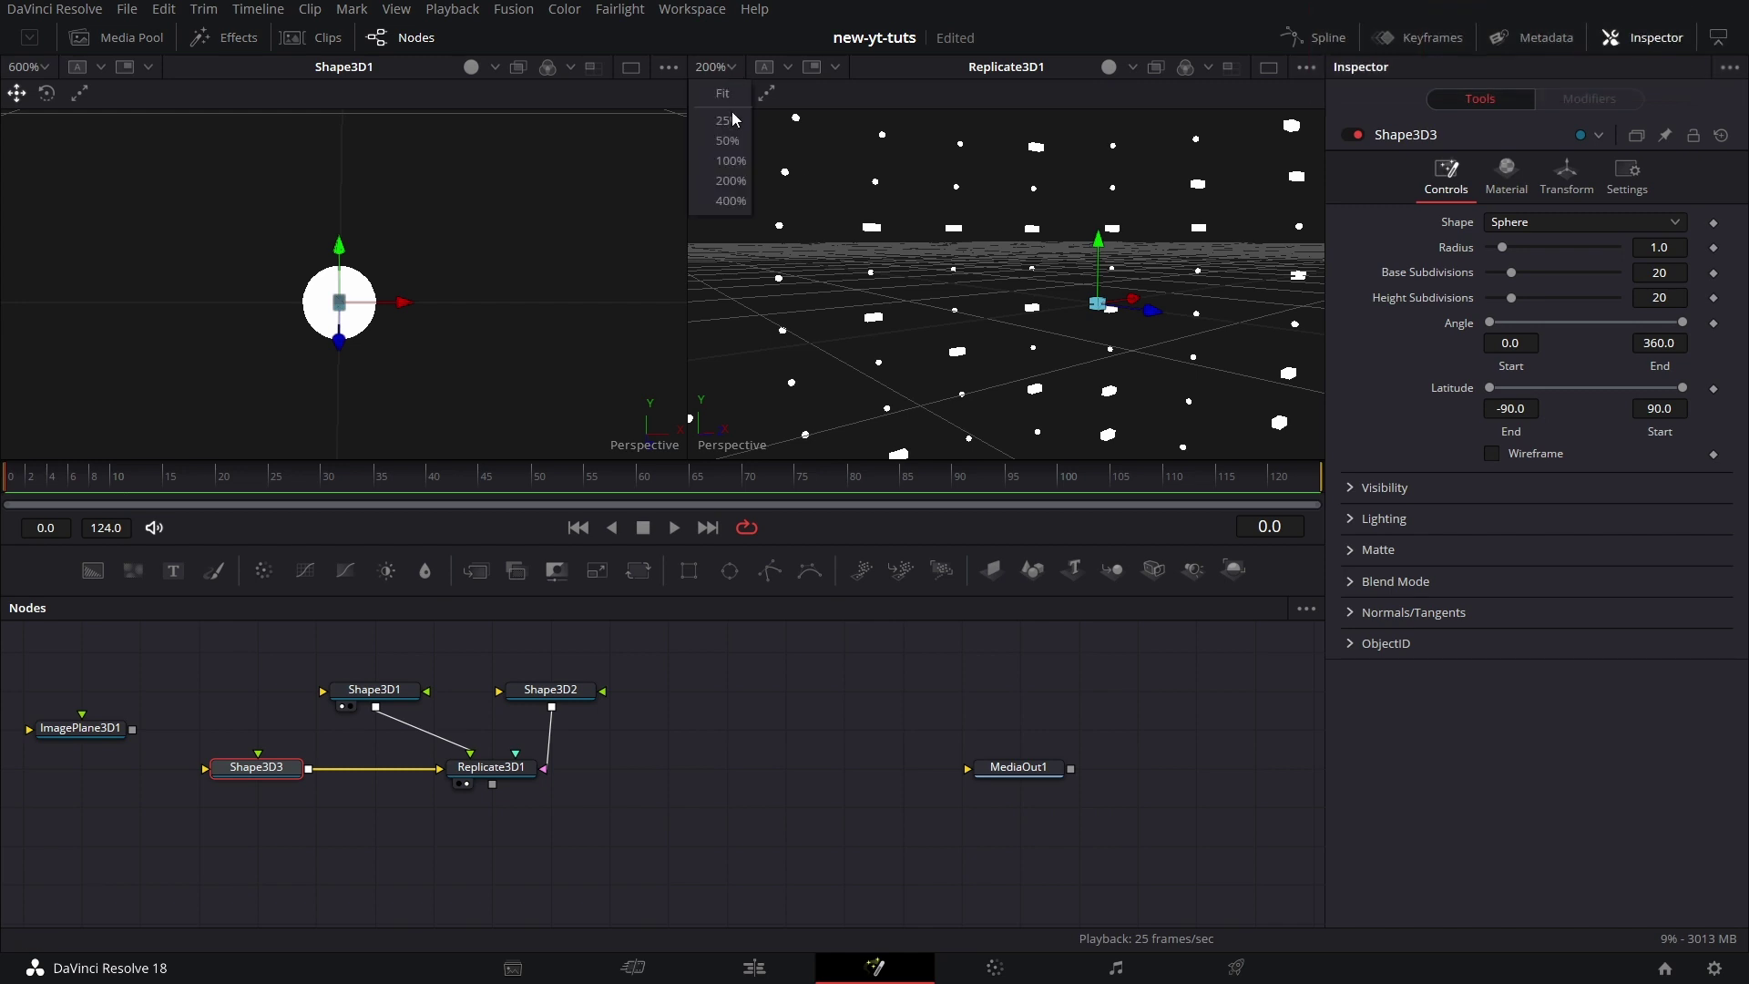
{"action": "left_click", "coordinate": [737, 167]}
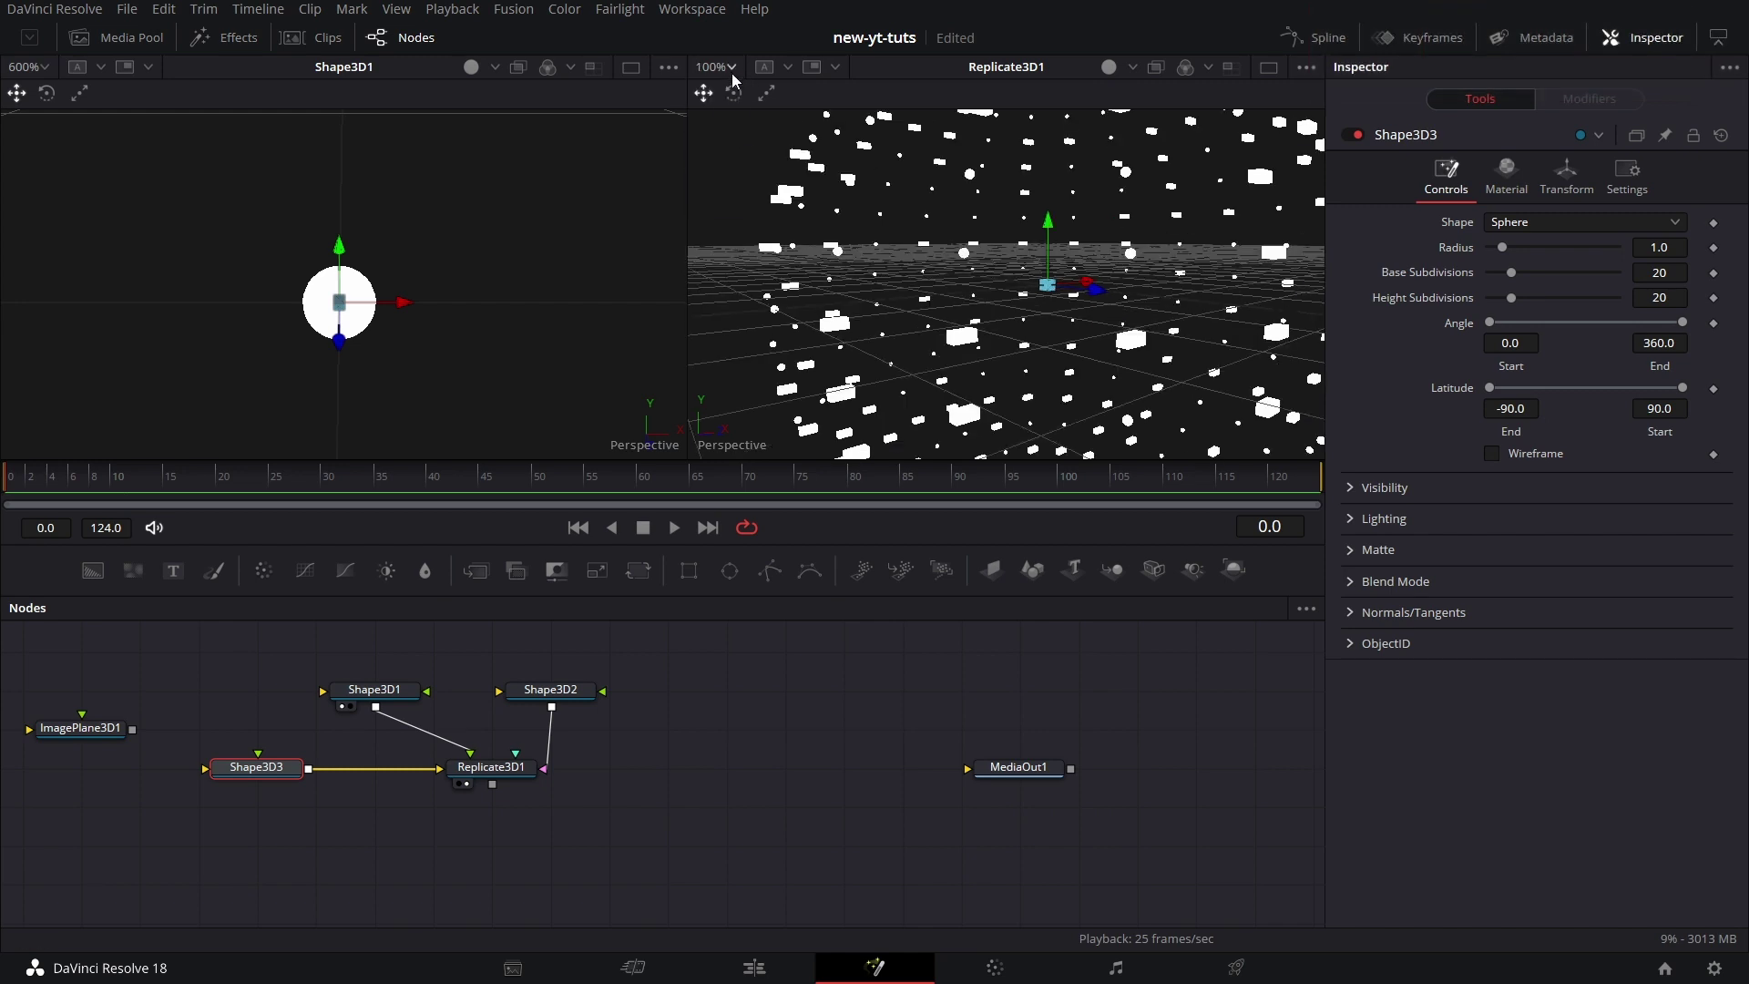
{"action": "left_click", "coordinate": [730, 71]}
{"action": "left_click", "coordinate": [730, 143]}
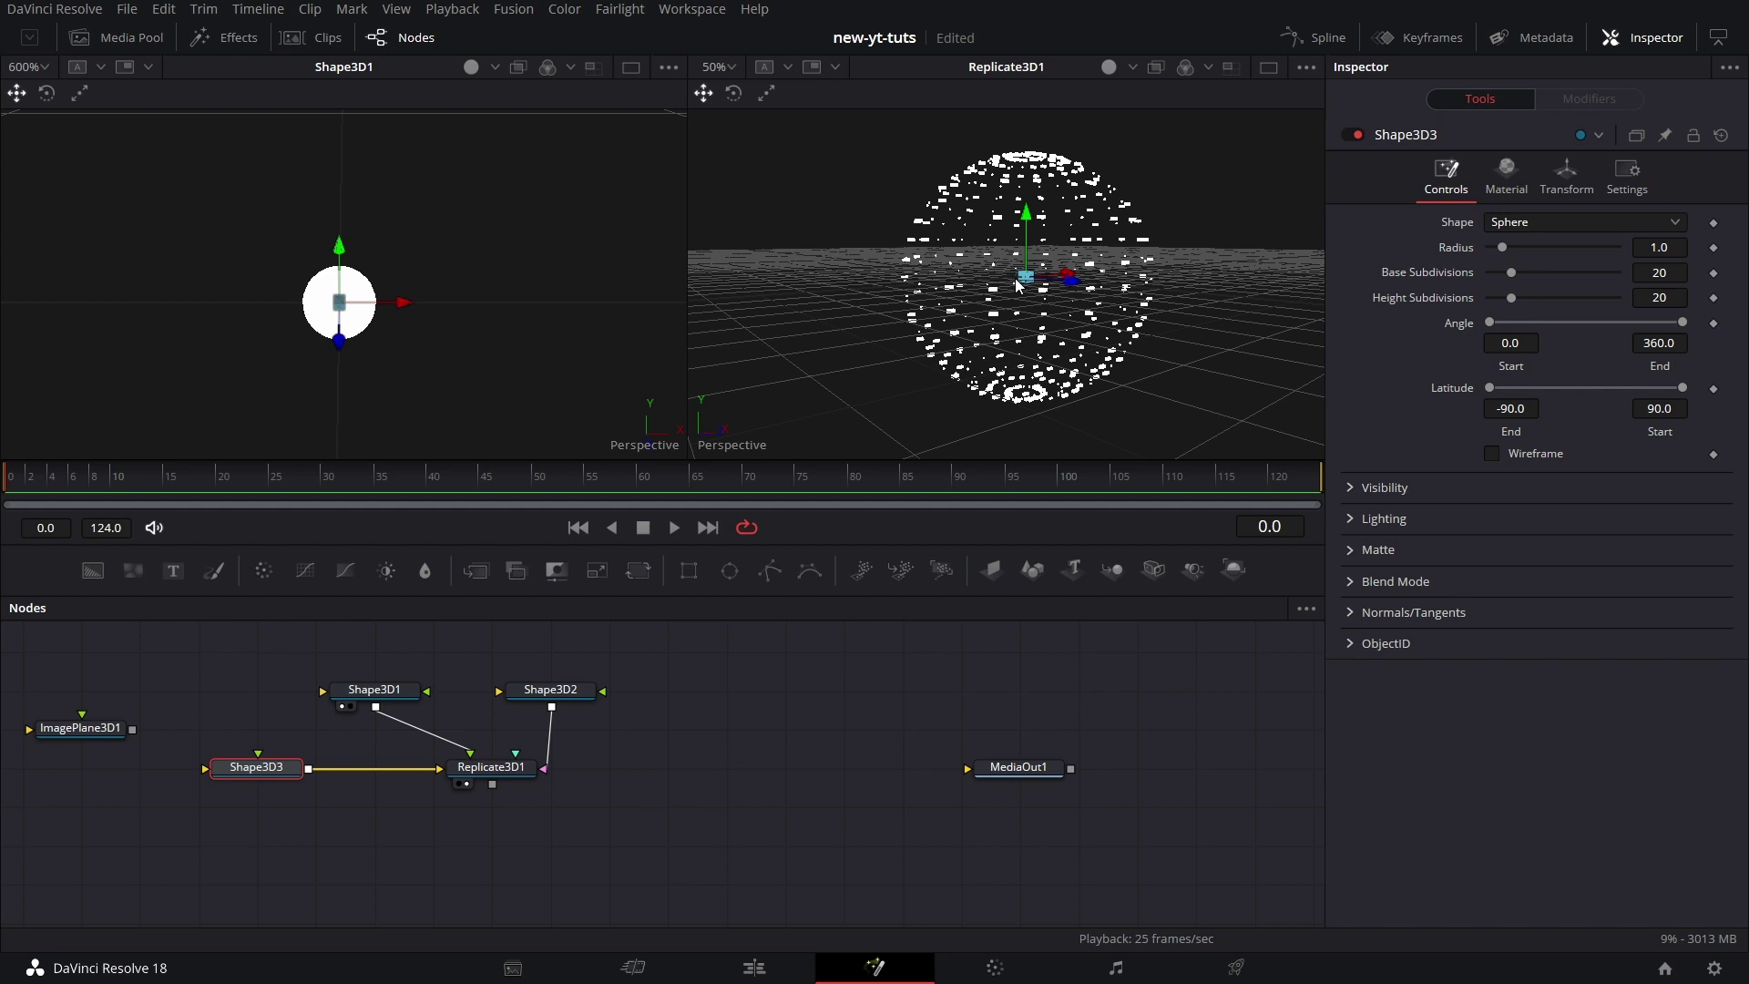
{"action": "middle_click_drag", "start_coordinate": [1021, 290], "coordinate": [996, 321], "text": "alt"}
{"action": "left_click", "coordinate": [730, 70]}
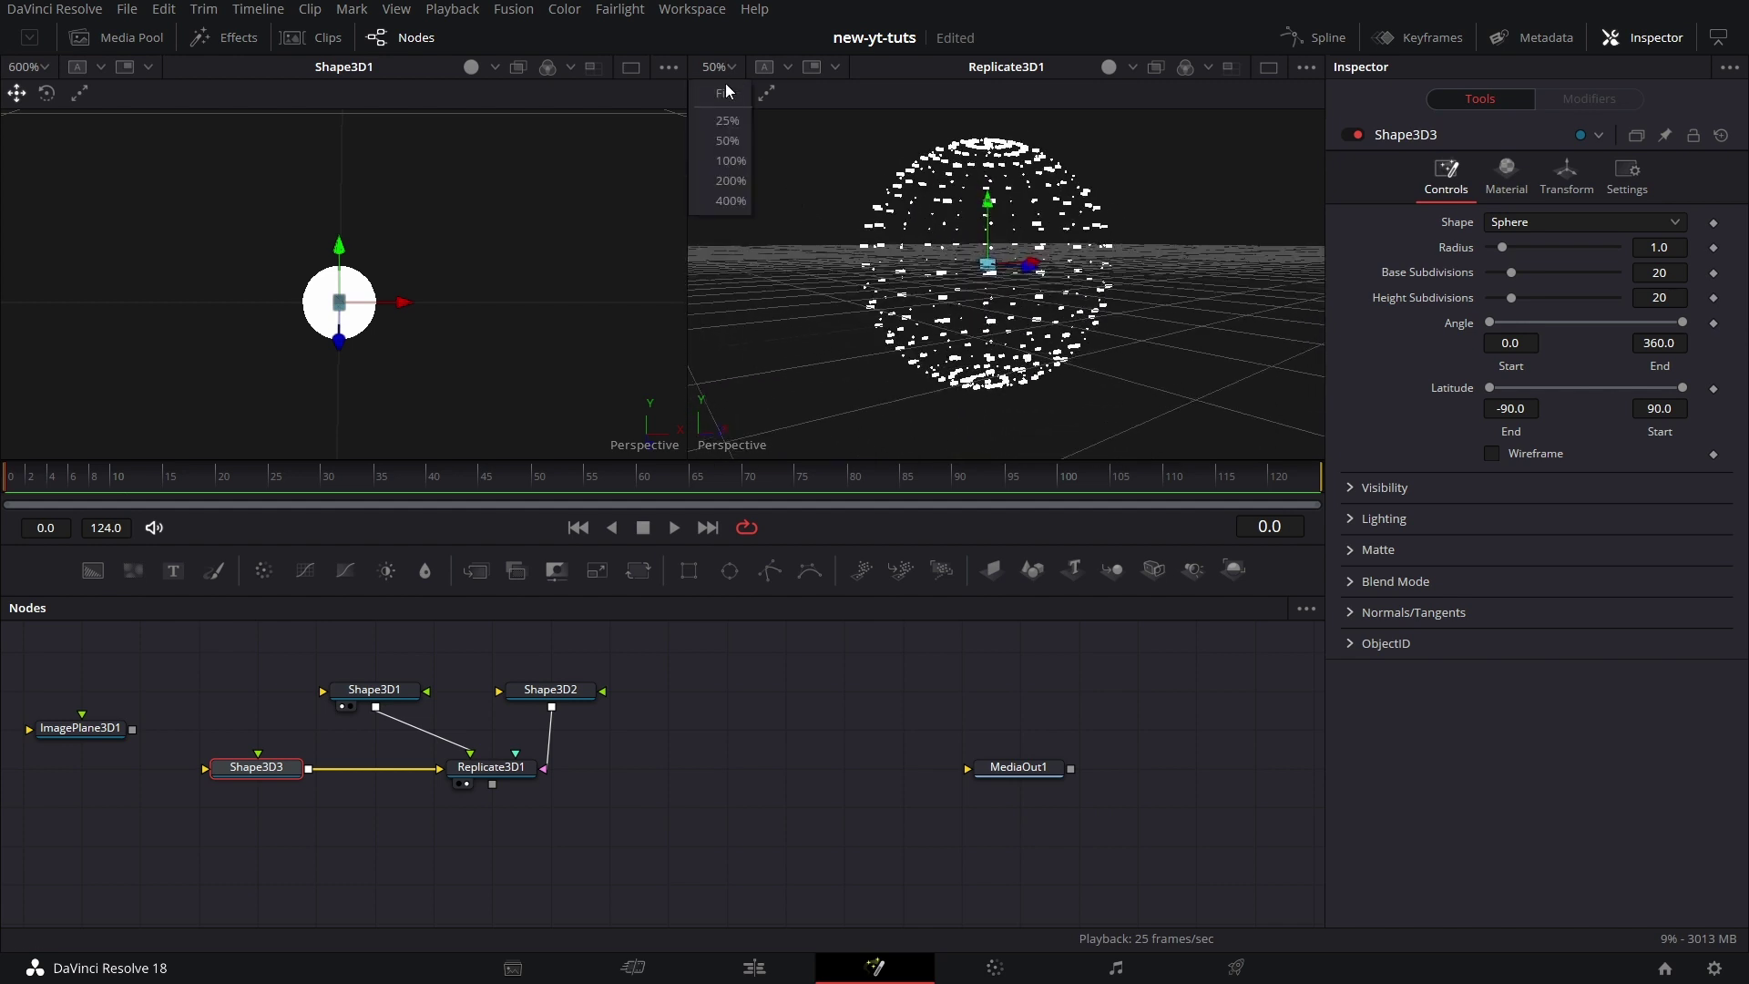
{"action": "left_click", "coordinate": [730, 160]}
{"action": "middle_click_drag", "start_coordinate": [898, 286], "coordinate": [1086, 444], "text": "alt"}
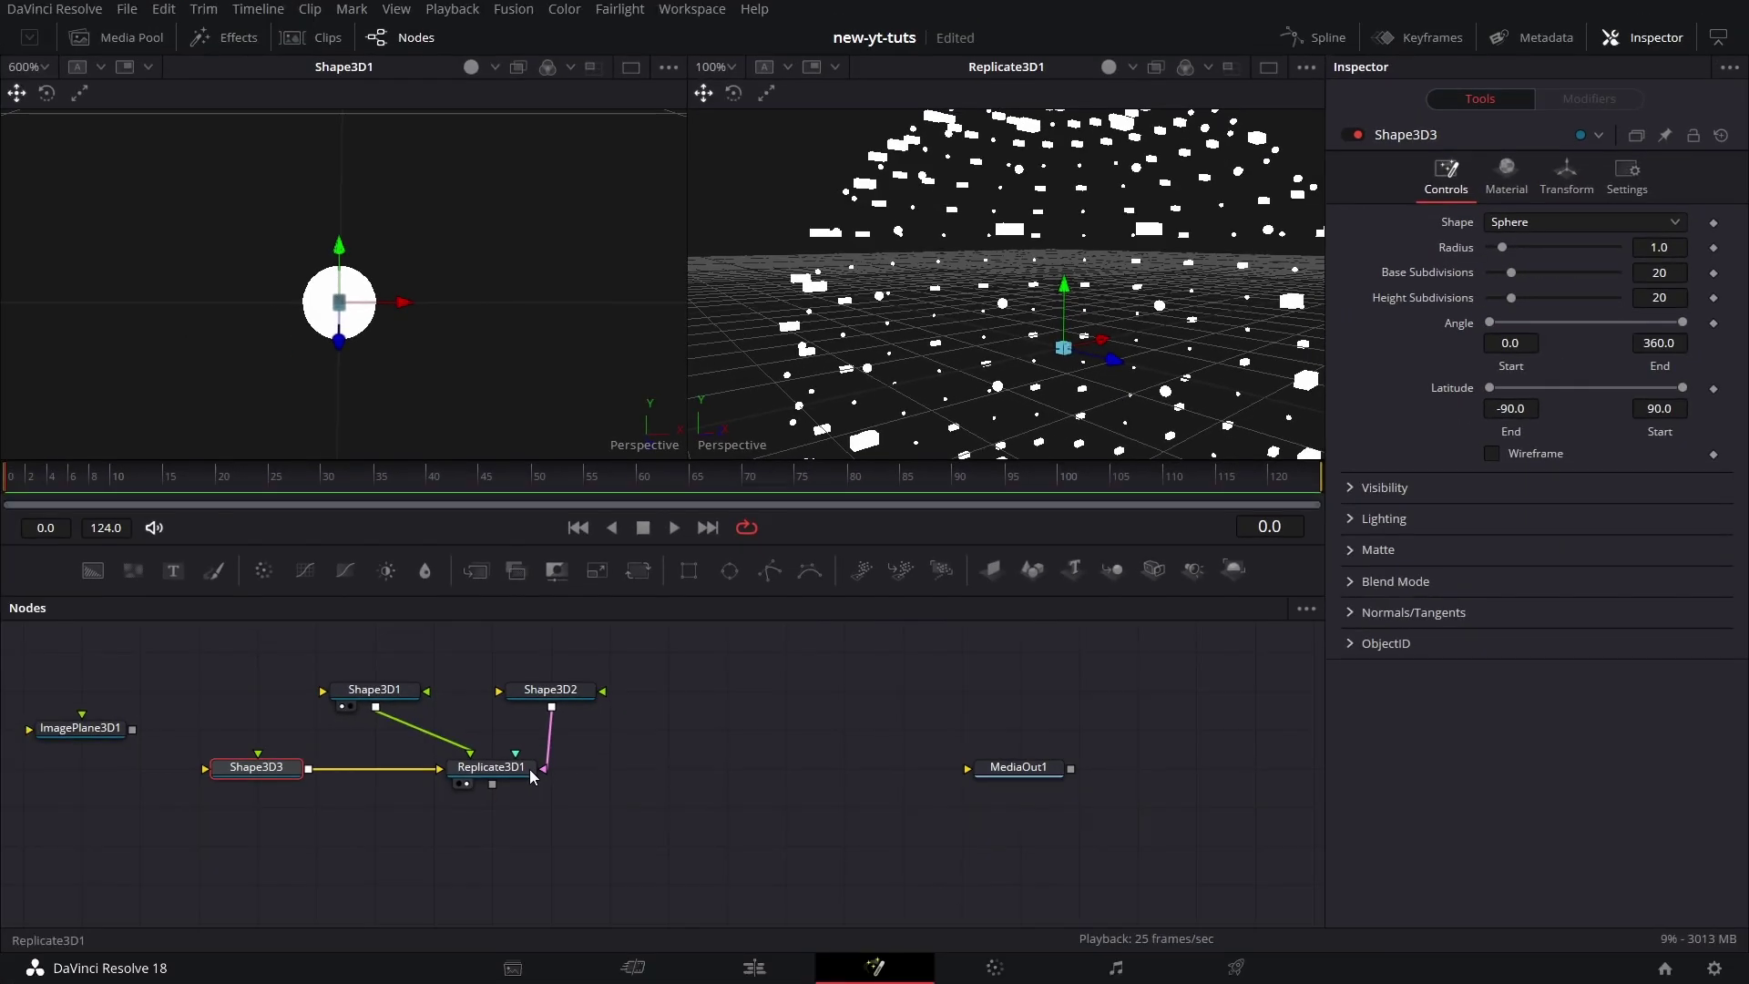
Set Replicate3D1's Alignment to Aligned and inspect the copies at 200% zoom
{"action": "left_click", "coordinate": [545, 766]}
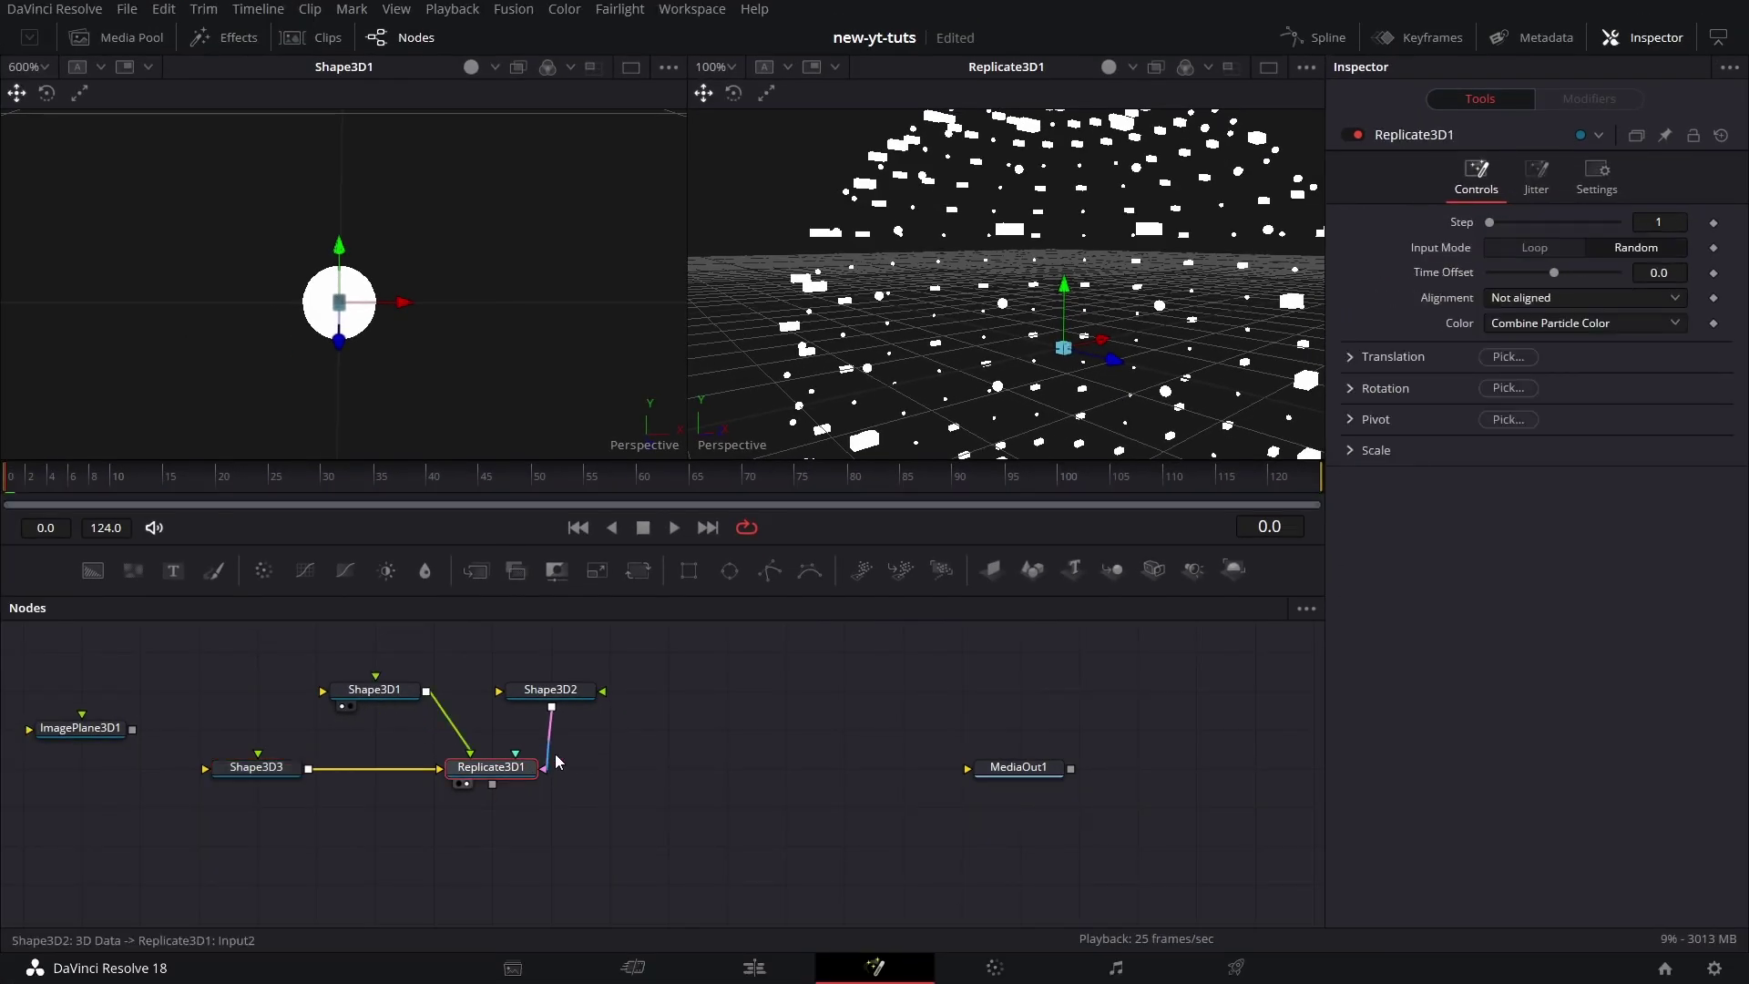
{"action": "left_click", "coordinate": [1605, 297]}
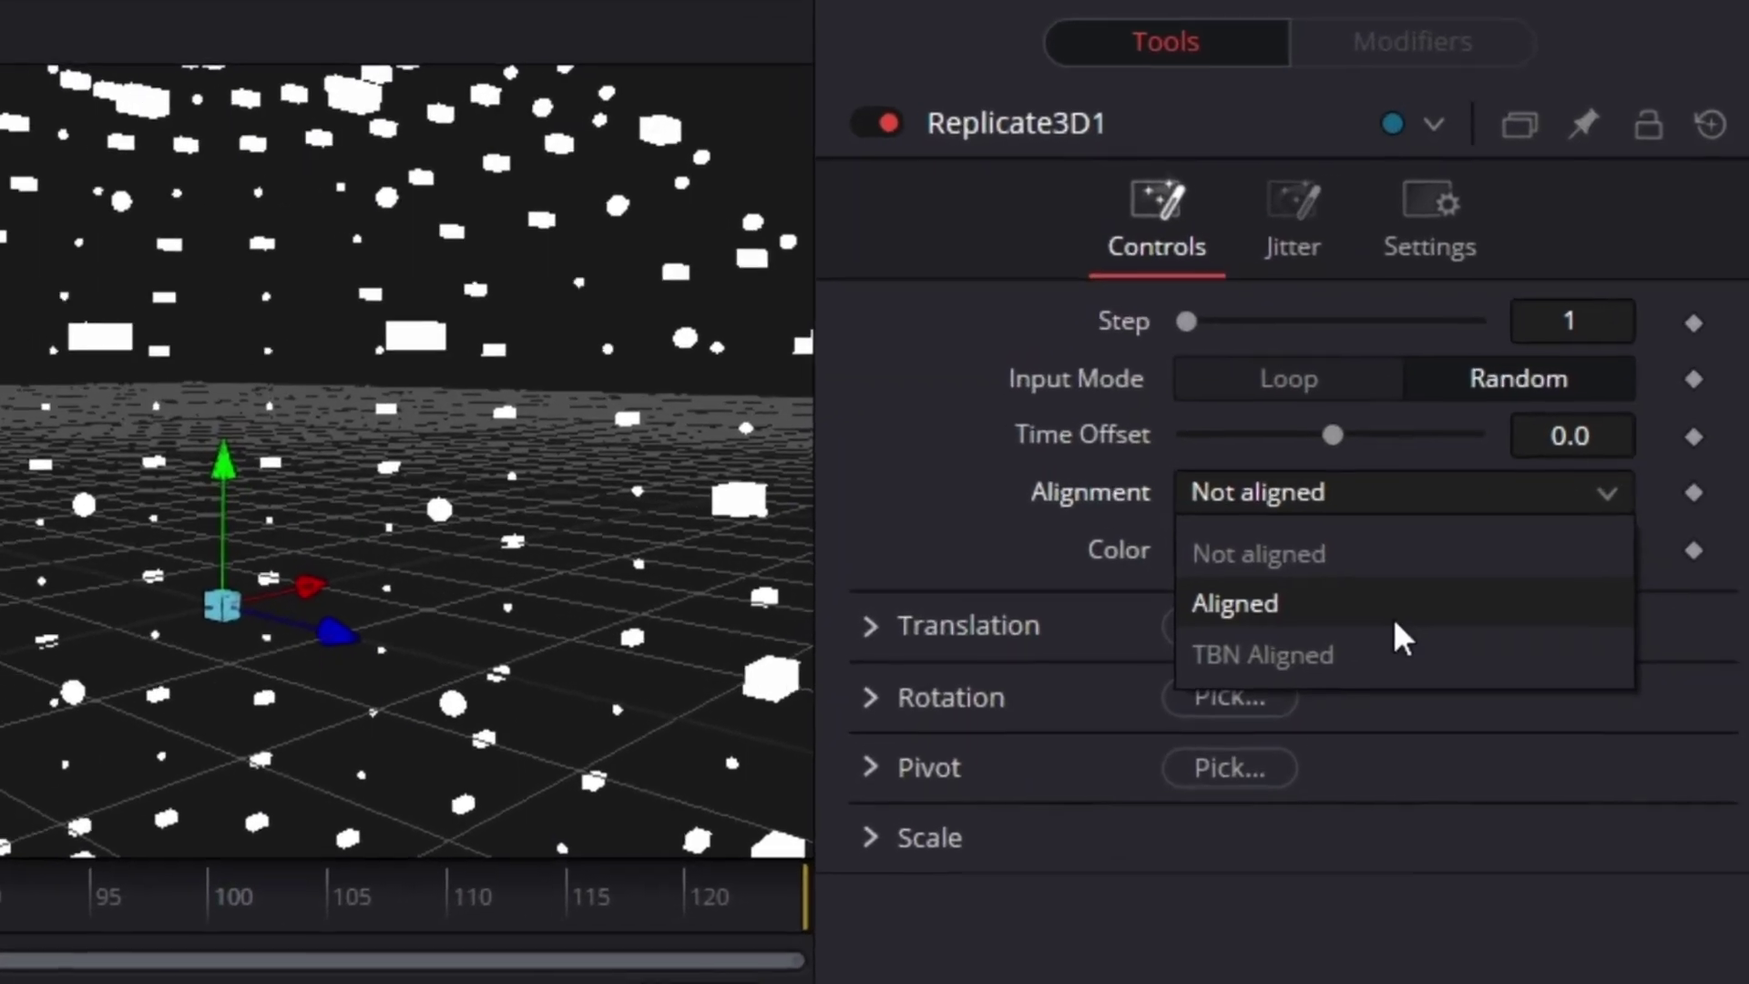
{"action": "left_click", "coordinate": [1392, 610]}
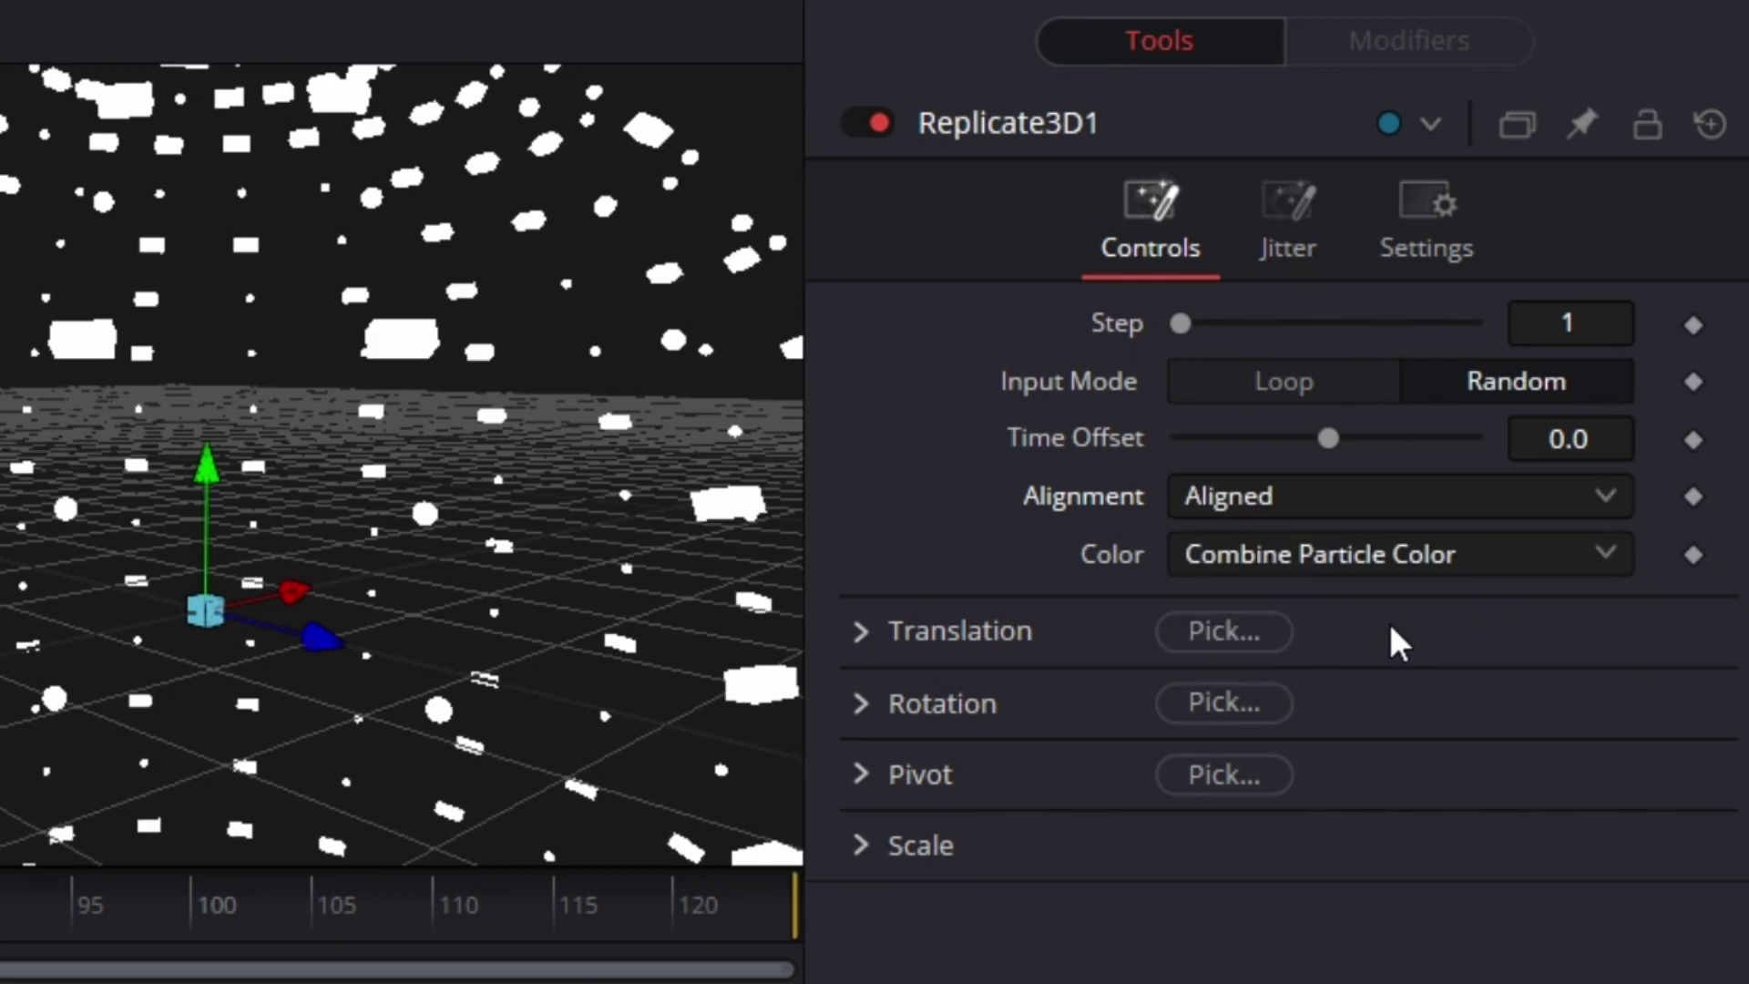
{"action": "middle_click_drag", "start_coordinate": [364, 685], "coordinate": [430, 767]}
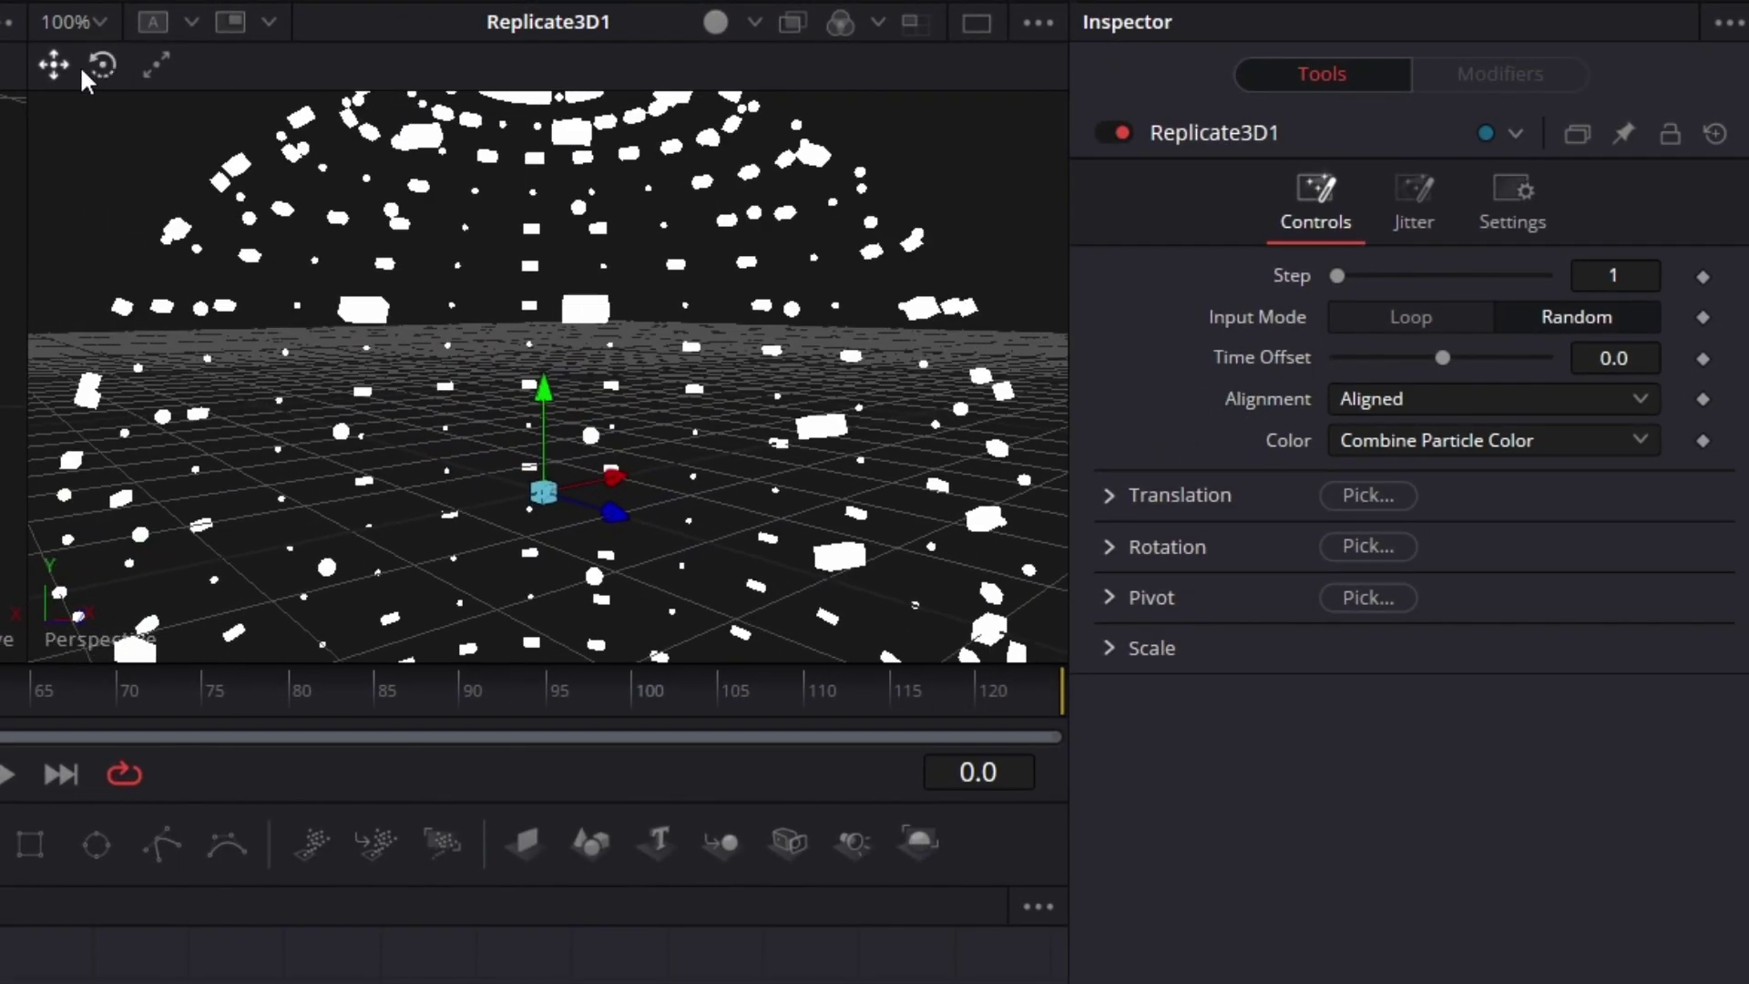
{"action": "left_click", "coordinate": [75, 21]}
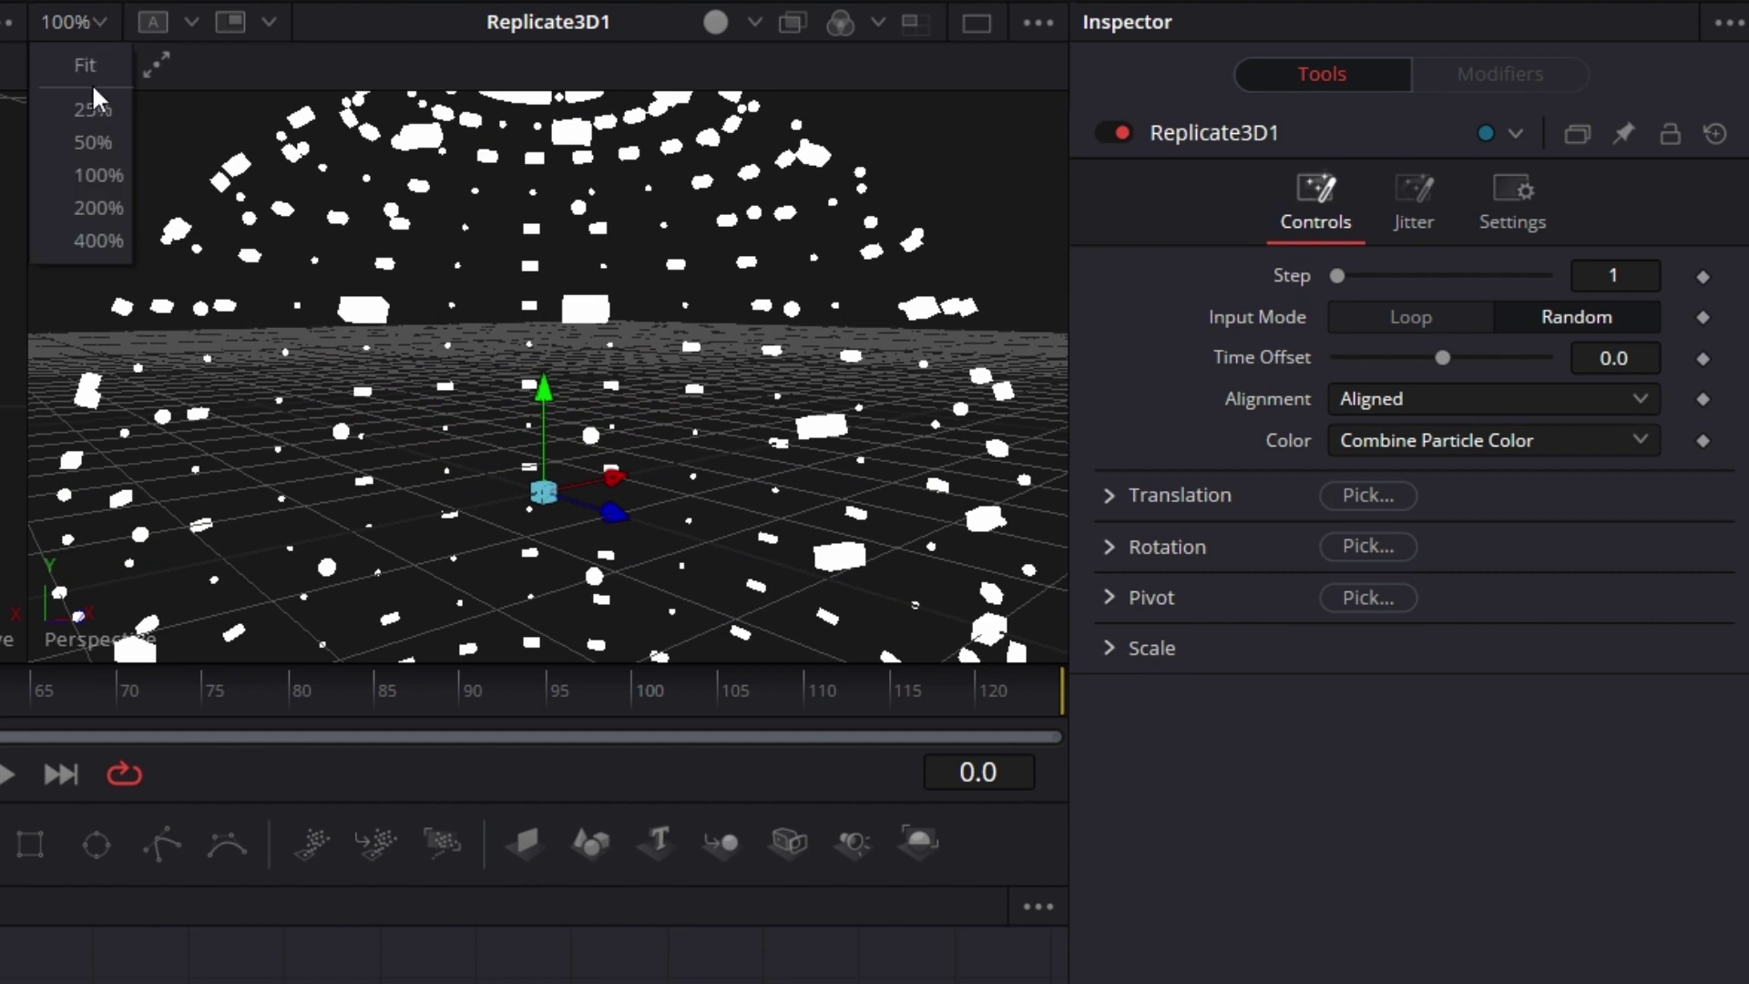
{"action": "left_click", "coordinate": [99, 208]}
{"action": "middle_click_drag", "start_coordinate": [882, 547], "coordinate": [439, 660]}
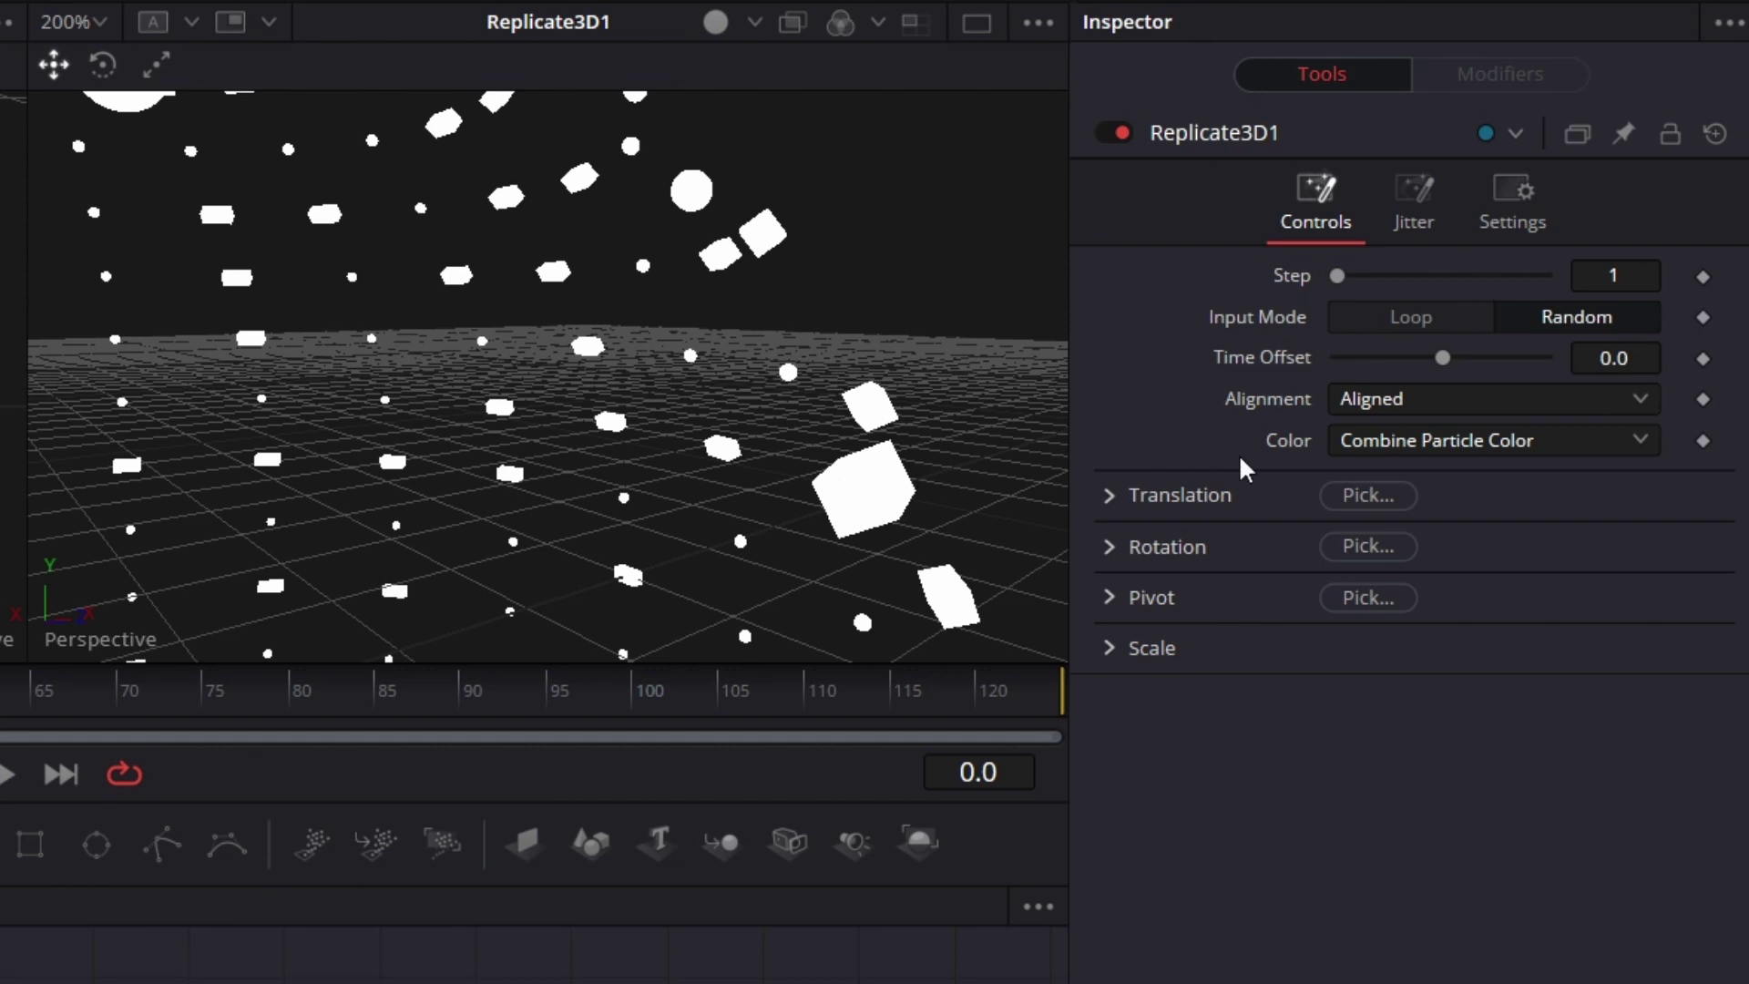
Toggle alignment off and back to Aligned, then save the project
{"action": "left_click", "coordinate": [1406, 401]}
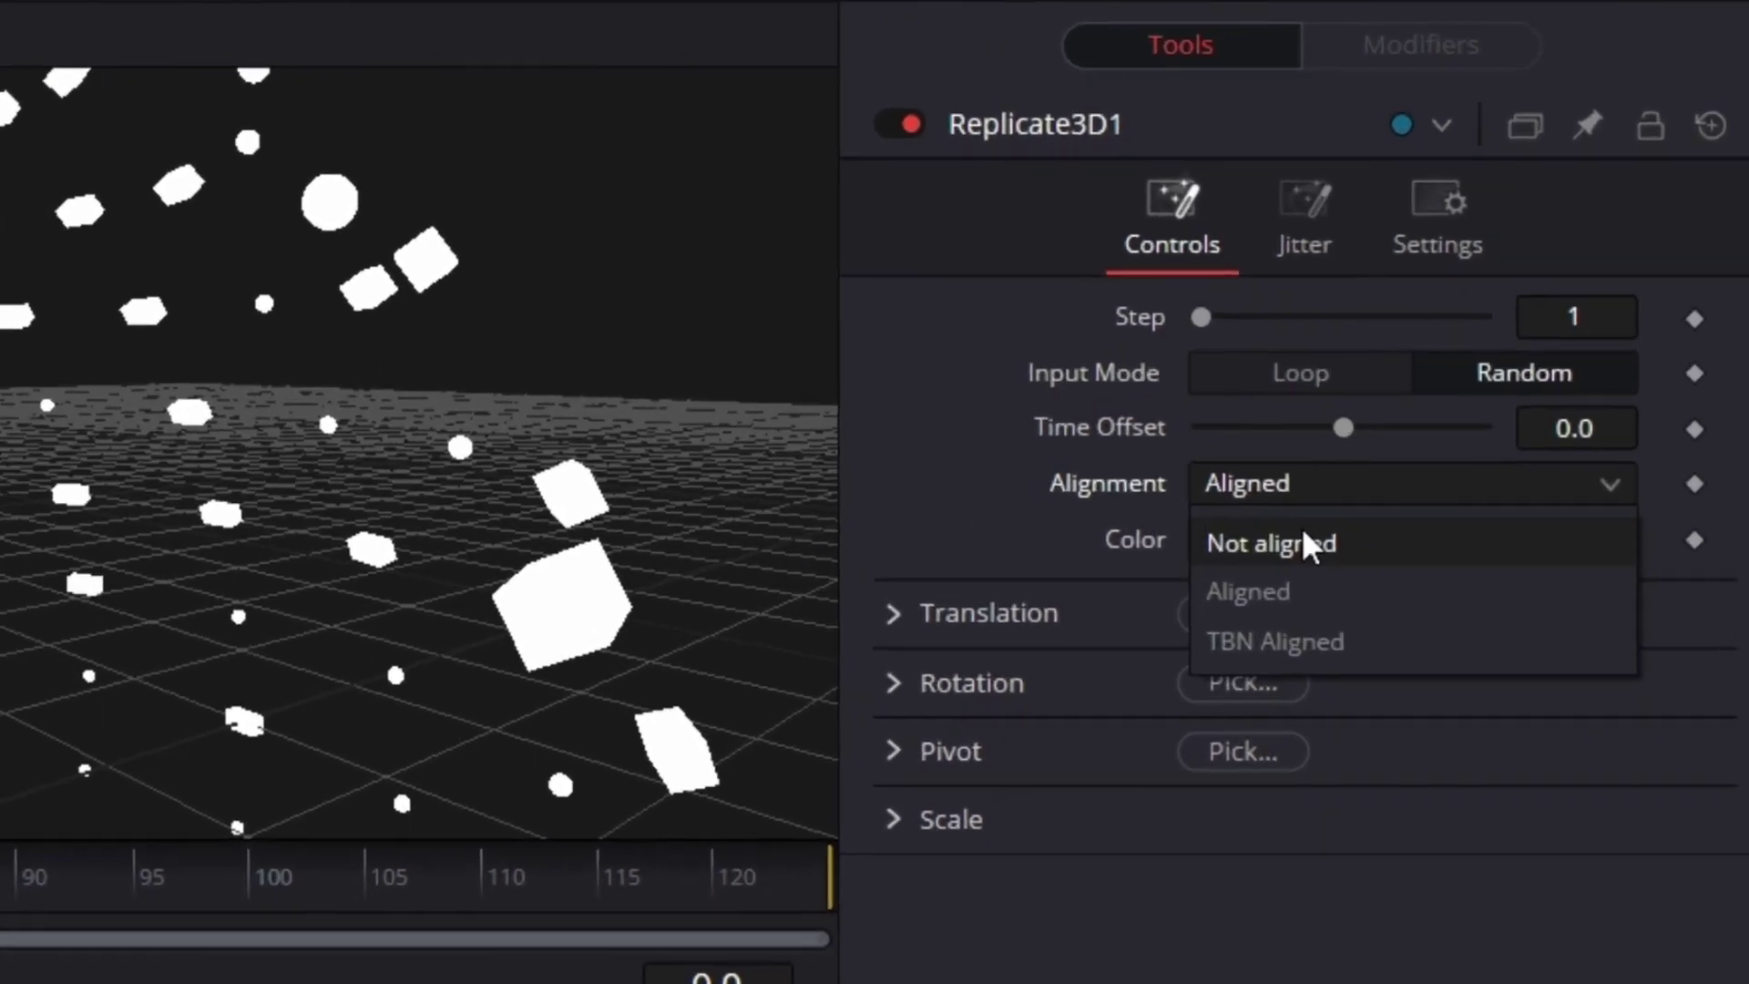
{"action": "left_click", "coordinate": [1412, 441]}
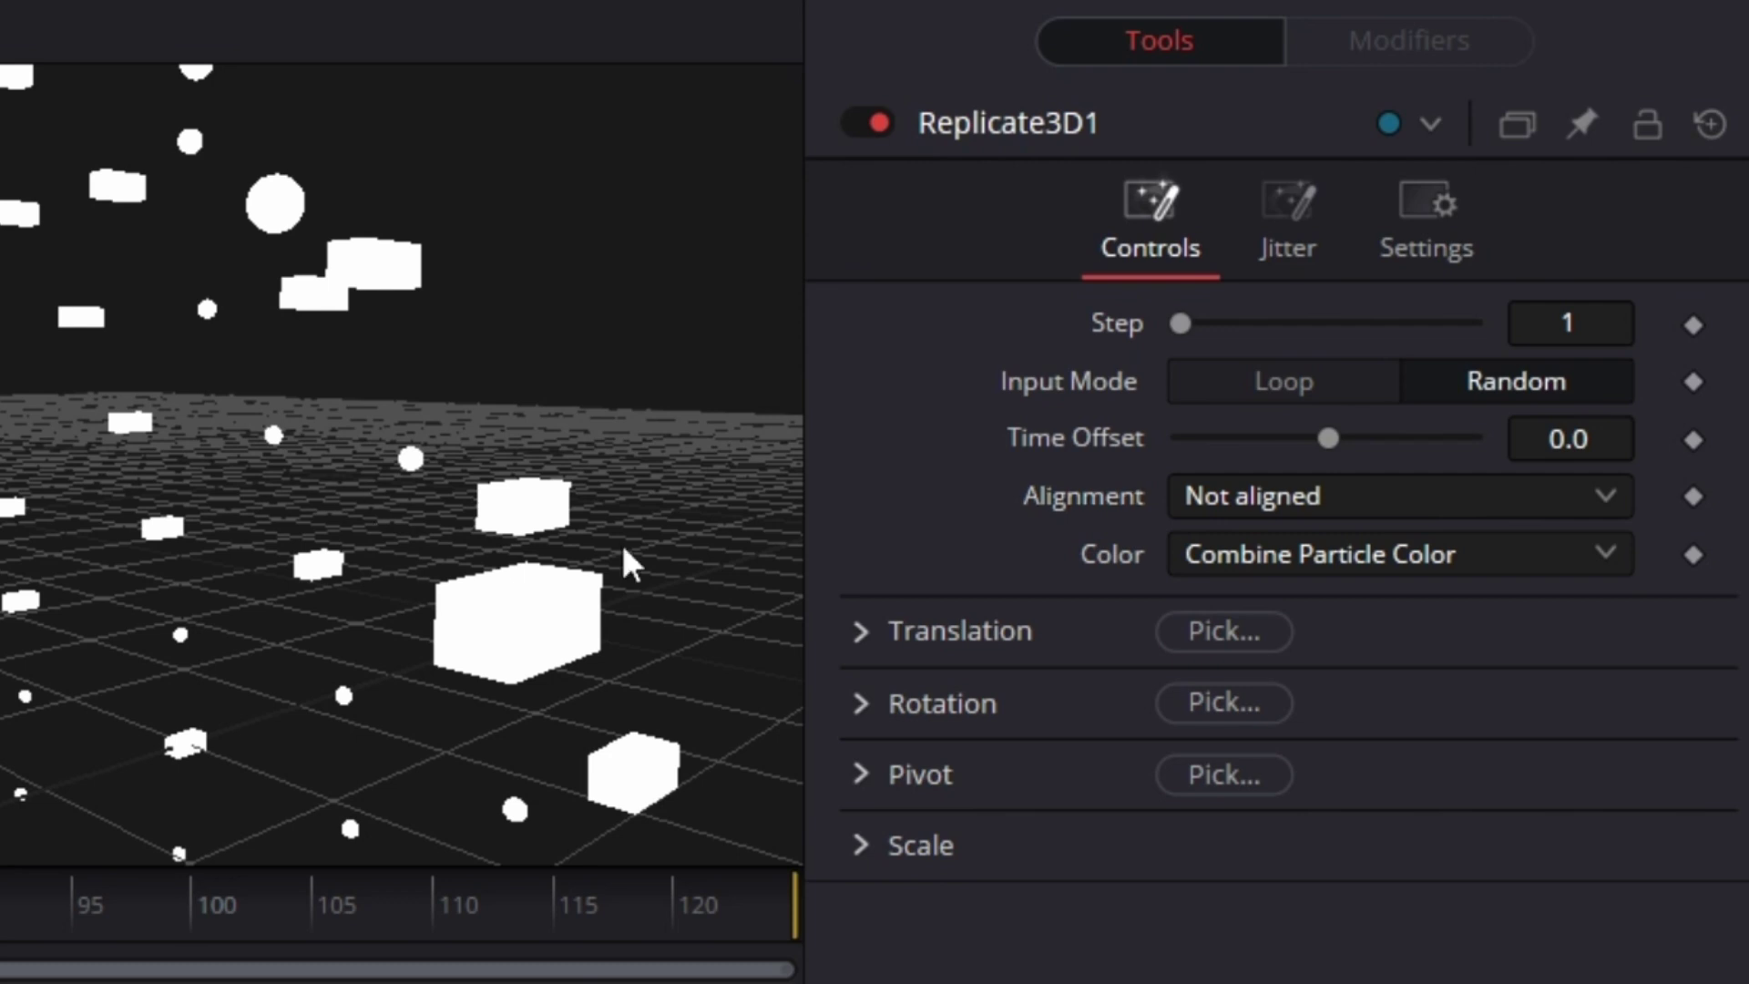
{"action": "left_click", "coordinate": [1446, 516]}
{"action": "left_click", "coordinate": [1437, 626]}
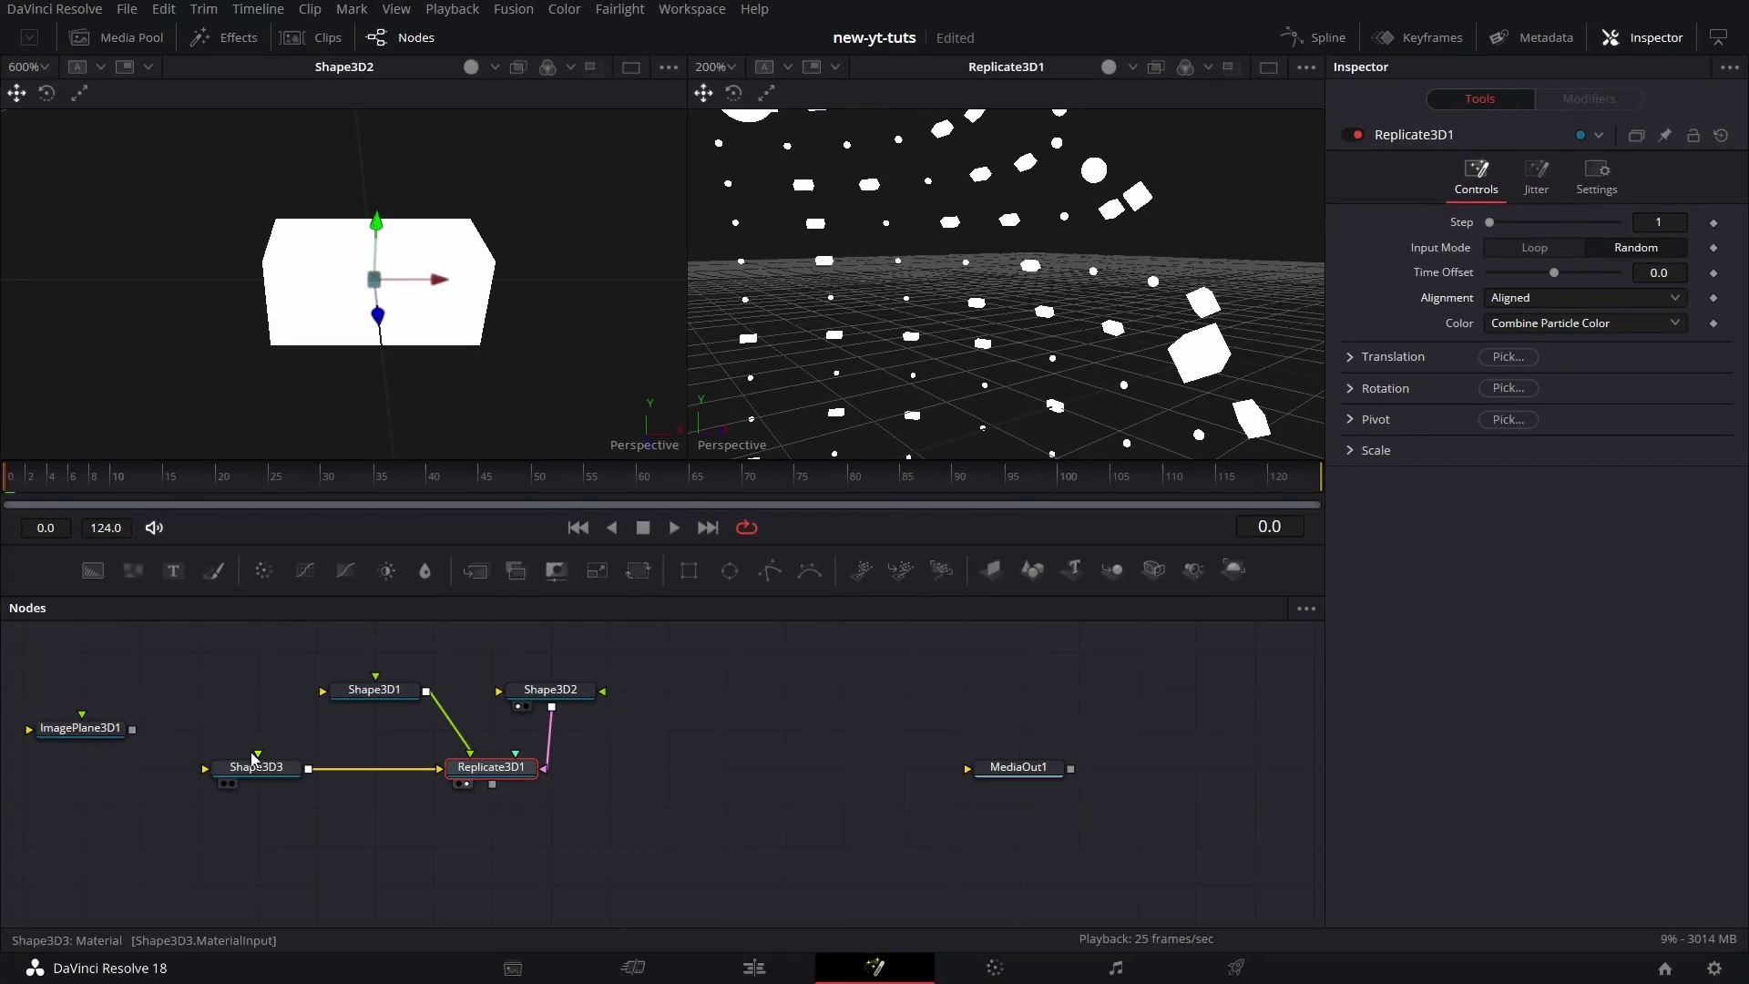
{"action": "key", "text": "ctrl+s"}
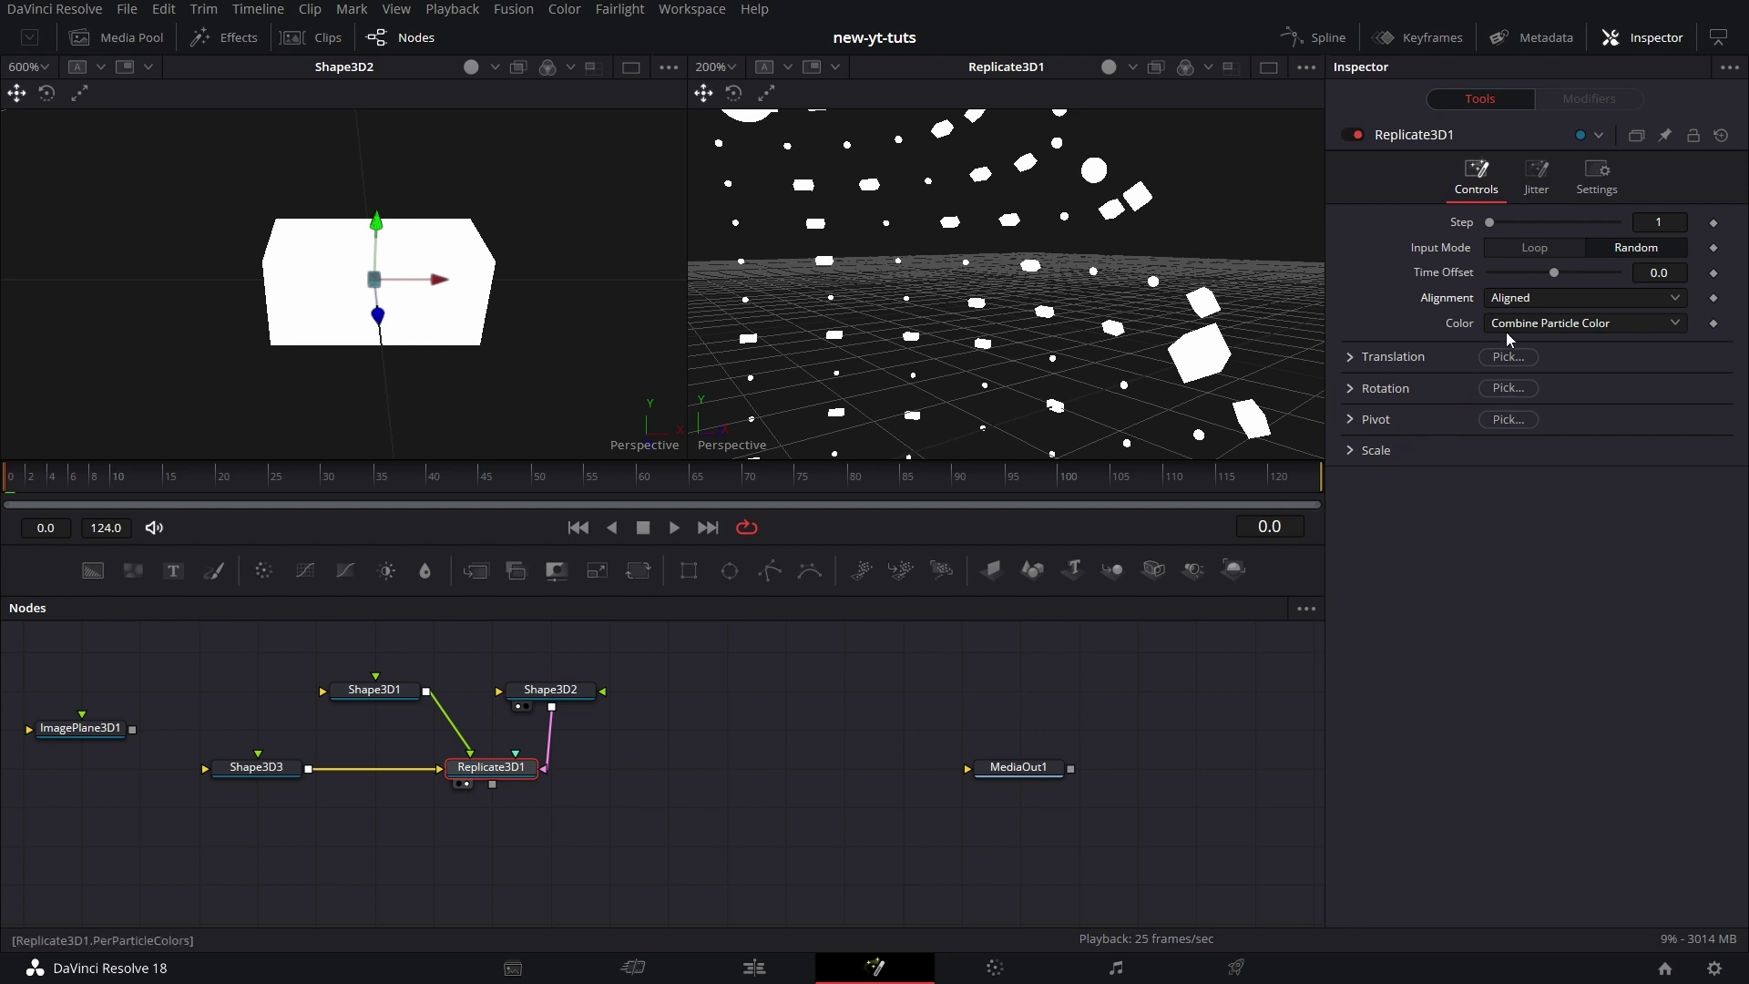
{"action": "left_click", "coordinate": [1572, 298]}
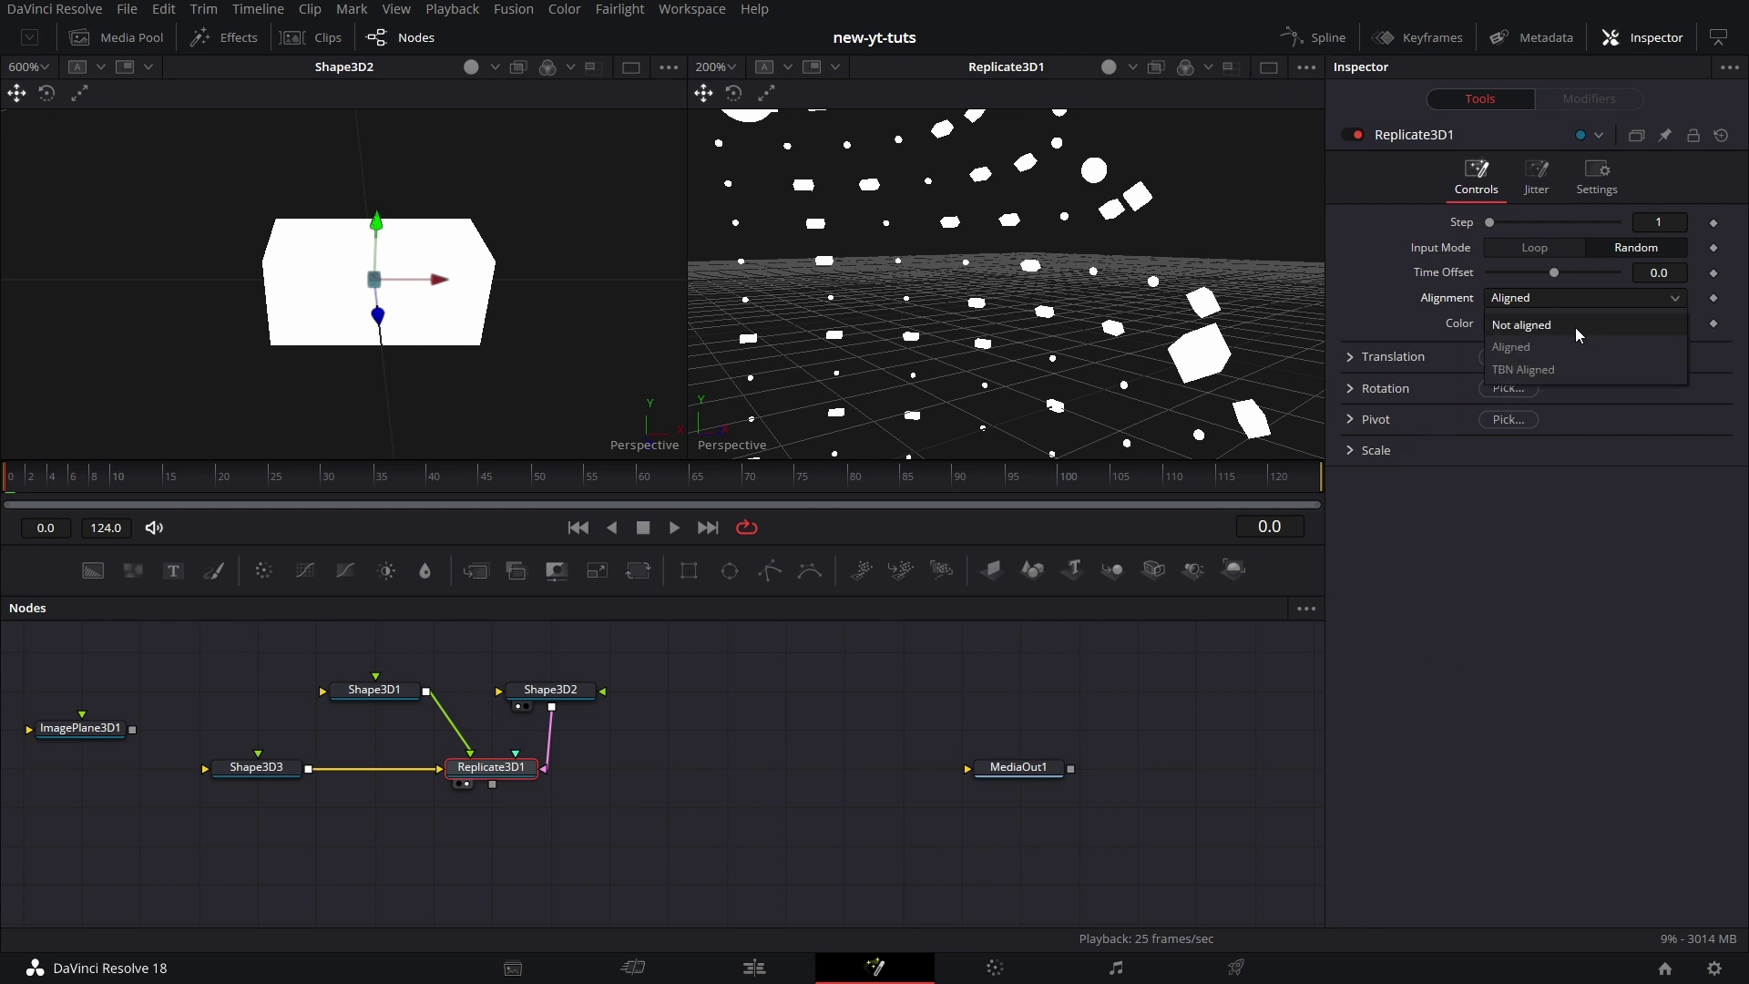
{"action": "left_click", "coordinate": [1581, 370]}
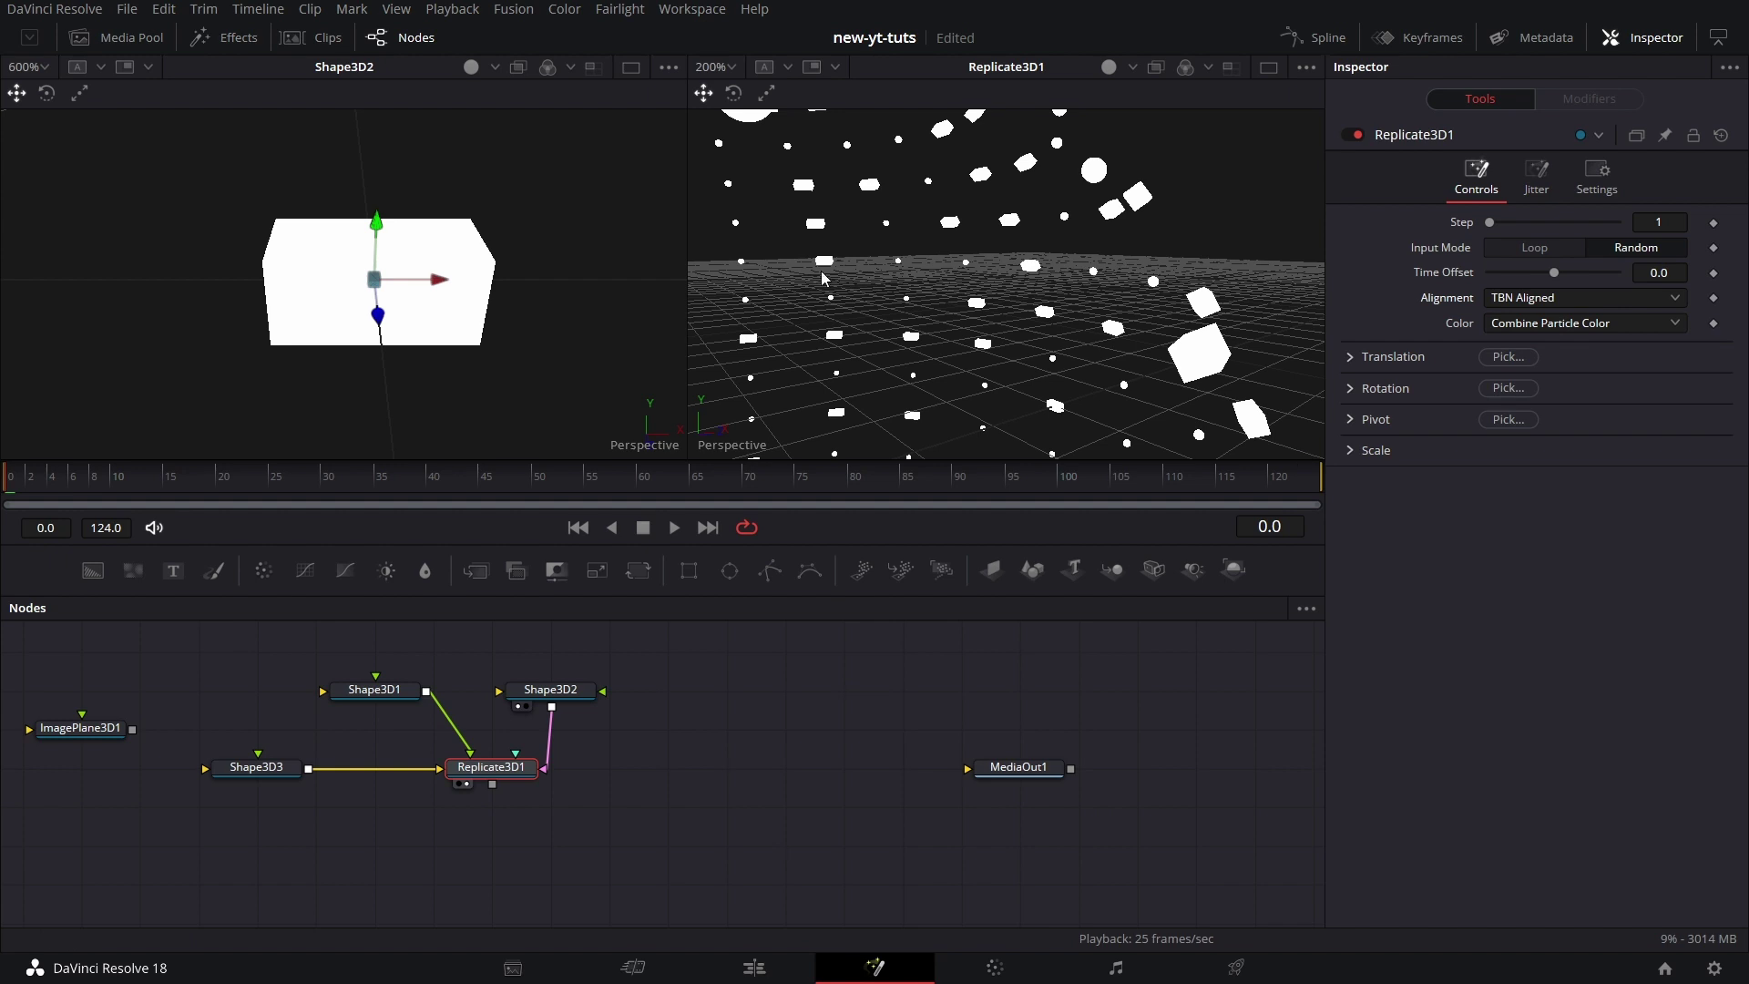
{"action": "scroll", "coordinate": [1111, 321], "scroll_direction": "up", "scroll_amount": 5}
{"action": "middle_click_drag", "start_coordinate": [1126, 326], "coordinate": [1047, 326]}
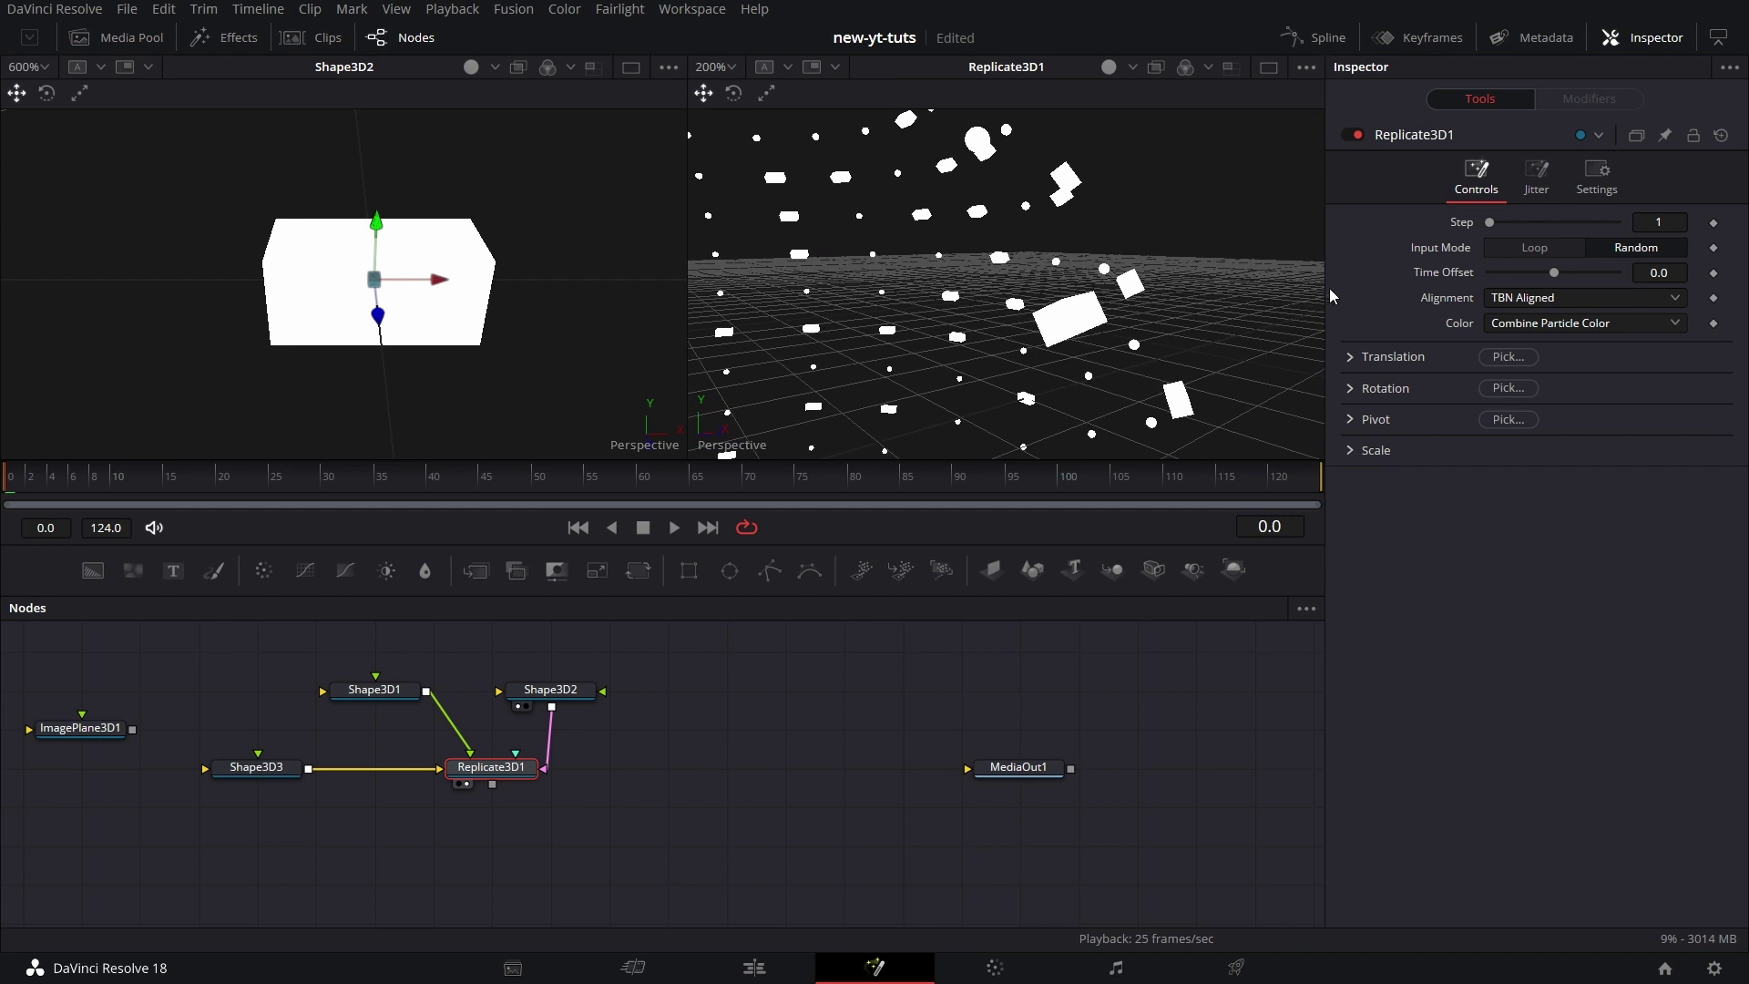
{"action": "left_click", "coordinate": [1523, 298]}
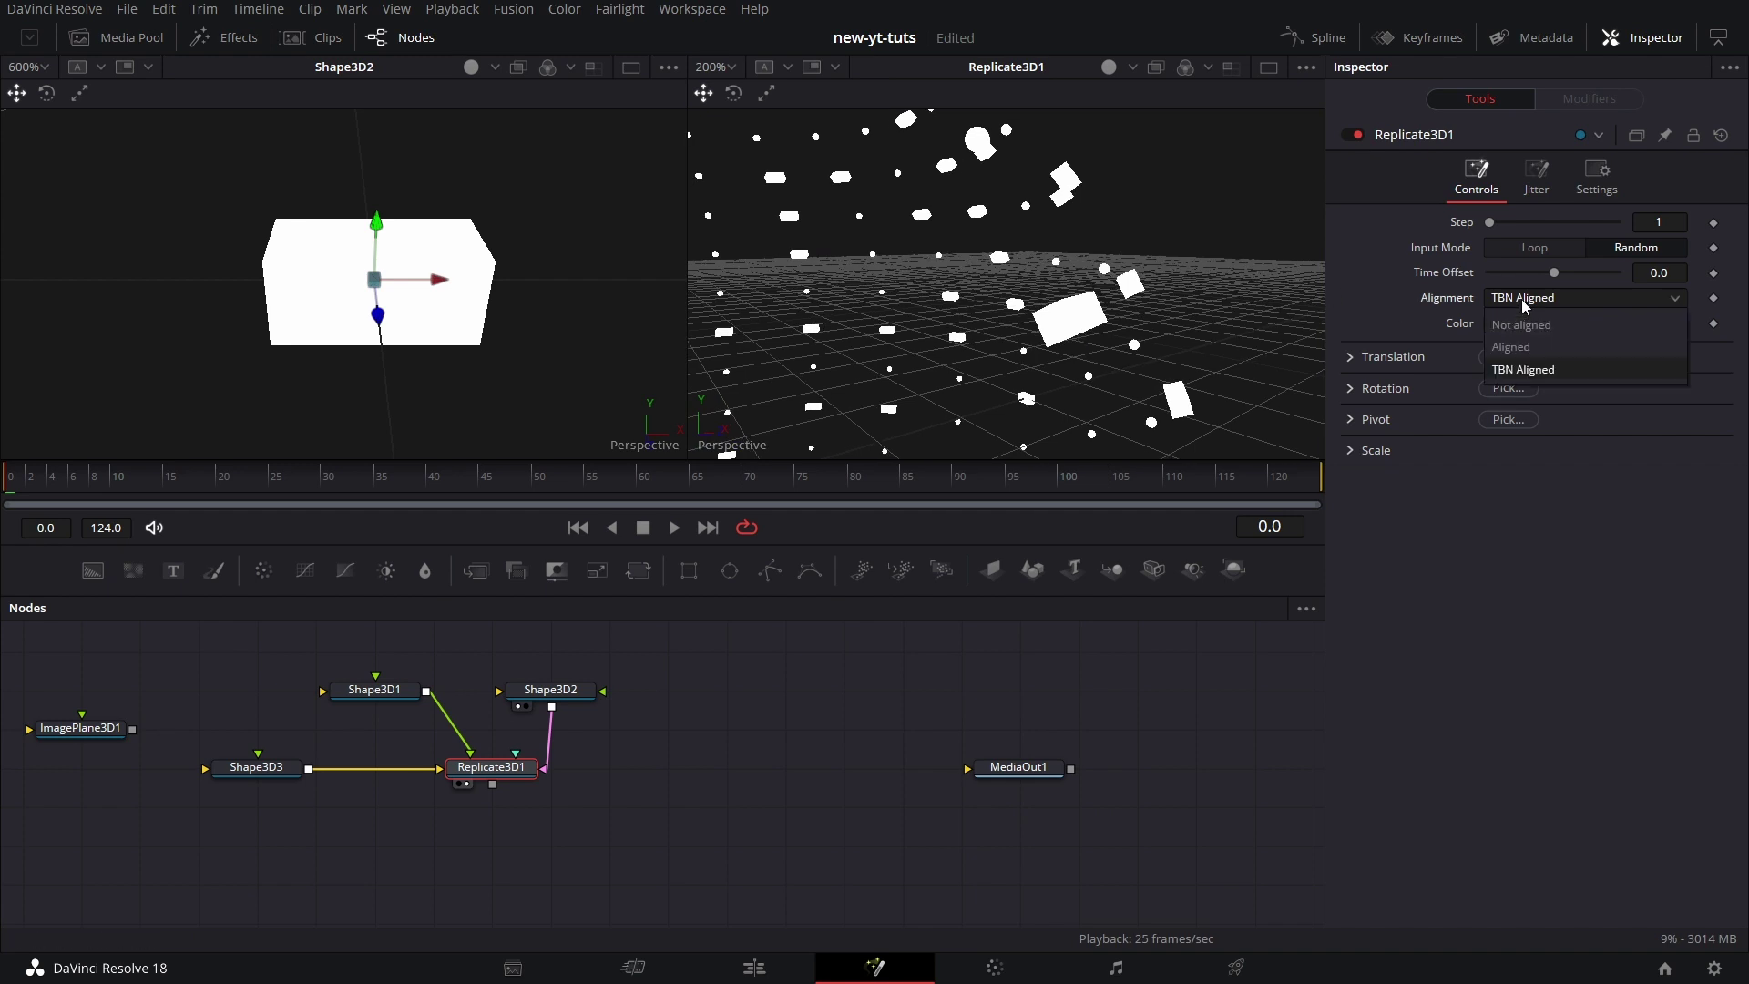
{"action": "left_click", "coordinate": [1523, 348]}
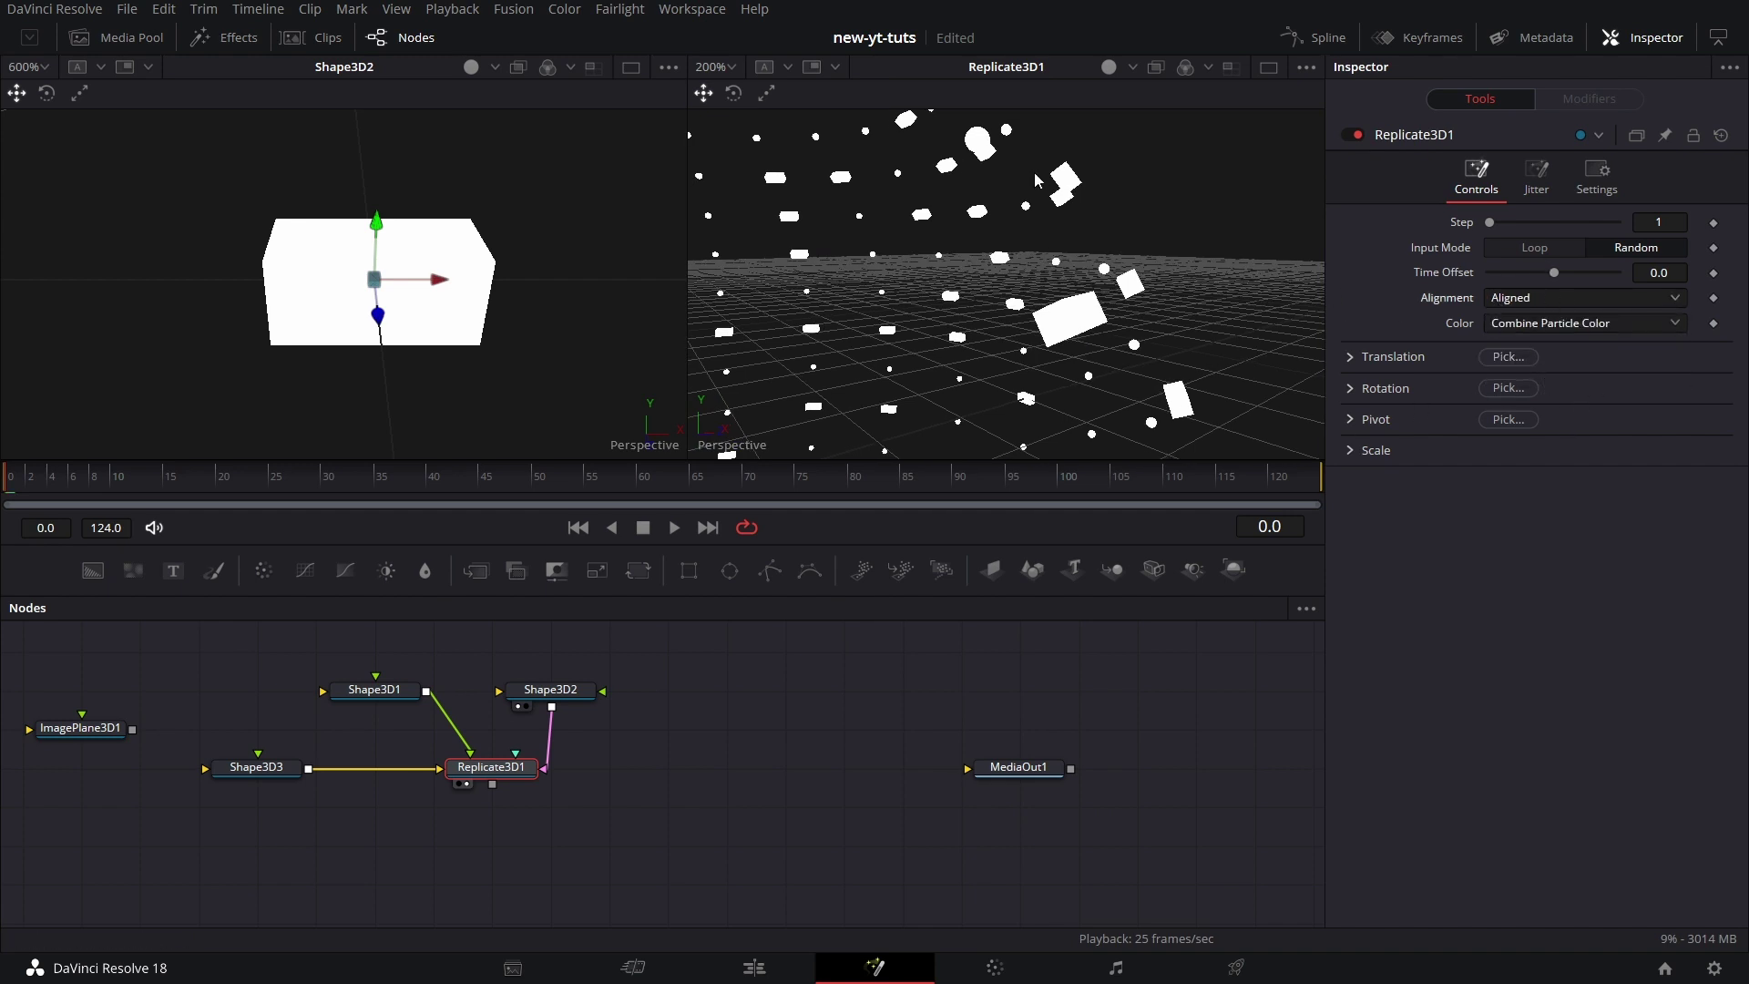
{"action": "middle_click_drag", "start_coordinate": [1036, 179], "coordinate": [1106, 201], "text": "alt"}
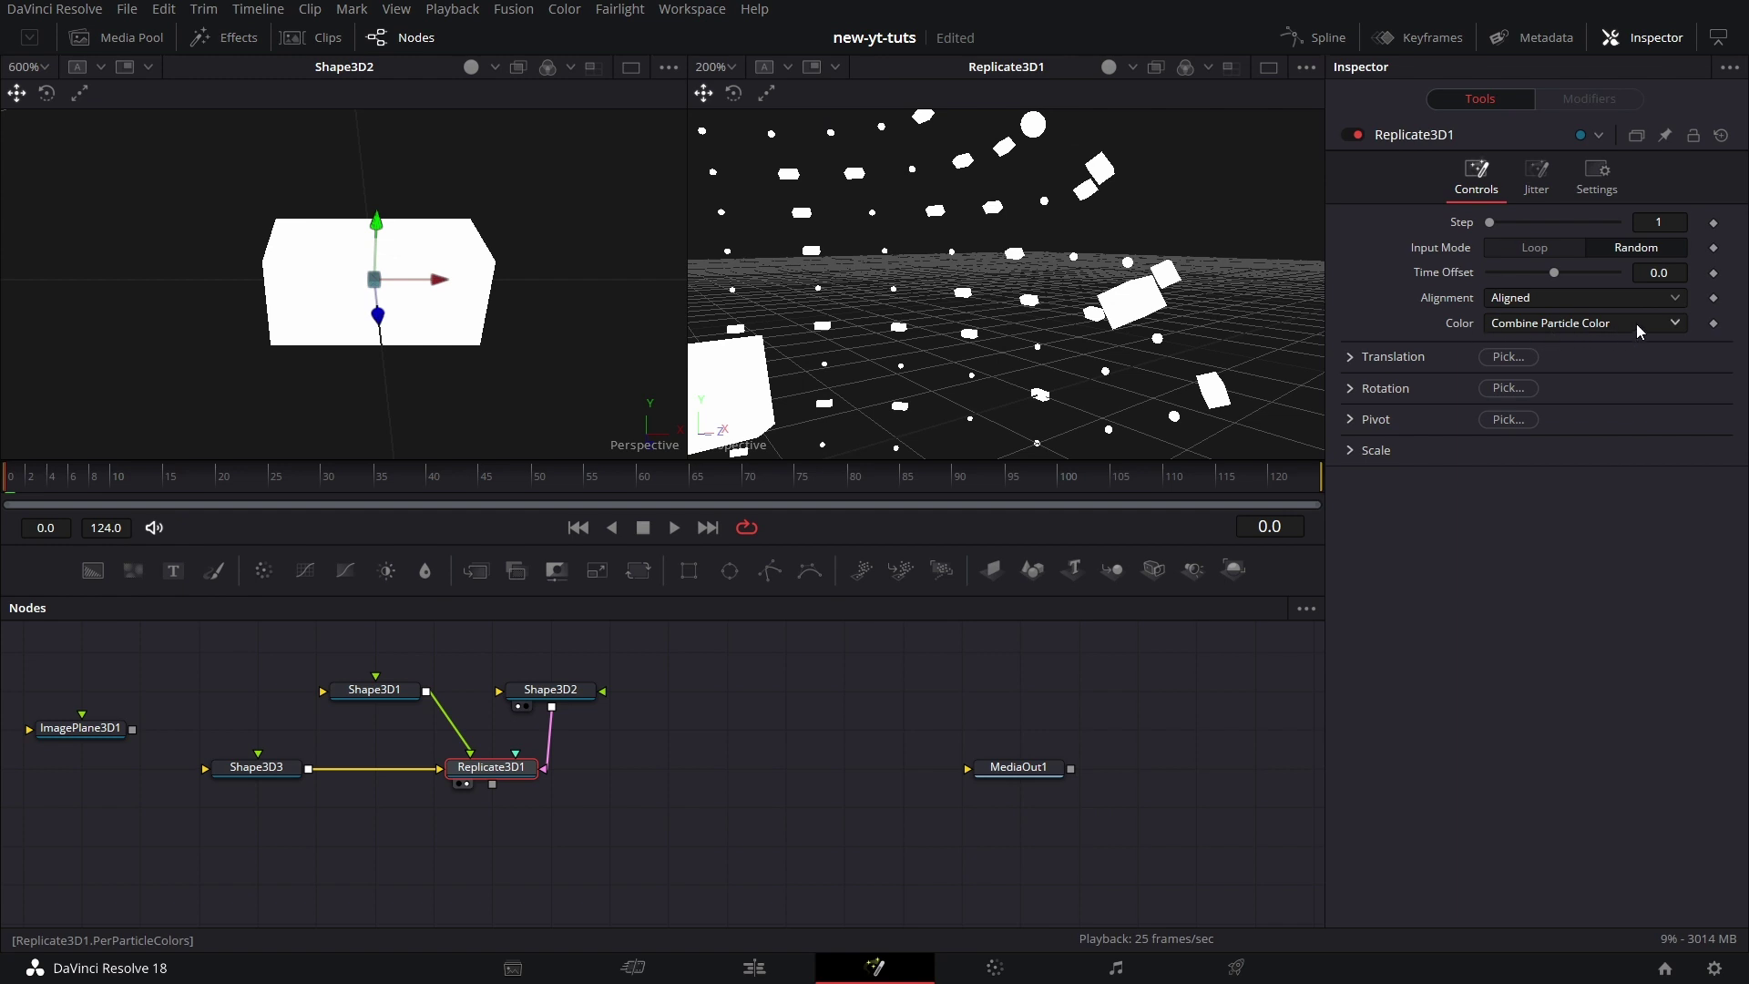
Keep Combine Particle Color and make Shape3D1's diffuse colour magenta
{"action": "left_click", "coordinate": [1675, 324]}
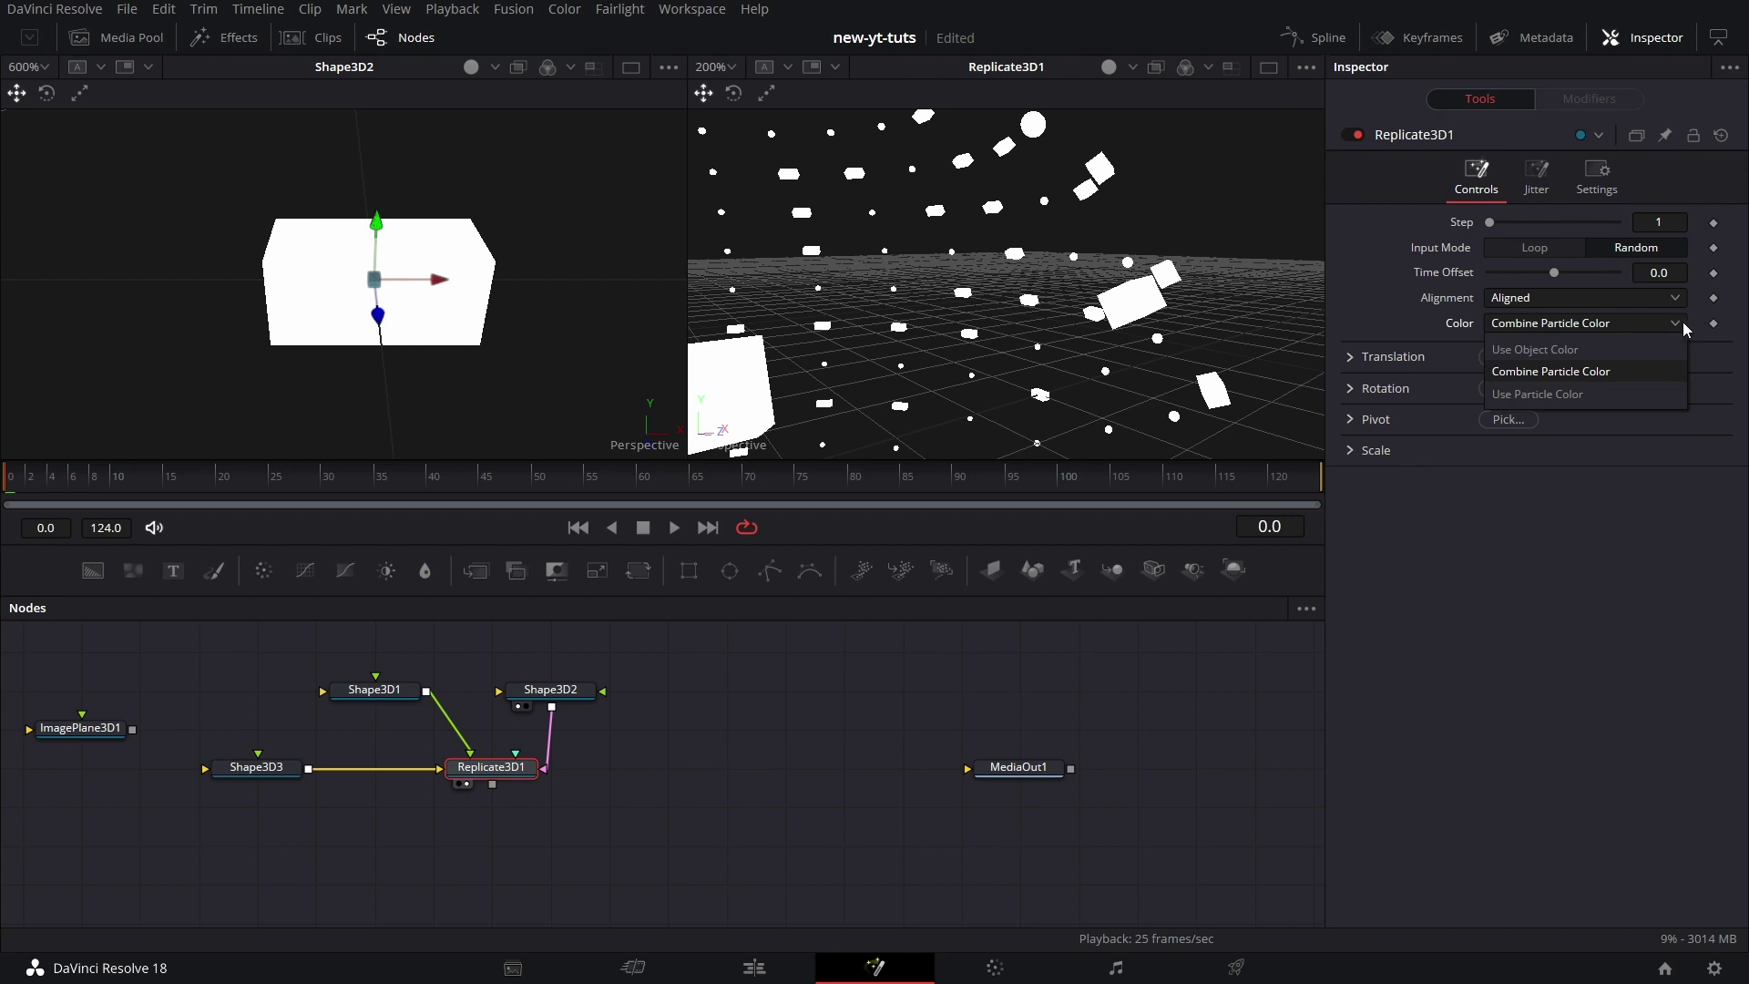
{"action": "left_click", "coordinate": [729, 727]}
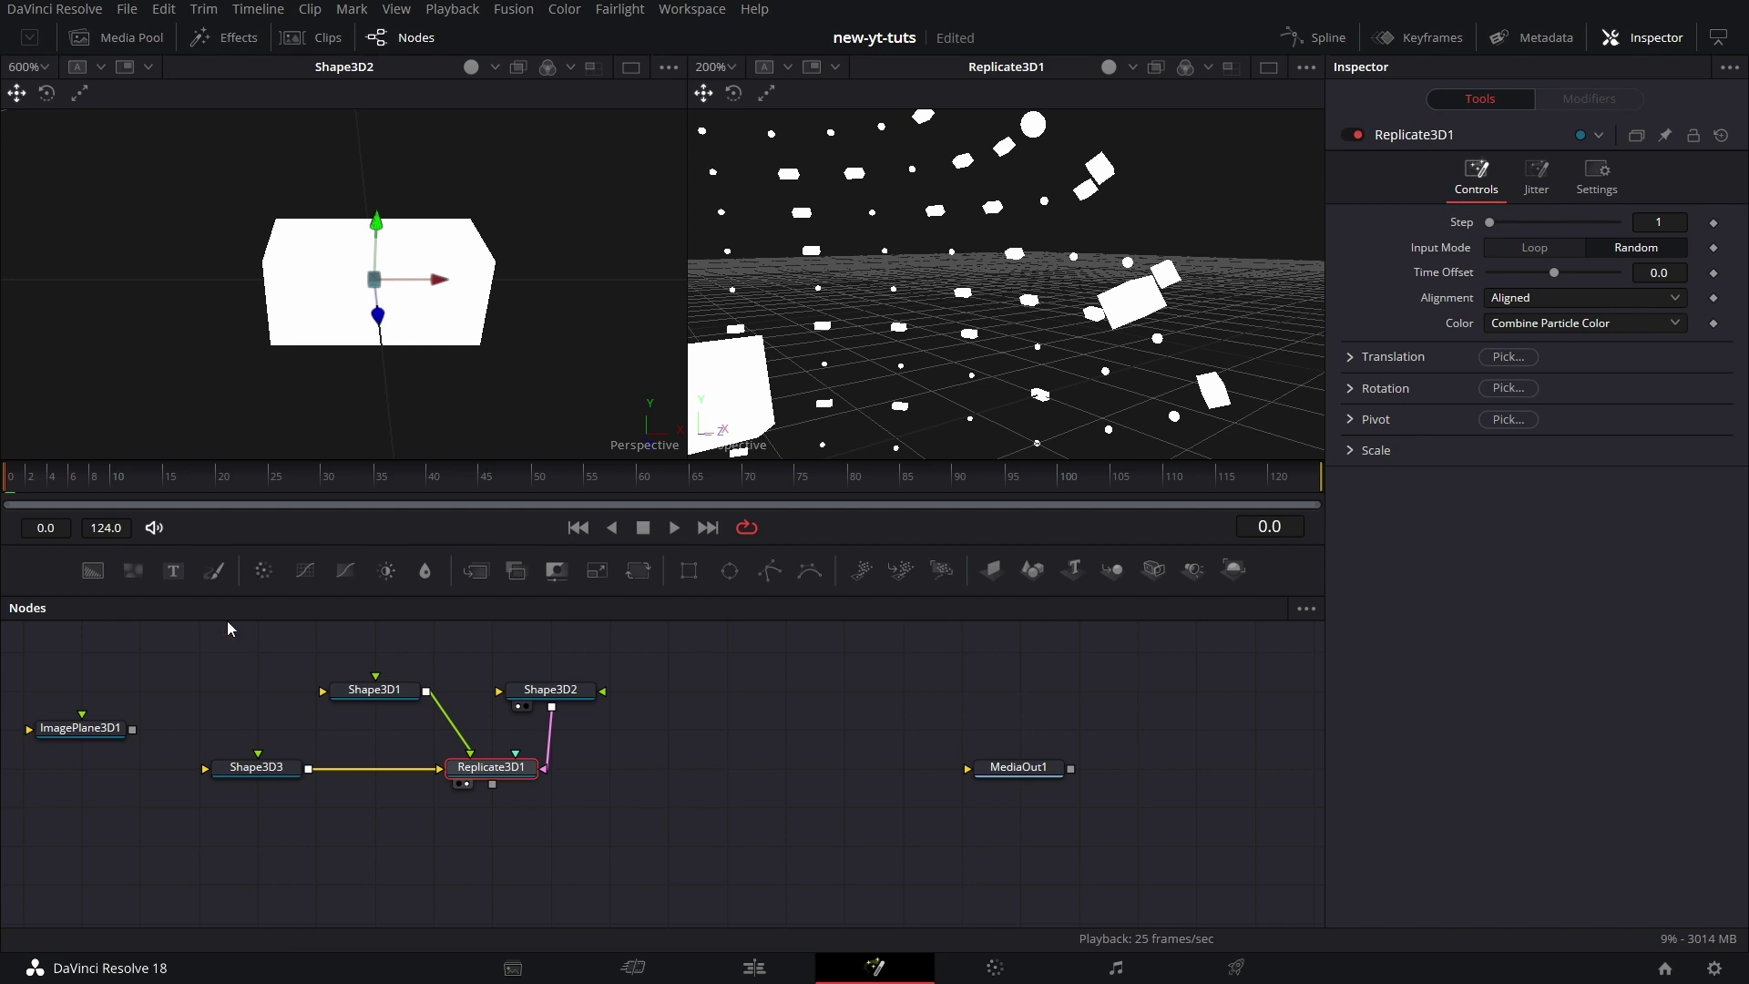
{"action": "left_click", "coordinate": [256, 767]}
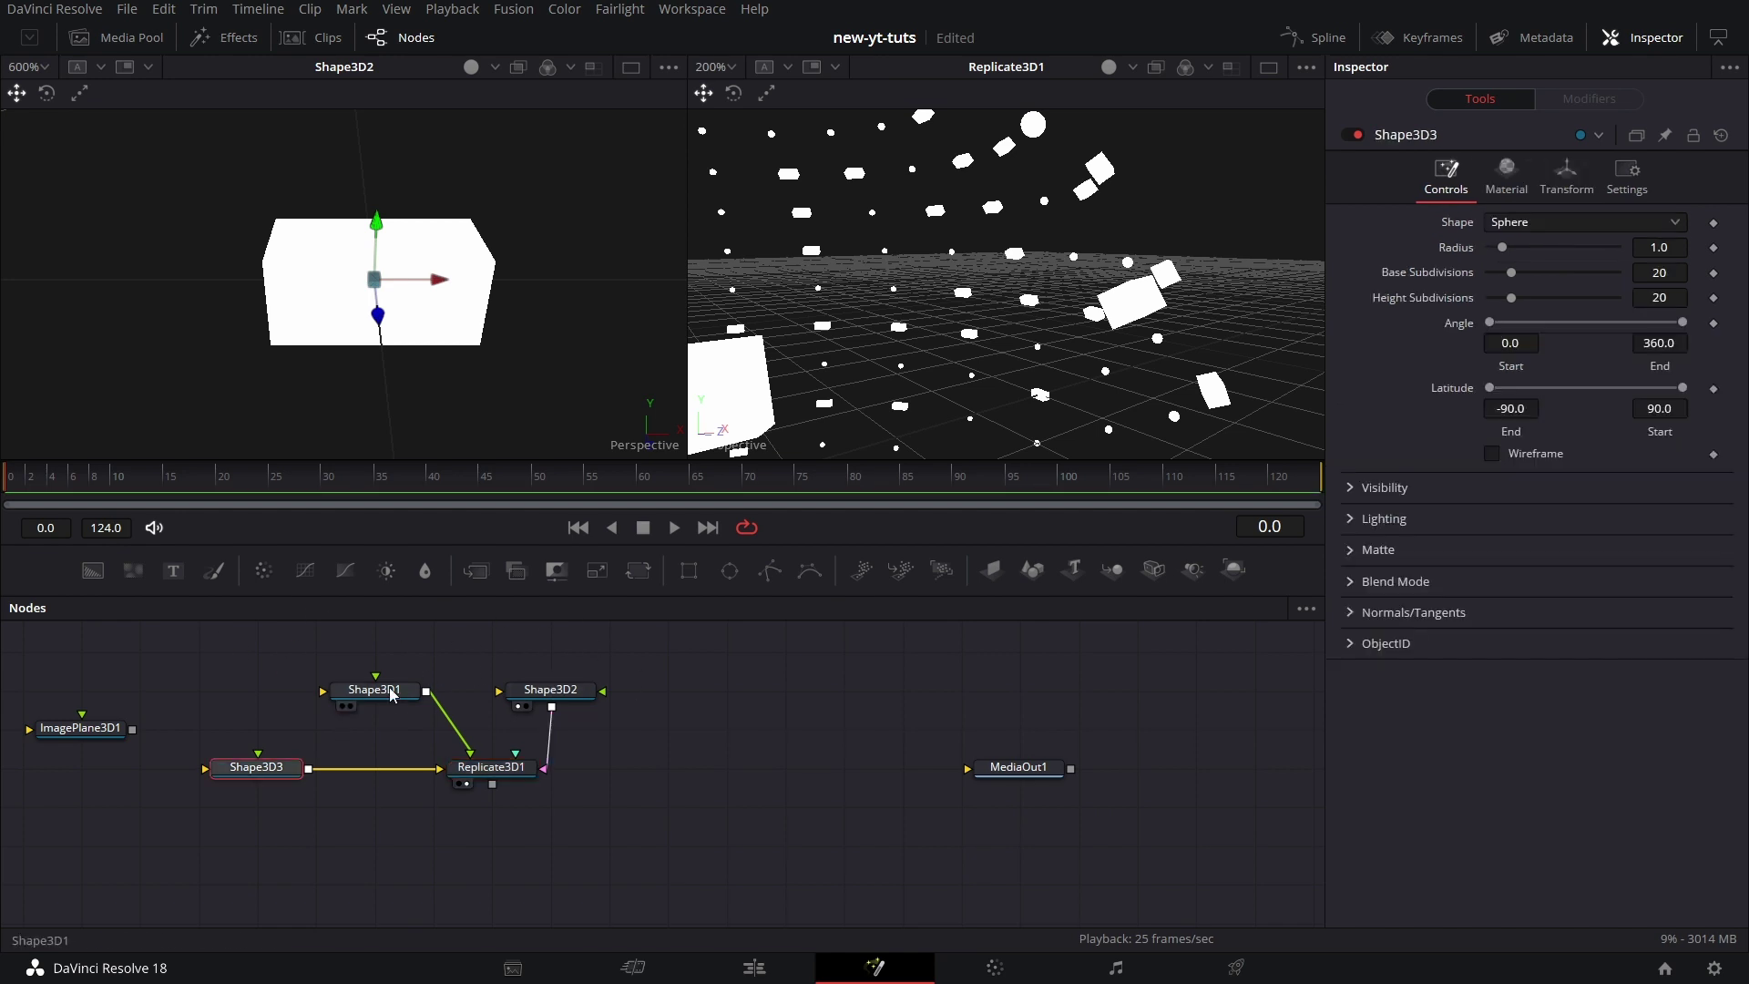
{"action": "left_click", "coordinate": [395, 698]}
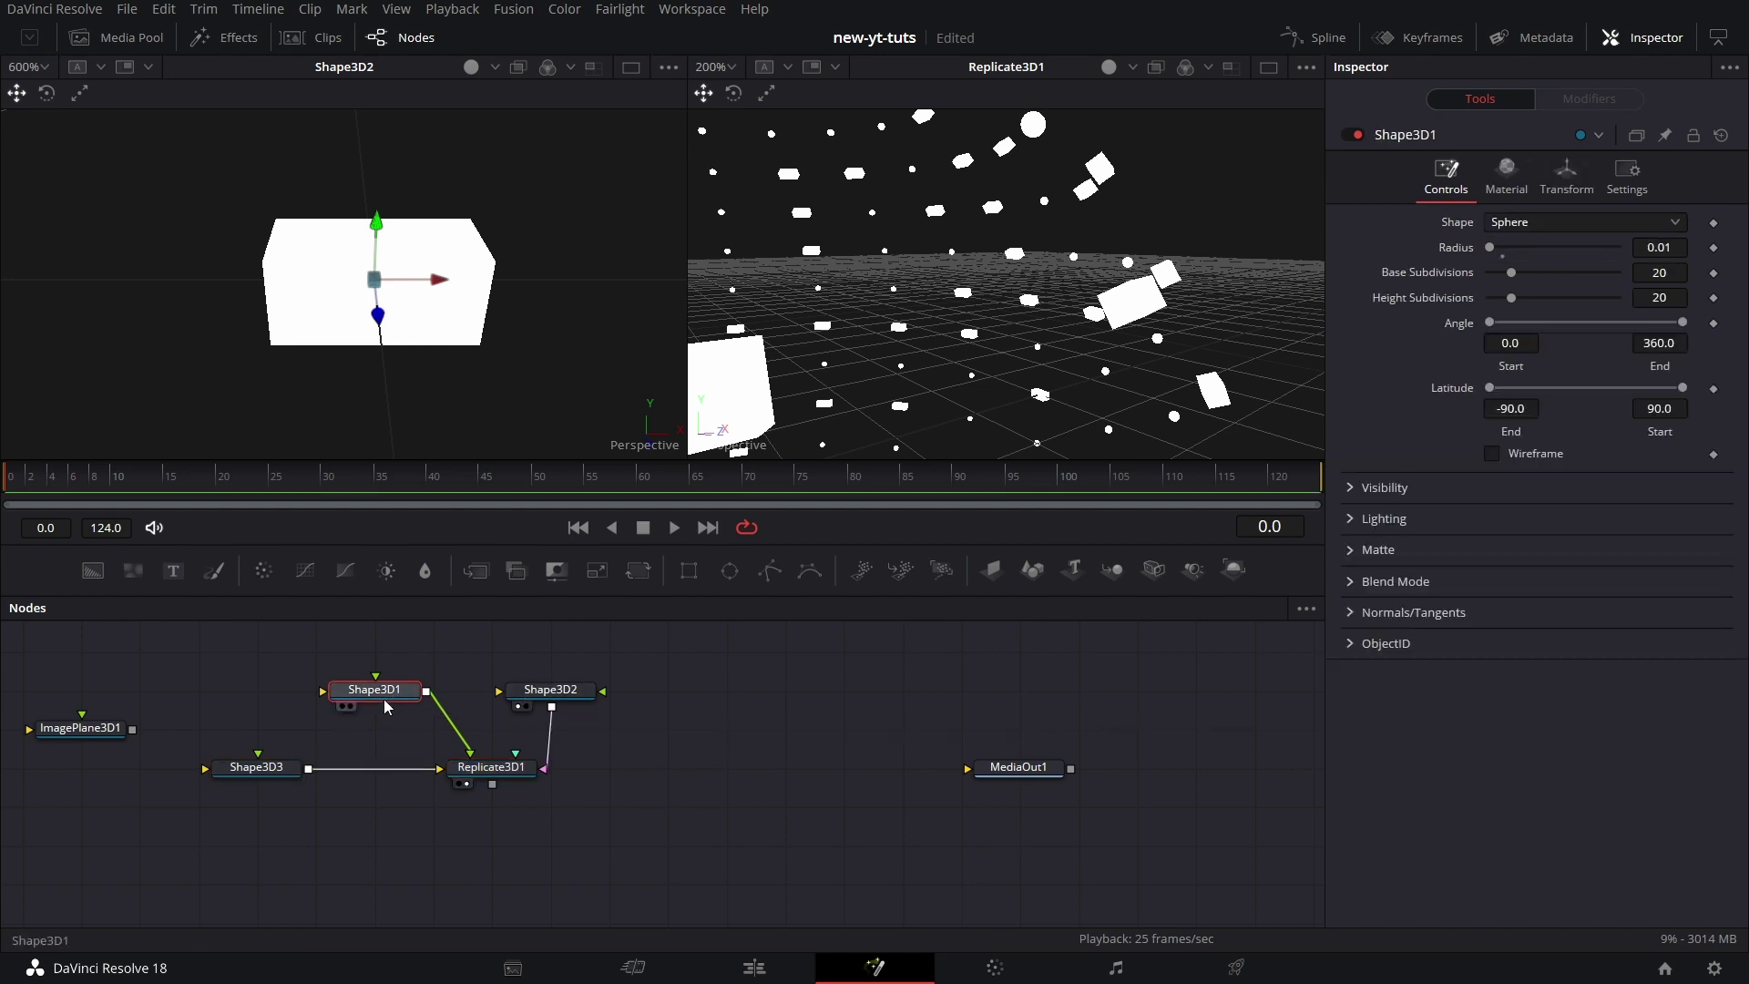
{"action": "left_click", "coordinate": [1505, 175]}
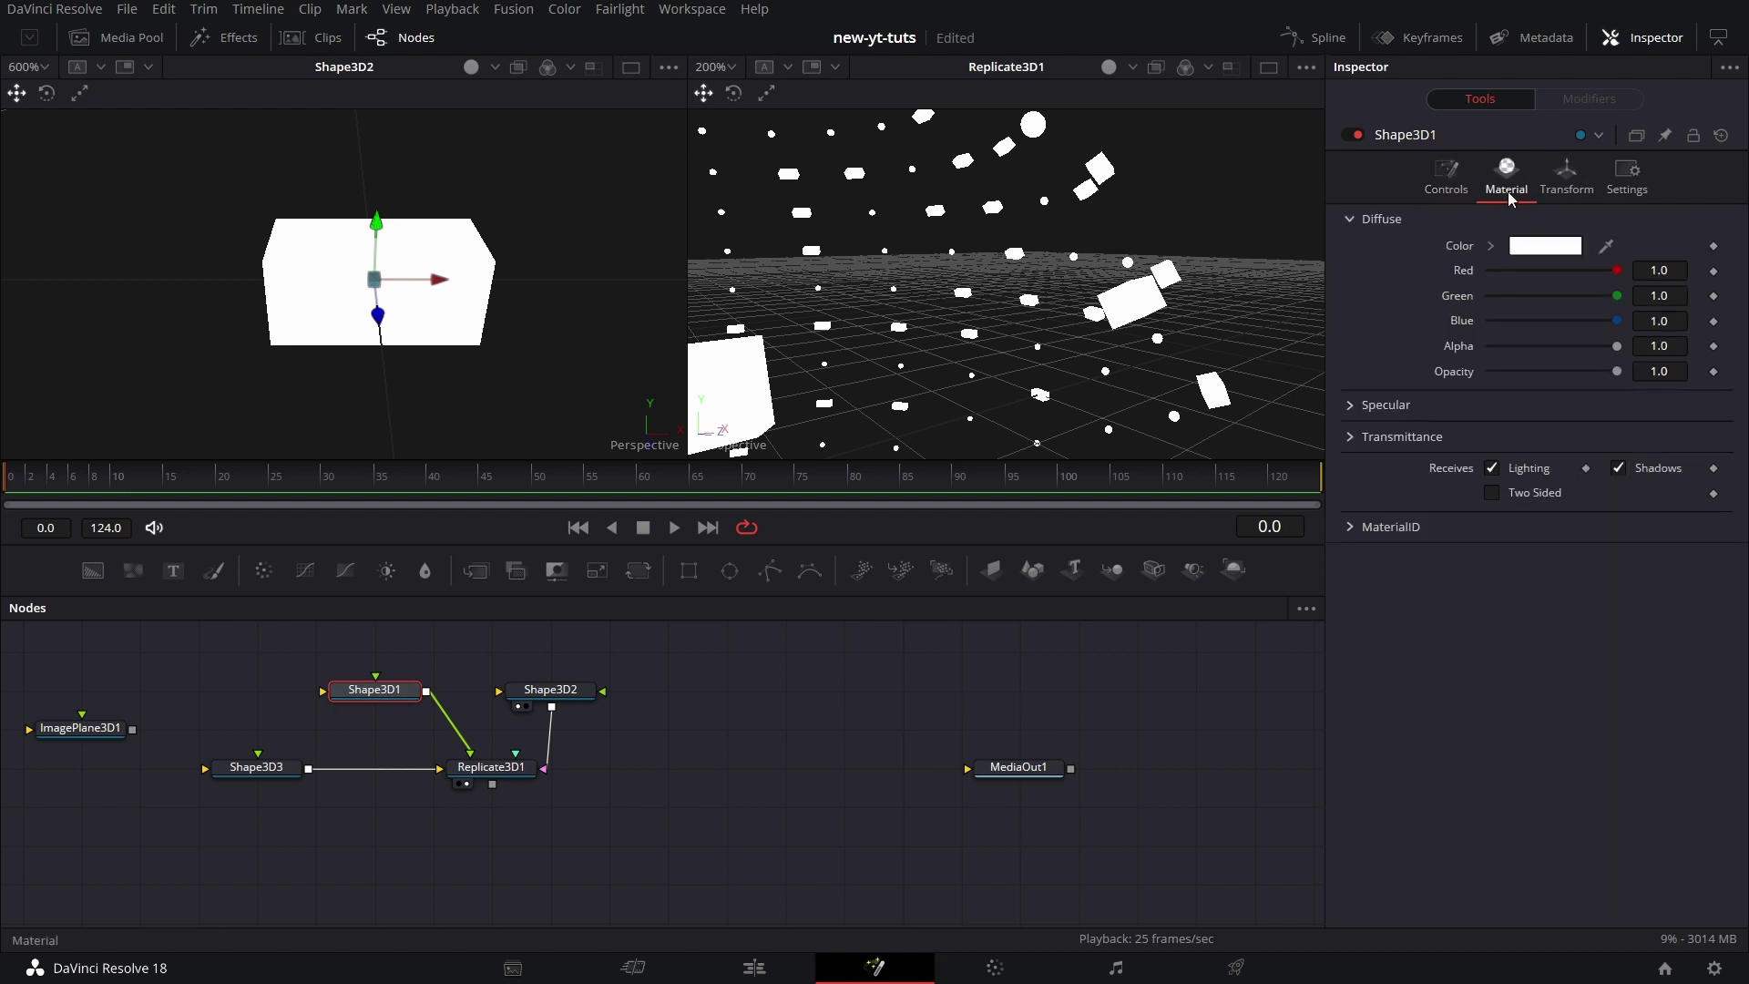
{"action": "left_click", "coordinate": [1546, 246]}
{"action": "left_click", "coordinate": [883, 314]}
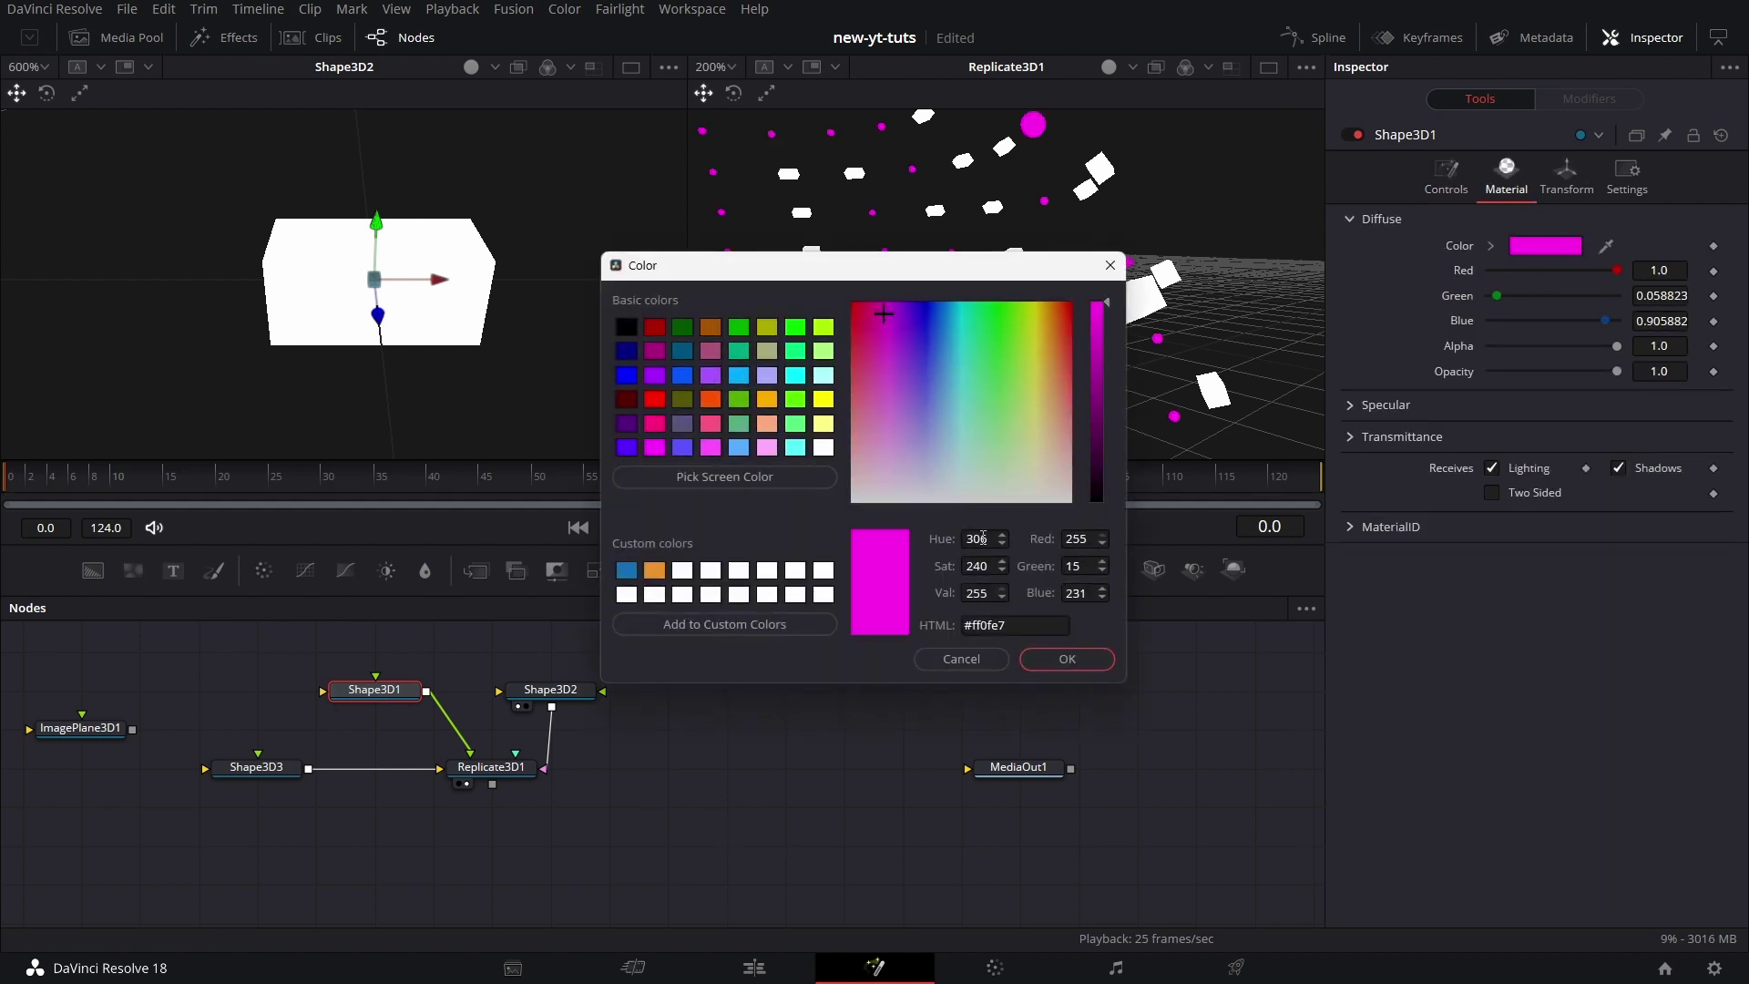
{"action": "left_click", "coordinate": [1066, 658]}
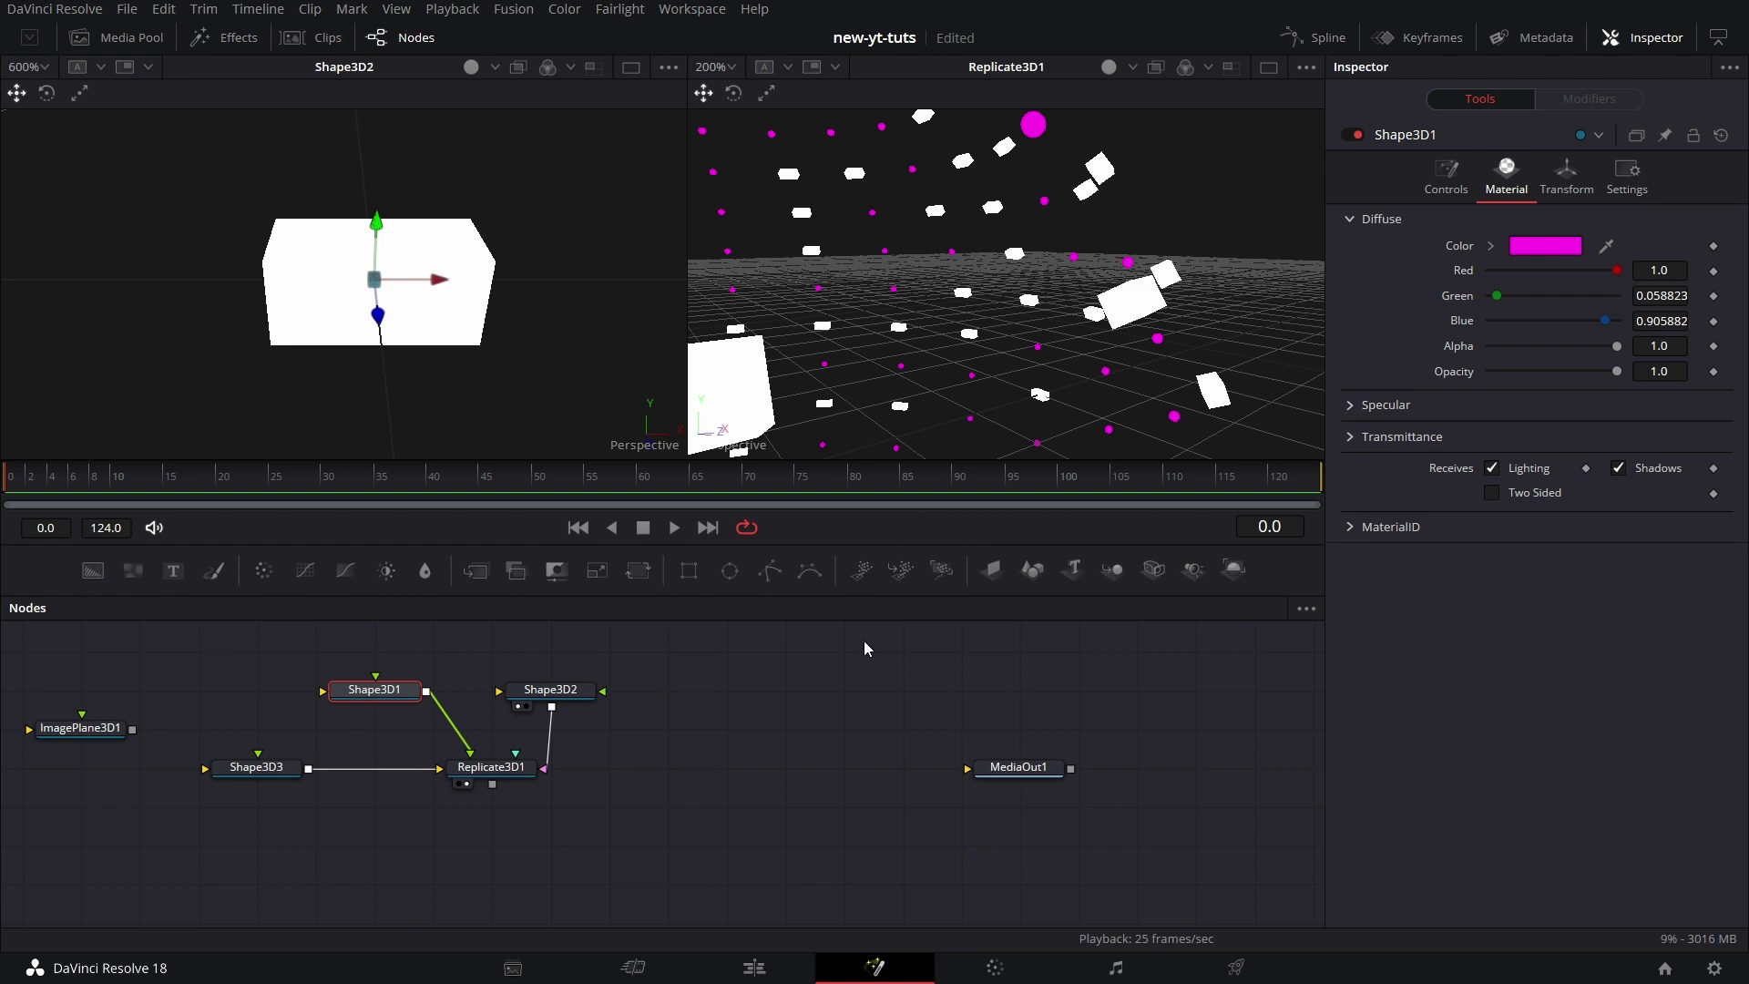
Make the Shape3D2 bricks' diffuse colour bright yellow
{"action": "left_click", "coordinate": [550, 689]}
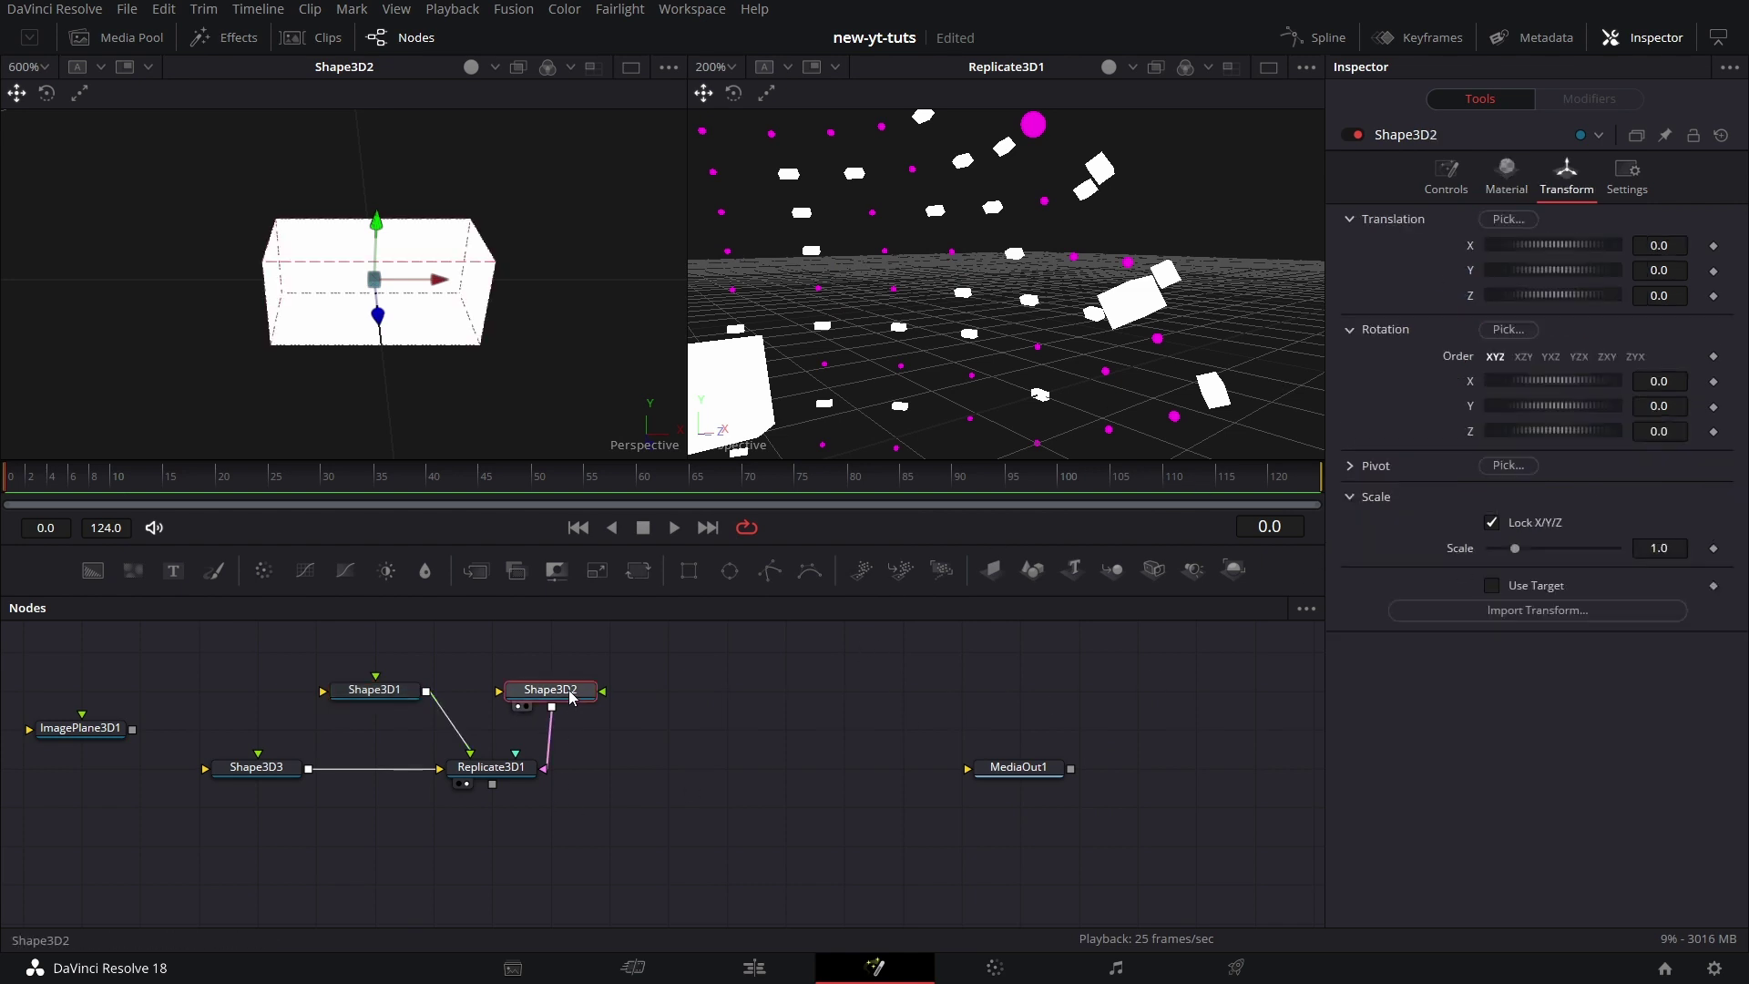
{"action": "left_click", "coordinate": [1505, 176]}
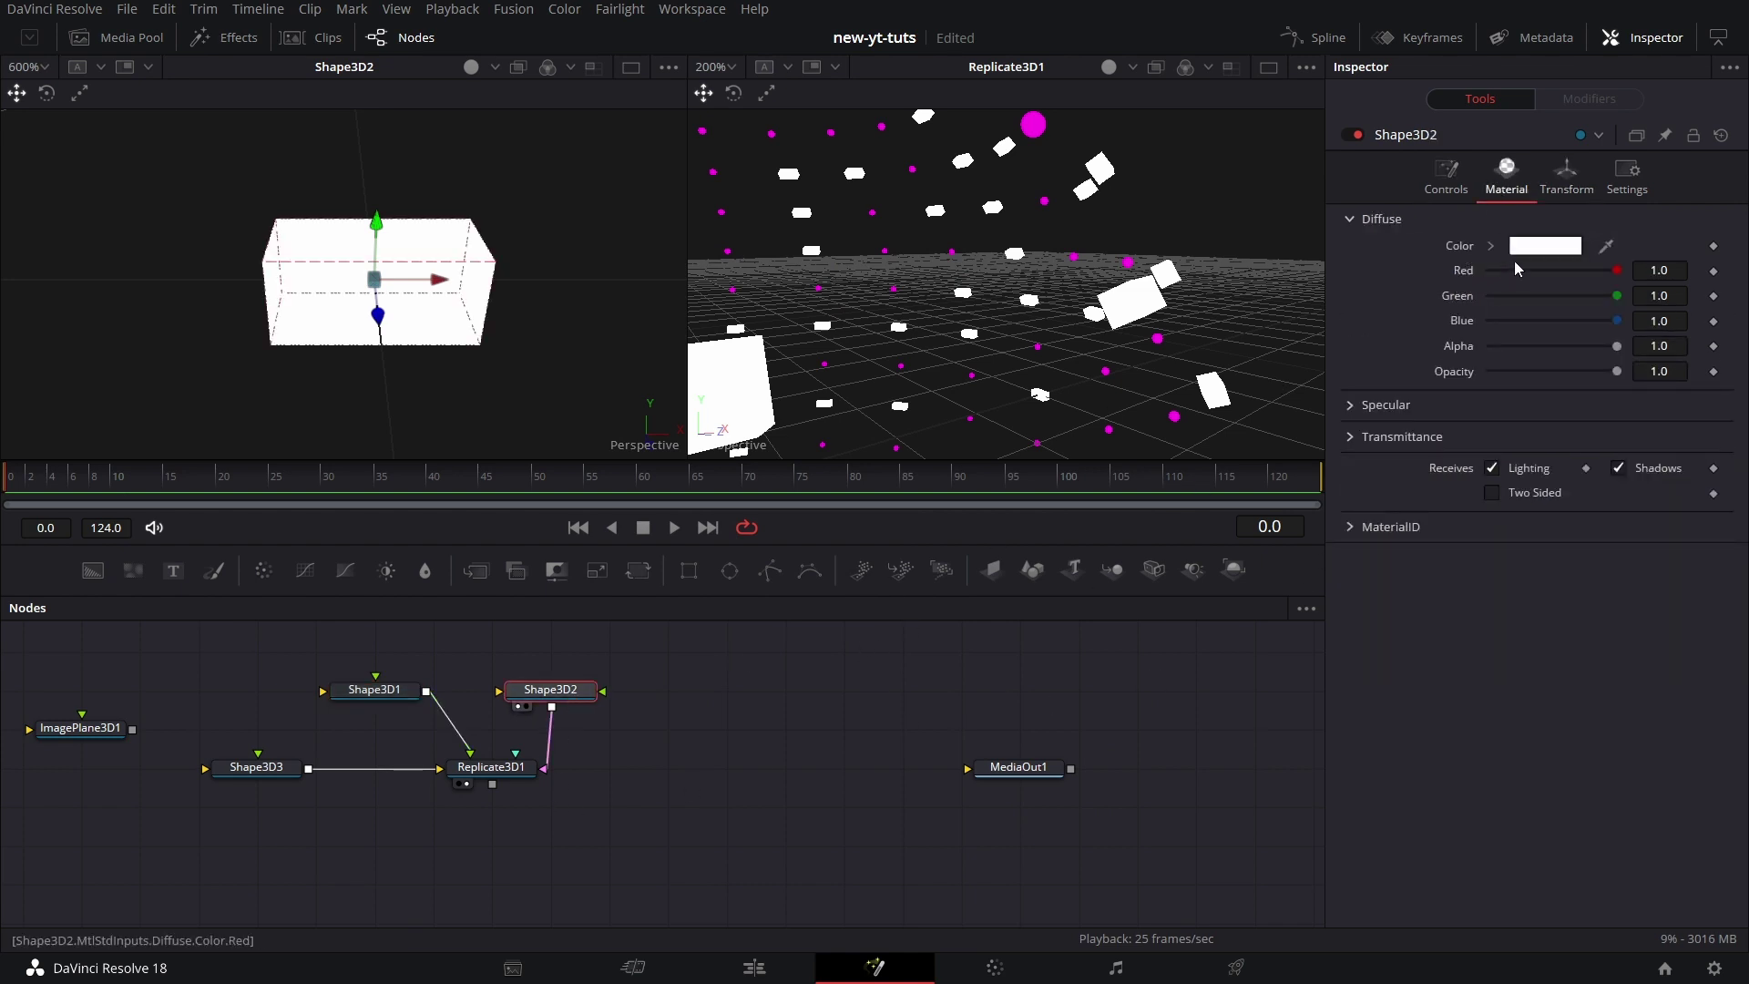
{"action": "left_click", "coordinate": [1545, 246]}
{"action": "left_click", "coordinate": [1036, 304]}
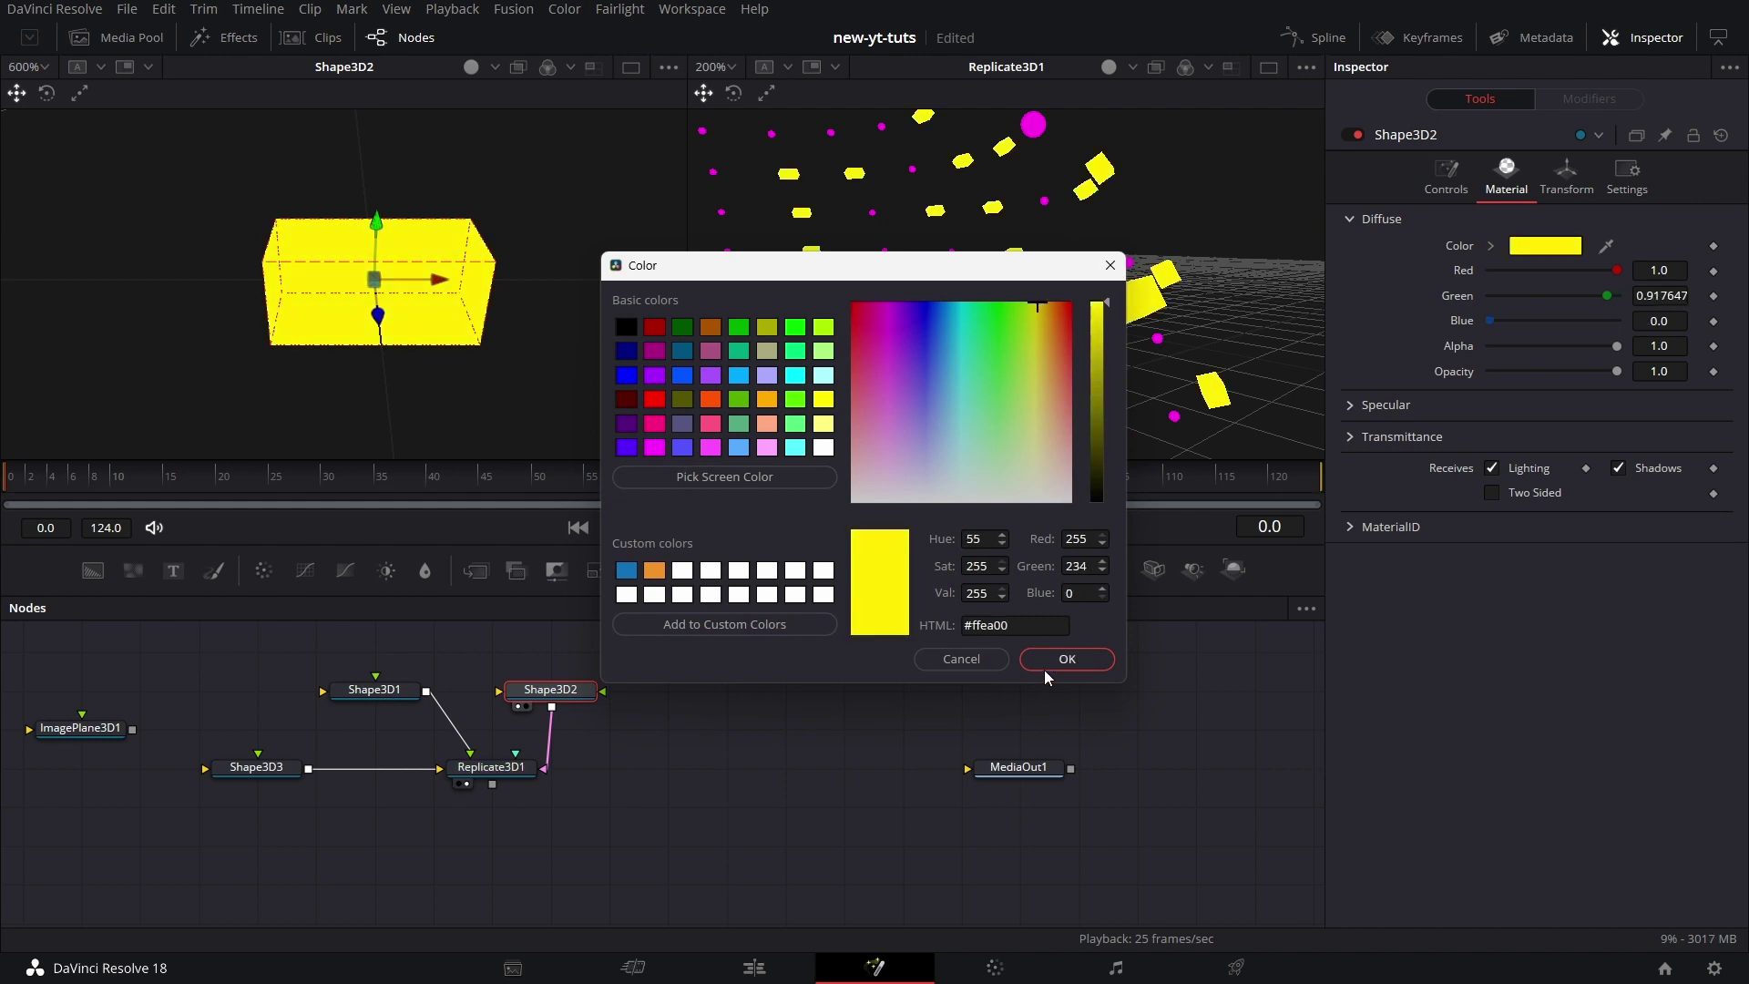
{"action": "left_click", "coordinate": [1064, 658]}
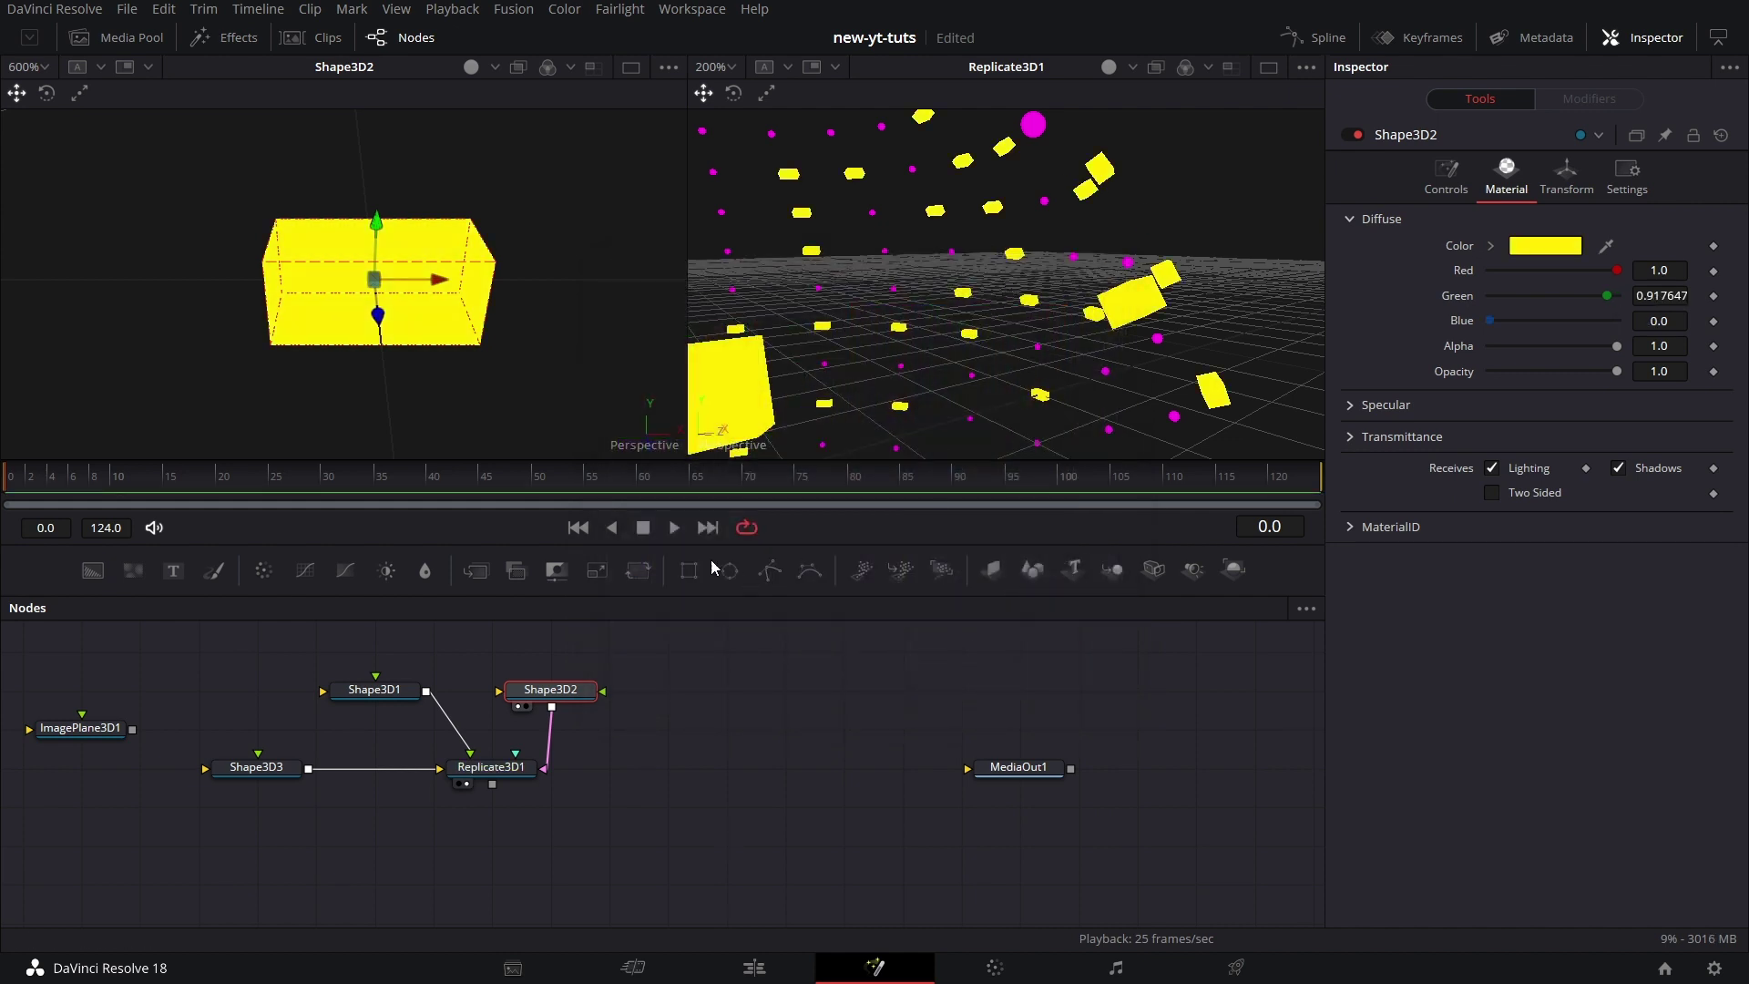
Make the Shape3D3 sphere's diffuse colour green
{"action": "left_click", "coordinate": [284, 771]}
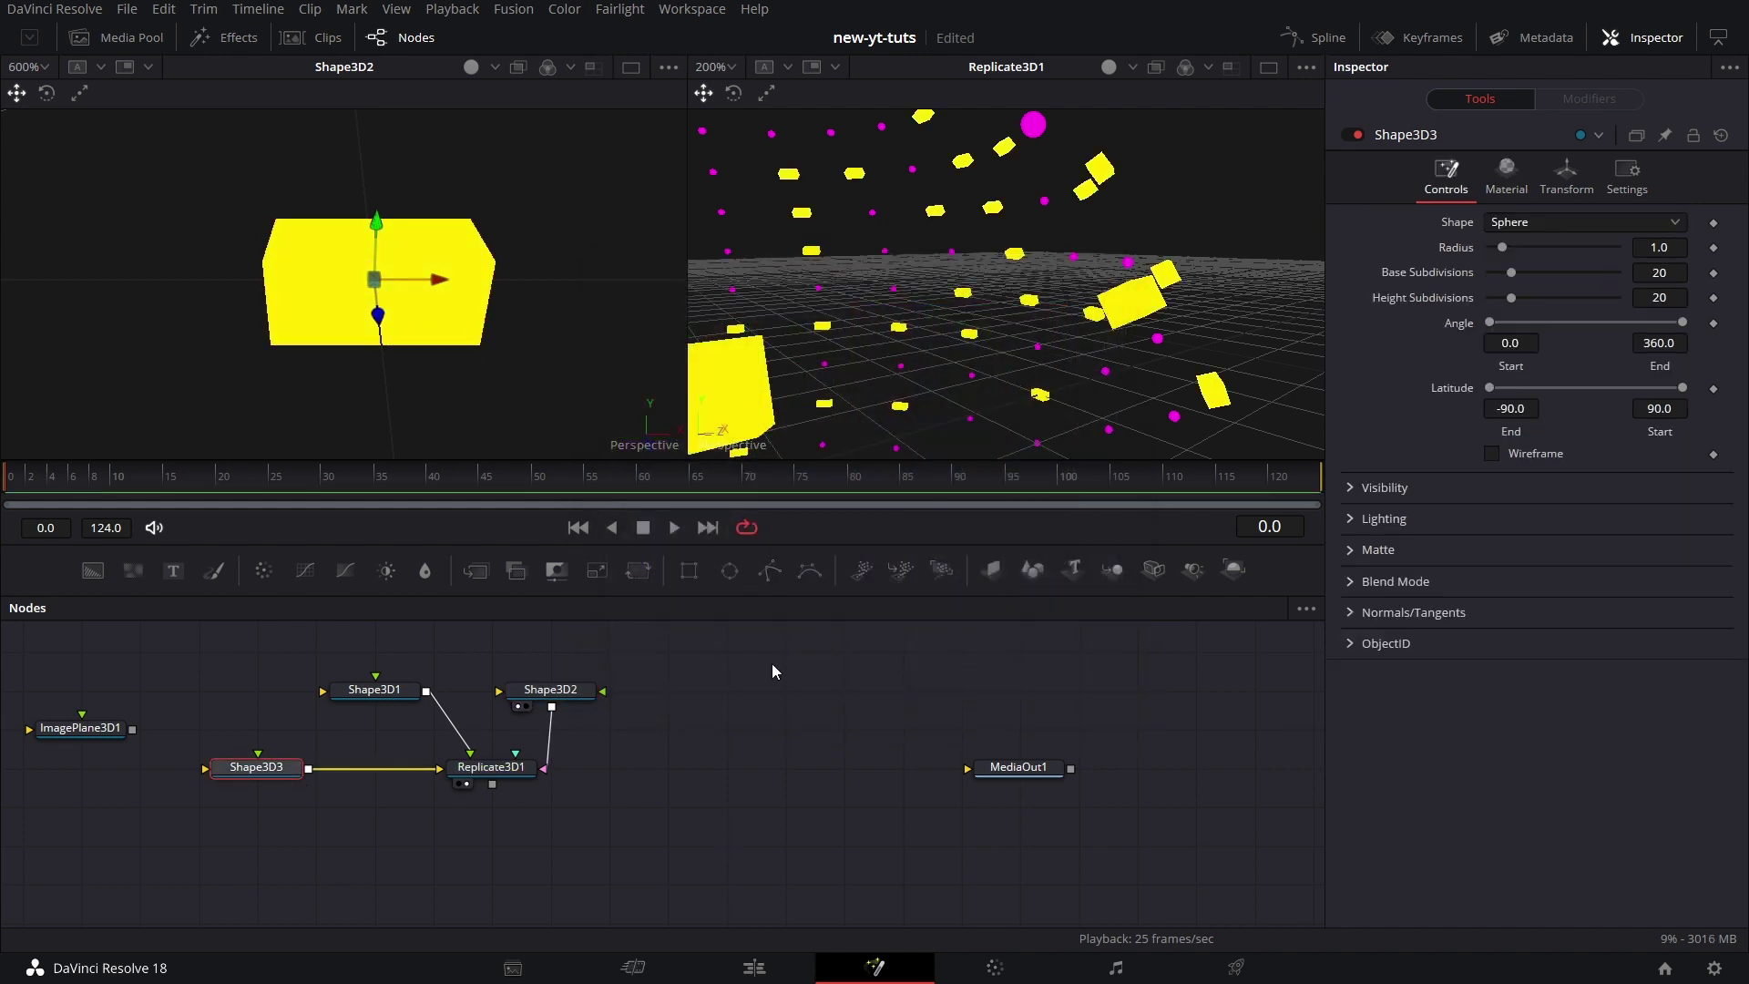
{"action": "left_click", "coordinate": [1517, 188]}
{"action": "left_click", "coordinate": [1559, 247]}
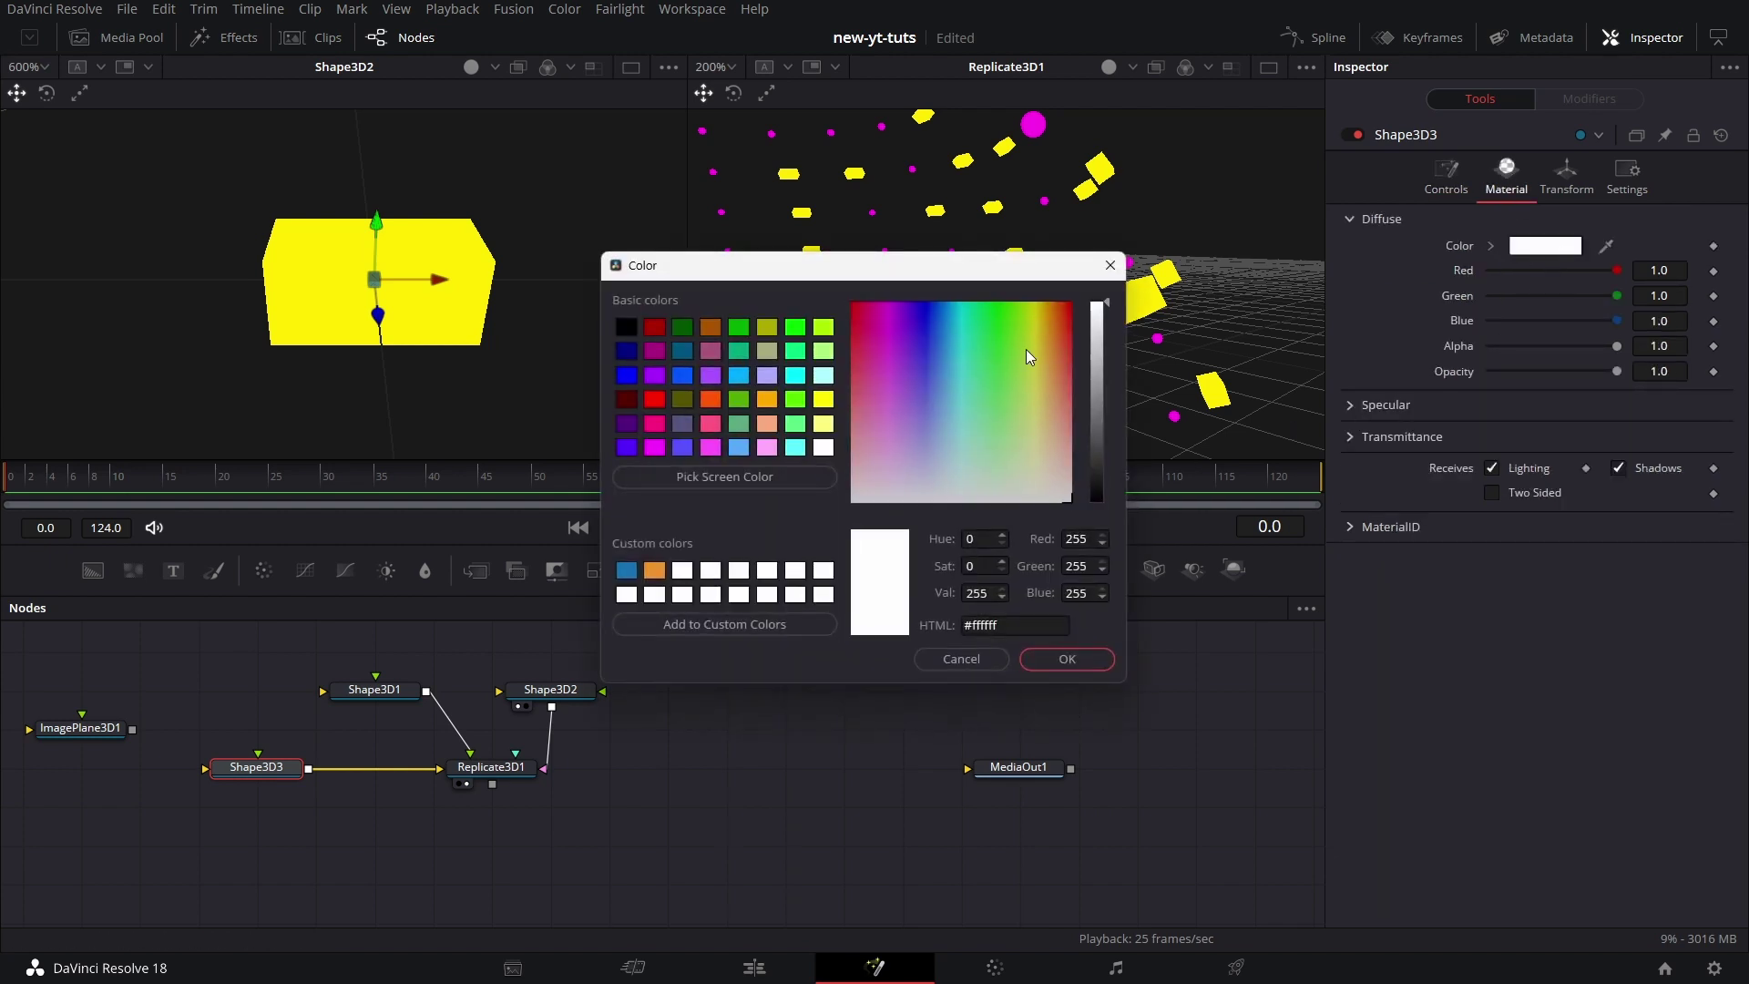
{"action": "left_click", "coordinate": [990, 327]}
{"action": "left_click", "coordinate": [1061, 660]}
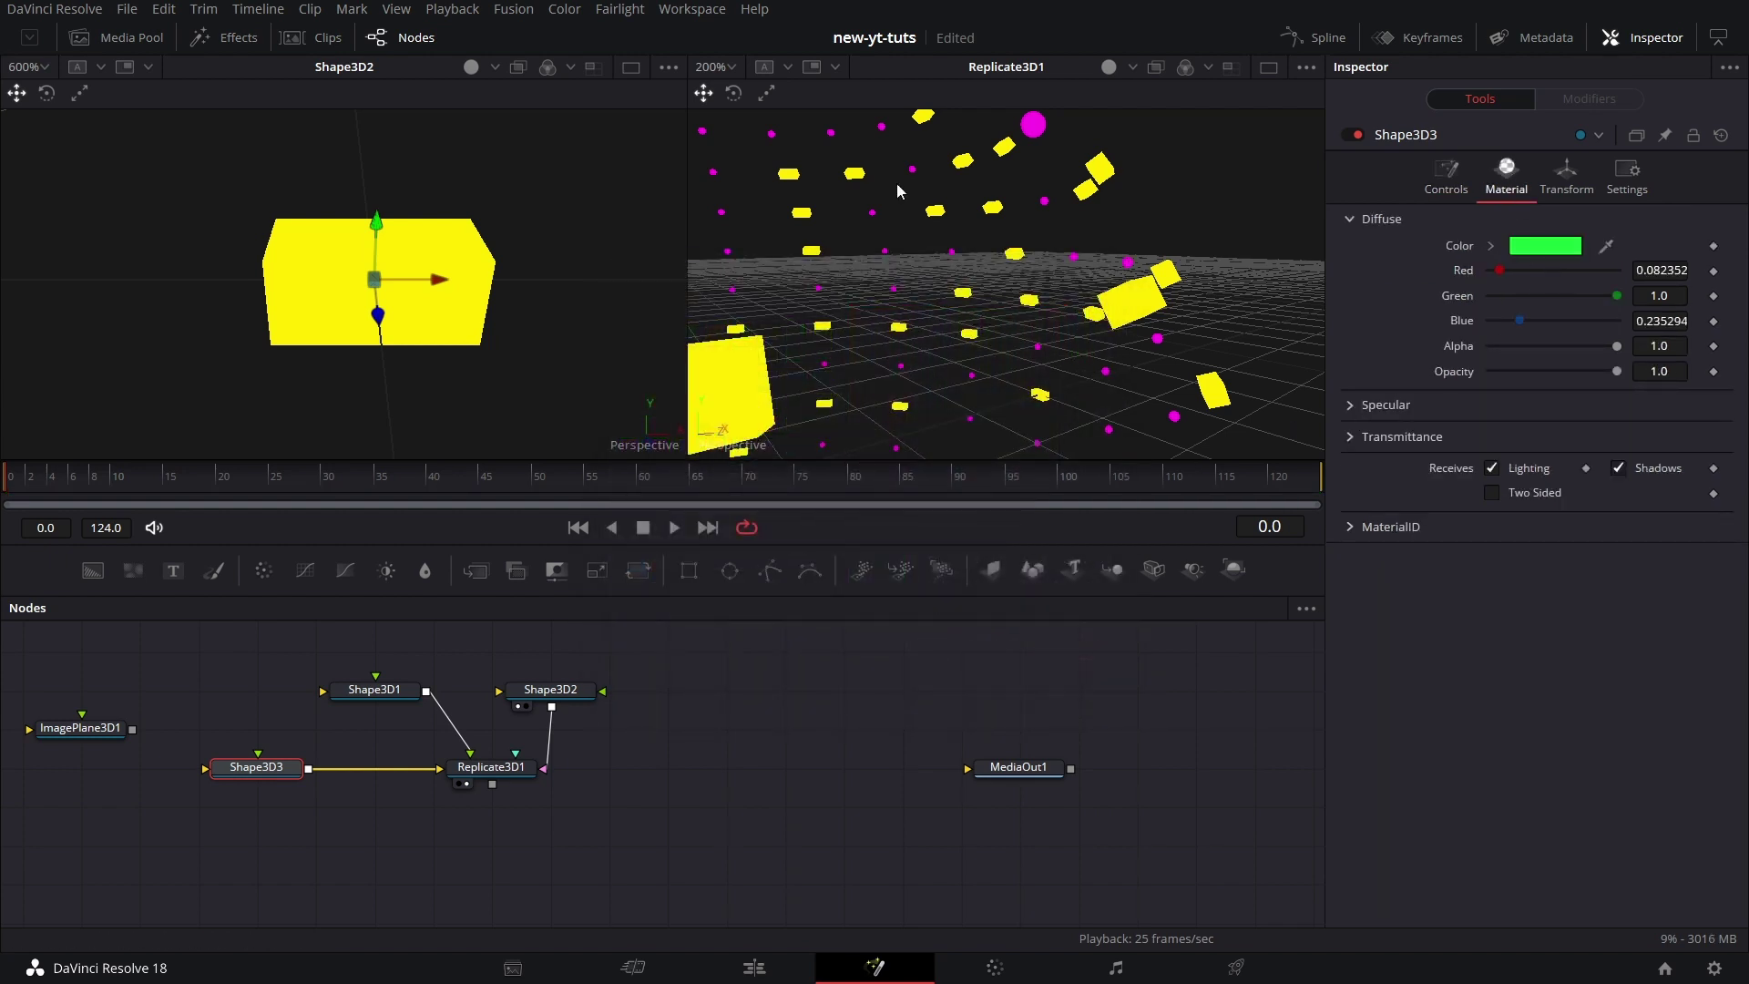
{"action": "middle_click_drag", "start_coordinate": [823, 292], "coordinate": [1020, 324], "text": "alt"}
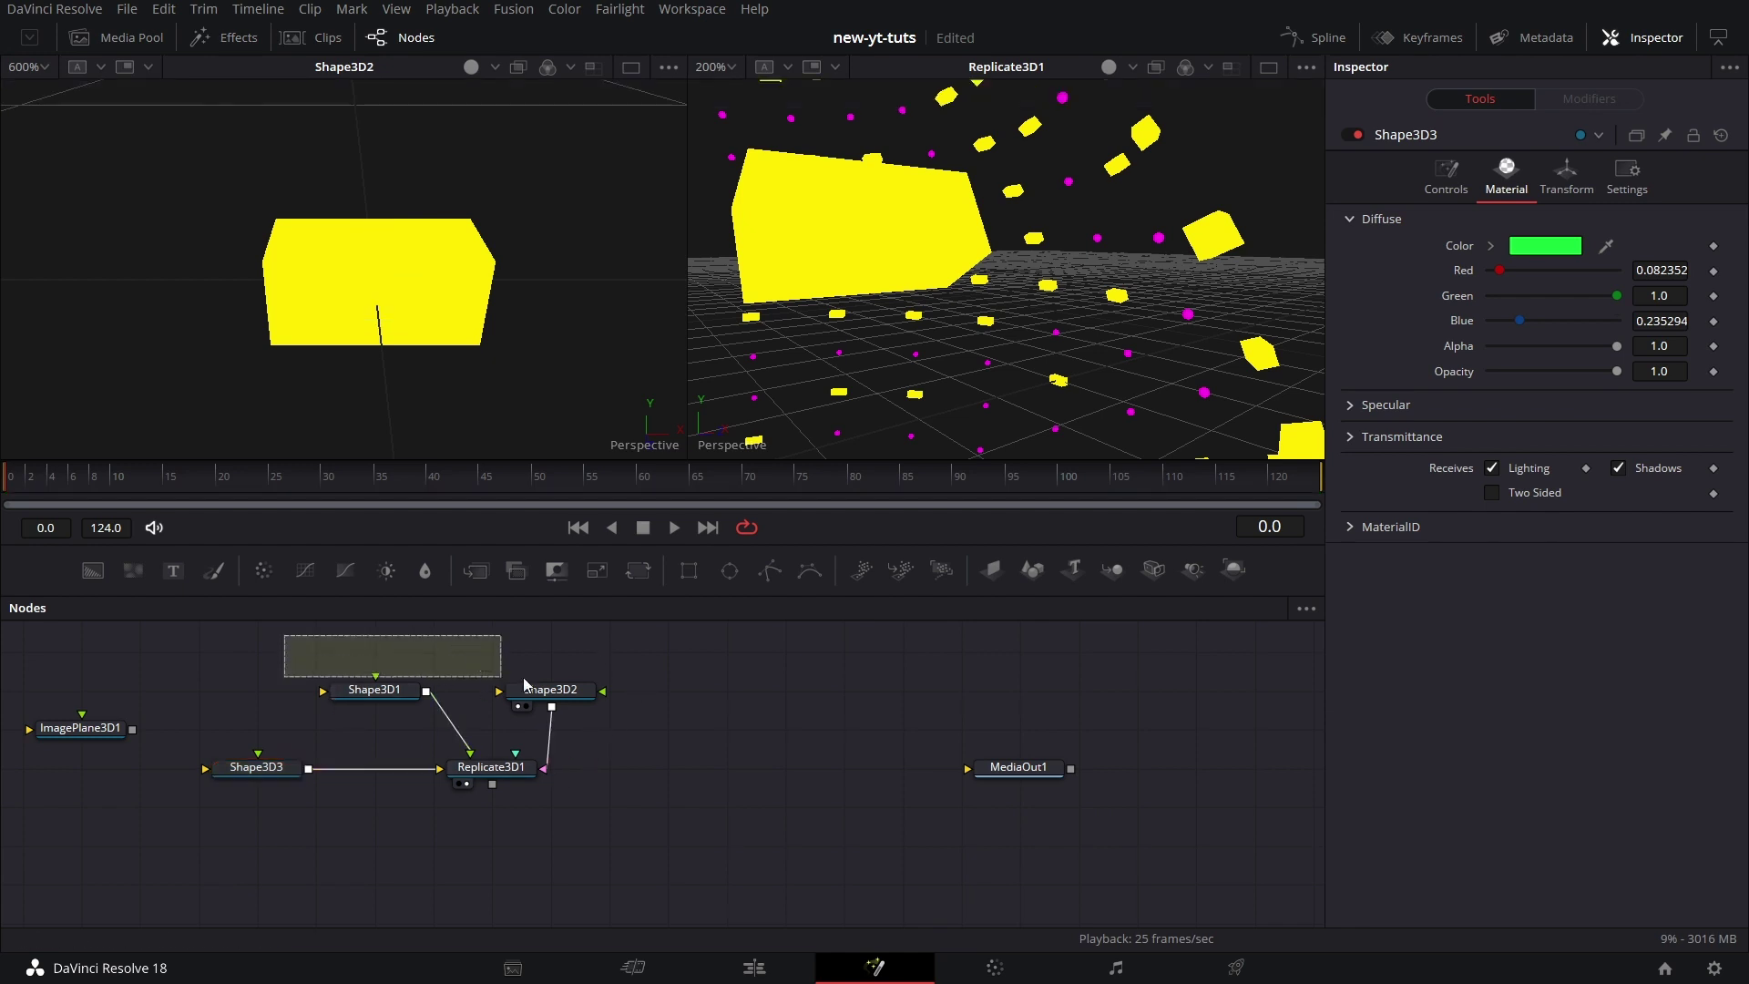
Show Replicate3D1's translation settings with a single large viewer zoomed to 50%
{"action": "left_click", "coordinate": [491, 767]}
{"action": "left_click", "coordinate": [1389, 356]}
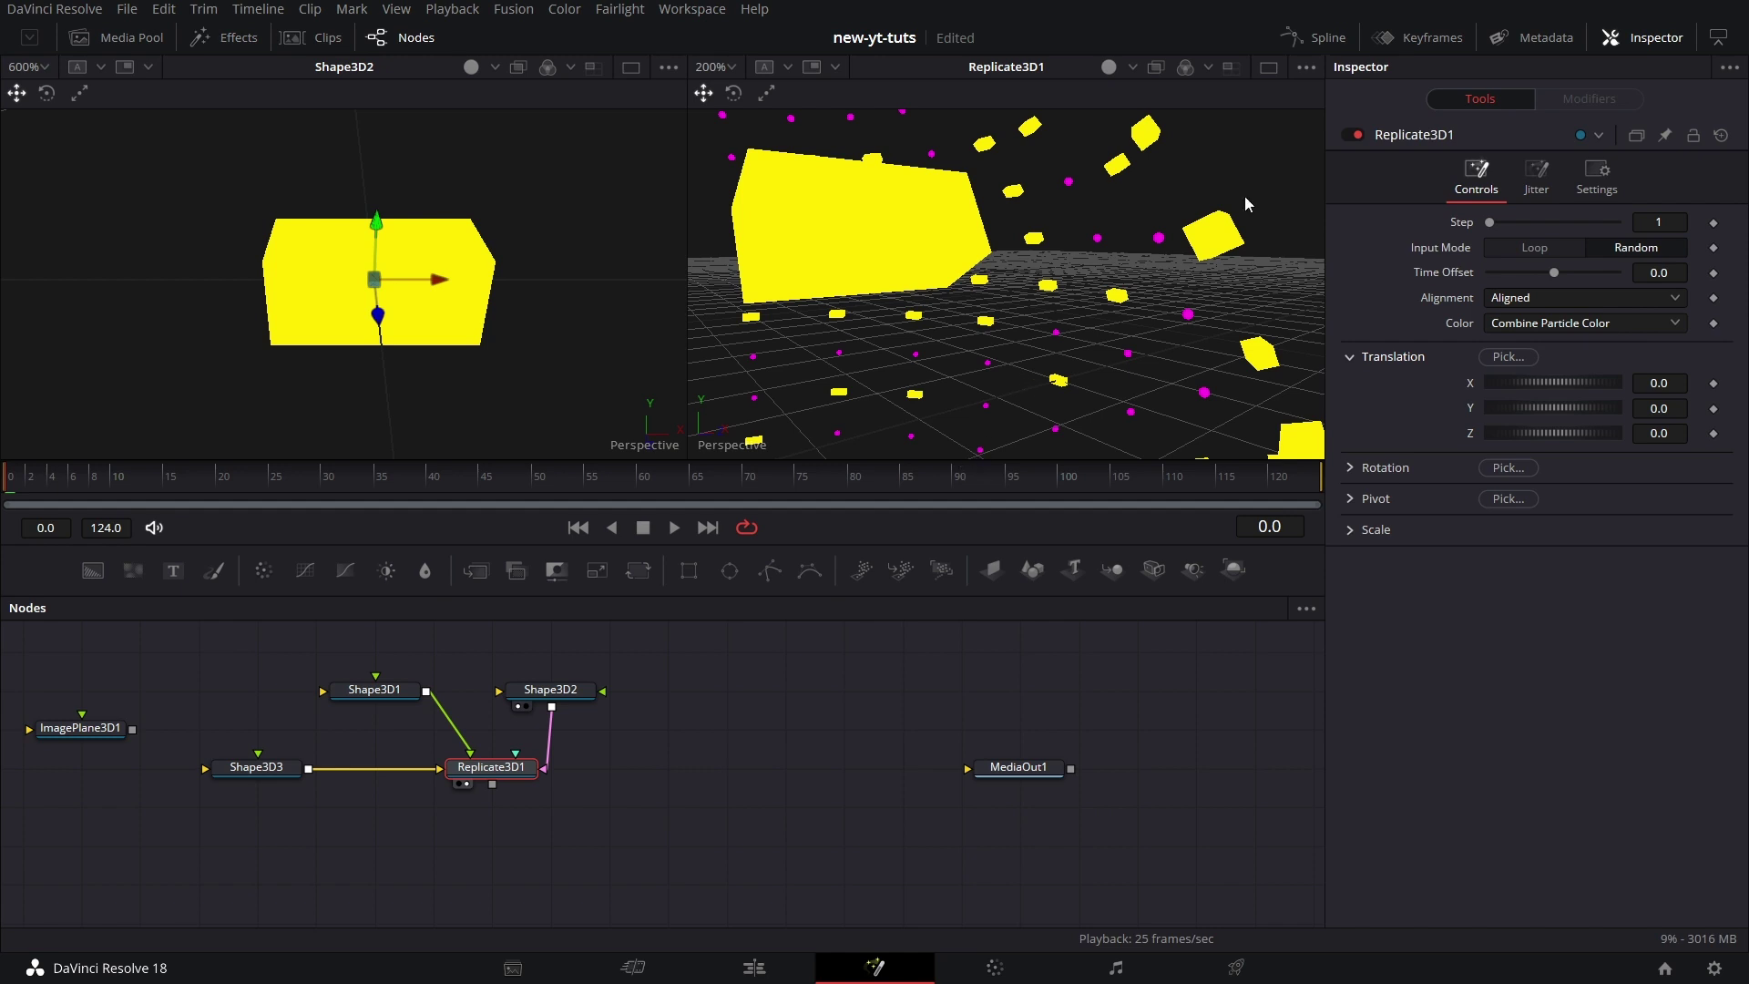
{"action": "left_click", "coordinate": [1268, 67]}
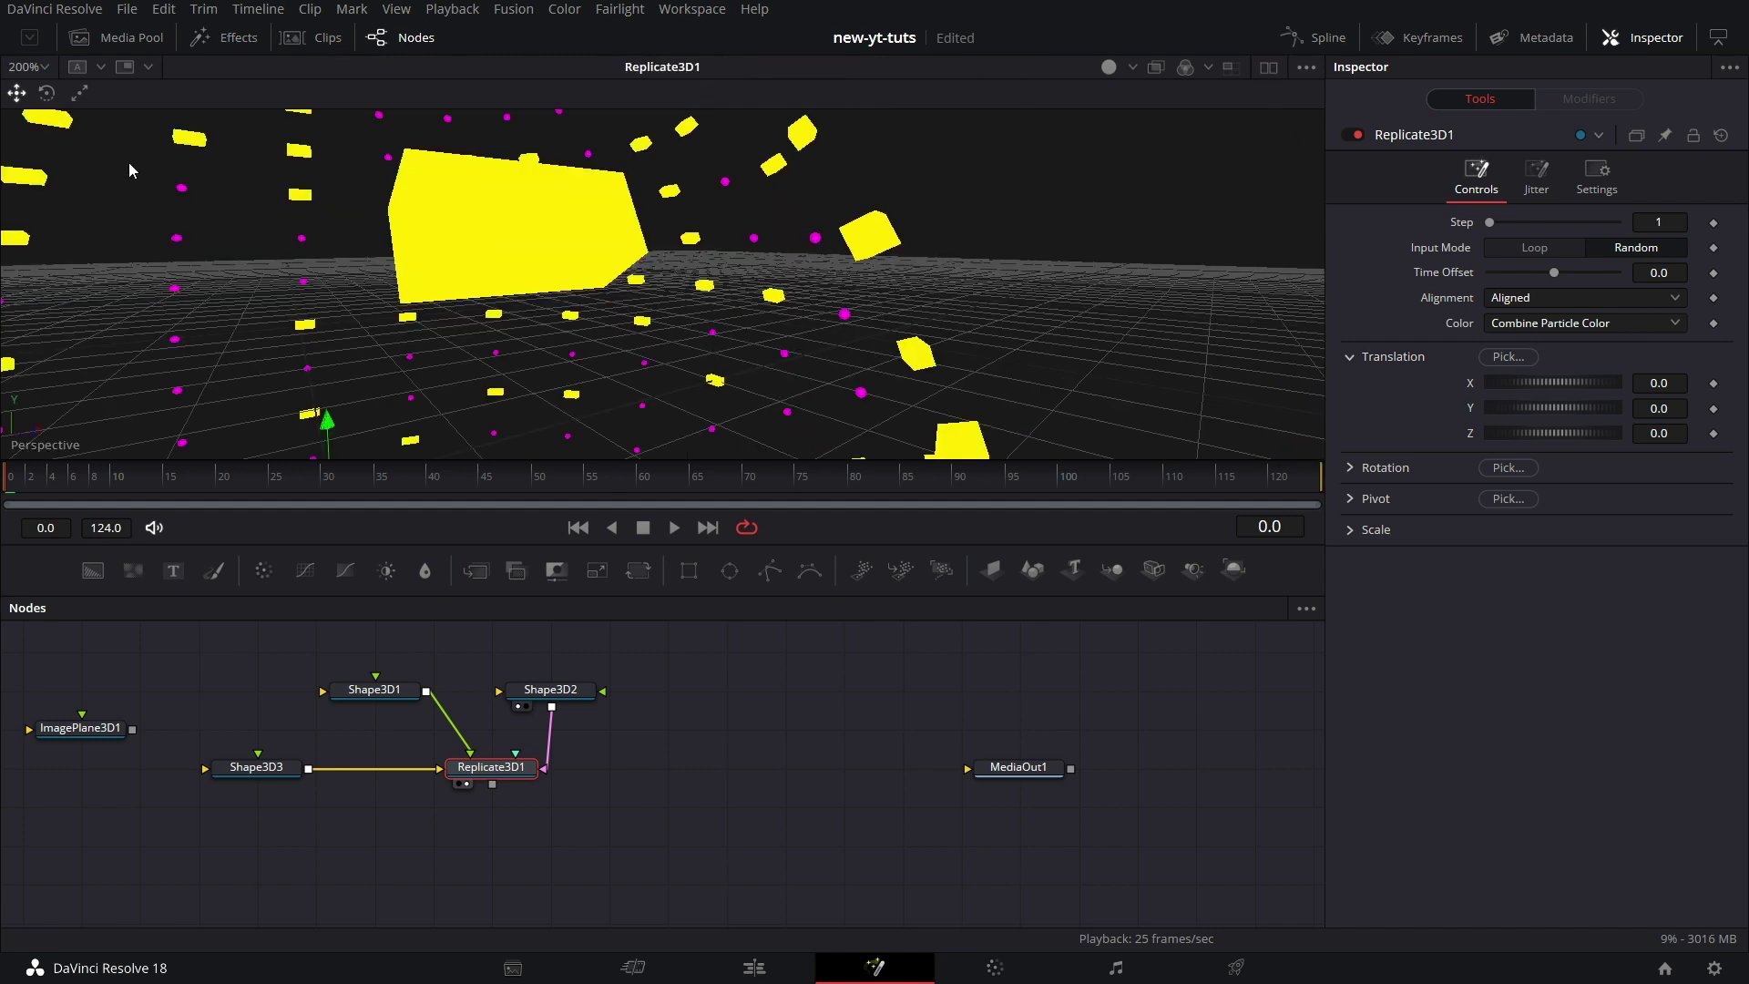
{"action": "left_click", "coordinate": [44, 68]}
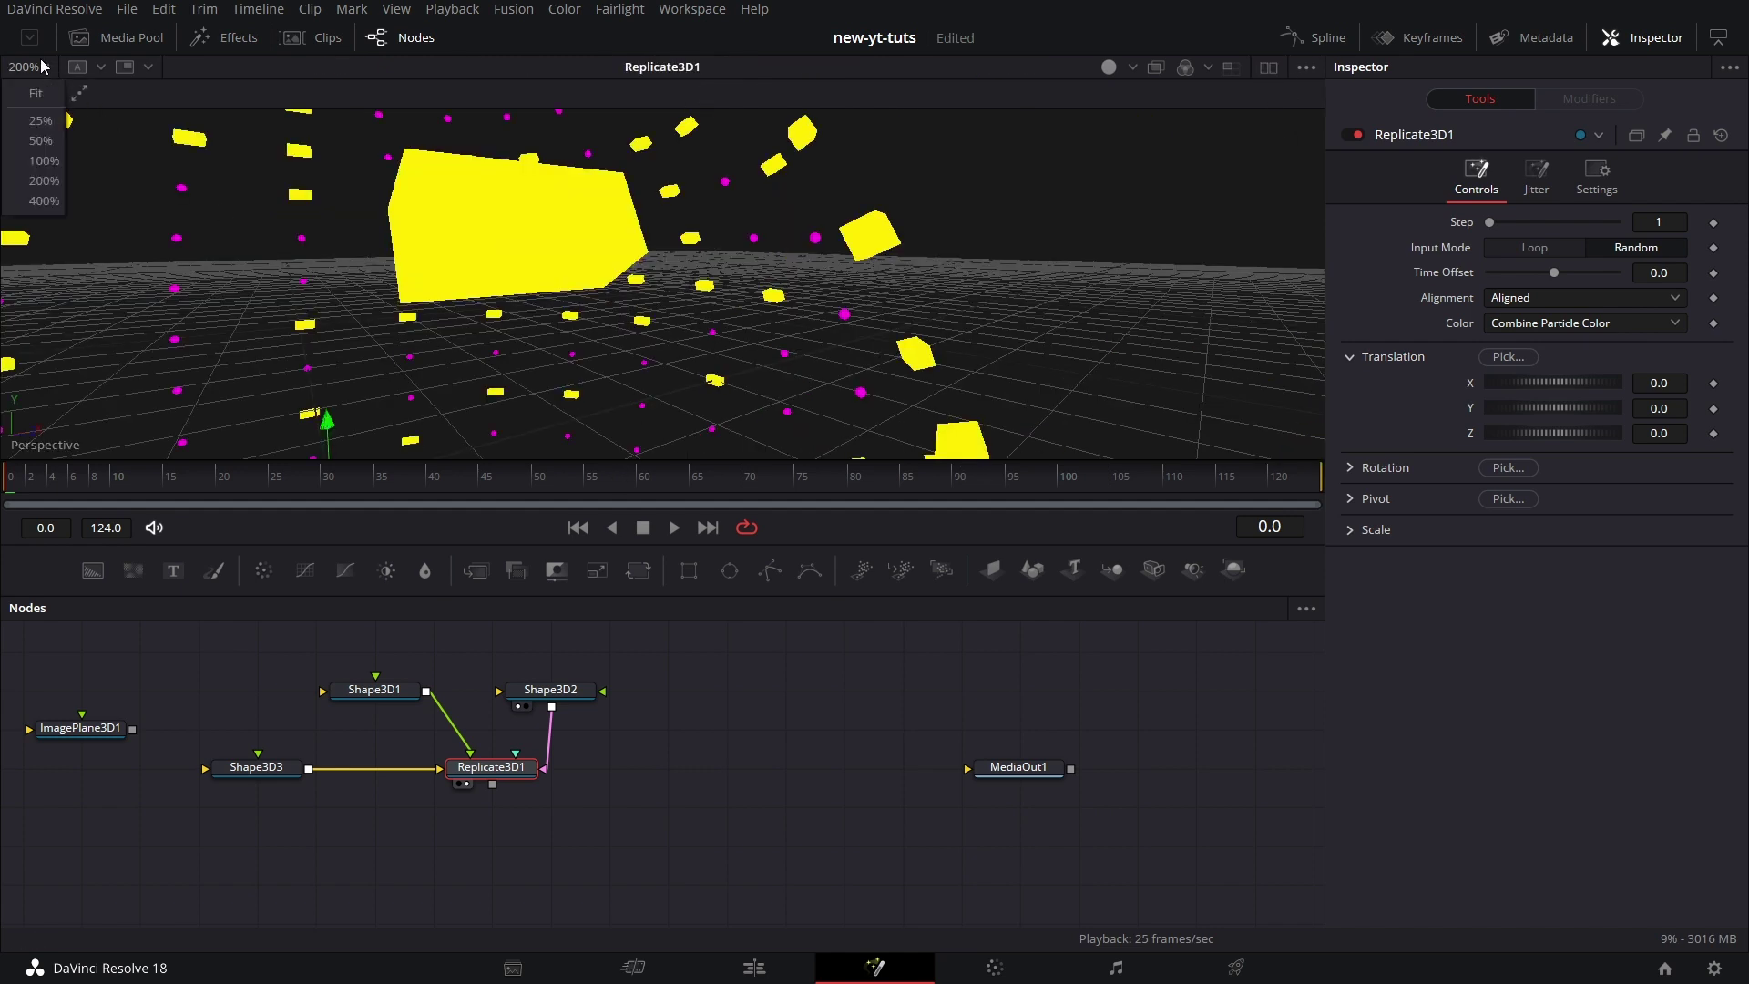
{"action": "left_click", "coordinate": [53, 162]}
{"action": "middle_click_drag", "start_coordinate": [53, 162], "coordinate": [238, 257], "text": "alt"}
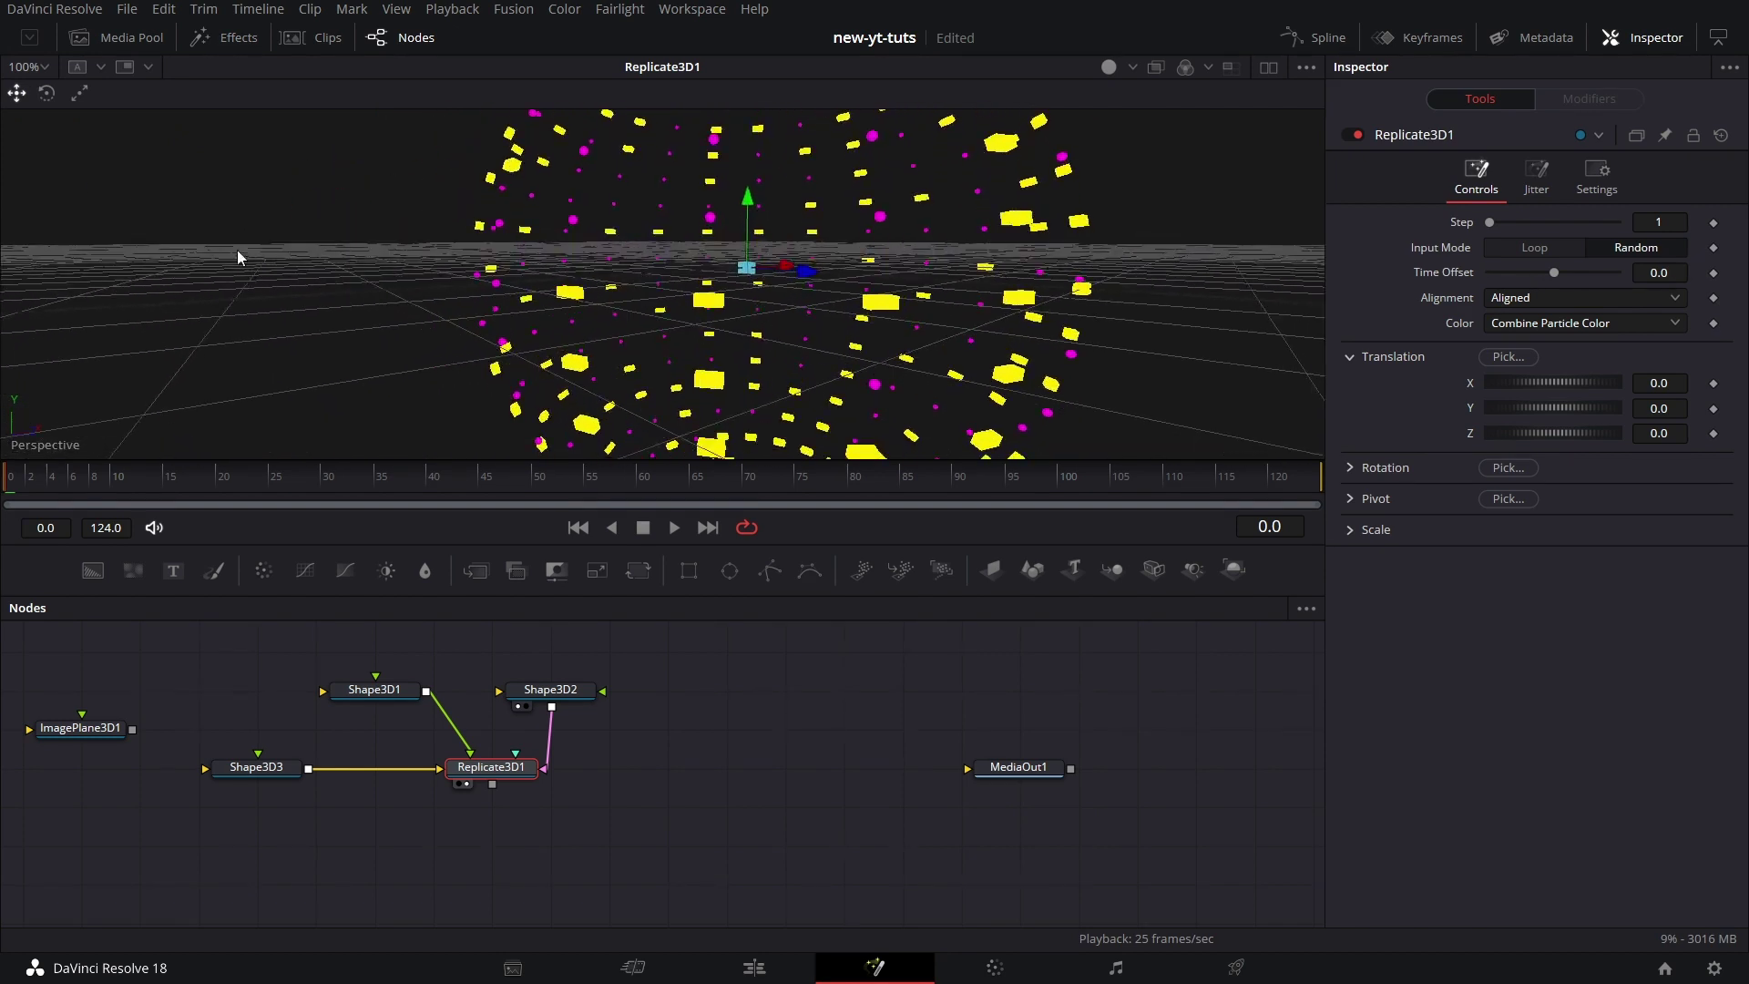
{"action": "left_click", "coordinate": [44, 68]}
{"action": "left_click", "coordinate": [44, 144]}
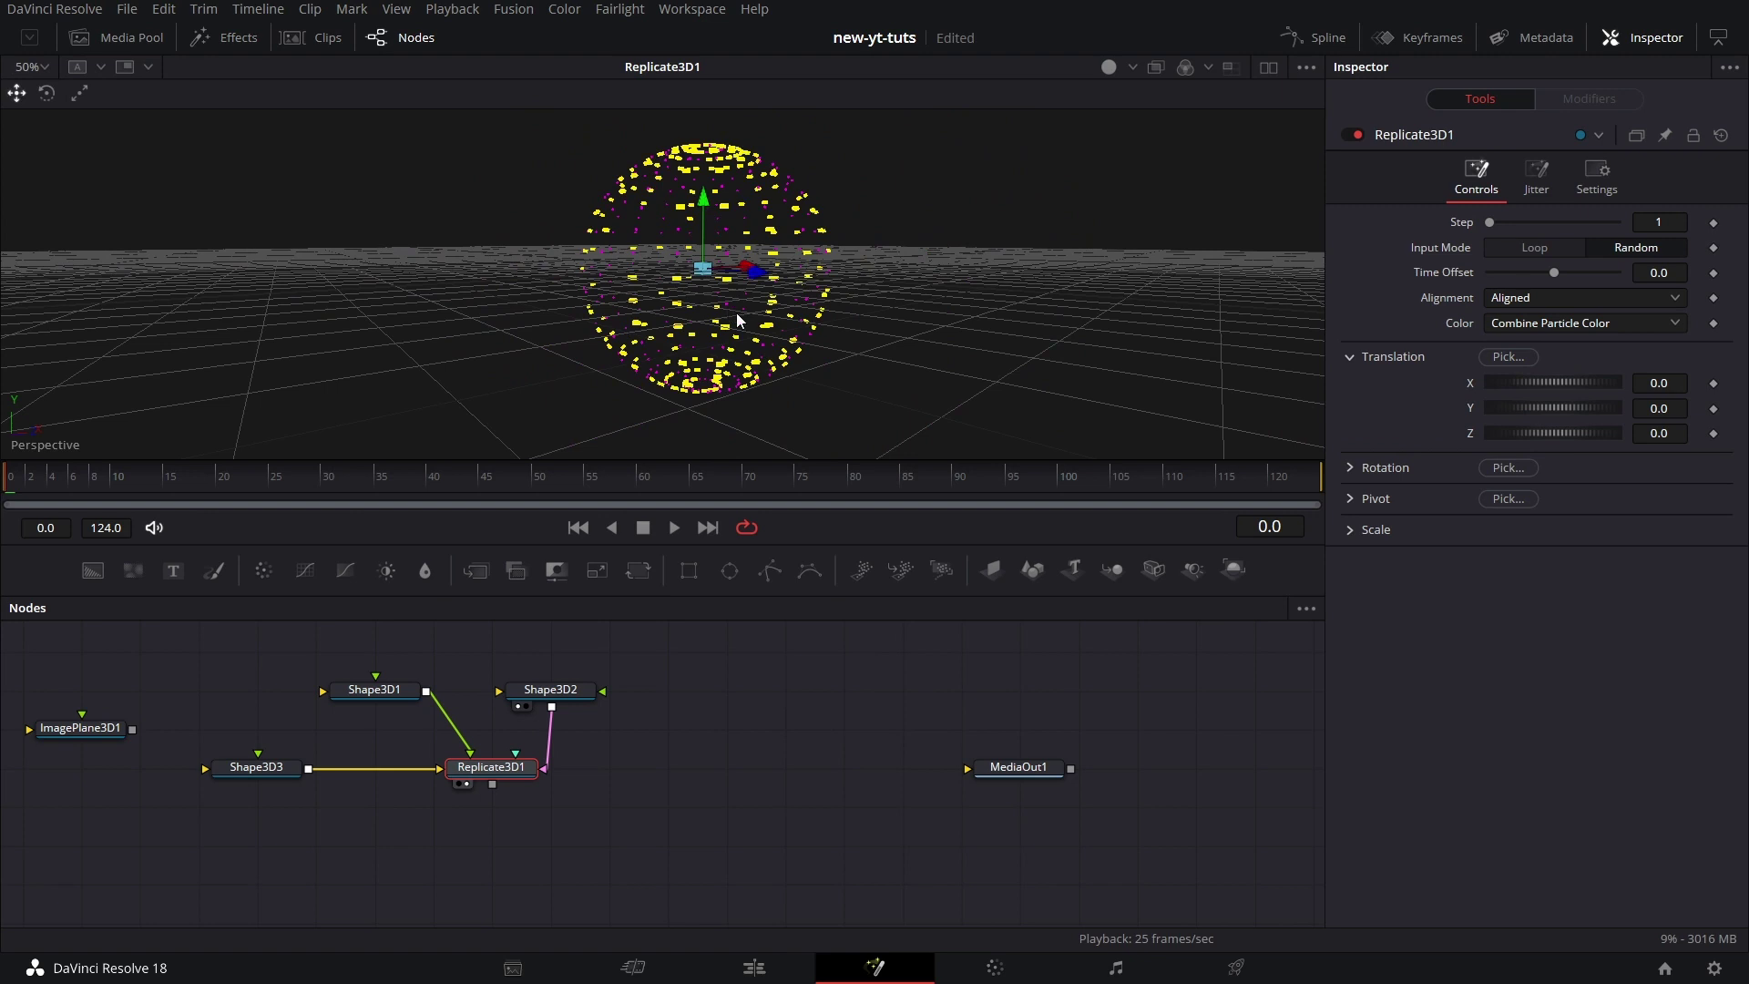
{"action": "middle_click_drag", "start_coordinate": [742, 319], "coordinate": [816, 363], "text": "alt"}
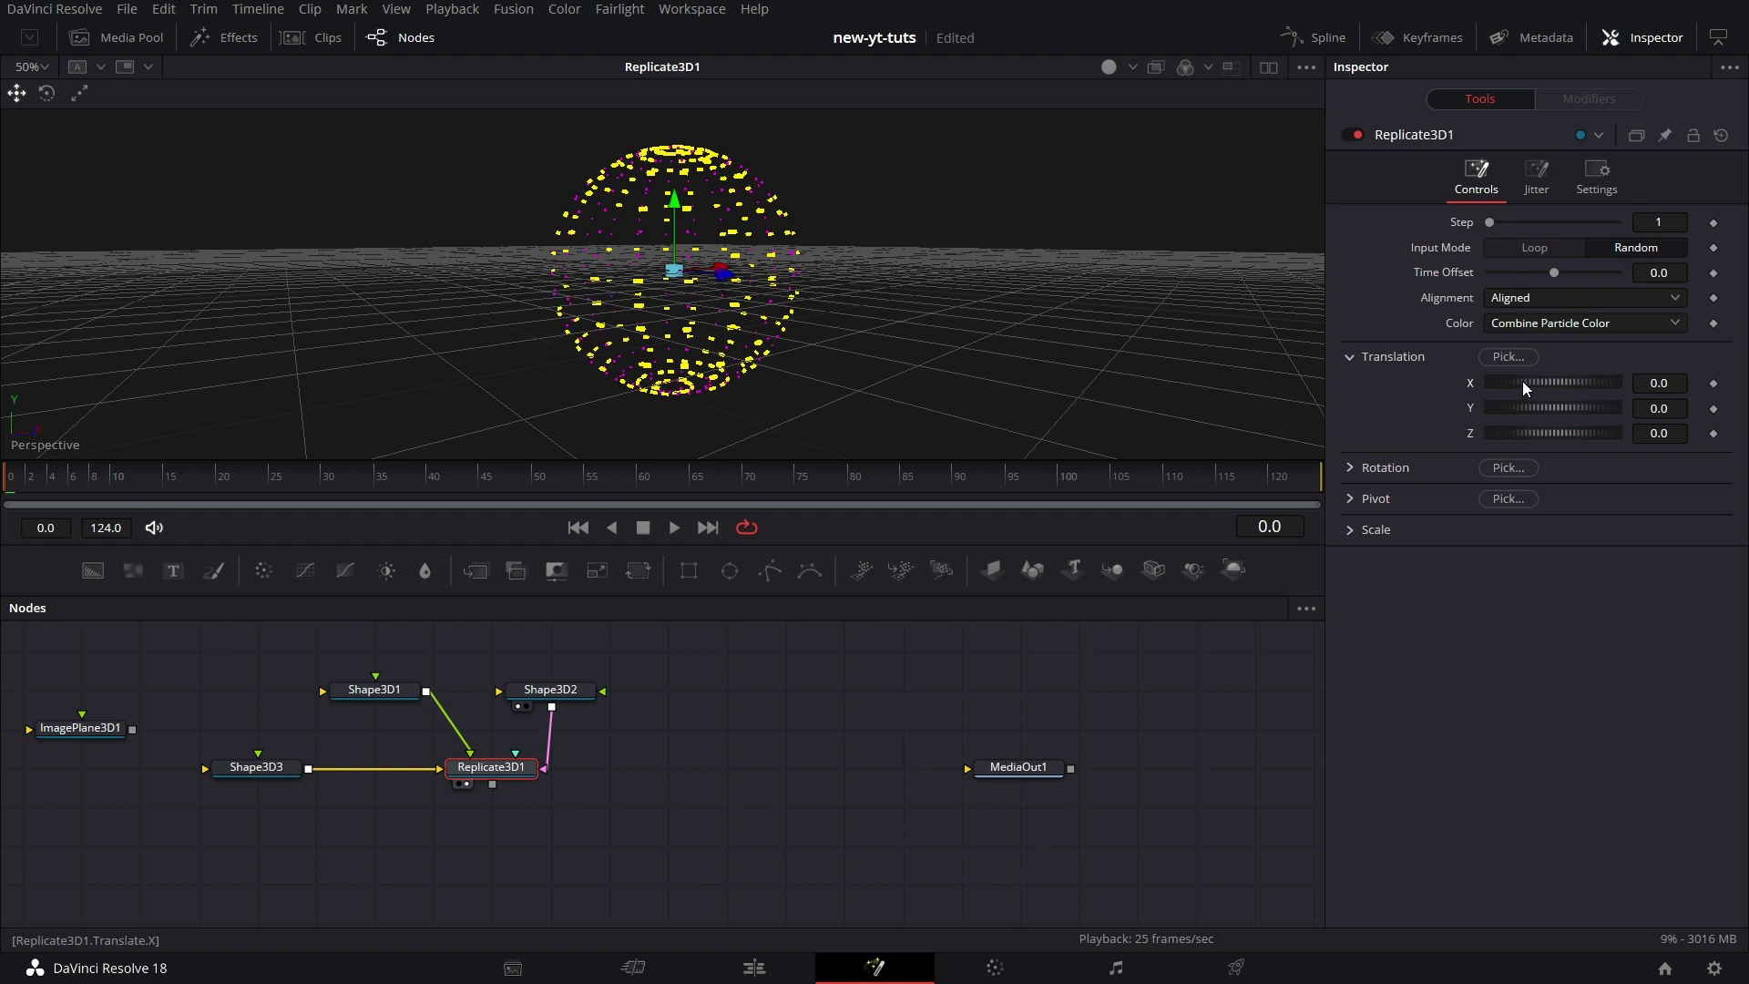
Try shifting the sphere along X and Y, then reset Translation X, Y and Z to 0
{"action": "left_click_drag", "start_coordinate": [1522, 381], "coordinate": [1429, 479]}
{"action": "double_click", "coordinate": [1472, 386]}
{"action": "left_click_drag", "start_coordinate": [1505, 406], "coordinate": [1740, 460]}
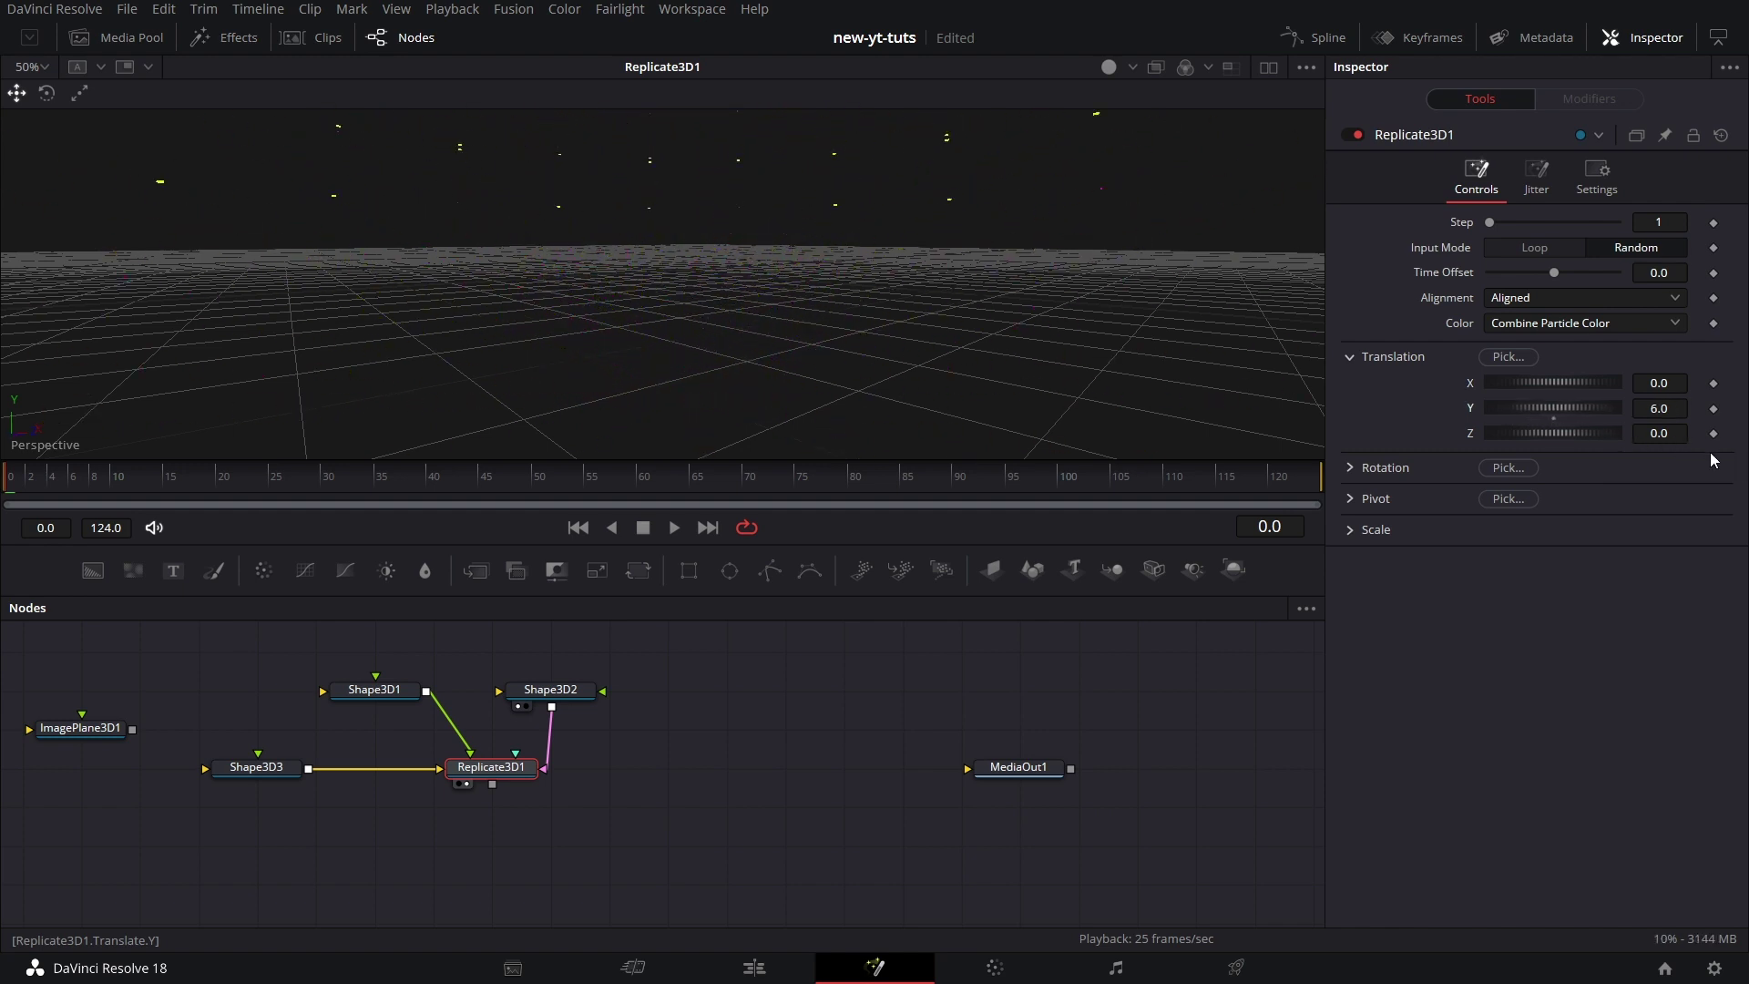
{"action": "left_click_drag", "start_coordinate": [1636, 440], "coordinate": [1740, 469]}
{"action": "double_click", "coordinate": [1473, 412]}
{"action": "double_click", "coordinate": [1470, 434]}
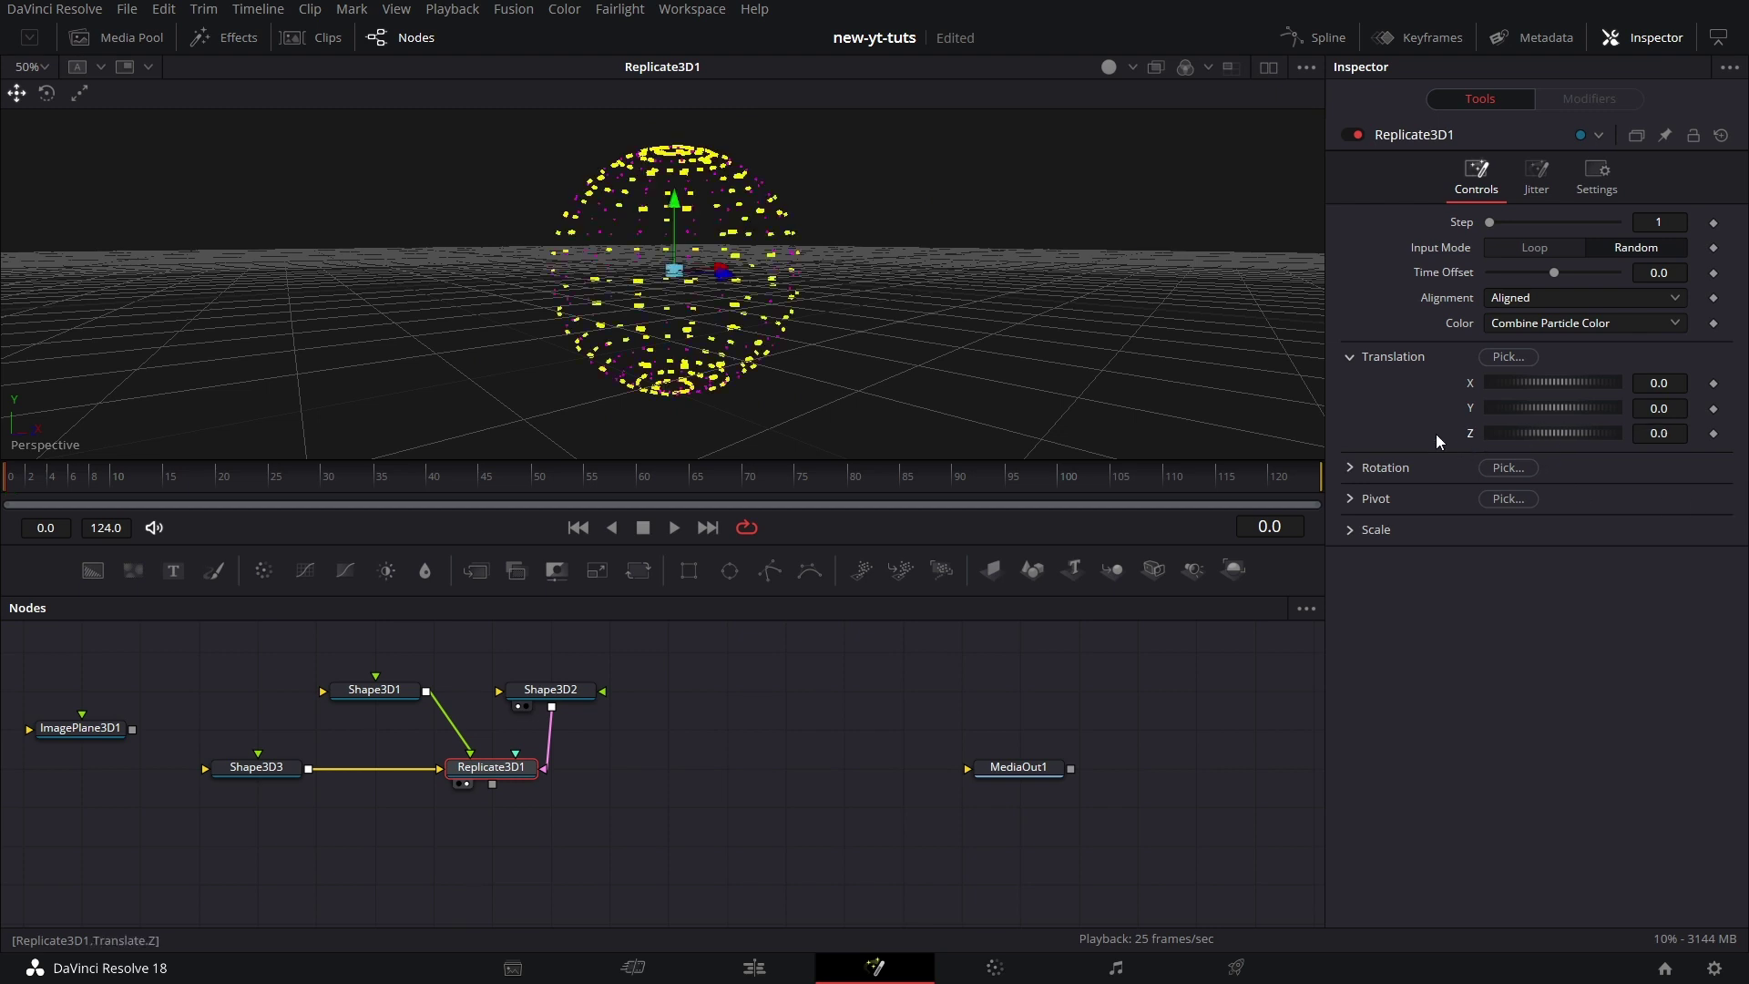
Expand Replicate3D1's Rotation, try an X tilt, and zoom the viewer to 200%
{"action": "left_click", "coordinate": [1347, 468]}
{"action": "left_click_drag", "start_coordinate": [1527, 516], "coordinate": [1492, 518]}
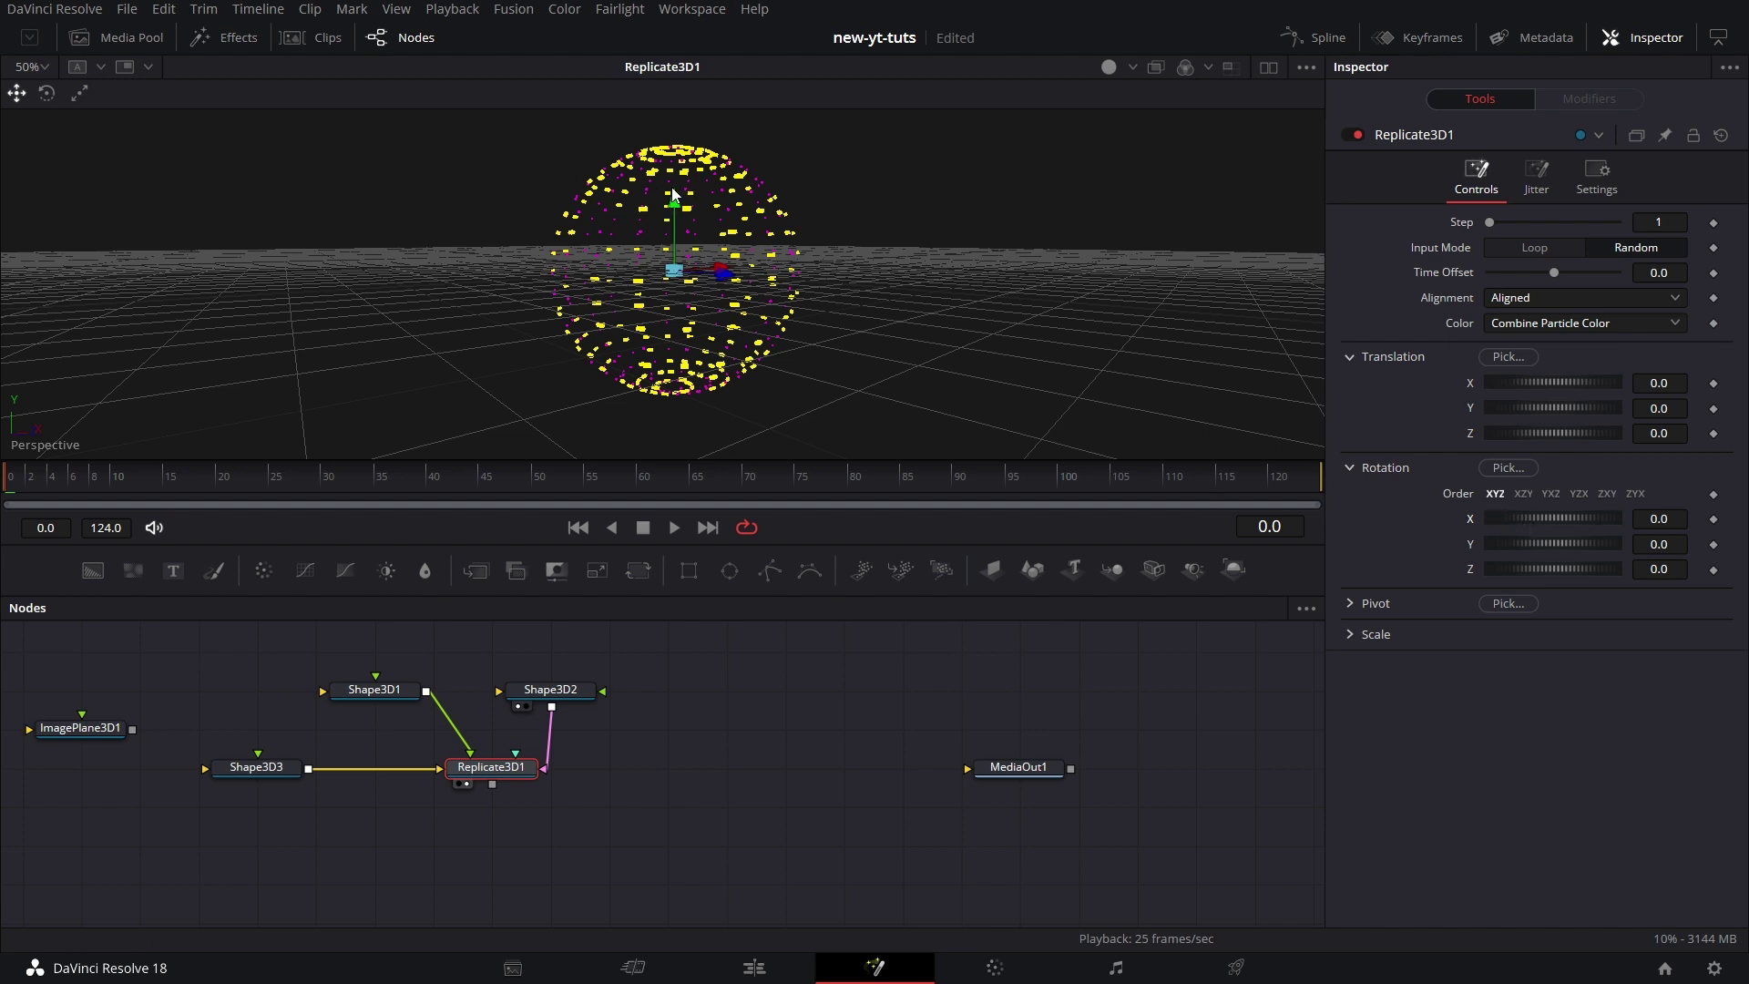
{"action": "left_click", "coordinate": [46, 66]}
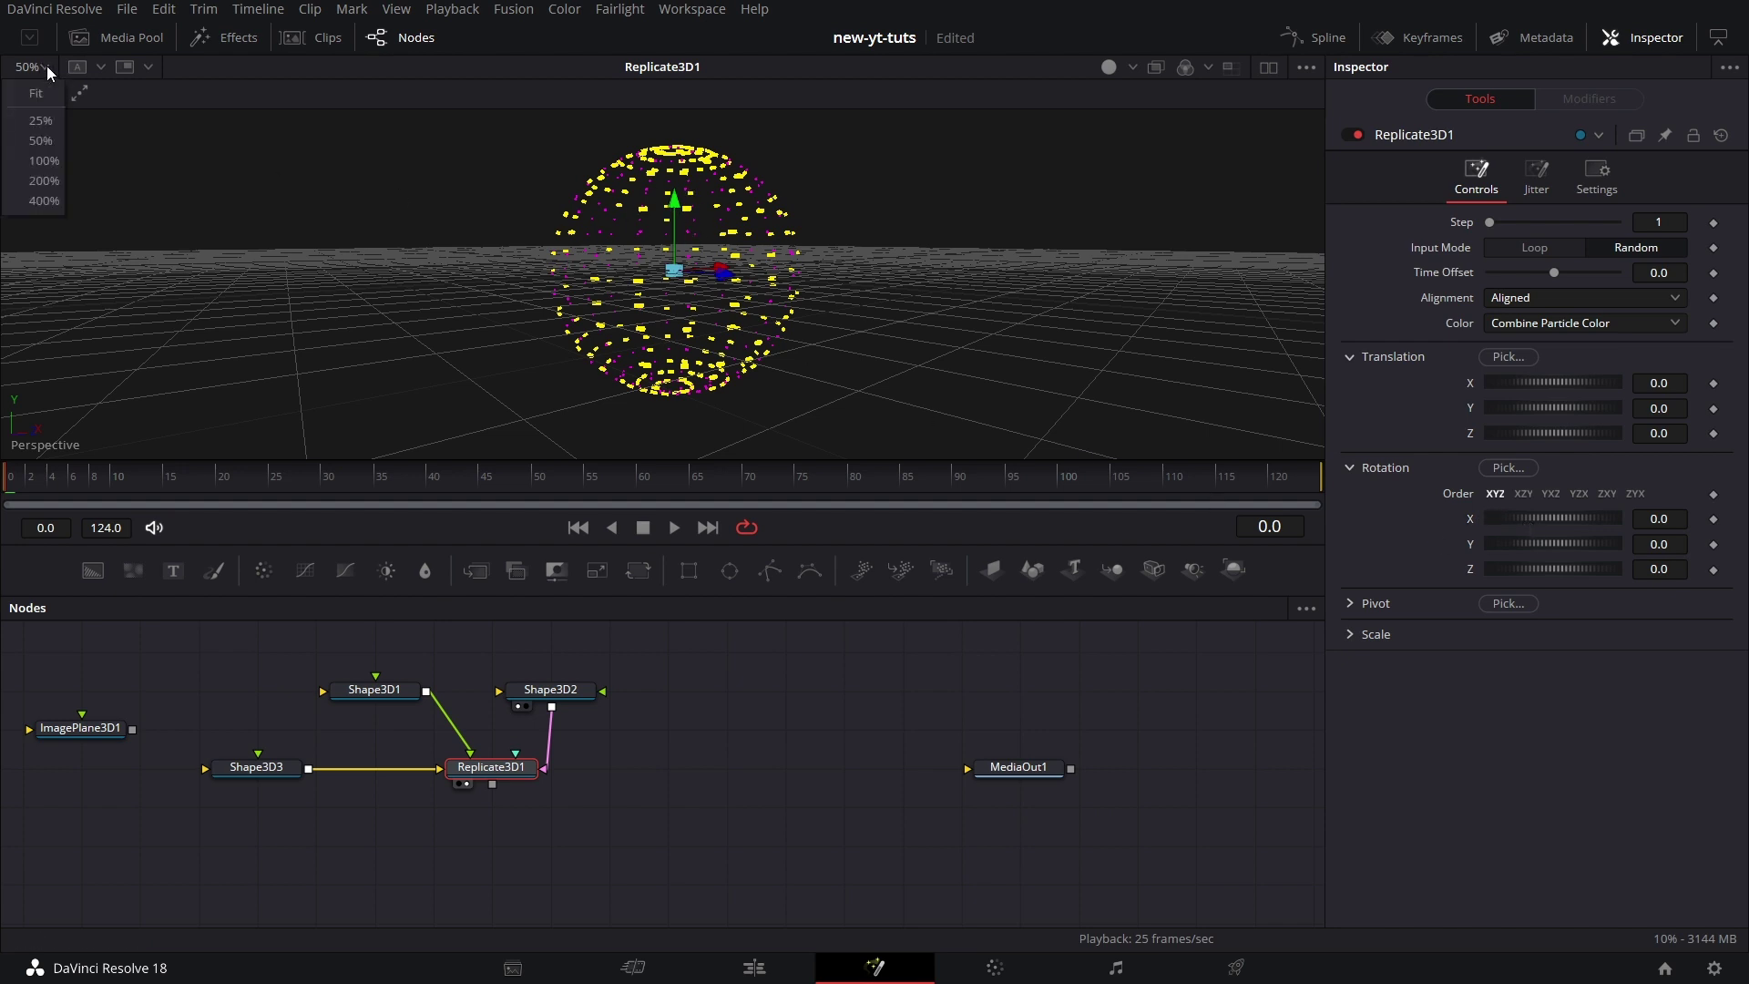
{"action": "left_click", "coordinate": [46, 180]}
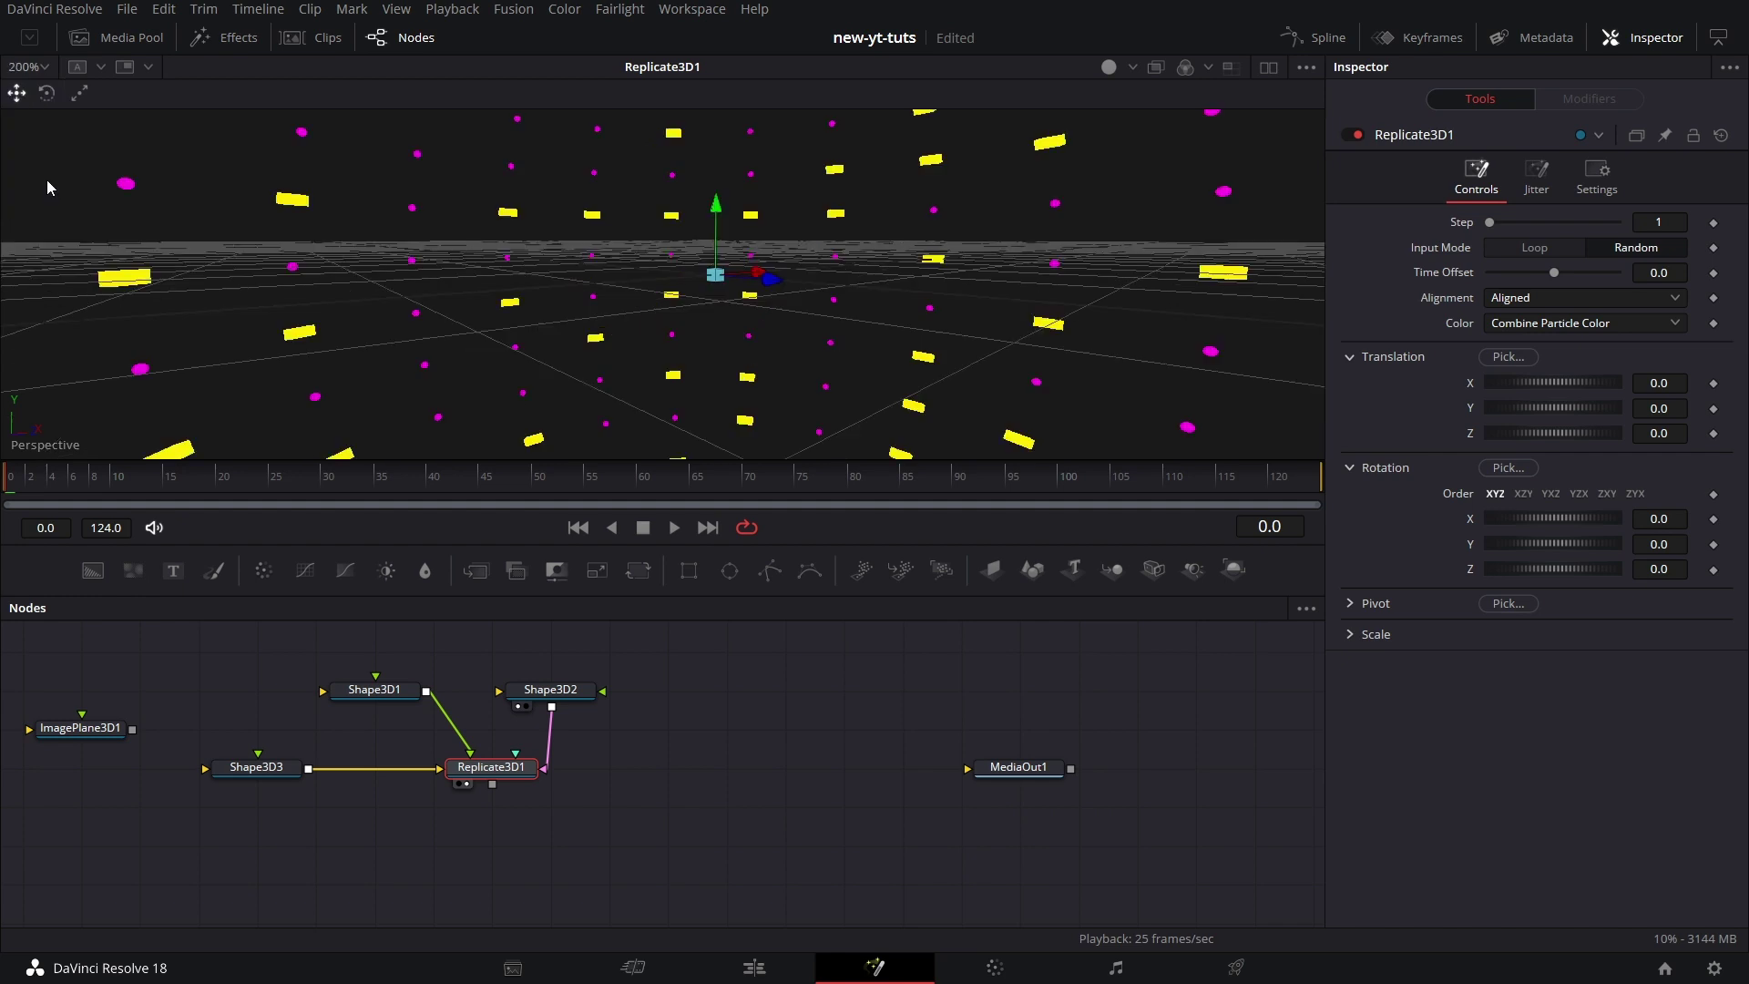
{"action": "middle_click_drag", "start_coordinate": [584, 275], "coordinate": [914, 266], "text": "alt"}
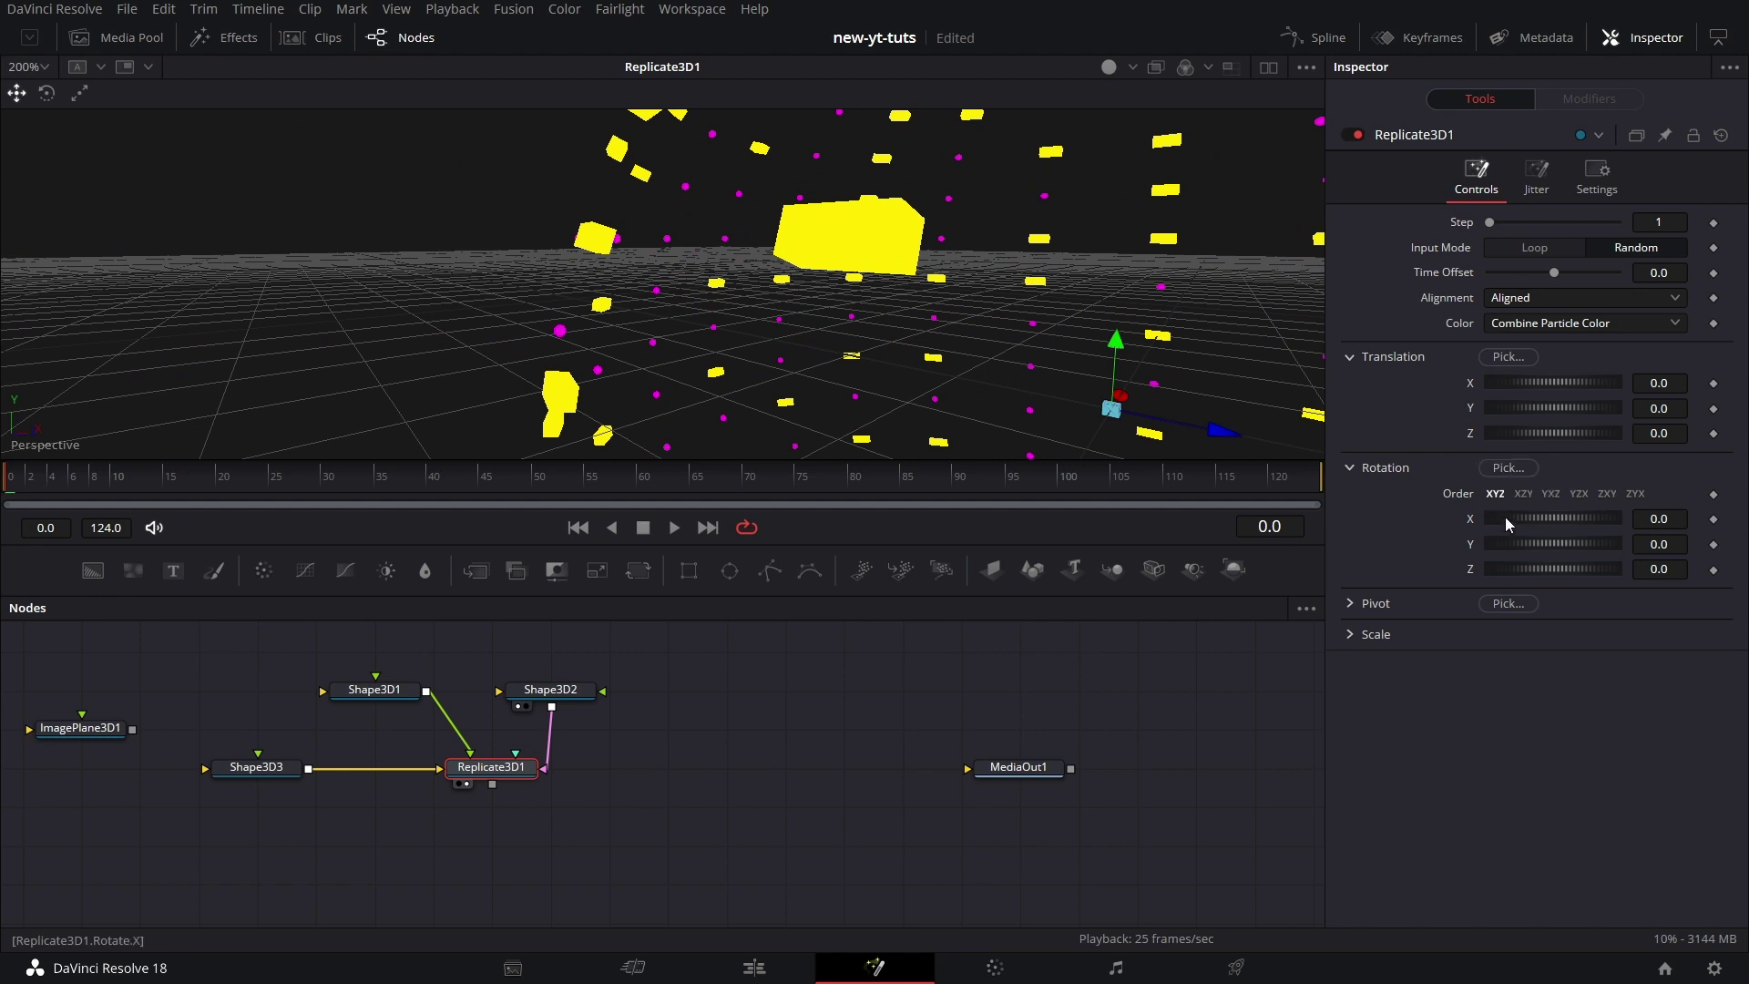
Try X and Z rotations, then reset X, Z and Y rotation to 0
{"action": "left_click_drag", "start_coordinate": [1506, 516], "coordinate": [1634, 566]}
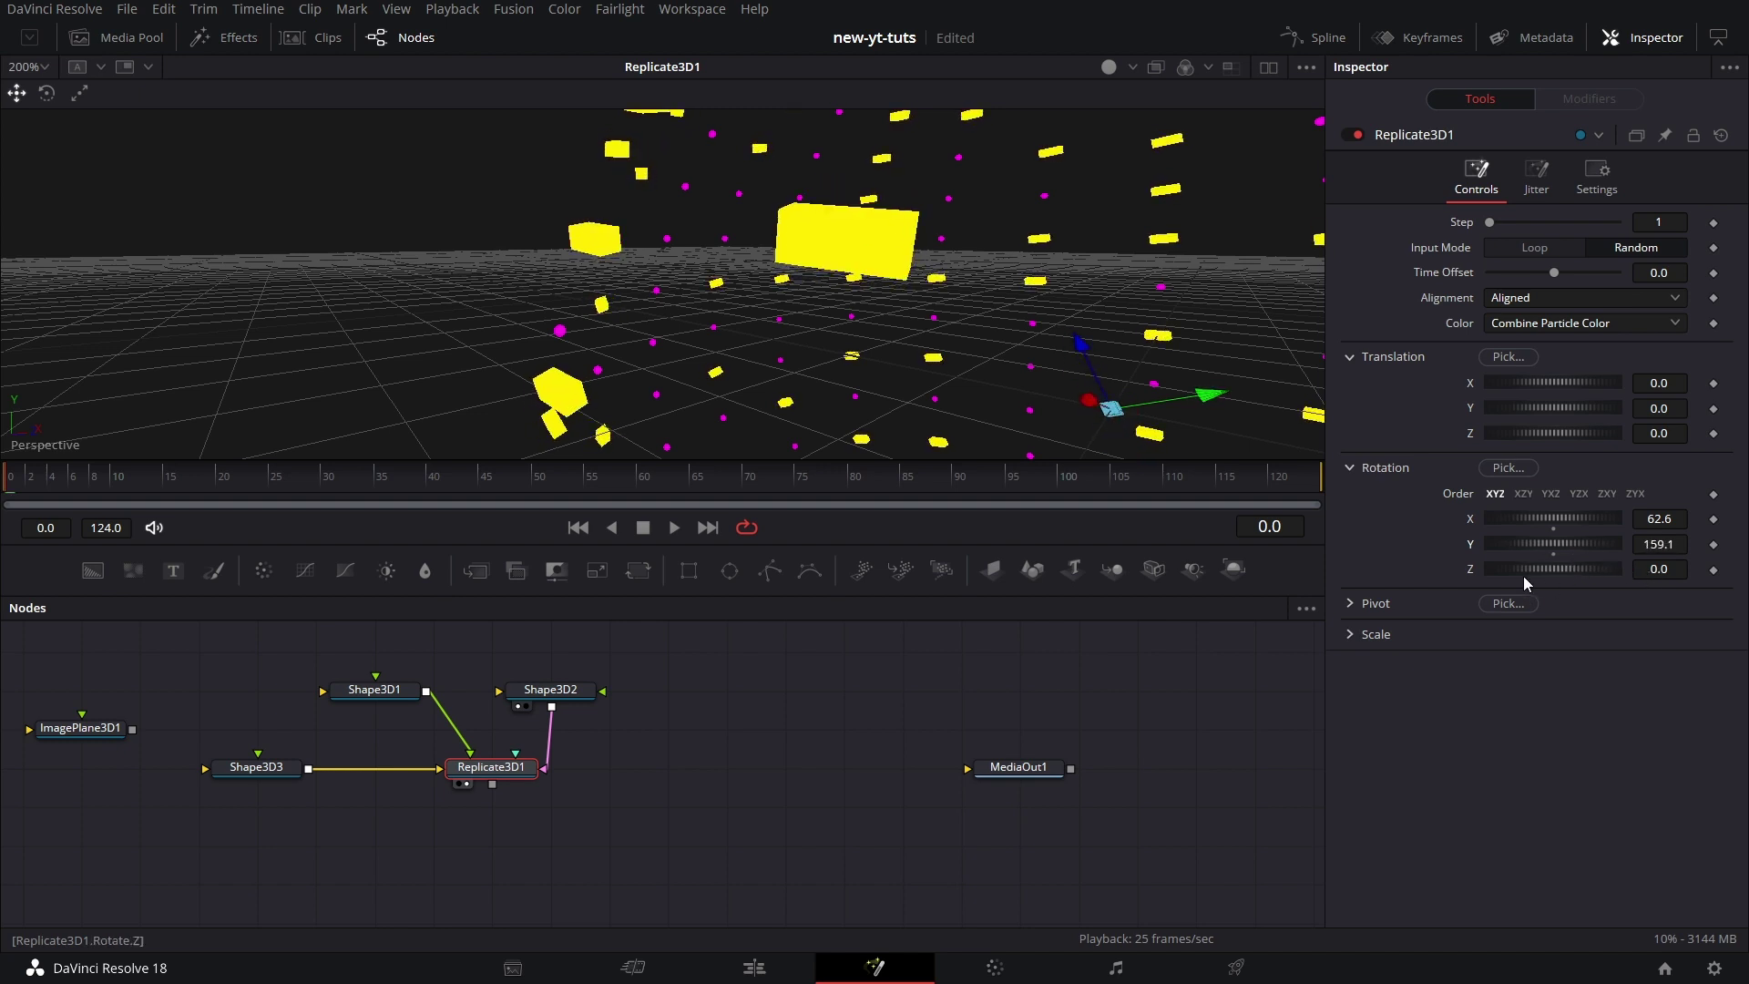
{"action": "mouse_move", "coordinate": [1523, 575]}
{"action": "left_mouse_down"}
{"action": "mouse_move", "coordinate": [1578, 563]}
{"action": "mouse_move", "coordinate": [1516, 554]}
{"action": "left_mouse_up"}
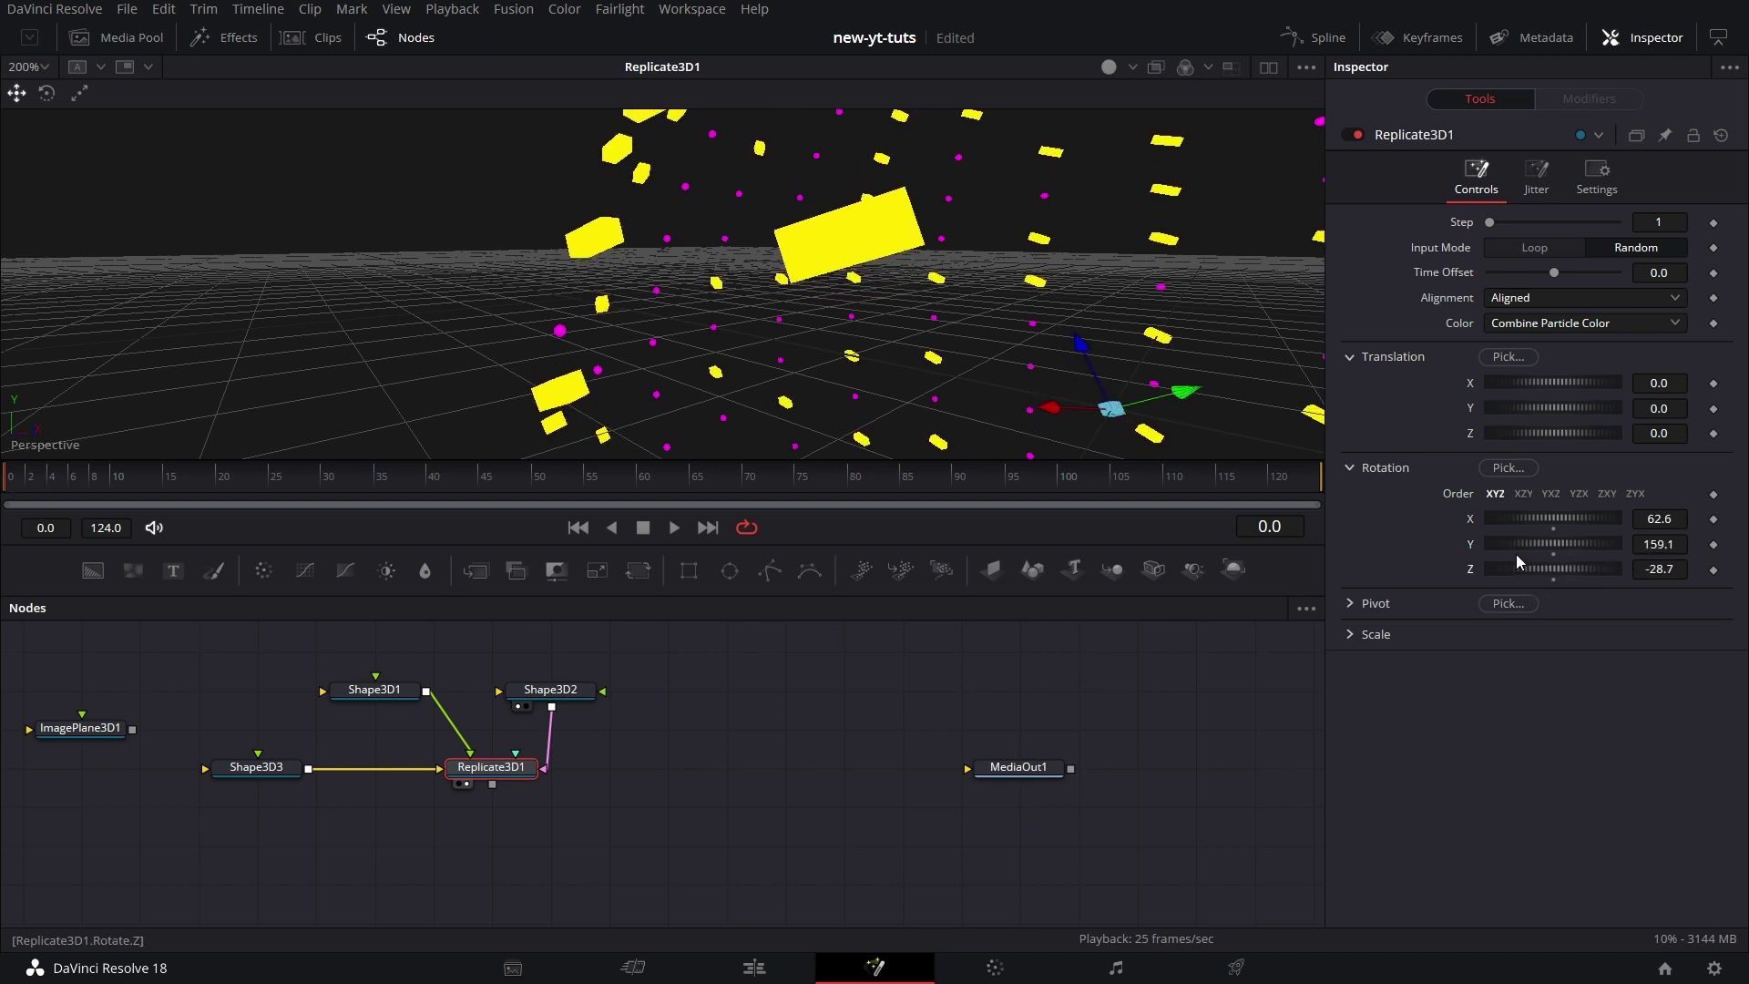
{"action": "double_click", "coordinate": [1470, 525]}
{"action": "double_click", "coordinate": [1472, 570]}
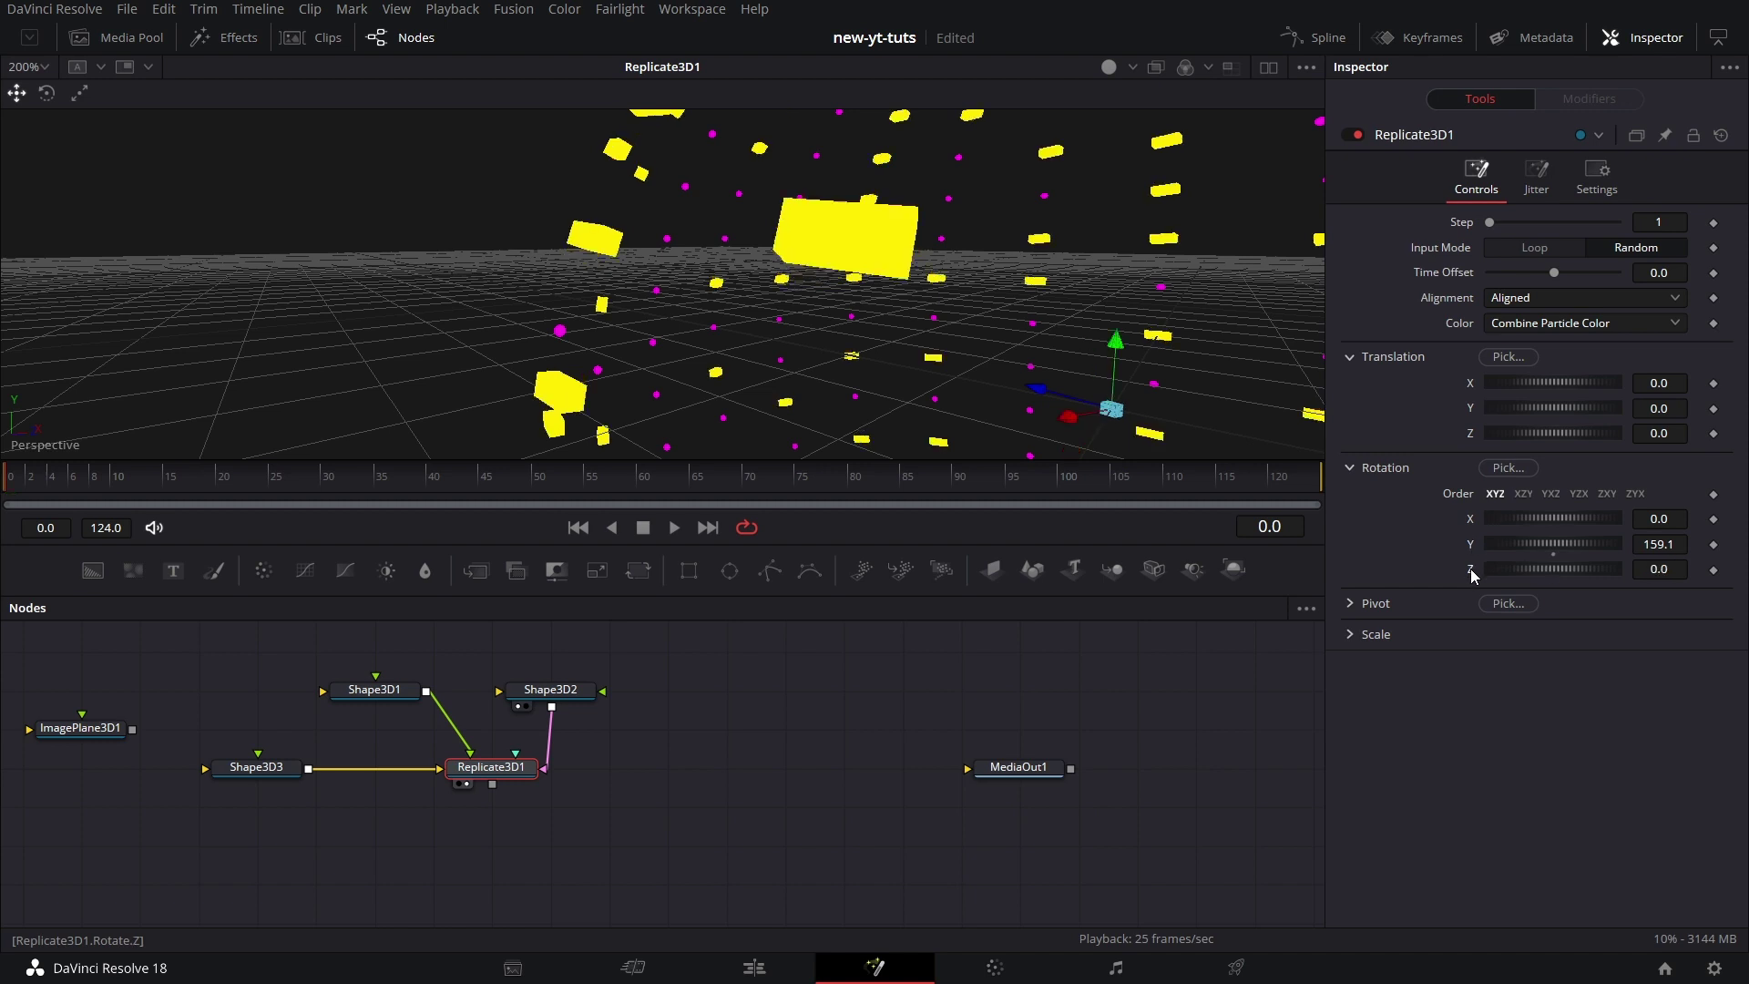
{"action": "double_click", "coordinate": [1472, 544]}
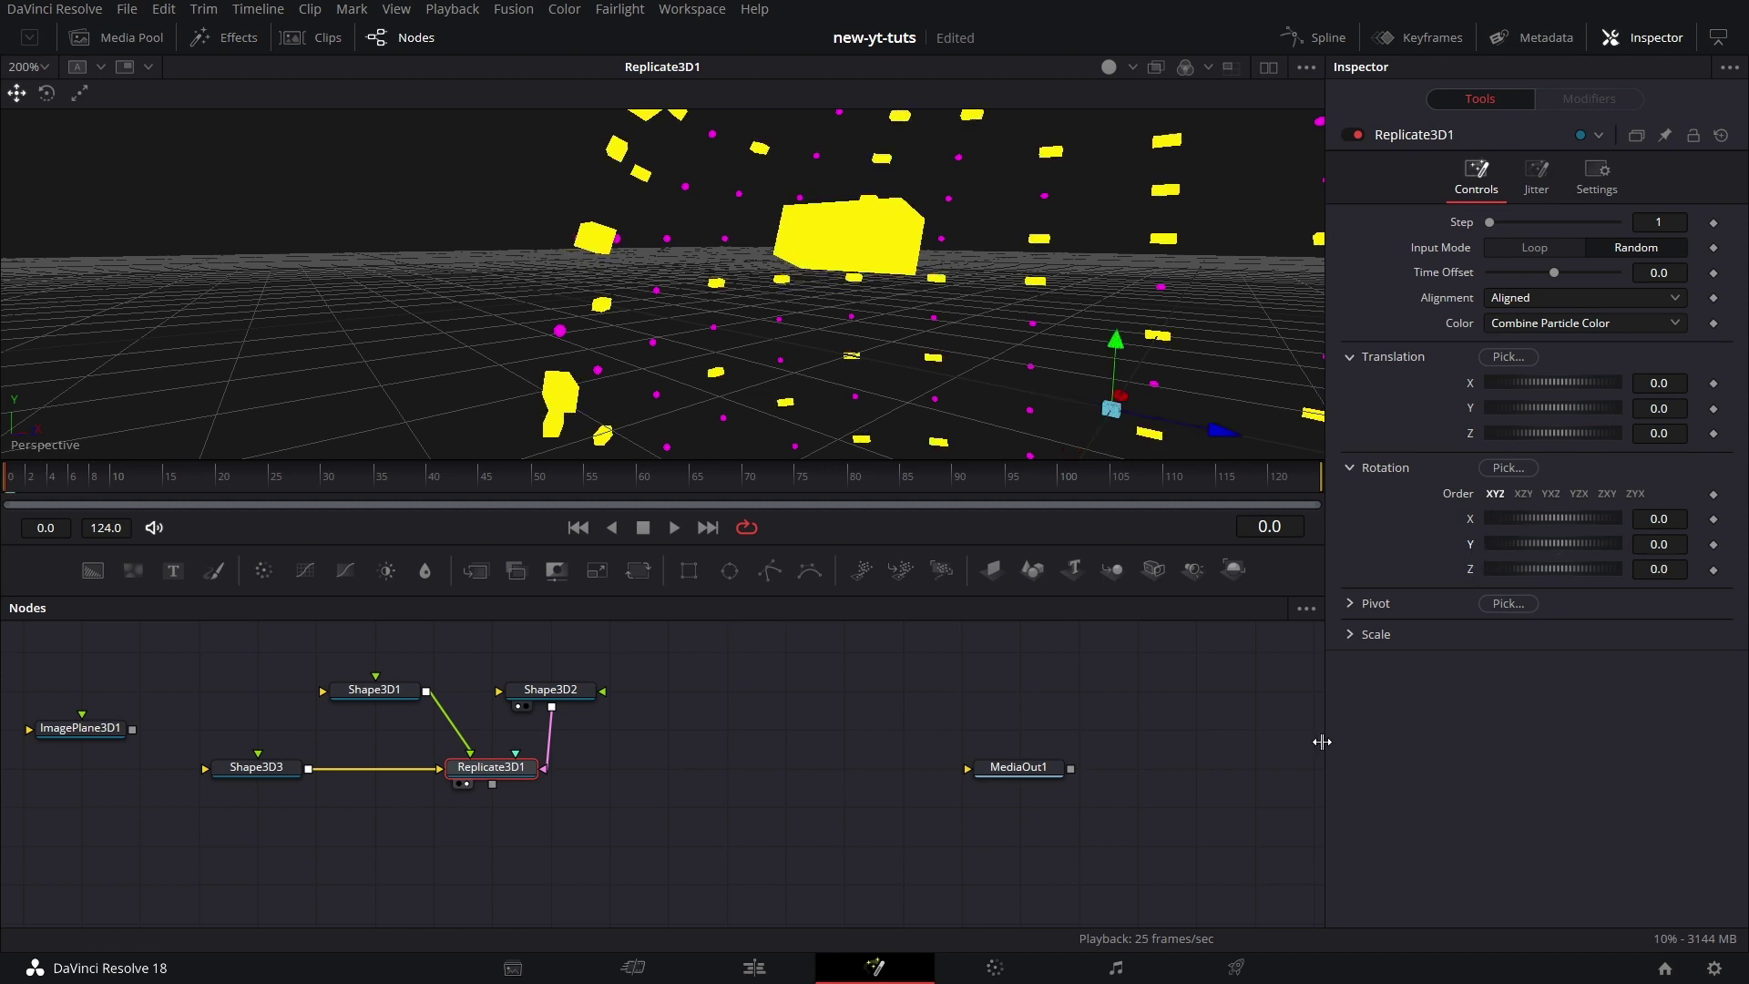
Expand Pivot and try raising pivot Y to 2.261 while rotating the copies about Y
{"action": "left_click", "coordinate": [1352, 604]}
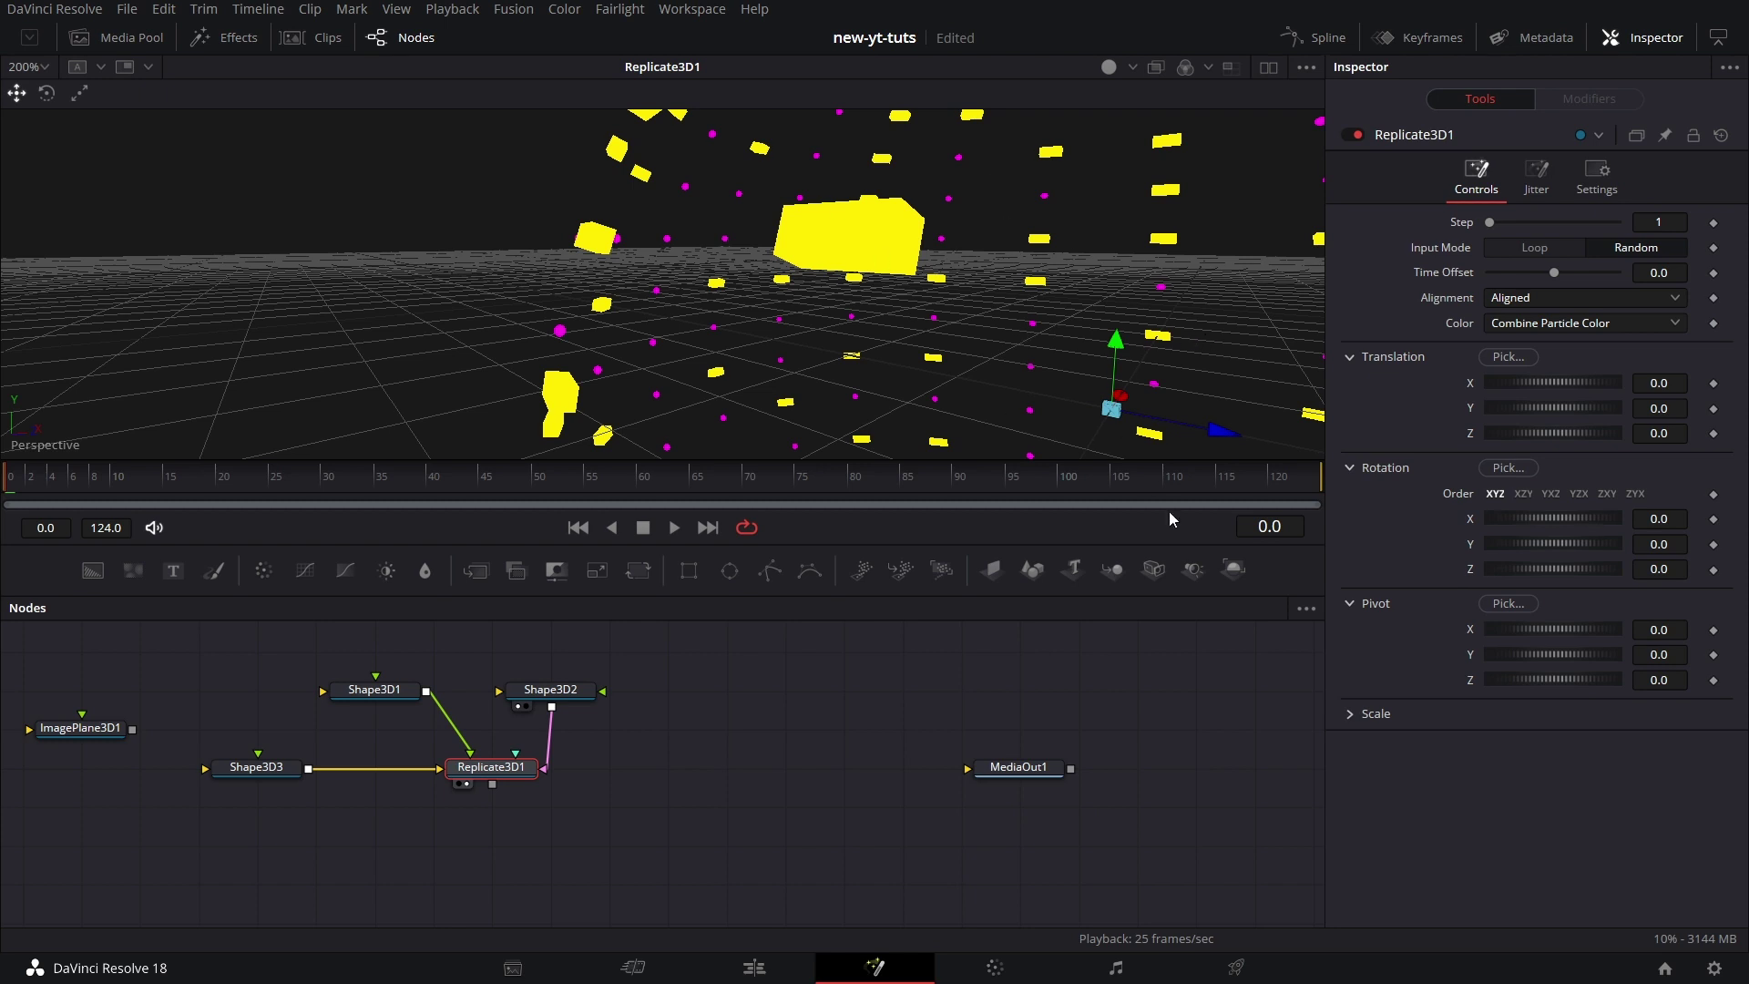
{"action": "middle_click_drag", "start_coordinate": [1057, 307], "coordinate": [965, 315], "text": "alt"}
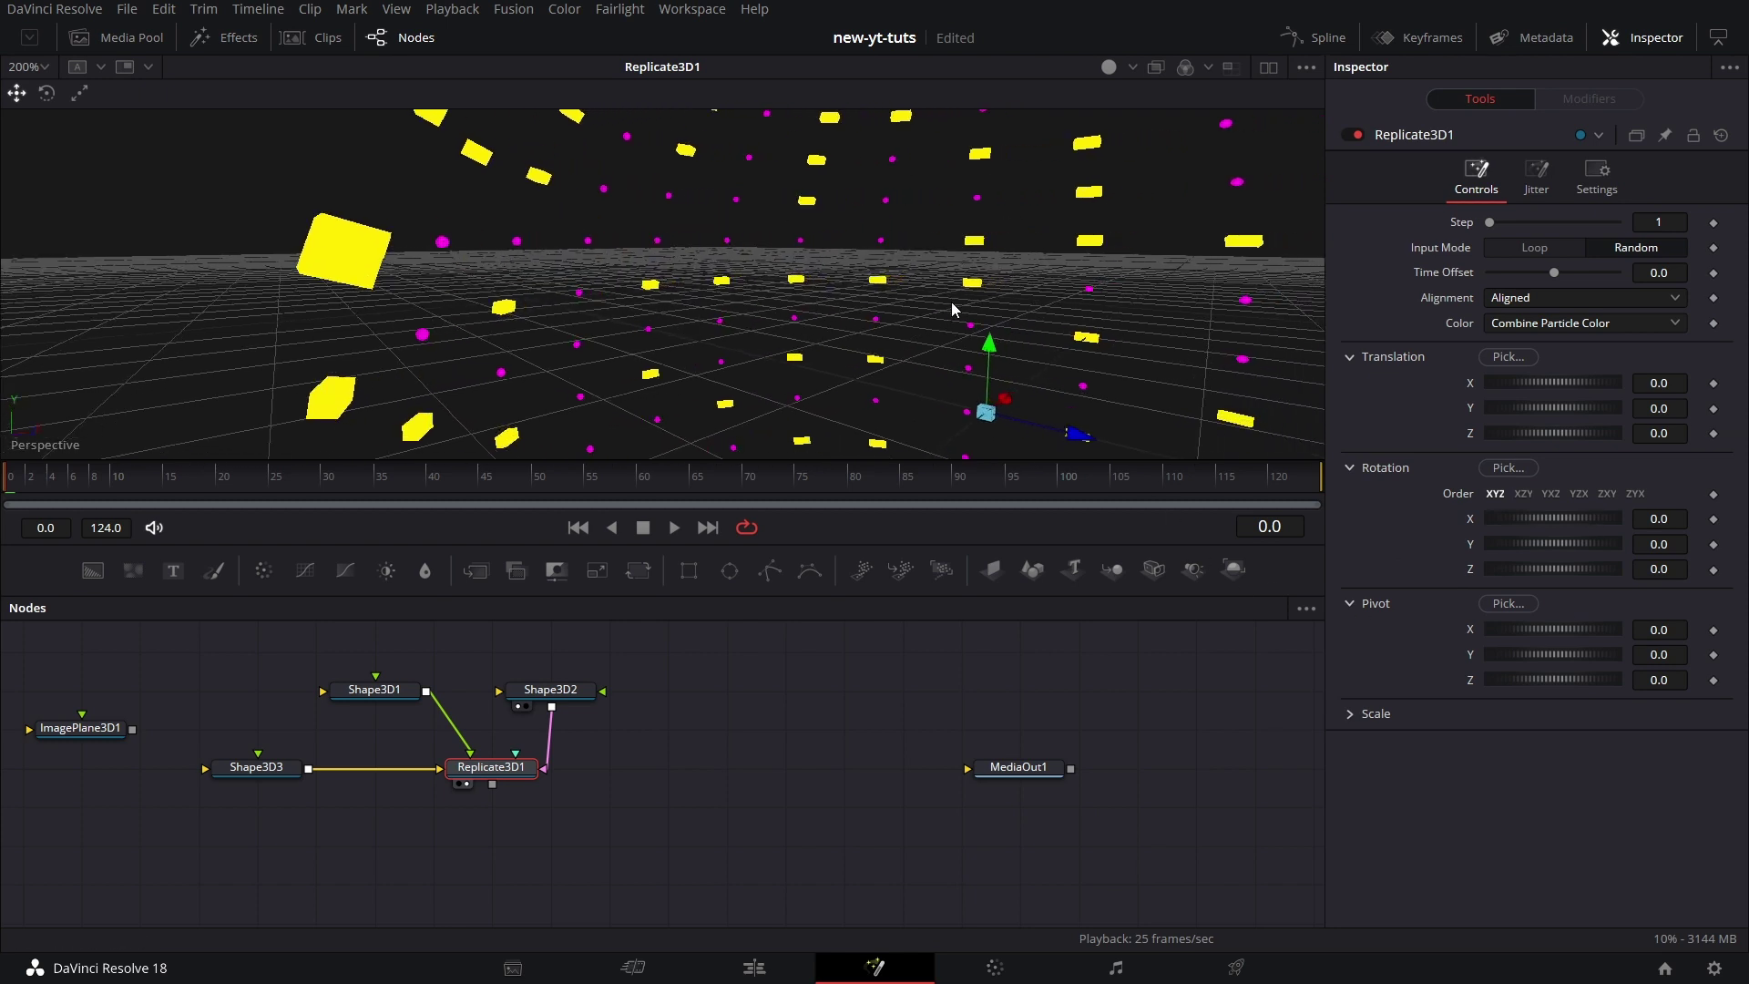
{"action": "left_click_drag", "start_coordinate": [1534, 658], "coordinate": [1565, 659]}
{"action": "mouse_move", "coordinate": [1487, 544]}
{"action": "left_mouse_down"}
{"action": "mouse_move", "coordinate": [1561, 547]}
{"action": "mouse_move", "coordinate": [1517, 546]}
{"action": "left_mouse_up"}
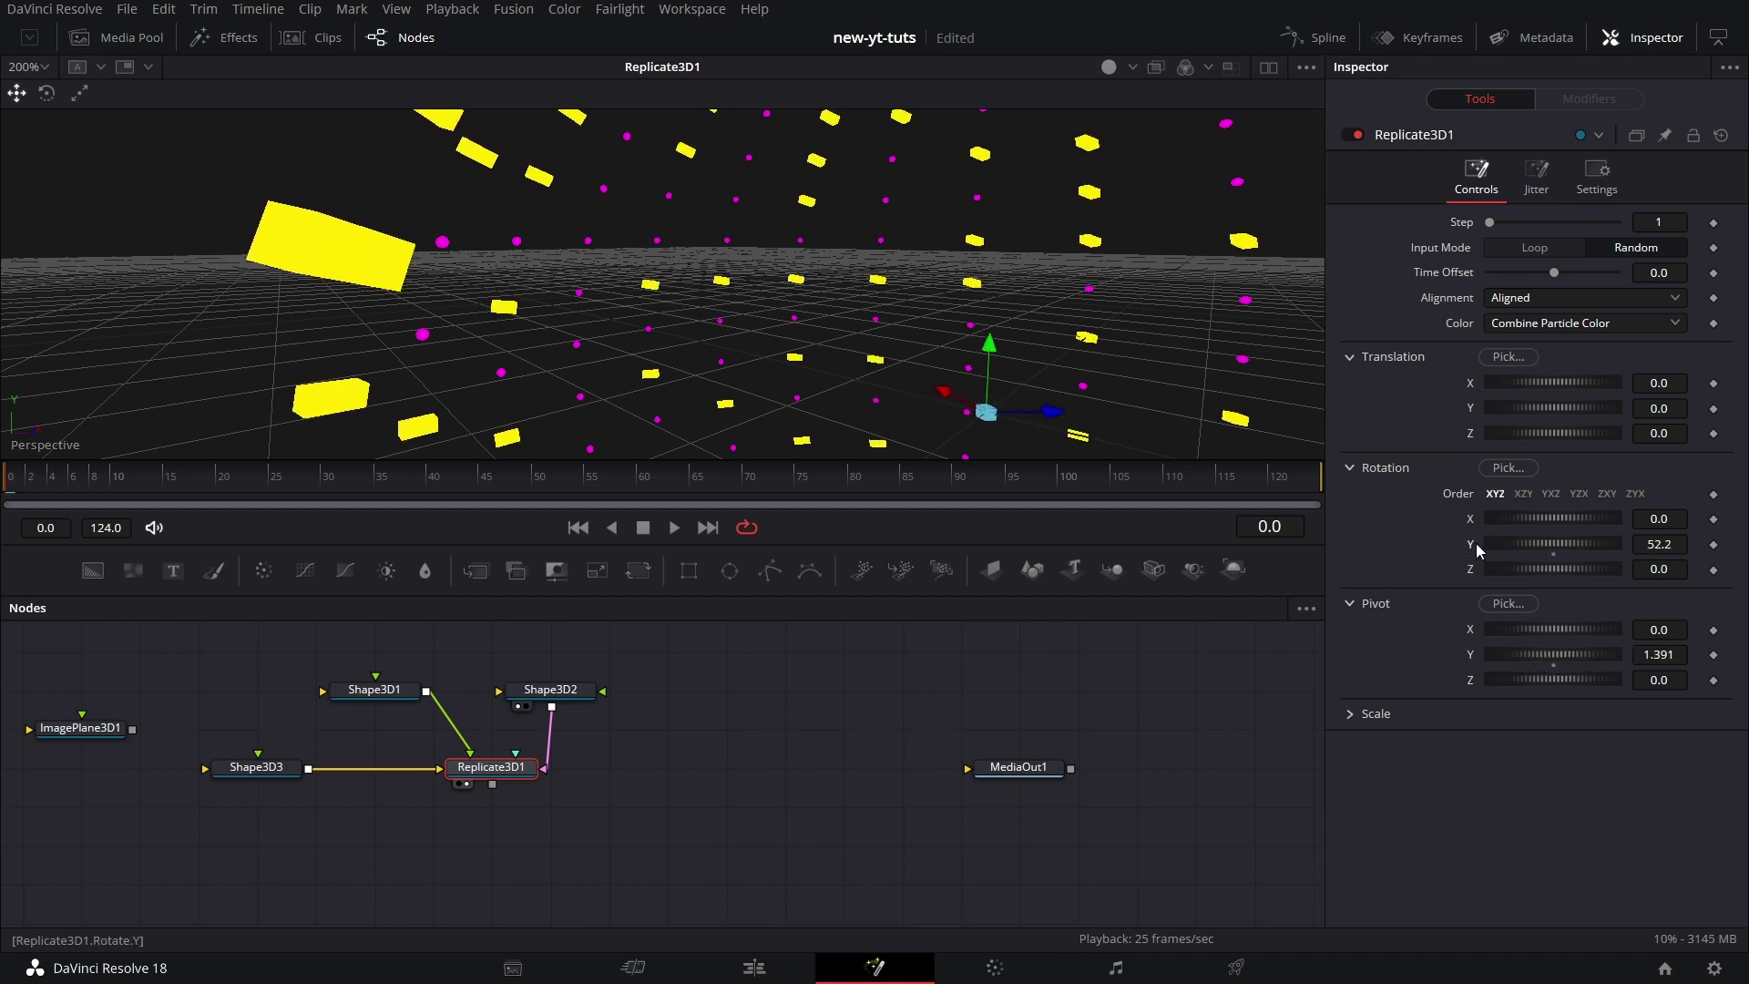
{"action": "left_click_drag", "start_coordinate": [1528, 653], "coordinate": [1561, 656]}
Zoom the viewer out to 50% and try further X rotation tilts on the copies
{"action": "mouse_move", "coordinate": [1527, 517]}
{"action": "left_mouse_down"}
{"action": "mouse_move", "coordinate": [1543, 518]}
{"action": "mouse_move", "coordinate": [1523, 517]}
{"action": "left_mouse_up"}
{"action": "left_click", "coordinate": [37, 66]}
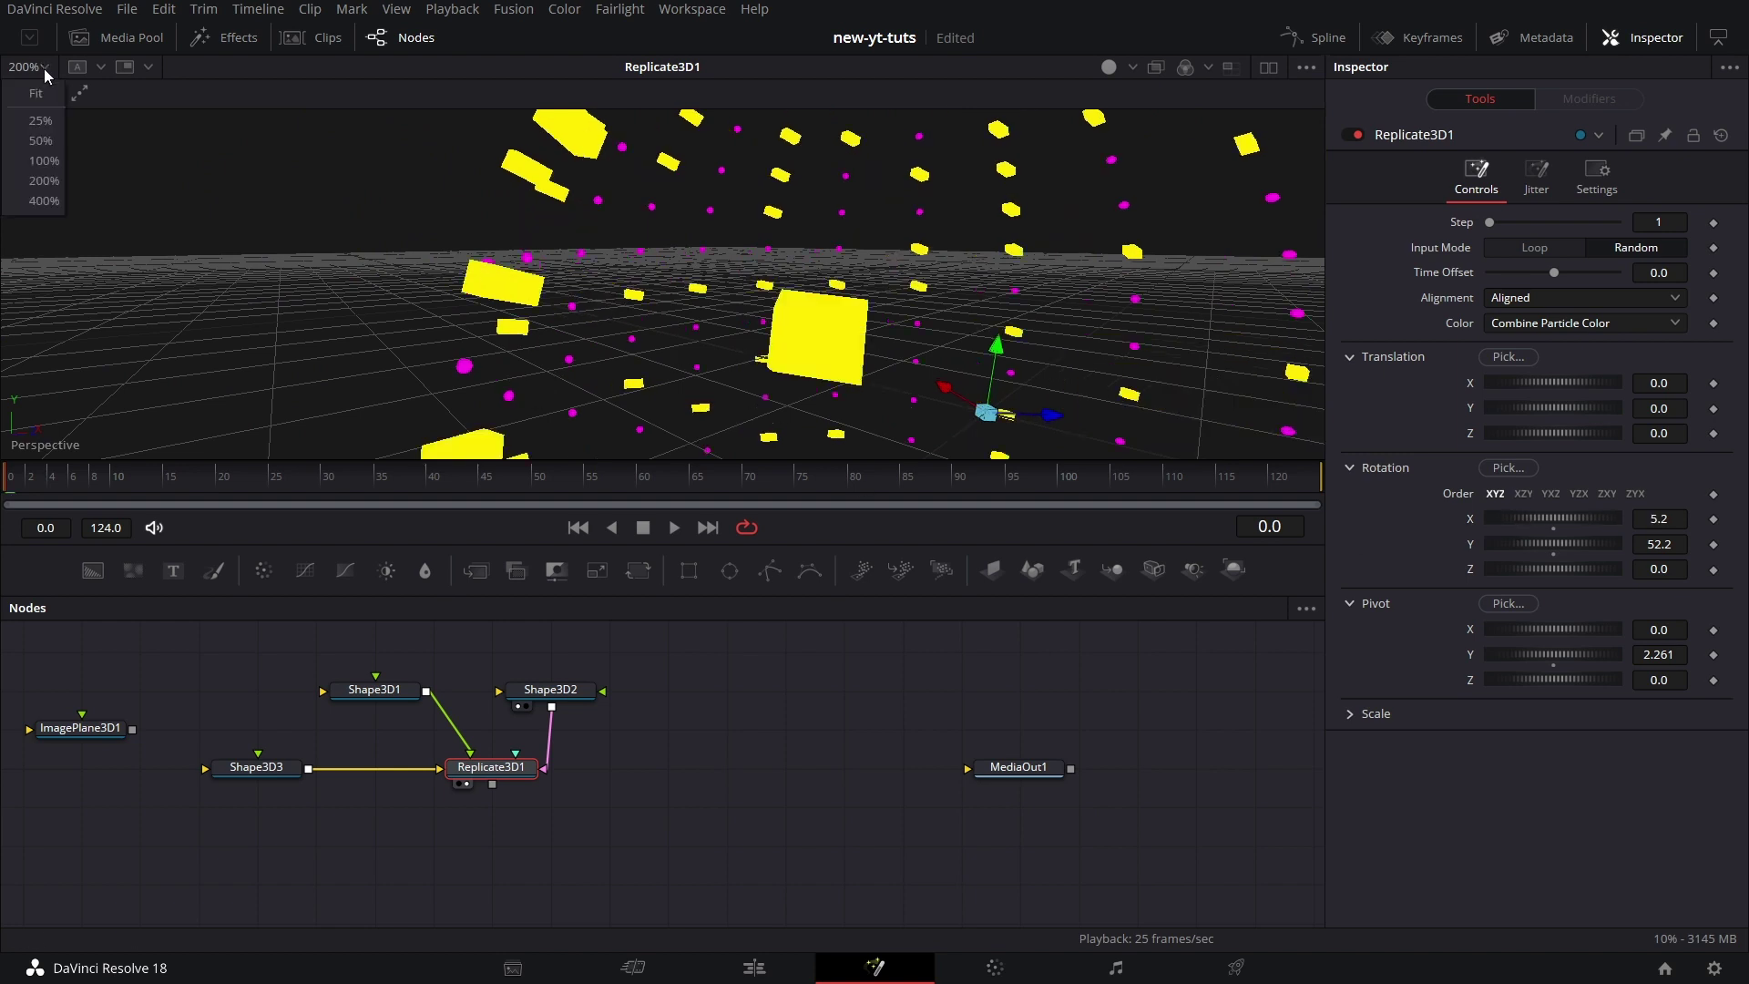
{"action": "left_click", "coordinate": [47, 139]}
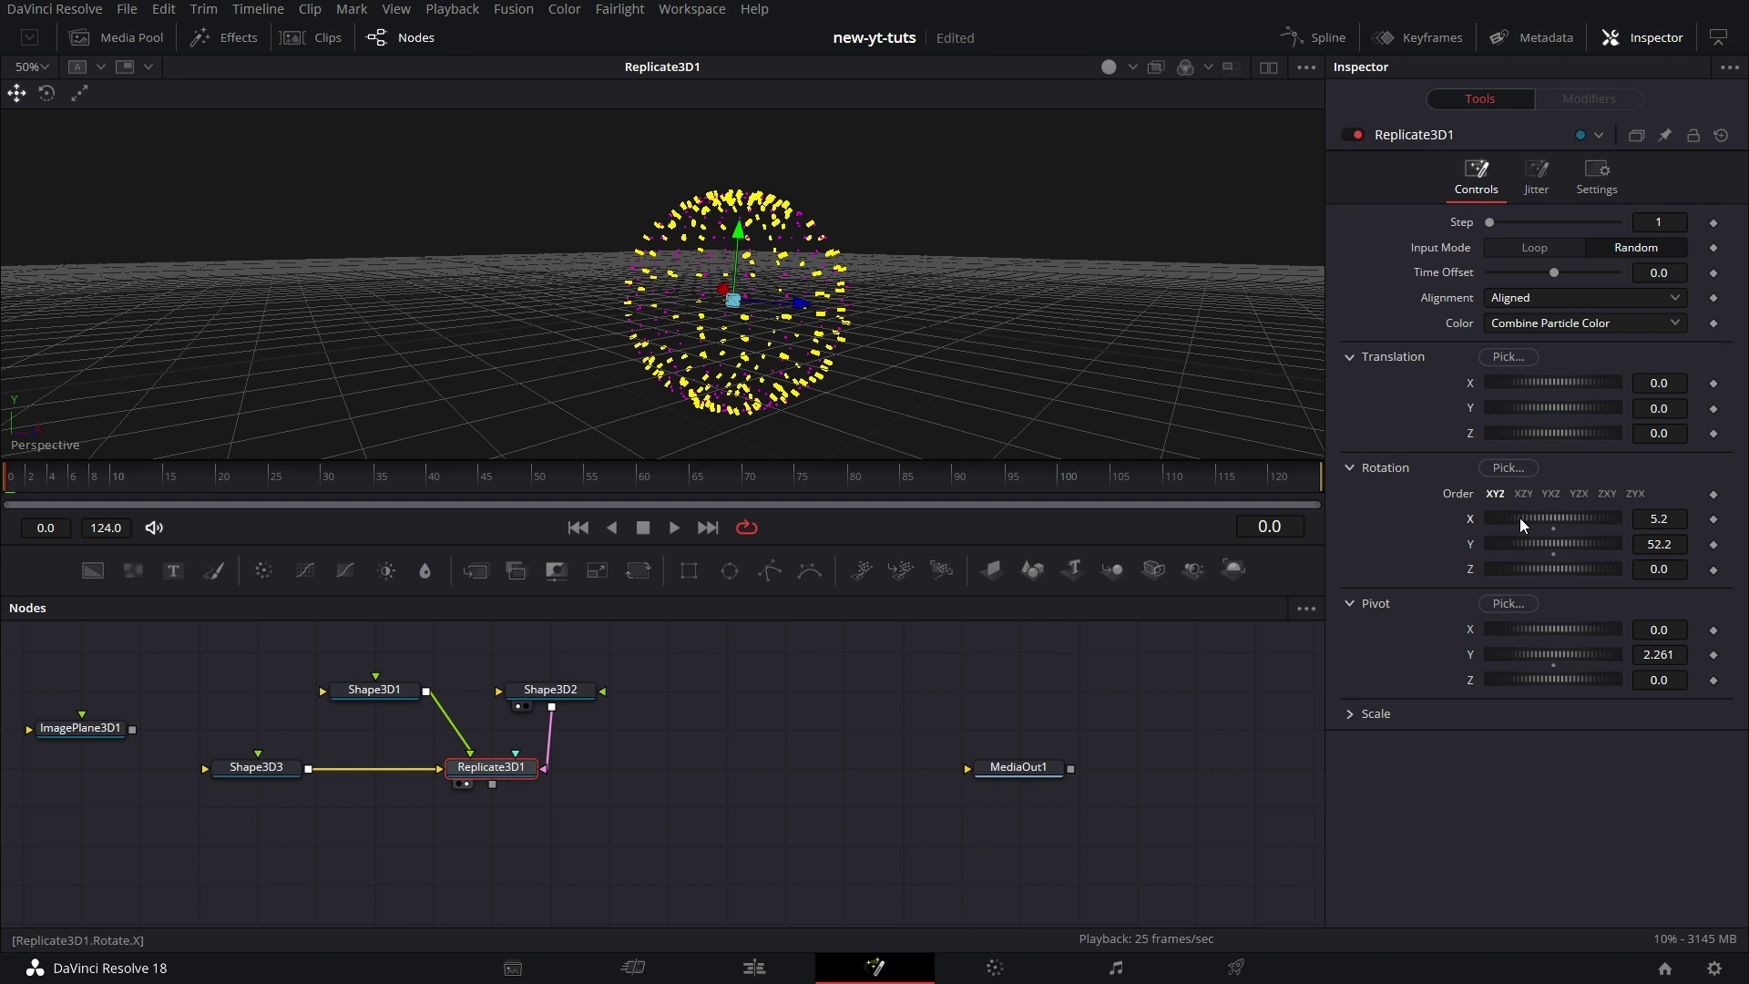
{"action": "mouse_move", "coordinate": [1519, 517]}
{"action": "left_mouse_down"}
{"action": "mouse_move", "coordinate": [1555, 517]}
{"action": "mouse_move", "coordinate": [1527, 516]}
{"action": "left_mouse_up"}
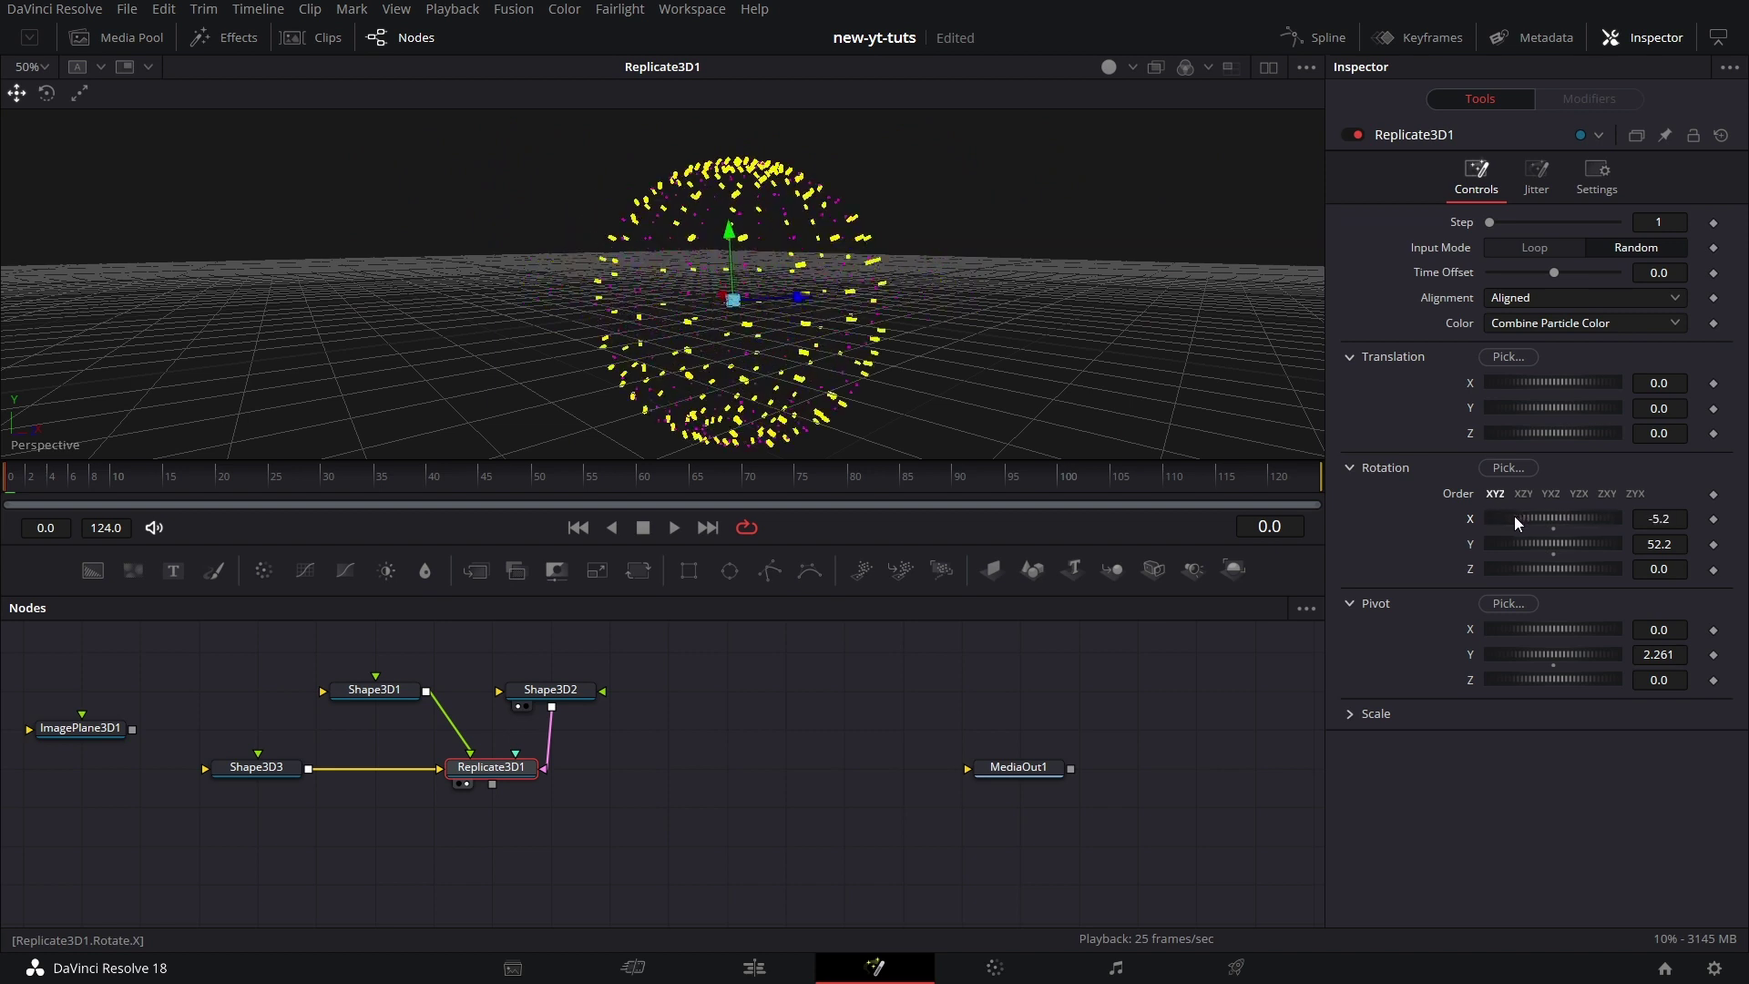
{"action": "mouse_move", "coordinate": [1514, 517]}
{"action": "left_mouse_down"}
{"action": "mouse_move", "coordinate": [1470, 523]}
{"action": "mouse_move", "coordinate": [1494, 526]}
{"action": "left_mouse_up"}
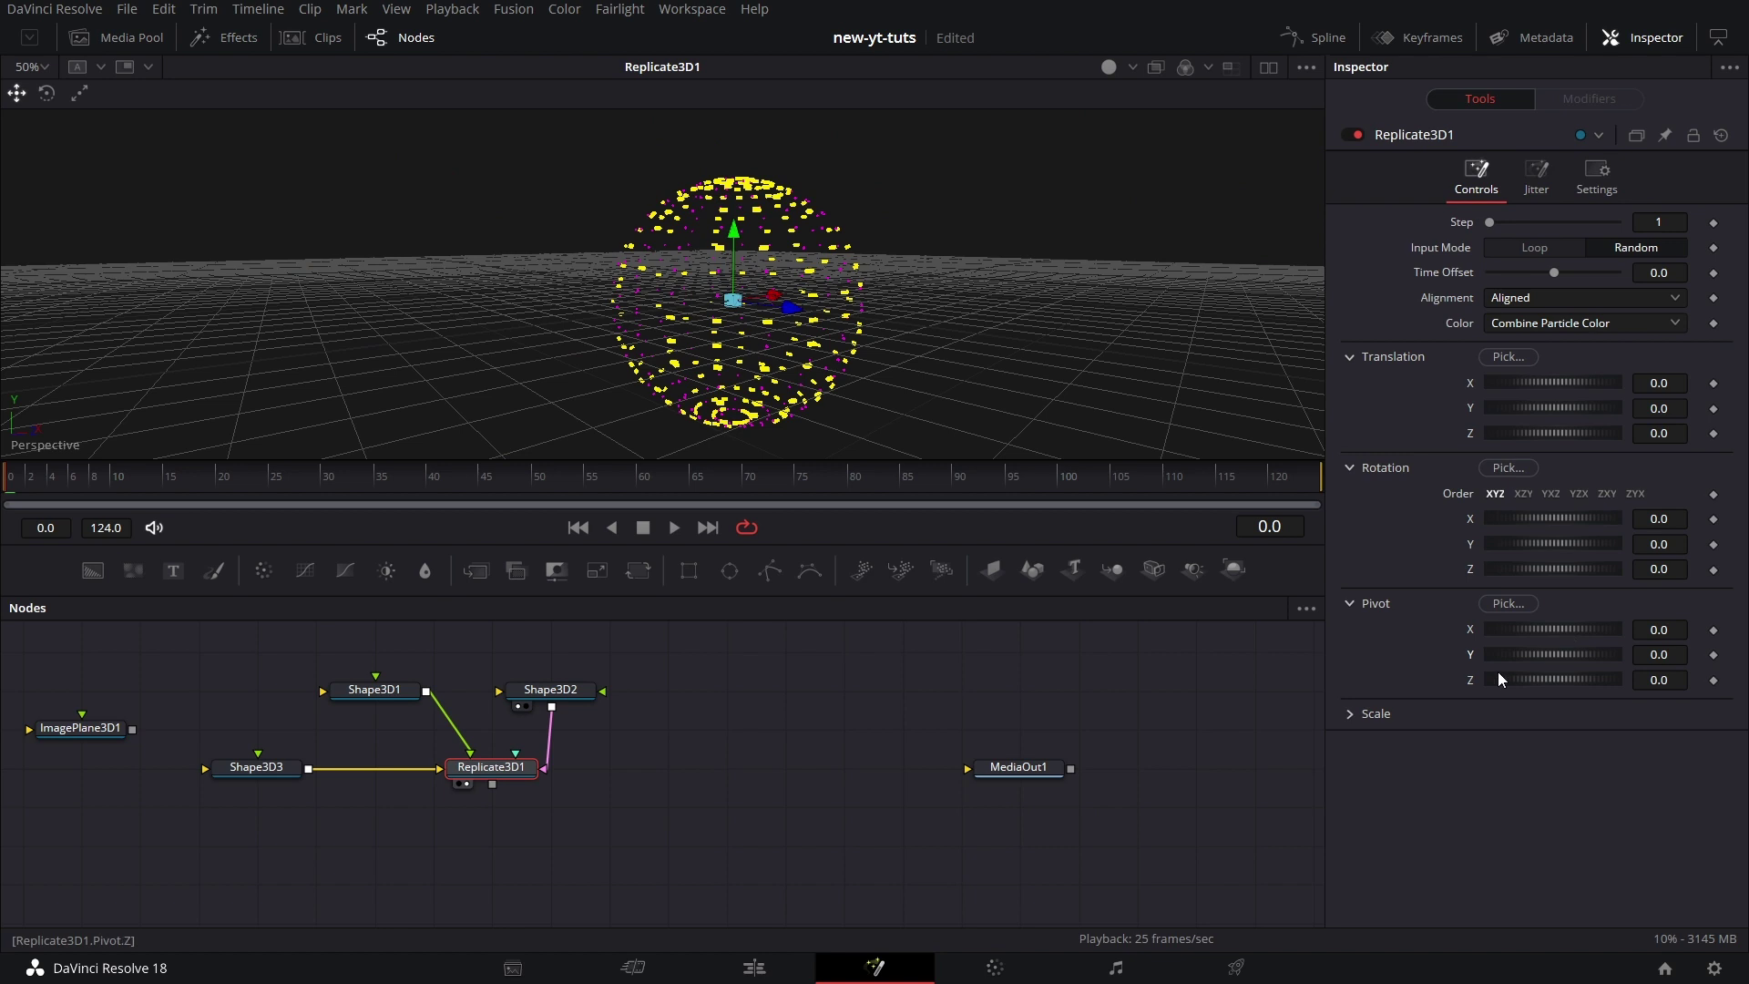
{"action": "left_click", "coordinate": [1348, 713]}
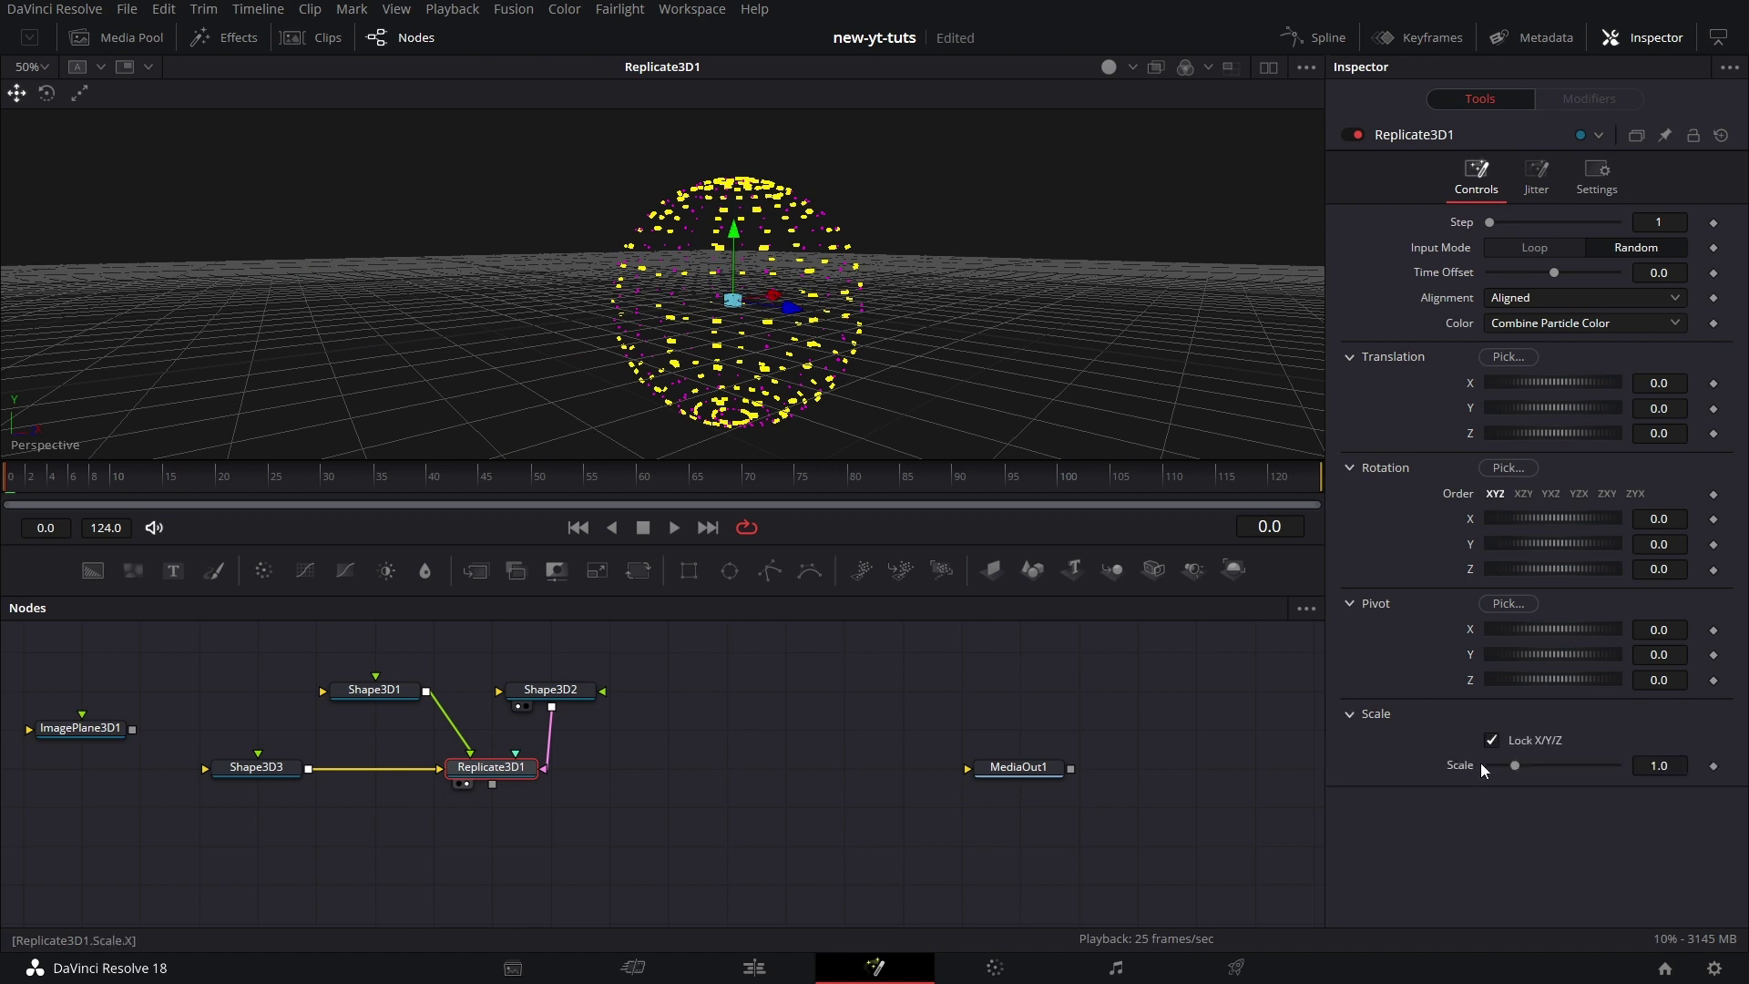
{"action": "mouse_move", "coordinate": [1514, 767]}
{"action": "left_mouse_down"}
{"action": "mouse_move", "coordinate": [1543, 770]}
{"action": "mouse_move", "coordinate": [1527, 768]}
{"action": "left_mouse_up"}
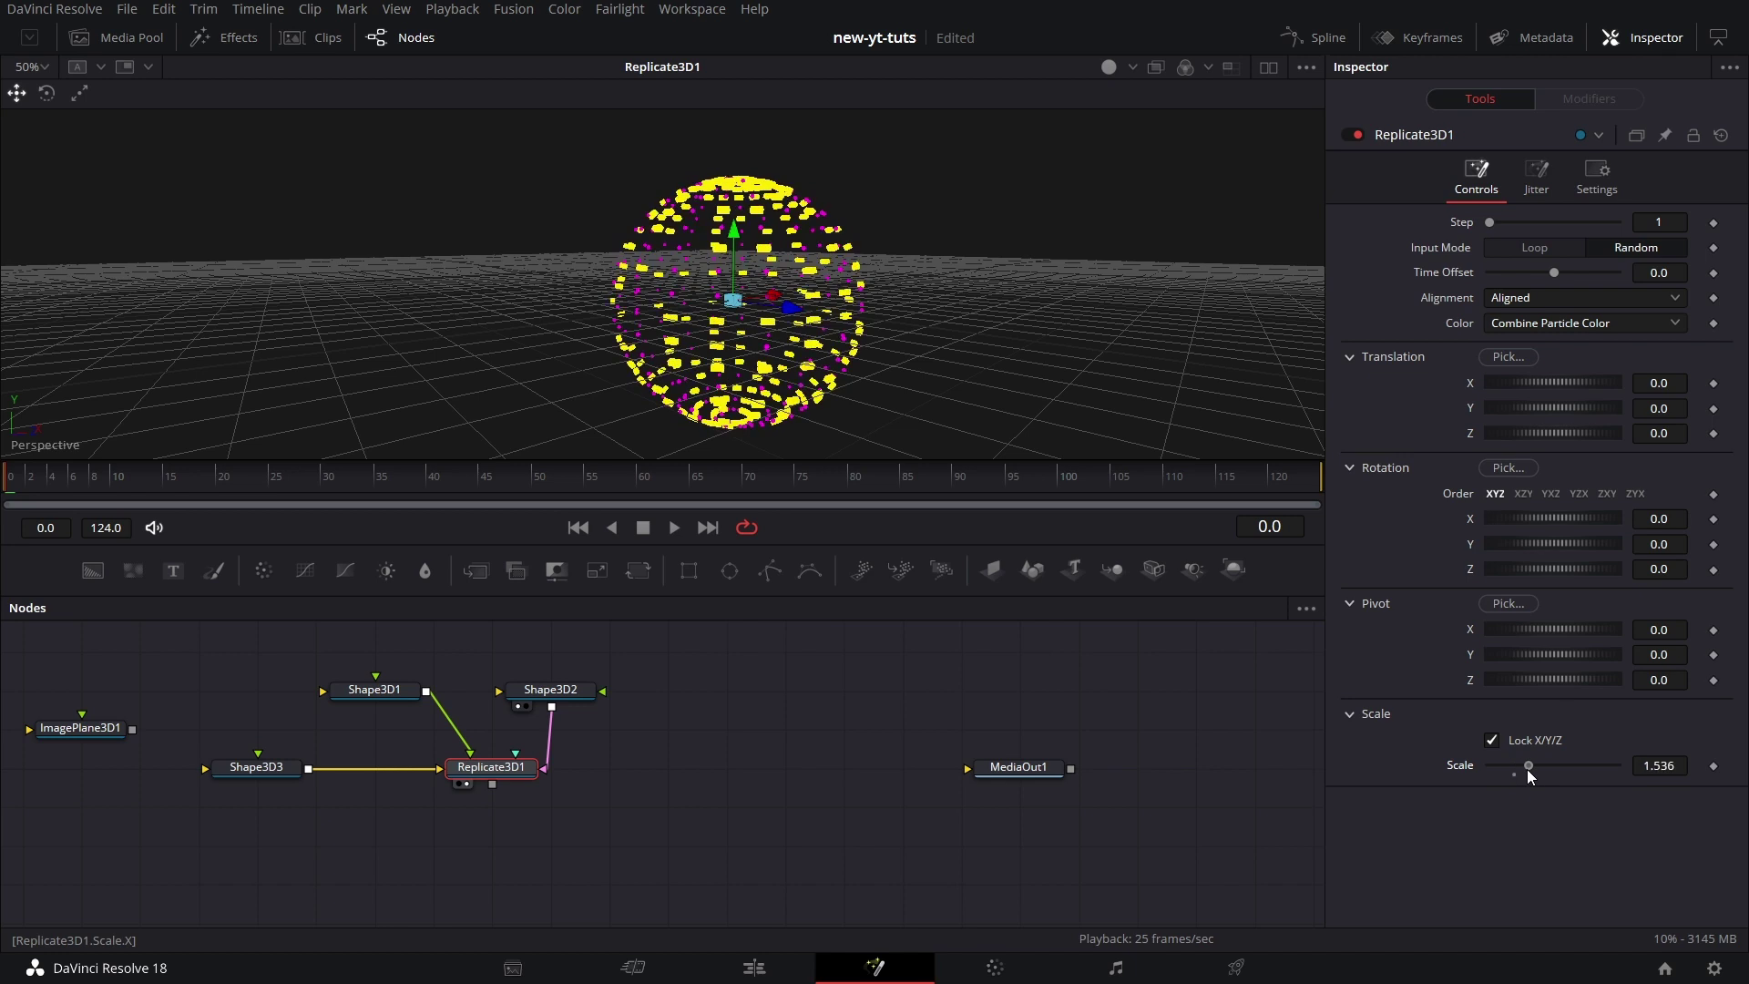
{"action": "double_click", "coordinate": [1457, 767]}
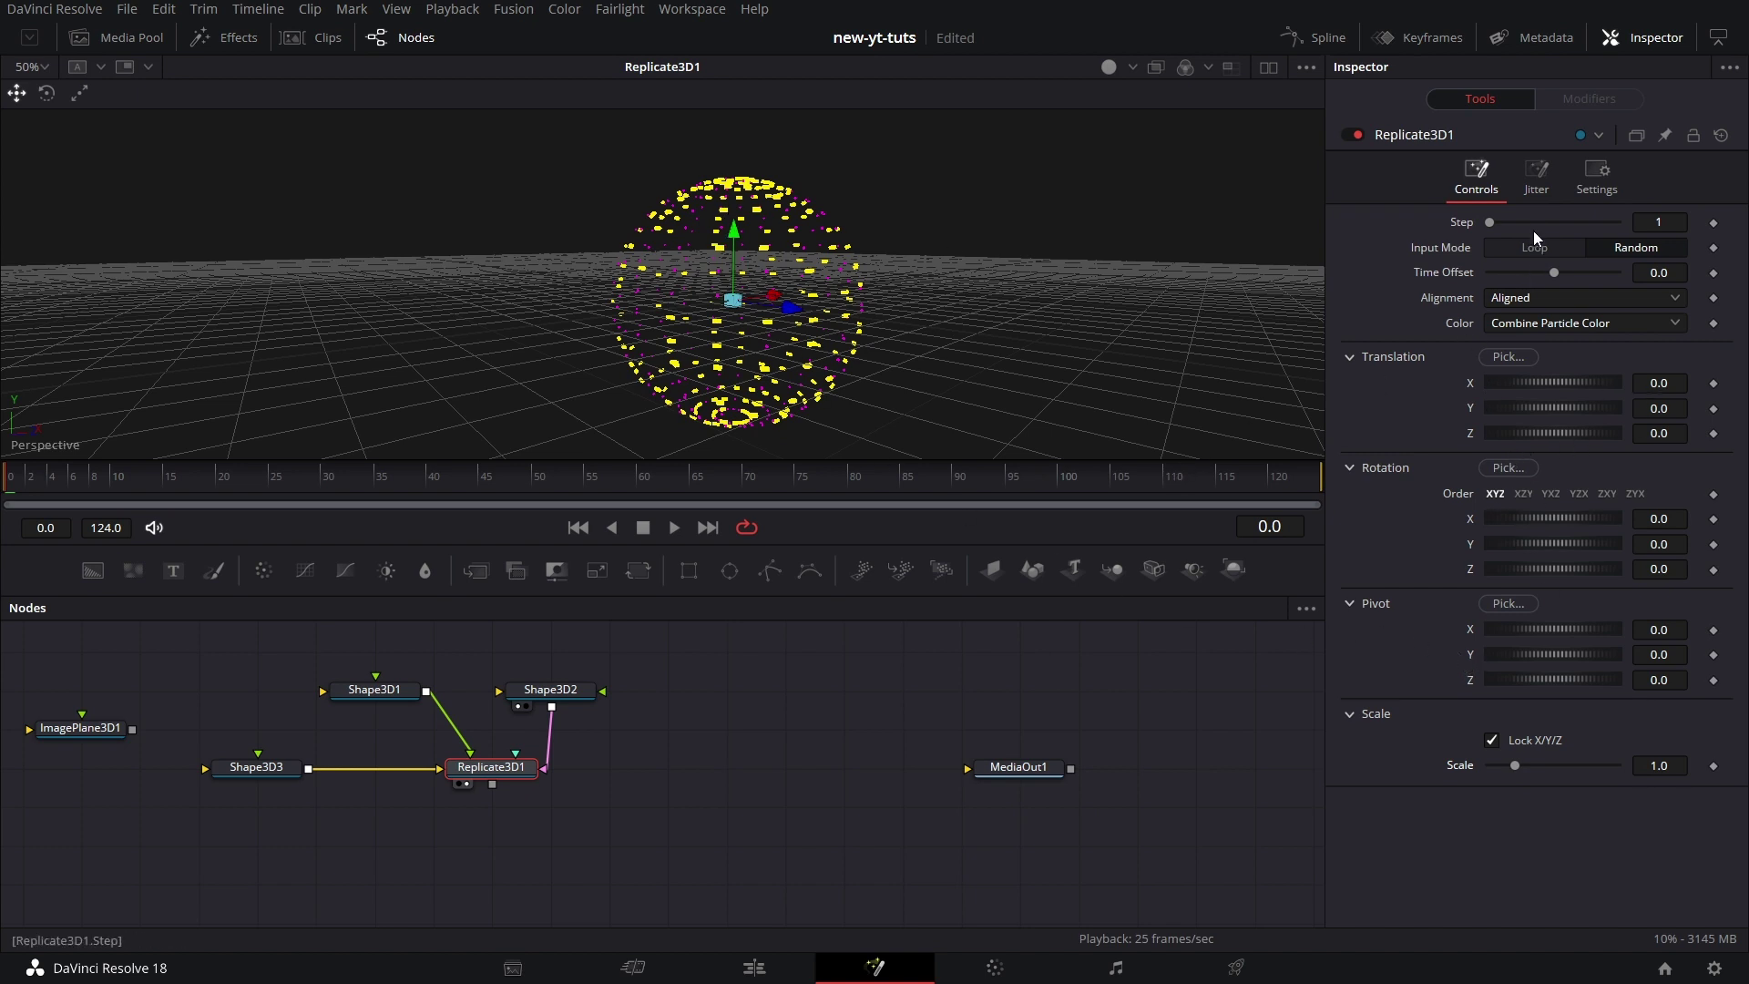
Add X translation jitter of 0.696 to the copies and spin the Shape3D3 sphere about Y
{"action": "left_click", "coordinate": [1536, 175]}
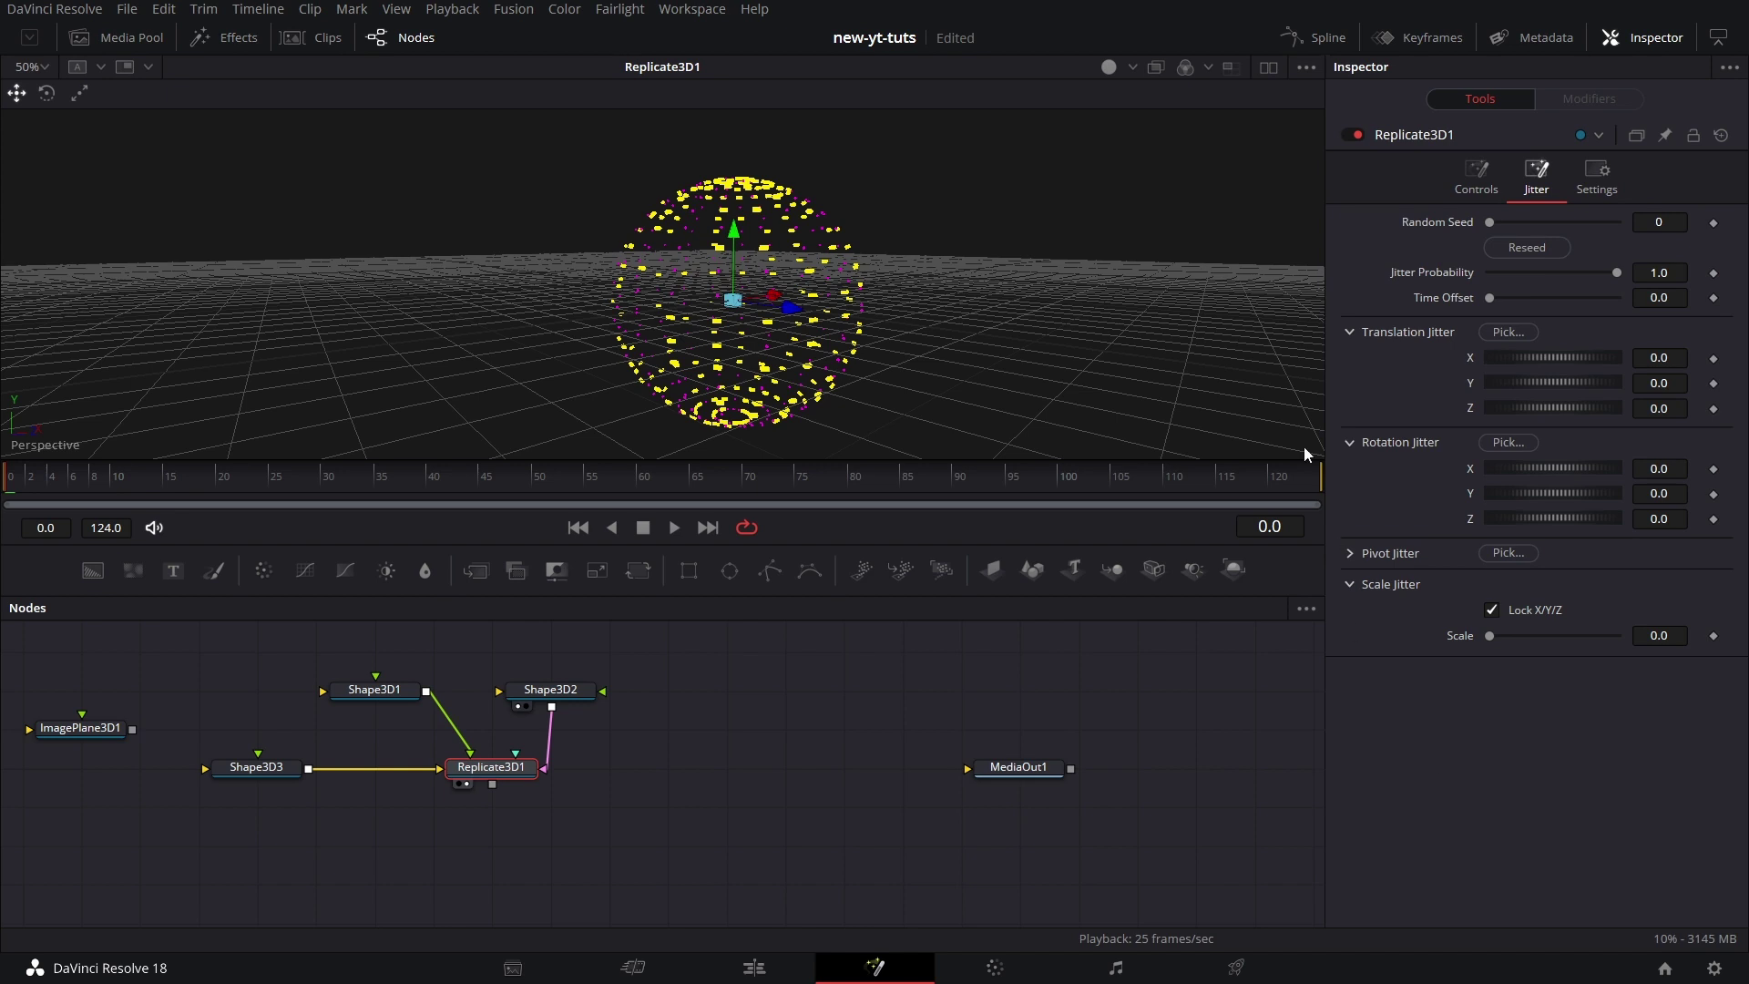
{"action": "left_click_drag", "start_coordinate": [1512, 357], "coordinate": [1560, 365]}
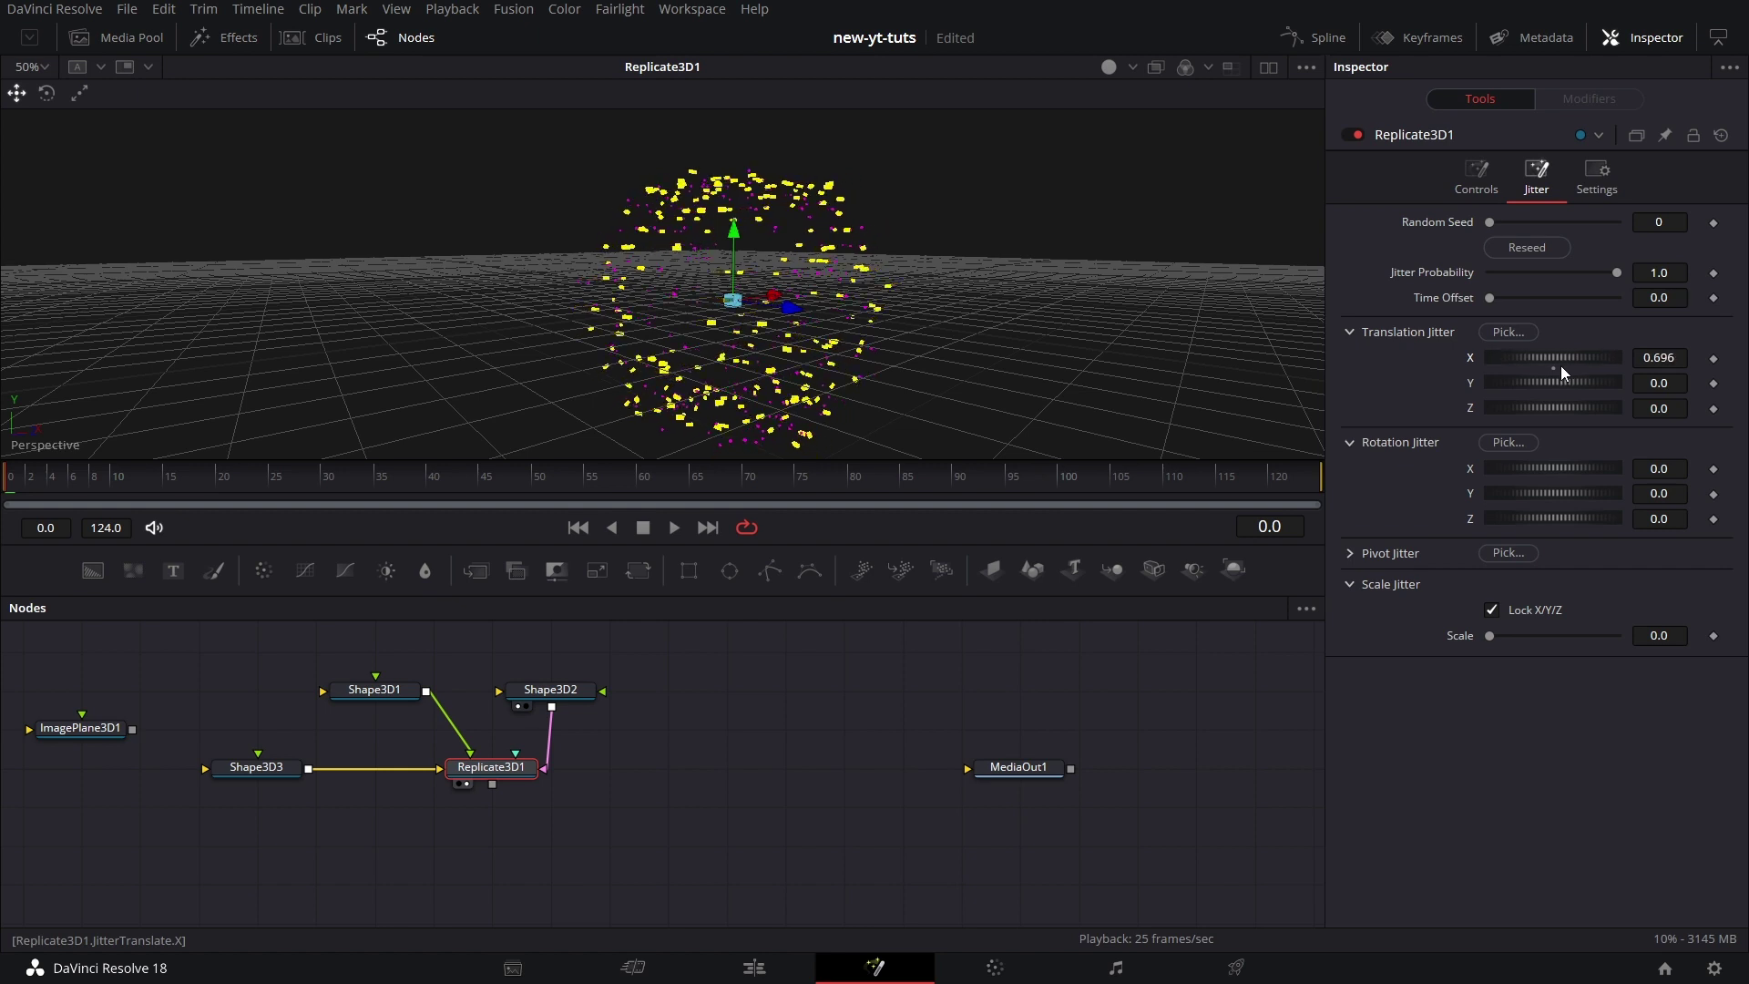
{"action": "left_click", "coordinate": [267, 770]}
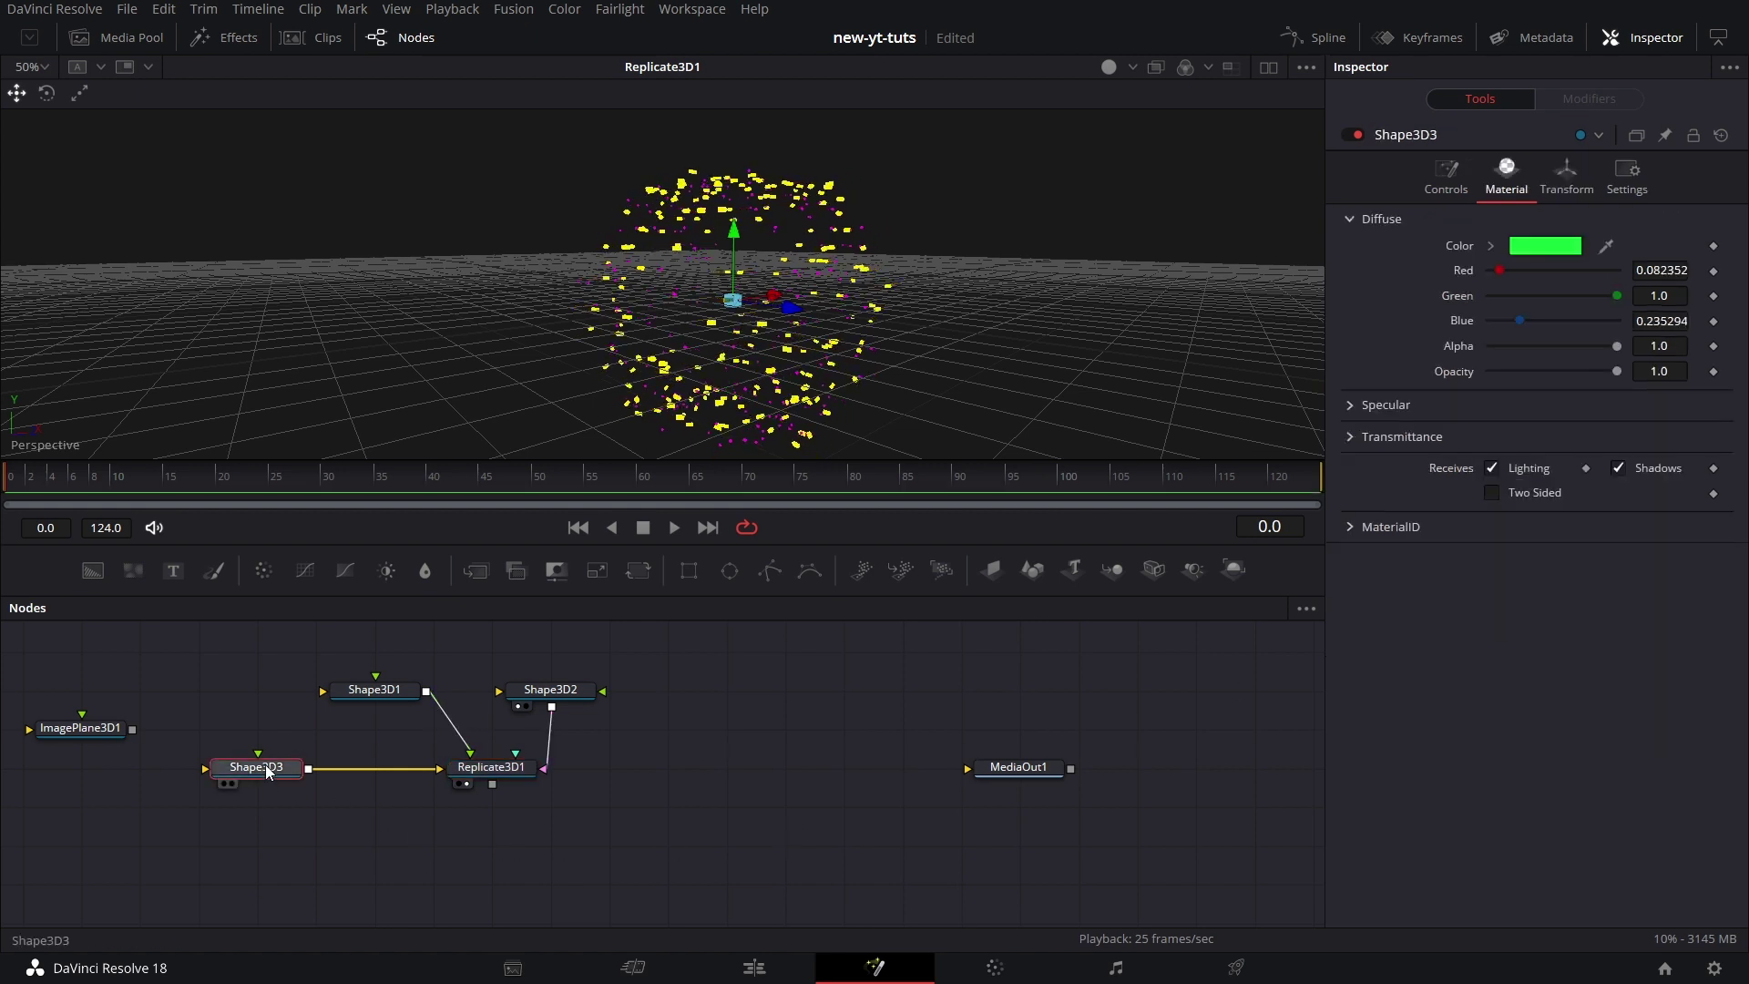
{"action": "left_click", "coordinate": [1560, 193]}
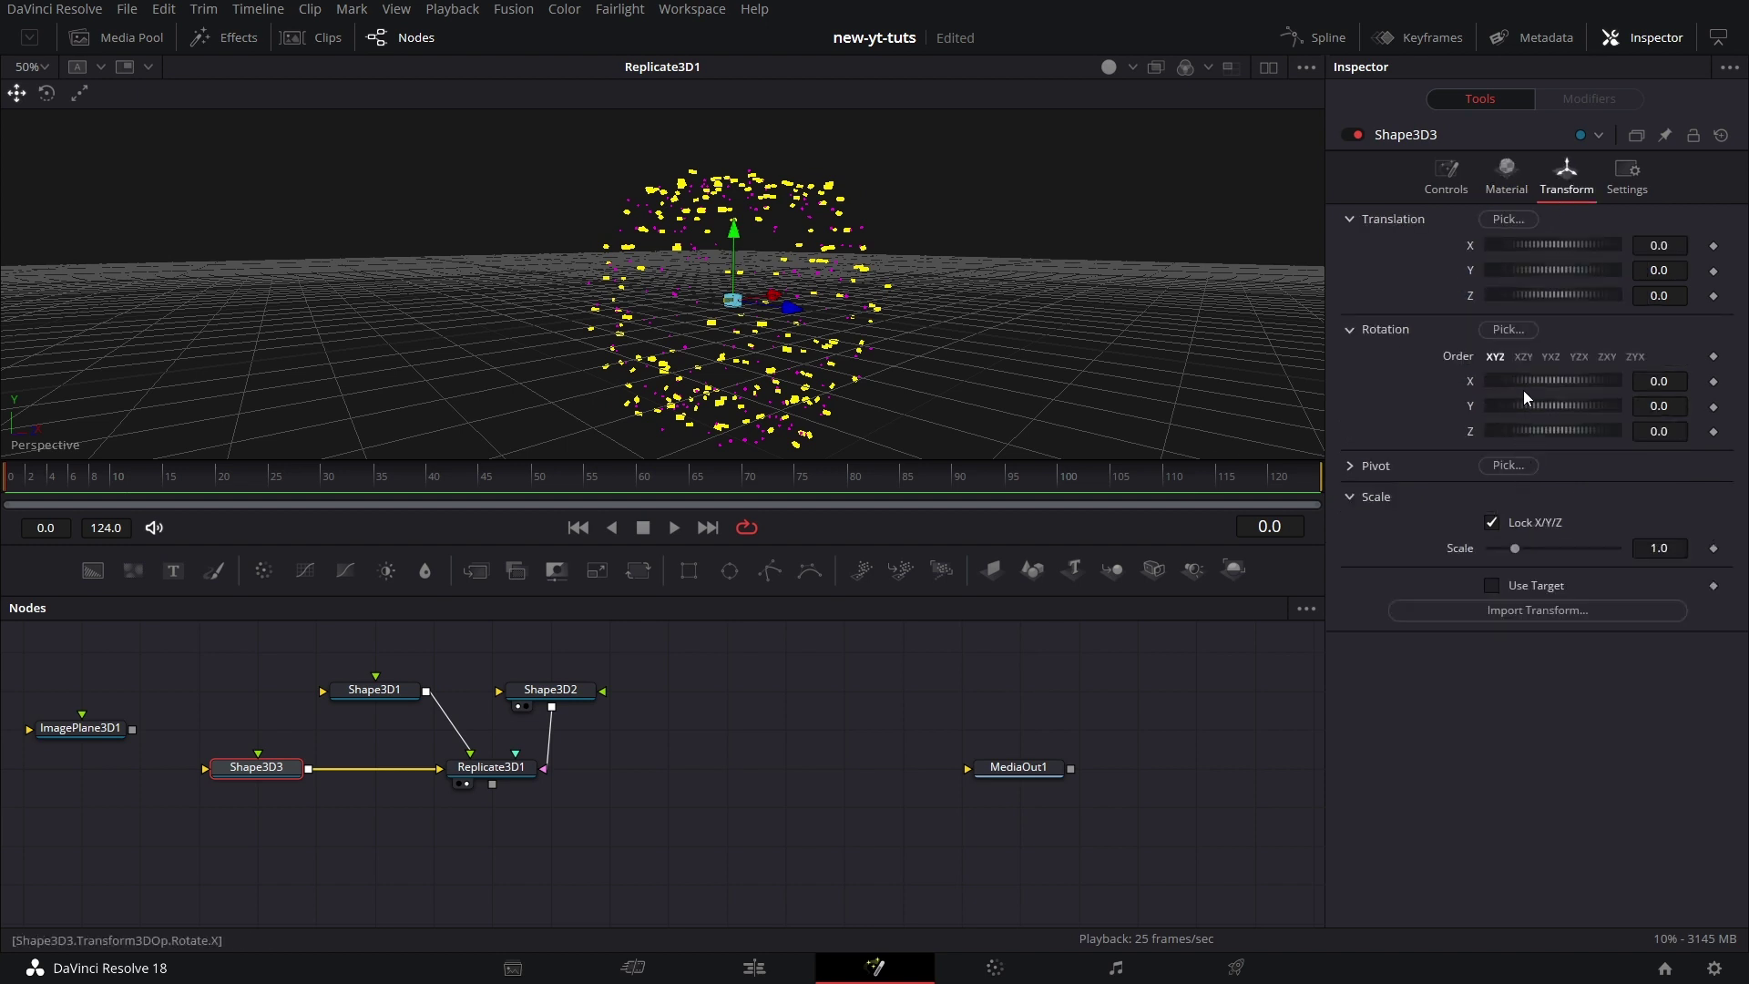
{"action": "left_click_drag", "start_coordinate": [1524, 405], "coordinate": [1582, 406]}
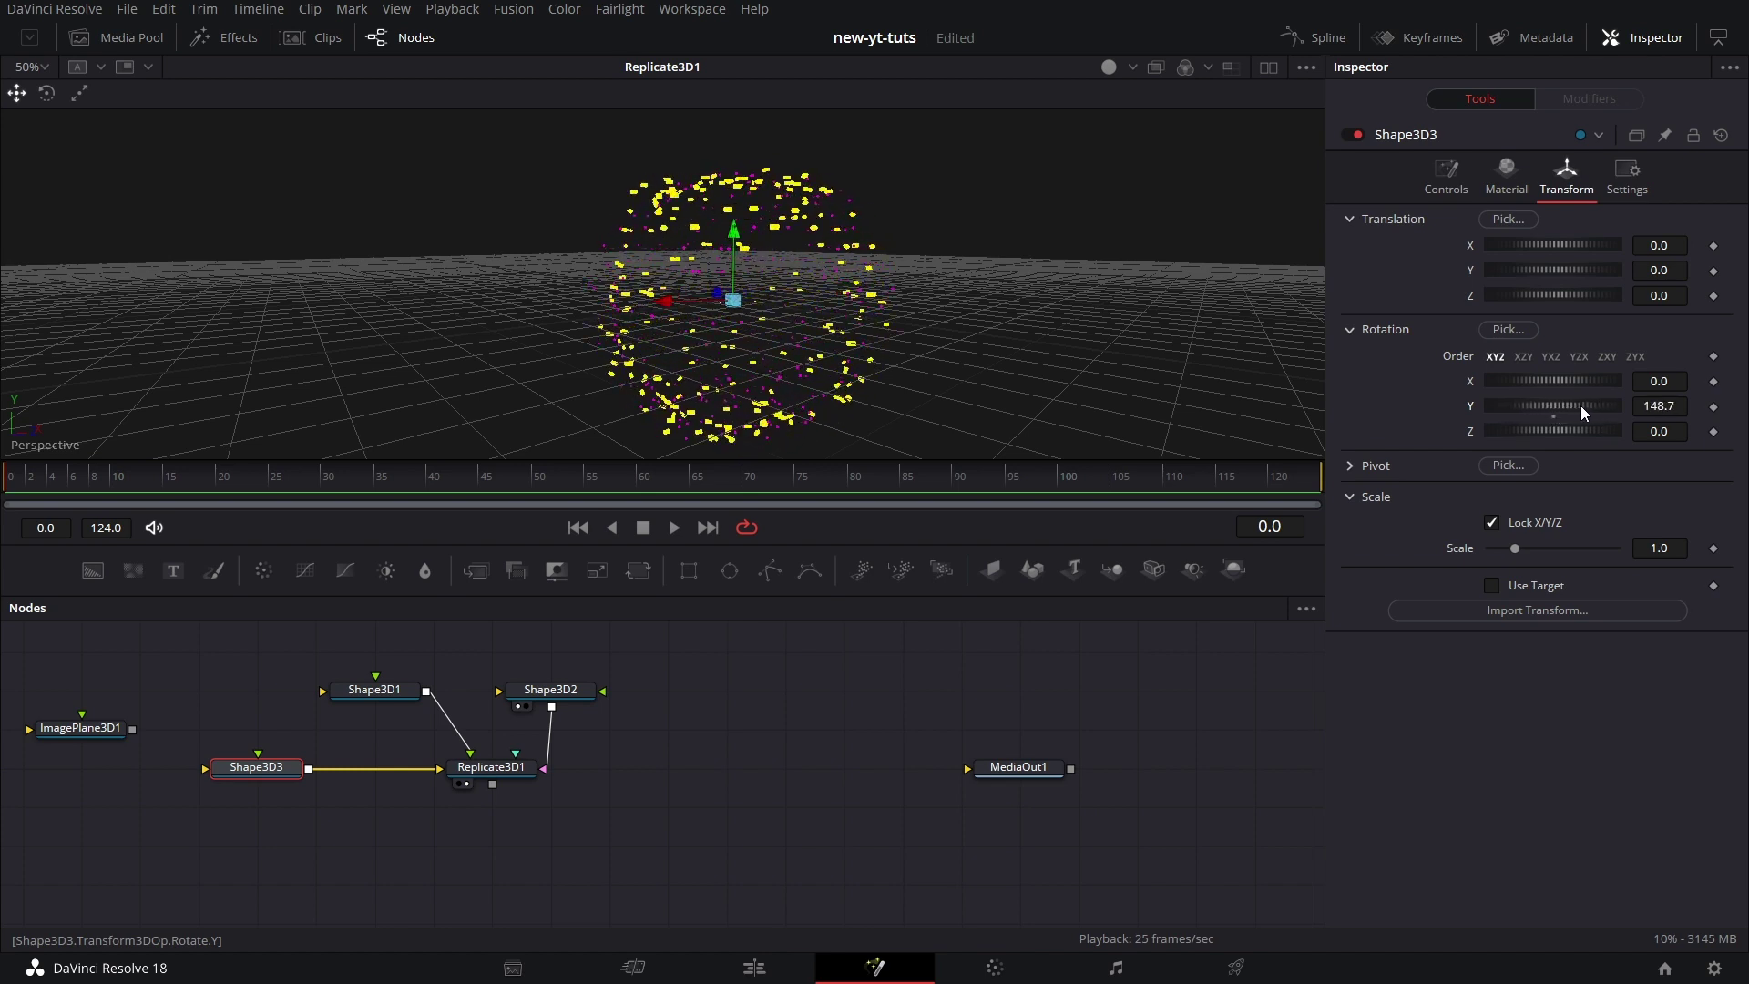
Set Replicate3D1's Translation Jitter Y to 0.536 and reseed twice to Random Seed 13475
{"action": "left_click", "coordinate": [515, 771]}
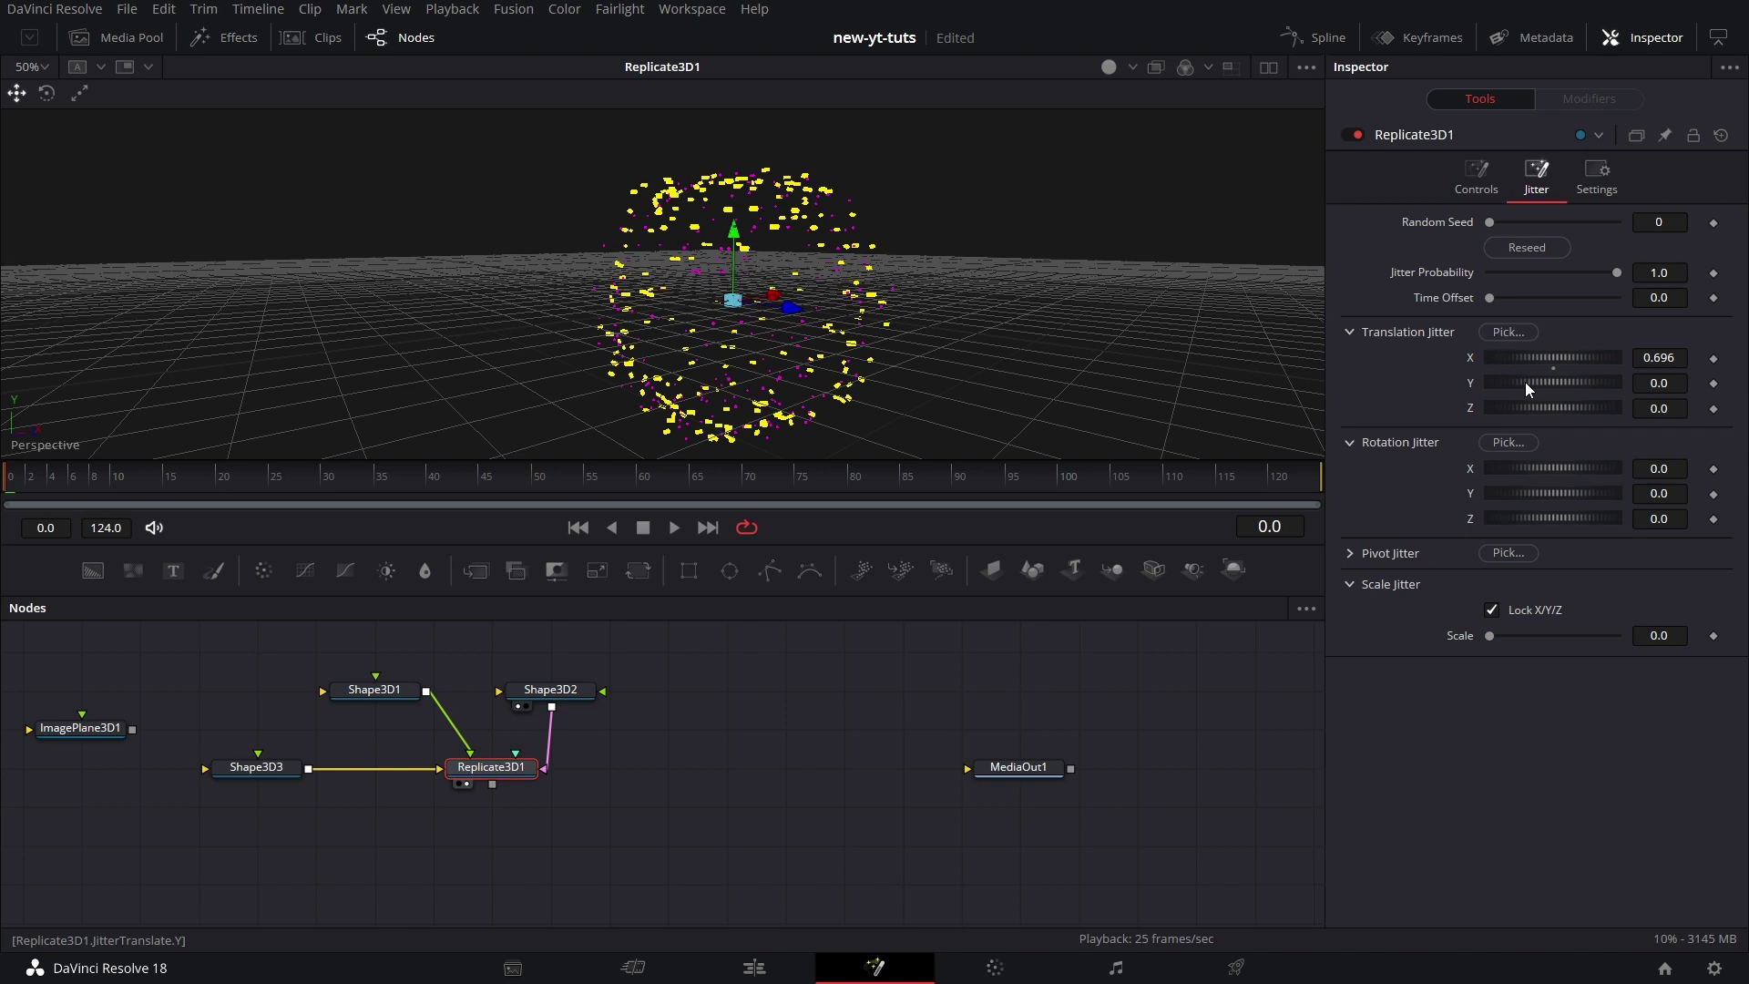
{"action": "left_click_drag", "start_coordinate": [1525, 381], "coordinate": [1562, 384]}
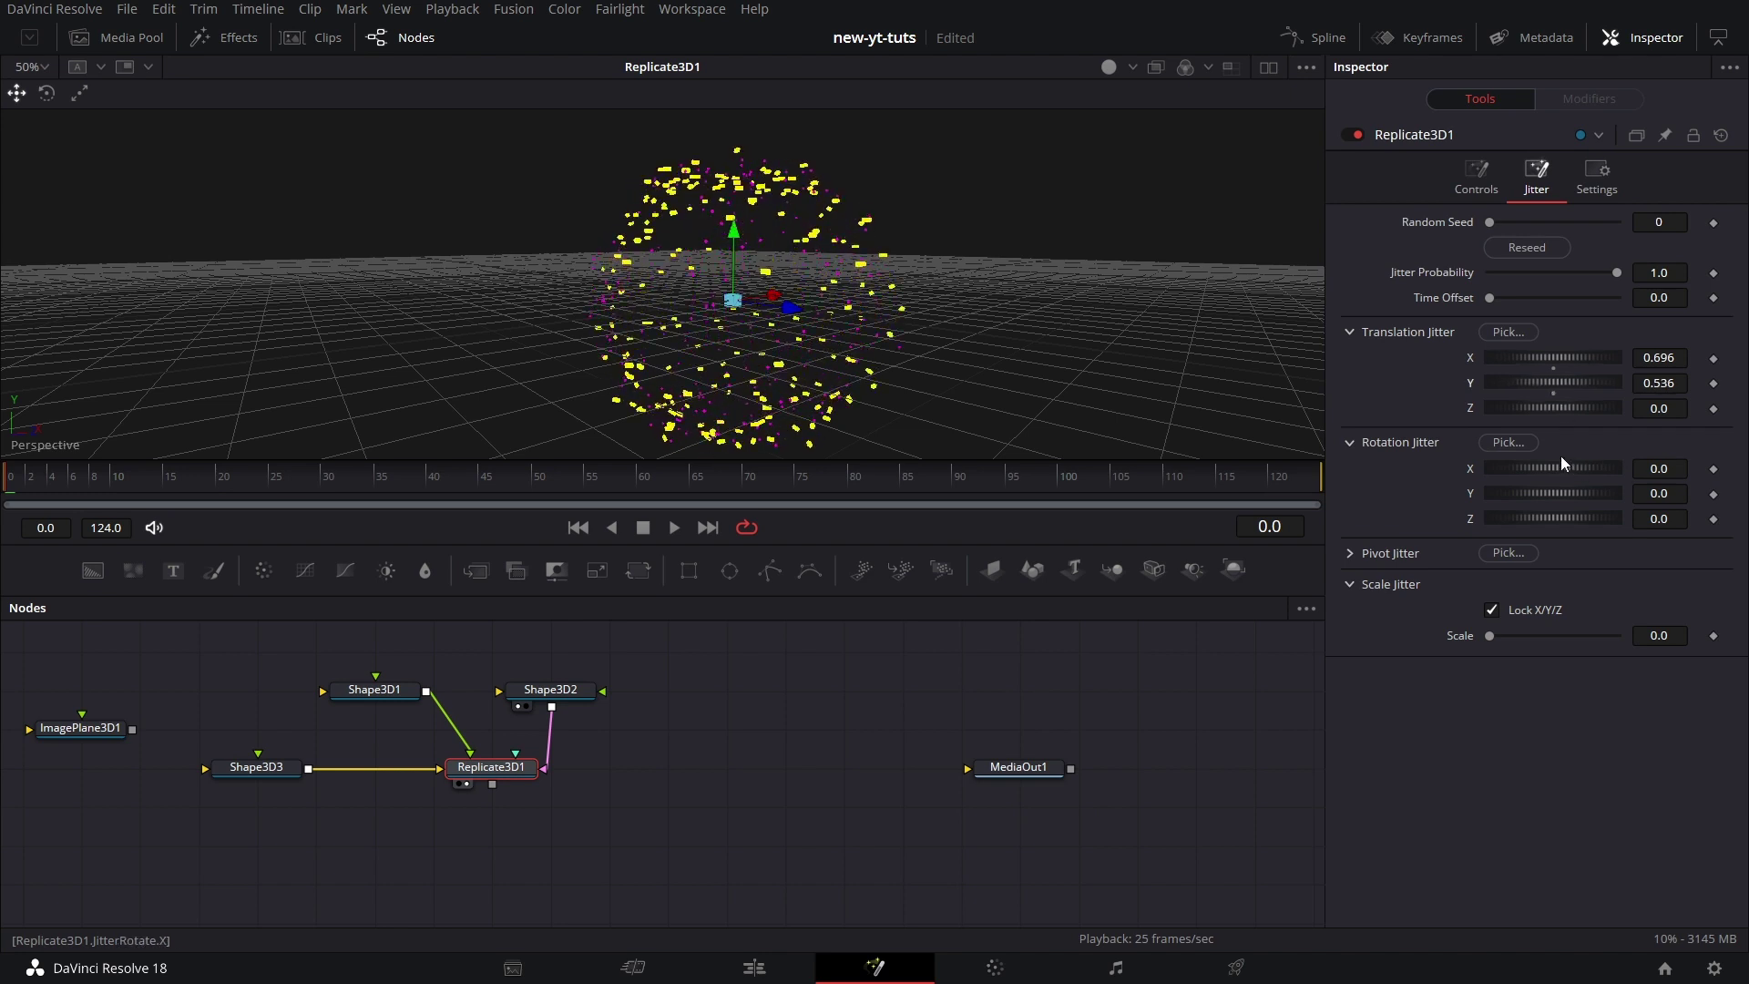
{"action": "left_click", "coordinate": [1527, 247]}
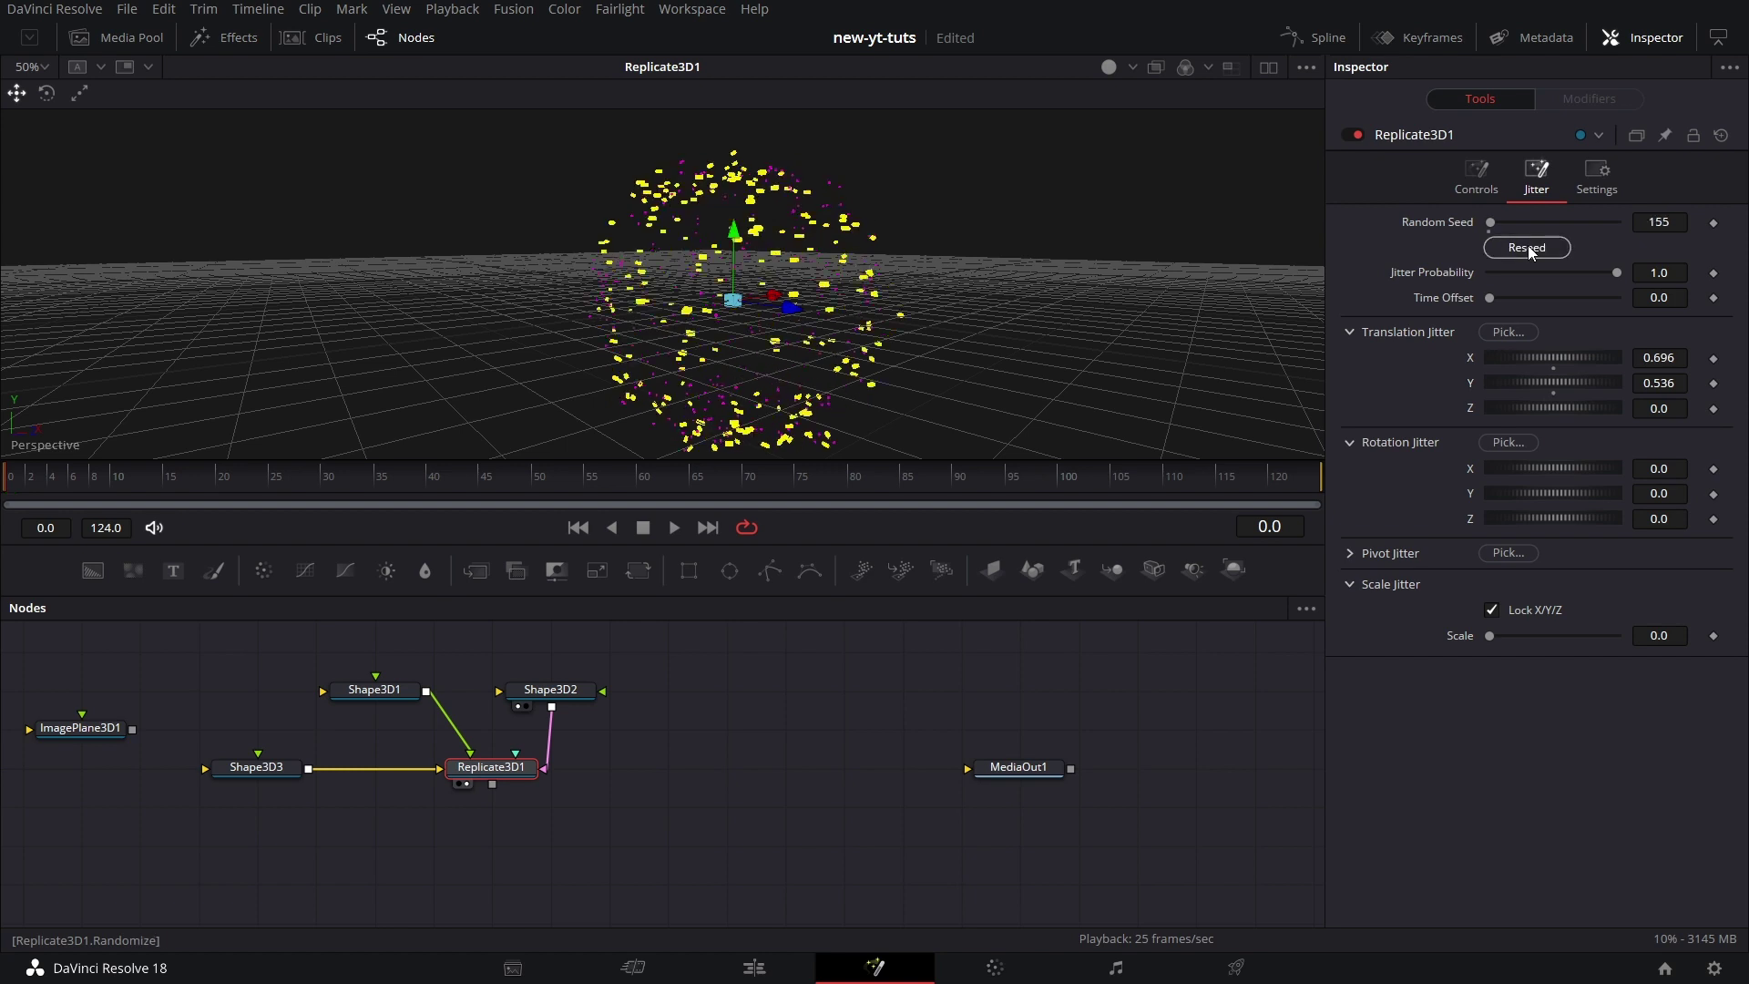
{"action": "left_click", "coordinate": [1527, 247]}
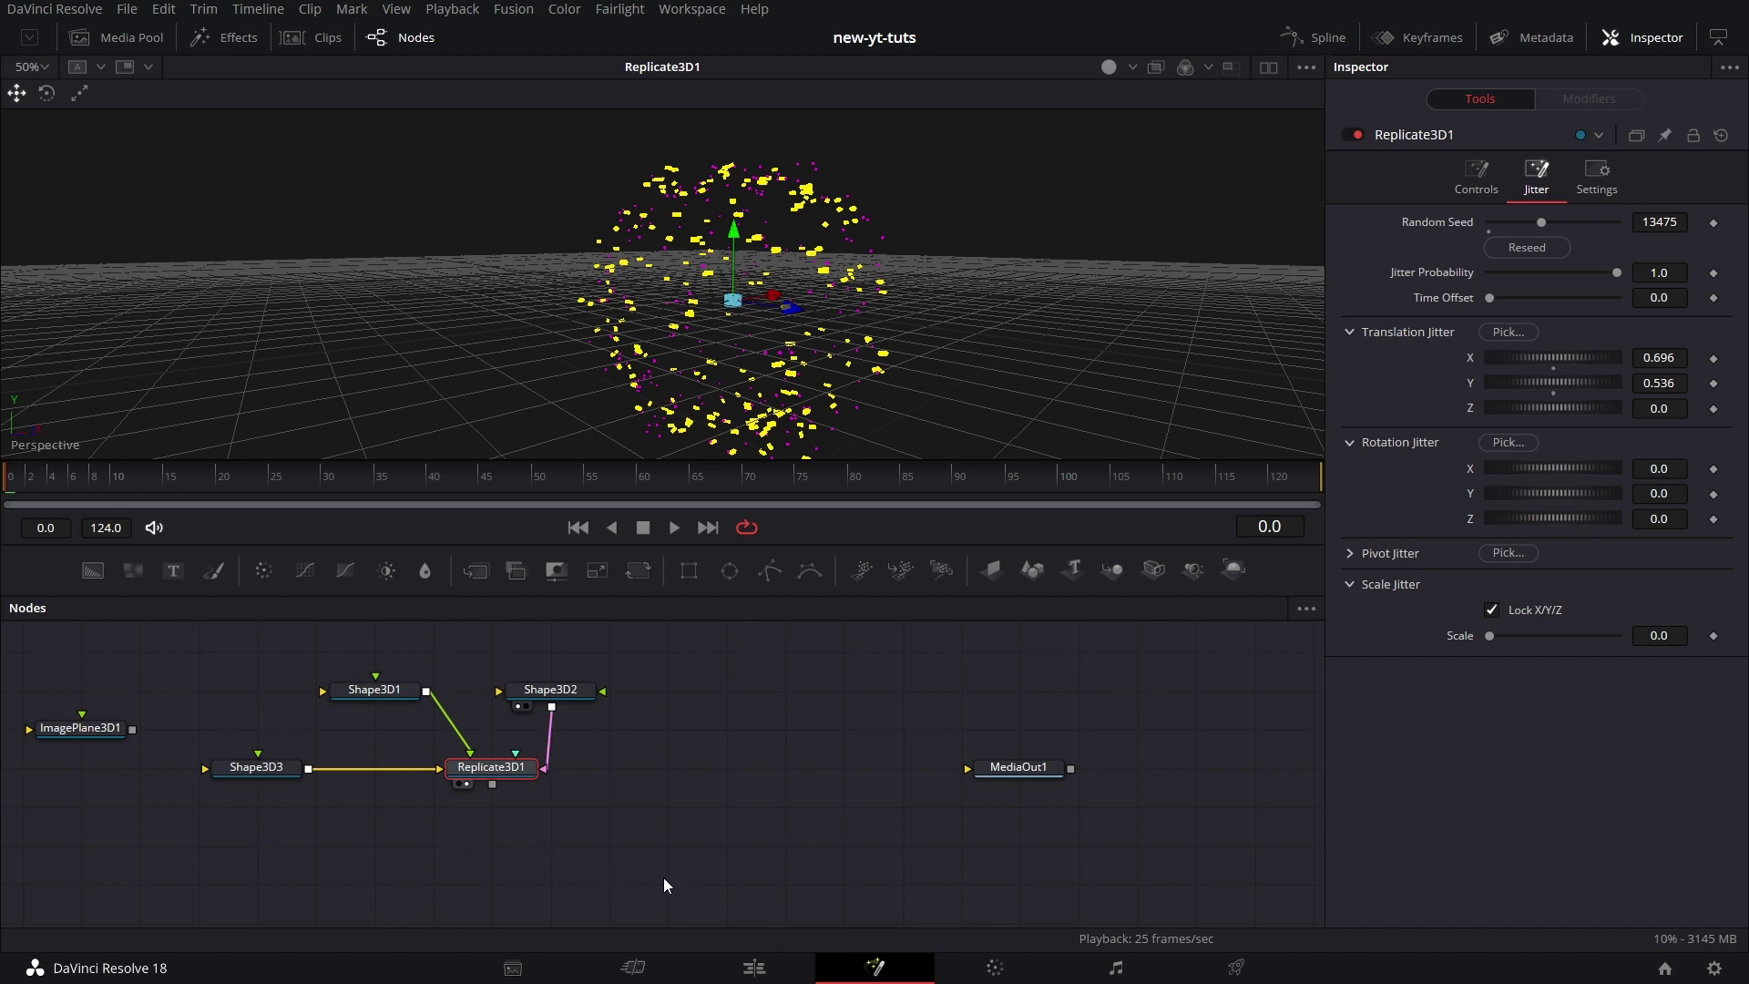
Paste a copy of Replicate3D1 into the node graph as Replicate3D1_1
{"action": "right_click", "coordinate": [492, 774]}
{"action": "left_click", "coordinate": [556, 299]}
{"action": "right_click", "coordinate": [485, 855]}
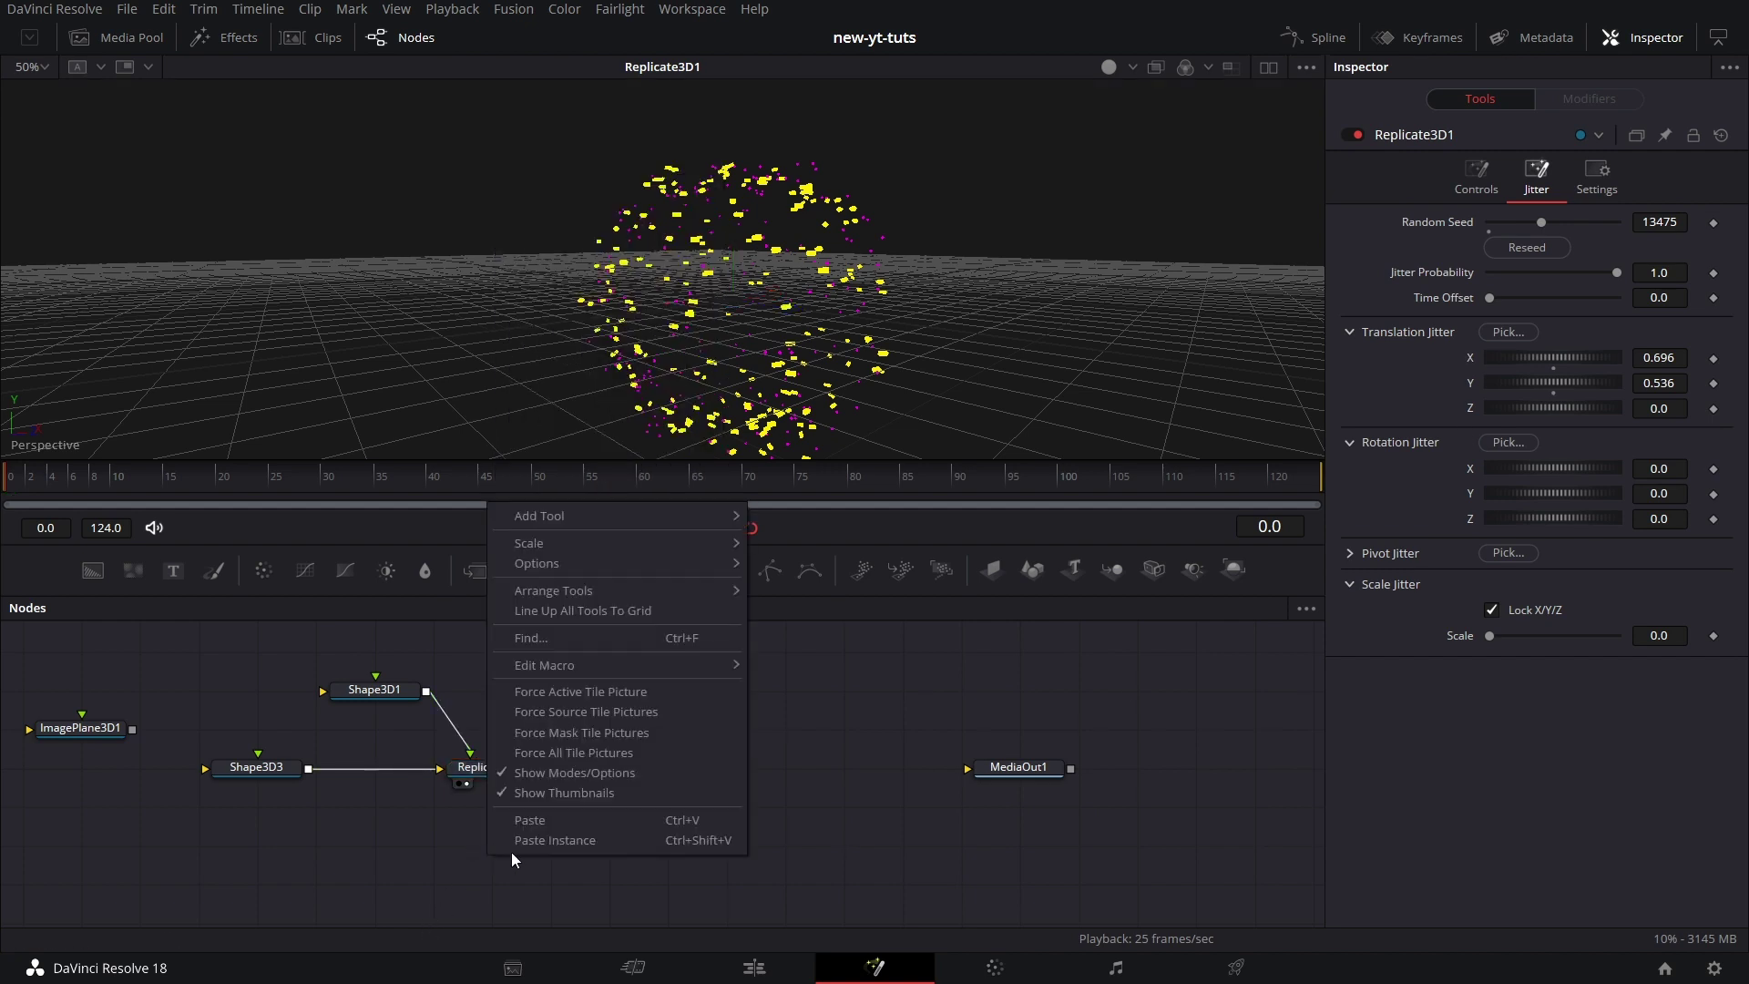
{"action": "left_click", "coordinate": [576, 823]}
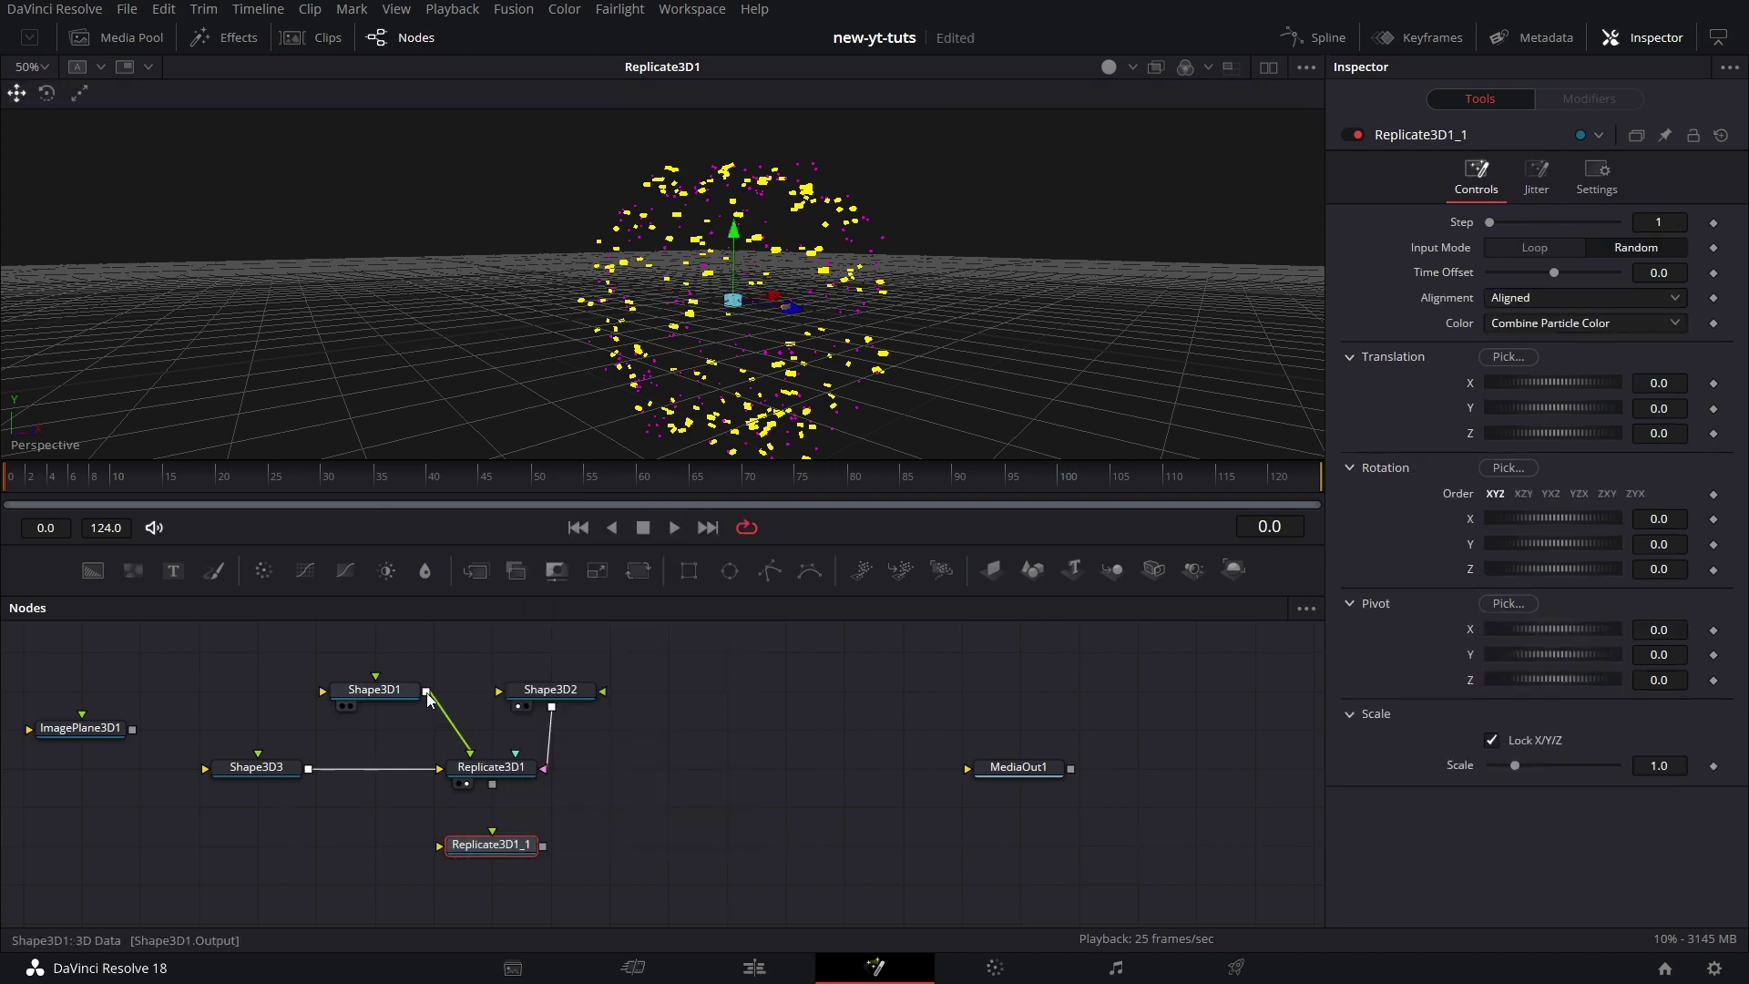
Wire Shape3D1, Shape3D3 and Shape3D2 into Replicate3D1_1's inputs
{"action": "left_click_drag", "start_coordinate": [426, 692], "coordinate": [437, 792]}
{"action": "left_click_drag", "start_coordinate": [308, 768], "coordinate": [439, 847]}
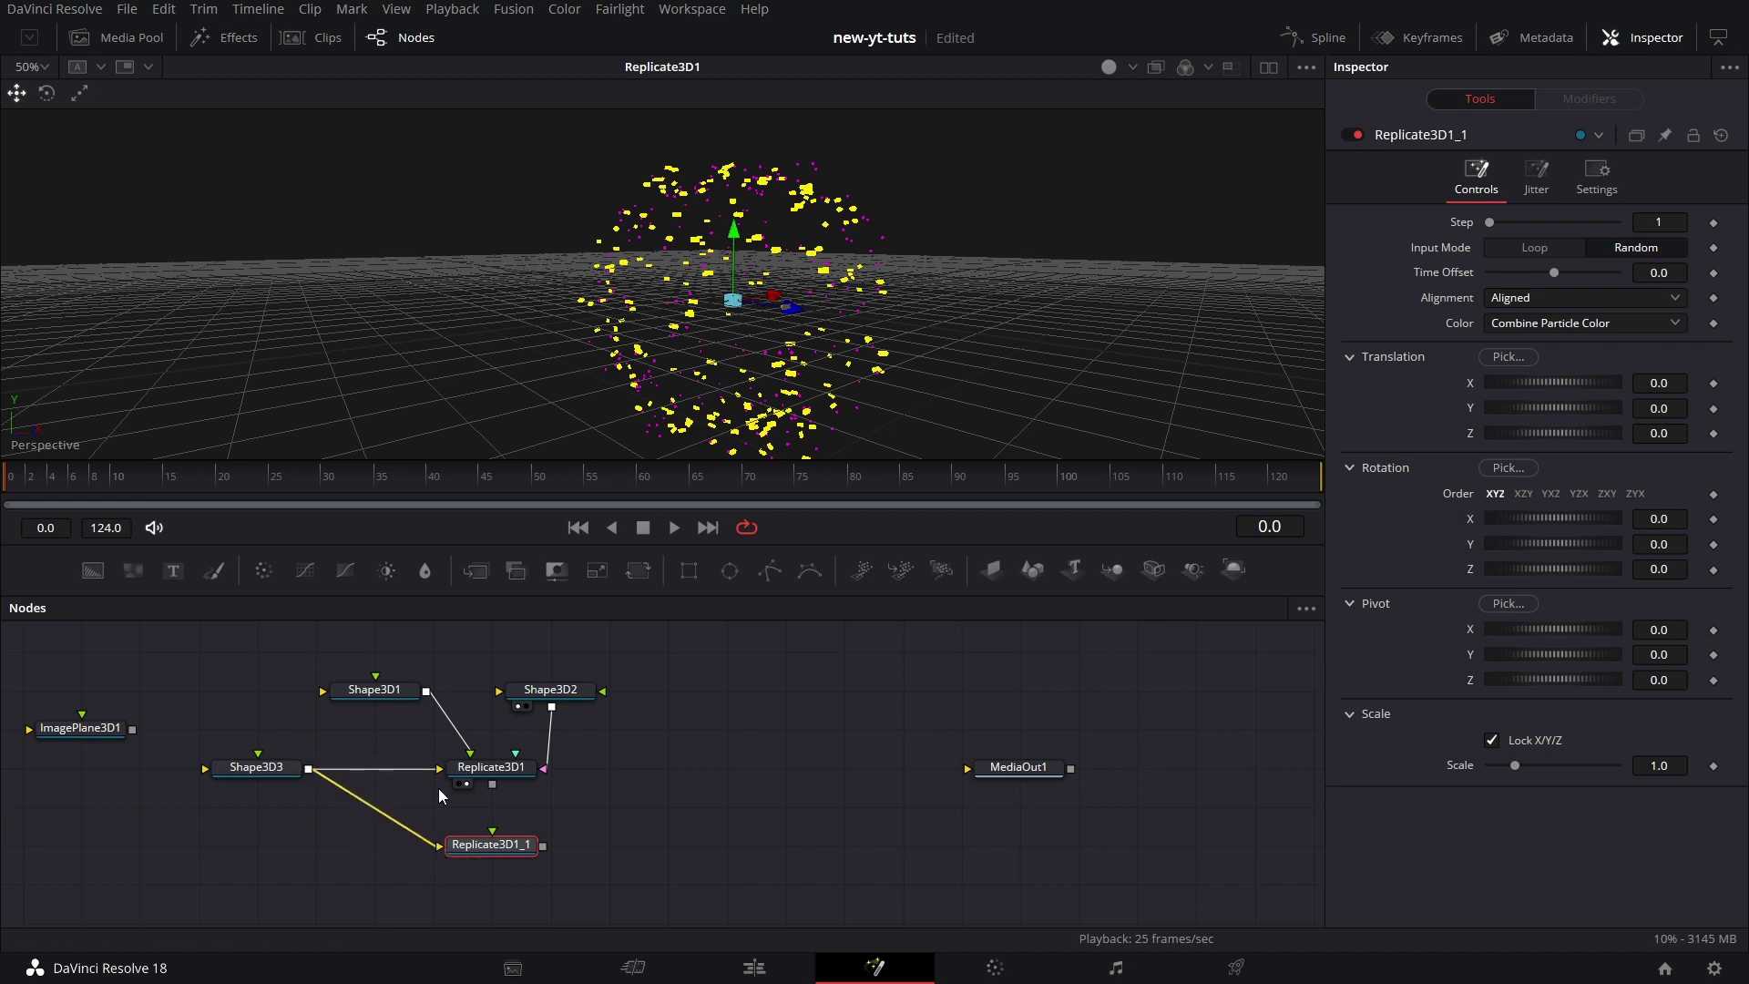
{"action": "left_click_drag", "start_coordinate": [427, 692], "coordinate": [491, 831]}
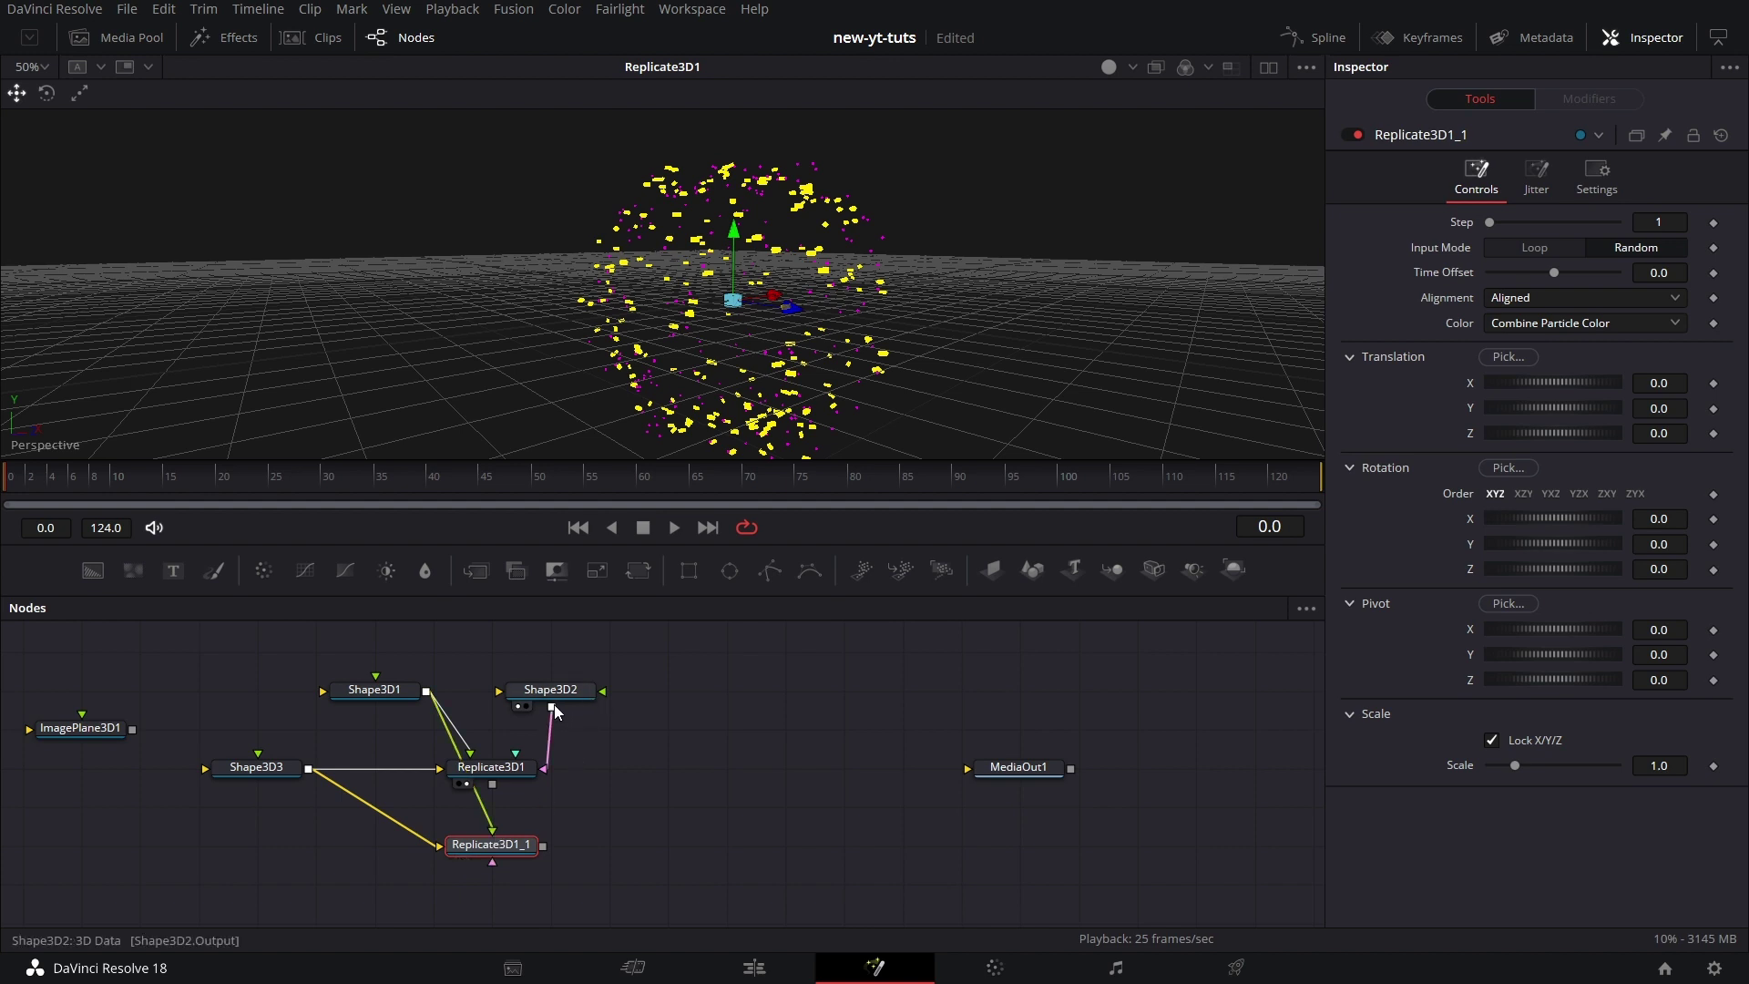
{"action": "left_click_drag", "start_coordinate": [552, 707], "coordinate": [512, 852]}
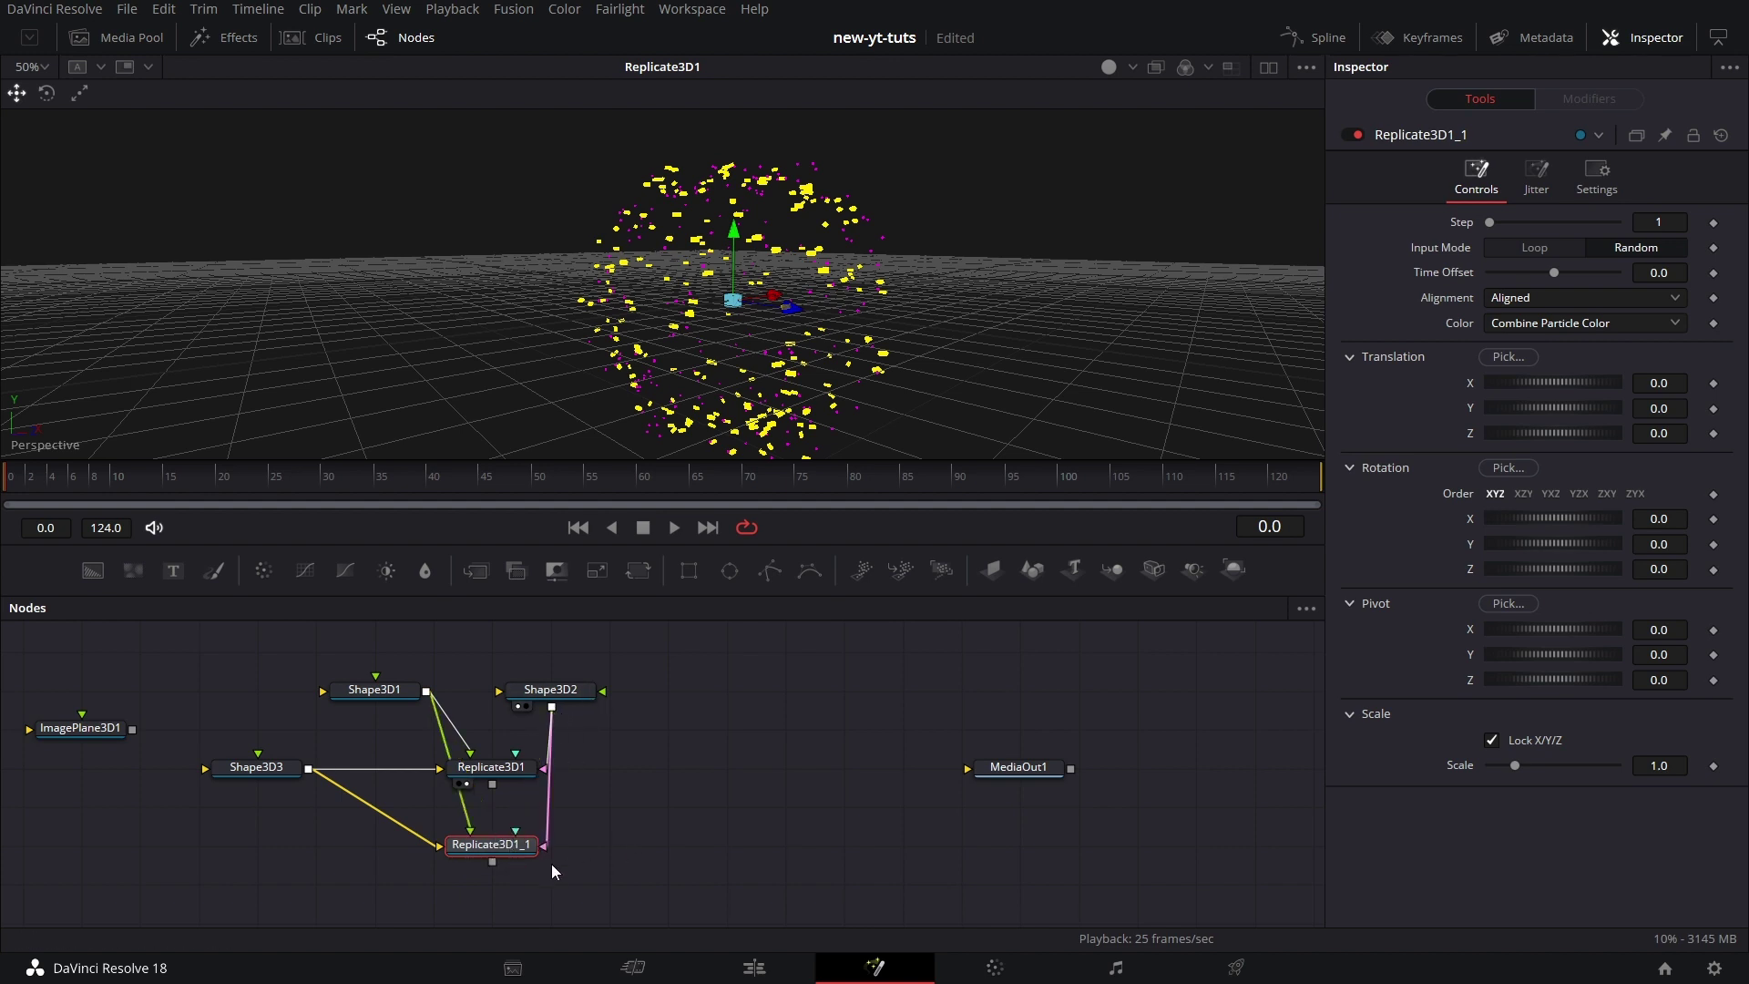
Split the viewer and show Replicate3D1_1 in the left viewer at 50% zoom
{"action": "left_click", "coordinate": [1268, 67]}
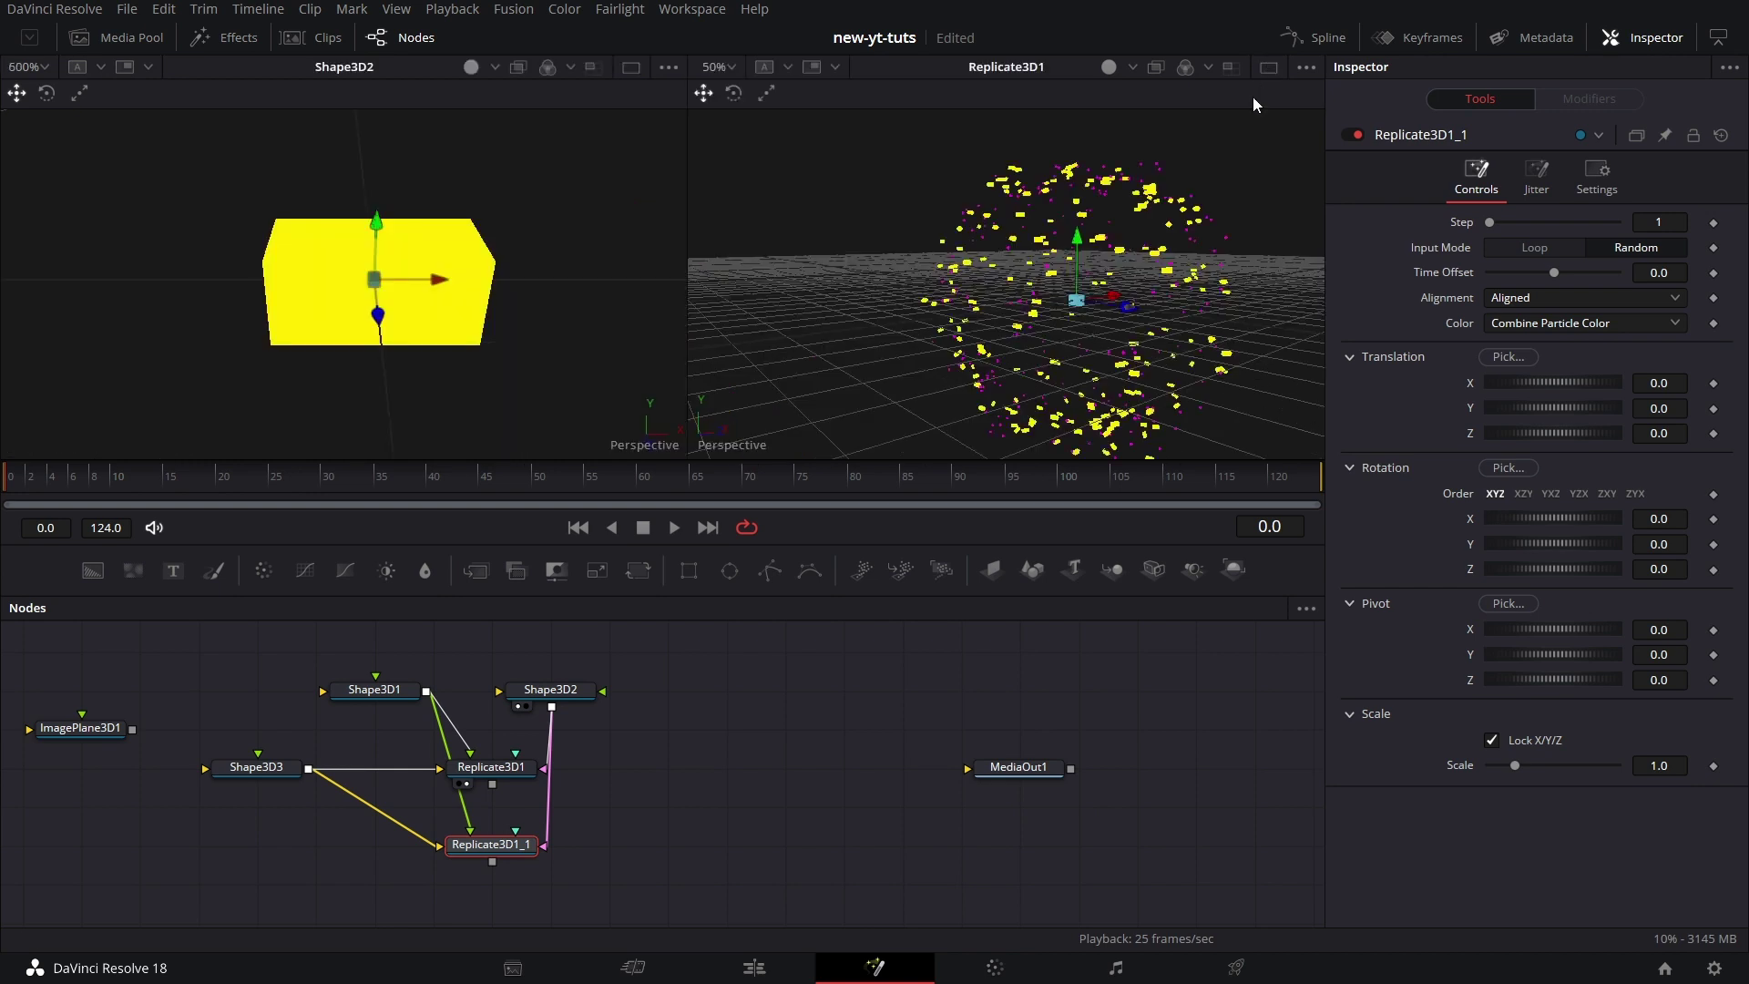
{"action": "key", "text": "1"}
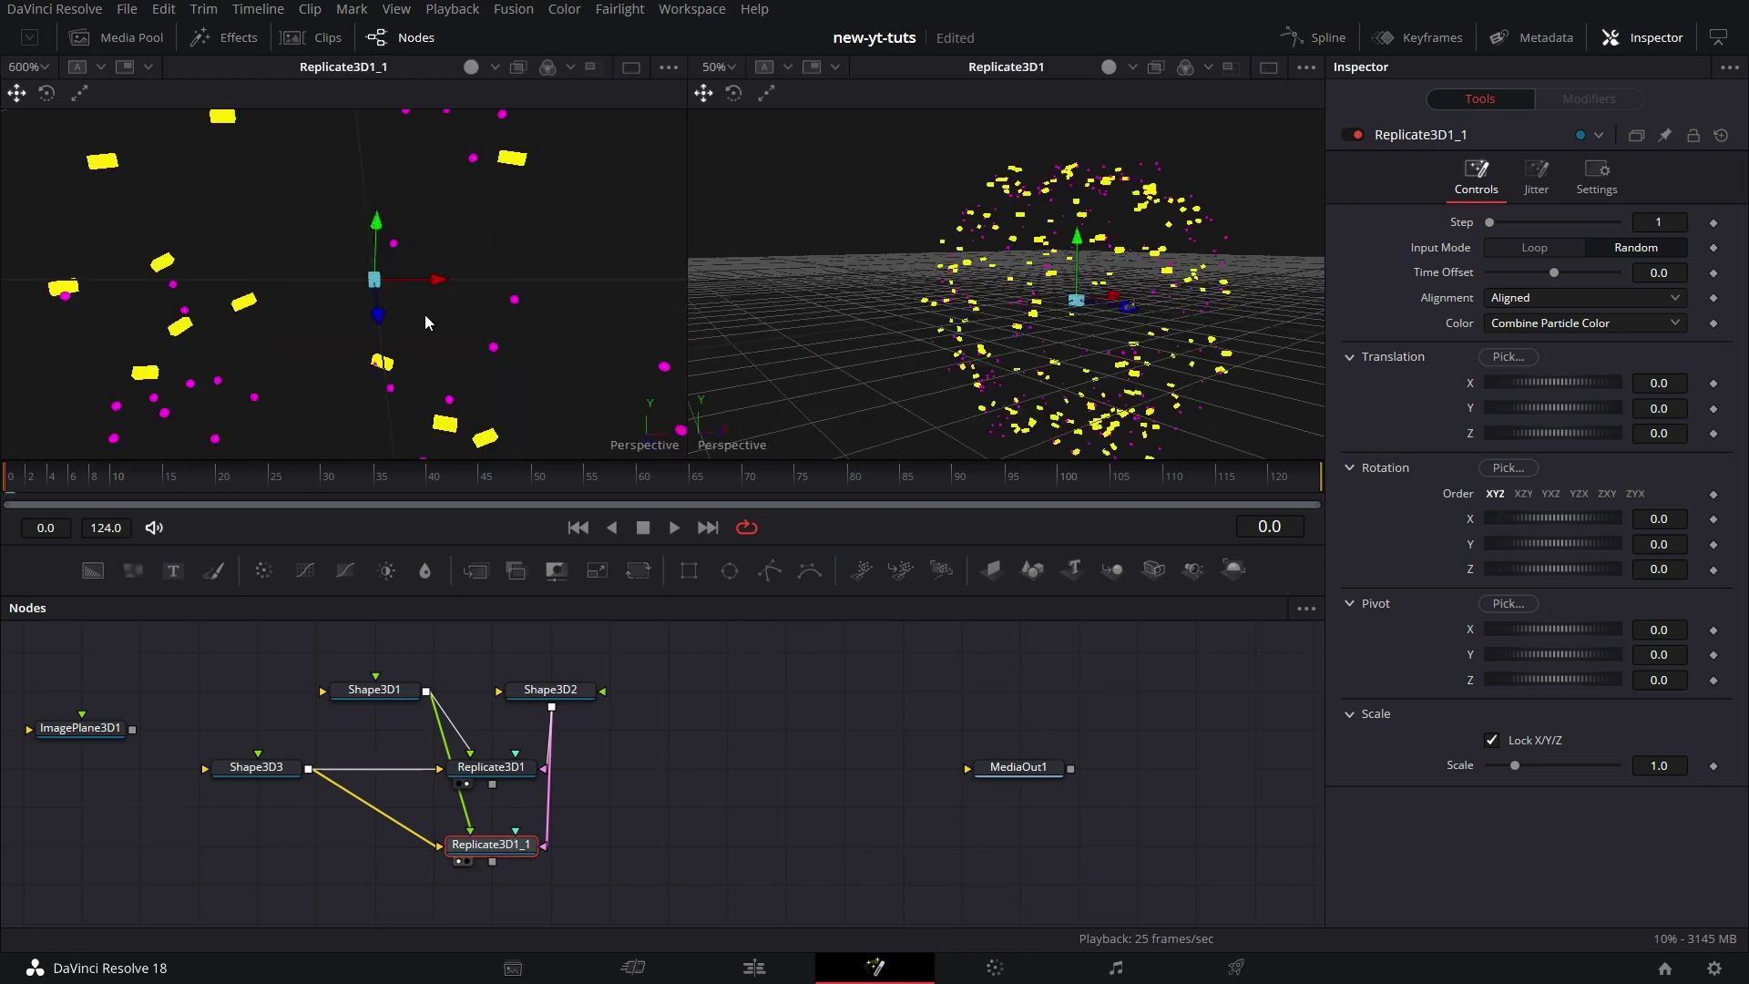
{"action": "left_click", "coordinate": [43, 66]}
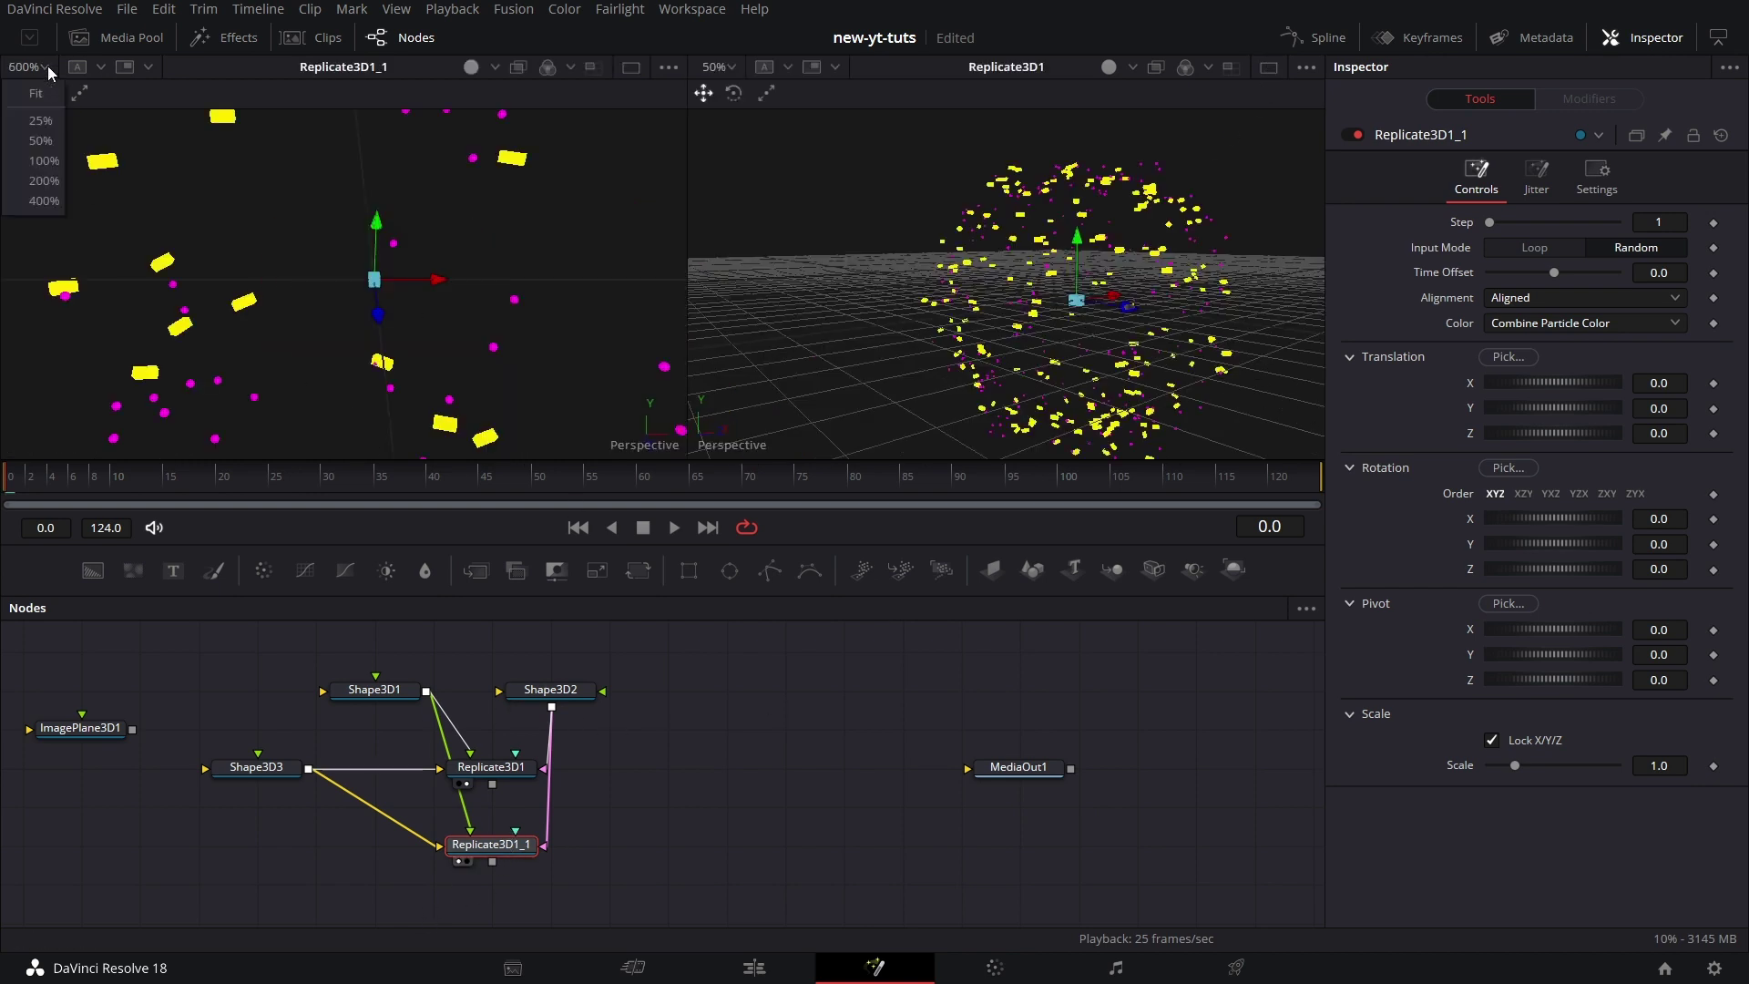
{"action": "left_click", "coordinate": [41, 140]}
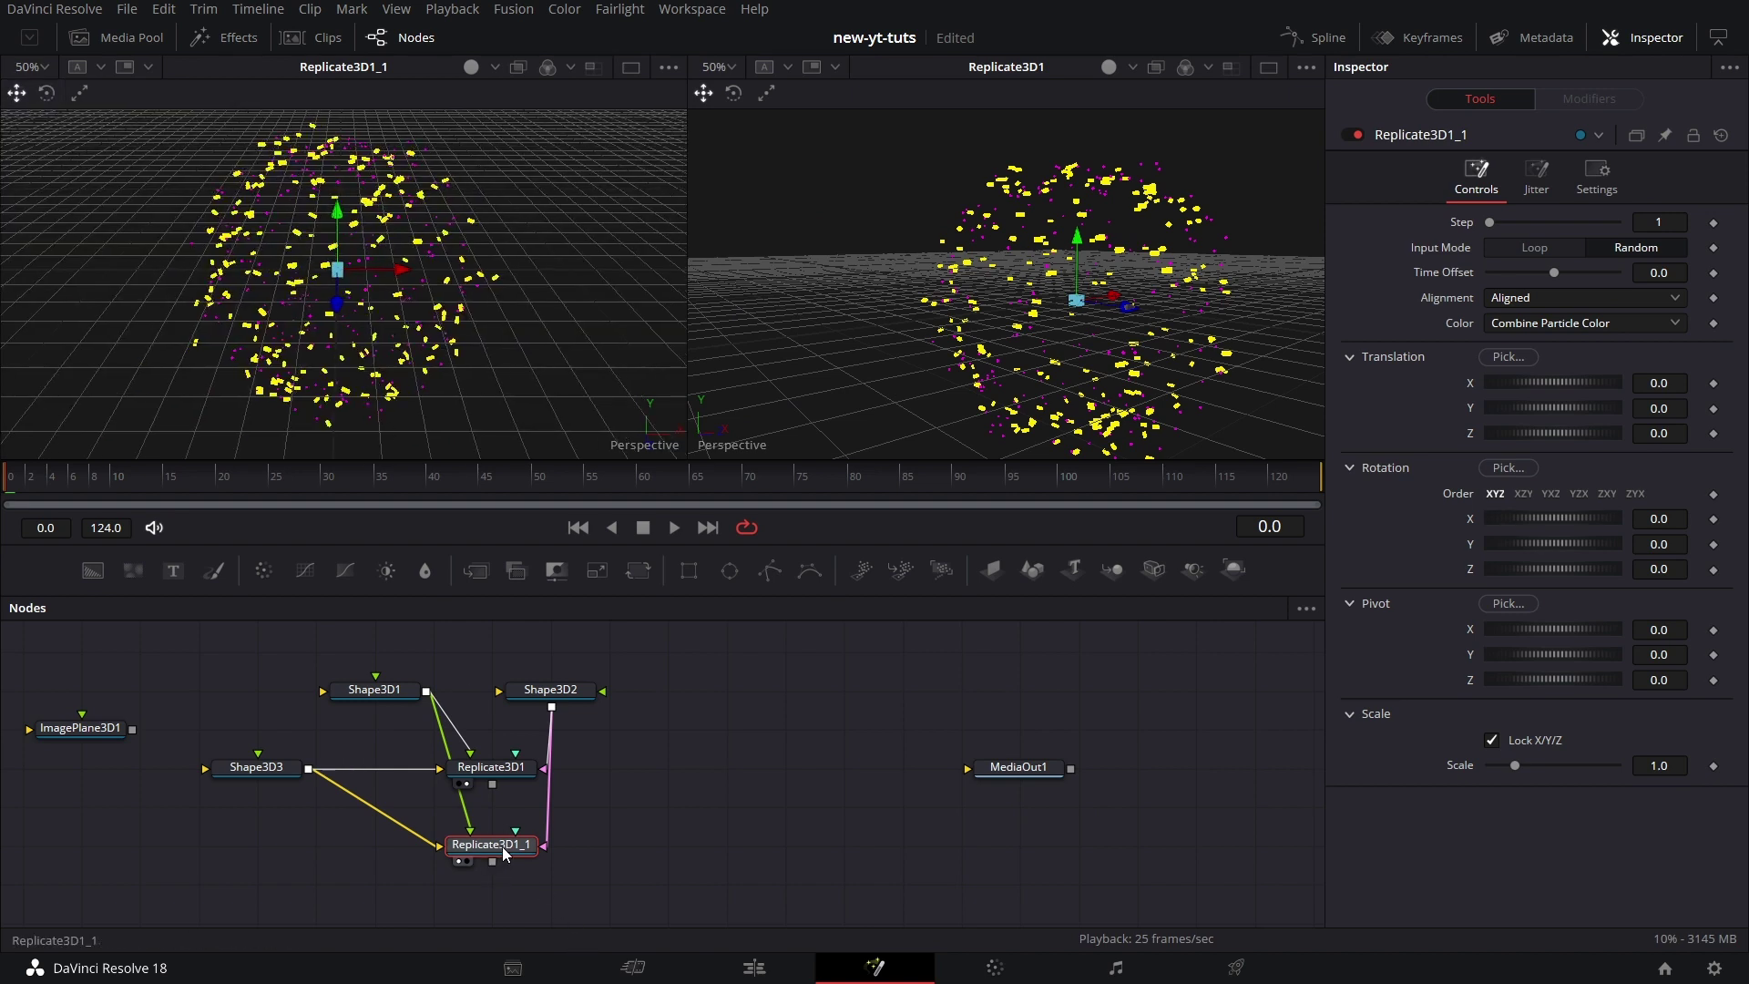
Reseed the copy's jitter to Random Seed 29836, then reselect the original Replicate3D1
{"action": "left_click", "coordinate": [1544, 184]}
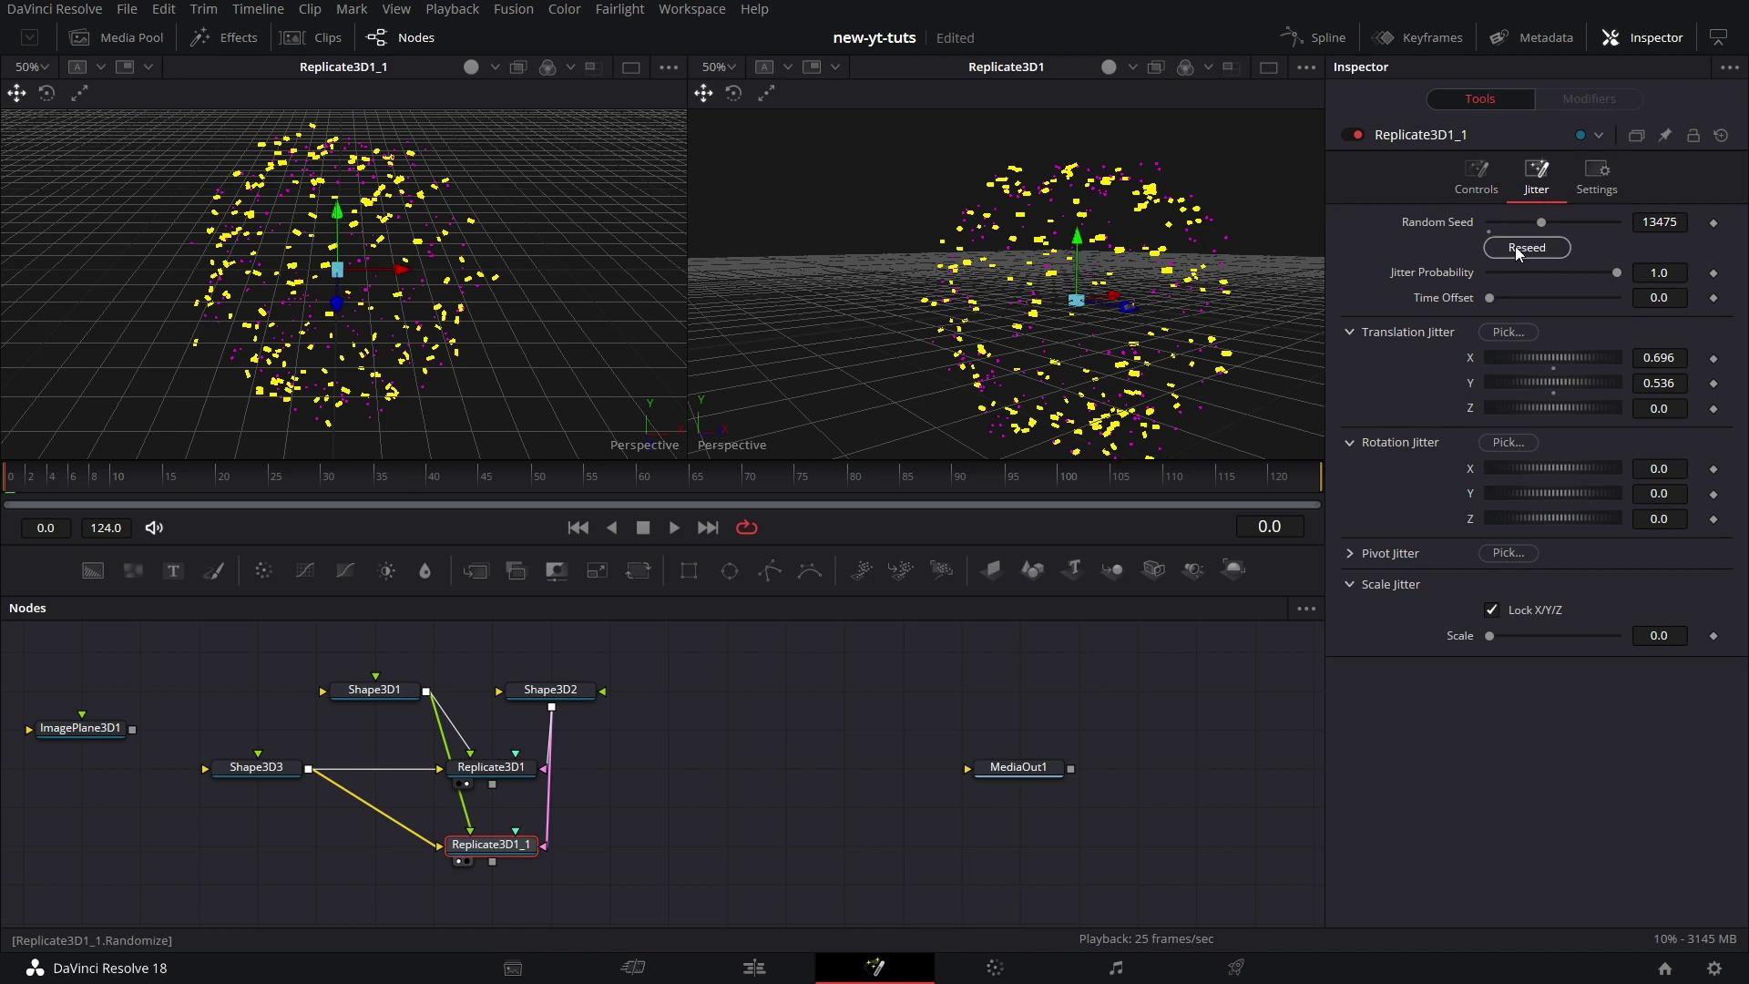
{"action": "left_click", "coordinate": [1527, 248]}
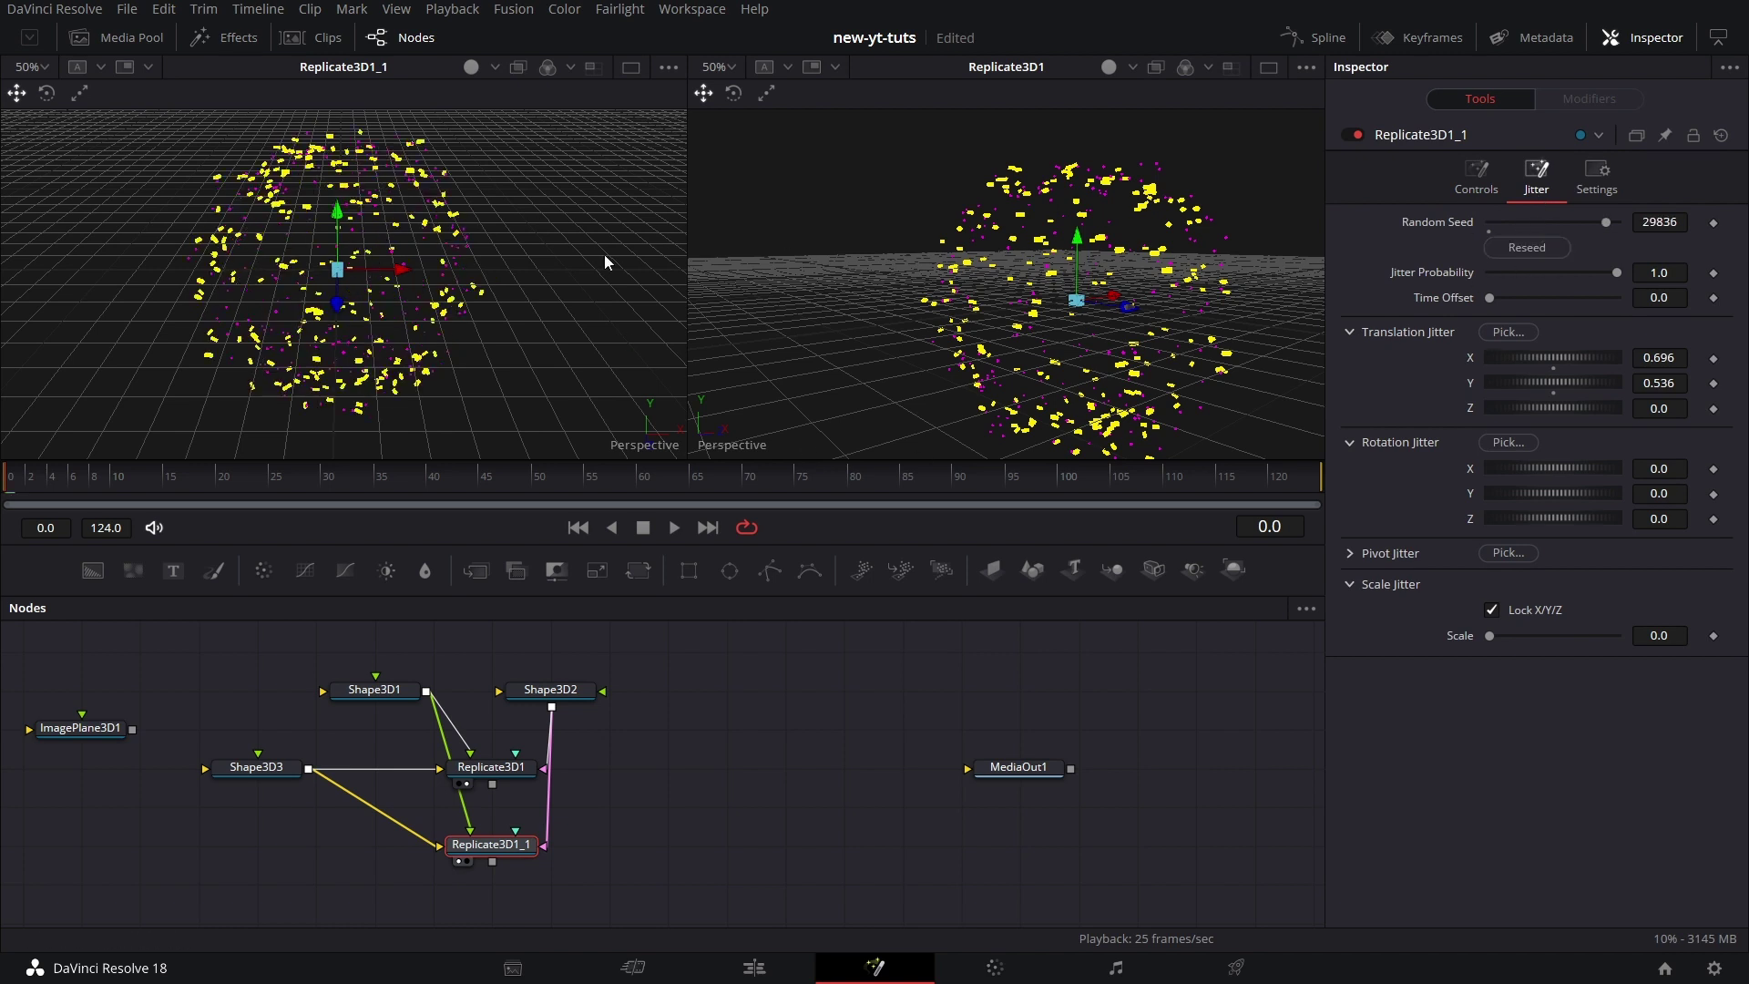
{"action": "left_click", "coordinate": [508, 776]}
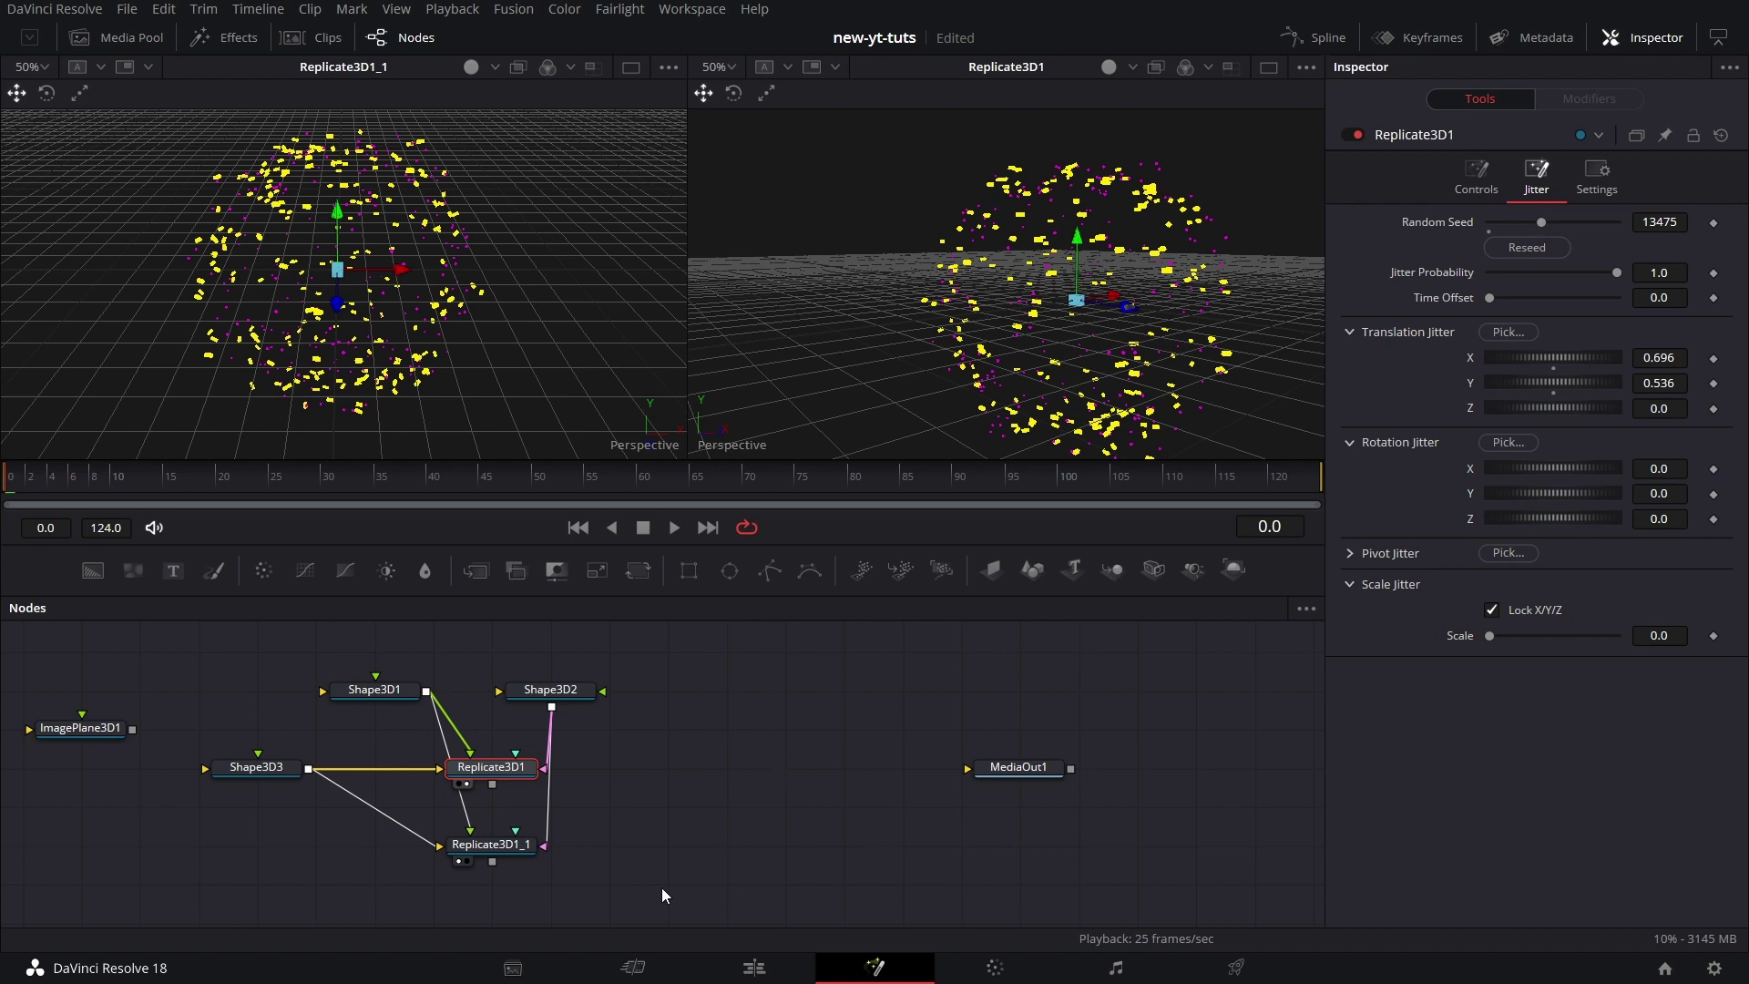
Tidy the node graph, moving MediaOut1 and Shape3D2 further right
{"action": "middle_click_drag", "start_coordinate": [718, 812], "coordinate": [722, 811]}
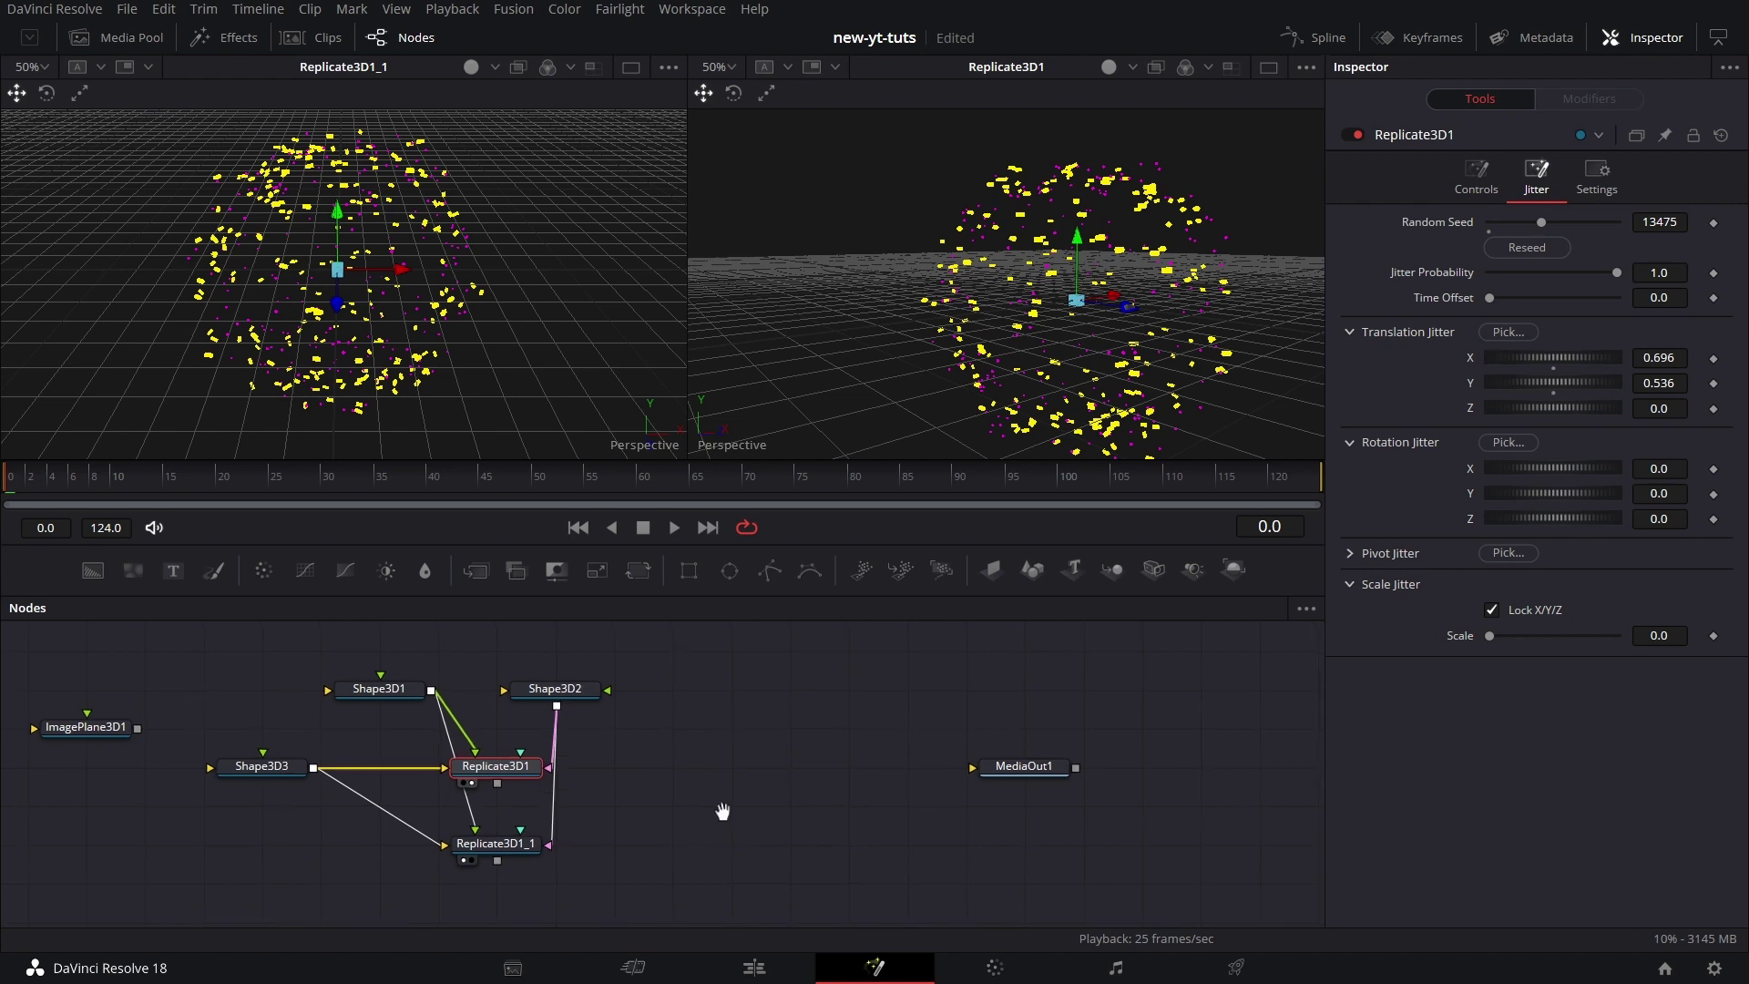
{"action": "left_click", "coordinate": [1476, 176]}
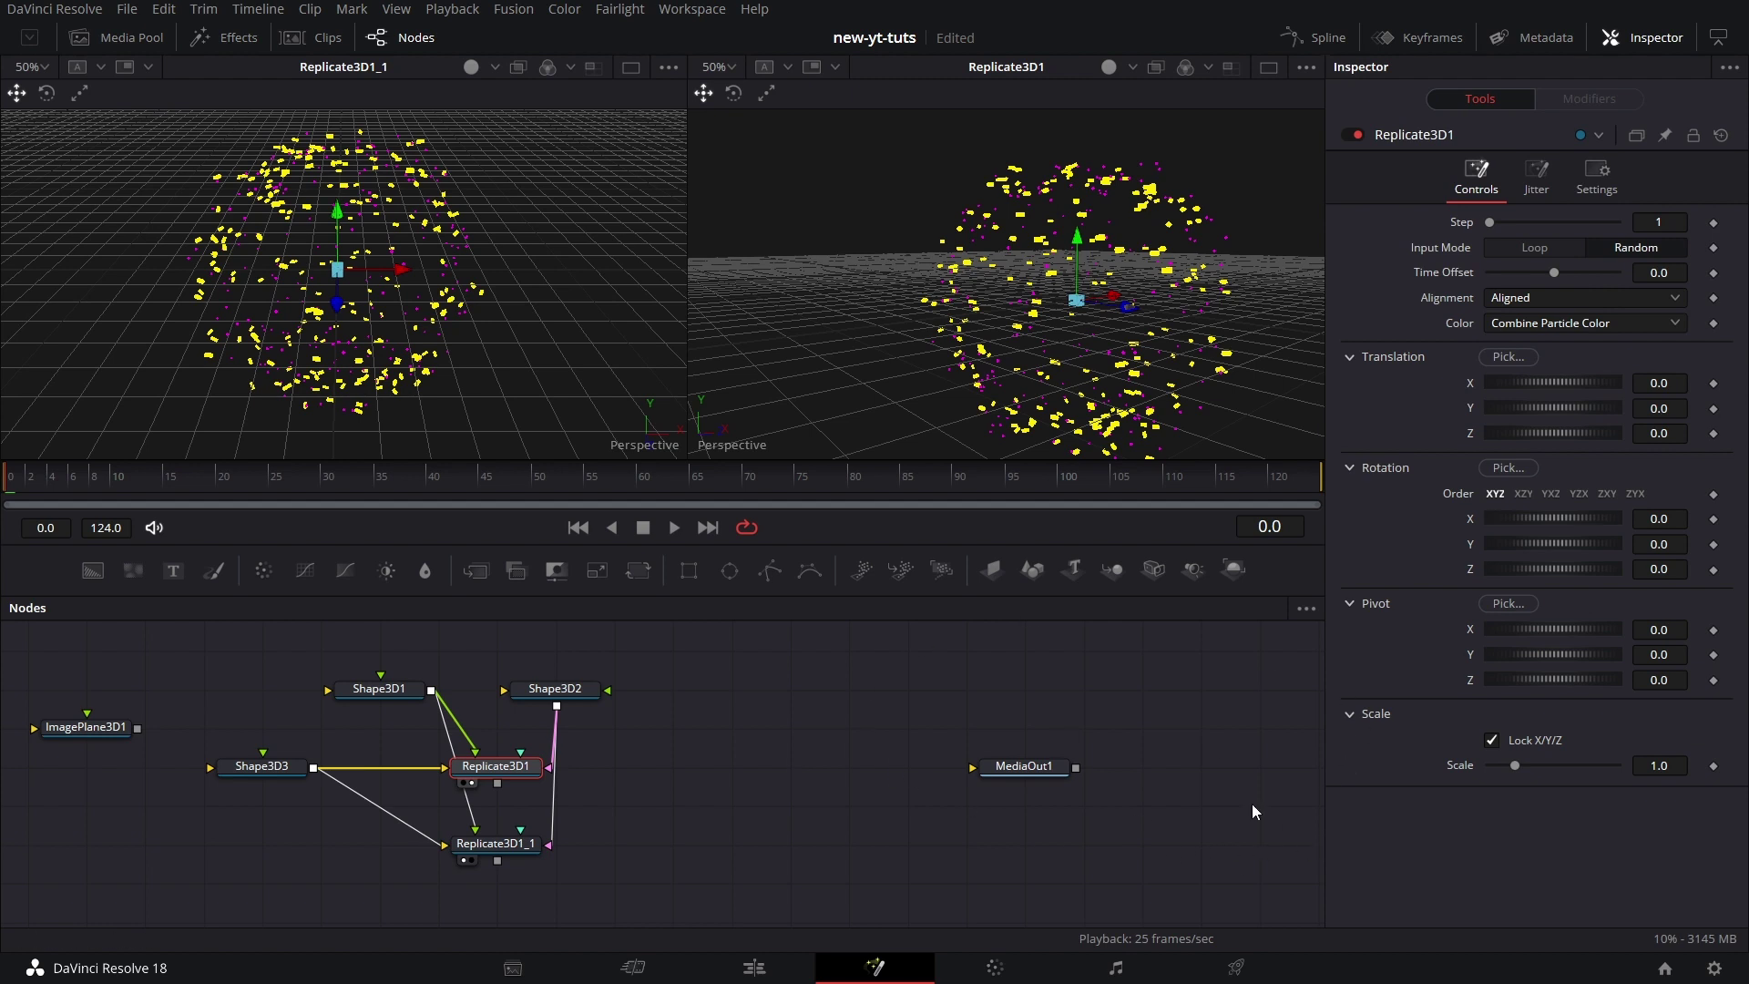
{"action": "left_click_drag", "start_coordinate": [1046, 770], "coordinate": [1105, 771]}
{"action": "left_click_drag", "start_coordinate": [681, 679], "coordinate": [629, 783]}
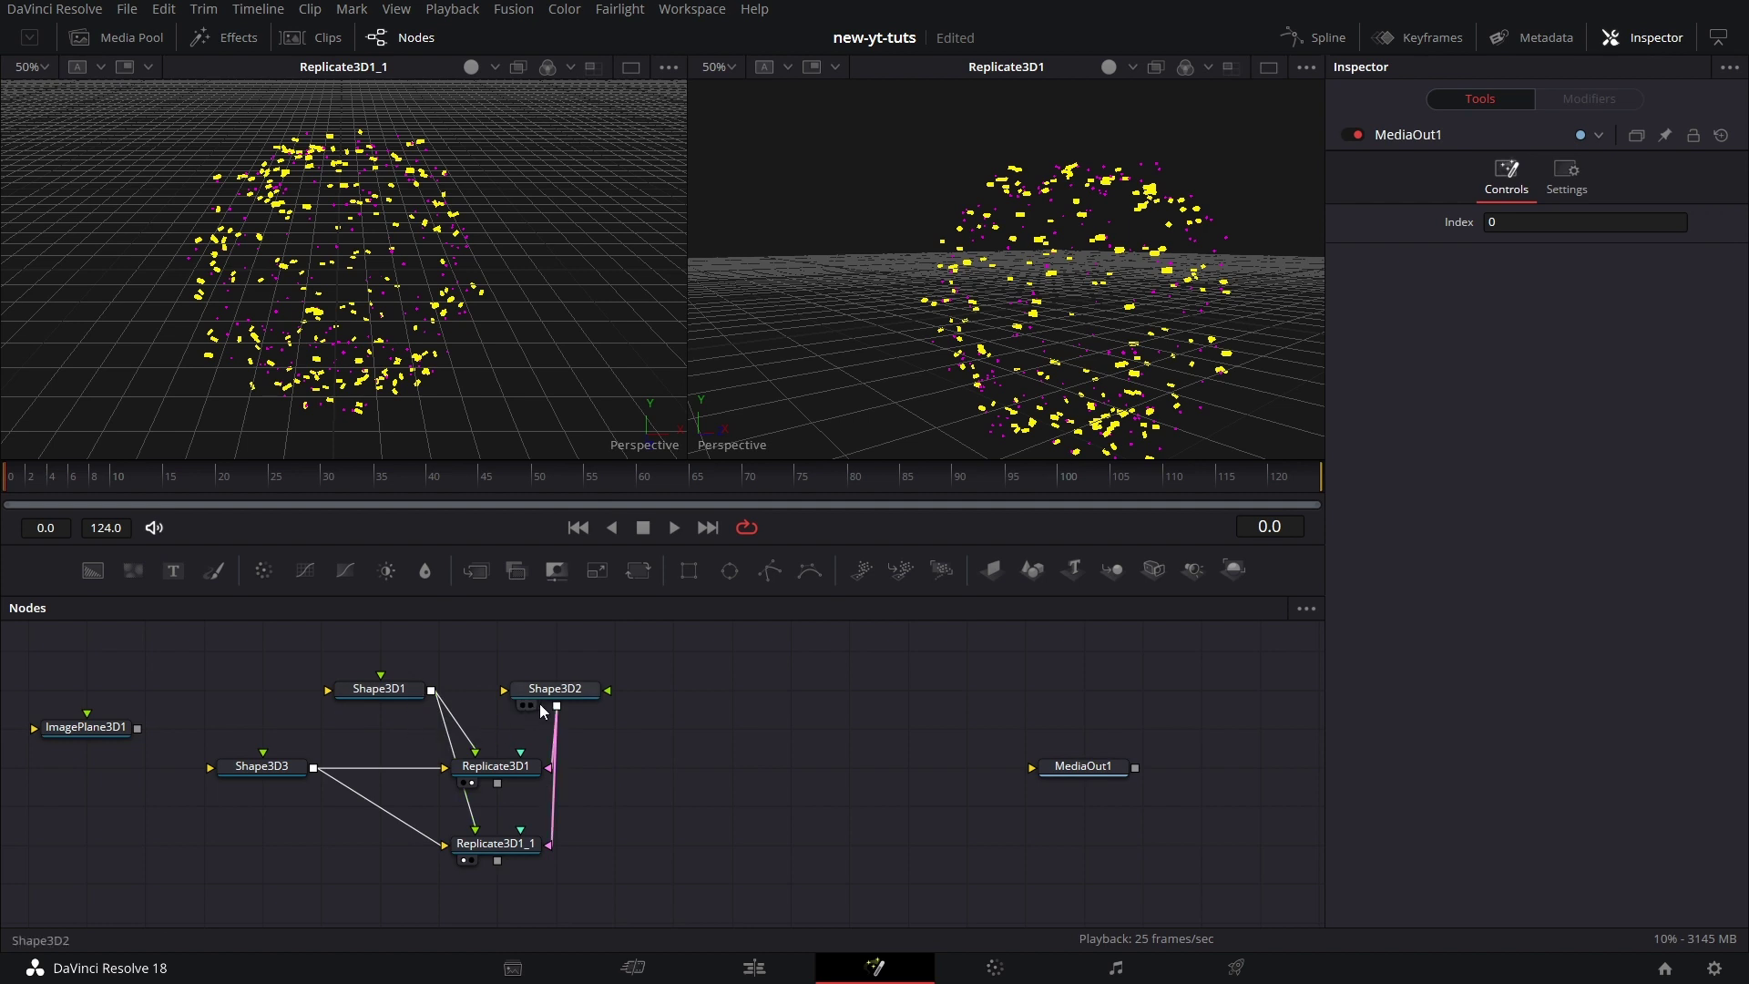
{"action": "left_click", "coordinate": [583, 692]}
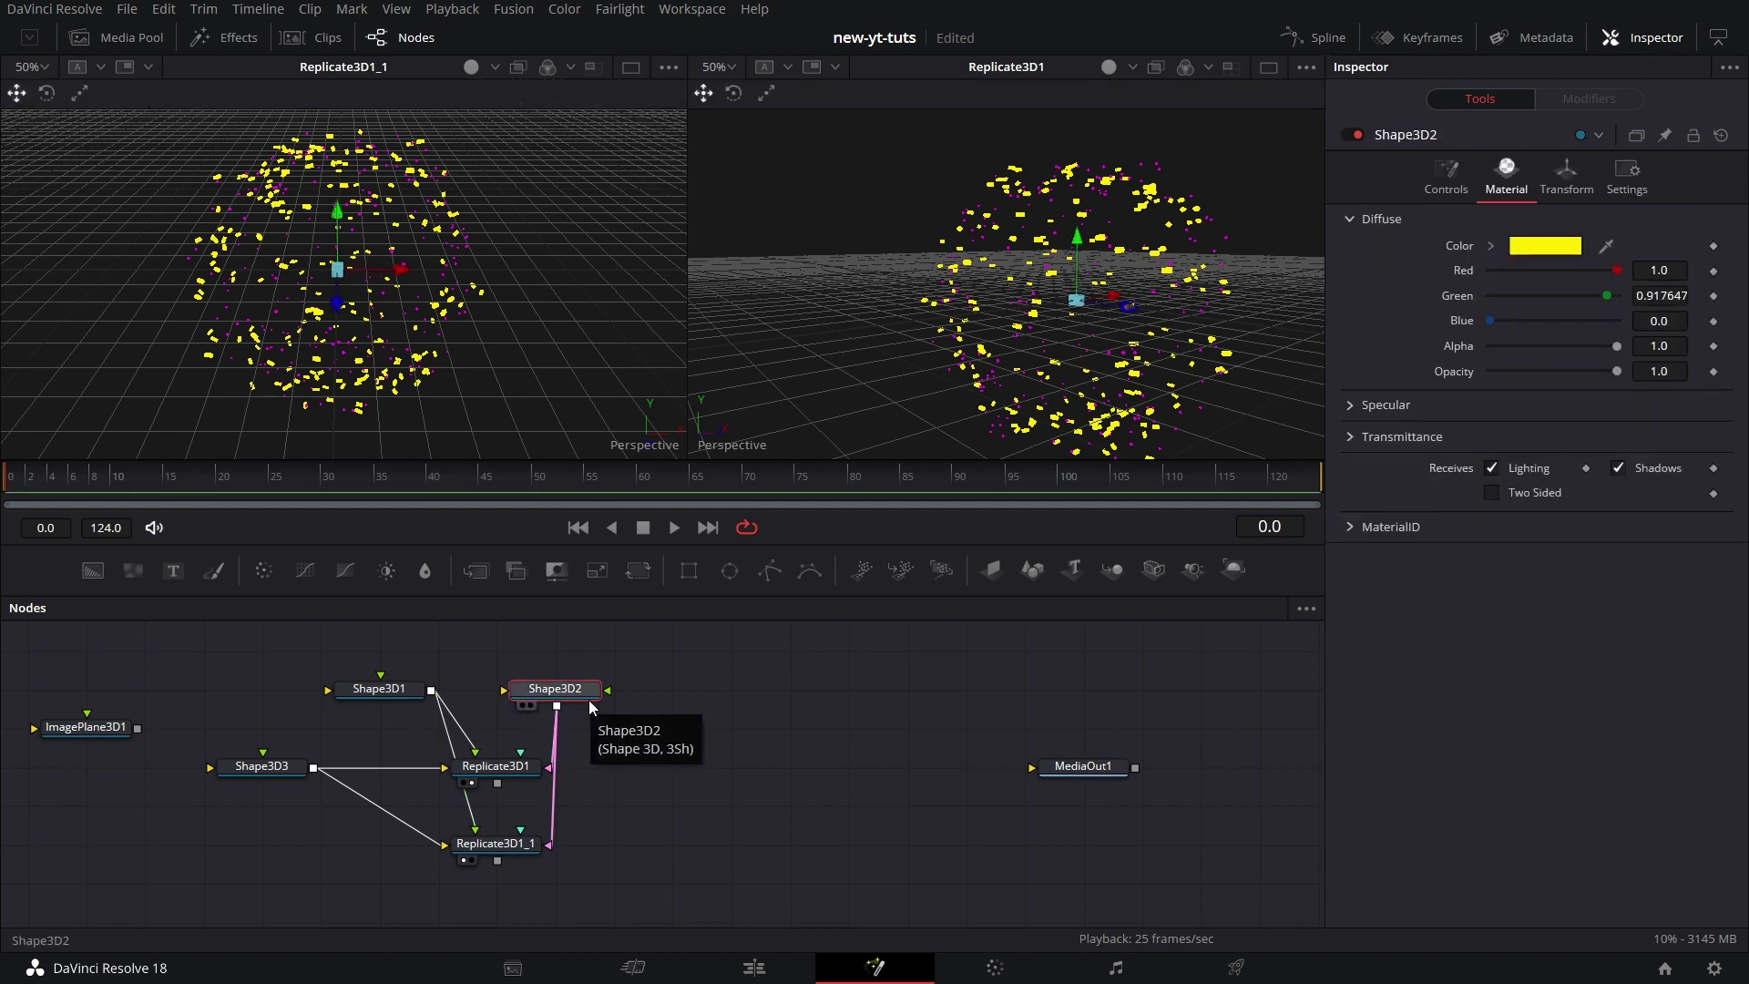
{"action": "mouse_move", "coordinate": [594, 692]}
{"action": "left_mouse_down"}
{"action": "mouse_move", "coordinate": [685, 696]}
{"action": "mouse_move", "coordinate": [569, 696]}
{"action": "left_mouse_up"}
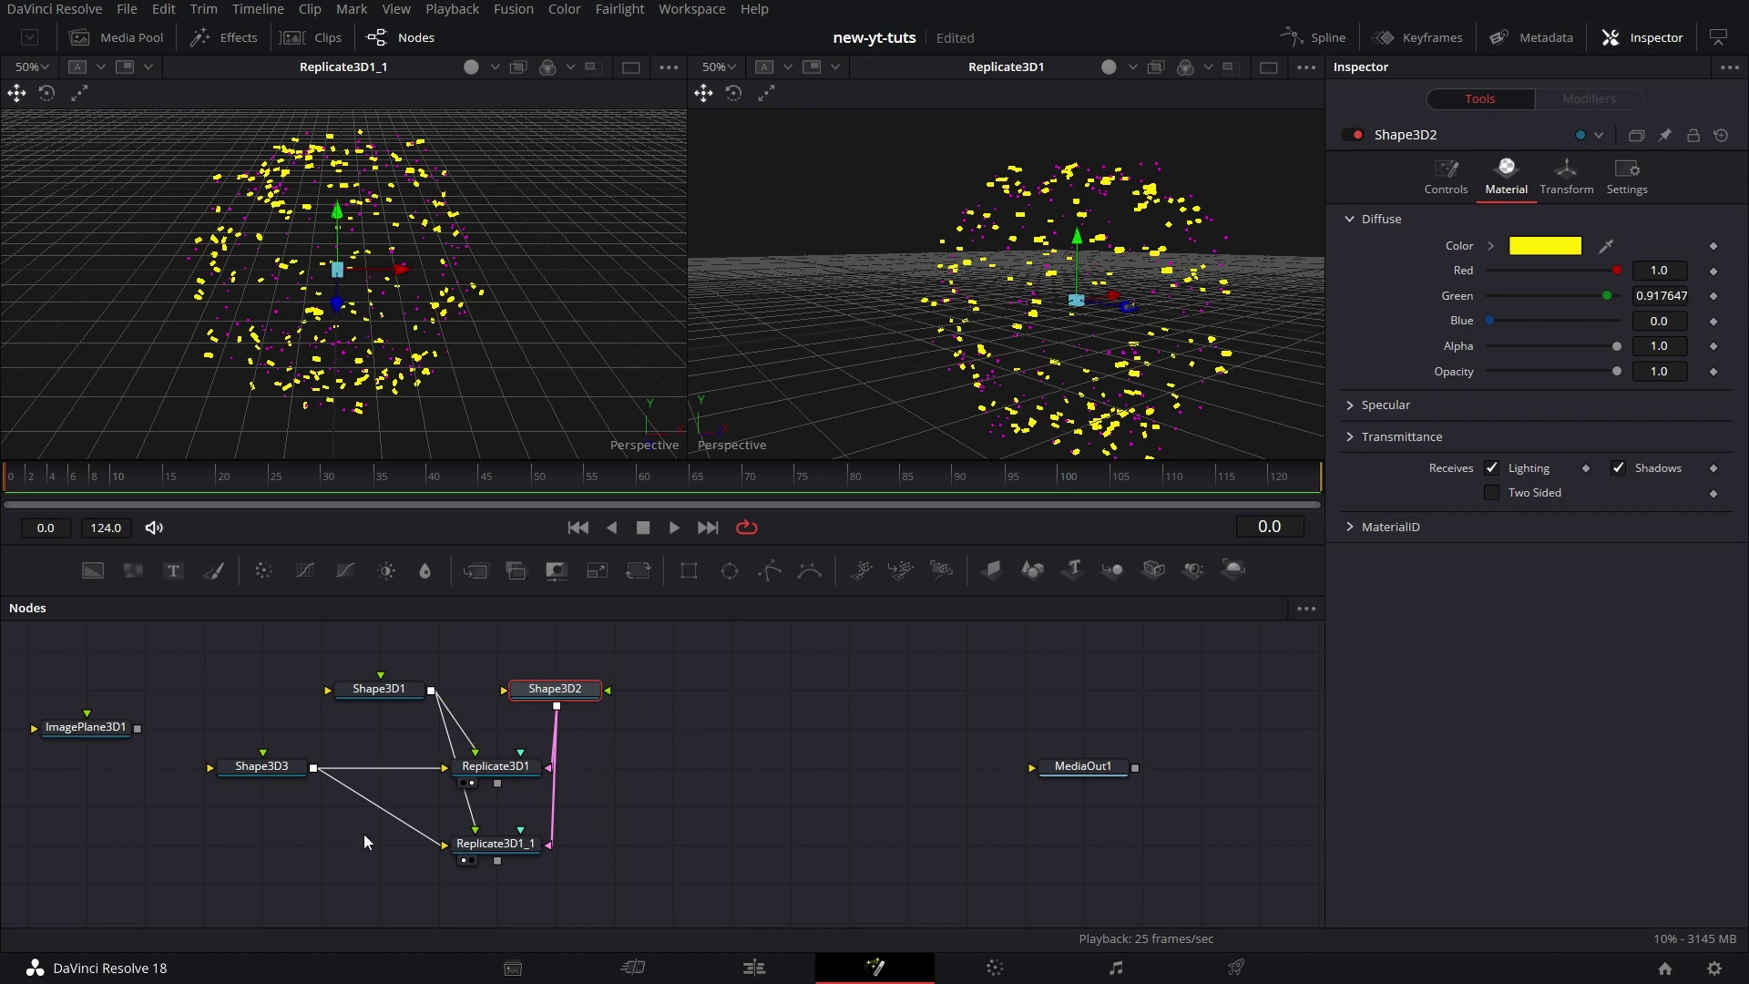
Delete the Replicate3D1_1 node and disconnect Shape3D2 from Replicate3D1
{"action": "left_click_drag", "start_coordinate": [381, 872], "coordinate": [576, 827]}
{"action": "key", "text": "Delete"}
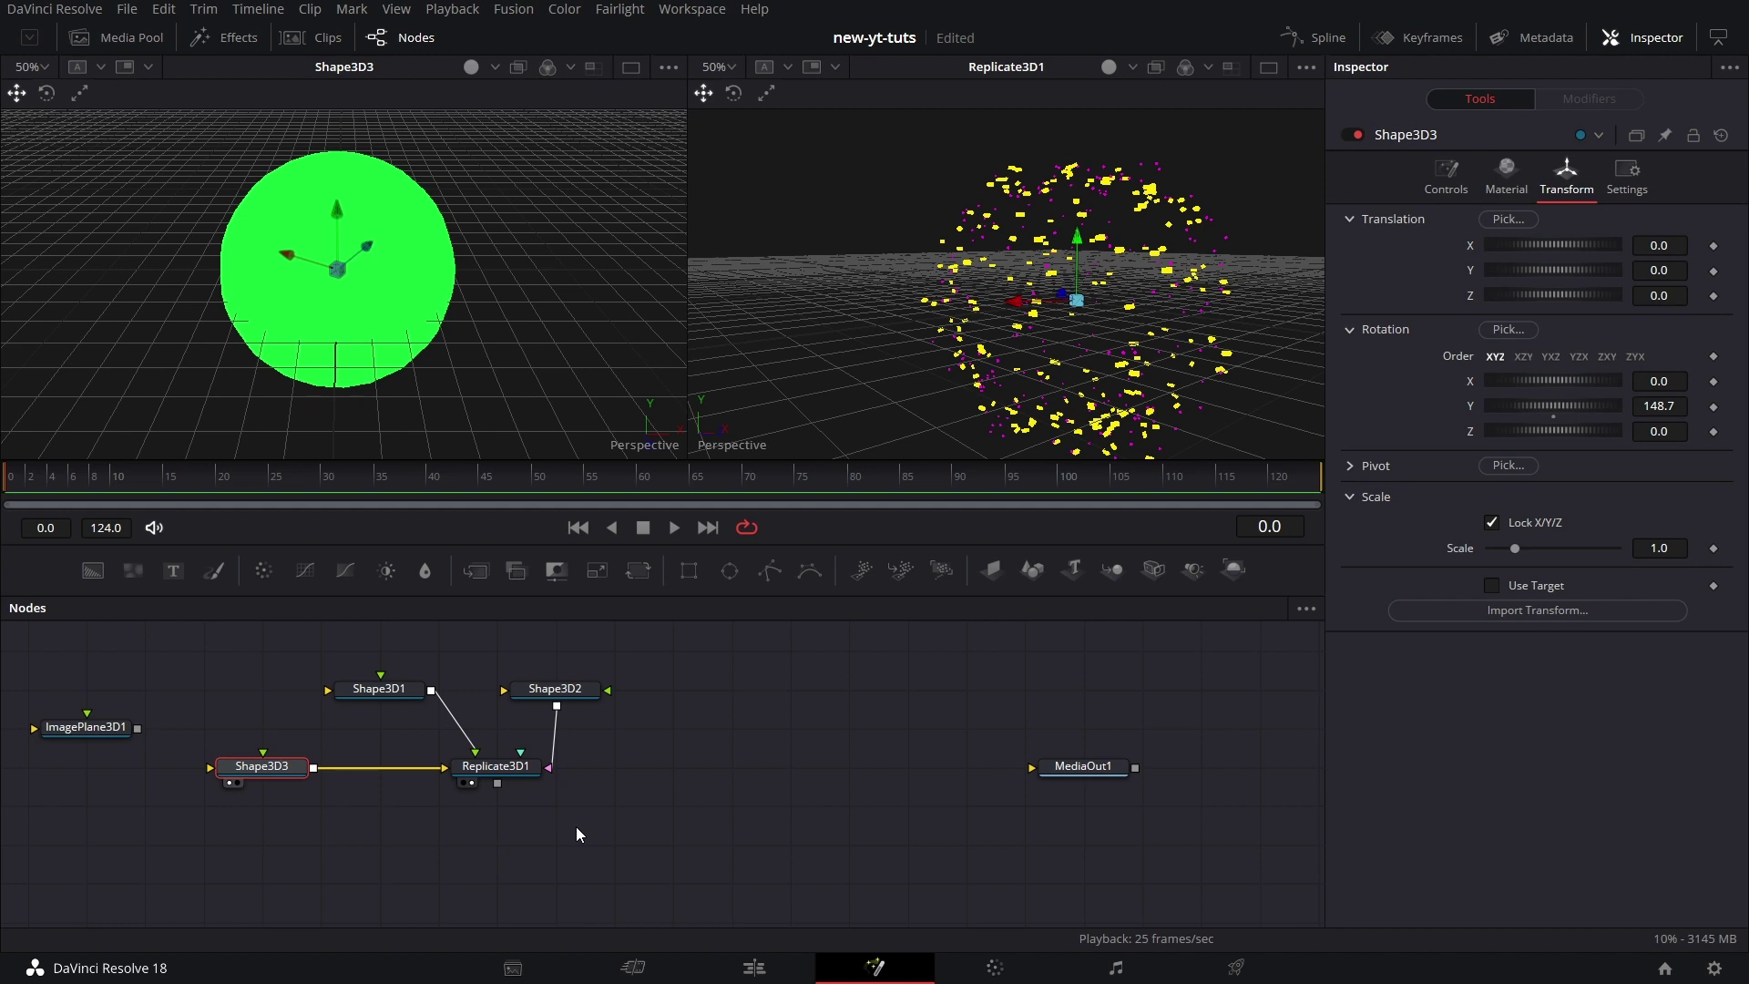
{"action": "left_click_drag", "start_coordinate": [578, 694], "coordinate": [636, 694]}
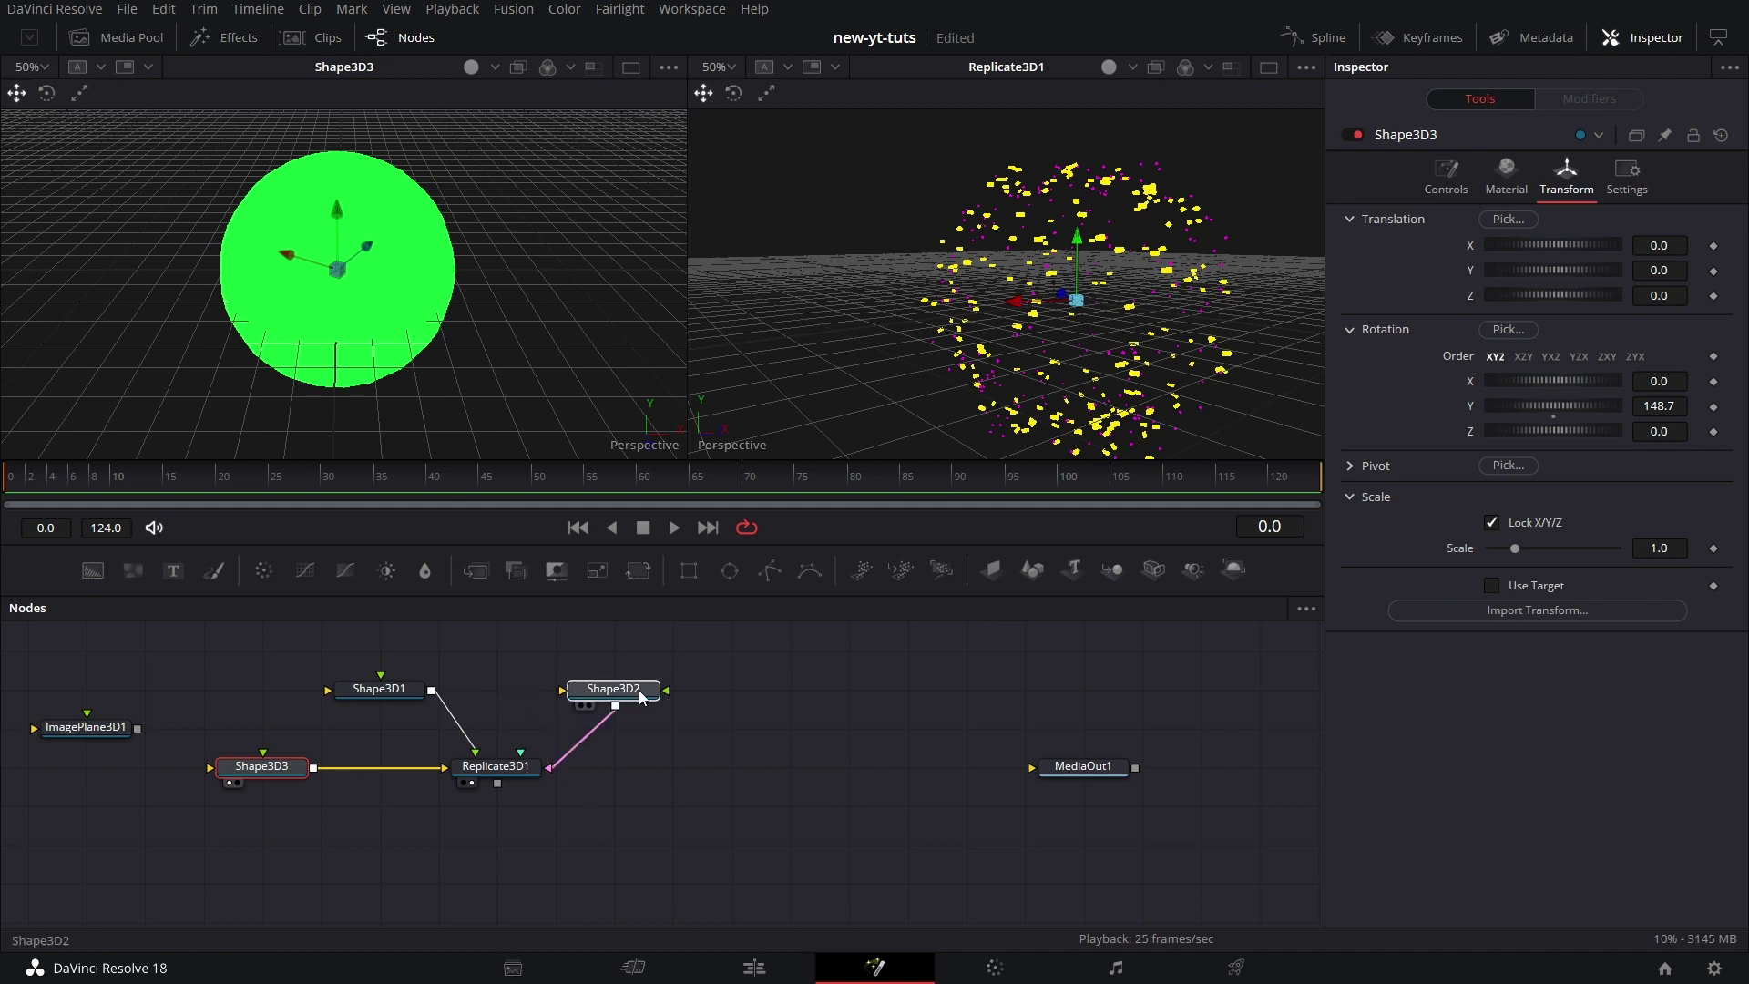
{"action": "left_click_drag", "start_coordinate": [565, 763], "coordinate": [745, 763]}
{"action": "left_click", "coordinate": [508, 774]}
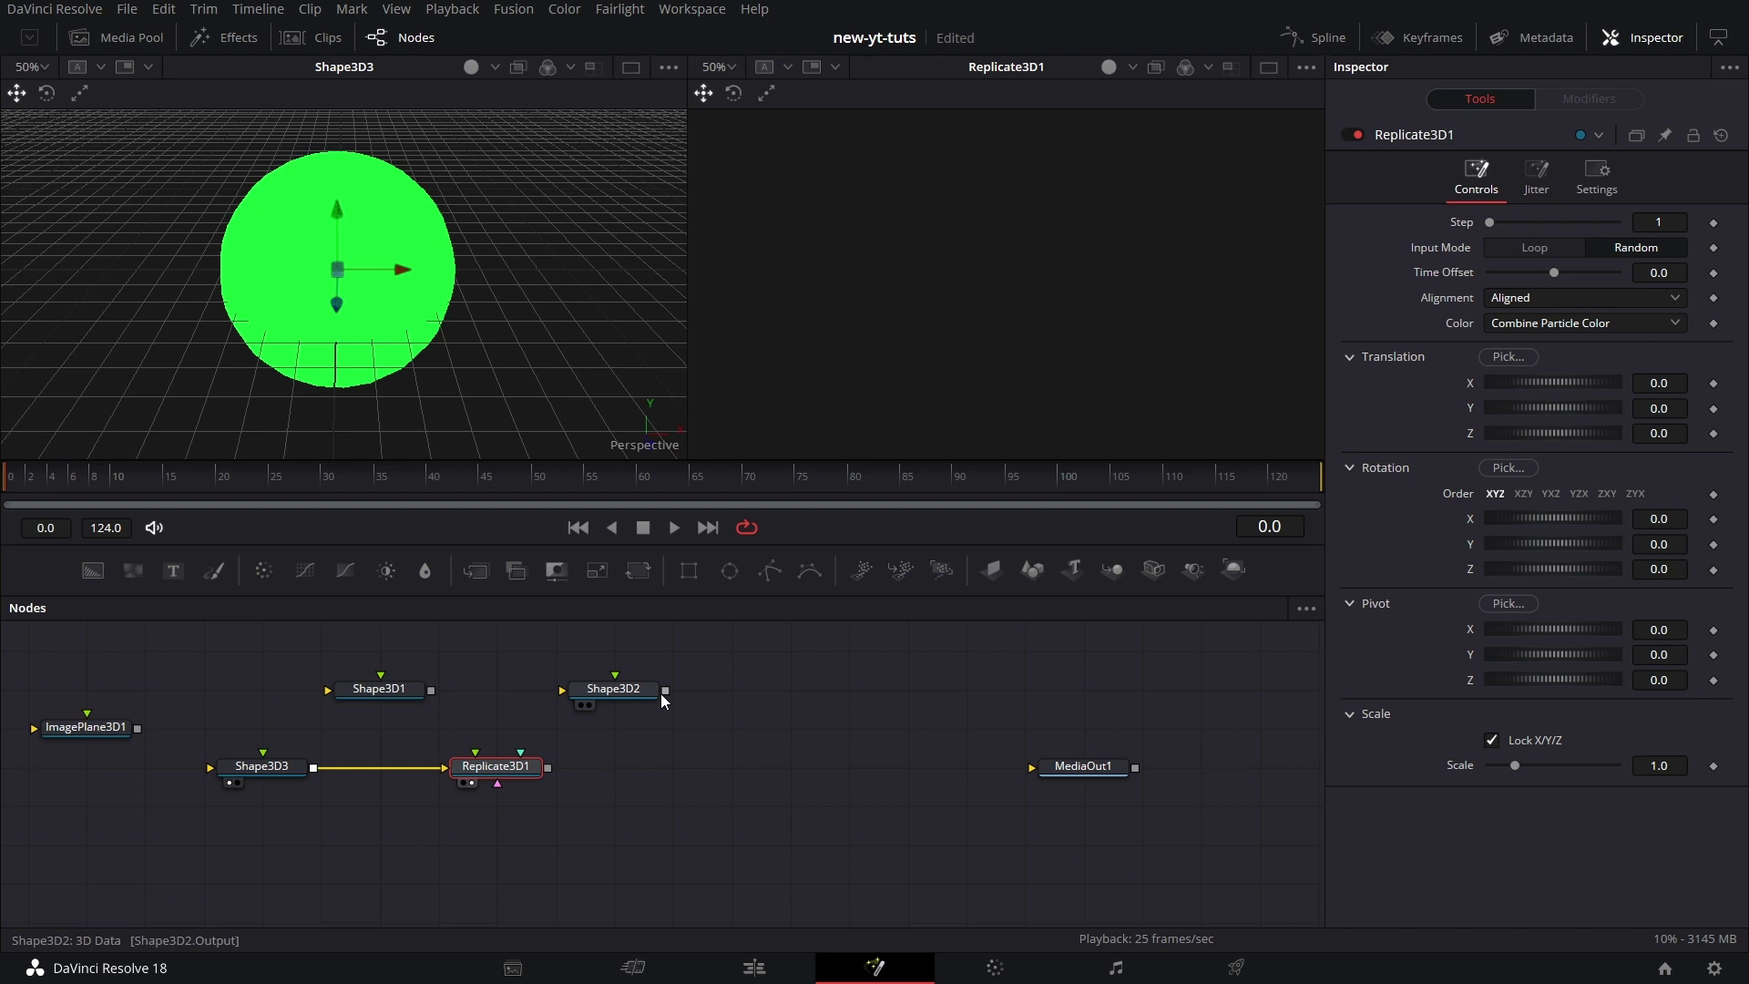
Show Shape3D2 alone in the left viewer at 200% zoom
{"action": "left_click_drag", "start_coordinate": [665, 689], "coordinate": [969, 325]}
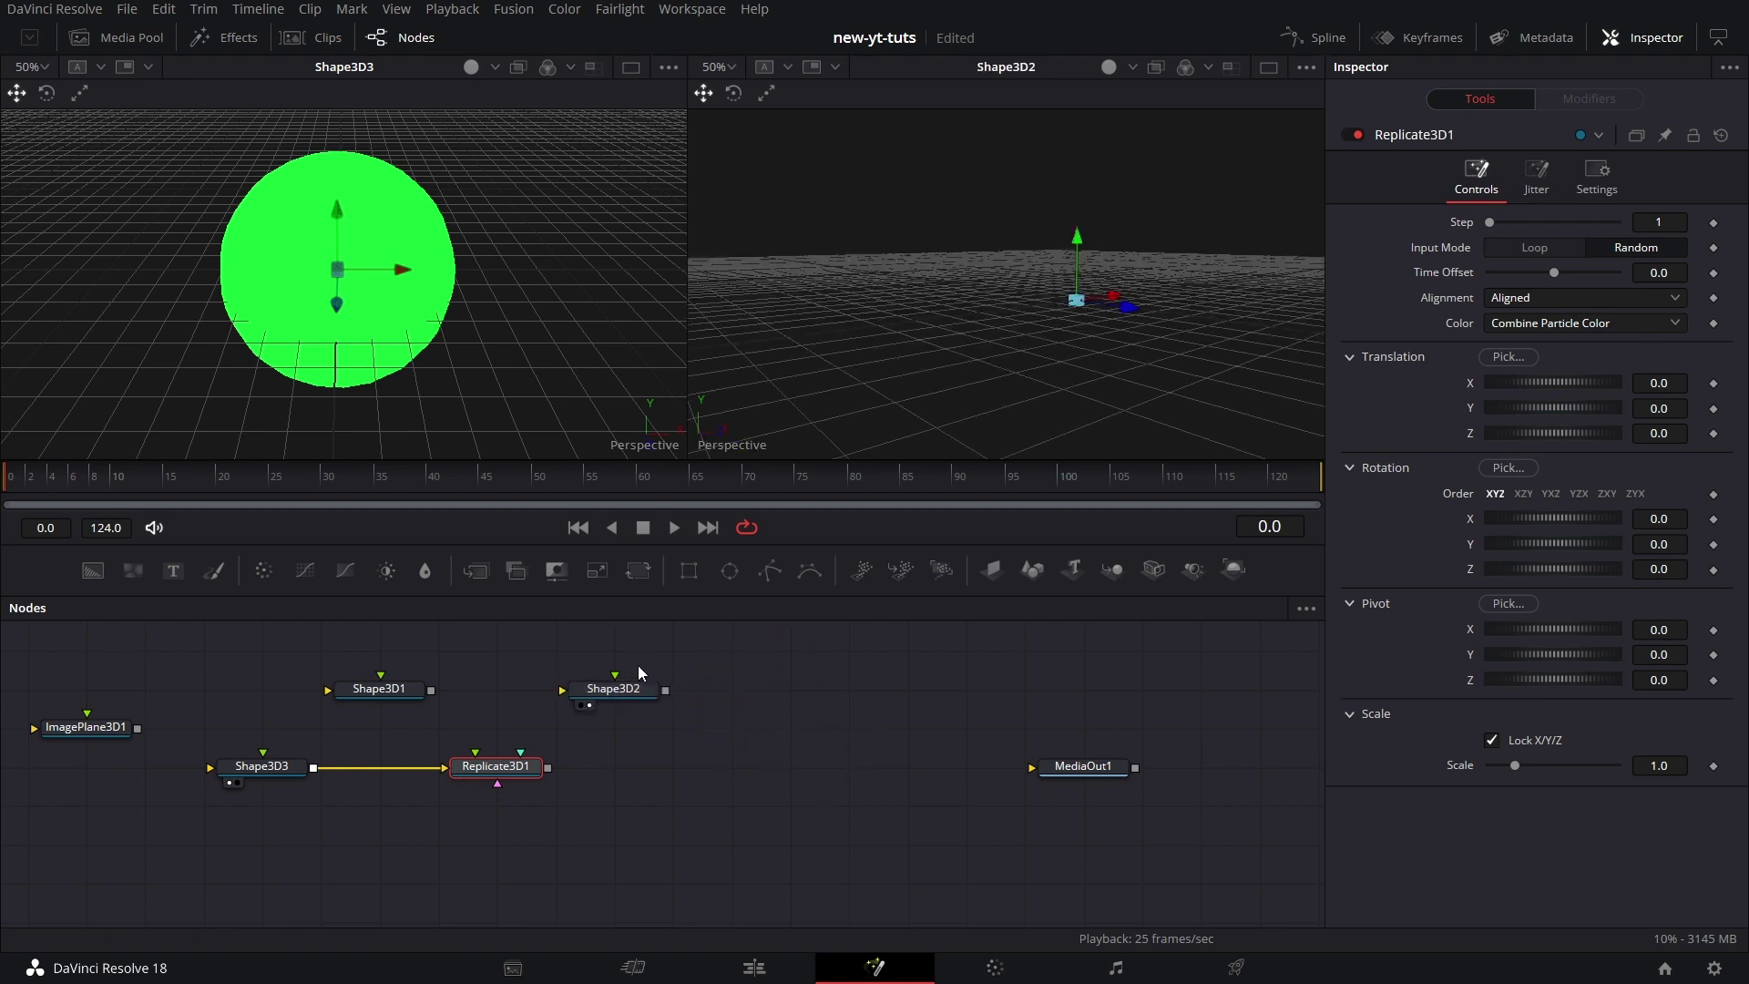
{"action": "left_click_drag", "start_coordinate": [636, 685], "coordinate": [451, 347]}
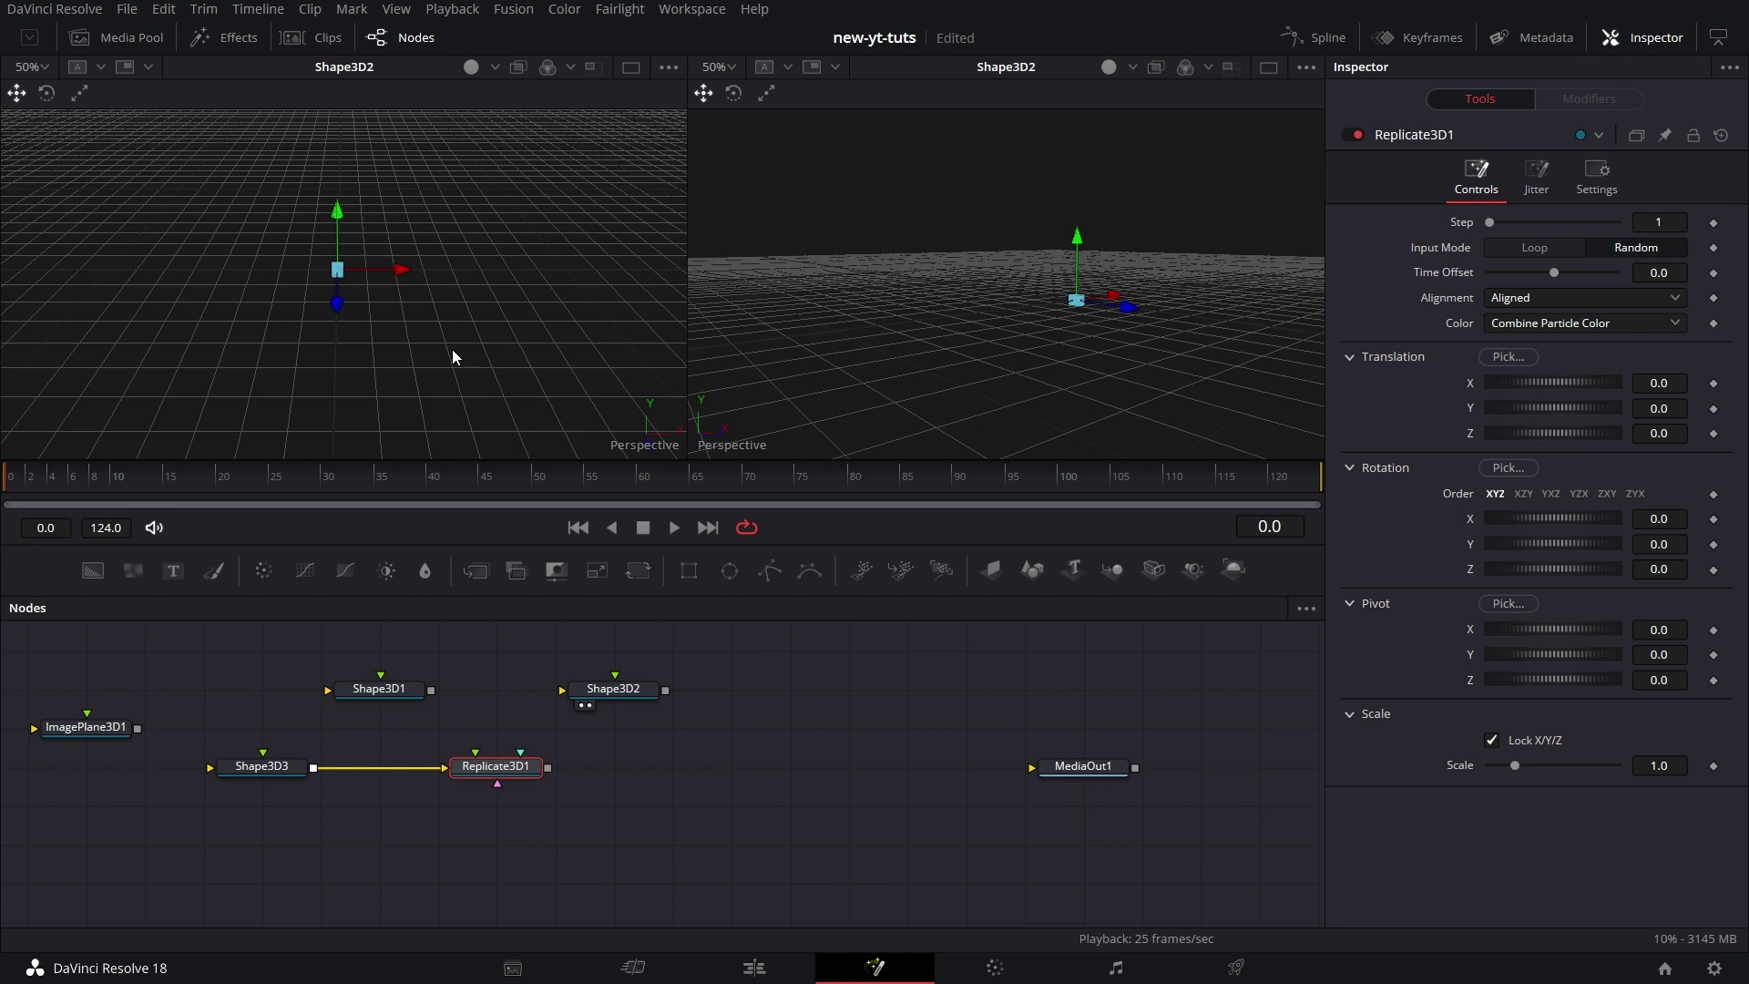
{"action": "left_click", "coordinate": [42, 68]}
{"action": "left_click", "coordinate": [47, 182]}
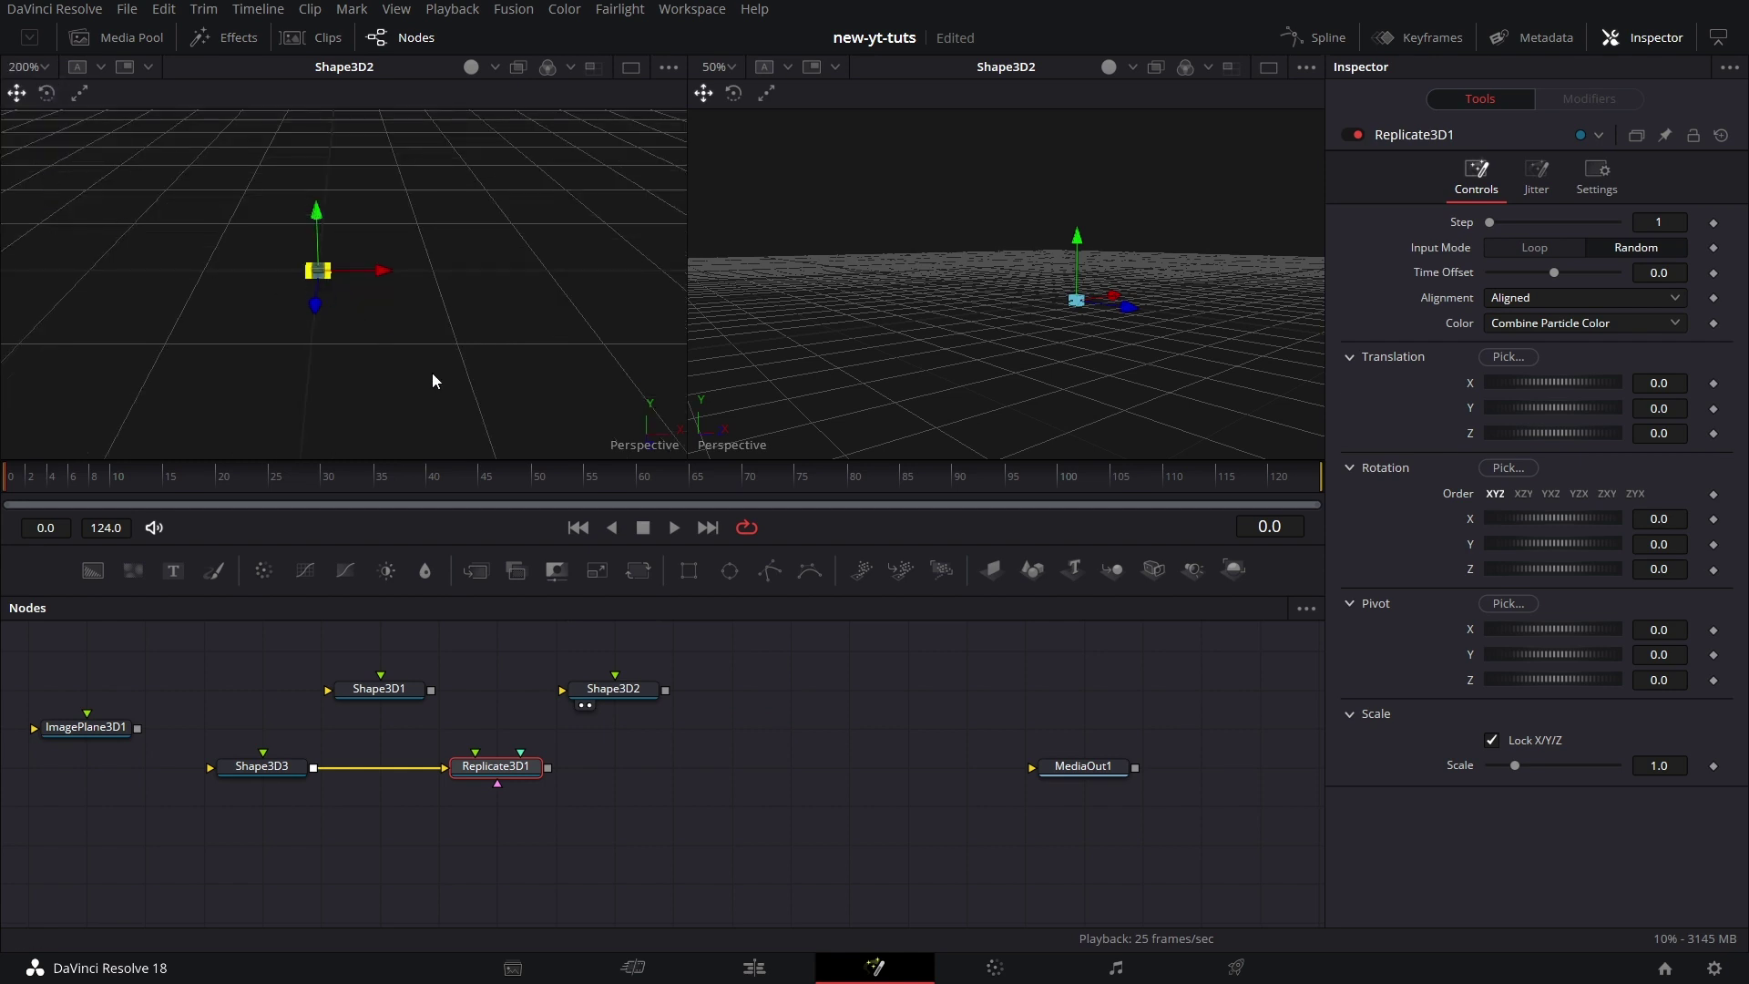
{"action": "middle_click_drag", "start_coordinate": [441, 383], "coordinate": [467, 342]}
{"action": "scroll", "coordinate": [155, 242], "scroll_direction": "up", "scroll_amount": 1}
Wire Shape3D2 into Replicate3D1's first input as the object to replicate
{"action": "left_click_drag", "start_coordinate": [628, 689], "coordinate": [547, 767]}
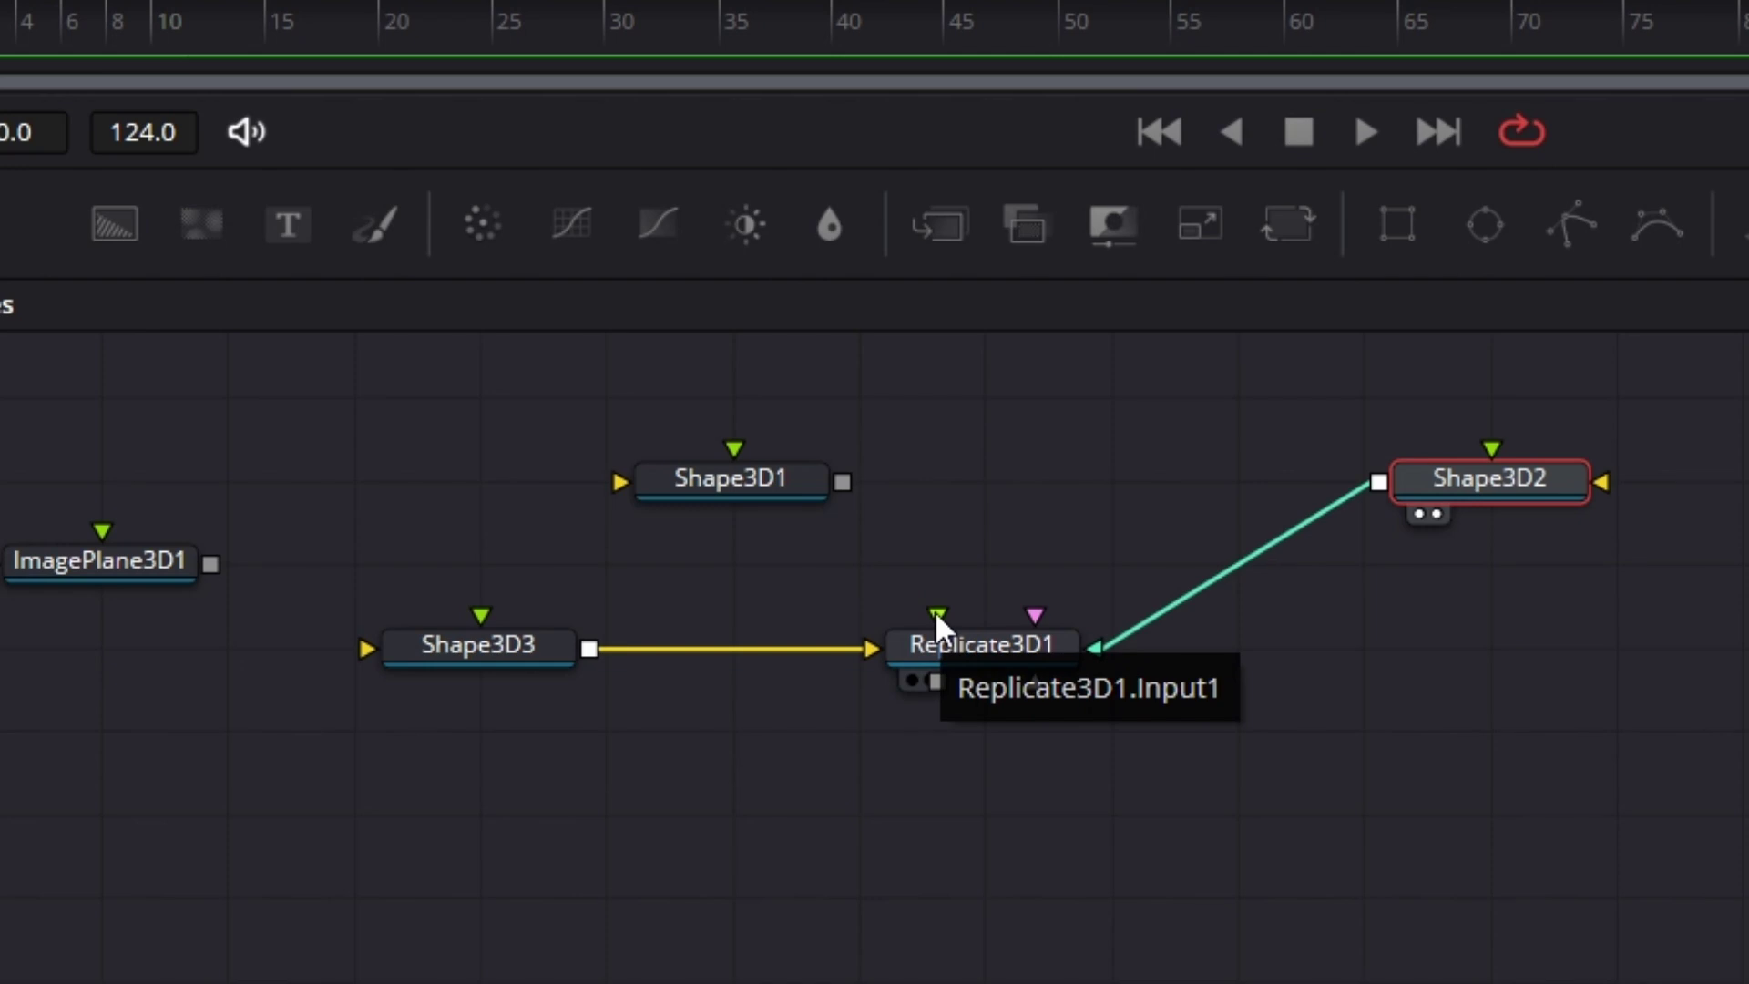
{"action": "left_click", "coordinate": [997, 649]}
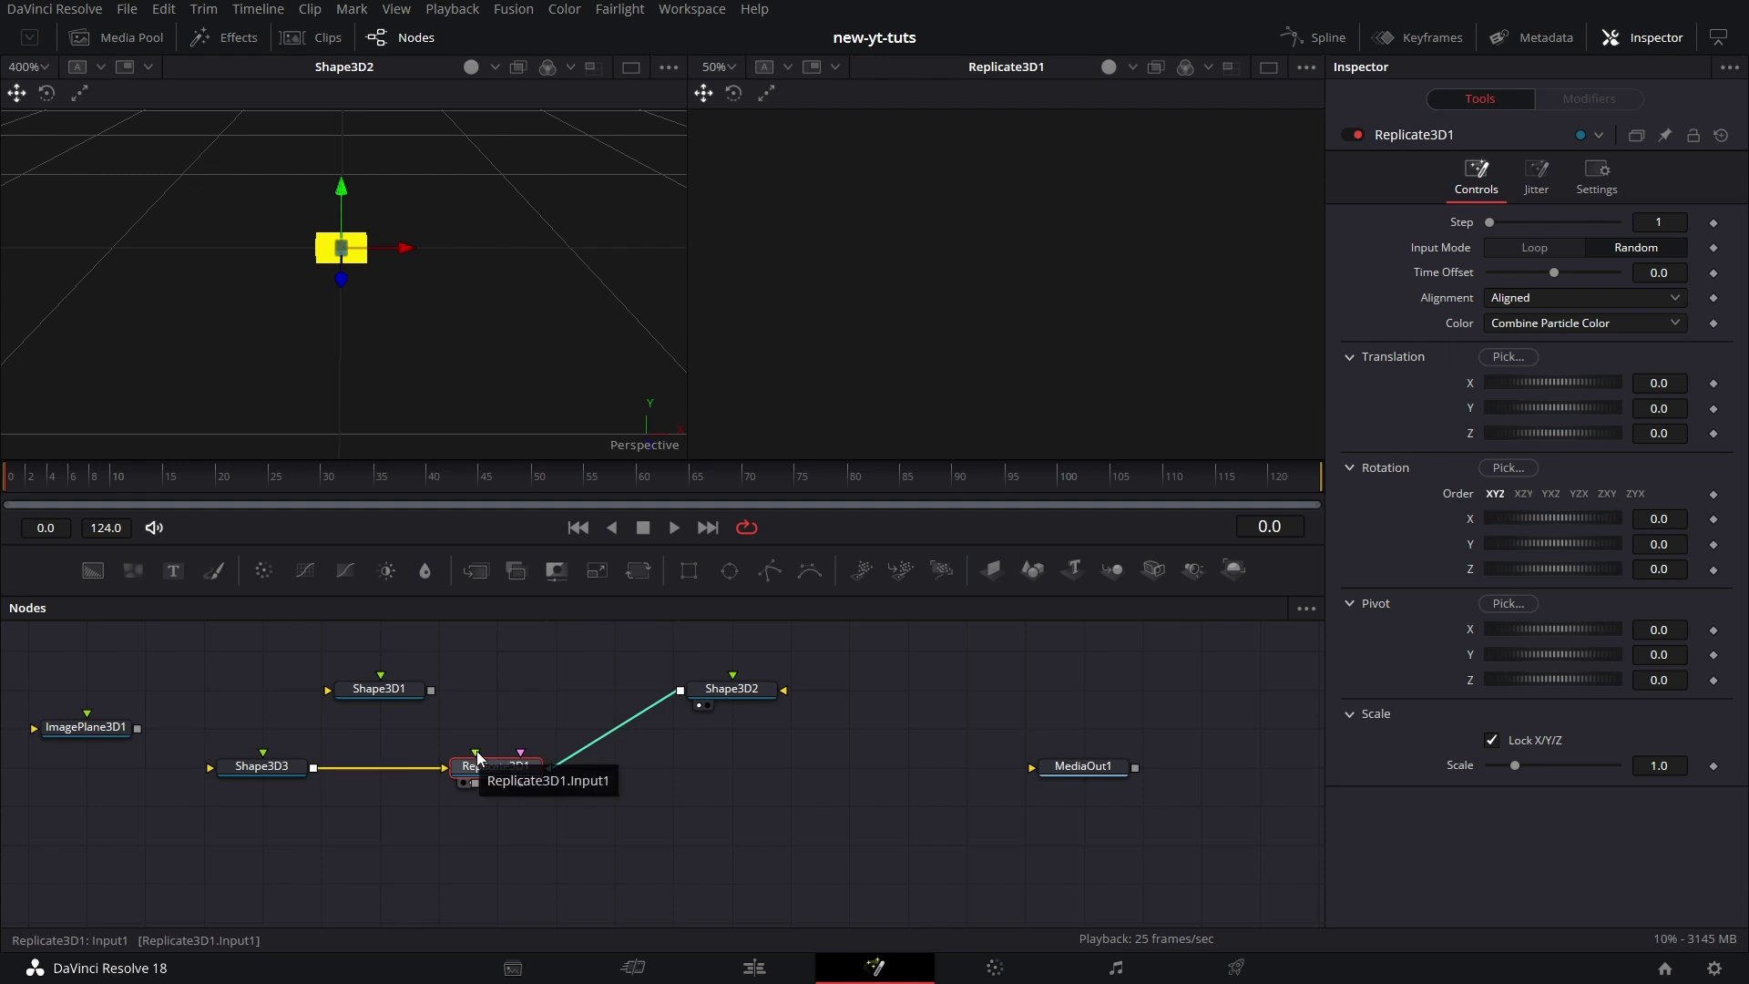
{"action": "left_click", "coordinate": [569, 758]}
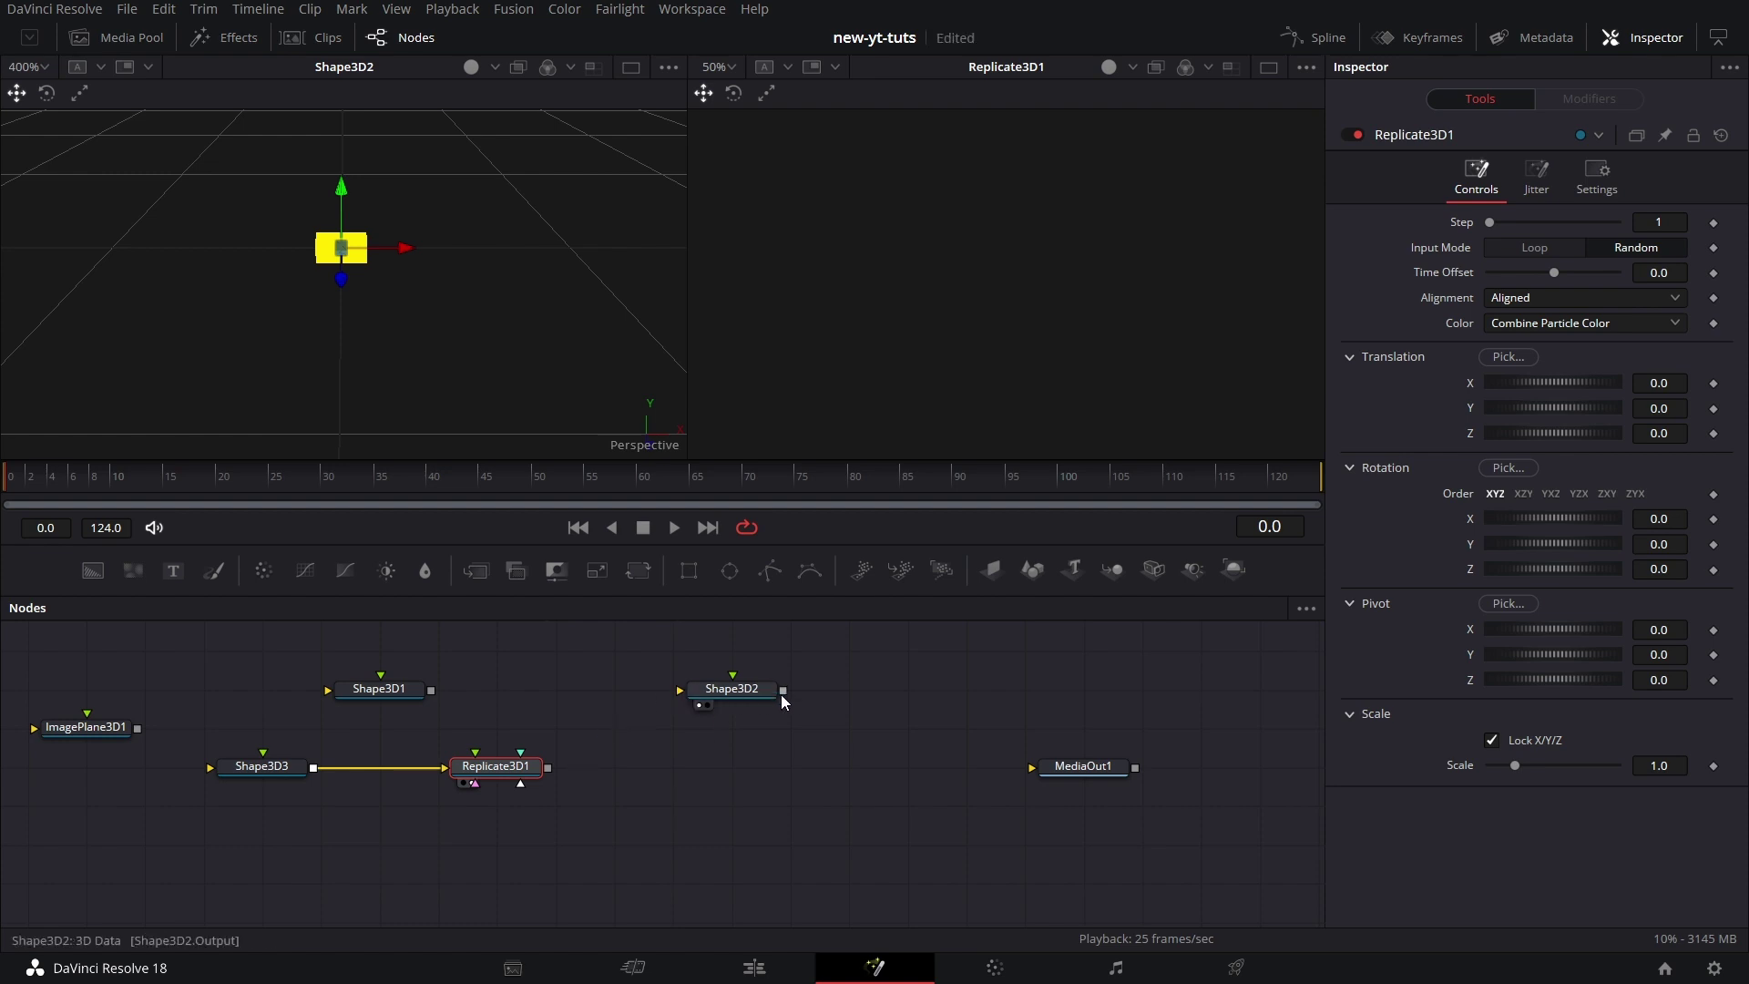
{"action": "left_click_drag", "start_coordinate": [783, 691], "coordinate": [492, 765]}
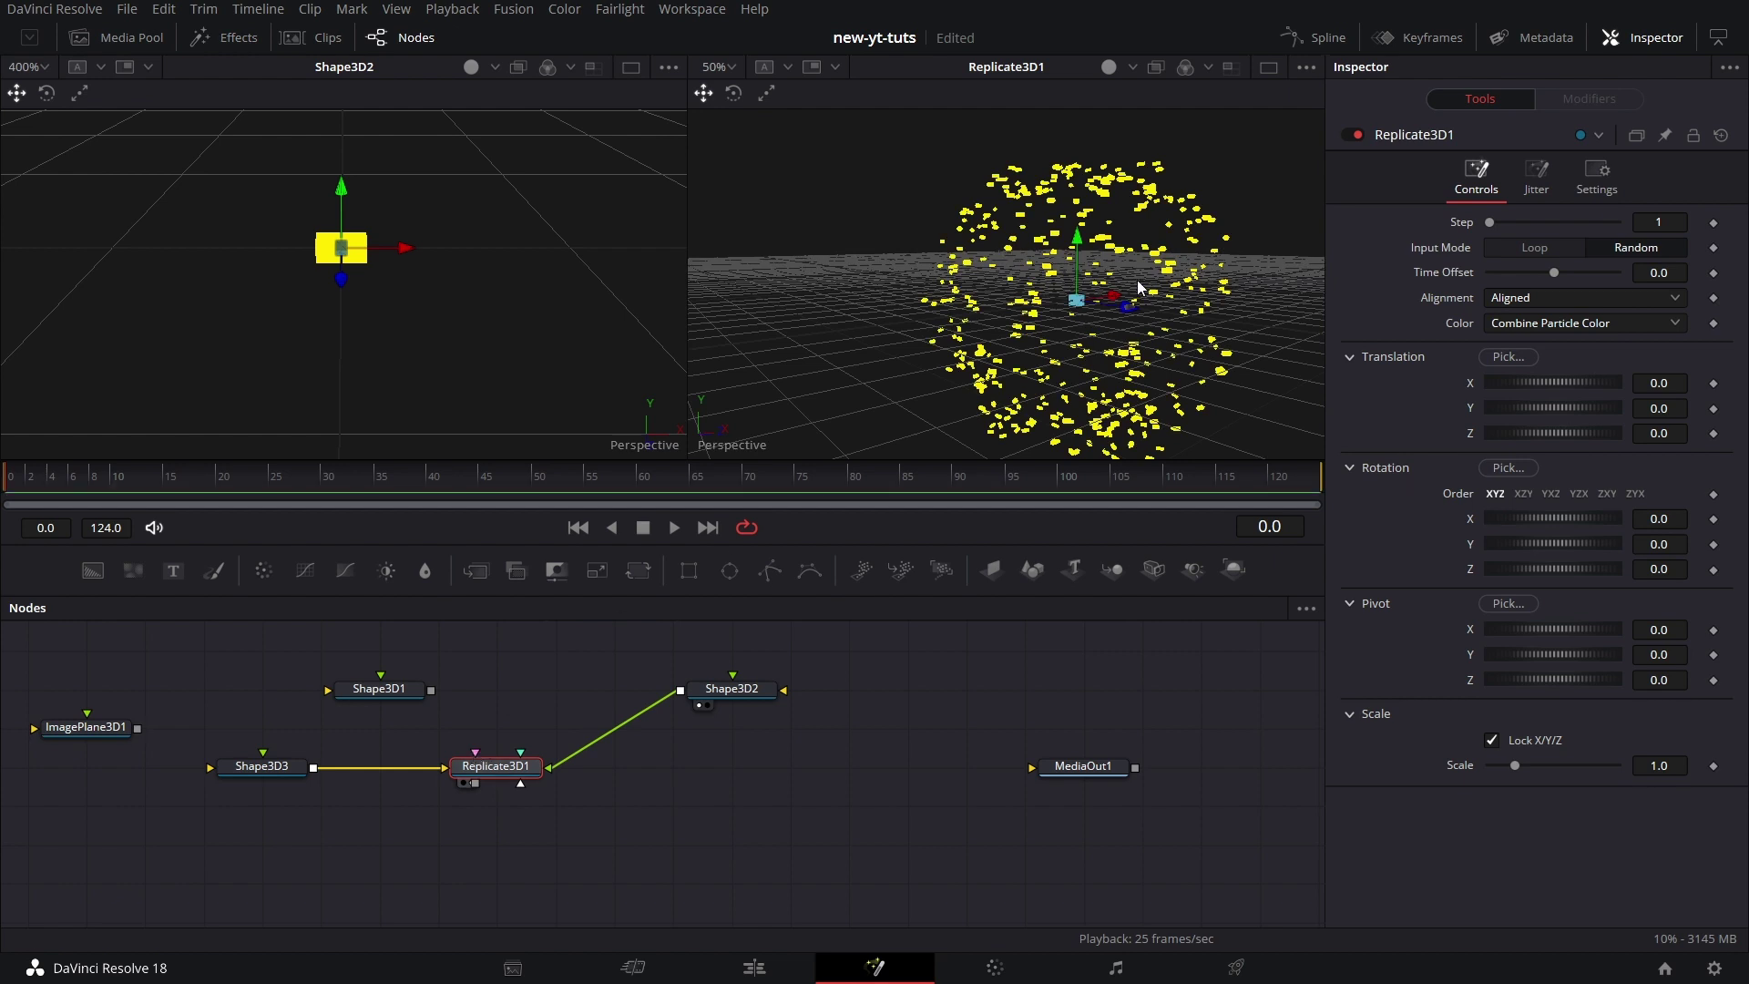
Zero Replicate3D1's Random Seed and Translation Jitter X and Y, and shift Shape3D2 left
{"action": "left_click", "coordinate": [1537, 175]}
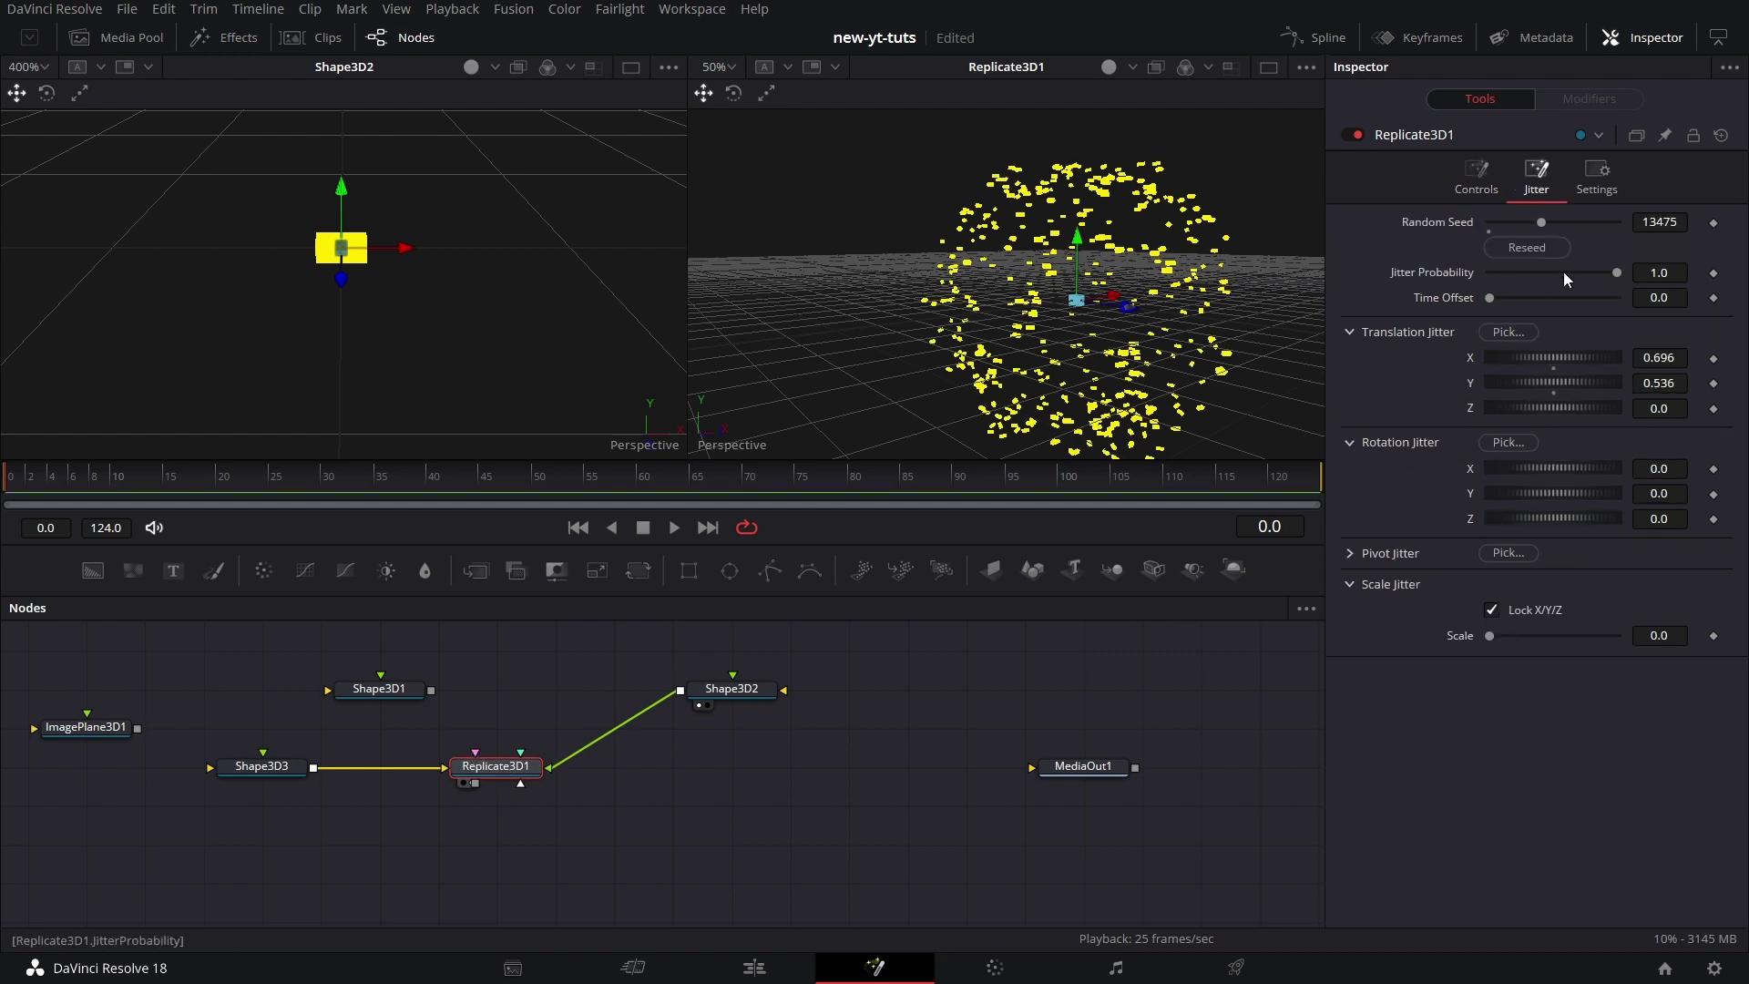
{"action": "double_click", "coordinate": [1432, 222]}
{"action": "left_click", "coordinate": [1432, 335]}
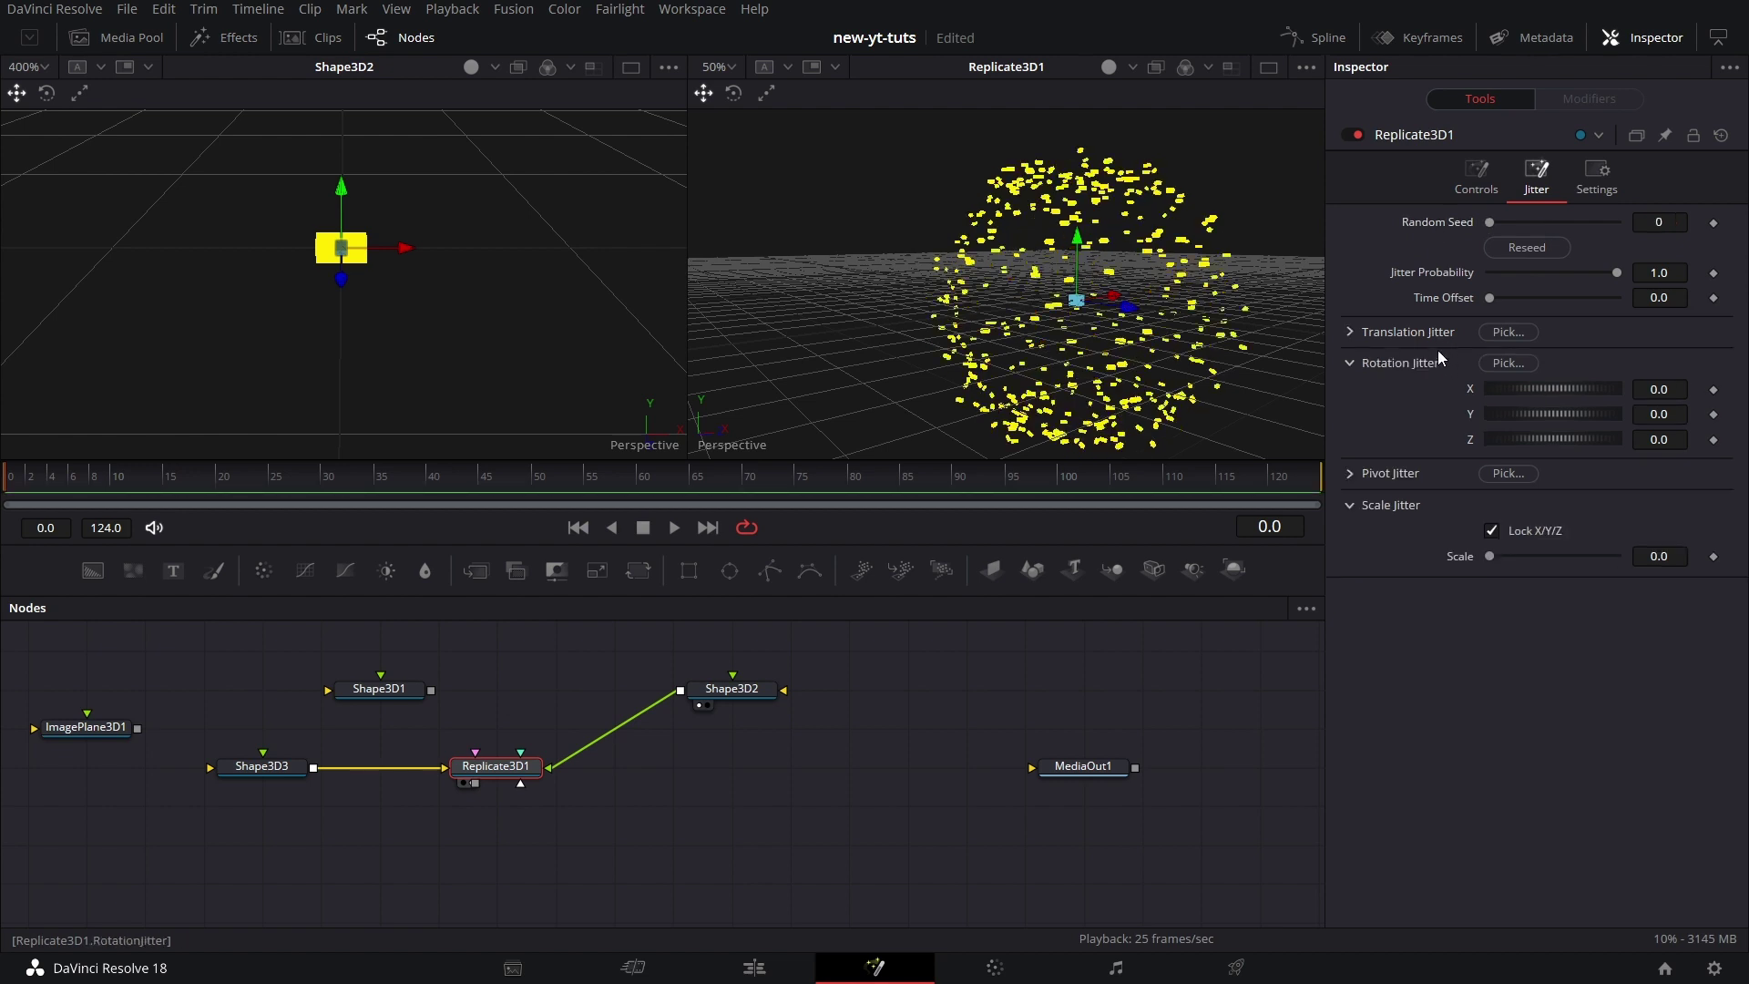
{"action": "left_click", "coordinate": [1435, 339]}
{"action": "double_click", "coordinate": [1469, 362]}
{"action": "double_click", "coordinate": [1470, 384]}
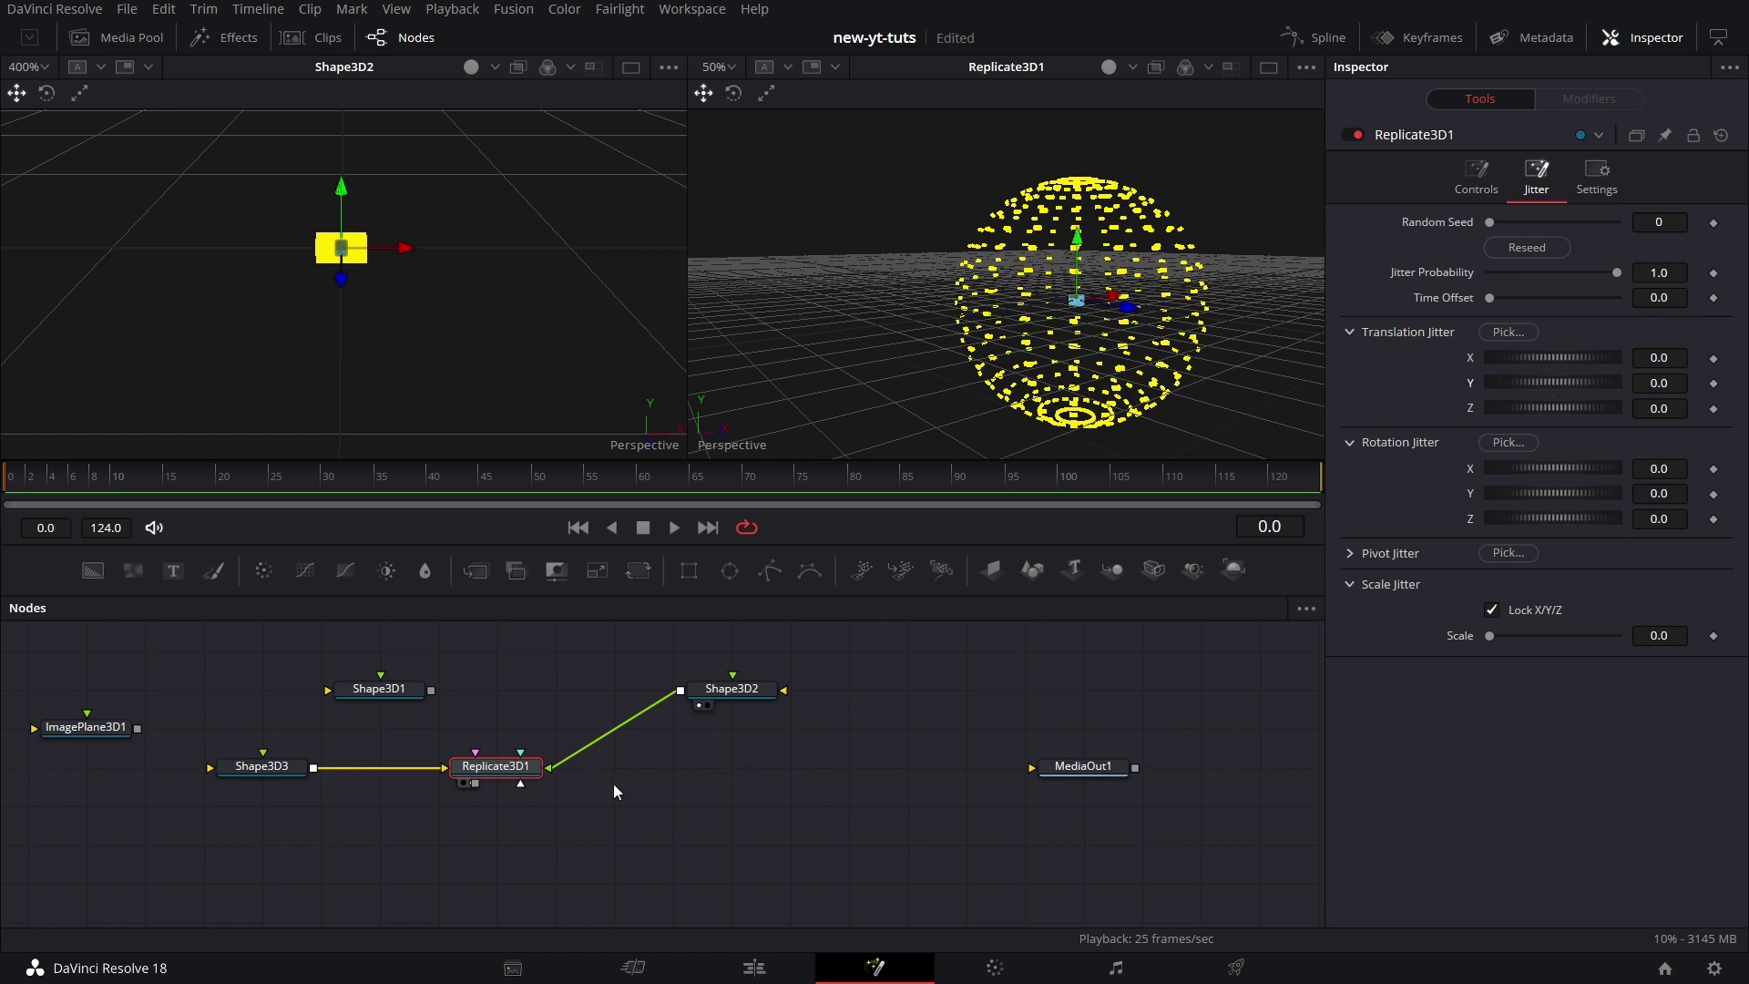
{"action": "left_click_drag", "start_coordinate": [767, 697], "coordinate": [590, 698]}
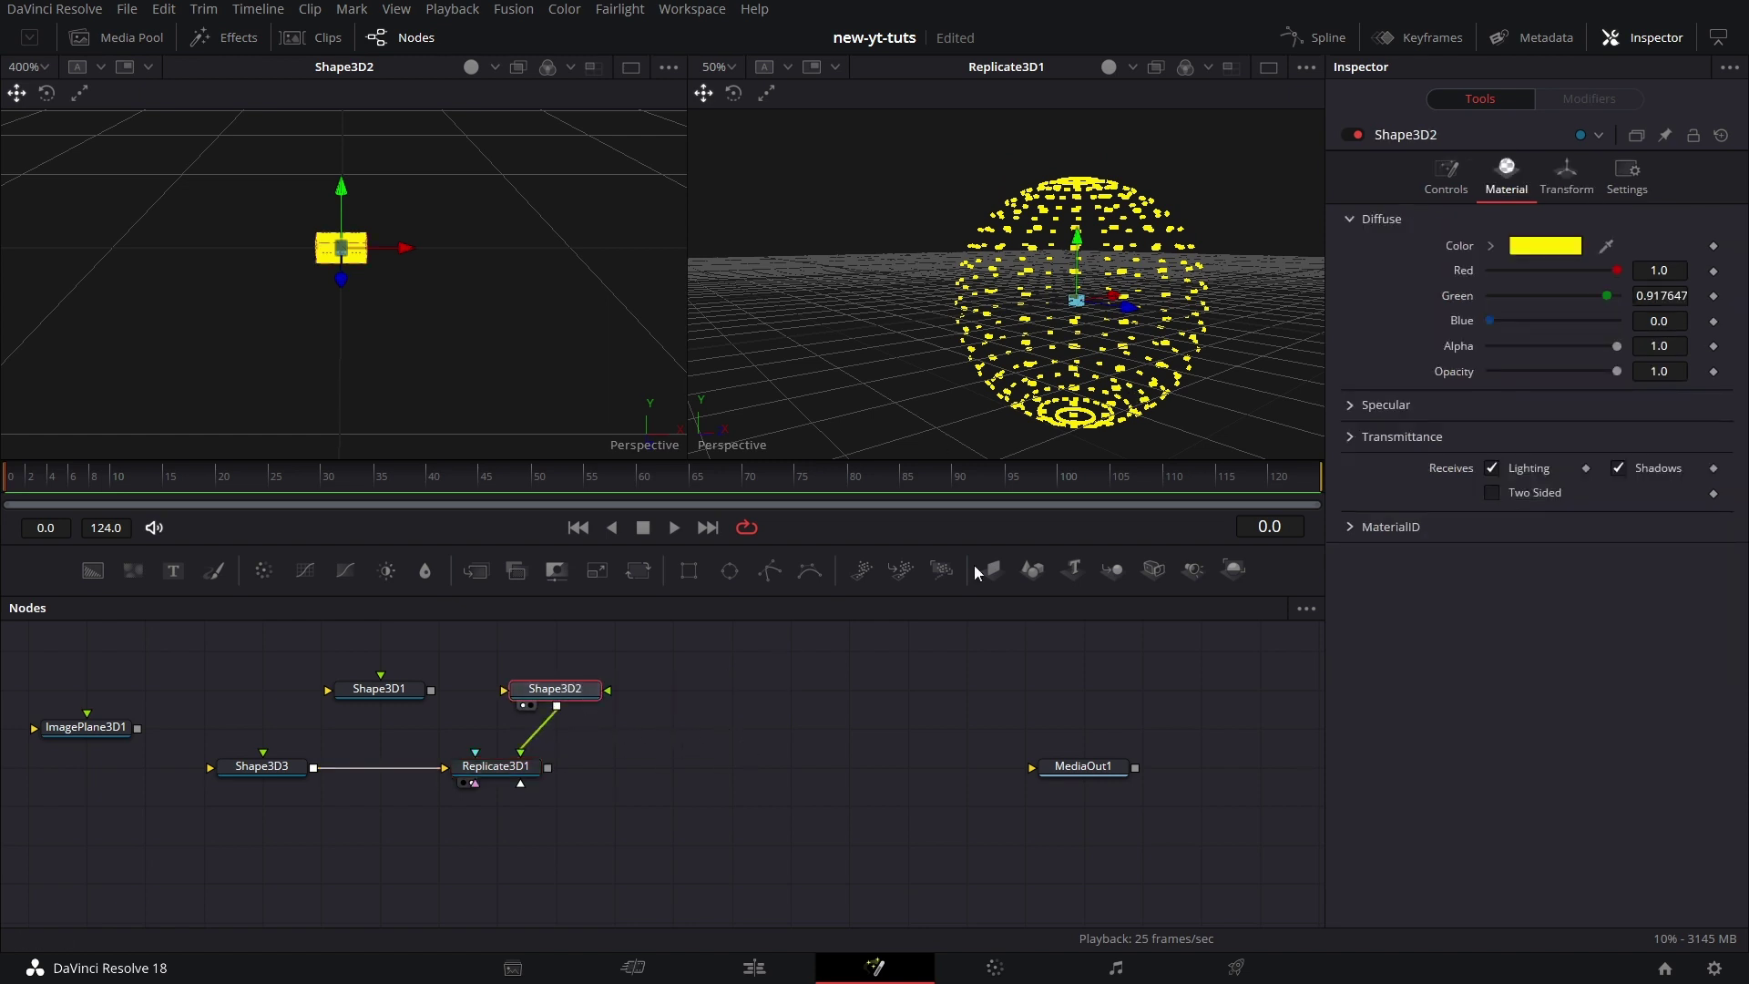
Change Shape3D2's primitive shape to Torus
{"action": "left_click", "coordinate": [1446, 174]}
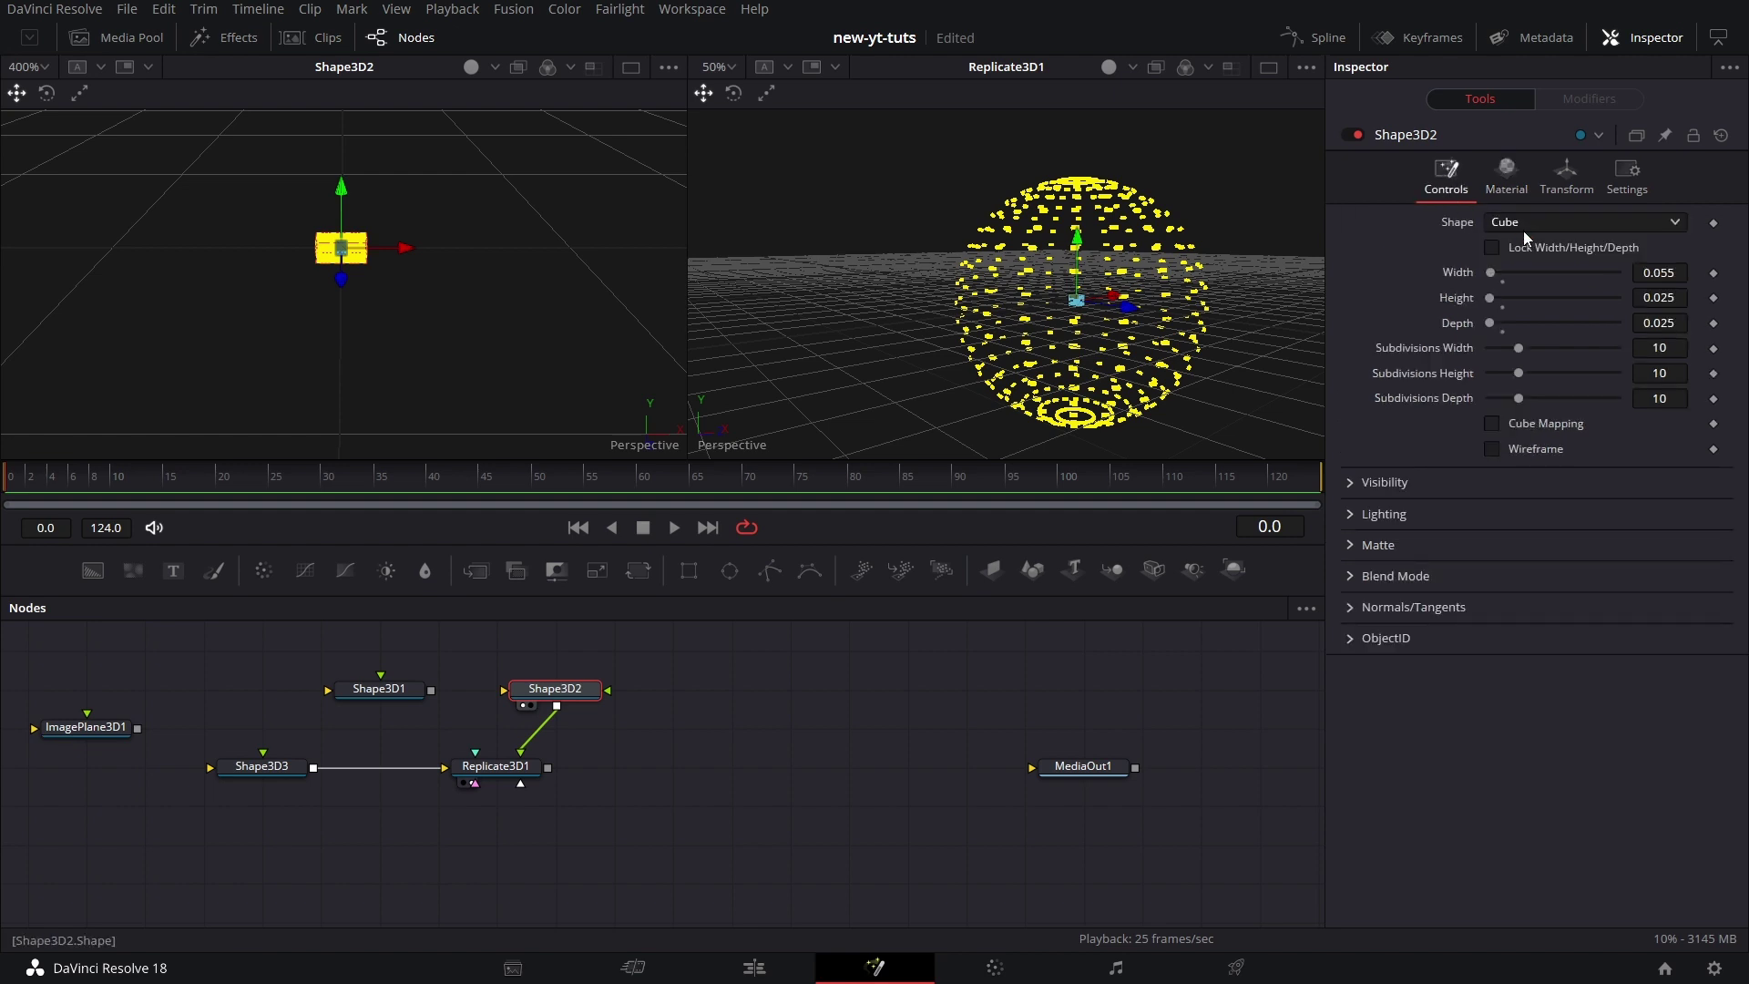
{"action": "left_click", "coordinate": [1538, 222]}
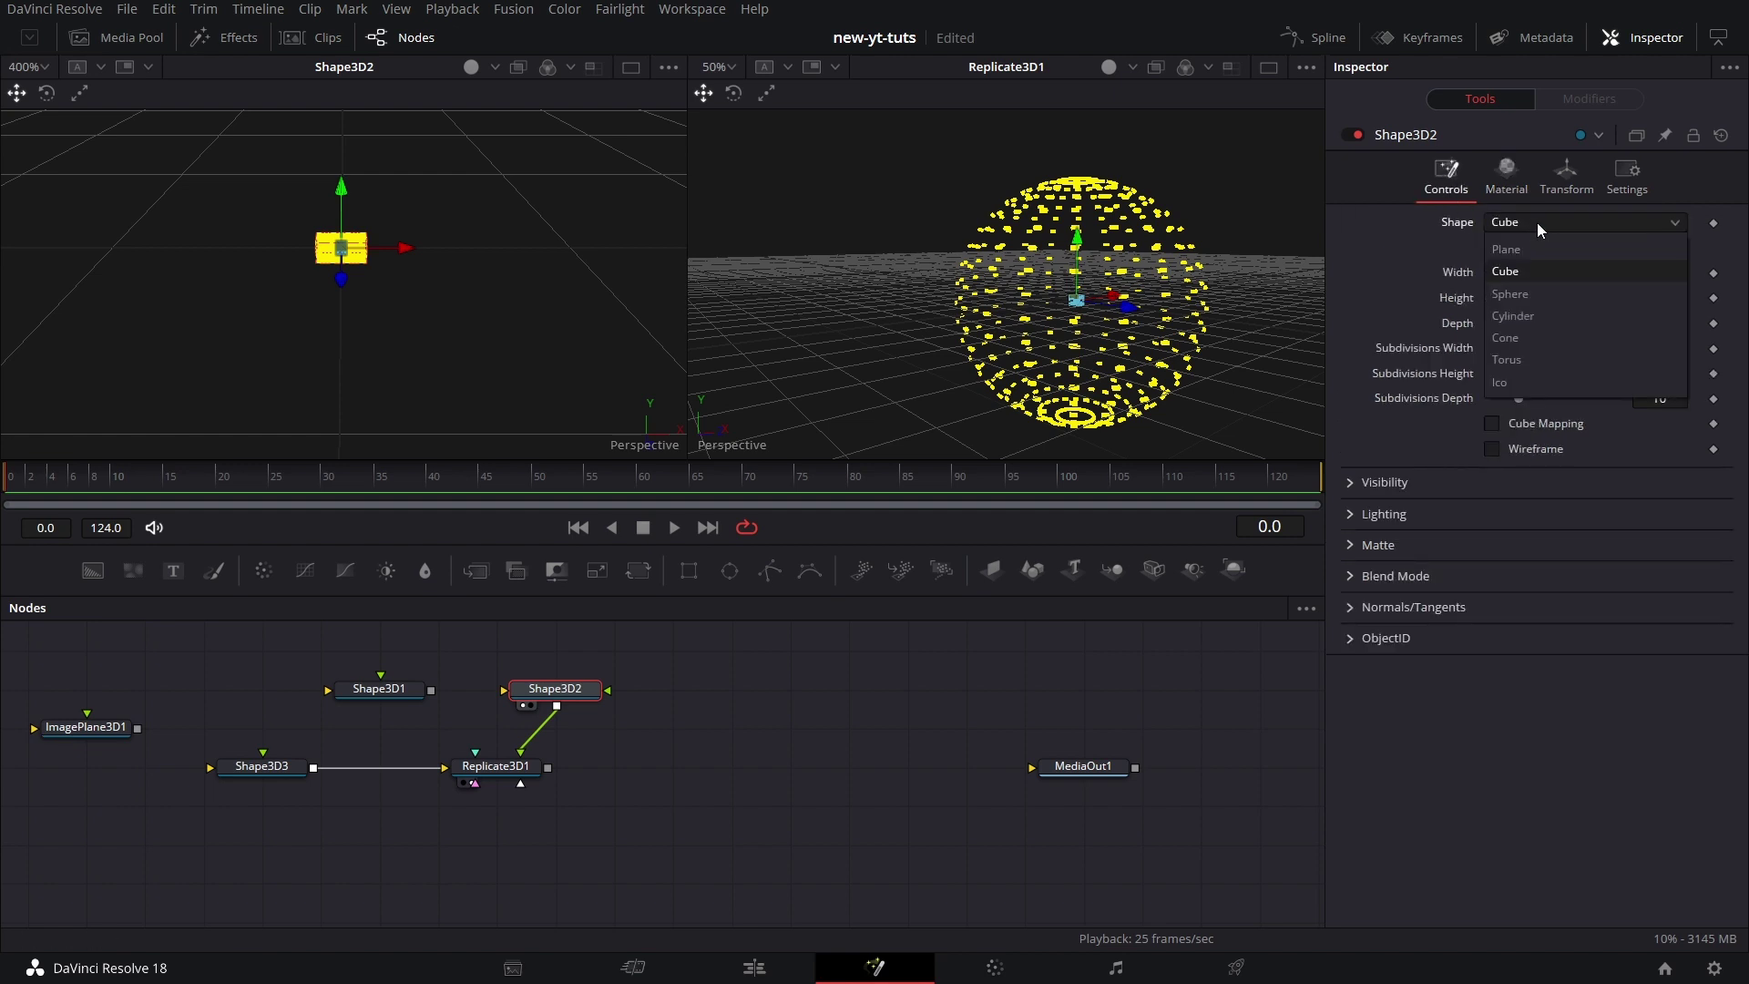
{"action": "left_click", "coordinate": [1538, 357]}
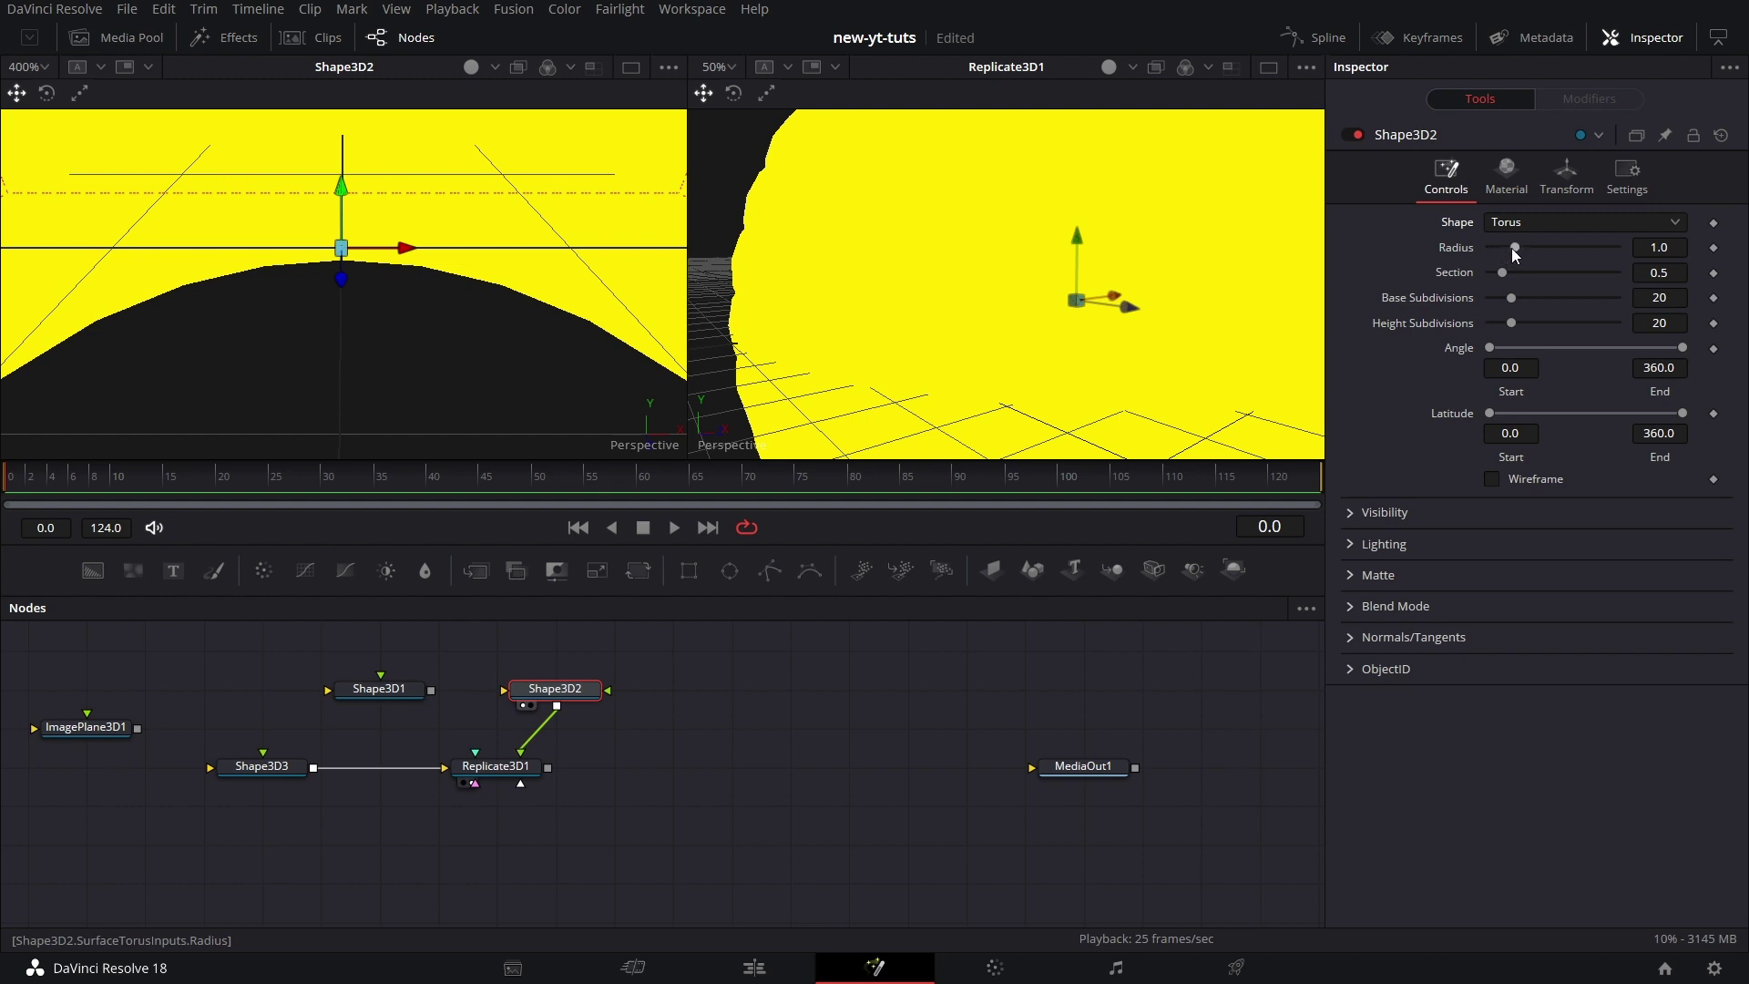
Shrink the torus to Radius 0.028 and Section 0.007, then recentre the sphere in view
{"action": "mouse_move", "coordinate": [1516, 254]}
{"action": "left_mouse_down"}
{"action": "mouse_move", "coordinate": [1467, 256]}
{"action": "mouse_move", "coordinate": [1503, 257]}
{"action": "mouse_move", "coordinate": [1493, 276]}
{"action": "left_mouse_up"}
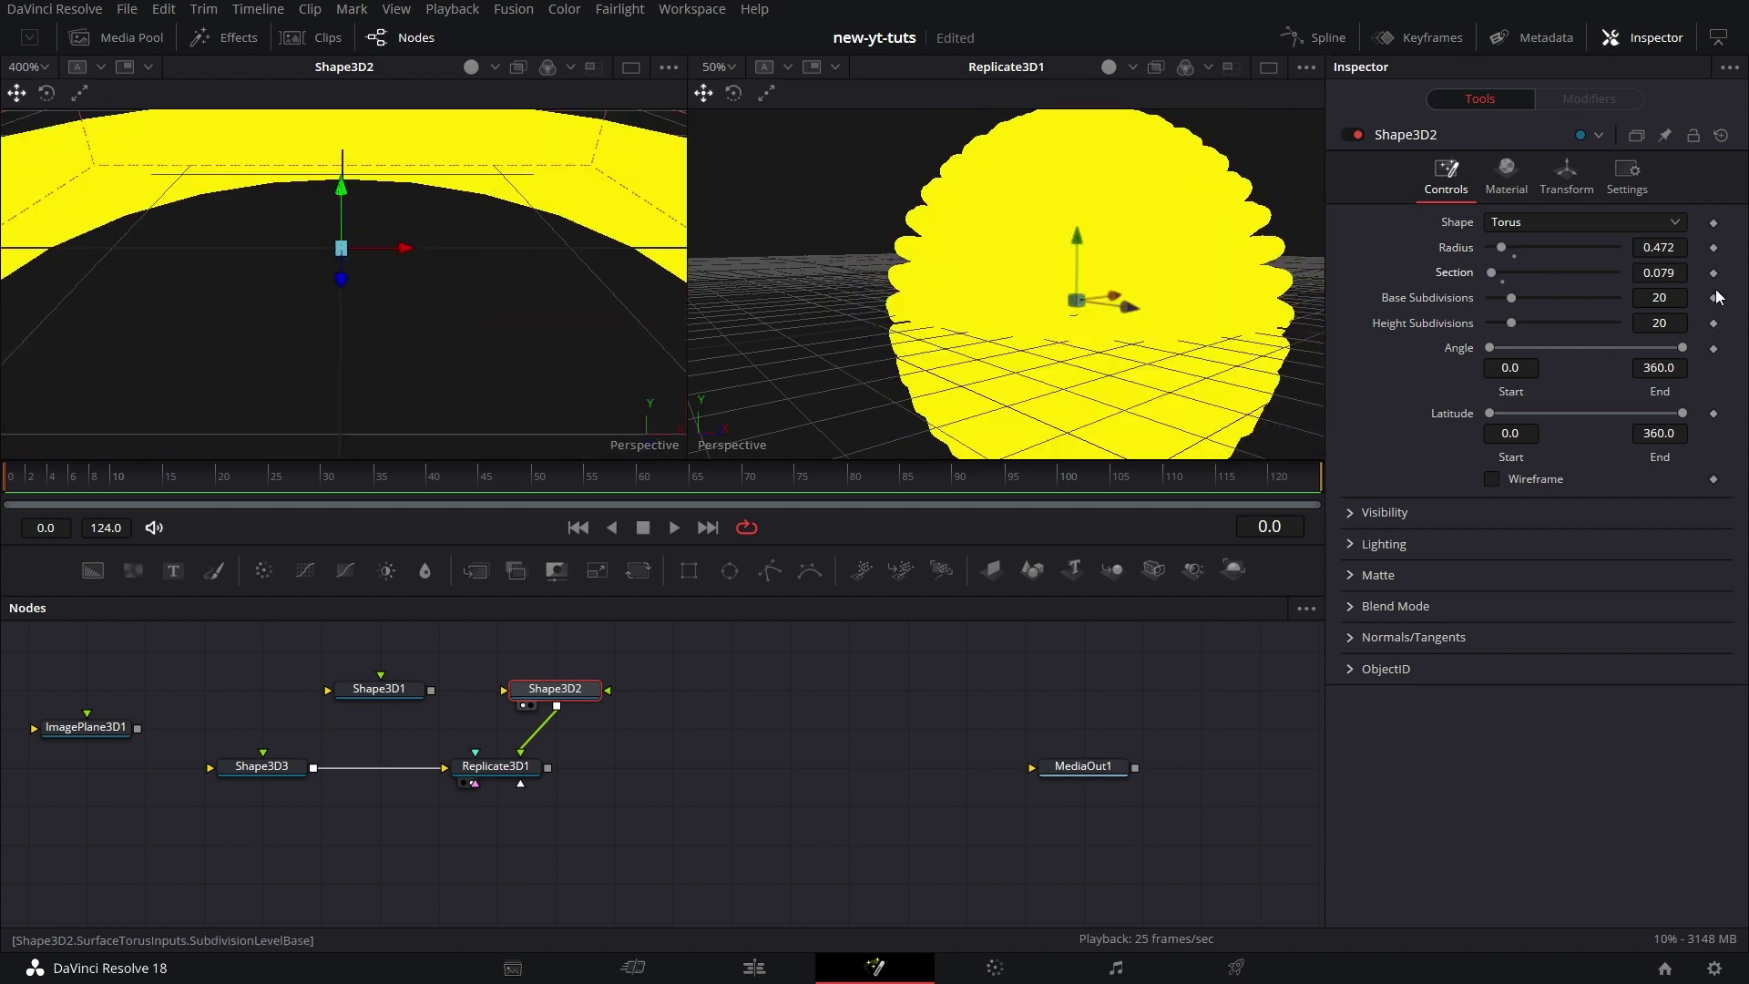
{"action": "left_click", "coordinate": [1658, 247]}
{"action": "type", "text": "0.444"}
{"action": "key", "text": "Return"}
{"action": "scroll", "coordinate": [1658, 246], "scroll_direction": "down", "scroll_amount": 10}
{"action": "scroll", "coordinate": [1659, 247], "scroll_direction": "down", "scroll_amount": 4}
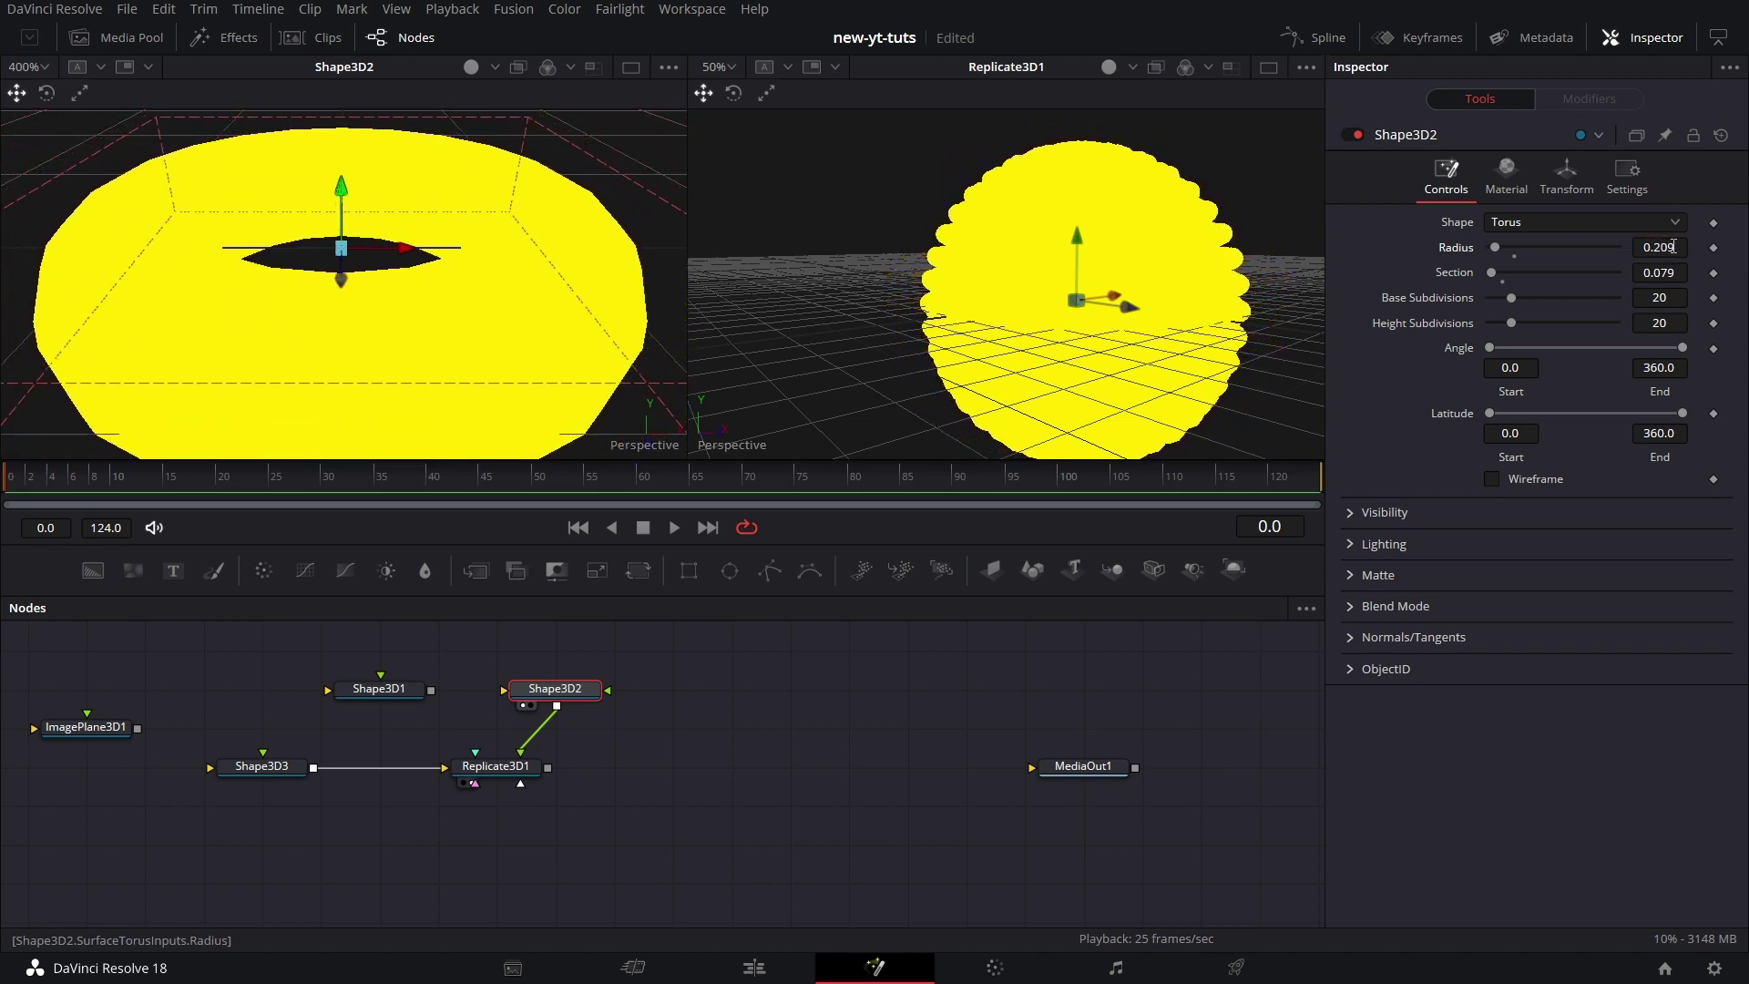
{"action": "scroll", "coordinate": [1673, 273], "scroll_direction": "down", "scroll_amount": 8}
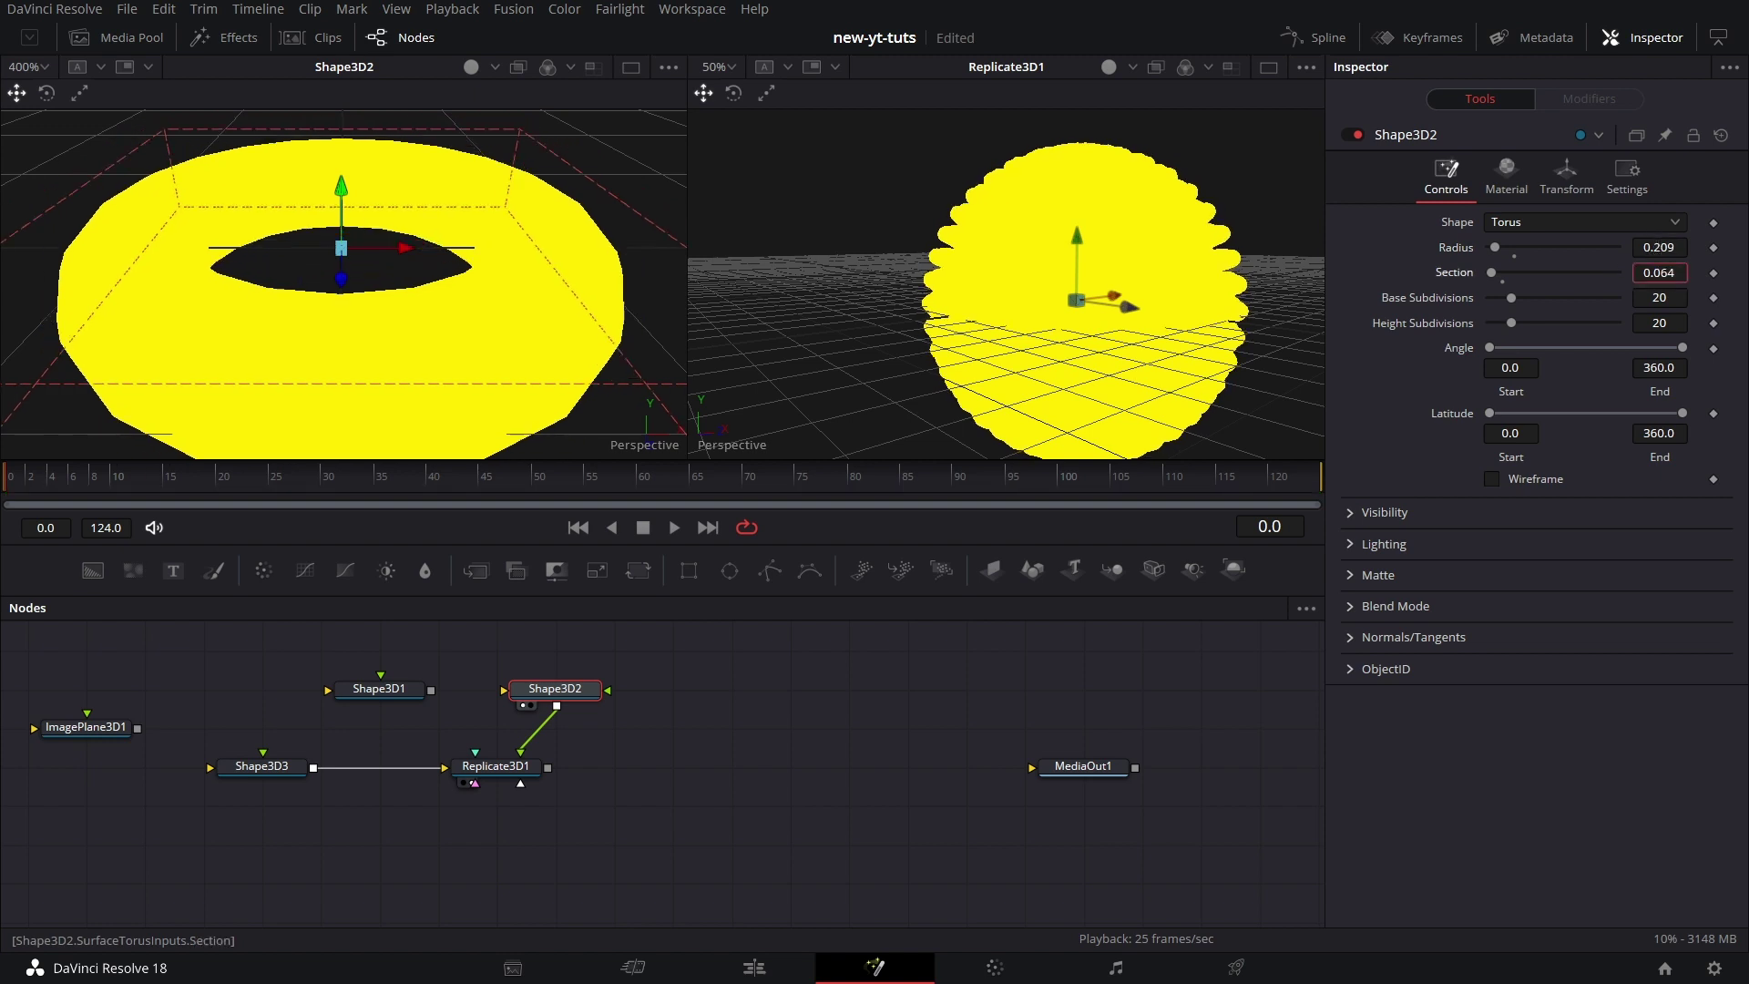
{"action": "scroll", "coordinate": [1659, 273], "scroll_direction": "down", "scroll_amount": 4}
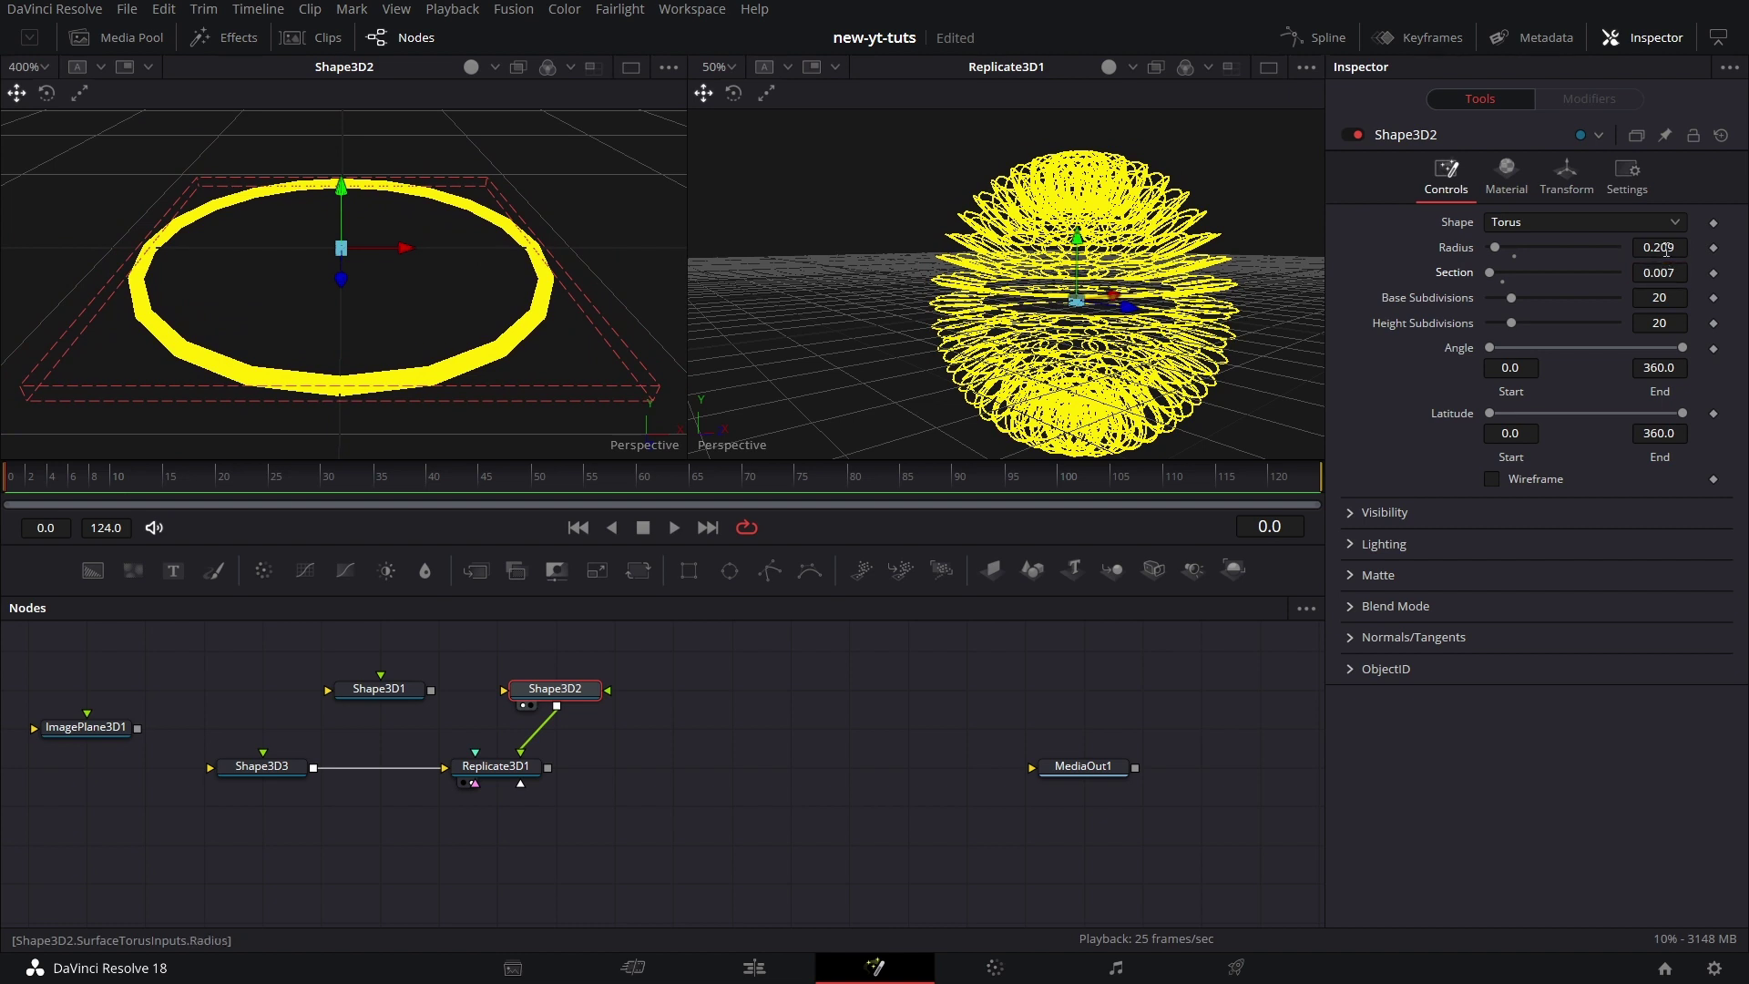
{"action": "scroll", "coordinate": [1658, 247], "scroll_direction": "down", "scroll_amount": 10}
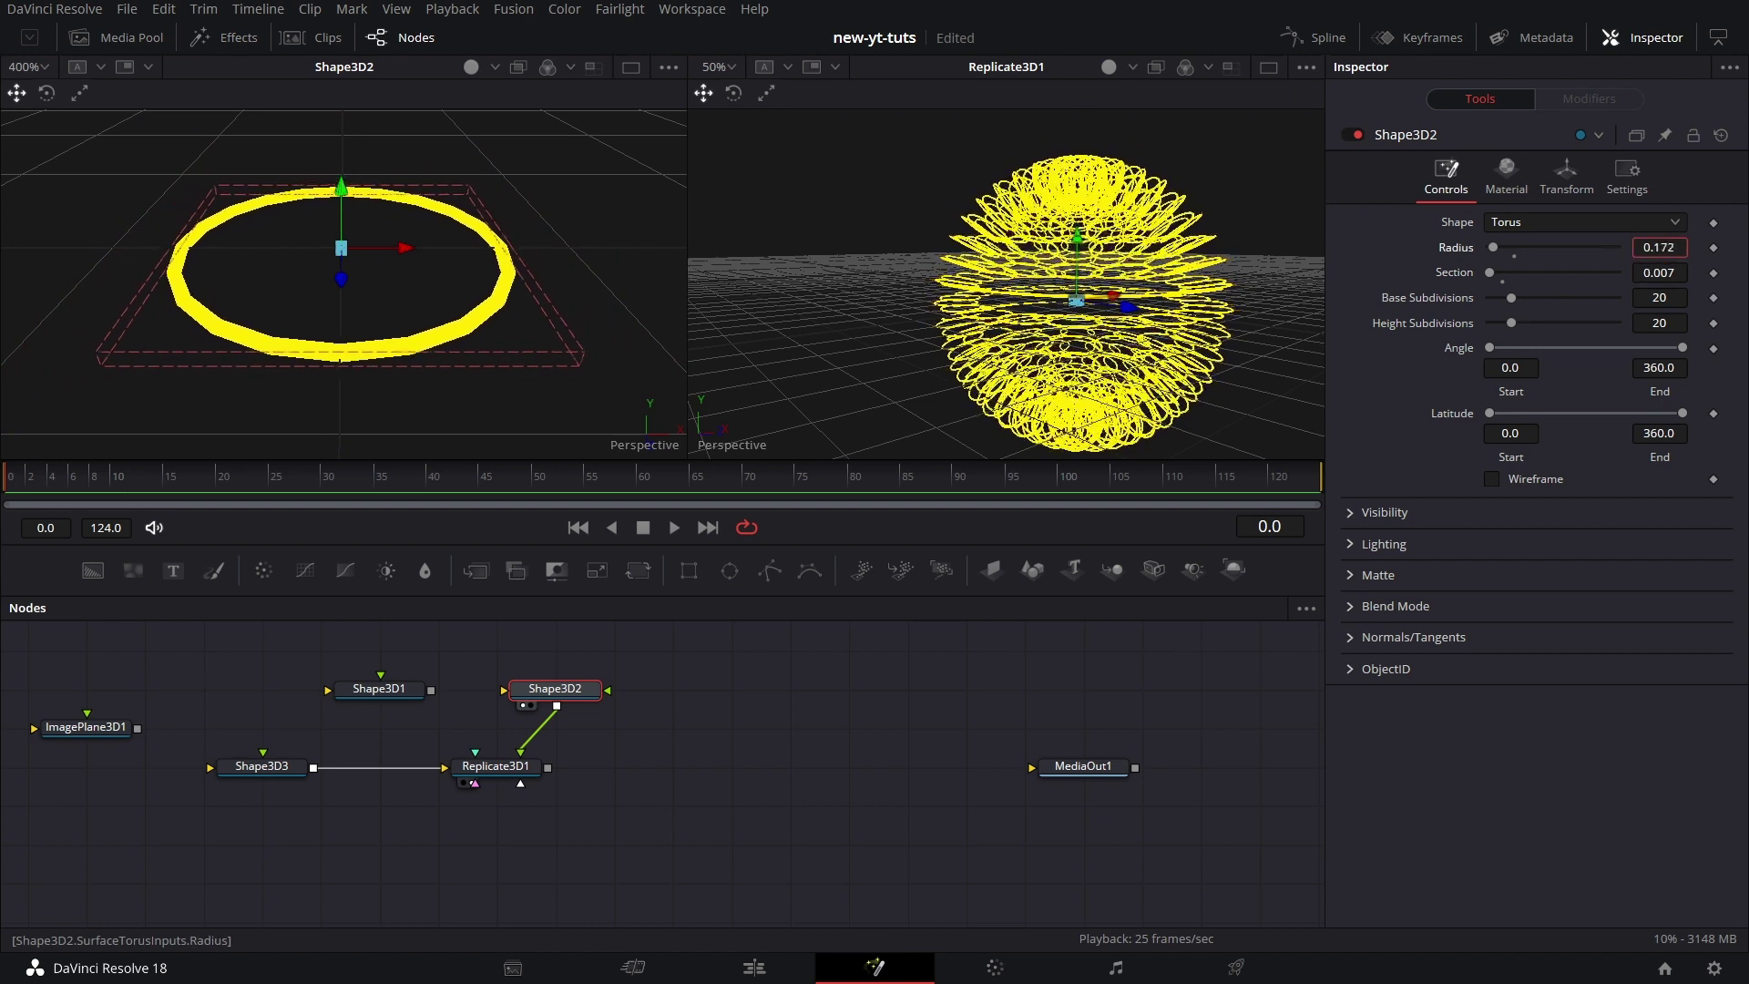
{"action": "scroll", "coordinate": [1659, 247], "scroll_direction": "down", "scroll_amount": 5}
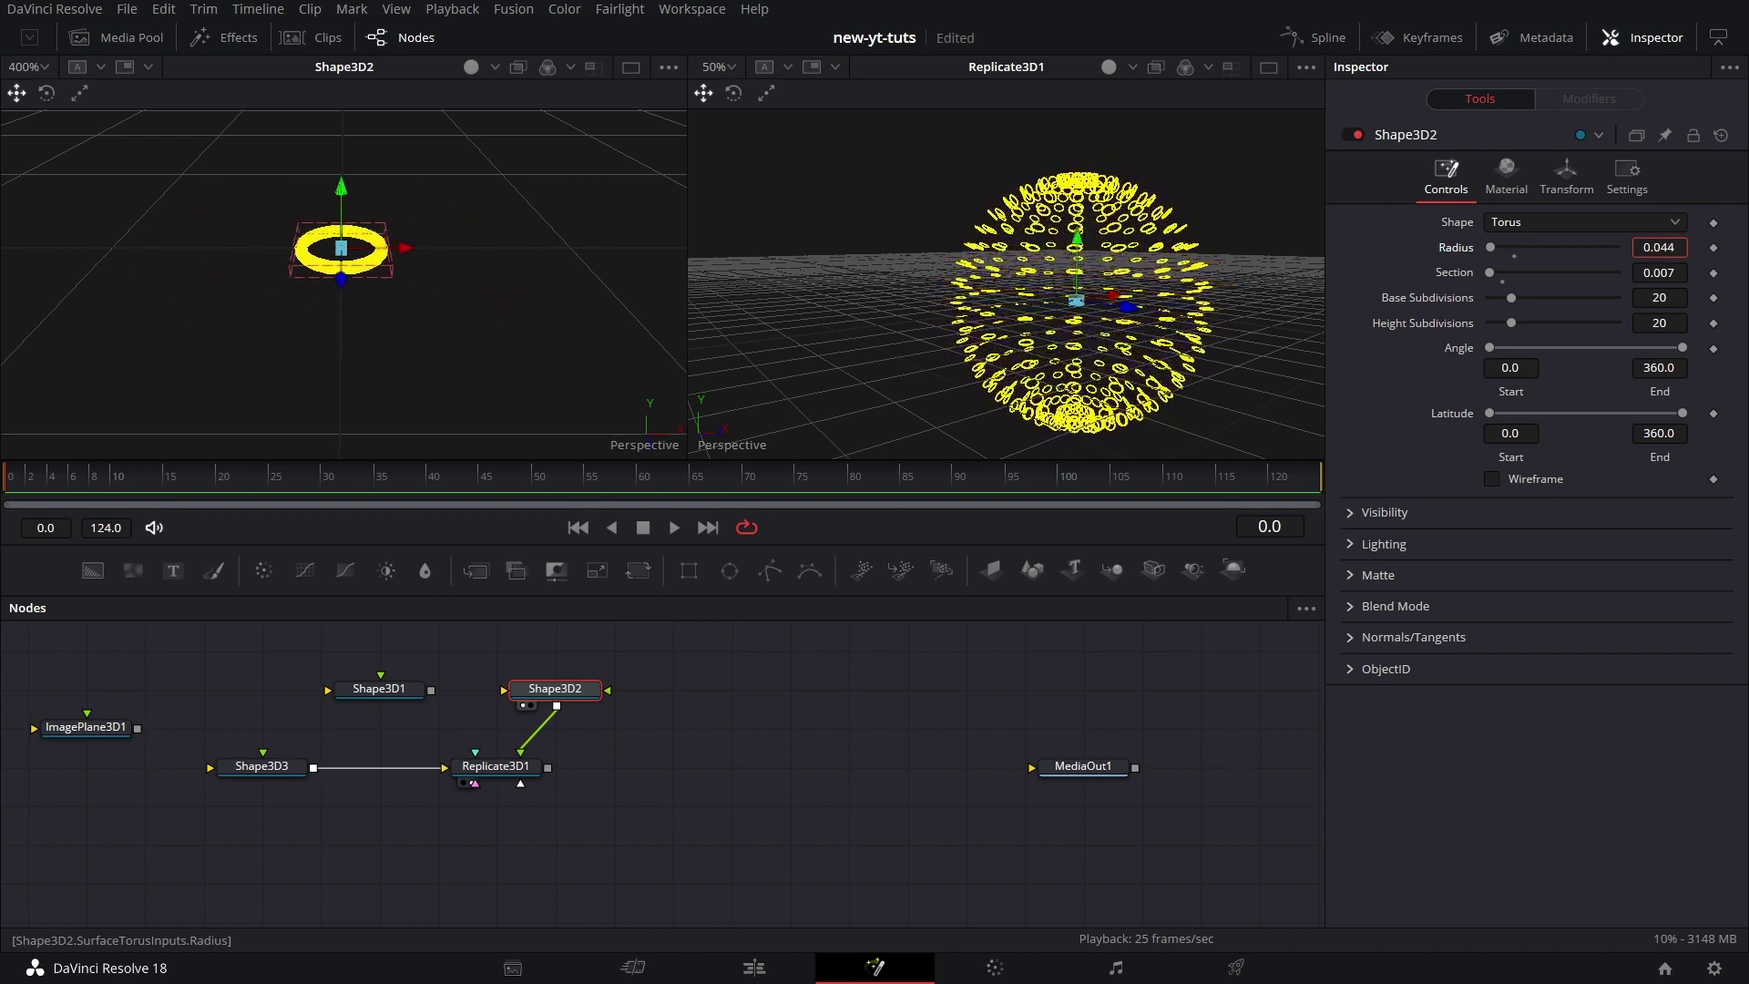
{"action": "scroll", "coordinate": [1659, 246], "scroll_direction": "down", "scroll_amount": 3}
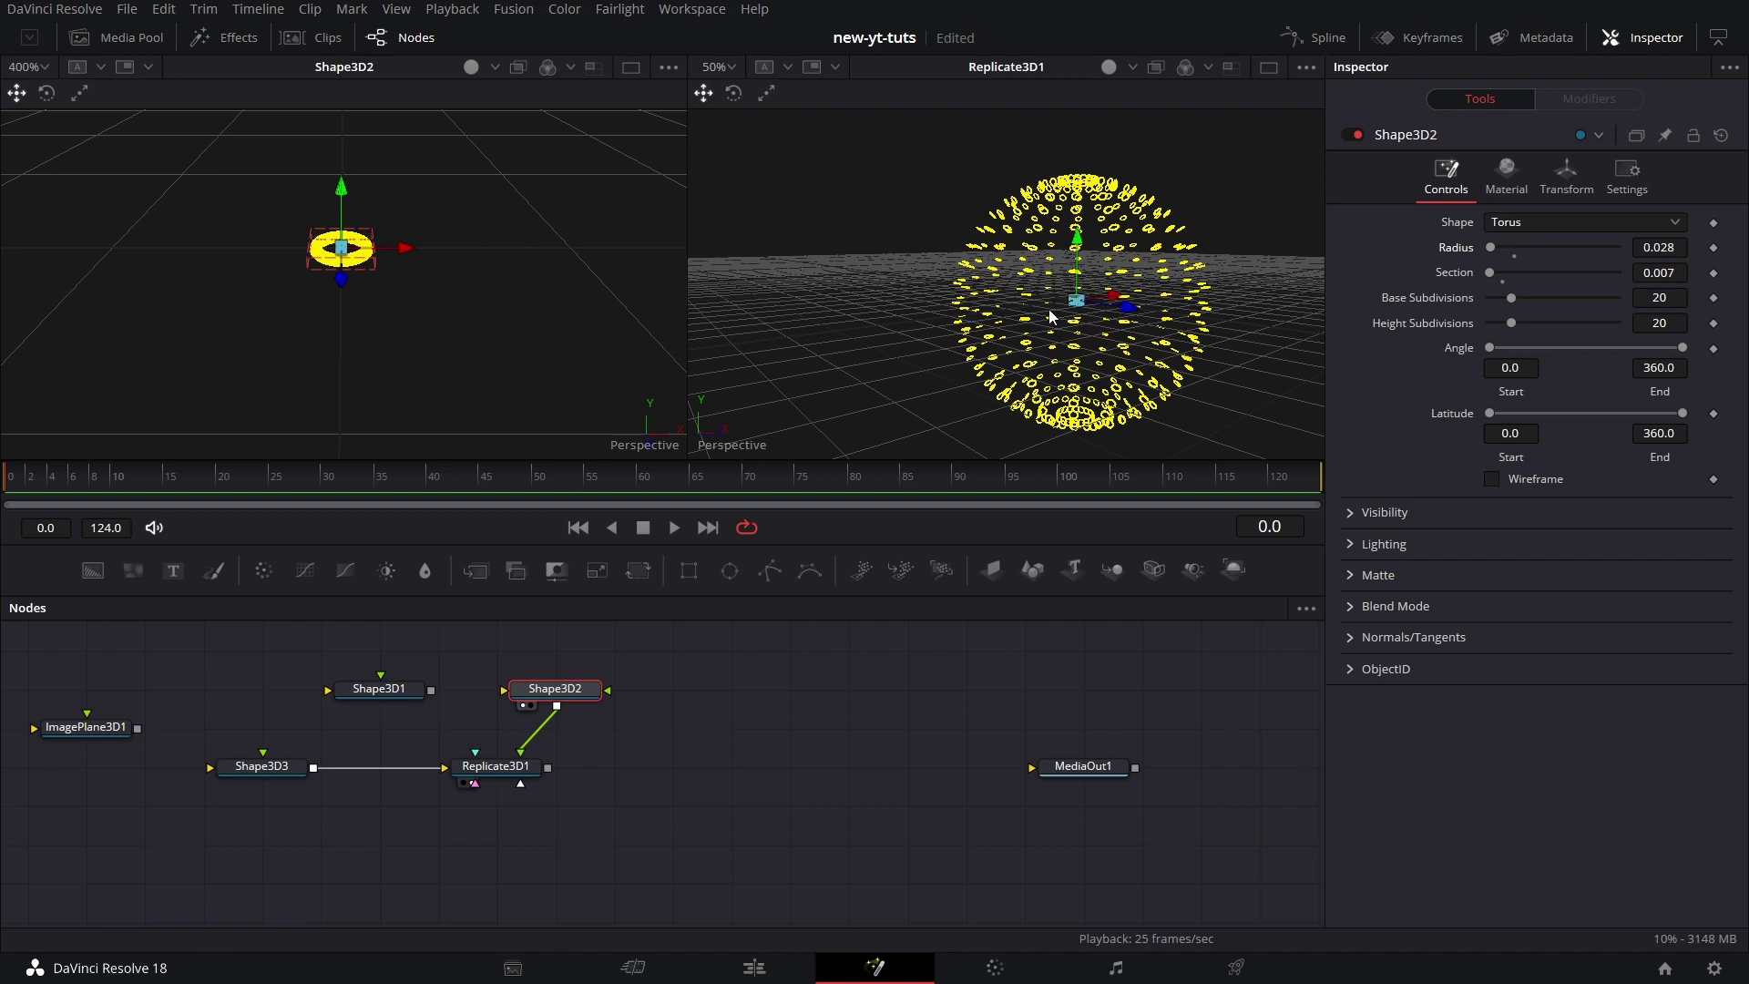
{"action": "middle_click_drag", "start_coordinate": [1183, 391], "coordinate": [1120, 374]}
Zoom the replicator viewer to 100% and orbit to inspect the tori dome
{"action": "left_click", "coordinate": [728, 66]}
{"action": "left_click", "coordinate": [728, 148]}
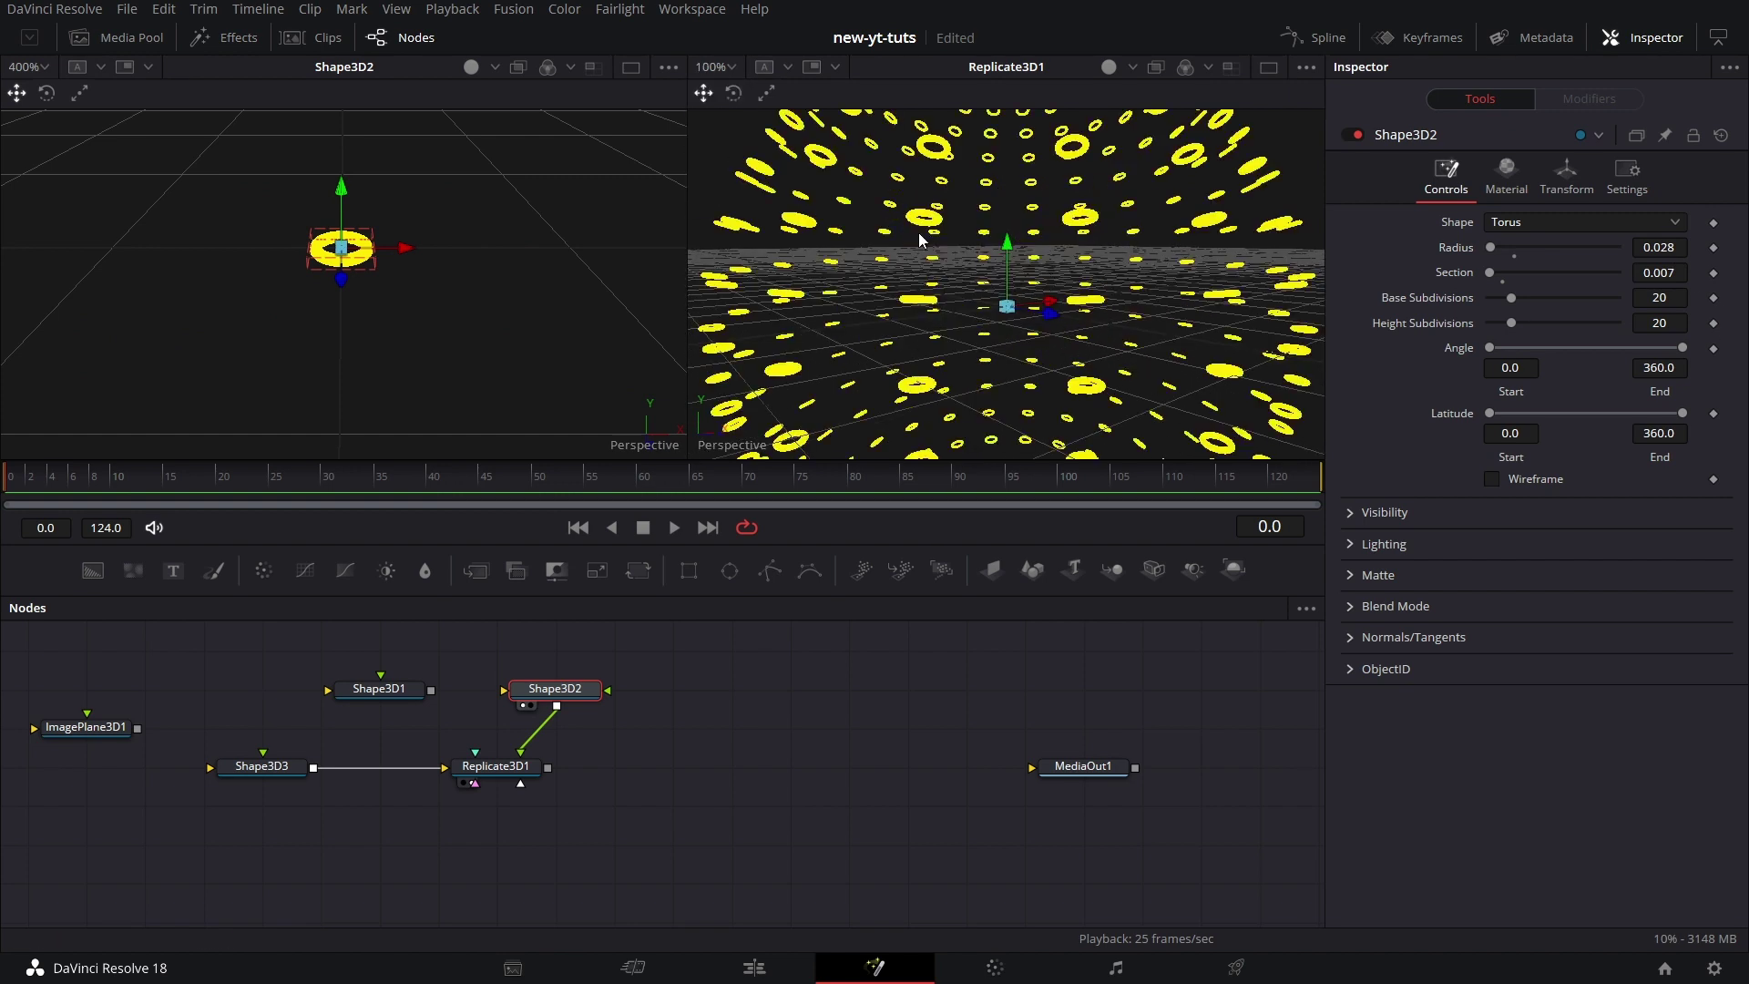
{"action": "middle_click_drag", "start_coordinate": [1174, 313], "coordinate": [1192, 353], "text": "alt"}
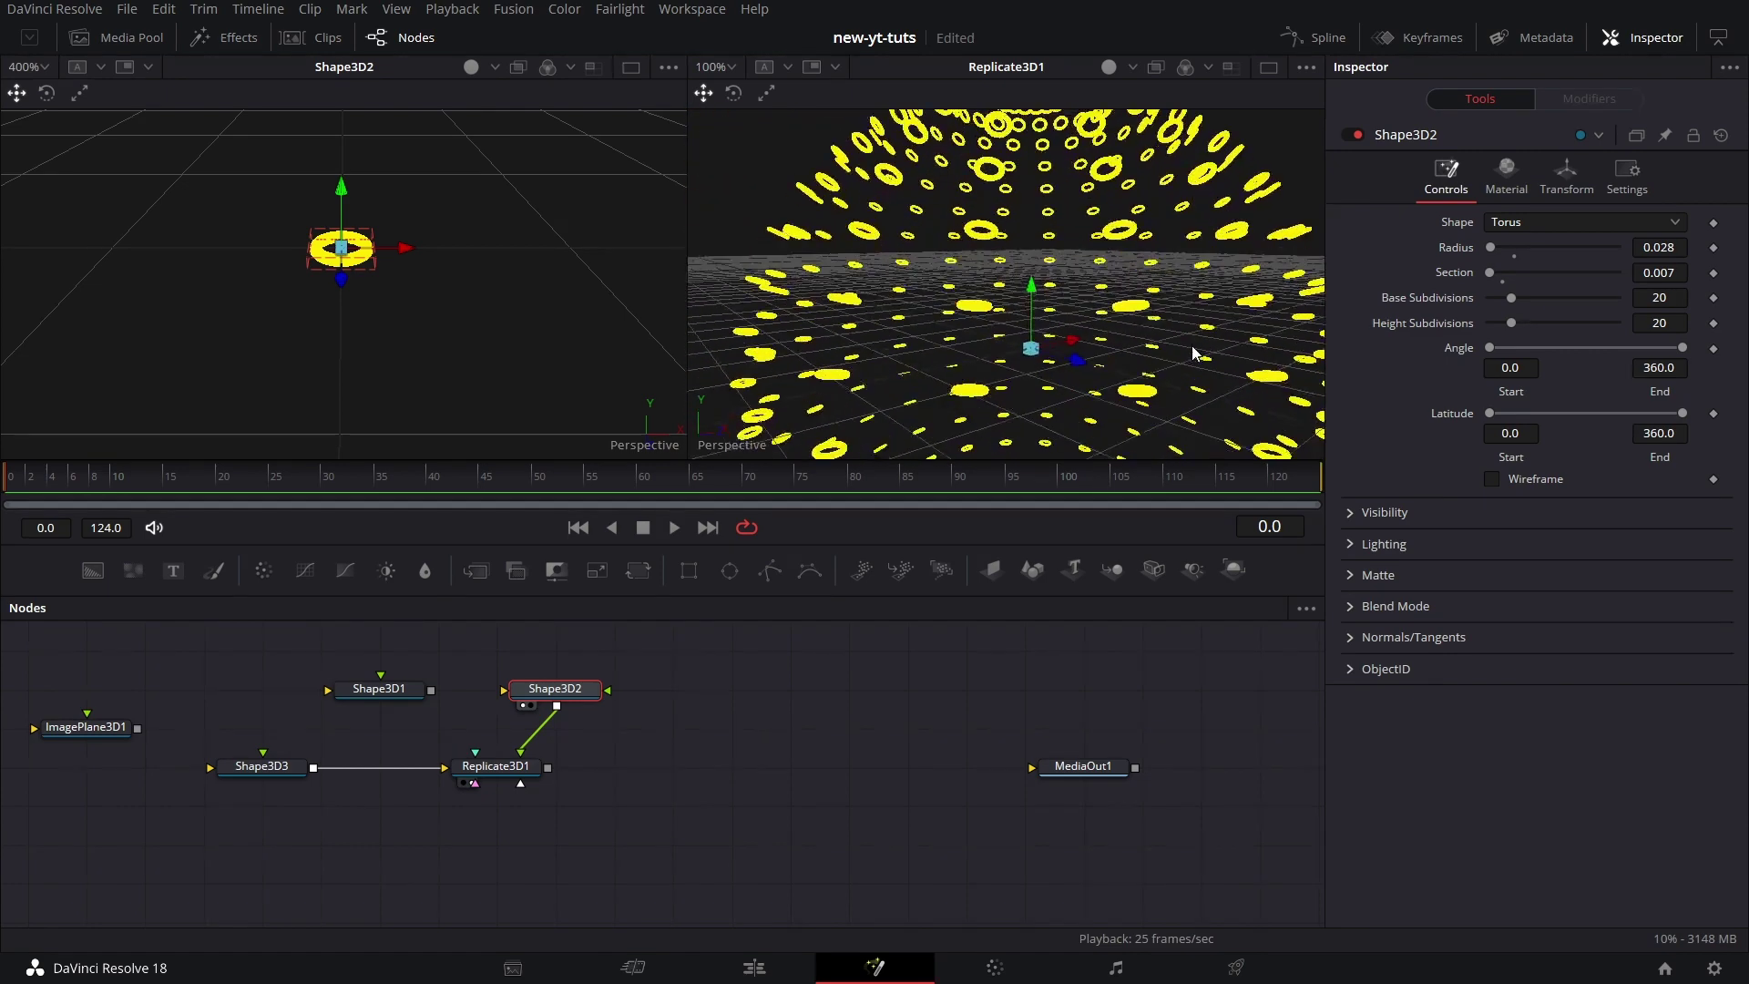
{"action": "left_click", "coordinate": [506, 767]}
{"action": "left_click", "coordinate": [1477, 177]}
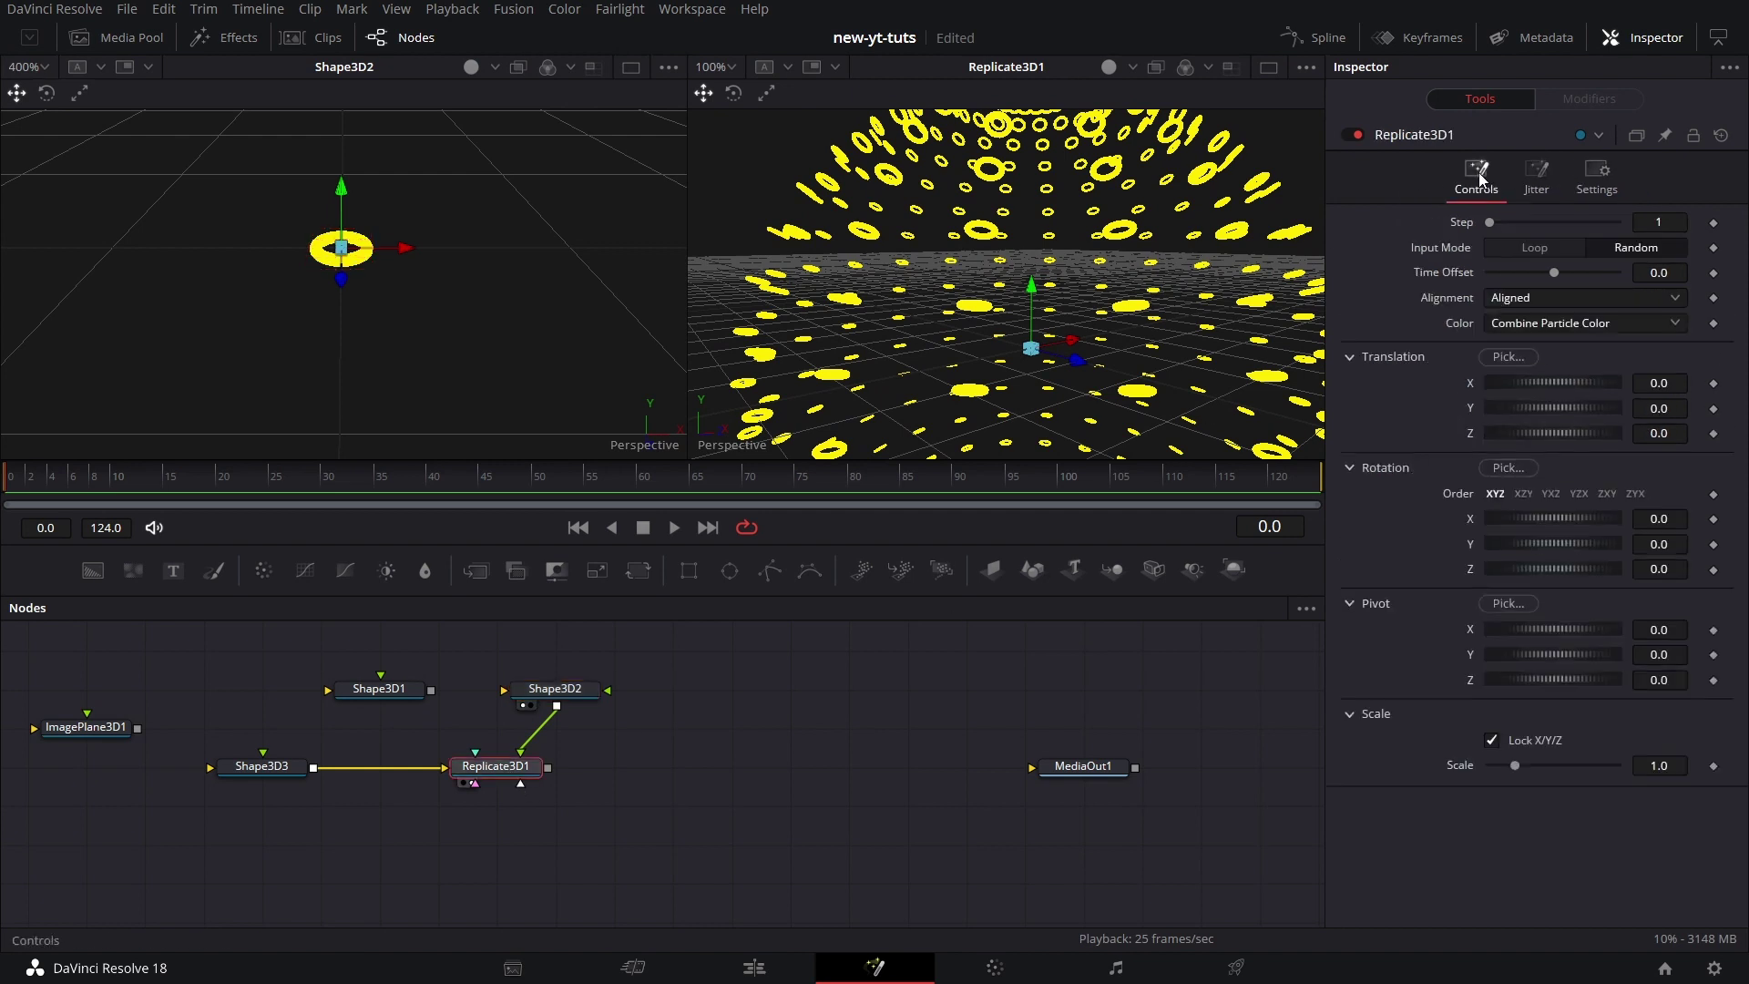
{"action": "middle_click_drag", "start_coordinate": [937, 341], "coordinate": [1004, 384], "text": "alt"}
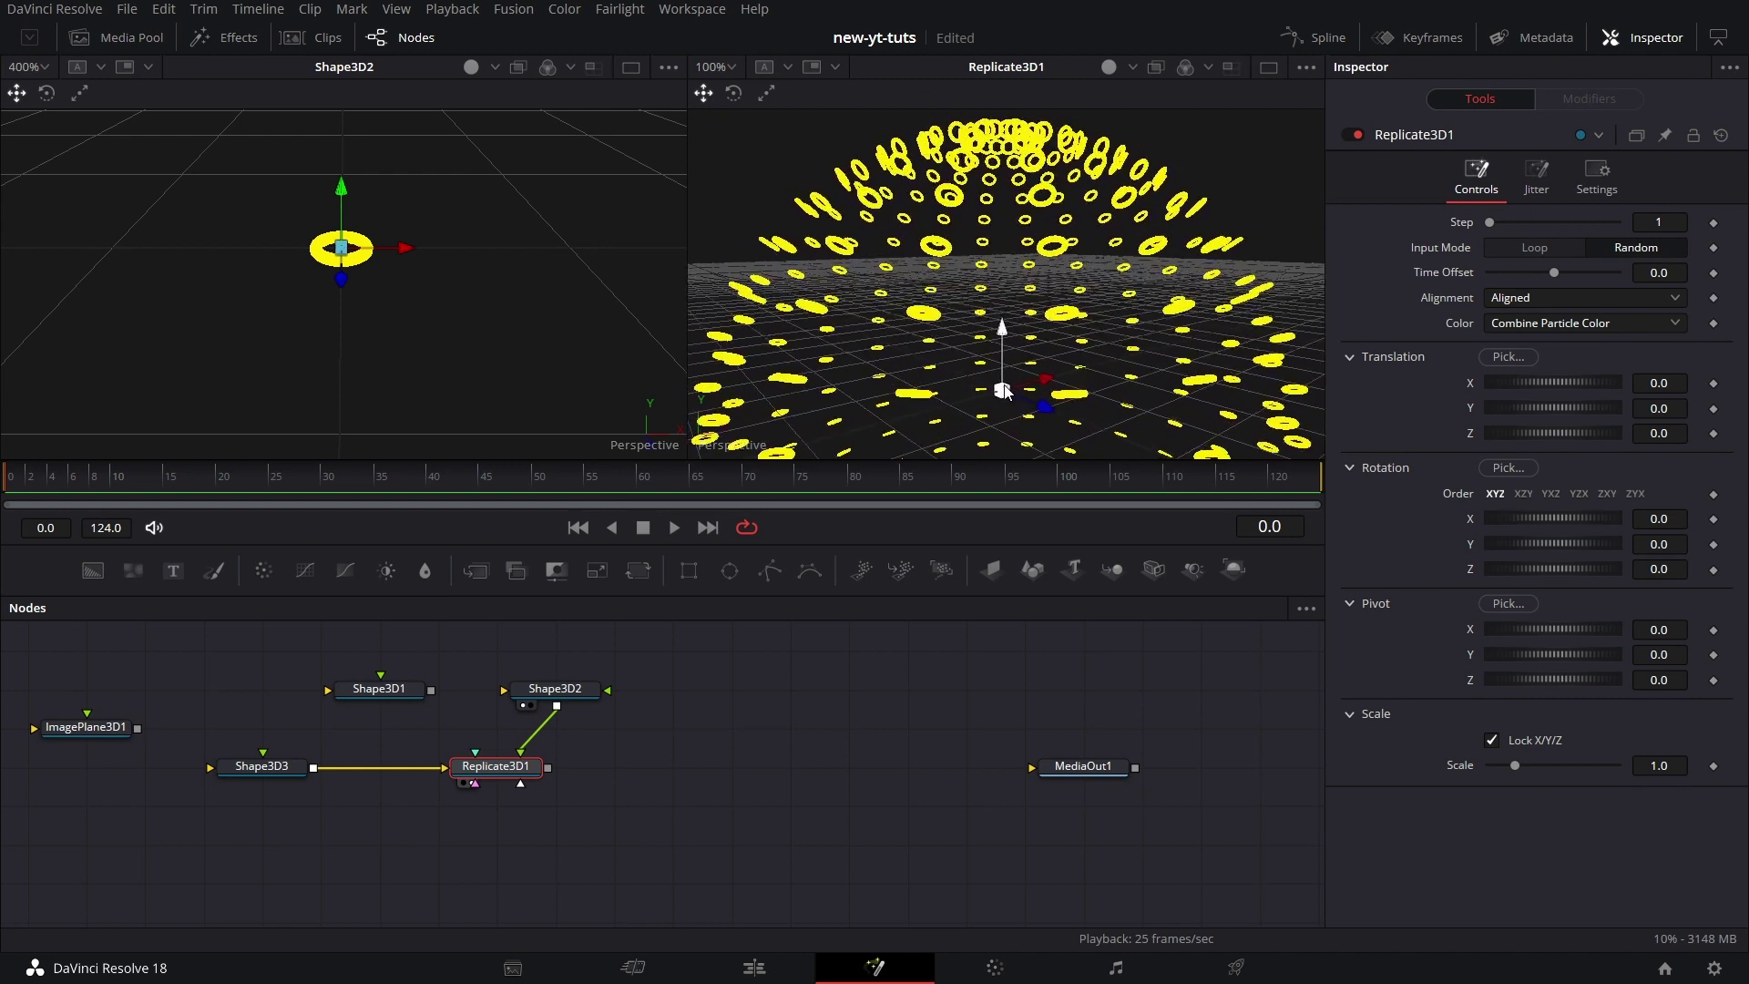
Raise Shape3D3's Base and Height Subdivisions to 100
{"action": "left_click", "coordinate": [275, 772]}
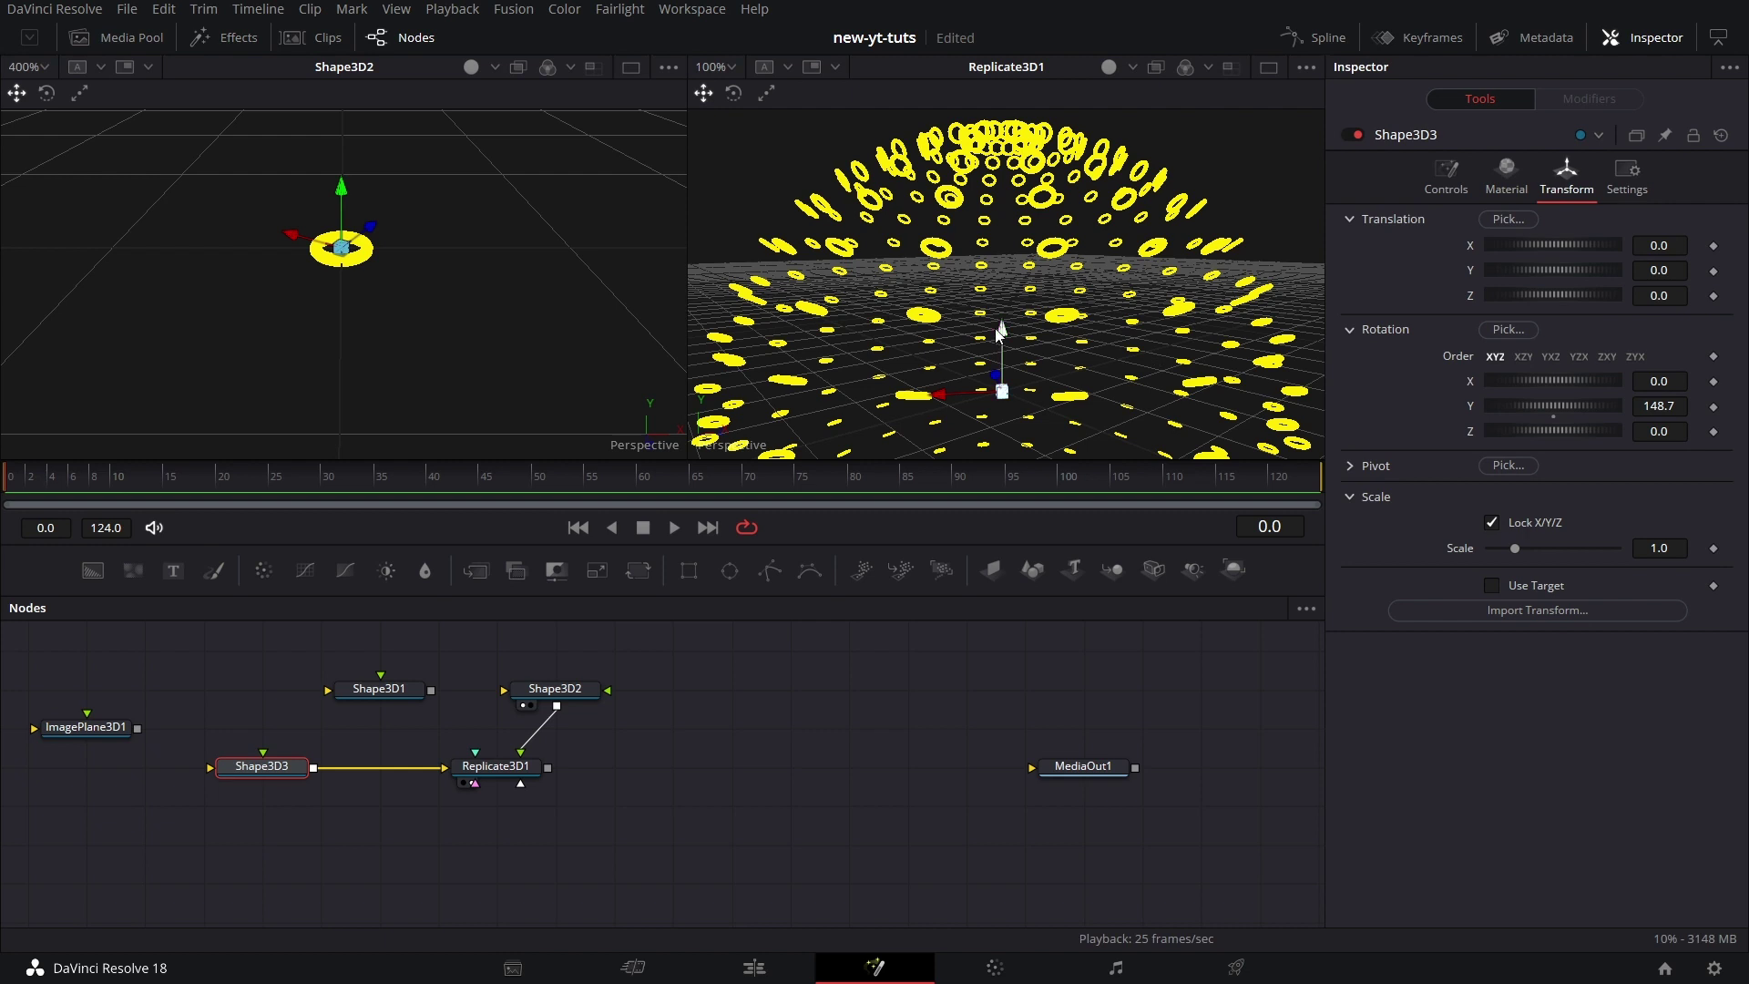
{"action": "left_click", "coordinate": [1445, 175]}
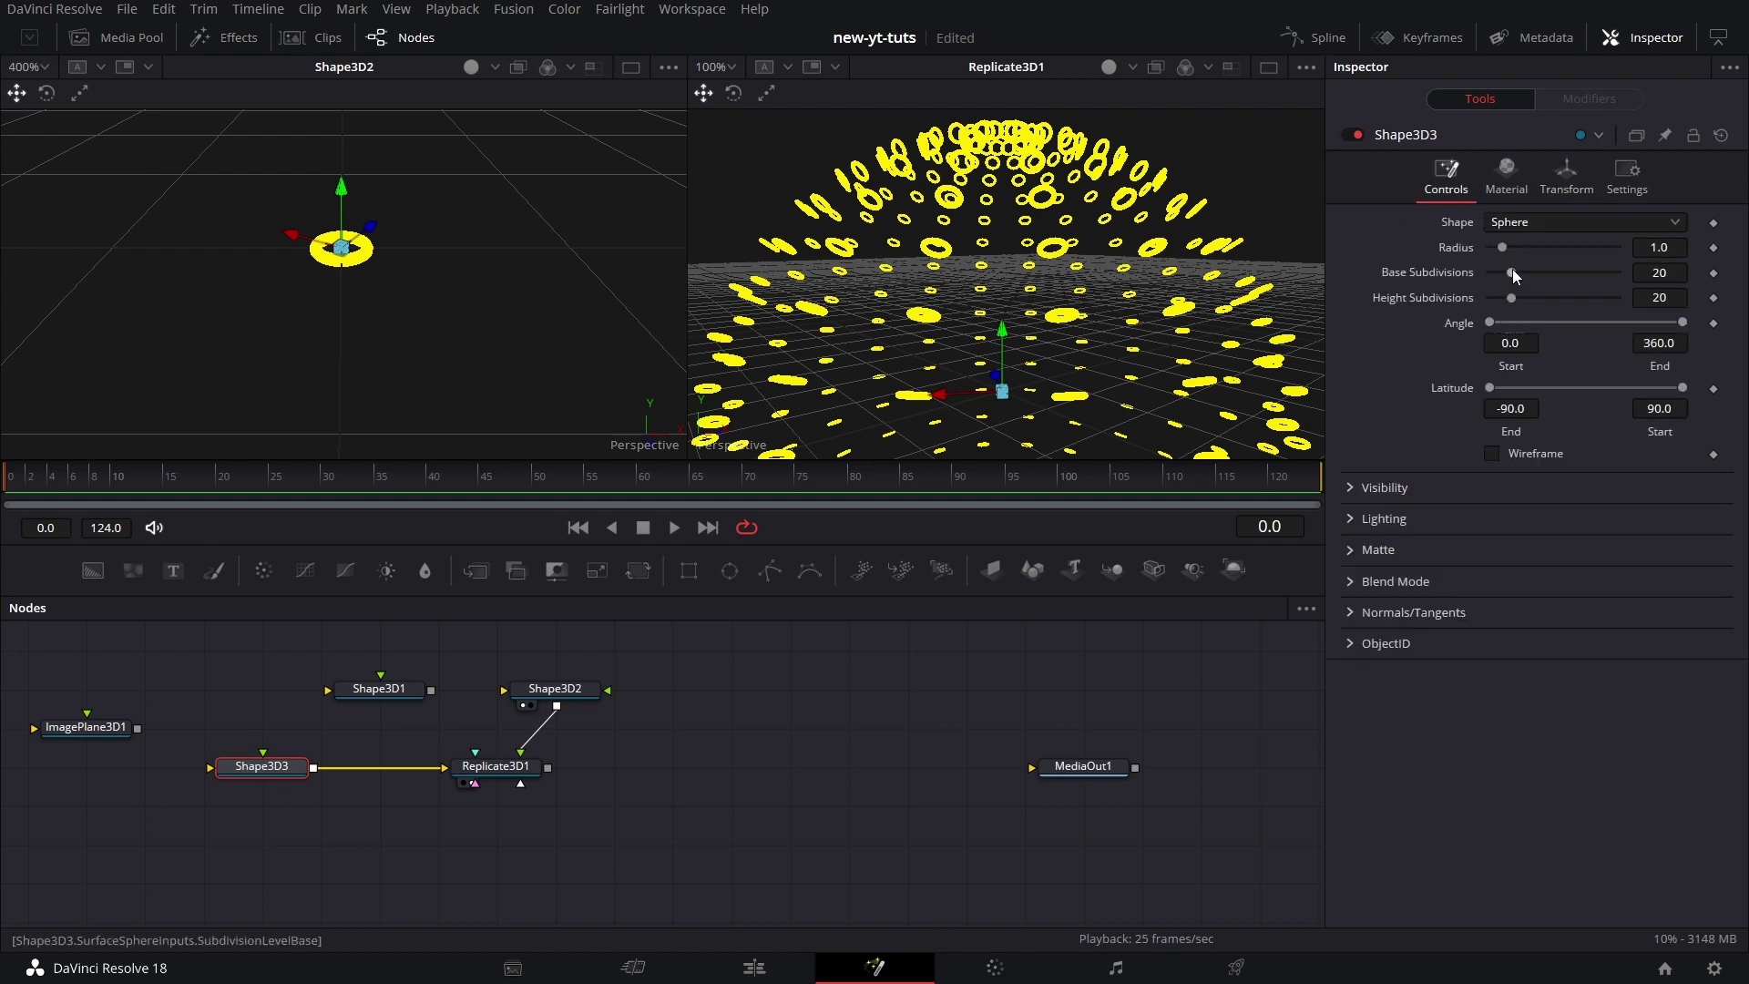
{"action": "left_click_drag", "start_coordinate": [1510, 272], "coordinate": [1616, 272]}
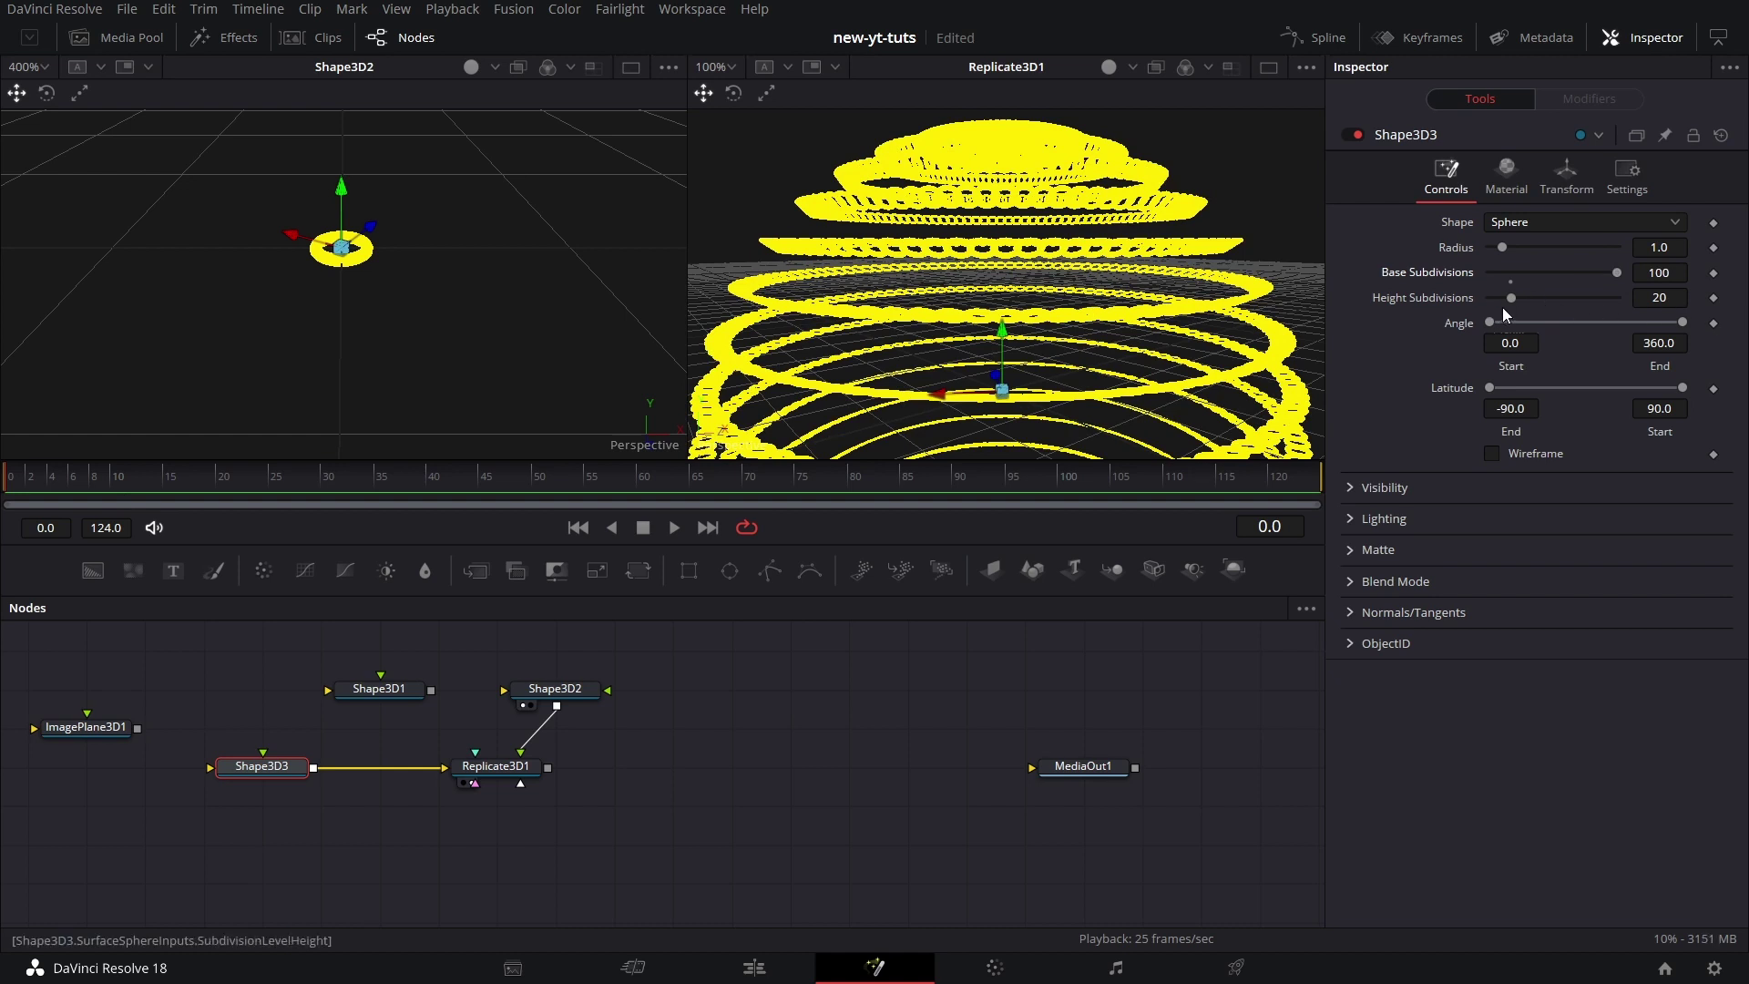
{"action": "left_click_drag", "start_coordinate": [1511, 298], "coordinate": [1630, 297]}
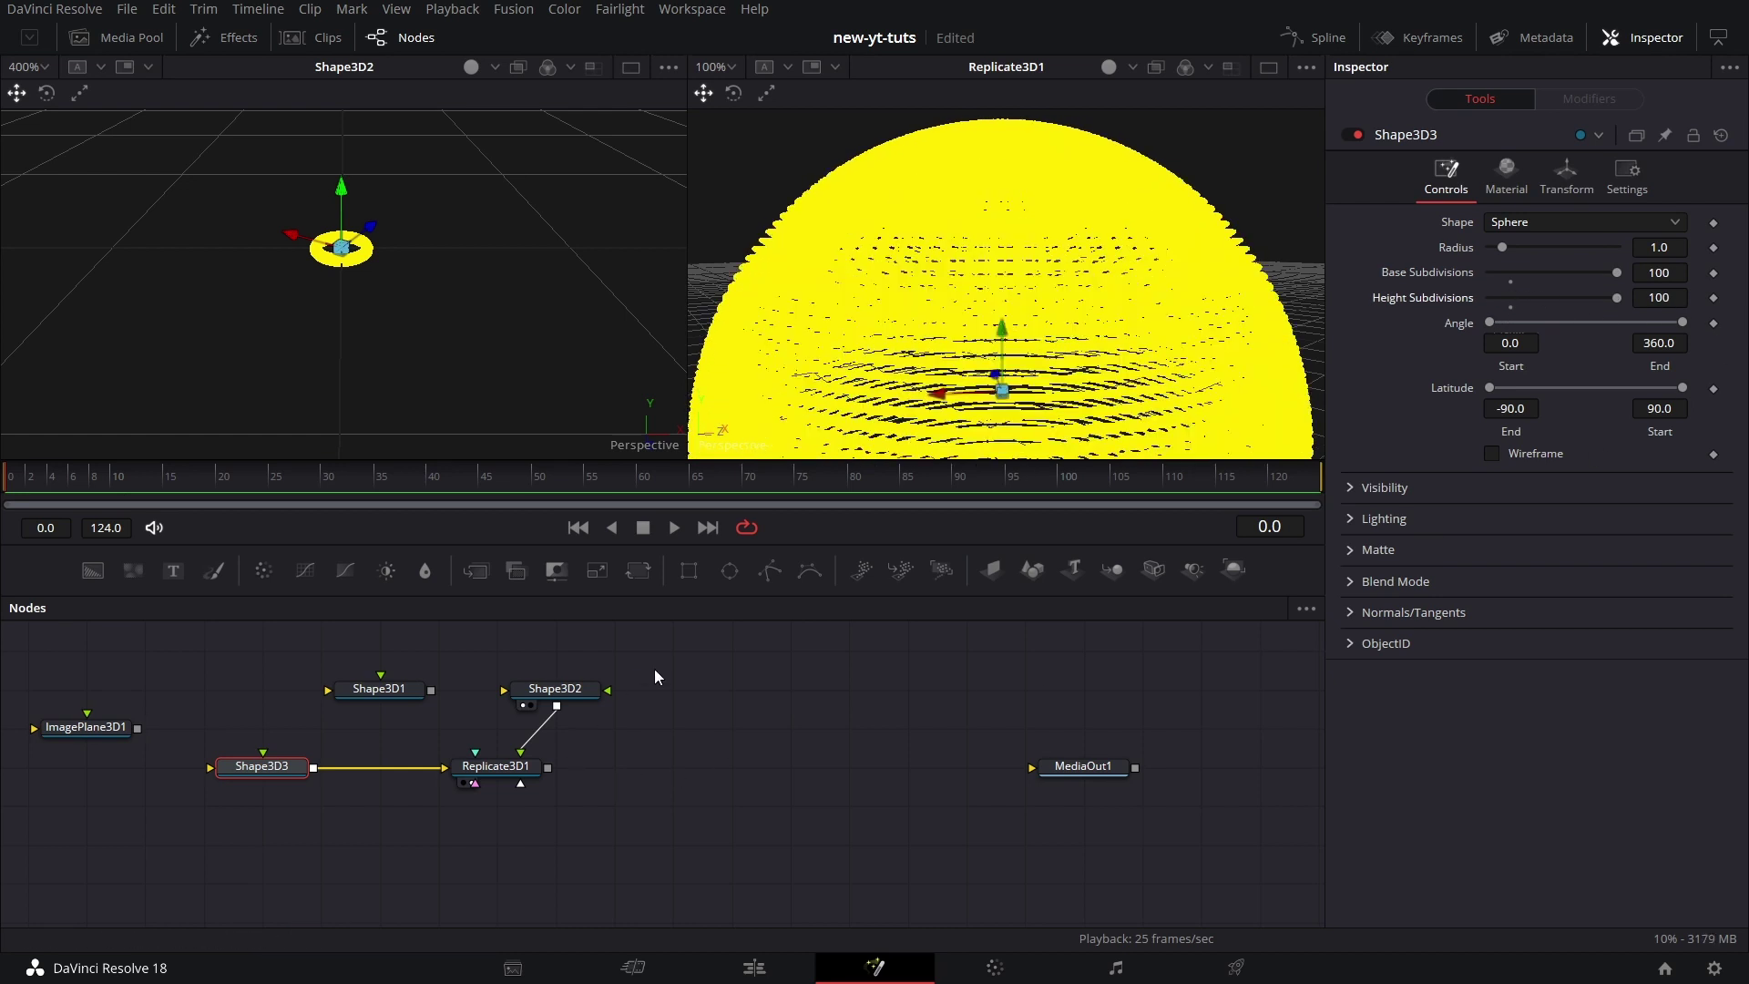
Set Replicate3D1's Step to 11 so the tori are spaced sparsely
{"action": "left_click", "coordinate": [507, 773]}
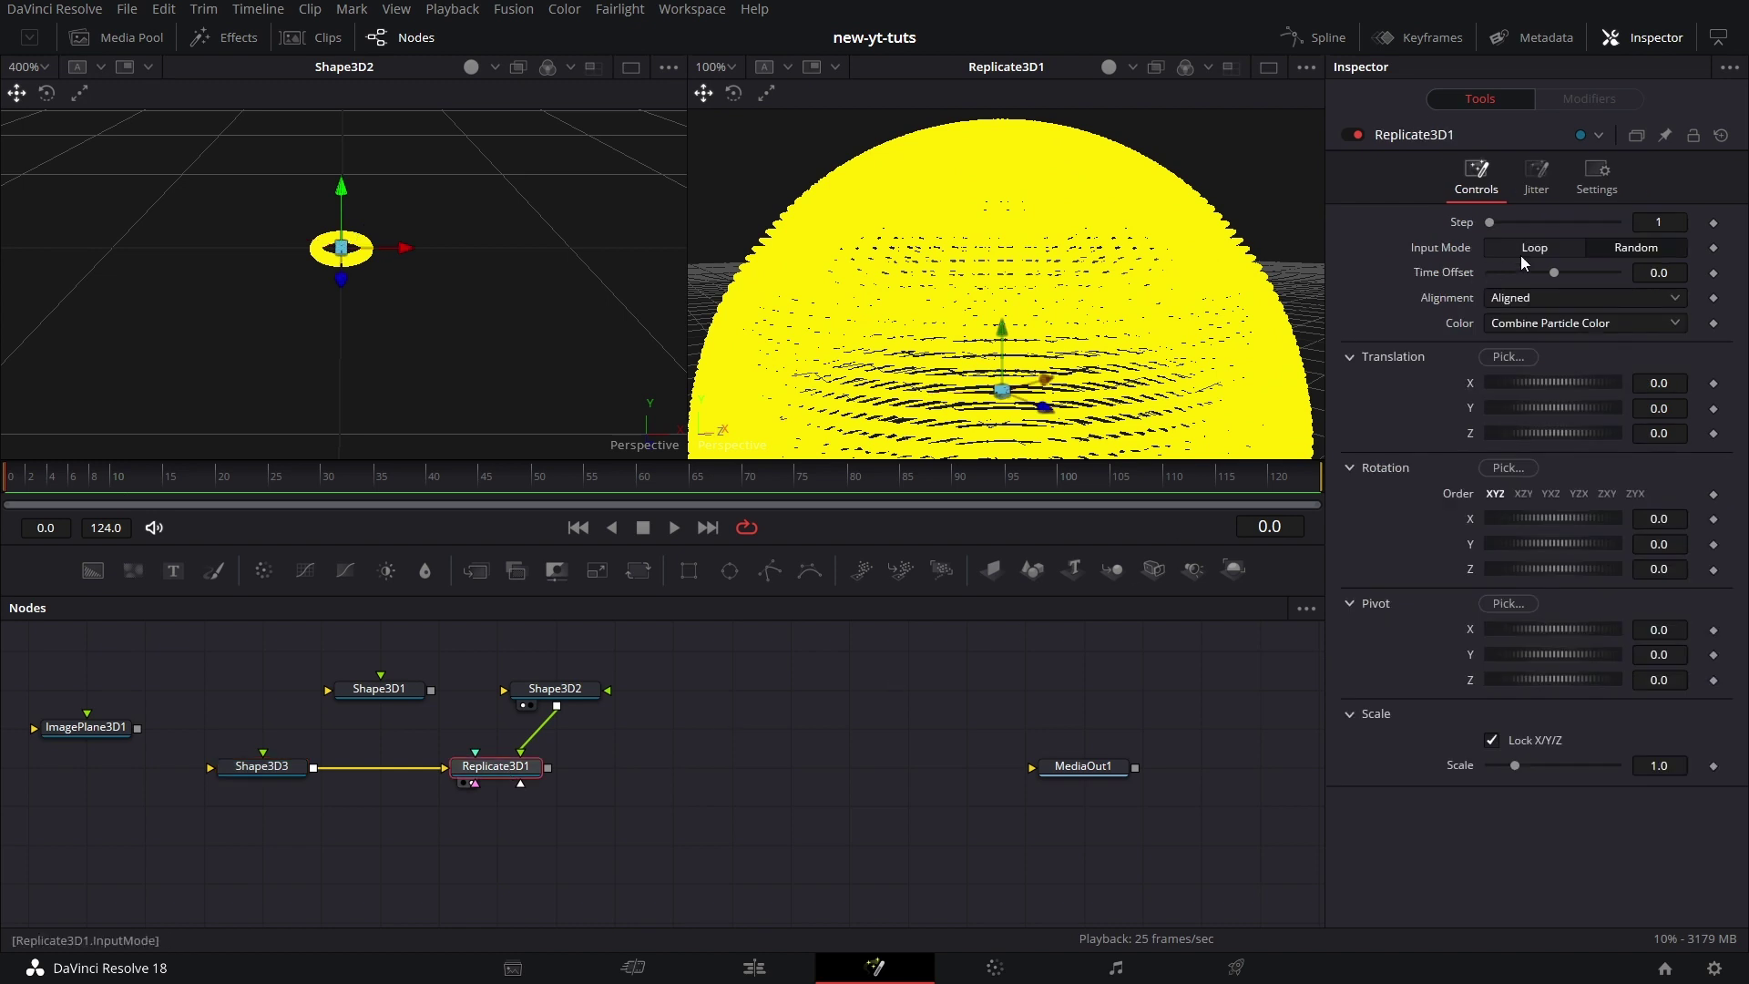
{"action": "left_click_drag", "start_coordinate": [1490, 223], "coordinate": [1618, 222]}
{"action": "left_click", "coordinate": [1675, 228]}
{"action": "key", "text": "Return"}
{"action": "type", "text": "11"}
{"action": "key", "text": "Tab"}
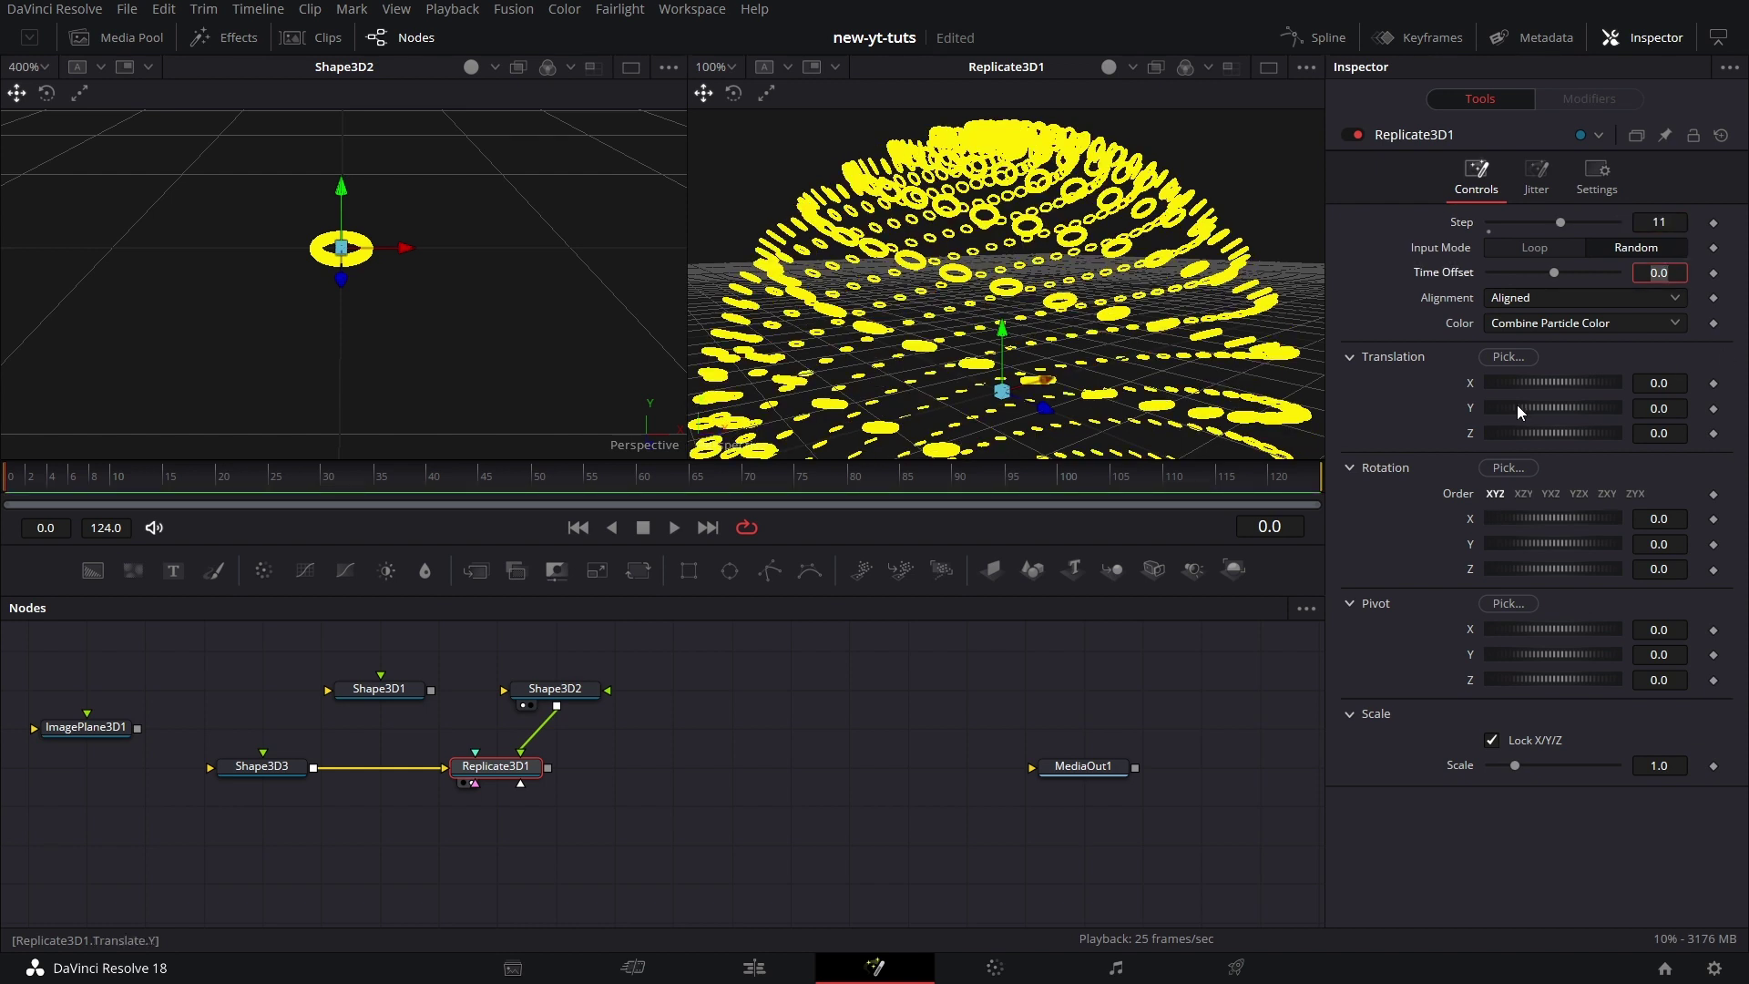
Zoom the replicate view to 50%, orbit it edge-on, and move Shape3D2 beside Shape3D1
{"action": "left_click", "coordinate": [731, 69]}
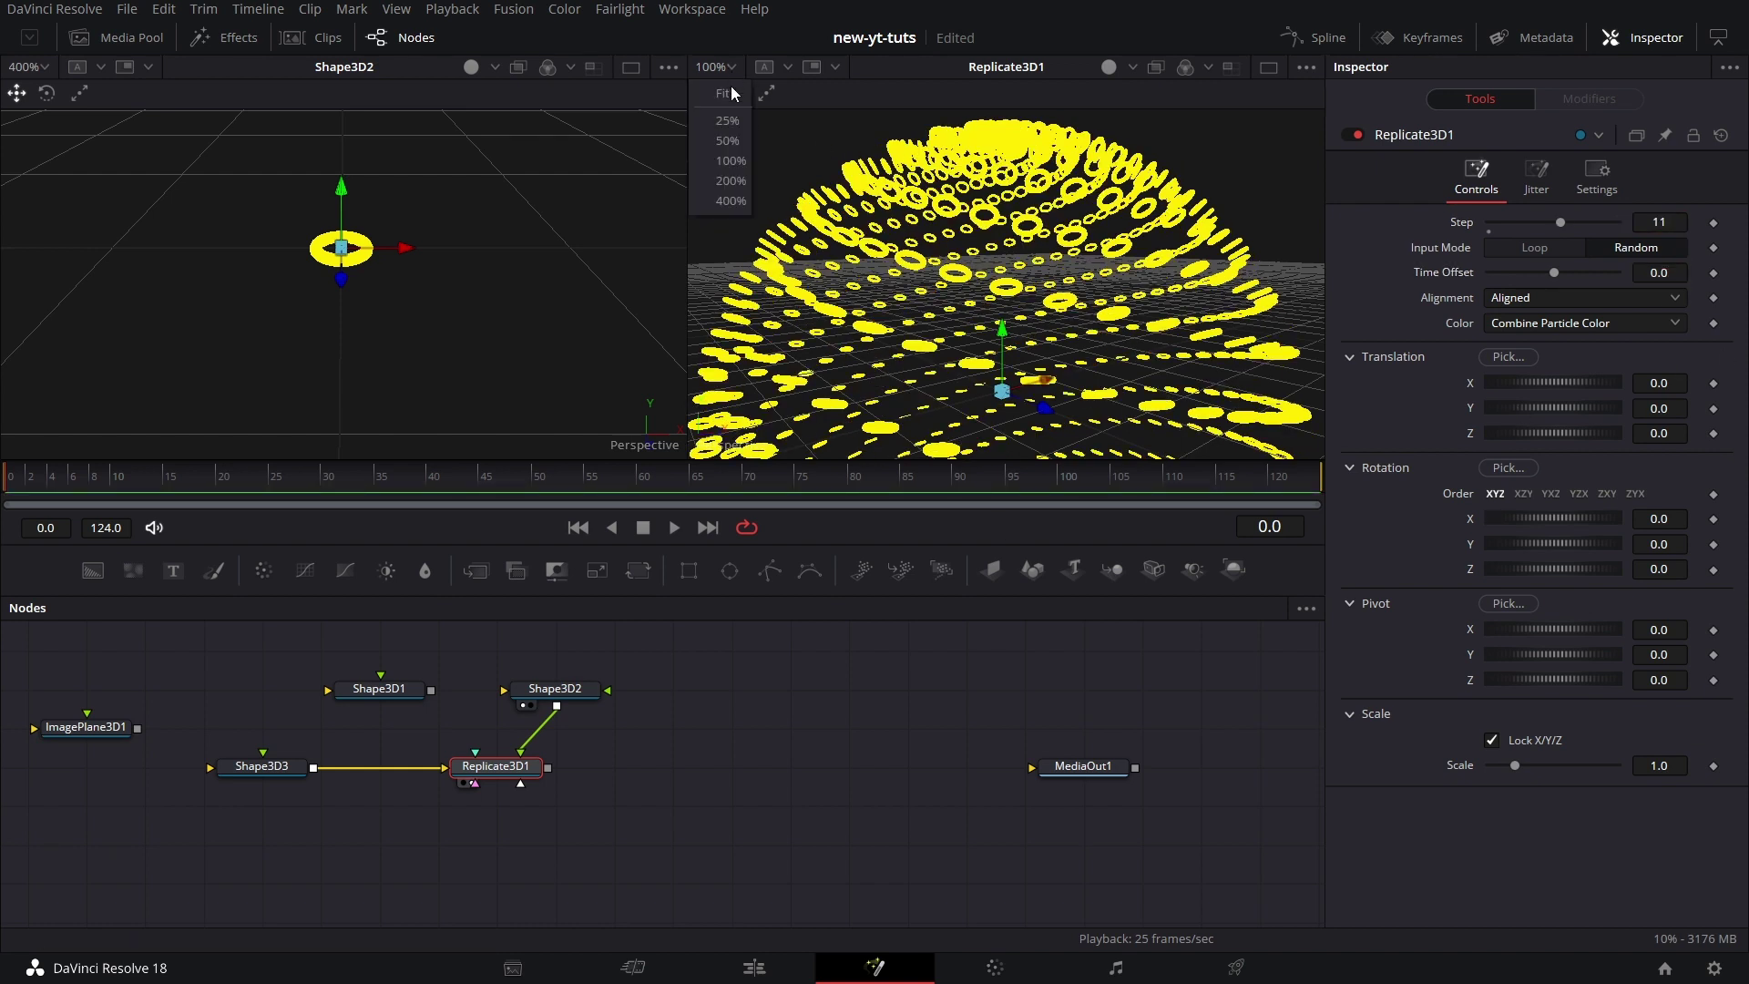
{"action": "left_click", "coordinate": [726, 140]}
{"action": "mouse_move", "coordinate": [1020, 335]}
{"action": "middle_mouse_down", "text": "alt"}
{"action": "mouse_move", "coordinate": [1024, 260]}
{"action": "mouse_move", "coordinate": [1028, 319]}
{"action": "middle_mouse_up", "text": "alt"}
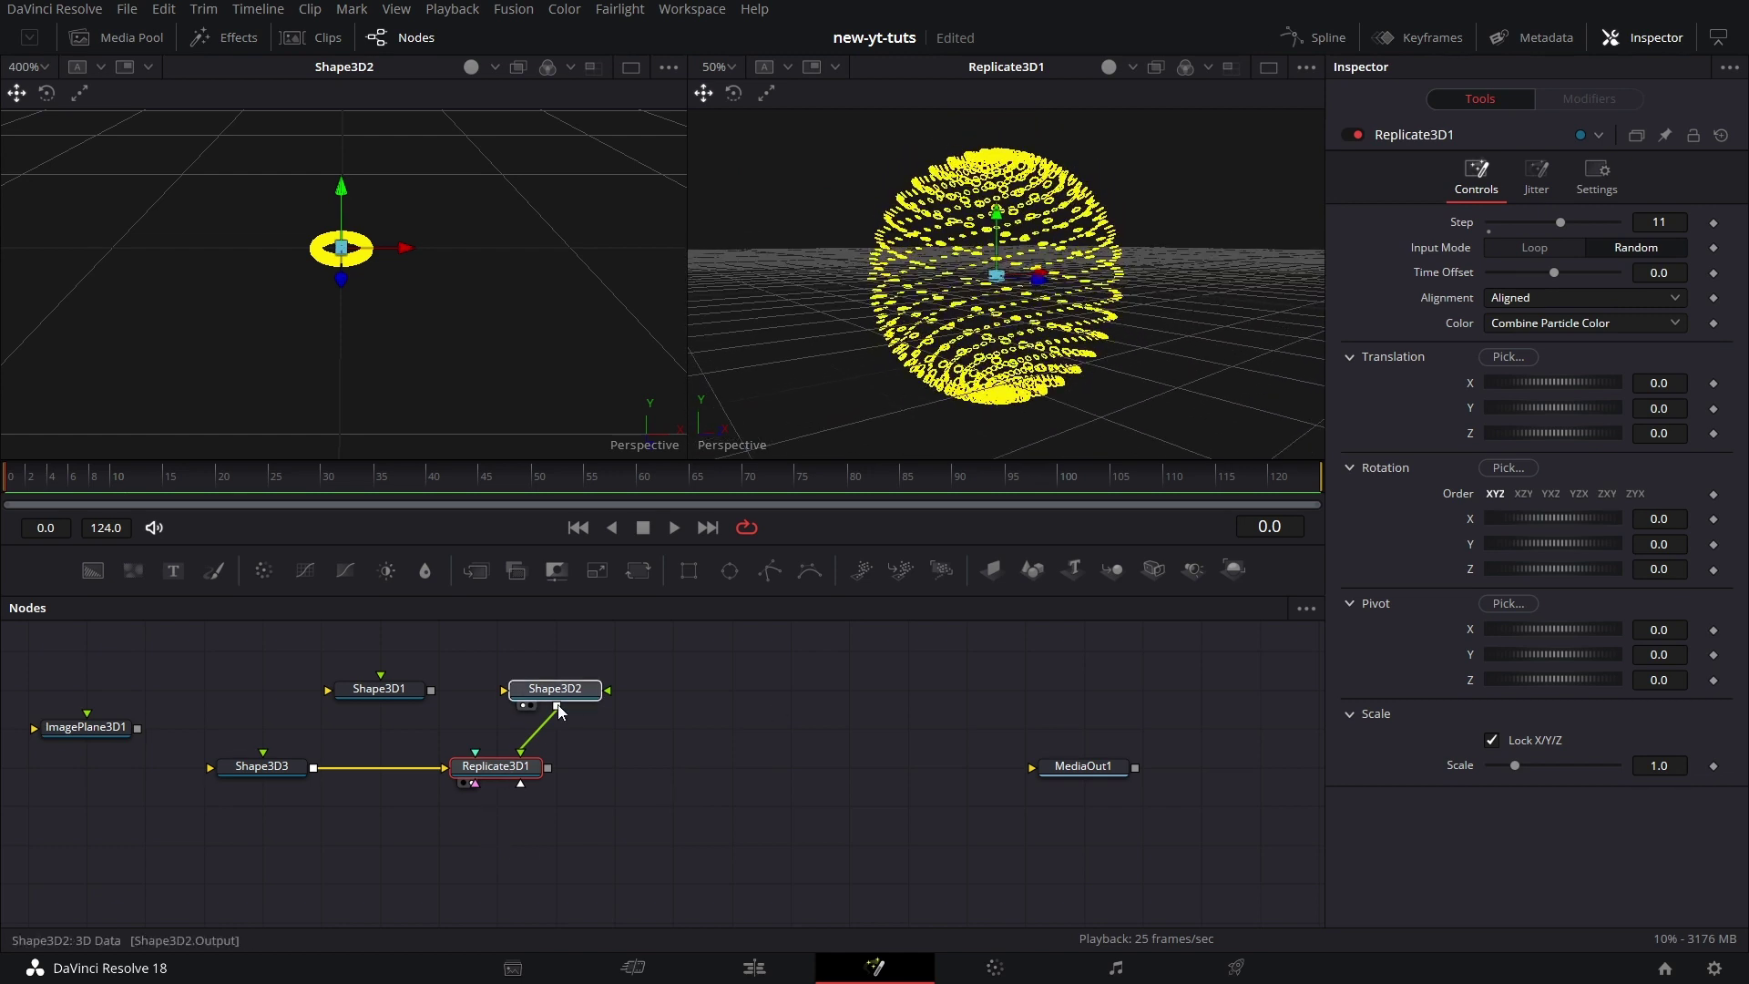
{"action": "left_click_drag", "start_coordinate": [595, 701], "coordinate": [536, 702]}
Delete the unused Shape3D1 node and show the Shape3D3 sphere alone in the left view at 50%
{"action": "left_click", "coordinate": [259, 768]}
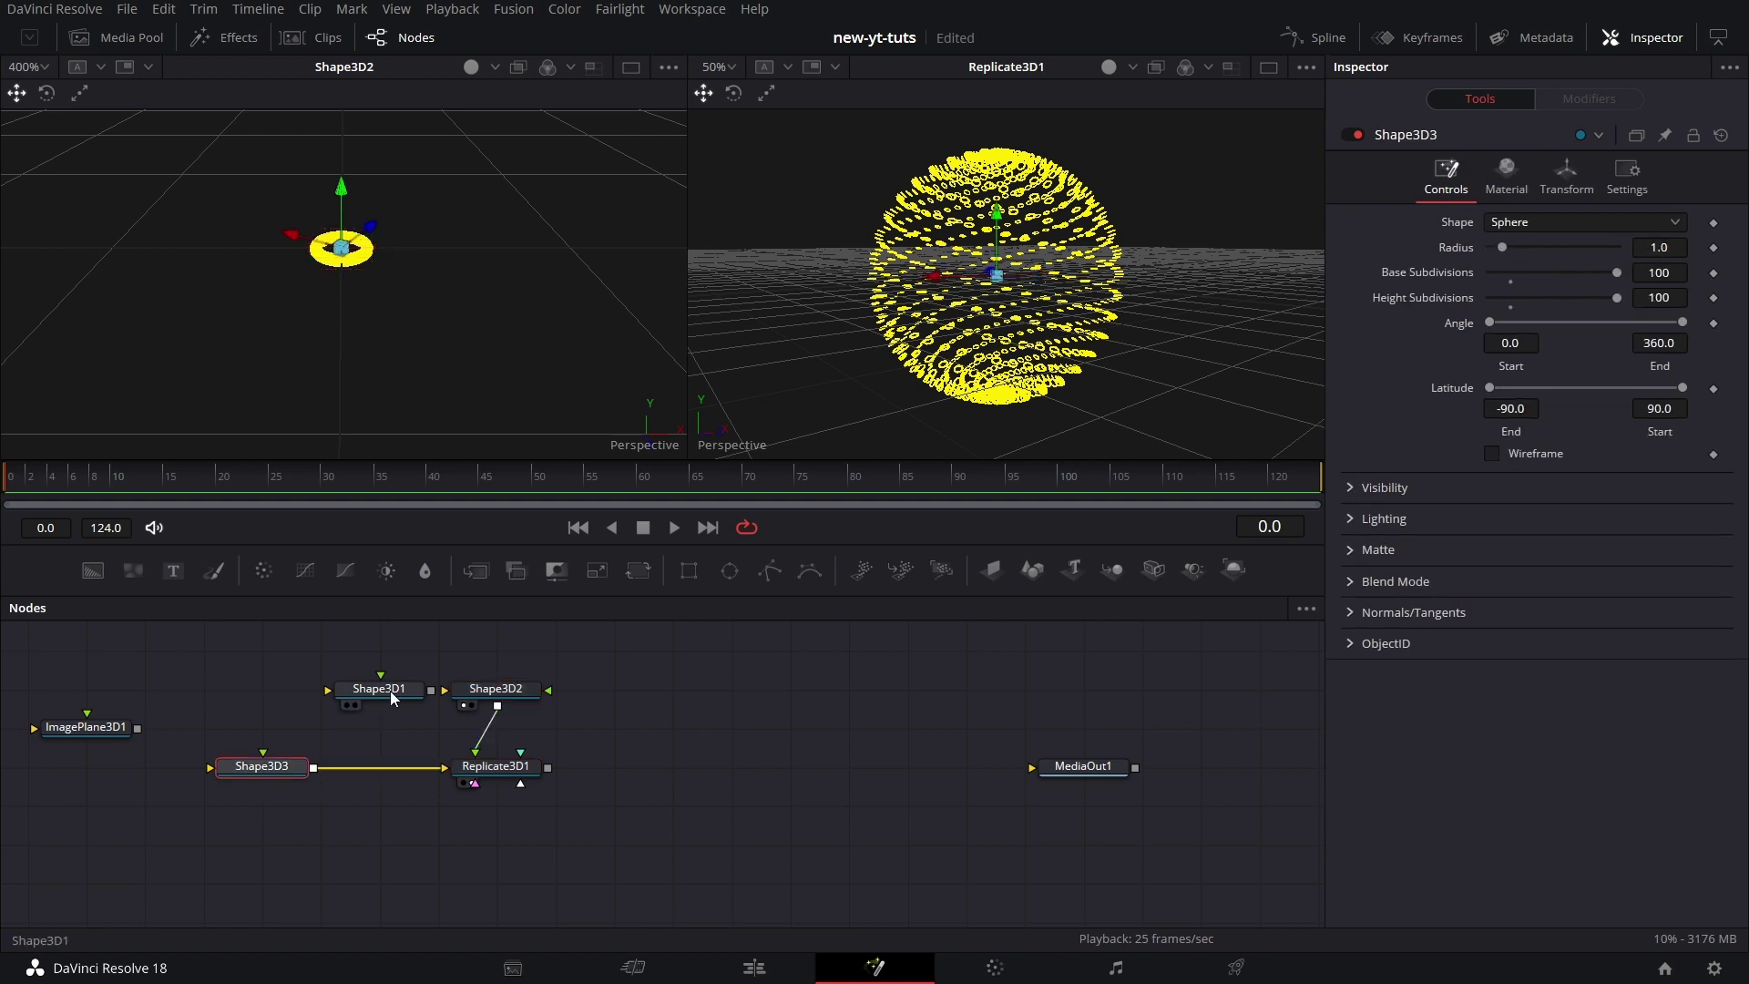
{"action": "left_click_drag", "start_coordinate": [391, 689], "coordinate": [332, 689]}
{"action": "key", "text": "Delete"}
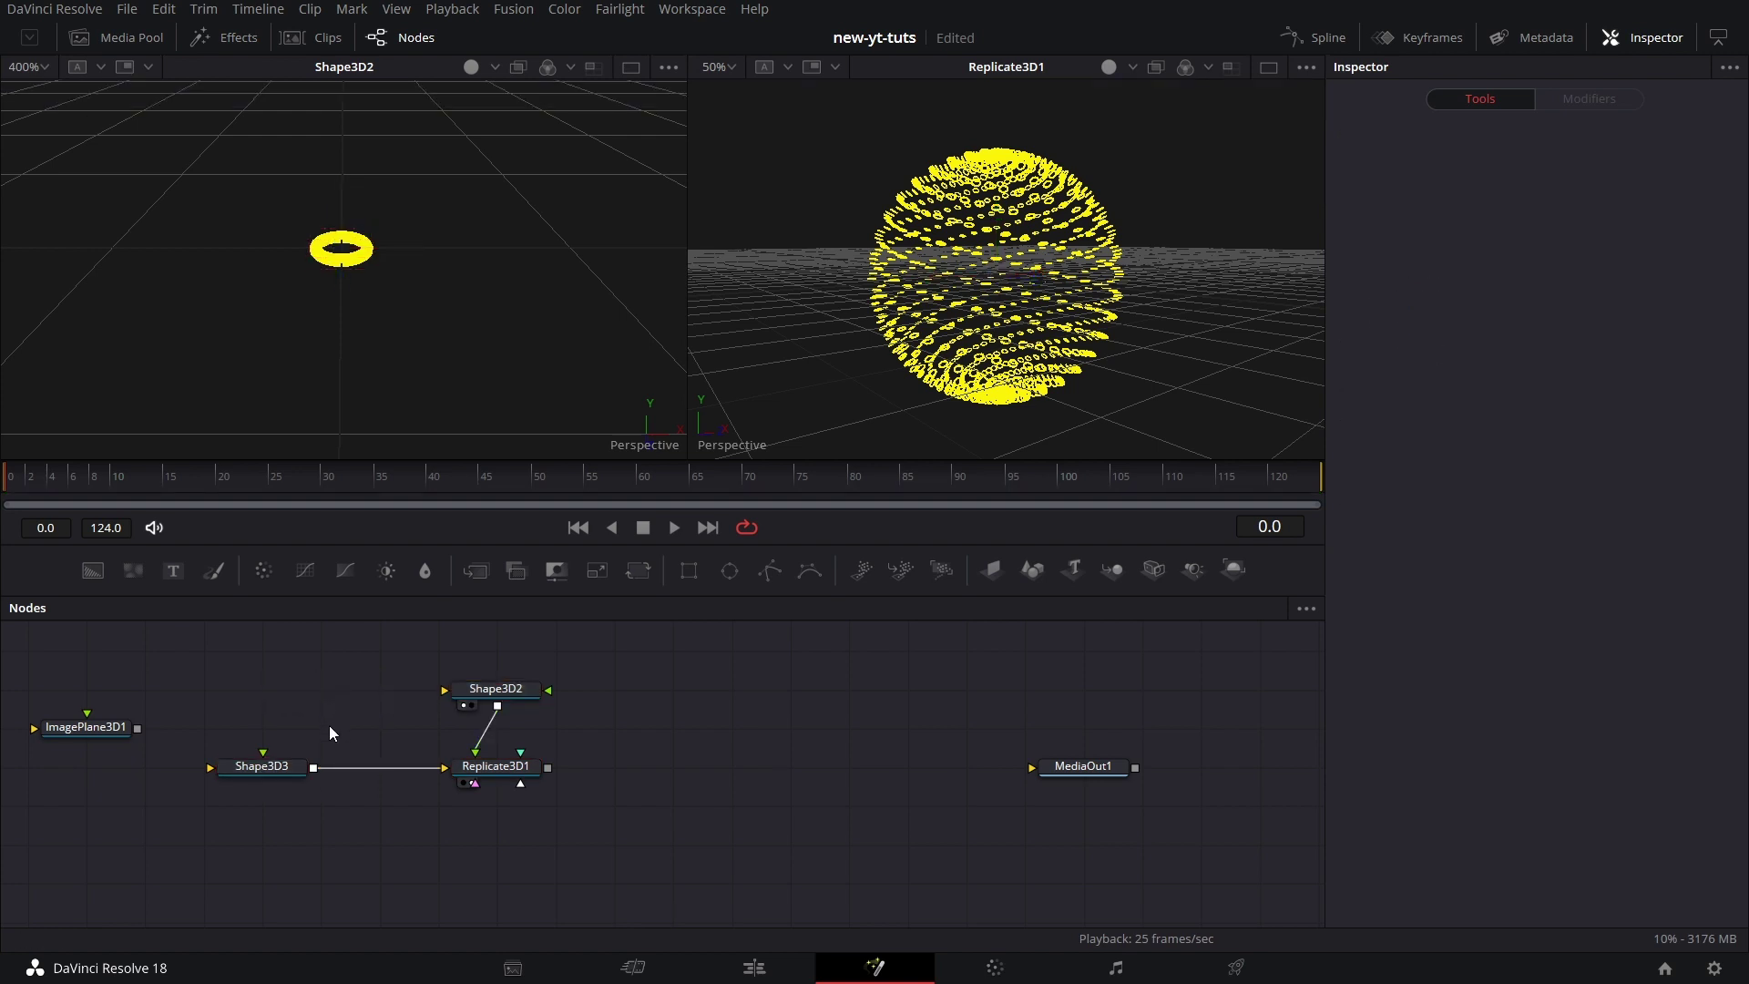
{"action": "left_click", "coordinate": [278, 770]}
{"action": "key", "text": "1"}
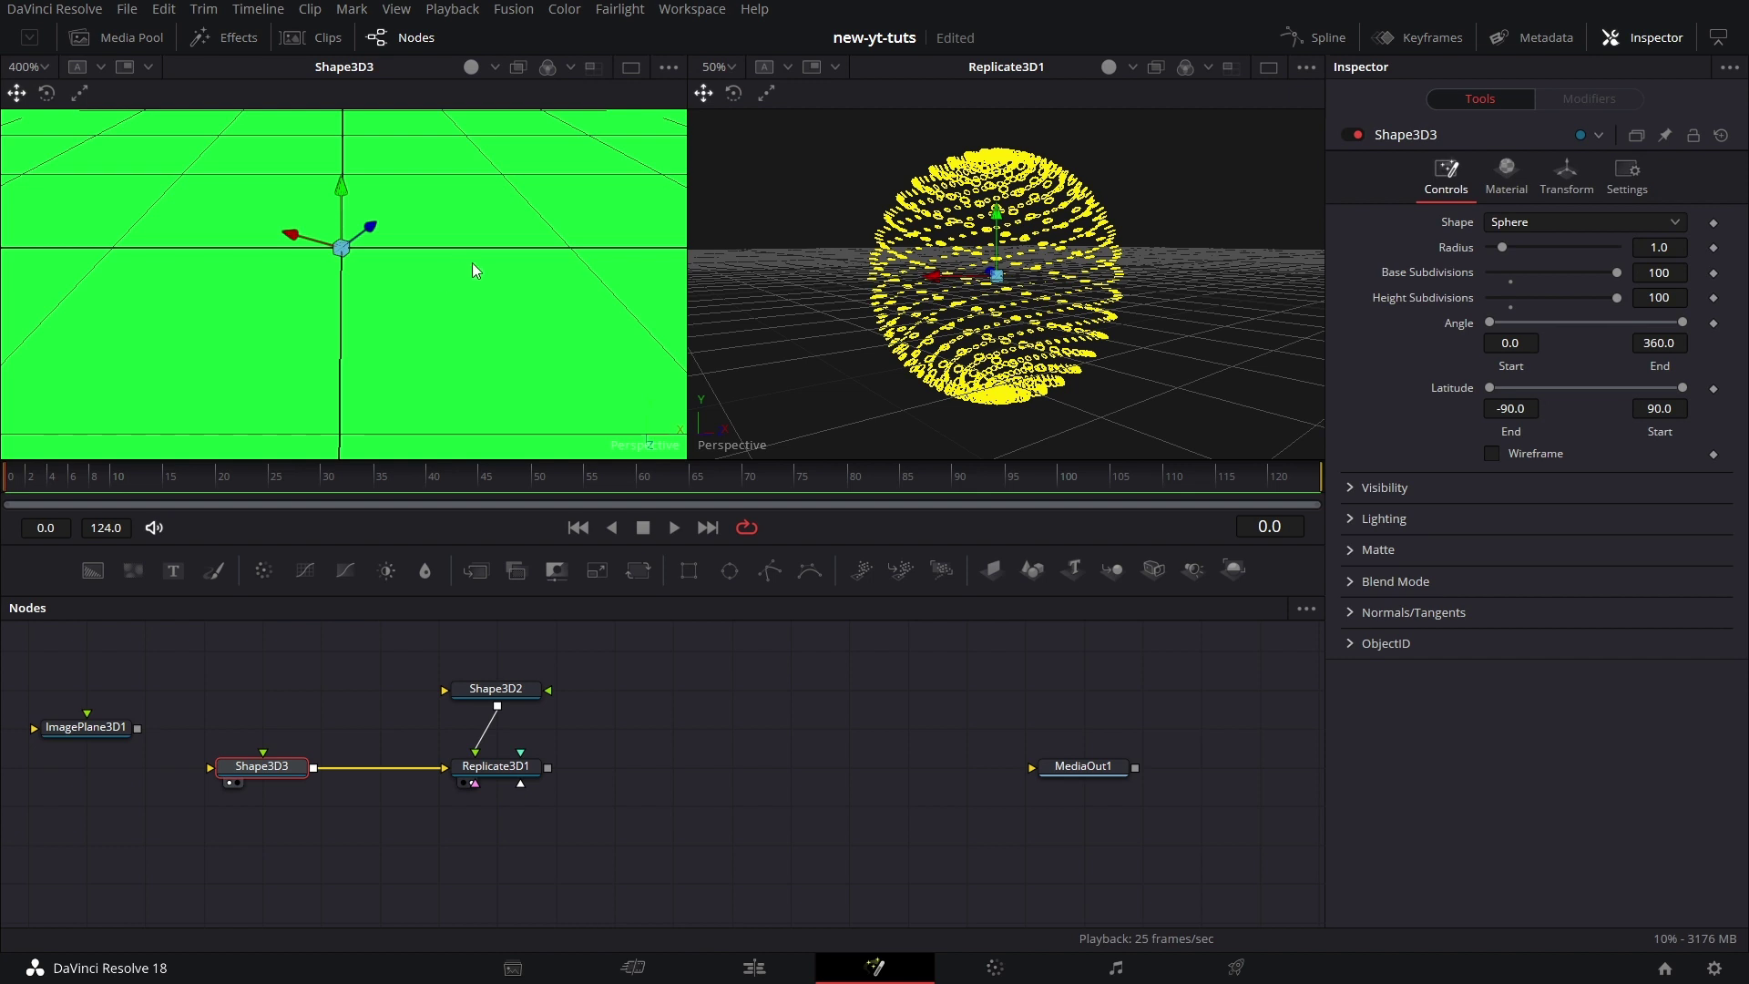
{"action": "left_click", "coordinate": [42, 66]}
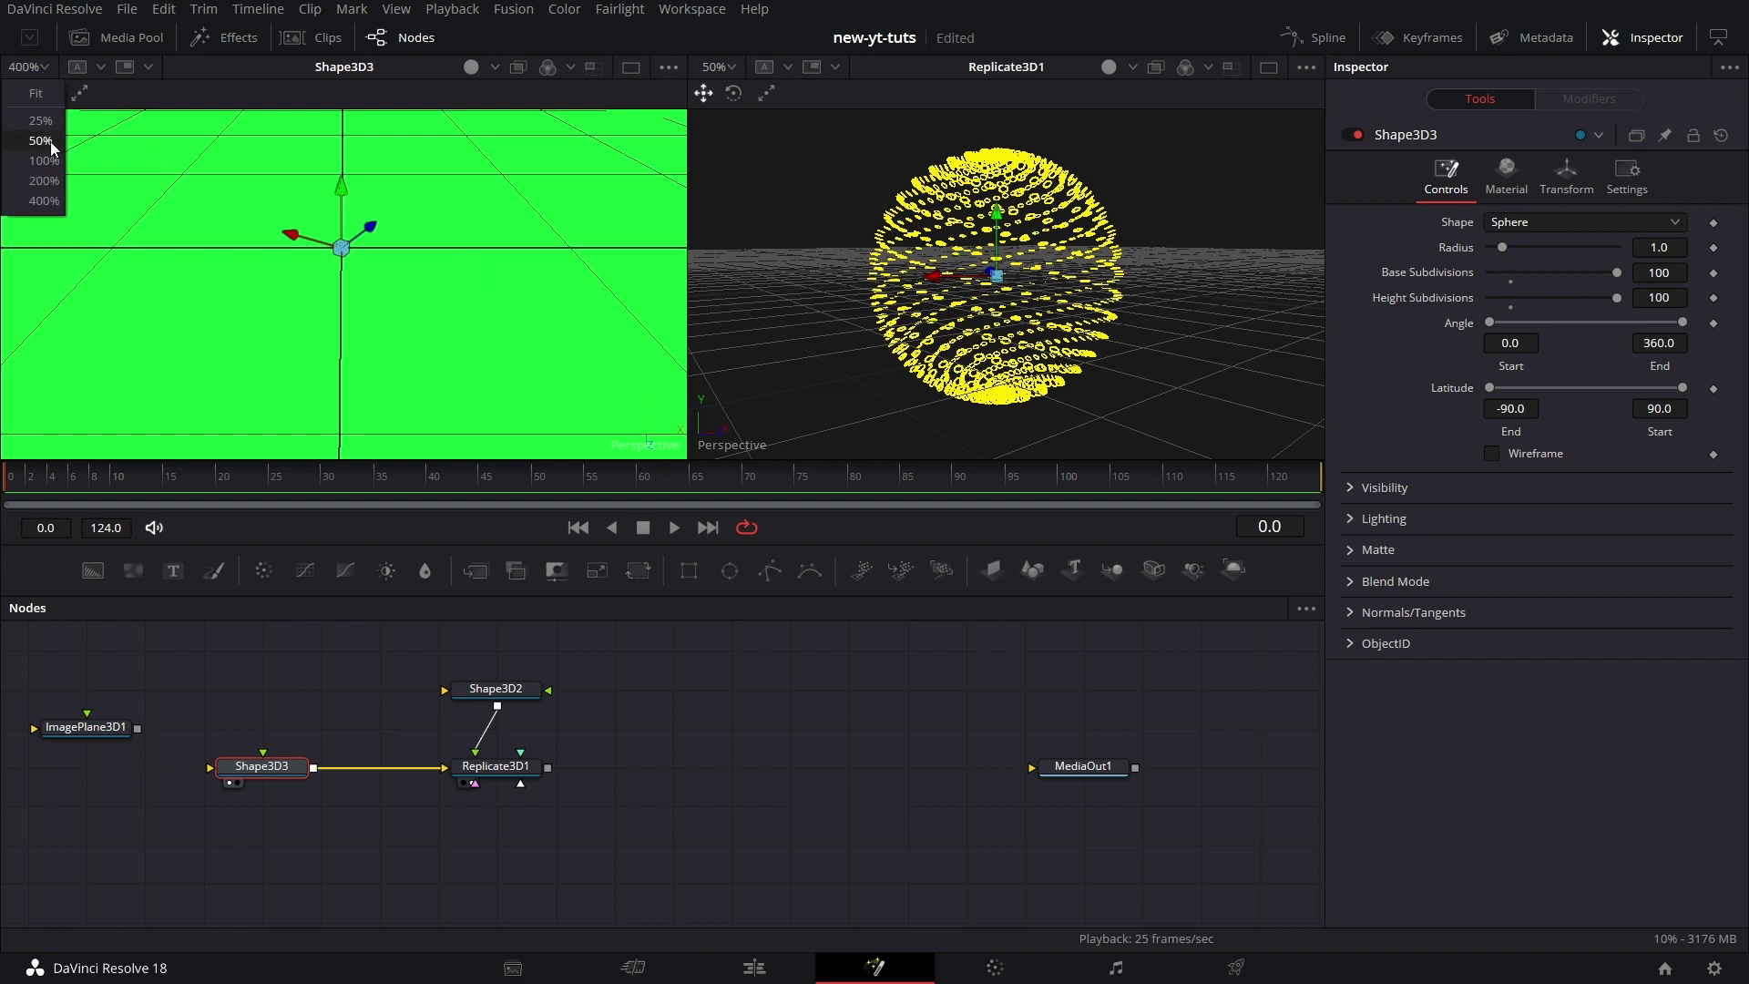
{"action": "left_click", "coordinate": [51, 140]}
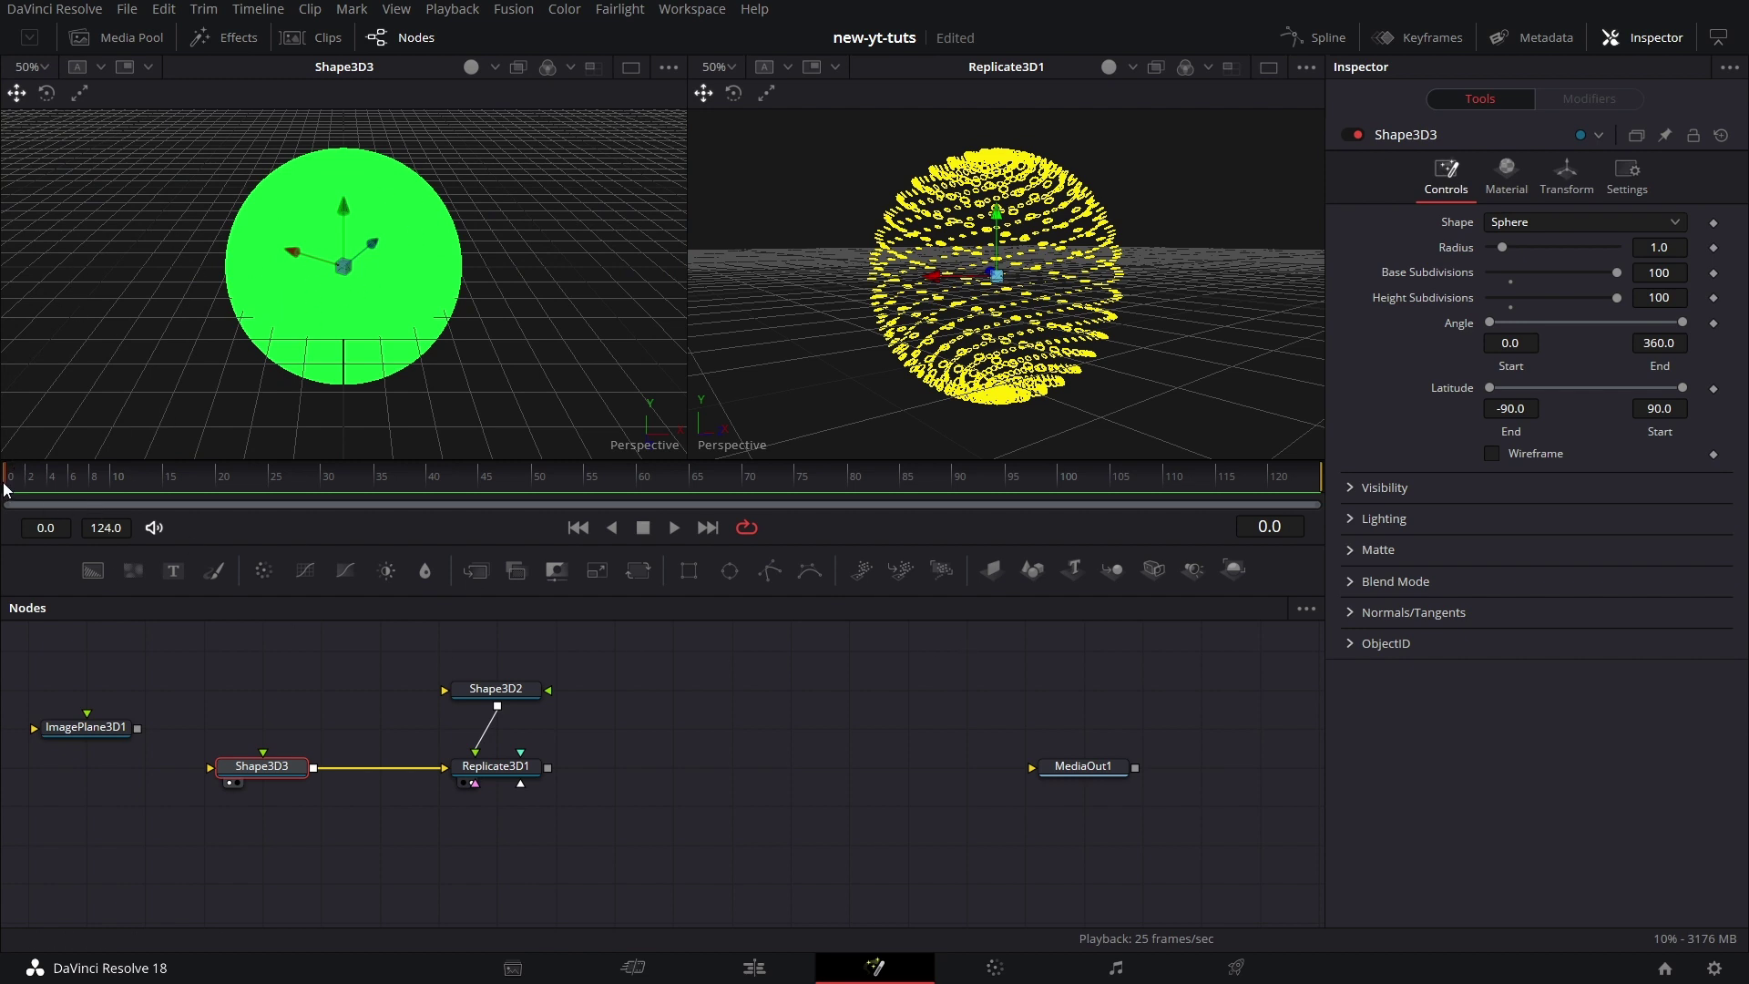
Keyframe the sphere's Y rotation from 0 at frame 0 to 20 at frame 10
{"action": "left_click", "coordinate": [1566, 178]}
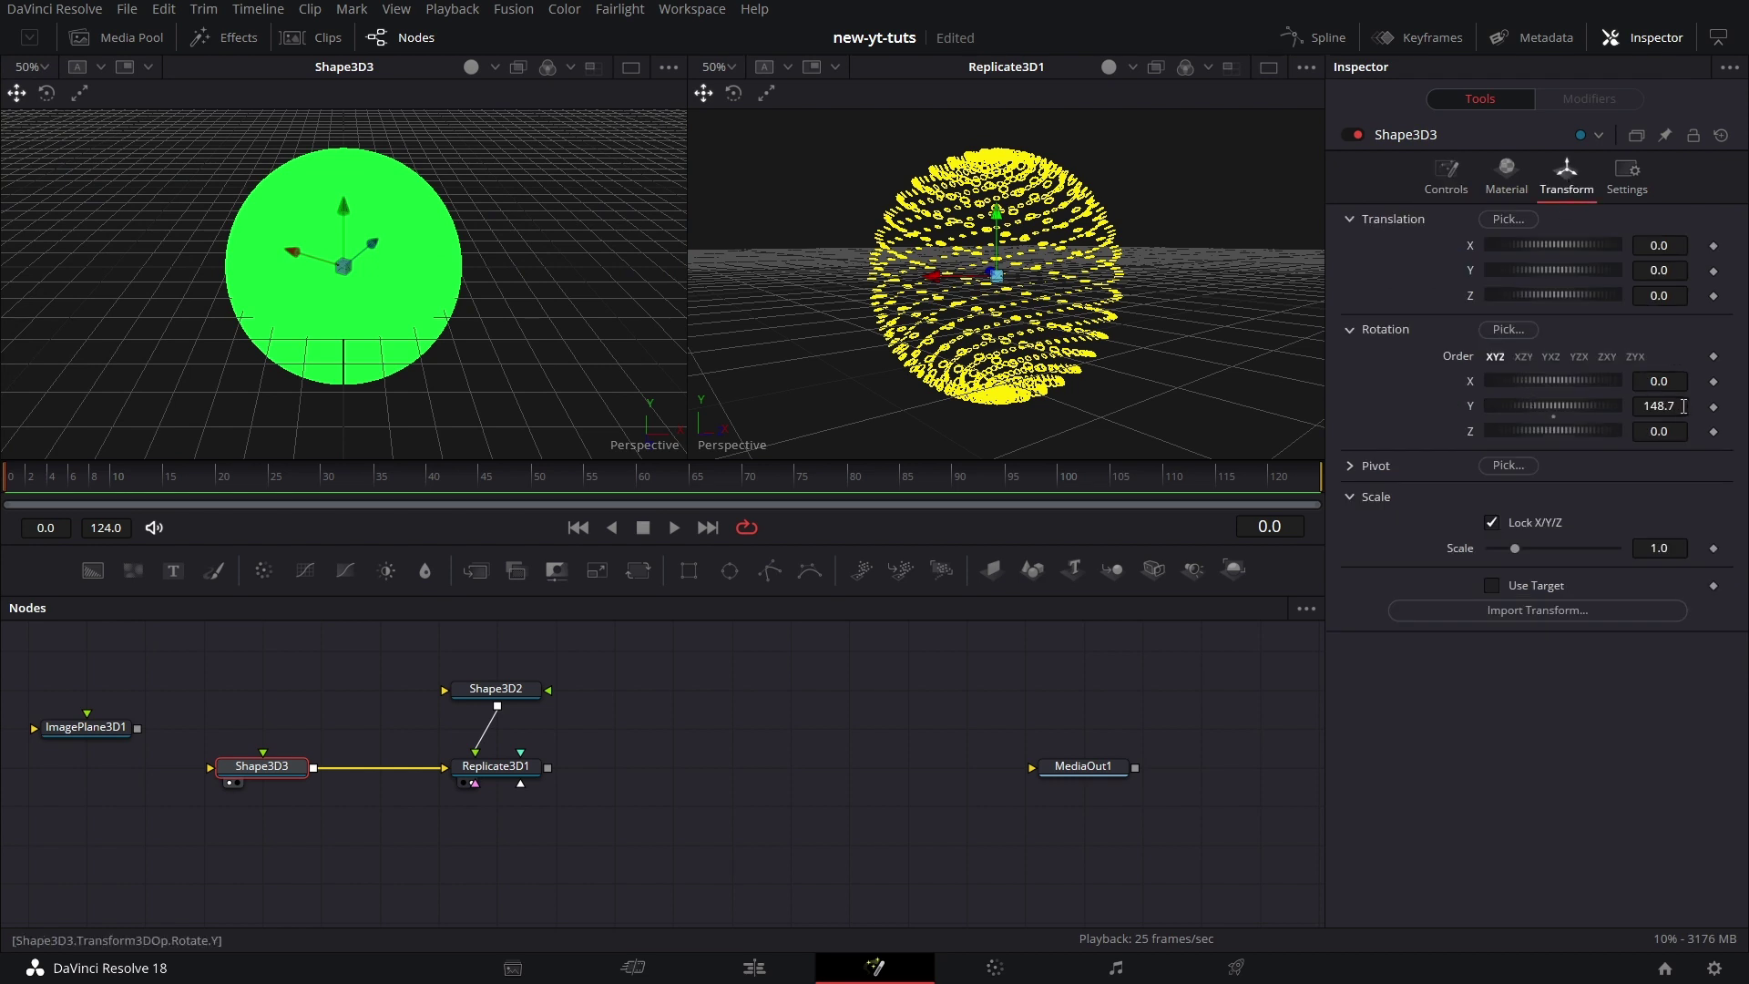
{"action": "double_click", "coordinate": [1485, 403]}
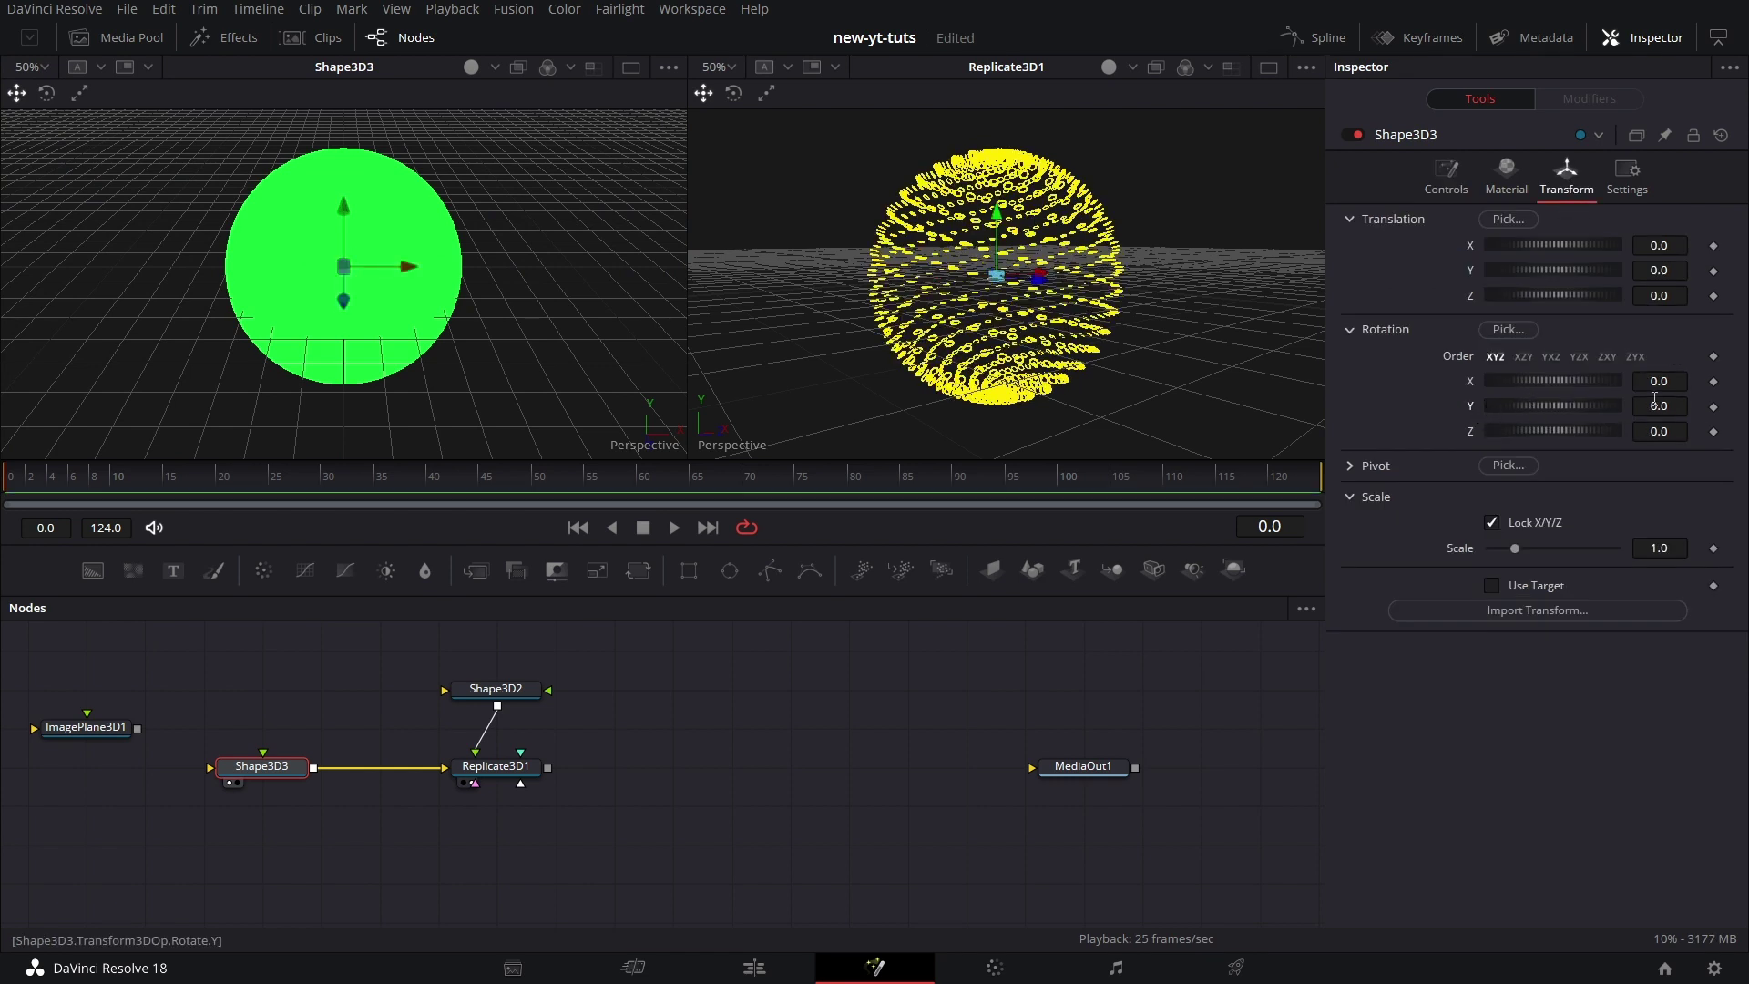
{"action": "left_click", "coordinate": [1713, 407]}
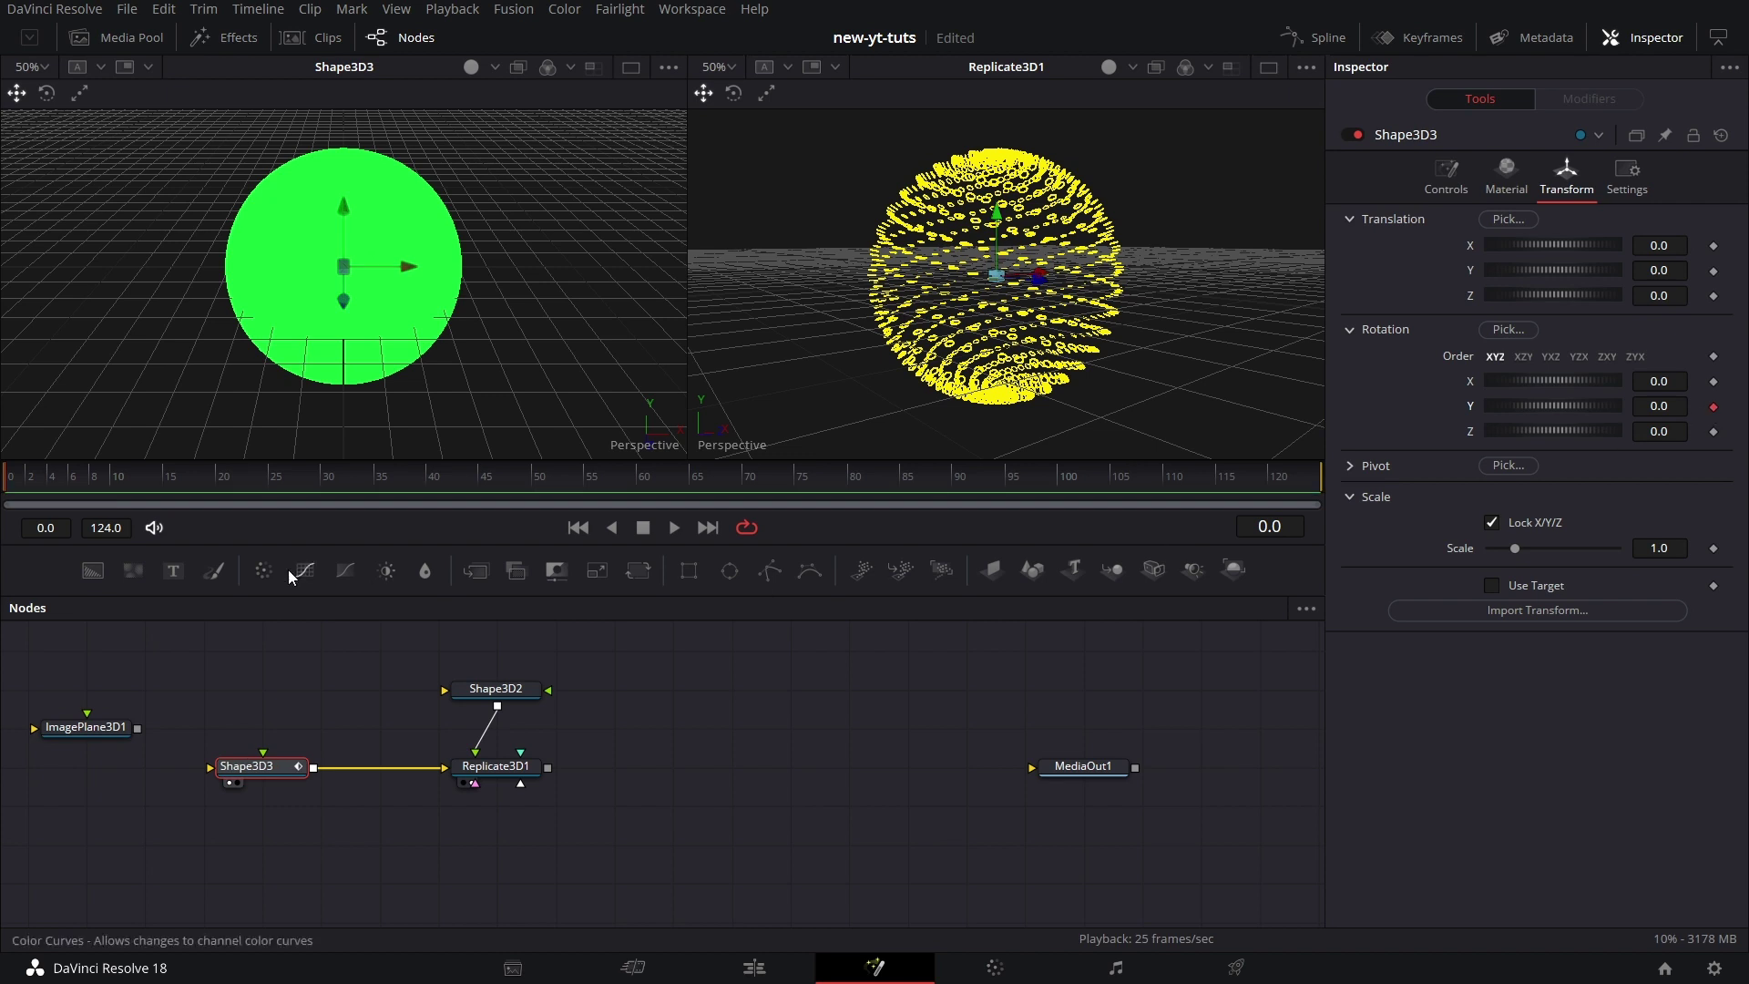
{"action": "left_click", "coordinate": [109, 480]}
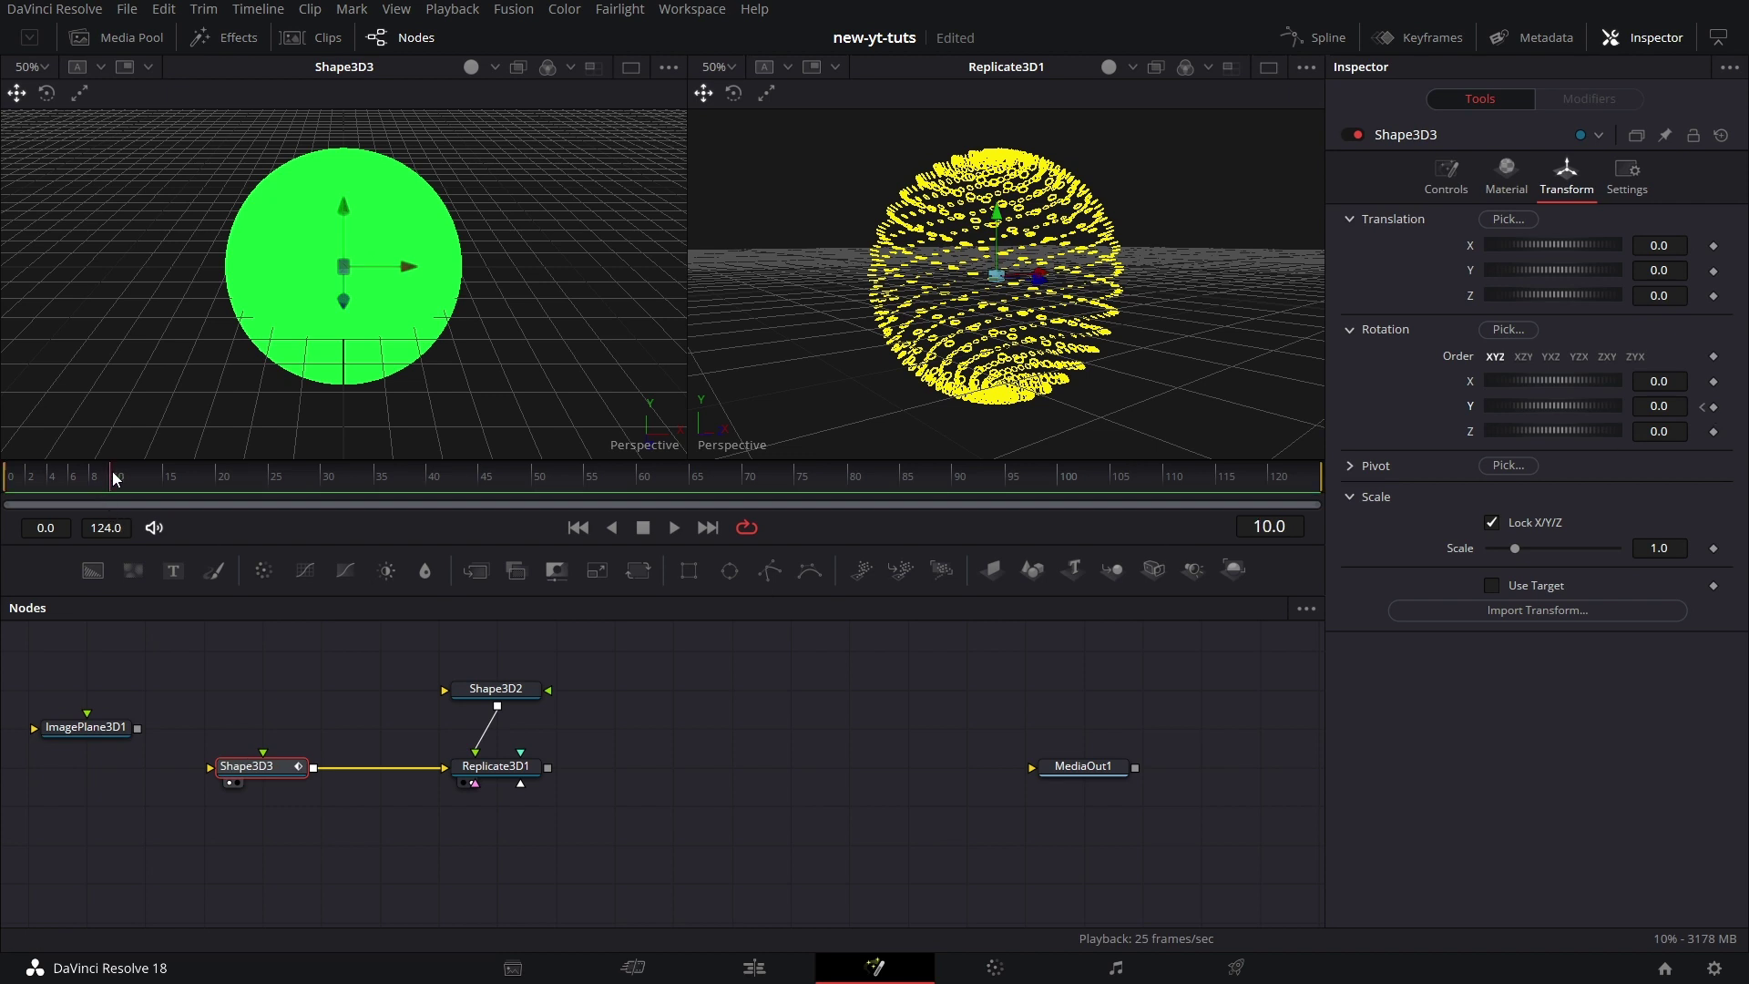
{"action": "left_click", "coordinate": [1675, 410]}
{"action": "type", "text": "20"}
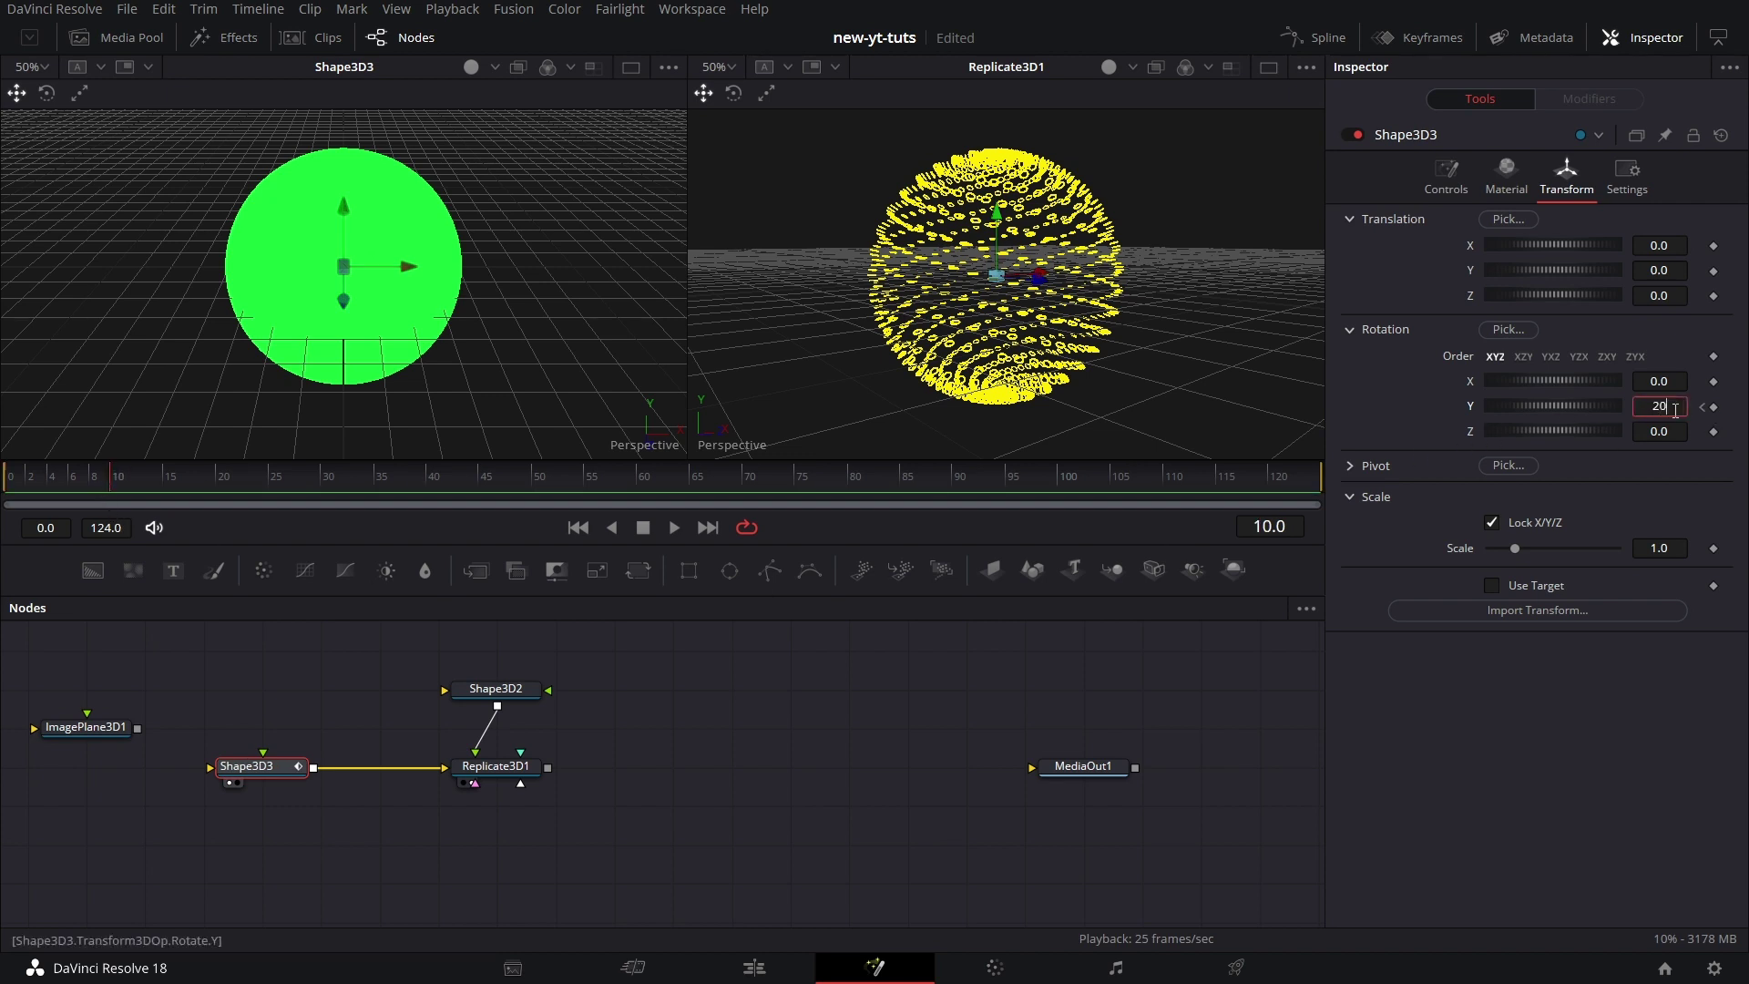
{"action": "key", "text": "Tab"}
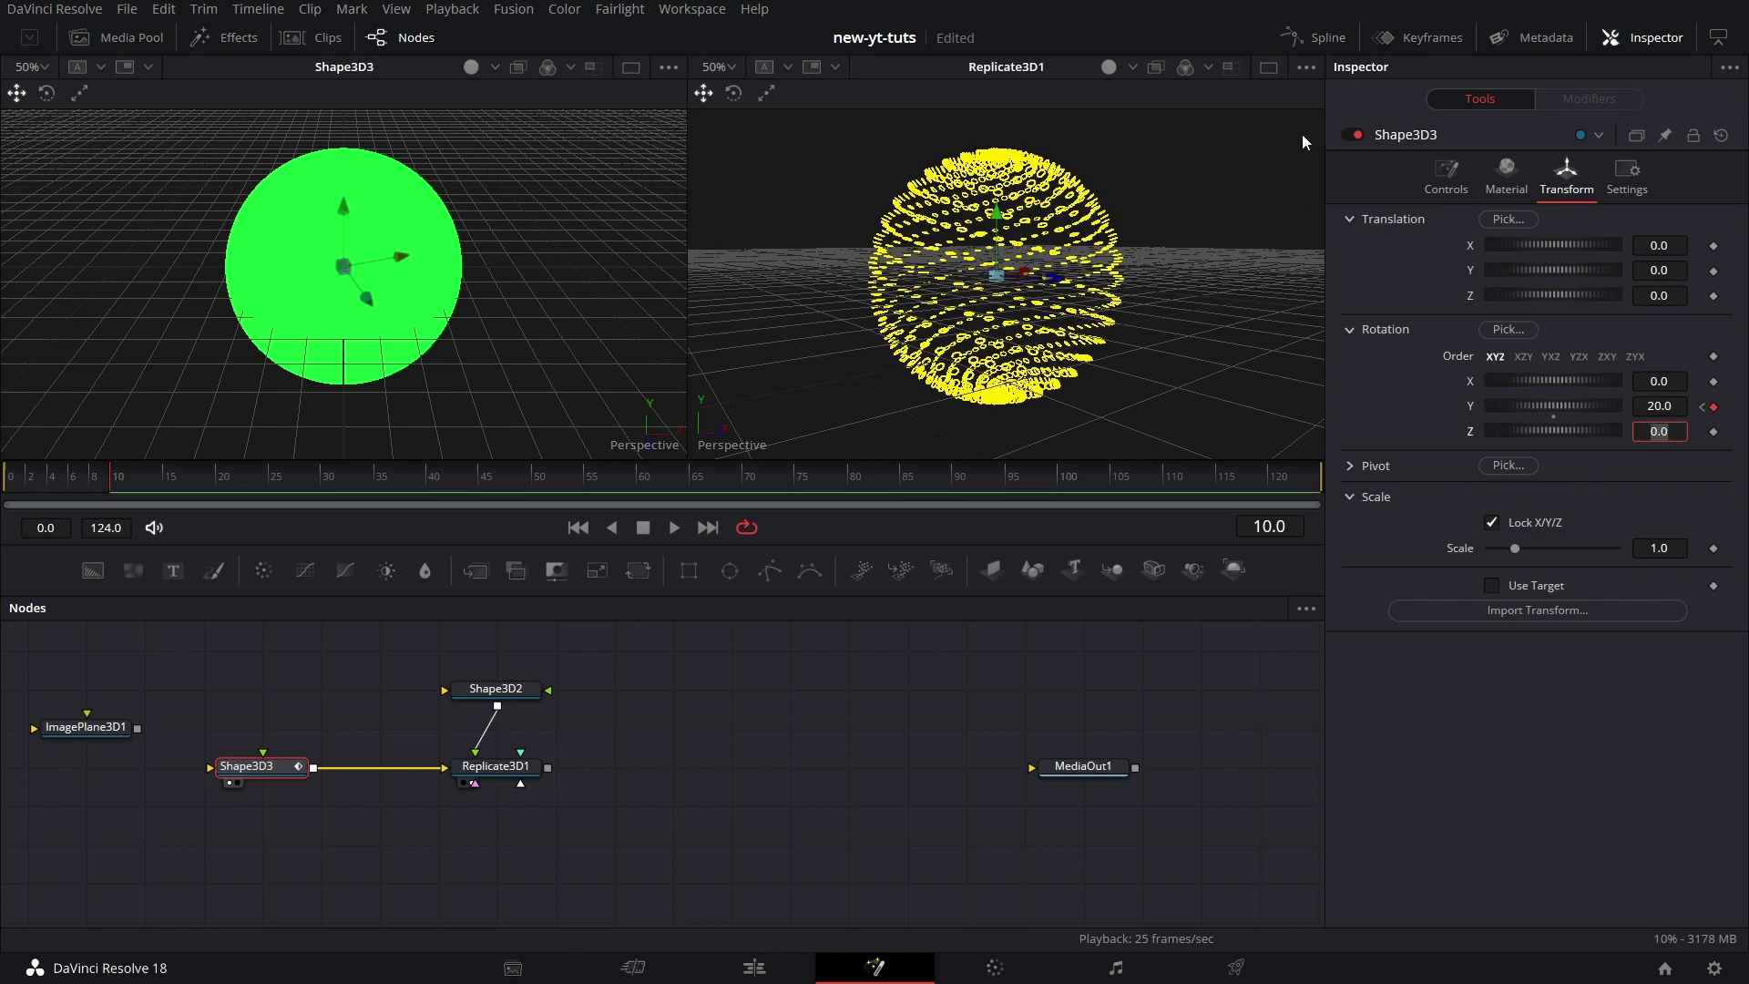
{"action": "left_click", "coordinate": [1328, 40]}
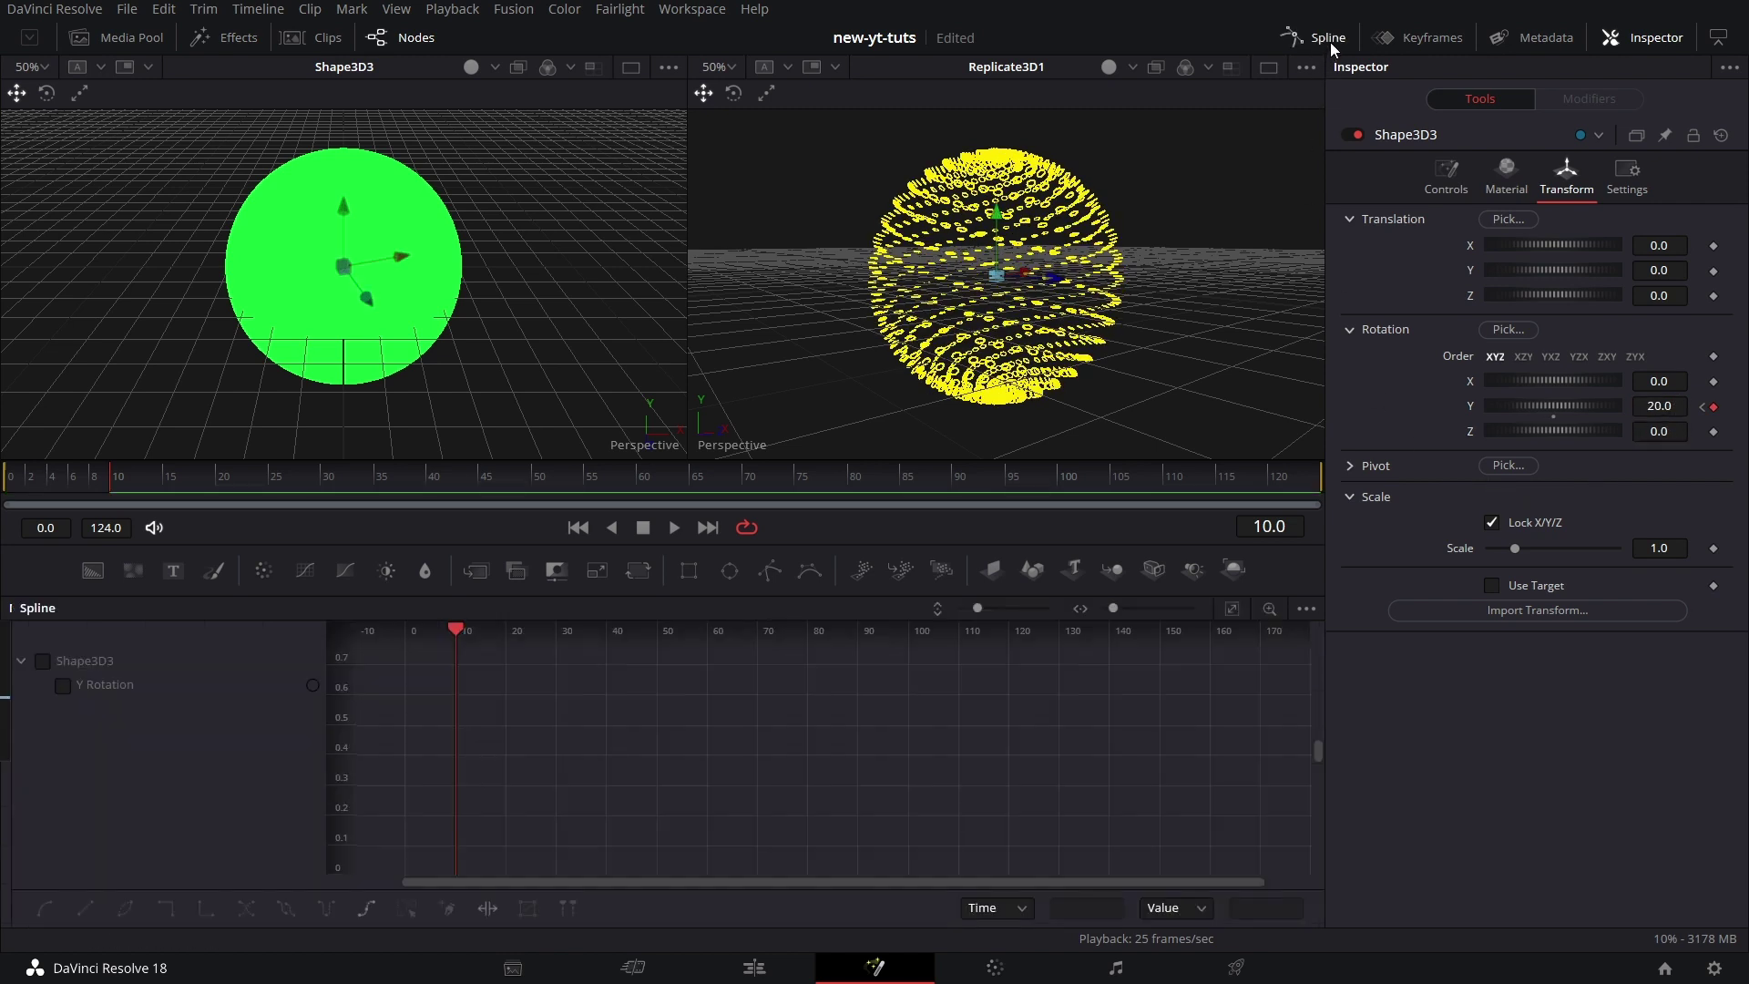
Fit the Y Rotation curve and give it Linear interpolation and extrapolation, then return to Nodes
{"action": "left_click", "coordinate": [66, 686]}
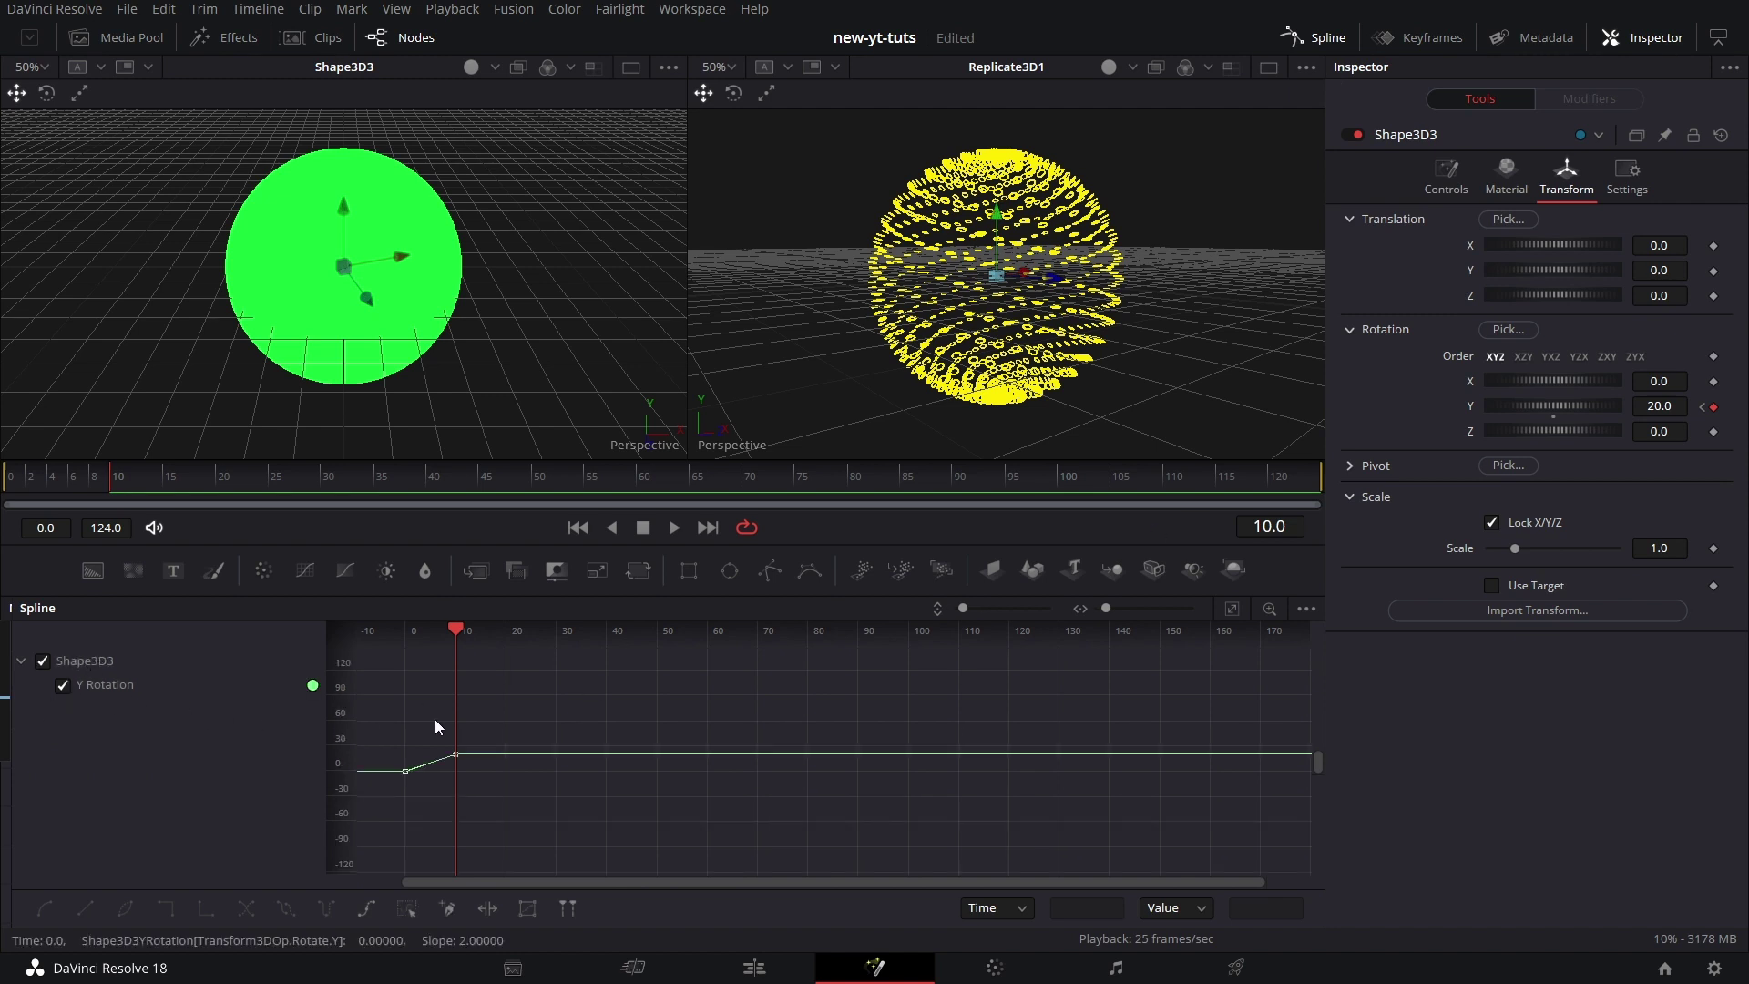
{"action": "left_click", "coordinate": [1236, 610]}
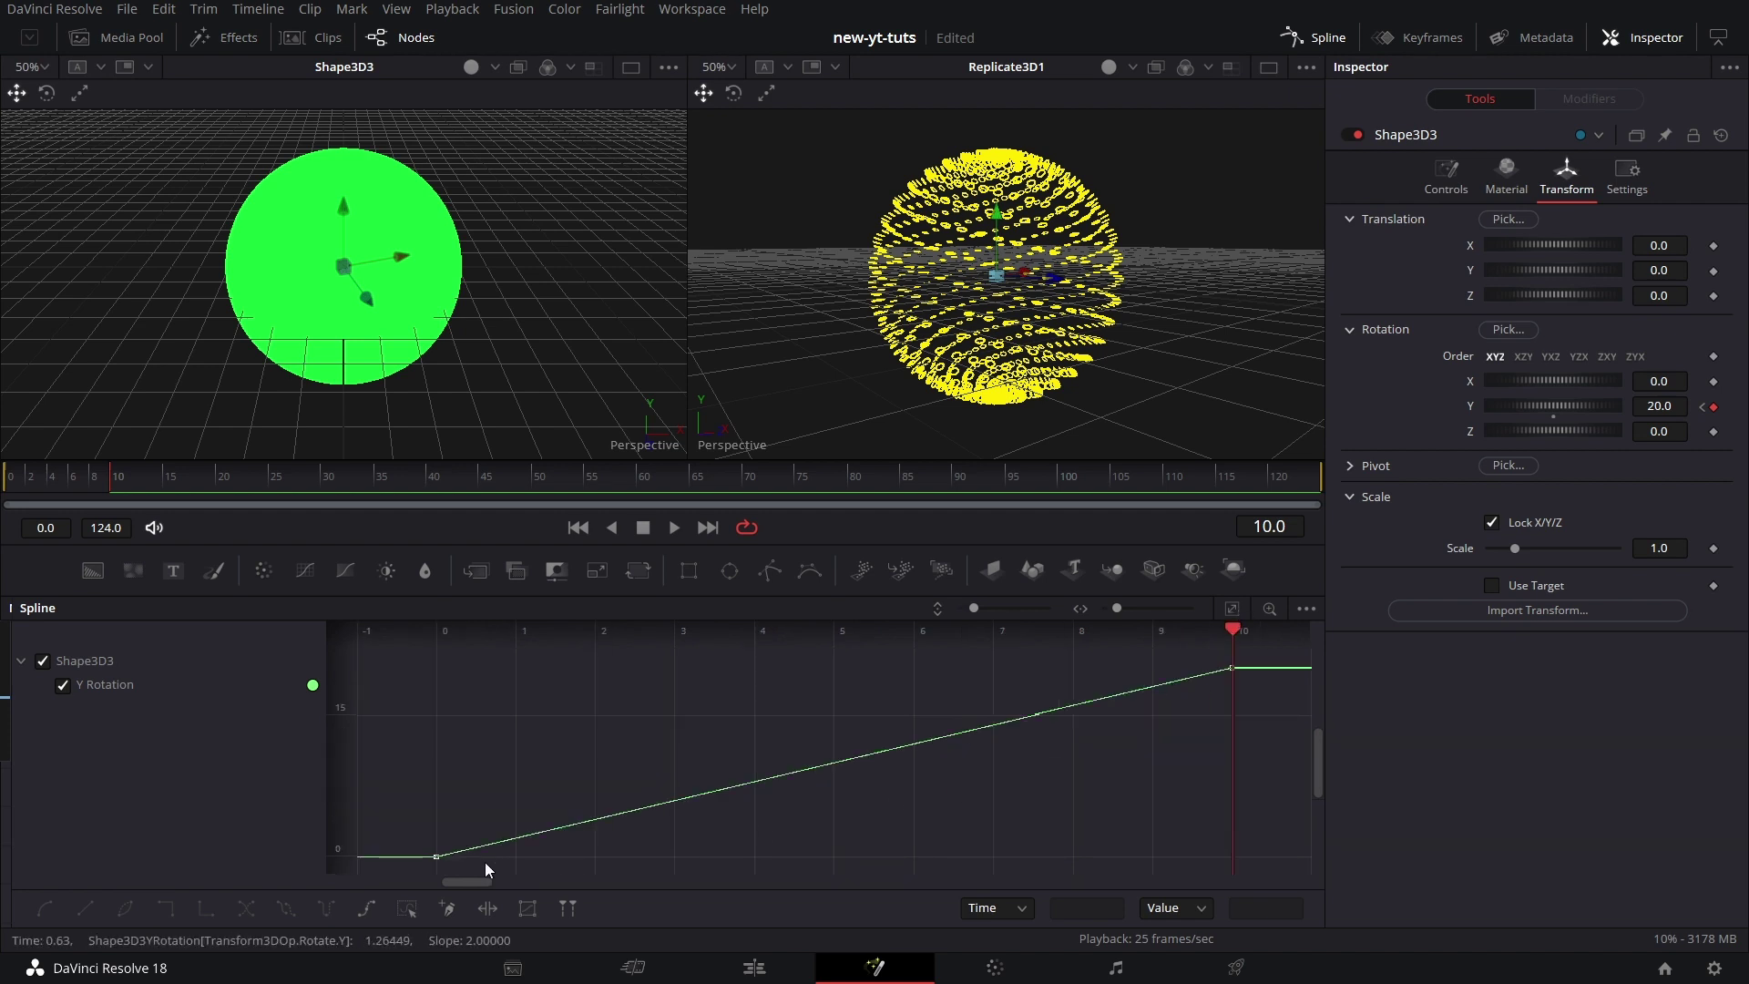
{"action": "left_click", "coordinate": [406, 908]}
{"action": "left_click", "coordinate": [366, 911]}
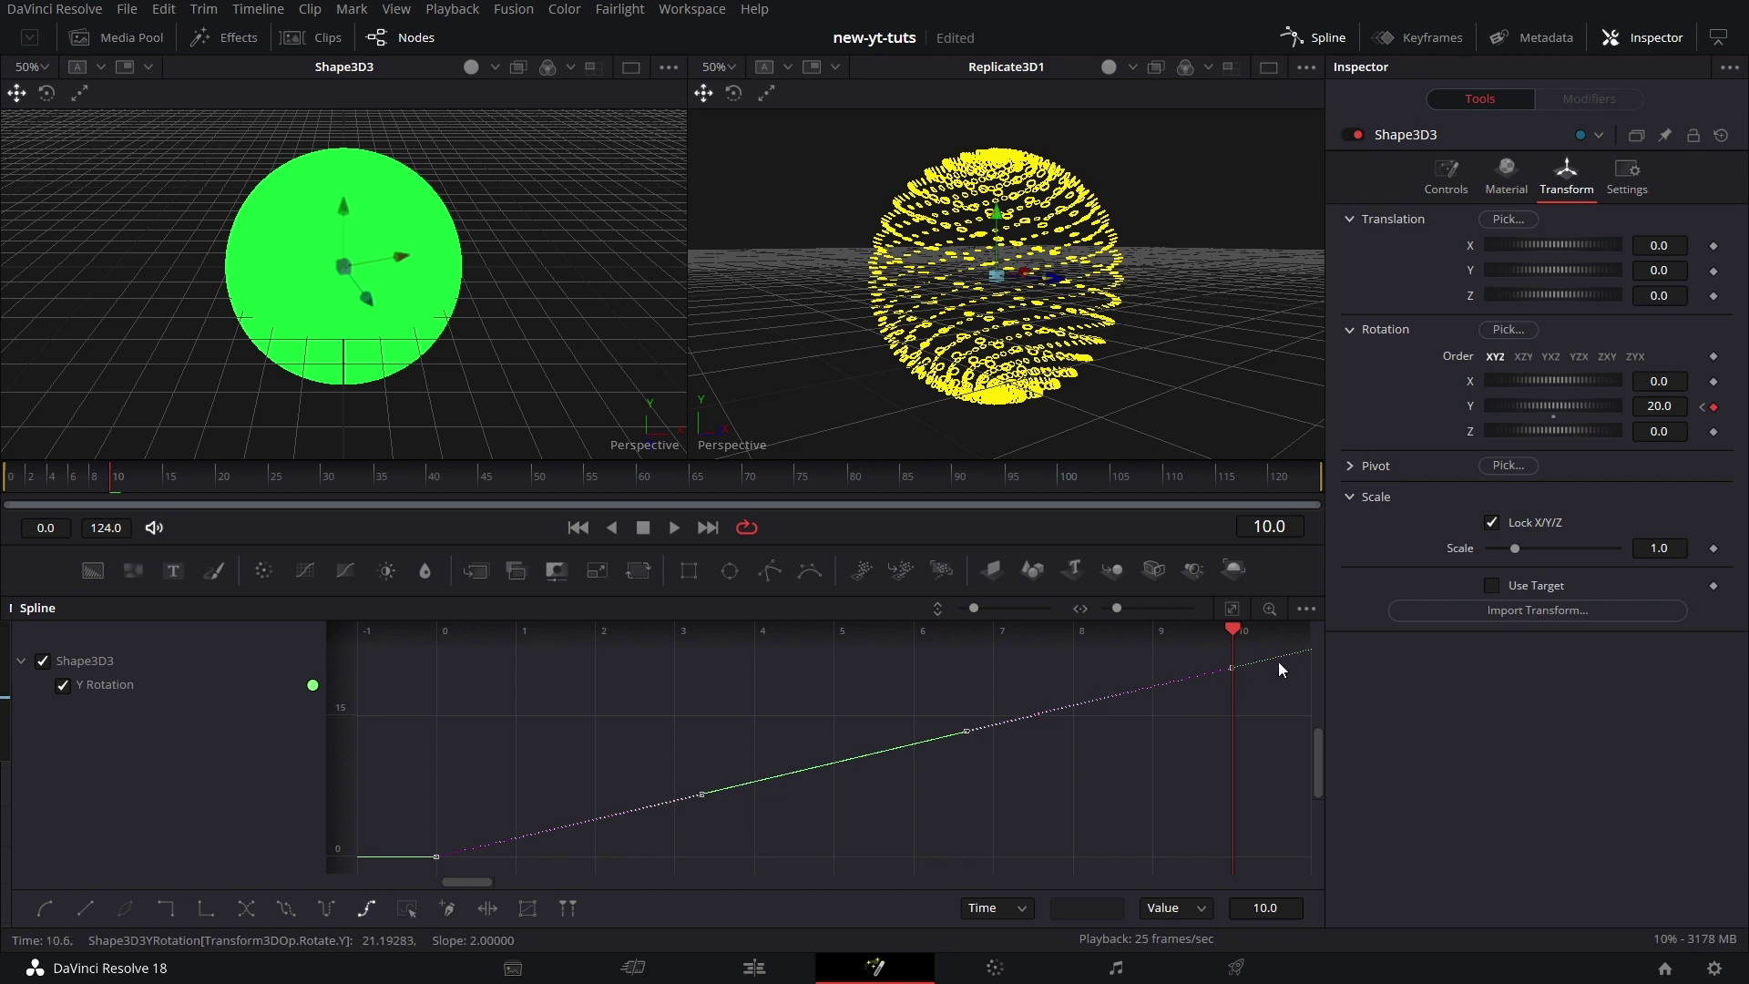
{"action": "left_click", "coordinate": [1337, 37]}
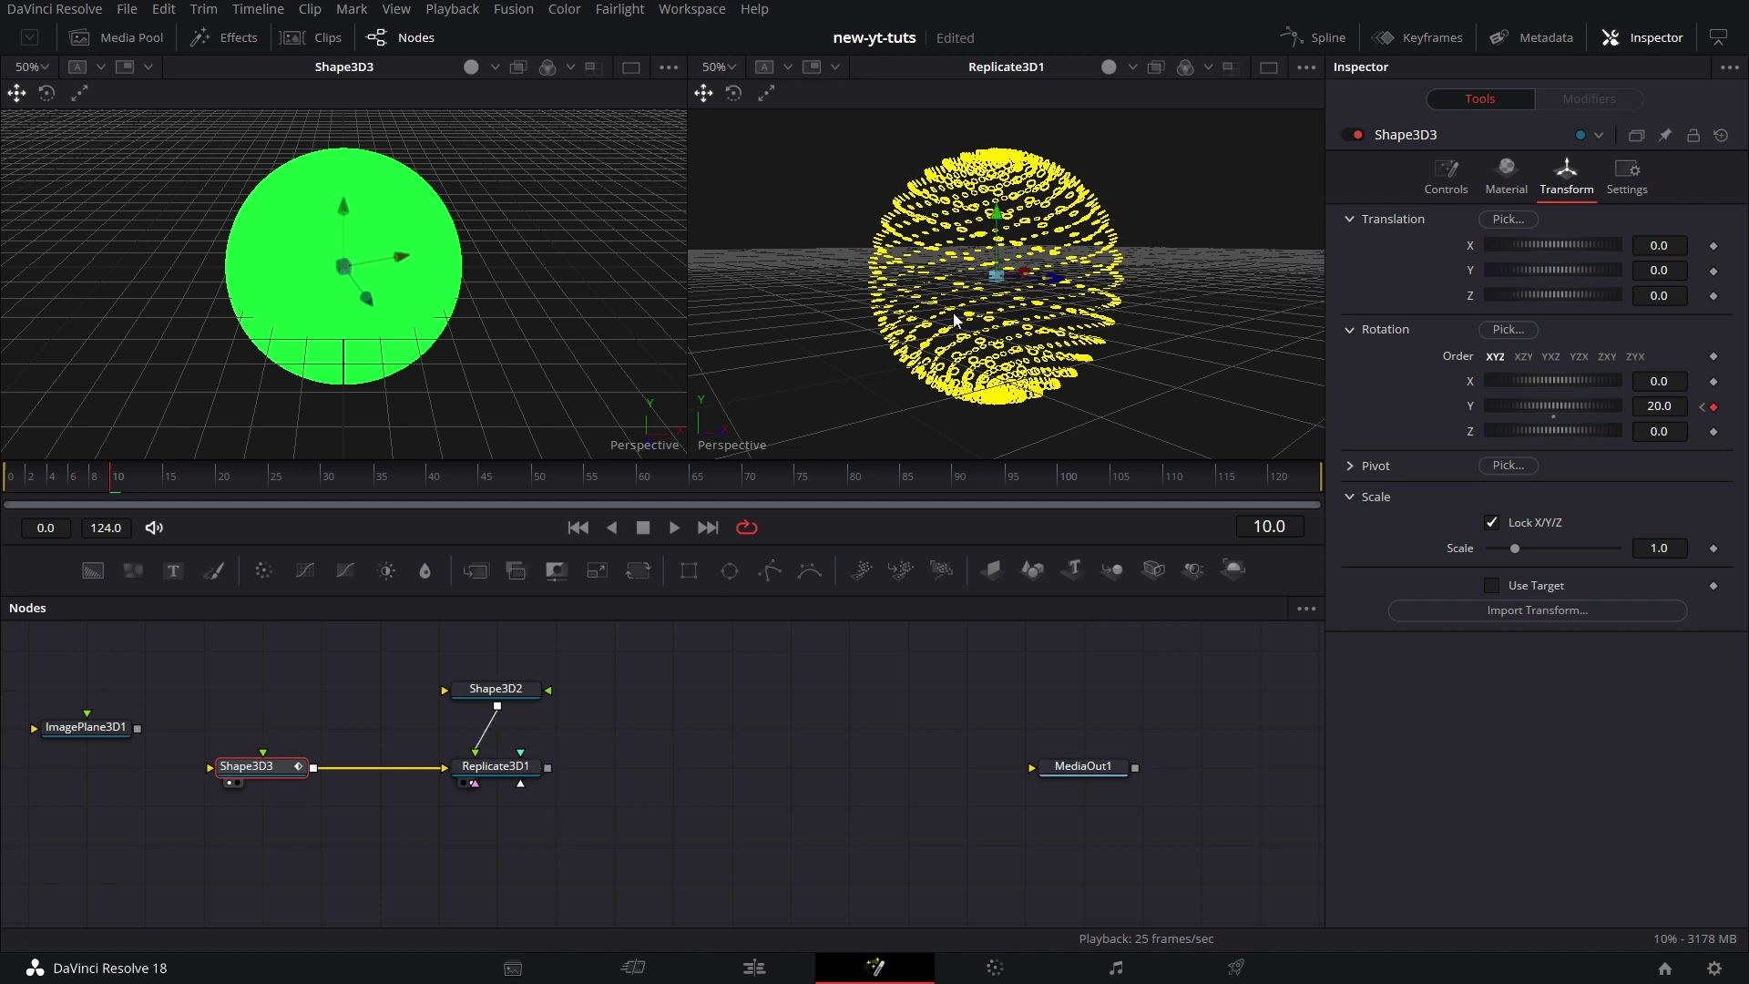
Rewind to frame 0 and play back the sphere's Y-rotation spin
{"action": "left_click", "coordinate": [9, 481]}
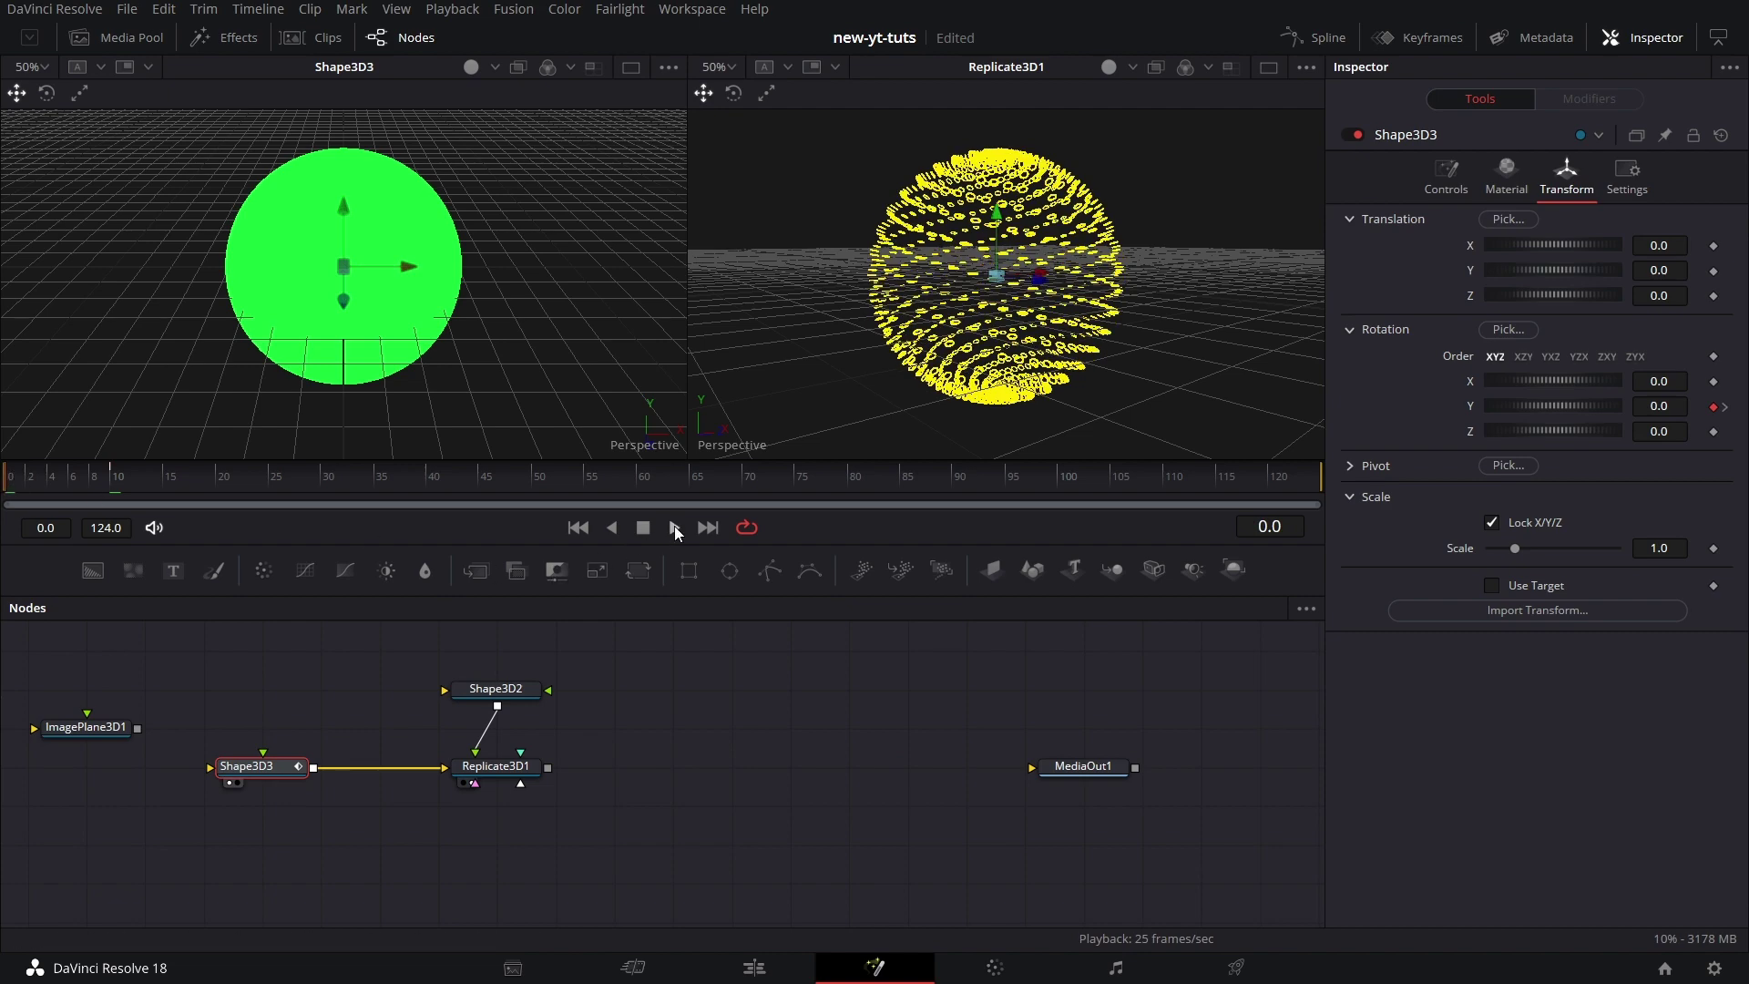
{"action": "left_click", "coordinate": [674, 526]}
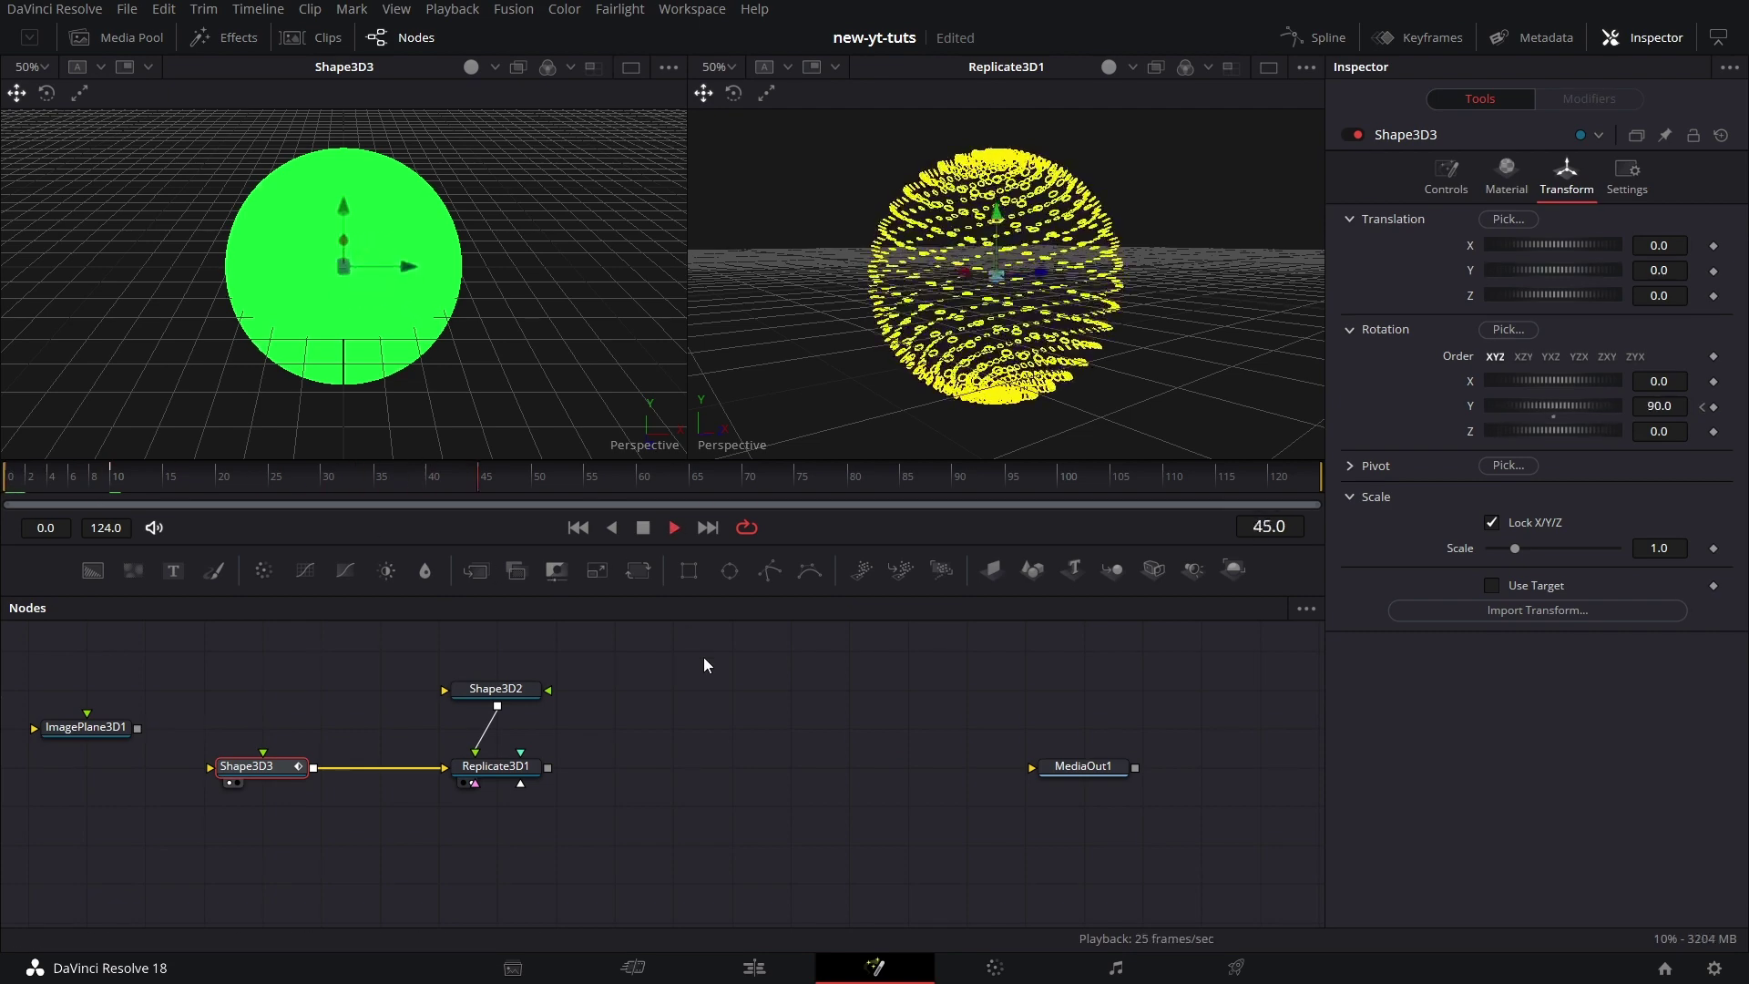